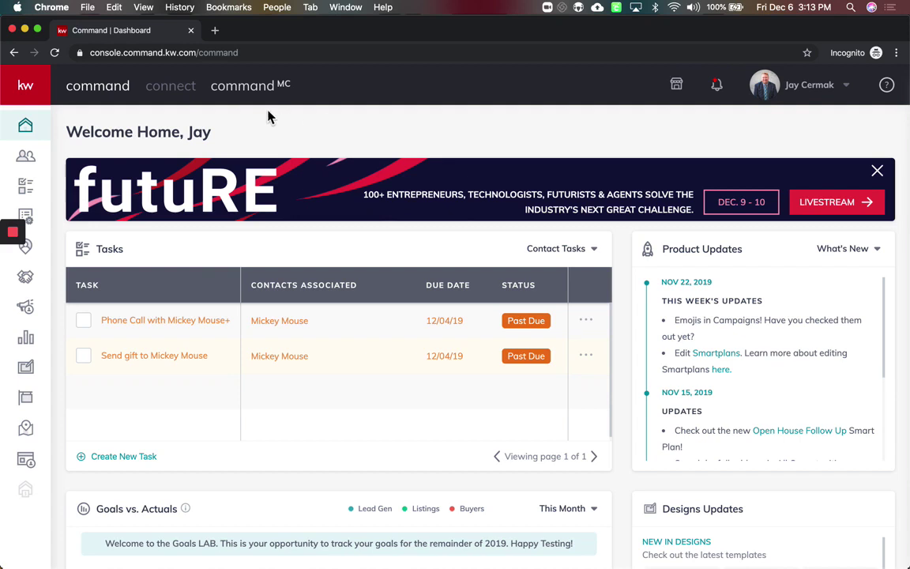
Open a blank Add to Contacts form from the Contacts list
left_click(31, 160)
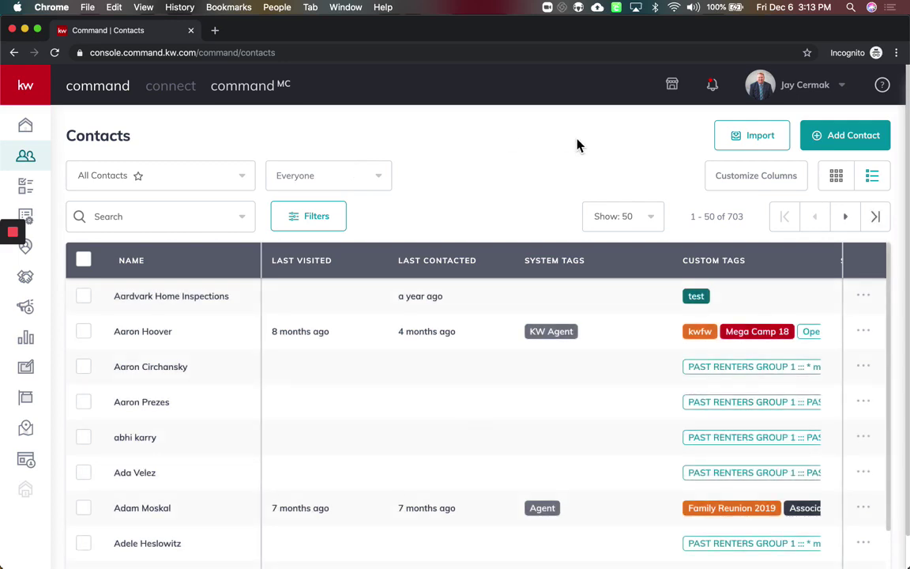
left_click(873, 145)
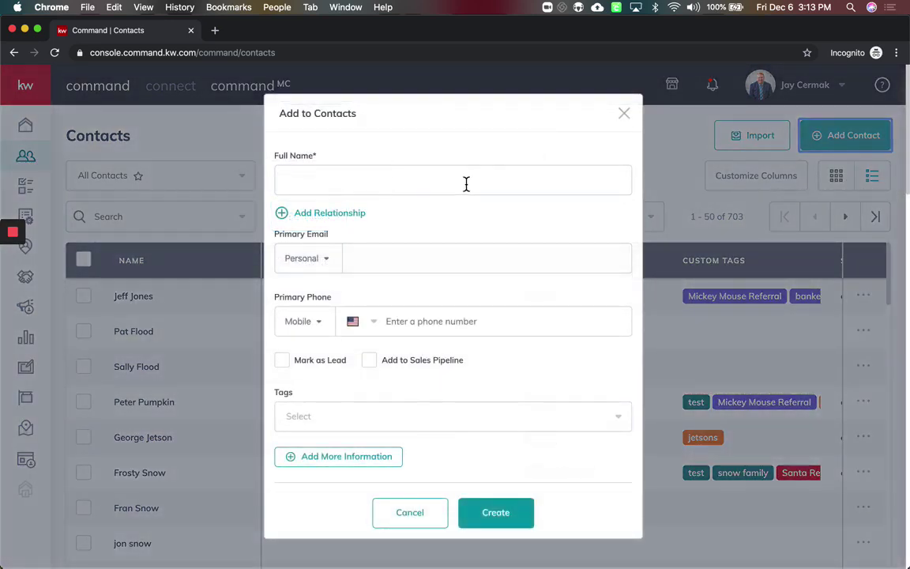
Enter the new contact's full name and link an existing contact as spouse
left_click(466, 183)
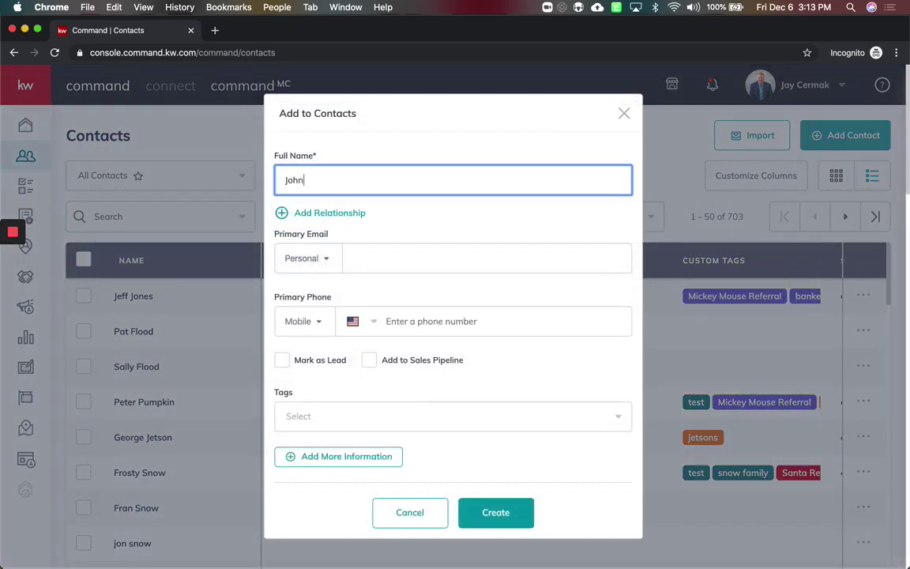
left_click(346, 215)
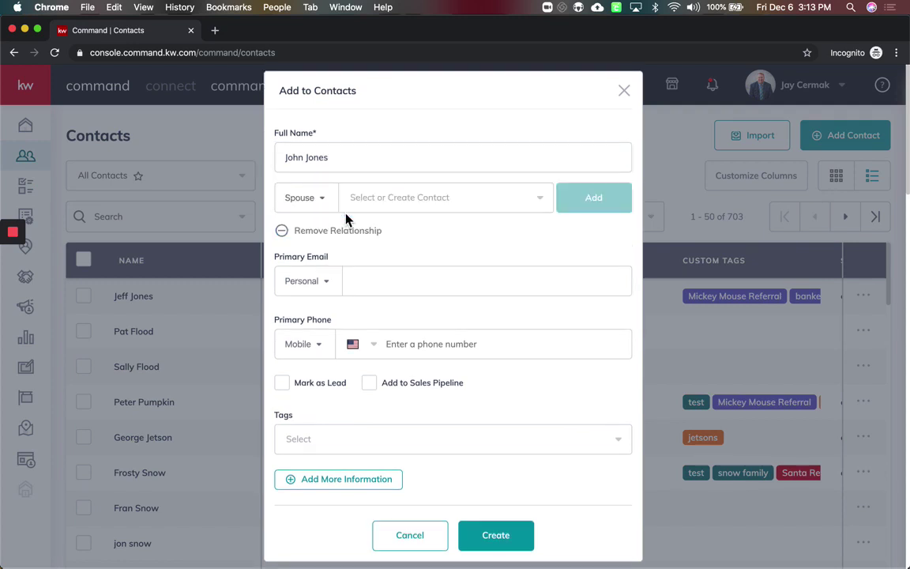
left_click(408, 199)
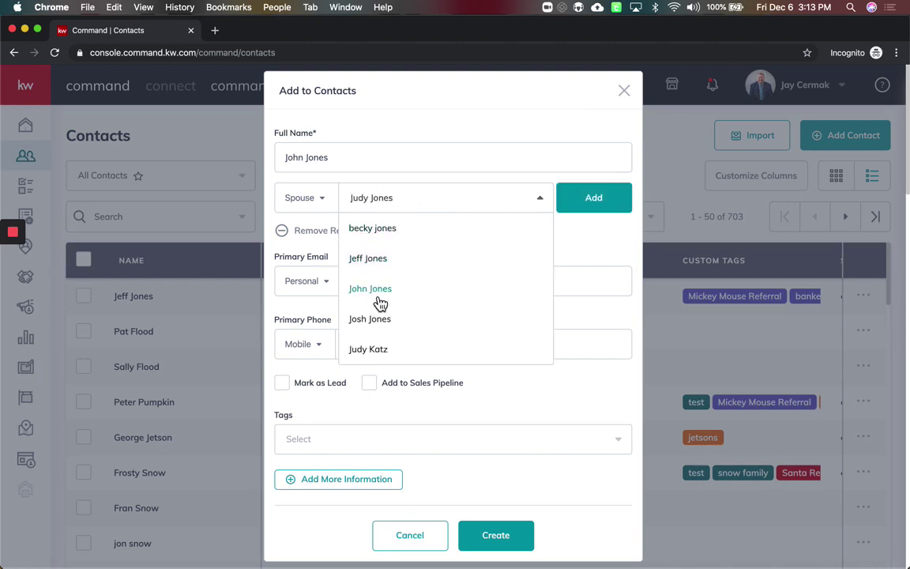
left_click(593, 199)
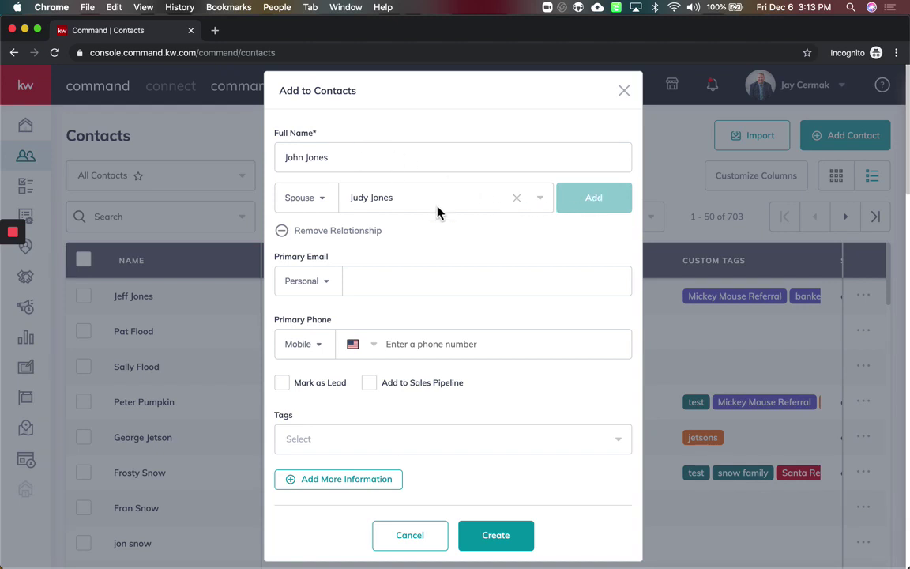
Add the contact's personal Gmail address as primary email and reveal more information sections
left_click(418, 278)
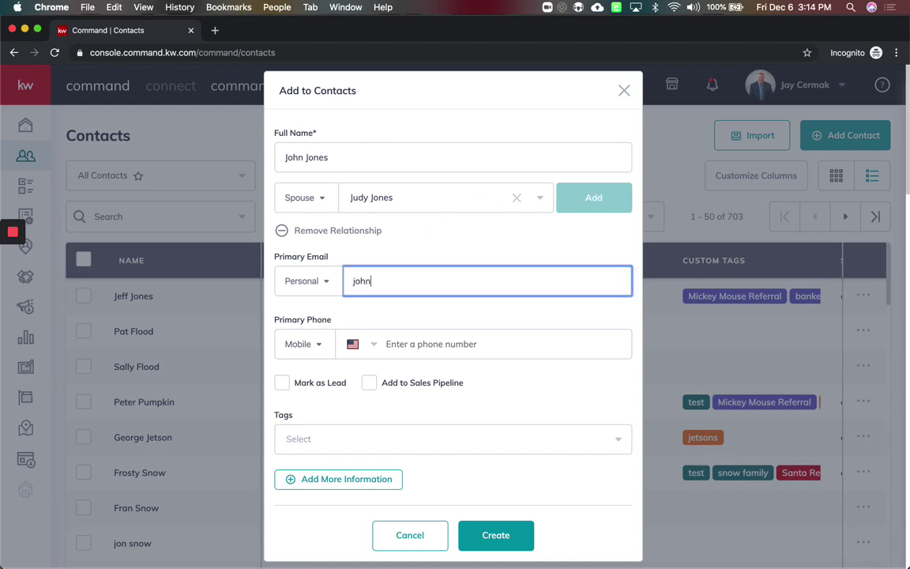
left_click(405, 326)
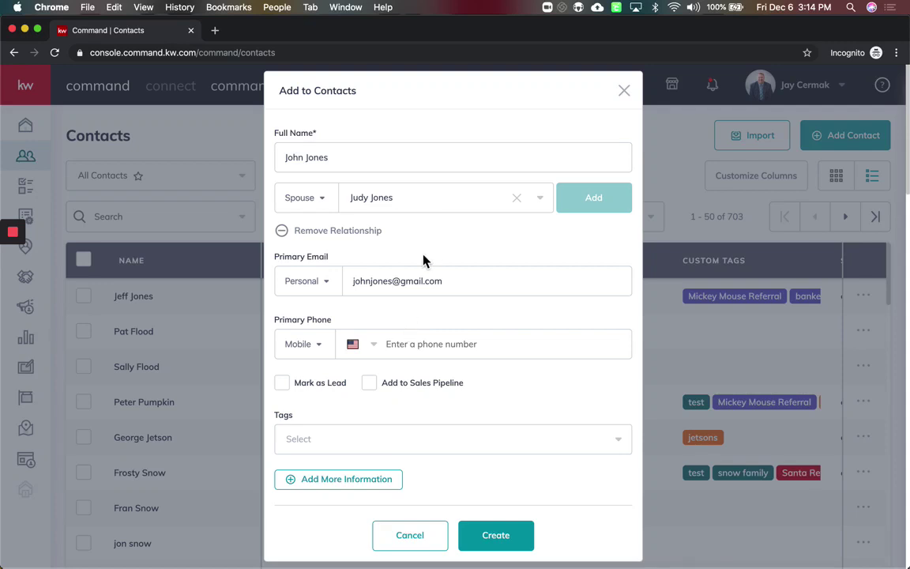
left_click(363, 490)
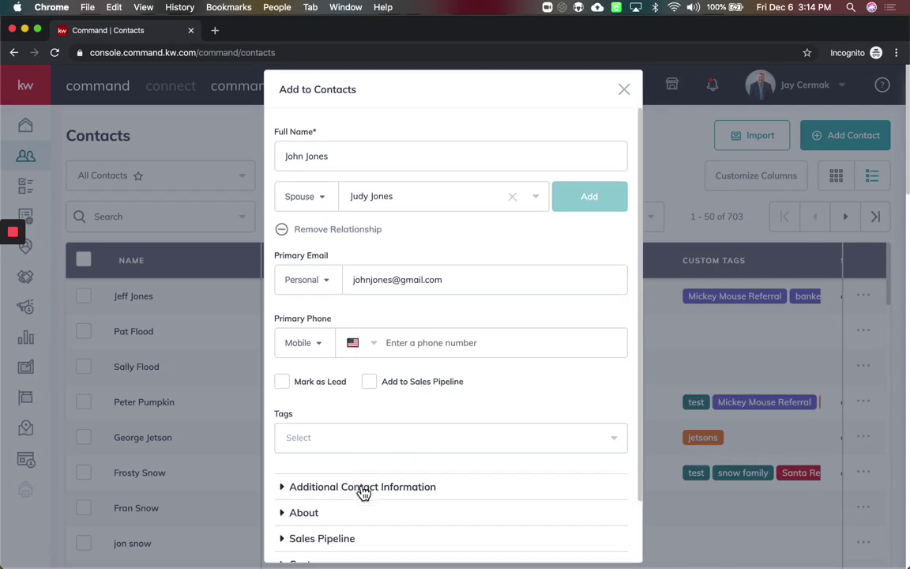
Expand the About section and fill in the contact's full legal name
left_click(310, 514)
scroll(374, 441, "down", 3)
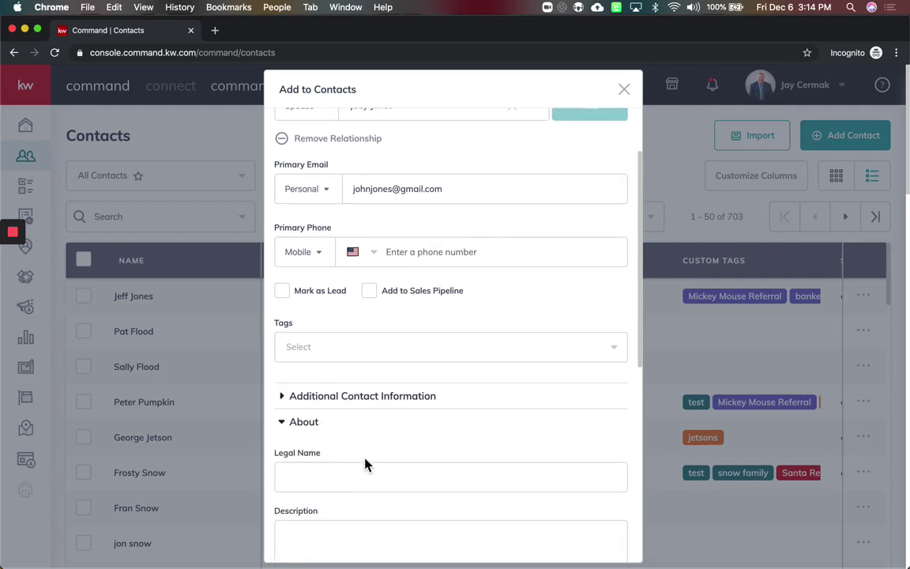
scroll(364, 465, "up", 1)
scroll(363, 464, "up", 1)
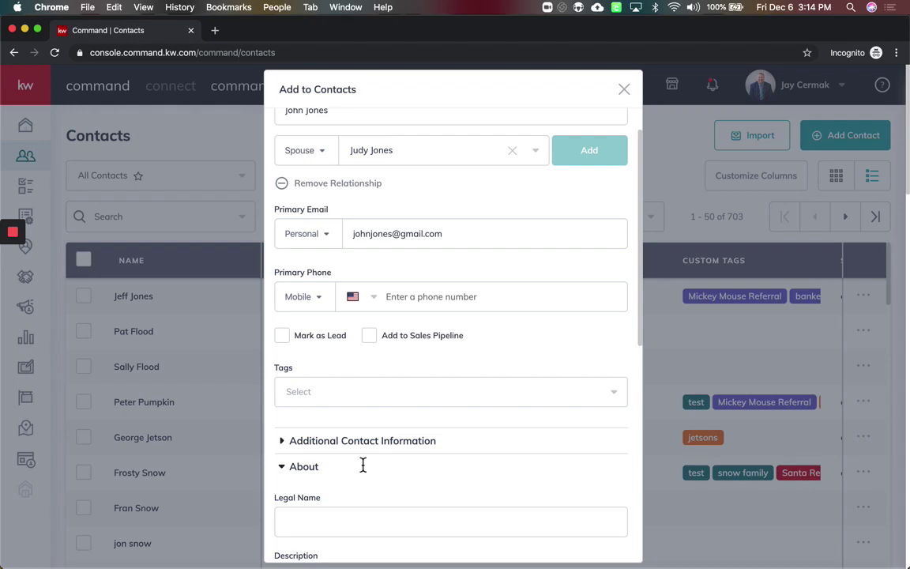
scroll(363, 465, "up", 1)
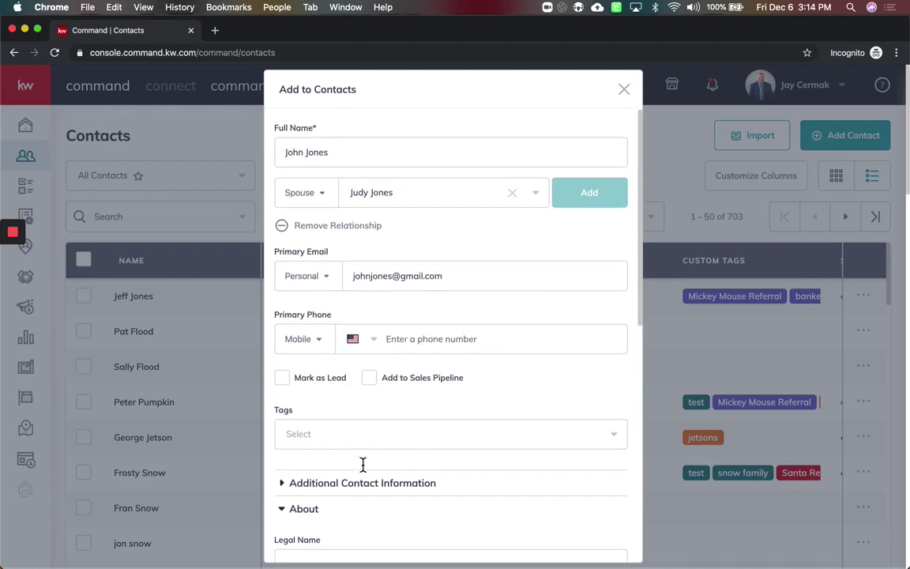
scroll(356, 482, "down", 2)
left_click(354, 480)
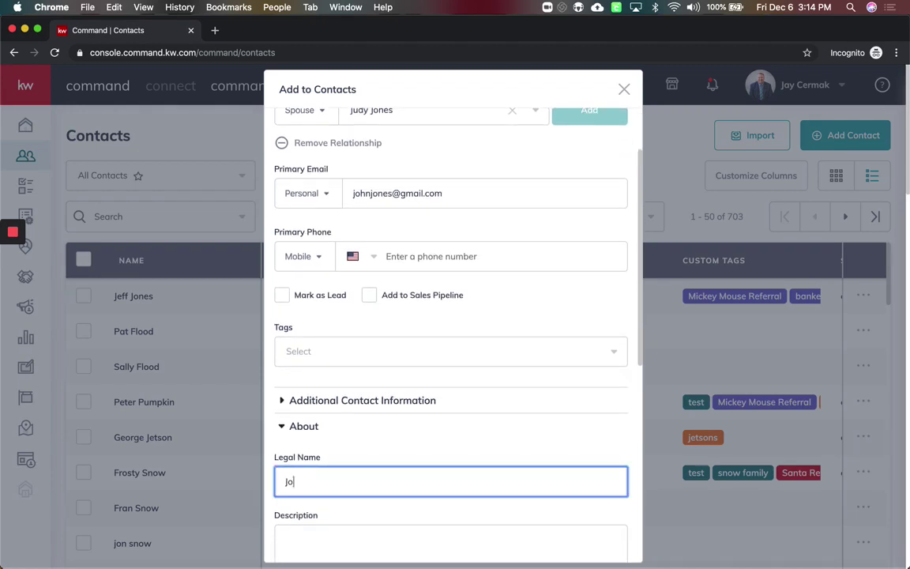
scroll(366, 420, "down", 5)
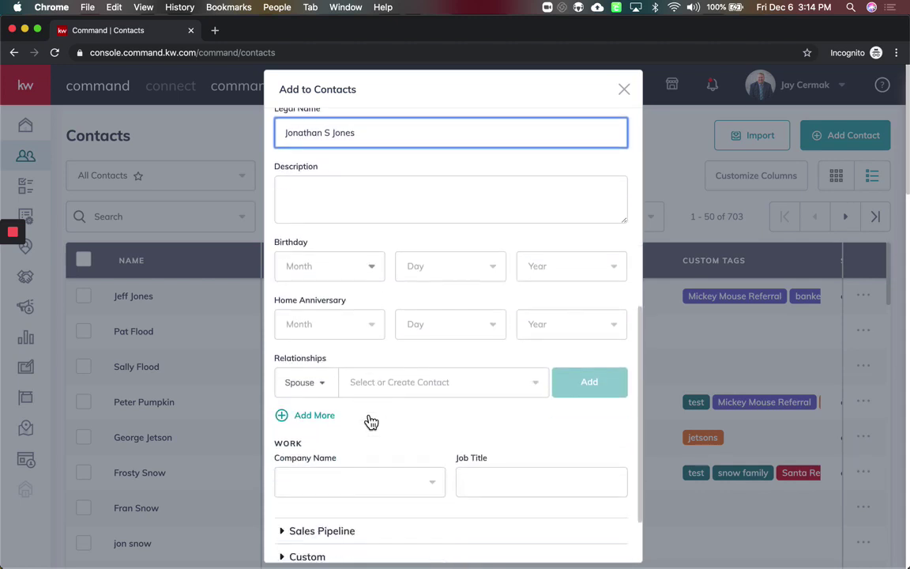
scroll(367, 420, "up", 6)
scroll(368, 421, "down", 6)
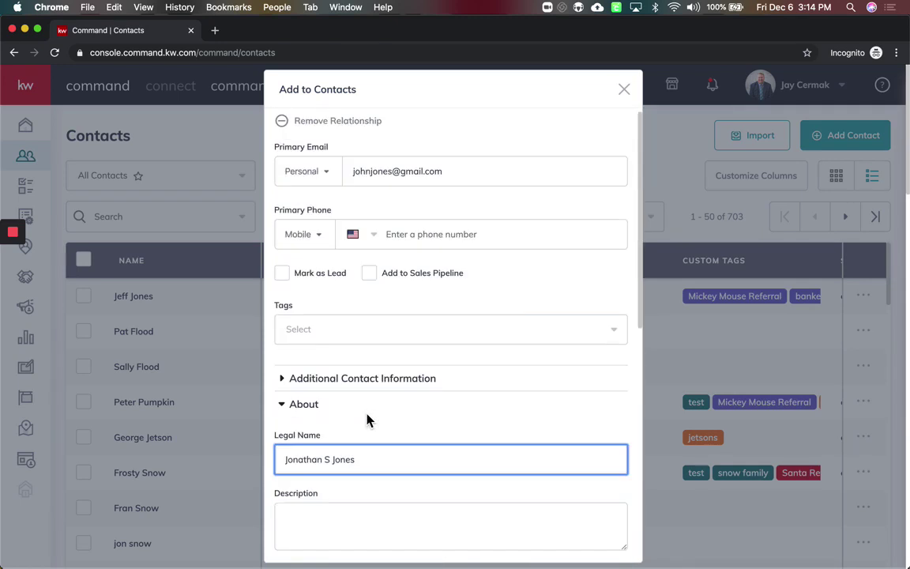
Create the contact, fixing the duplicate-email error by appending 's' to the email
left_click(510, 540)
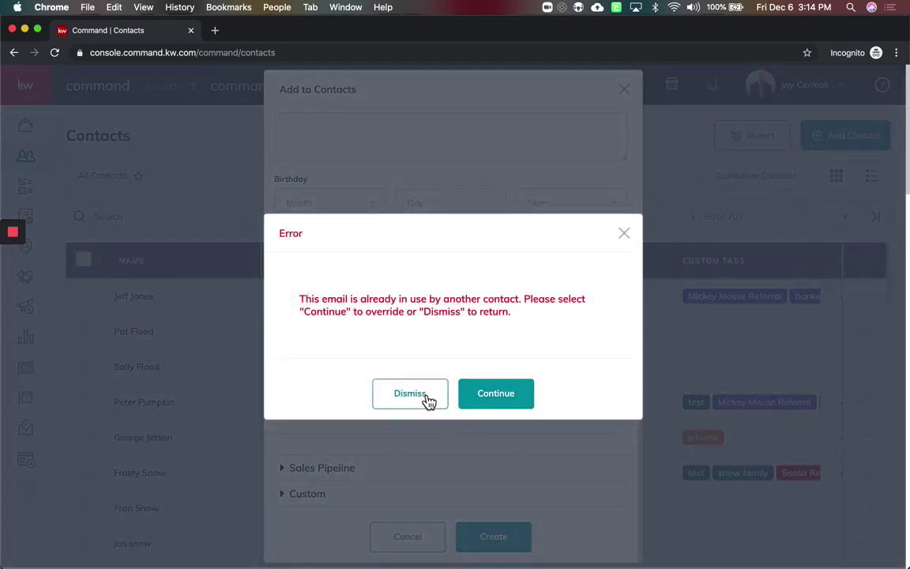
left_click(427, 402)
left_click(431, 400)
scroll(463, 309, "up", 10)
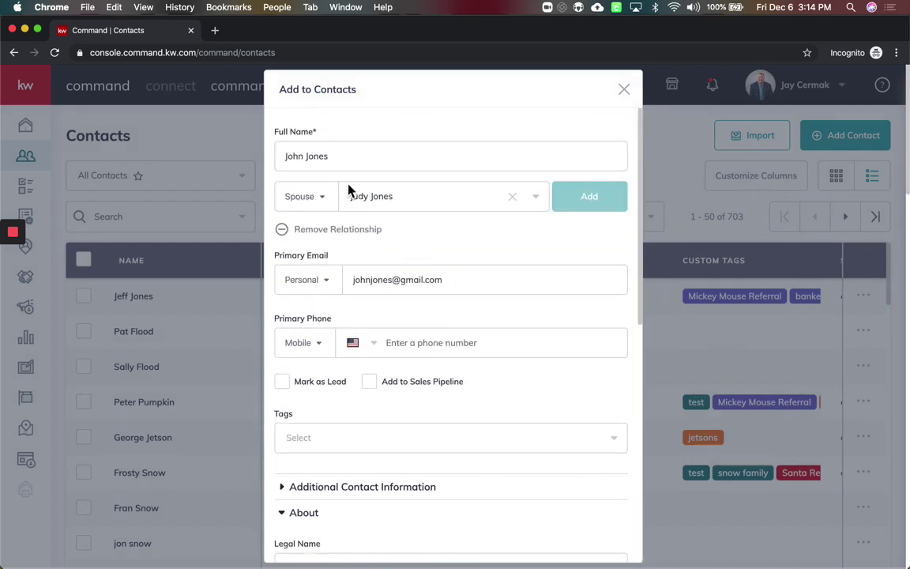
left_click(371, 281)
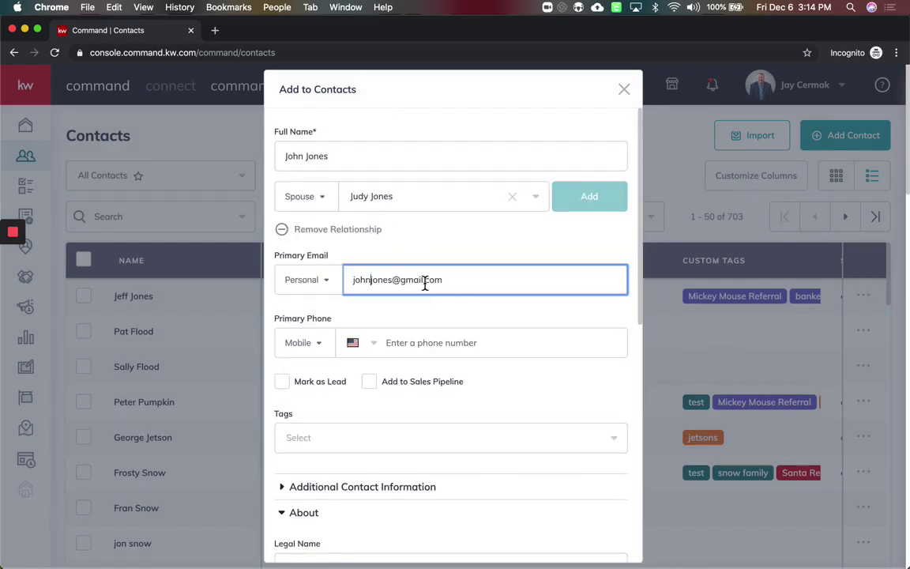
type("s")
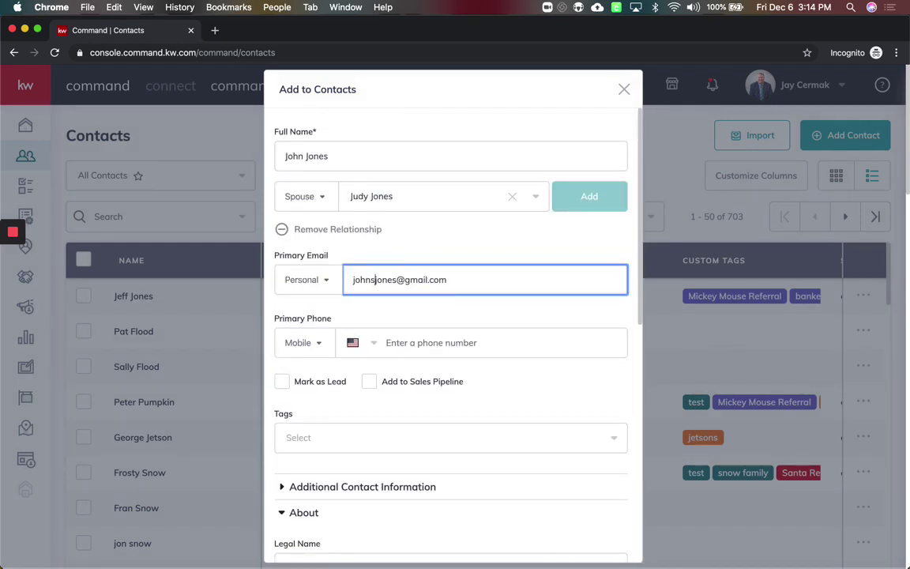
left_click(425, 313)
scroll(424, 312, "down", 3)
scroll(423, 313, "down", 5)
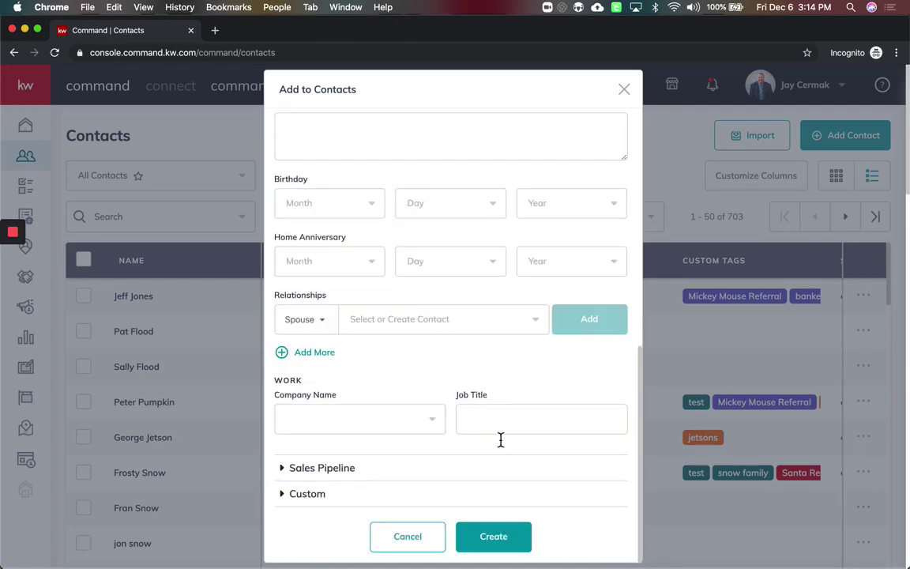
left_click(516, 545)
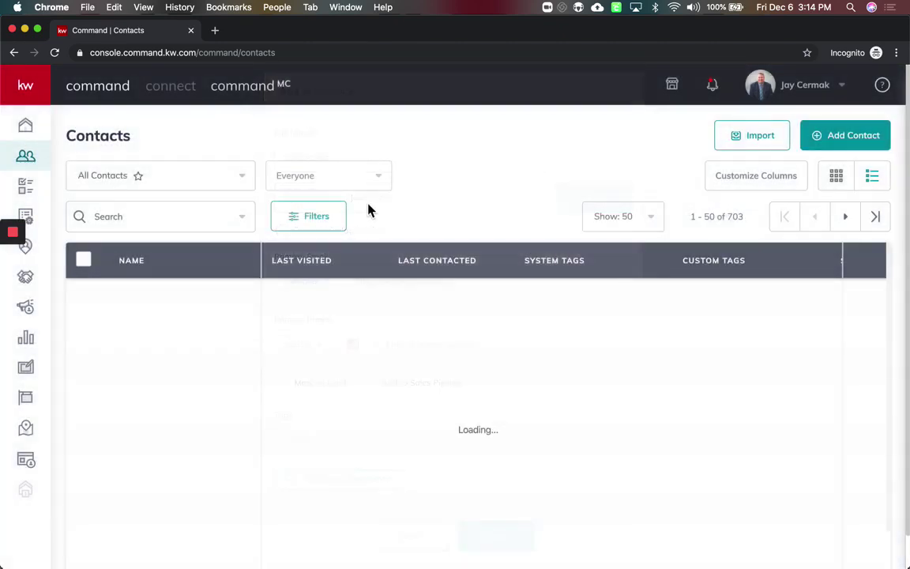
Search contacts by the family surname and open the spouse's record
left_click(160, 218)
type("jones")
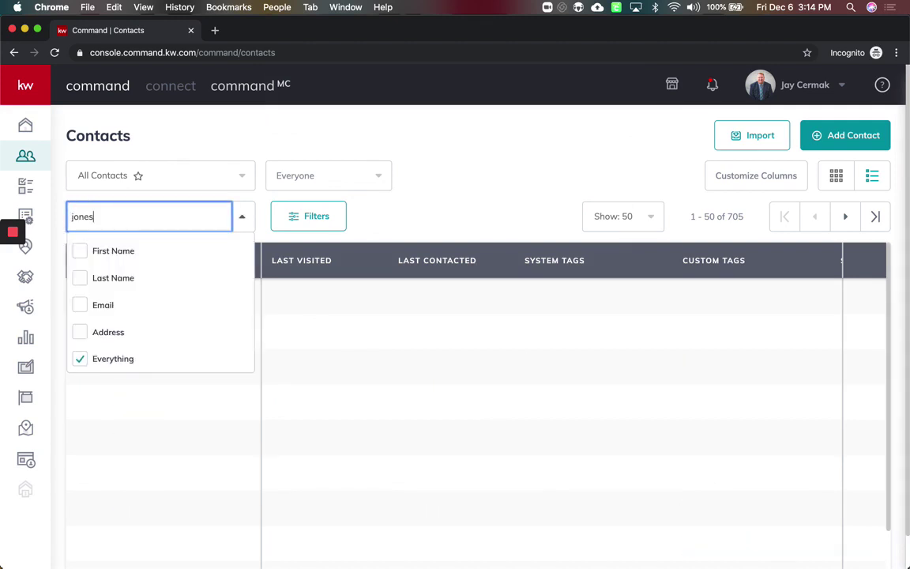
left_click(441, 192)
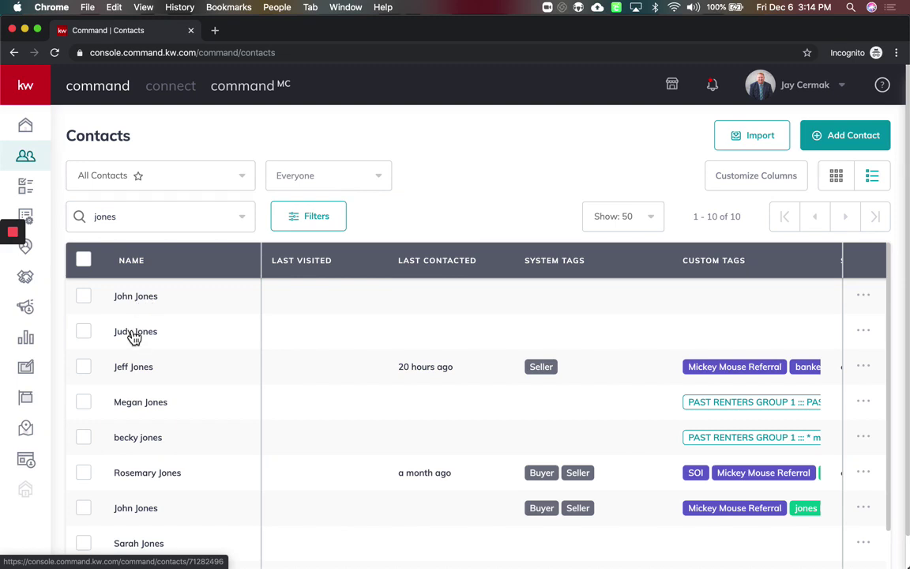
left_click(131, 334)
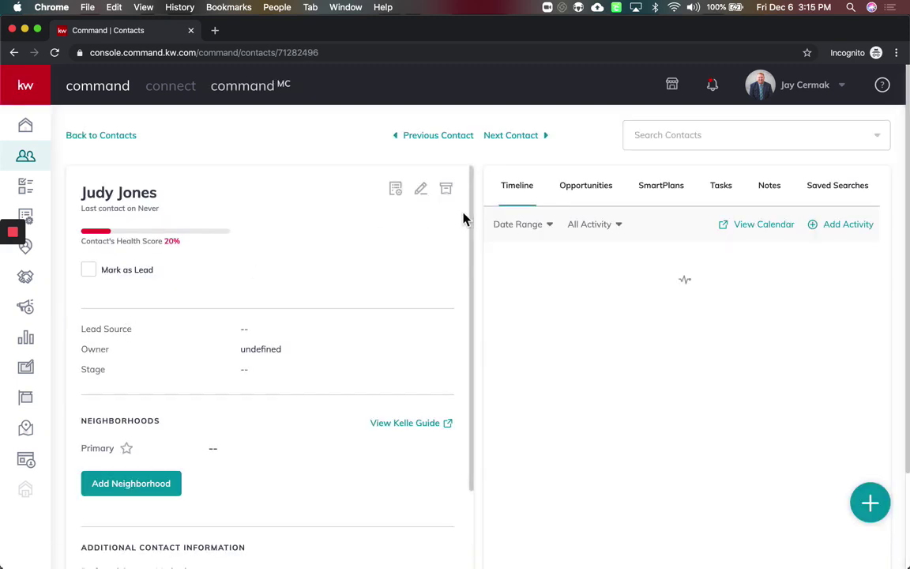
Save a personal Gmail address as the spouse's primary email
left_click(421, 190)
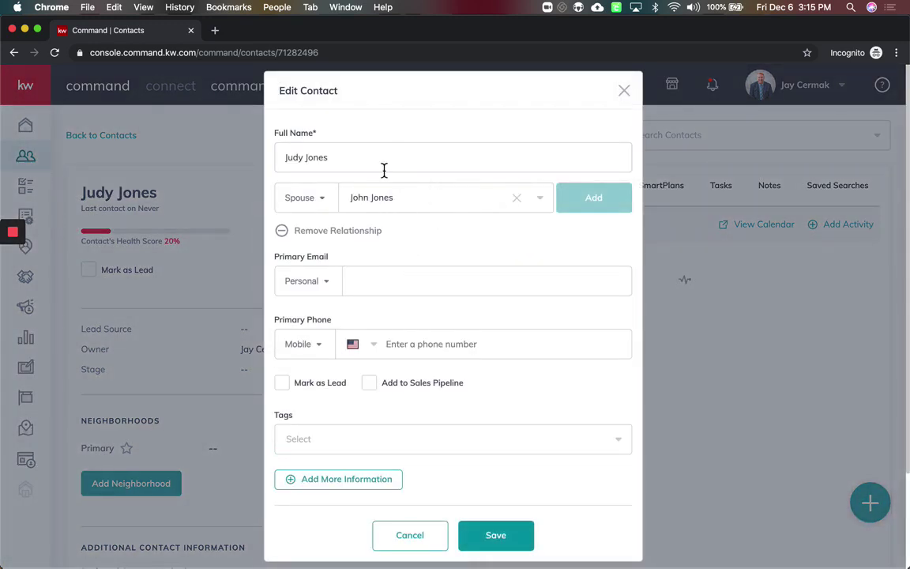
left_click(411, 289)
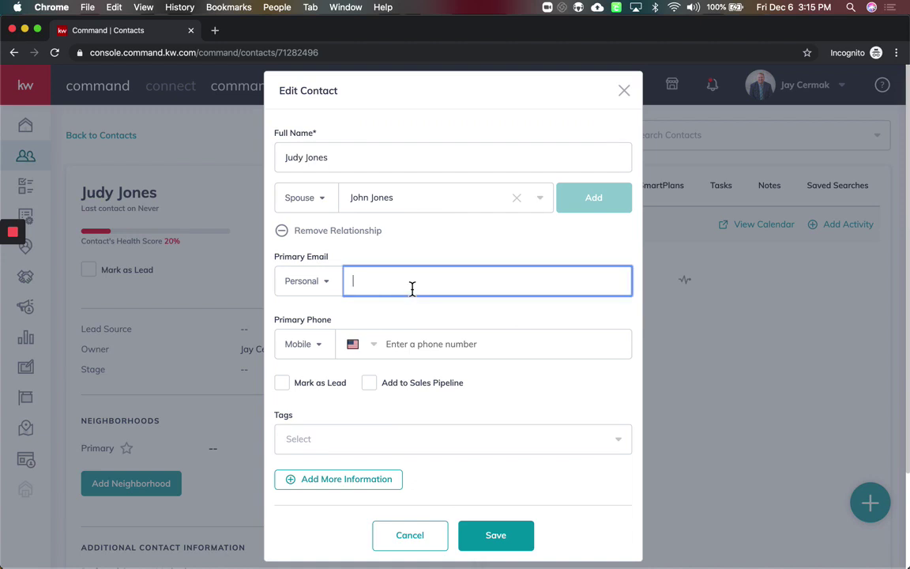
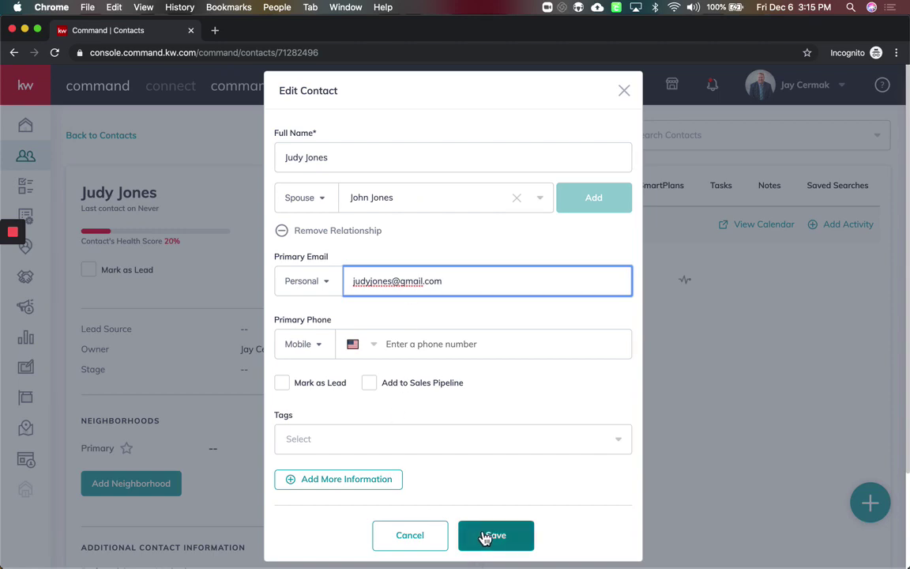
left_click(485, 537)
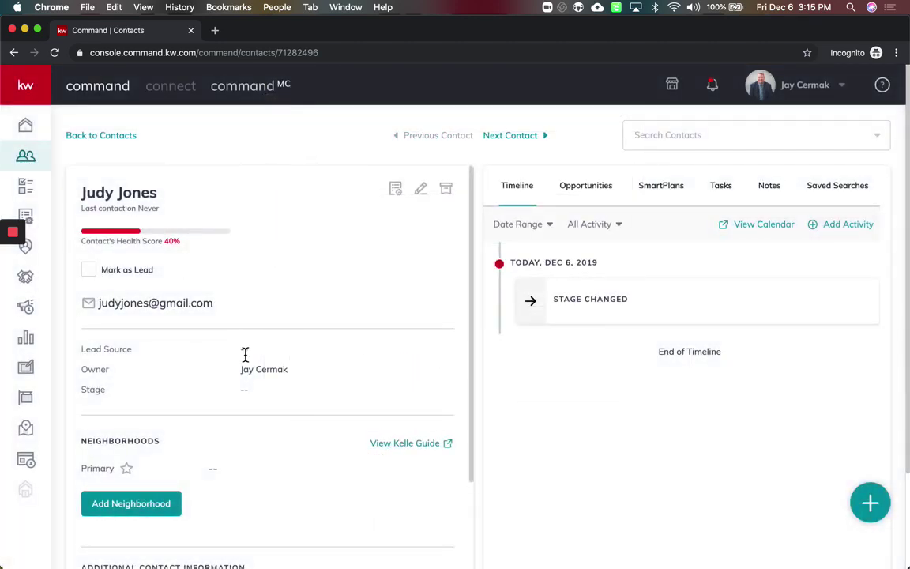
scroll(245, 354, "down", 10)
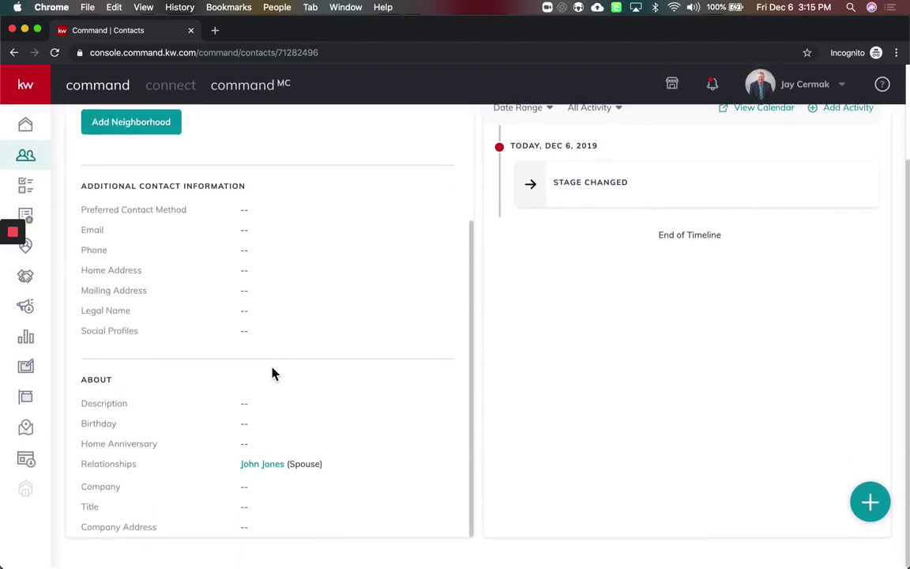
left_click(281, 470)
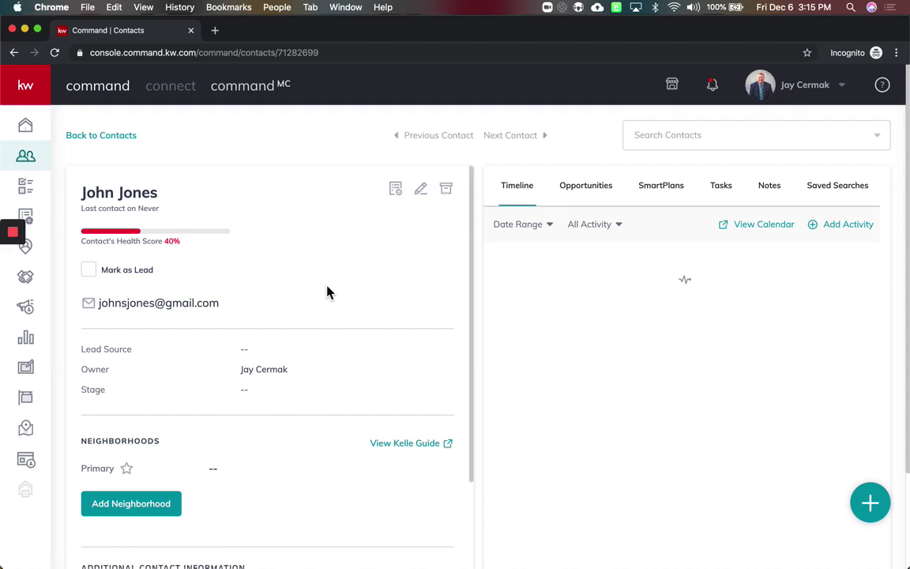
left_click_drag(188, 250, 145, 241)
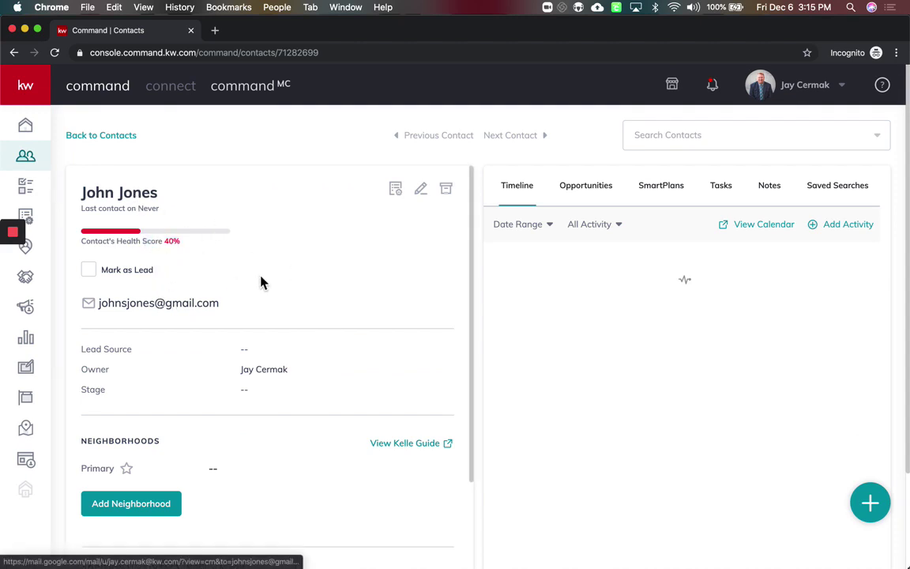
scroll(260, 282, "down", 5)
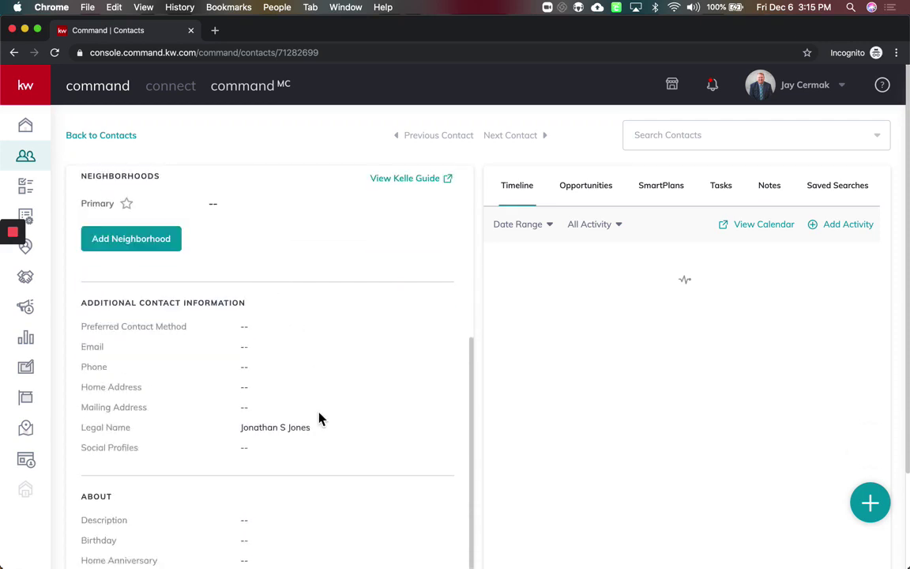
scroll(319, 419, "down", 2)
scroll(308, 313, "up", 4)
scroll(308, 313, "up", 3)
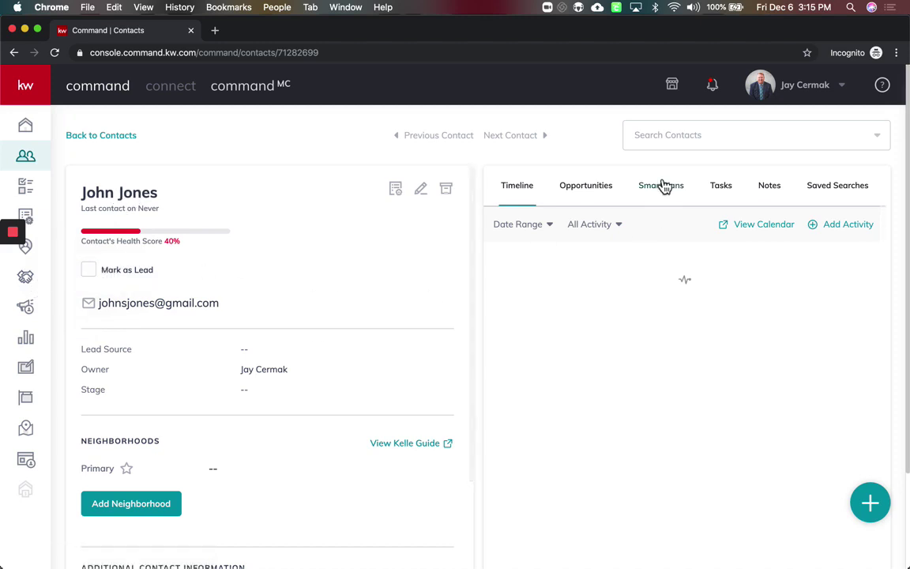
Start a new opportunity for the contact with Market Center Ft. Lauderdale NE
left_click(592, 198)
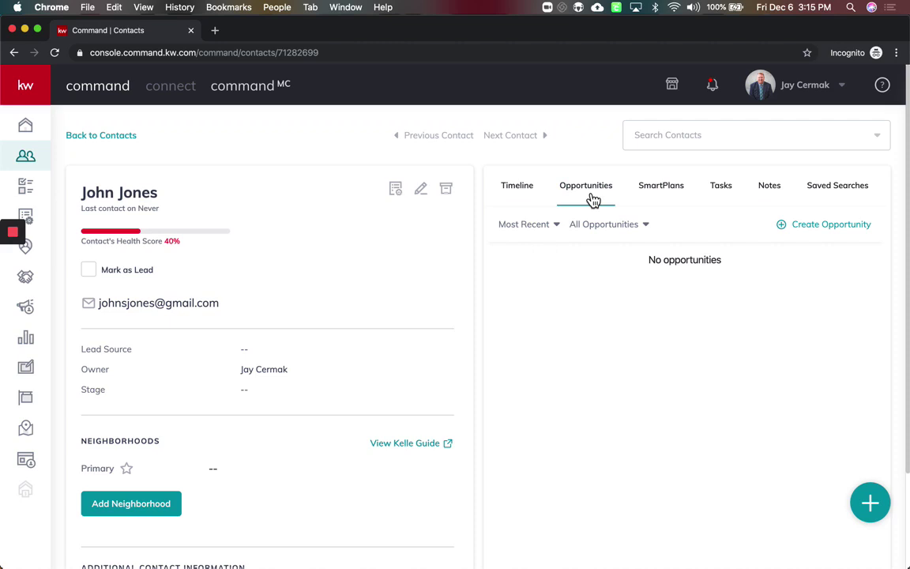
left_click(833, 227)
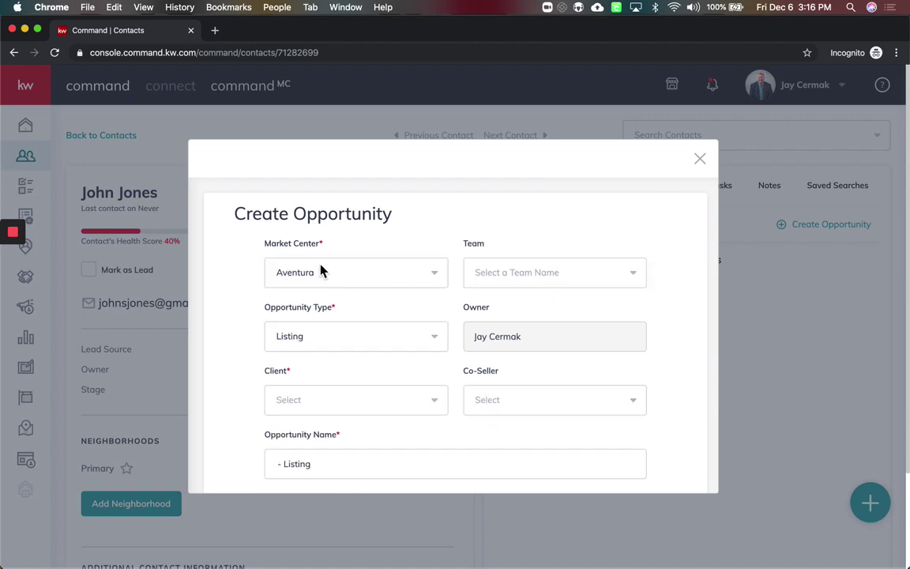
left_click(317, 275)
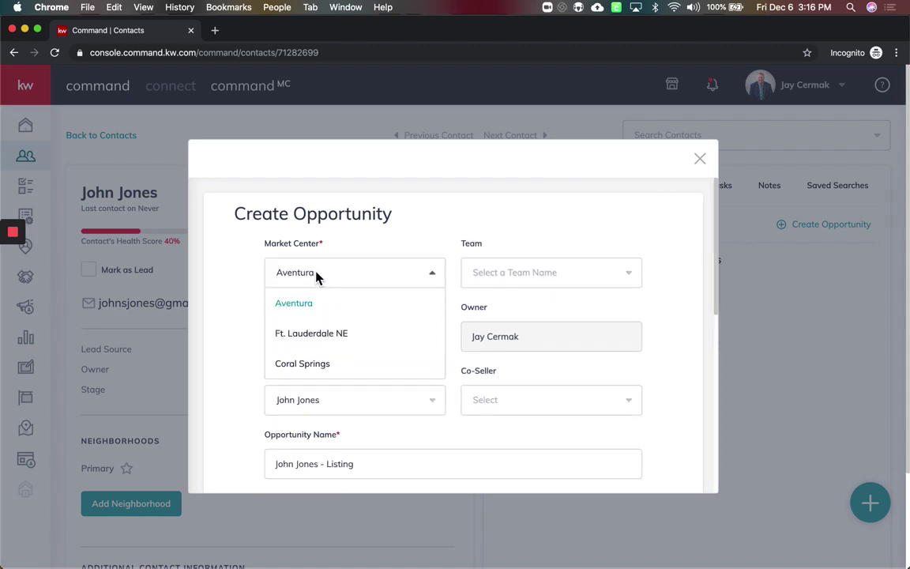
left_click(324, 335)
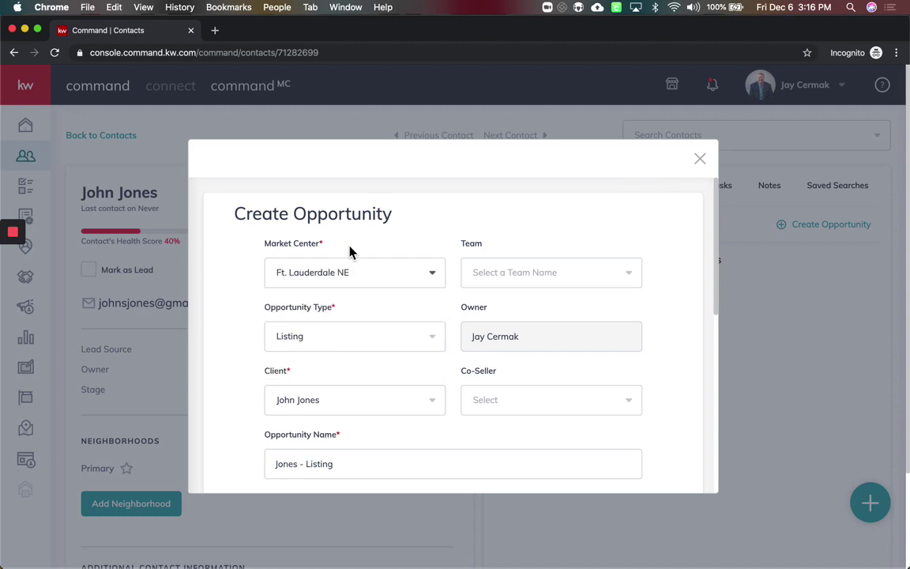
left_click(509, 278)
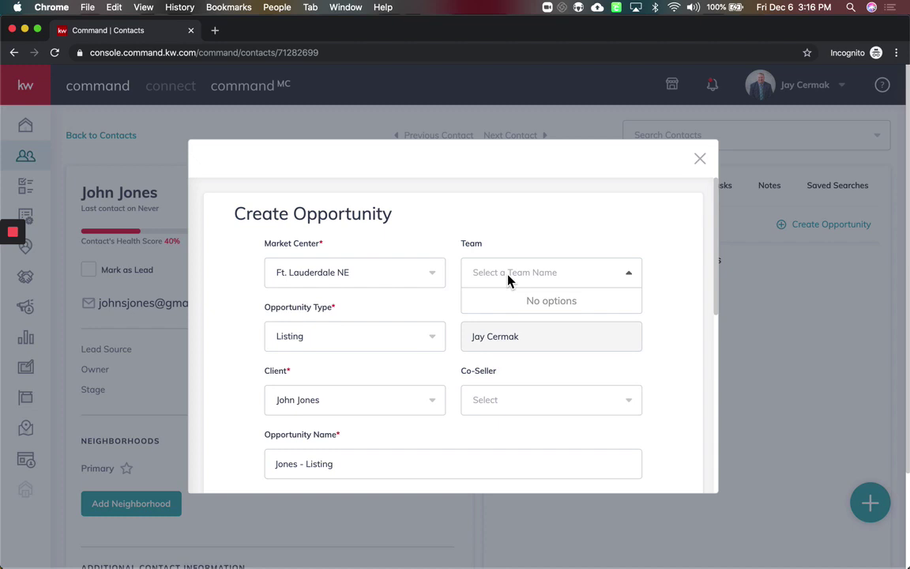
left_click(502, 238)
Keep Listing as the opportunity type
scroll(362, 305, "down", 2)
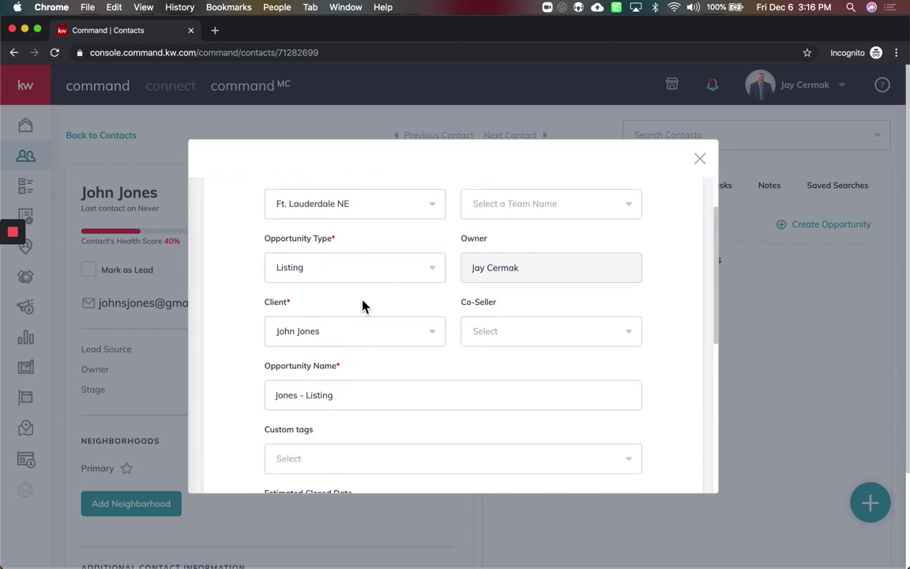
scroll(360, 293, "up", 1)
left_click(329, 302)
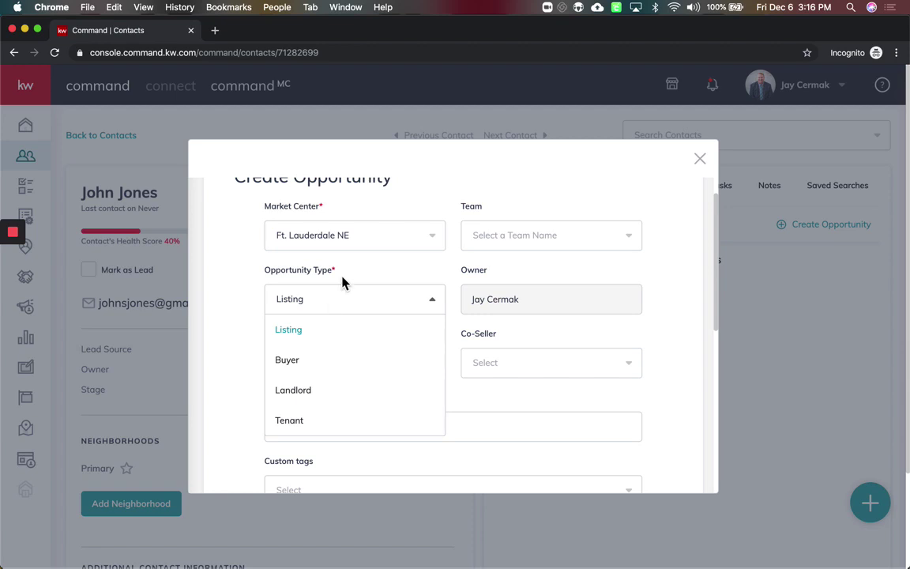
left_click(341, 283)
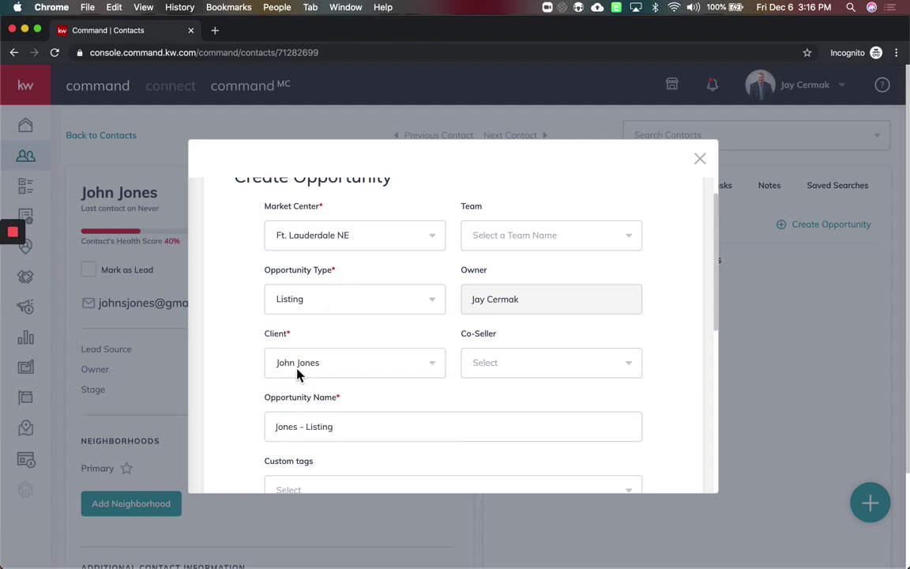
Find the spouse by surname search and add them as co-seller
left_click(535, 372)
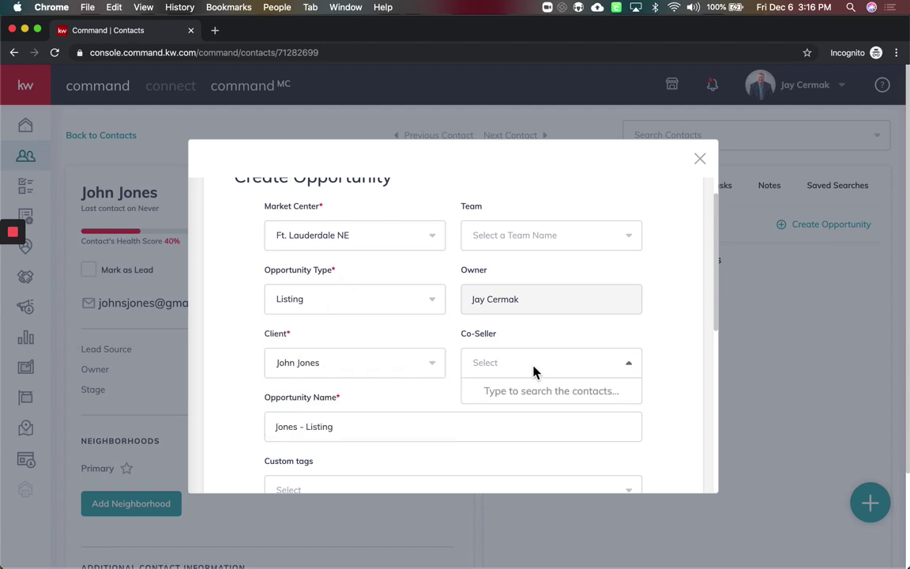
type("jones")
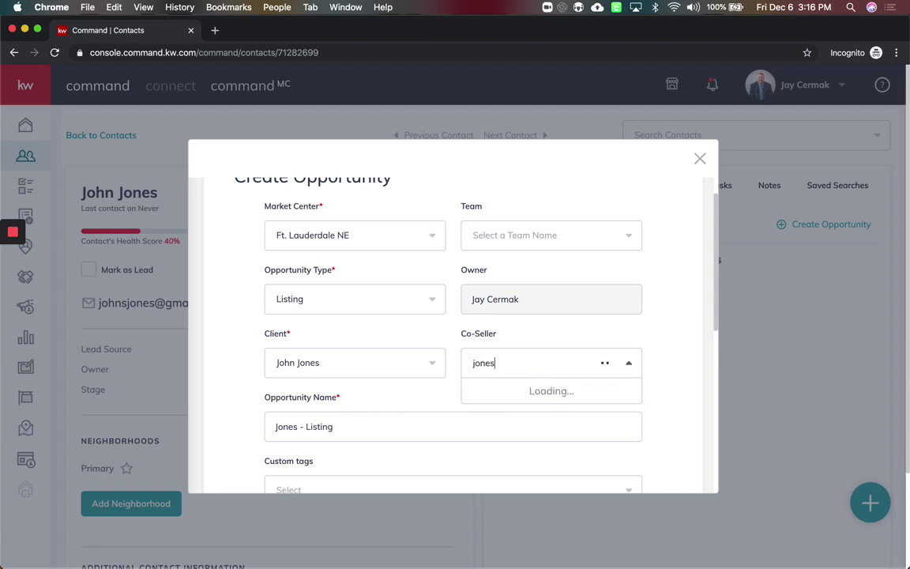
scroll(527, 447, "down", 4)
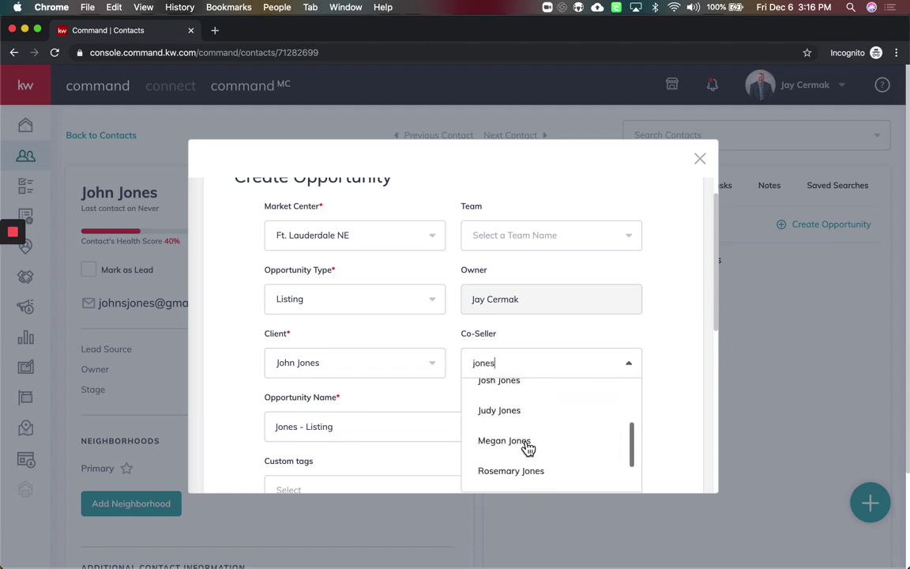
scroll(527, 448, "down", 2)
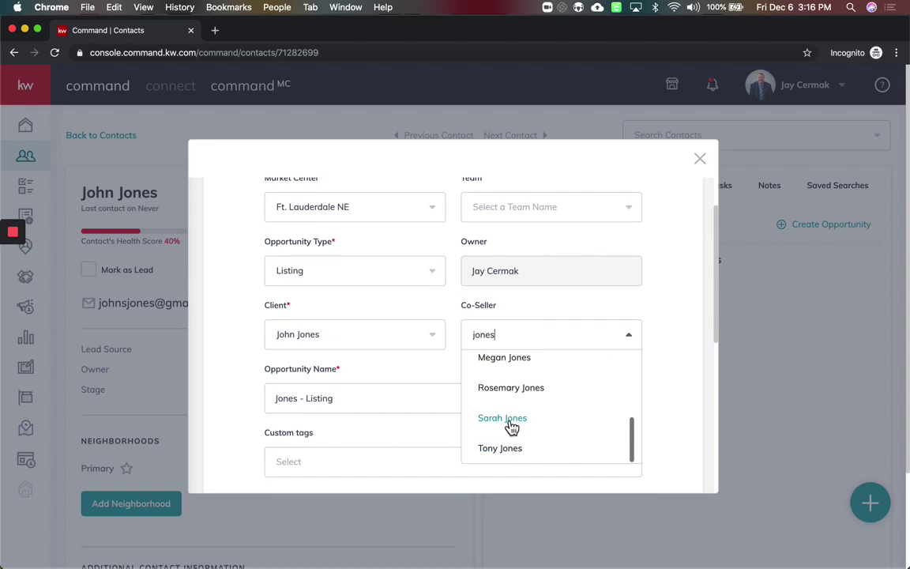
scroll(512, 426, "up", 2)
scroll(512, 427, "up", 1)
scroll(512, 395, "down", 1)
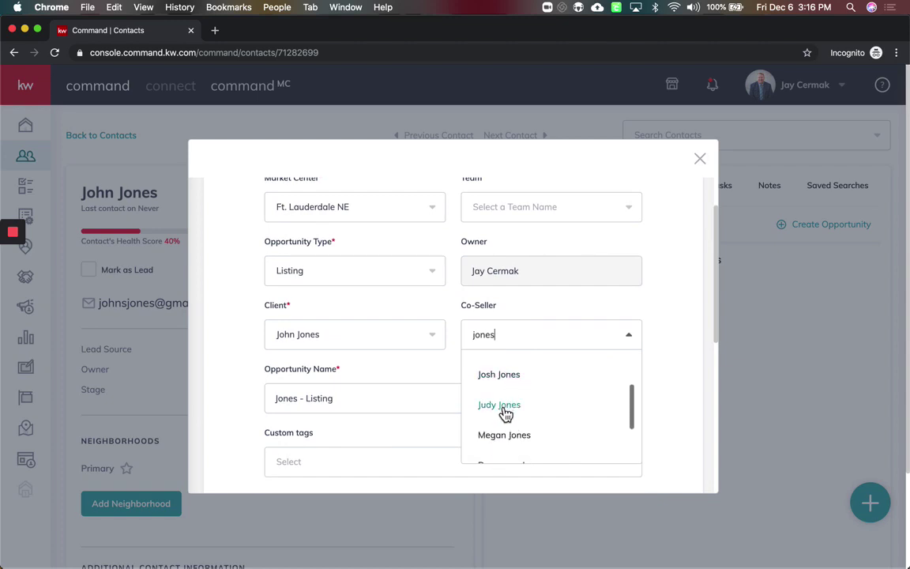
left_click(503, 405)
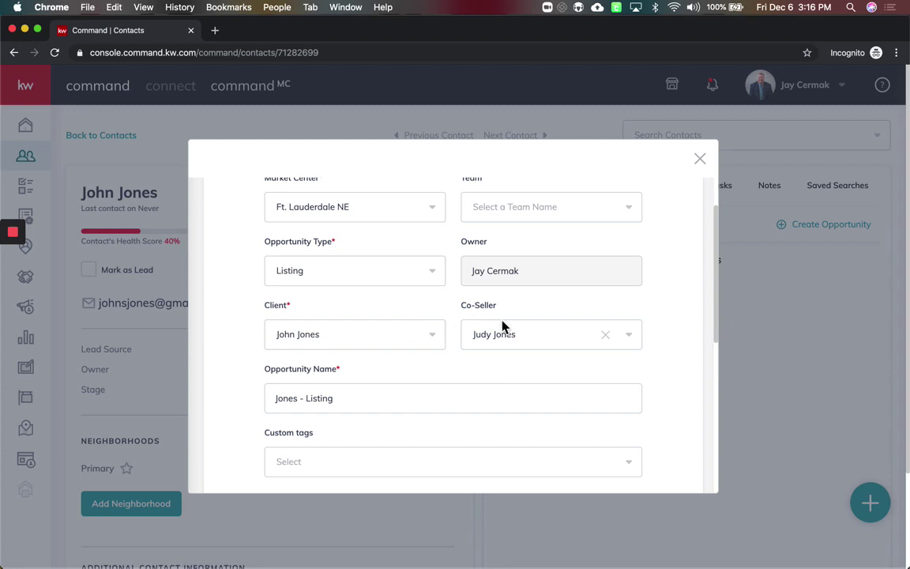
left_click(339, 392)
scroll(339, 392, "down", 1)
triple_click(356, 358)
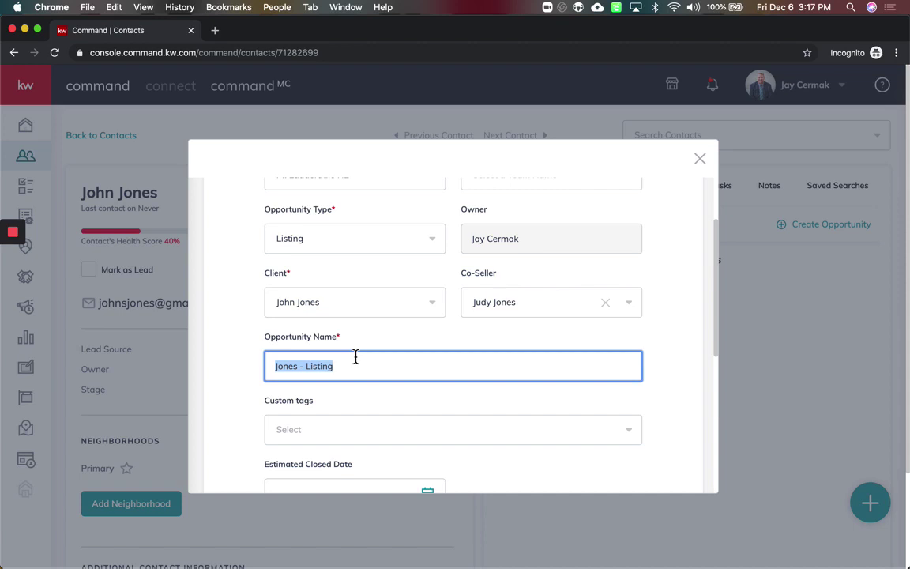
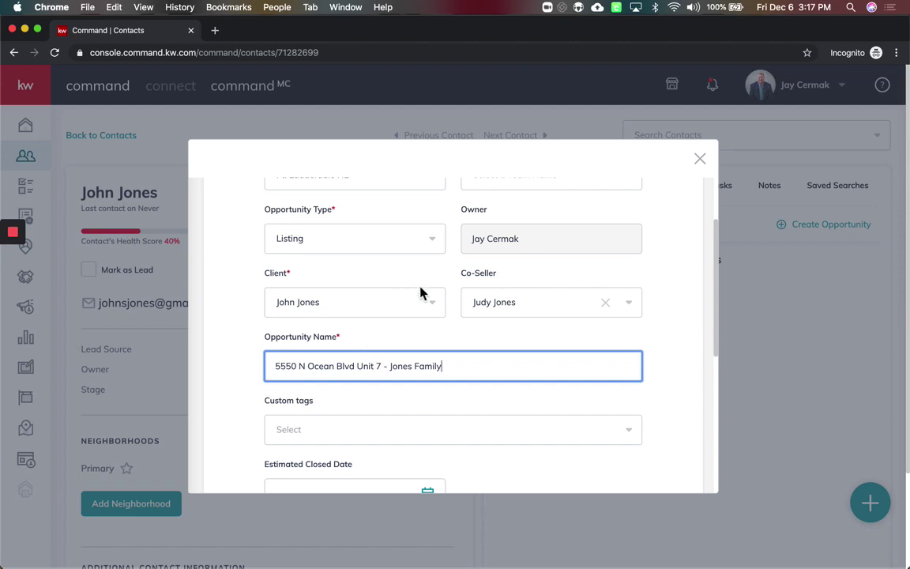
scroll(441, 331, "down", 1)
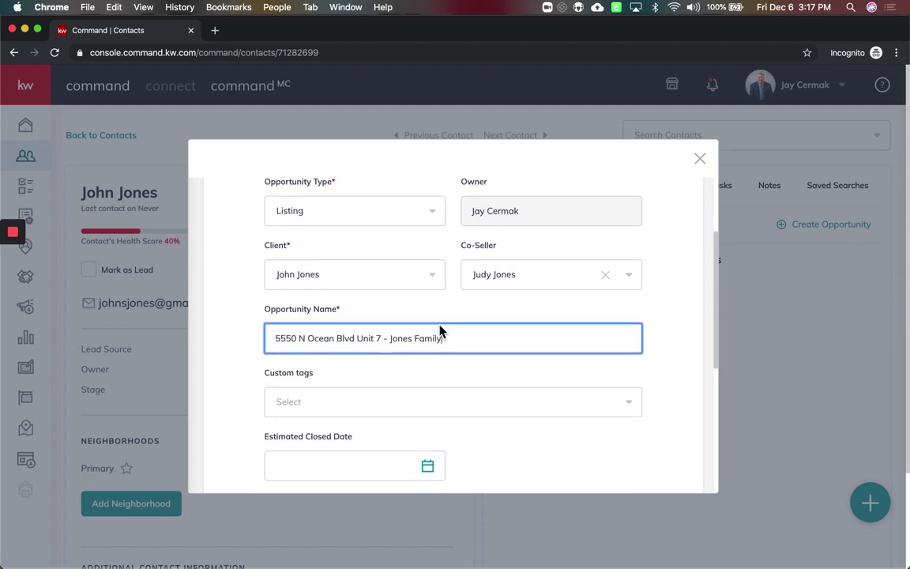
left_click_drag(383, 340, 261, 341)
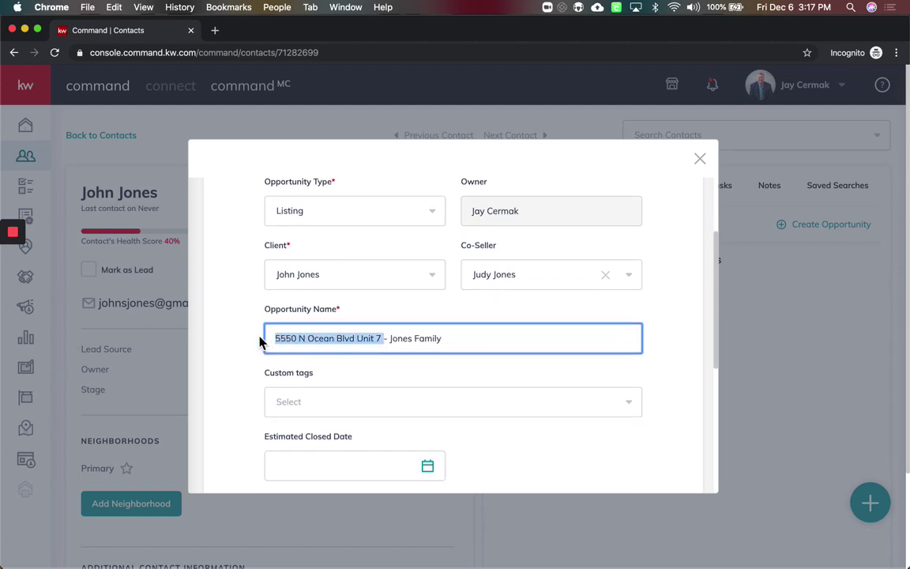
left_click(258, 345)
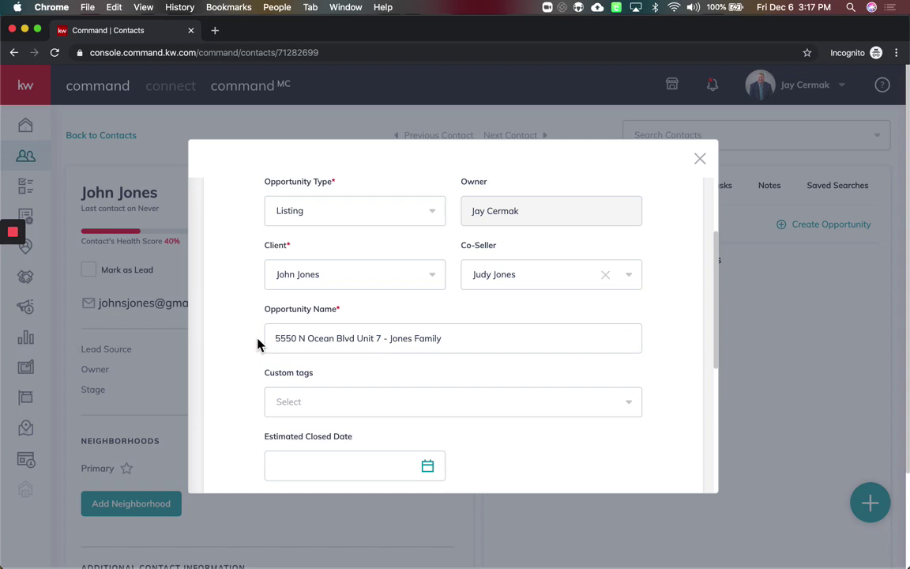
scroll(258, 342, "down", 4)
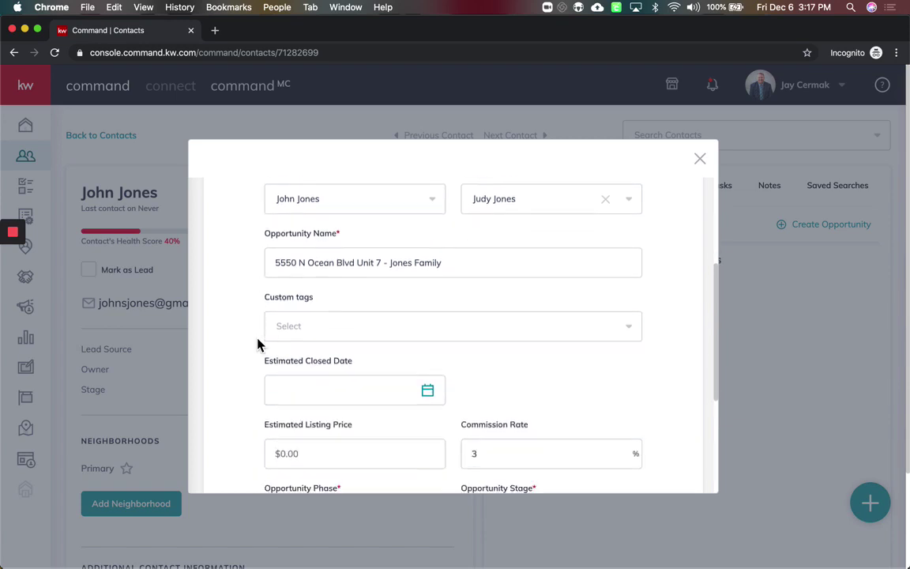
Attach the custom tag matching the client's surname to the opportunity
left_click(344, 277)
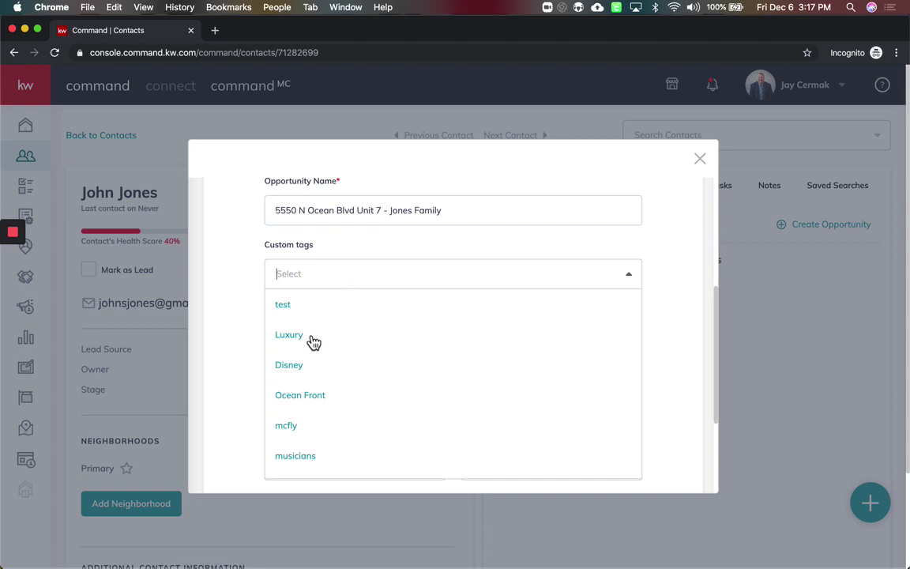
scroll(353, 415, "down", 6)
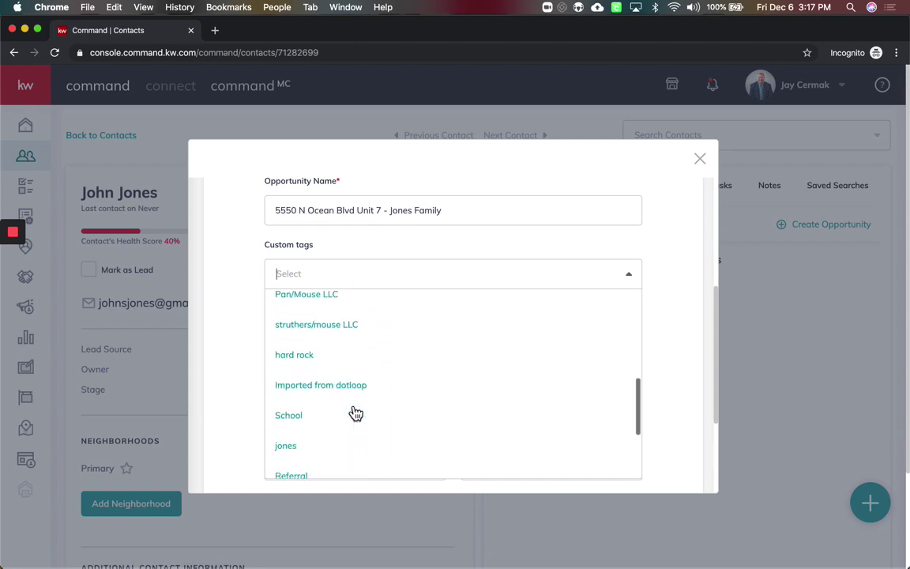
scroll(353, 413, "down", 4)
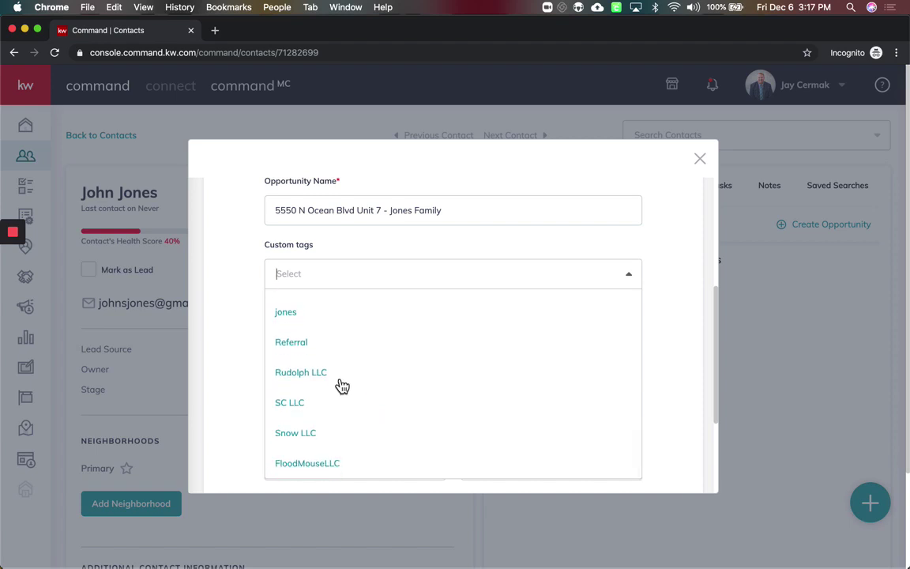
left_click(297, 315)
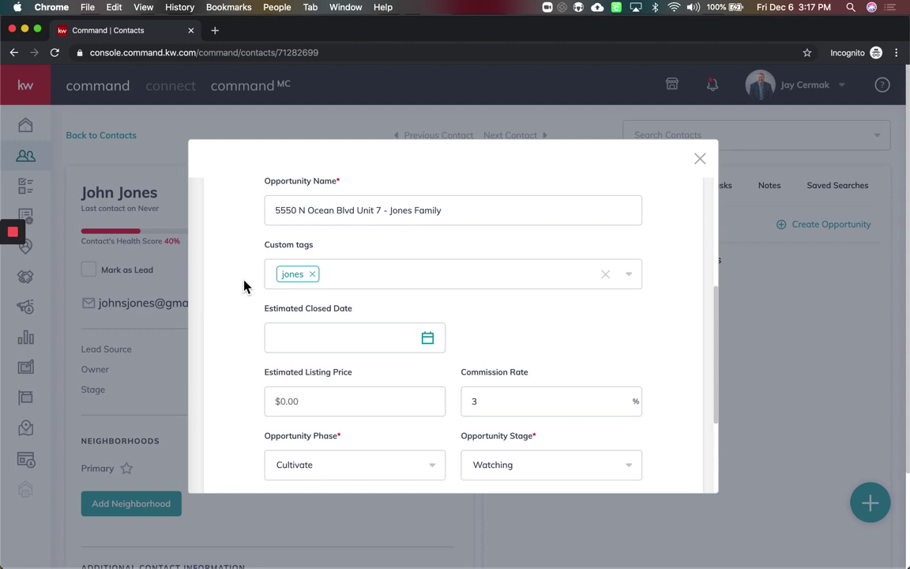
Enter an estimated listing price of 500,000 and keep the 3% commission rate
scroll(321, 338, "down", 3)
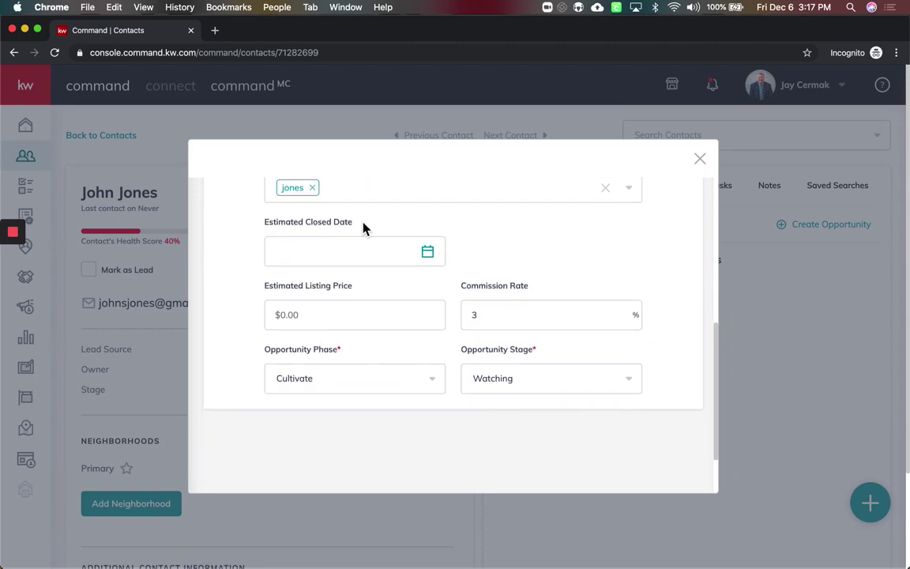
scroll(525, 259, "down", 3)
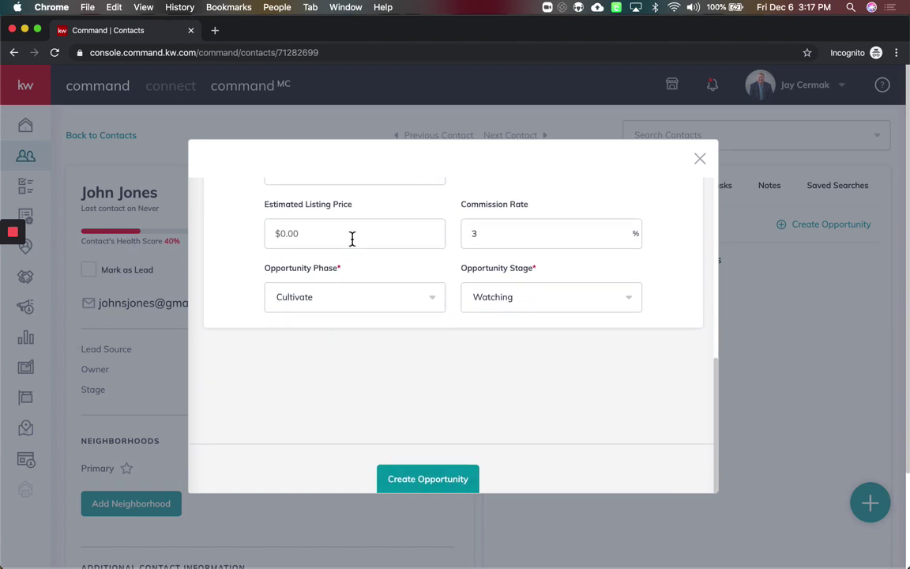
left_click(353, 239)
type("5")
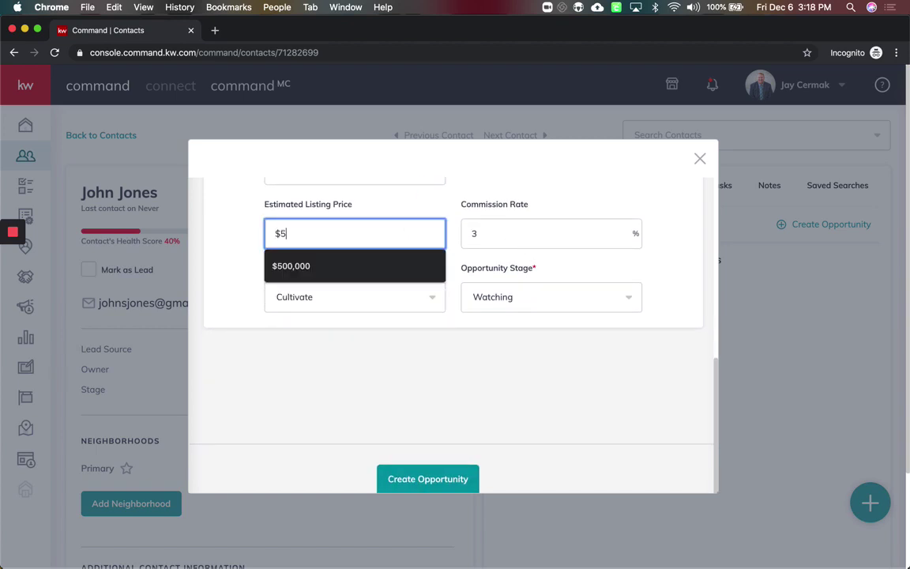
type("00,000")
key("Tab")
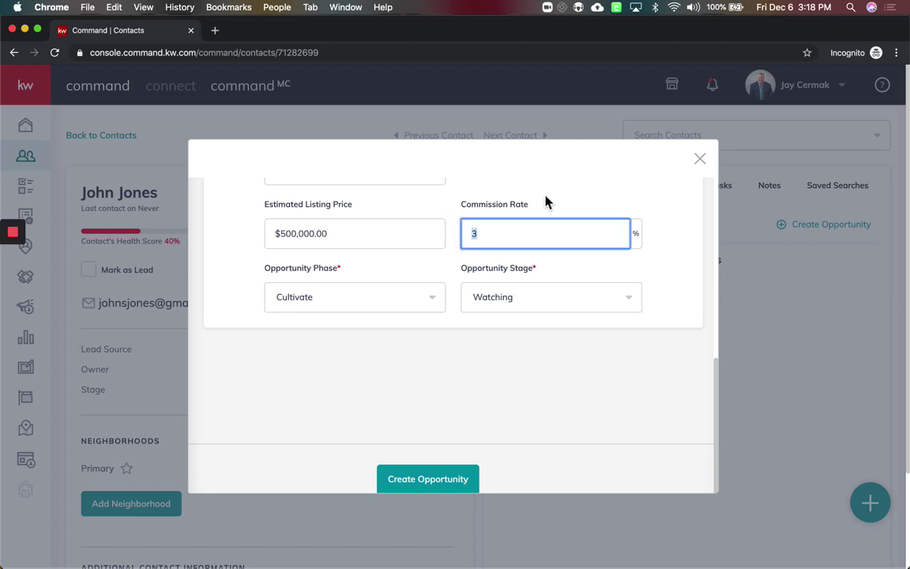
left_click(526, 205)
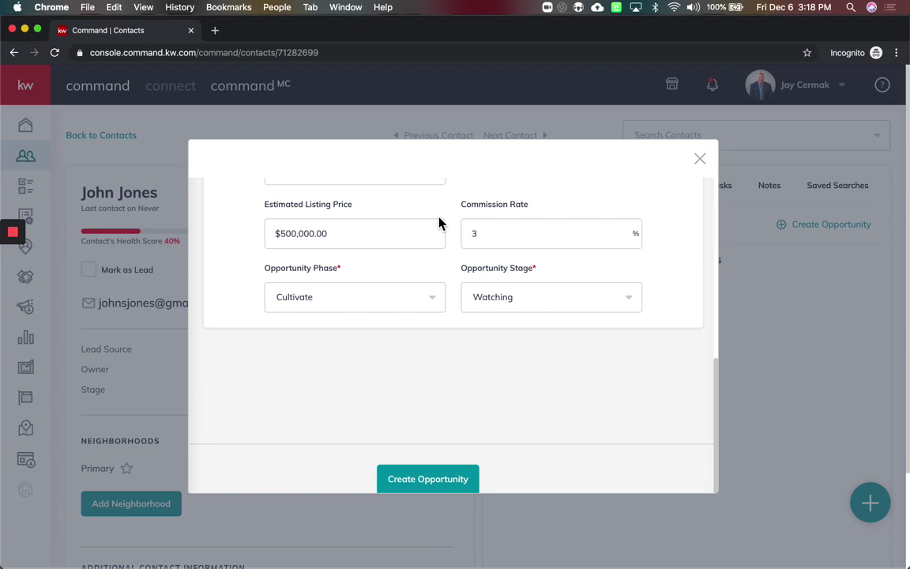
Keep the phase at Cultivate and the stage at Watching
scroll(387, 297, "down", 1)
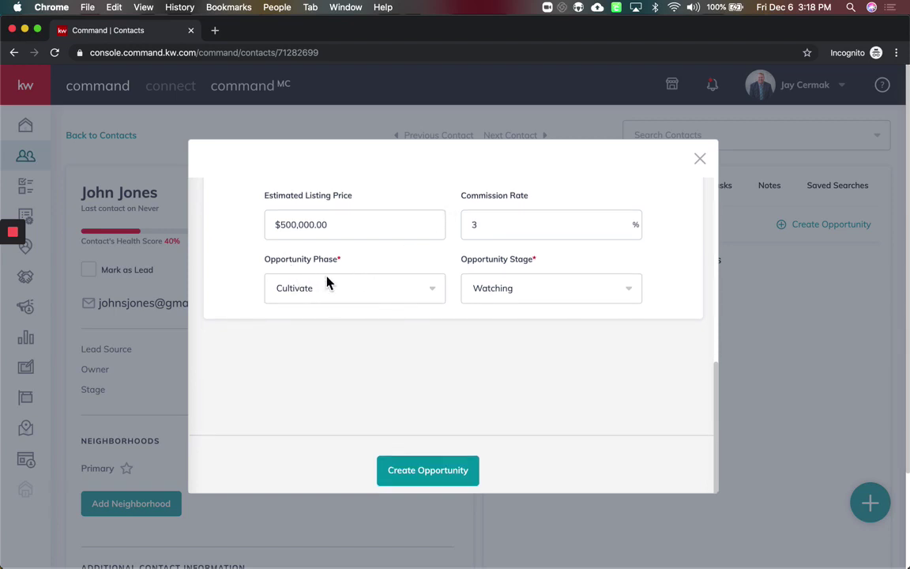
left_click(358, 297)
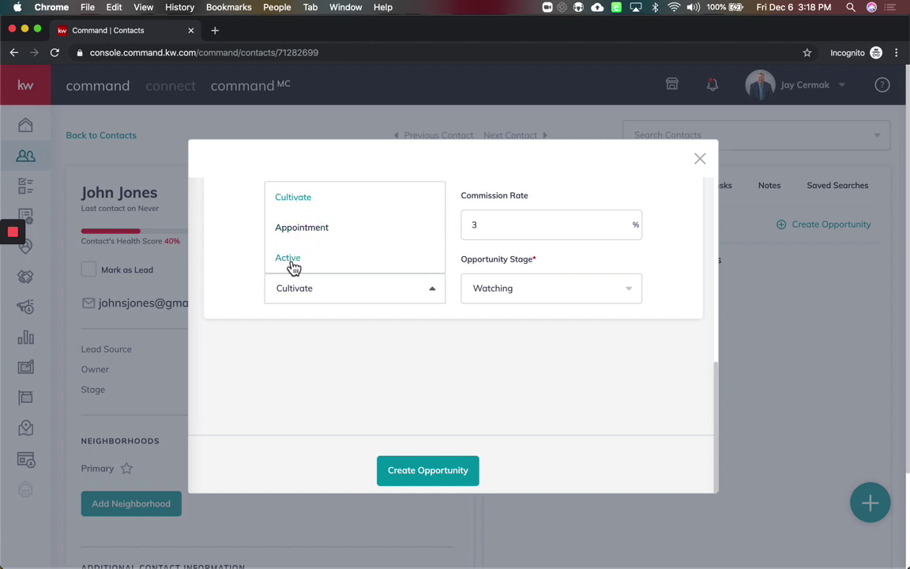
left_click(278, 324)
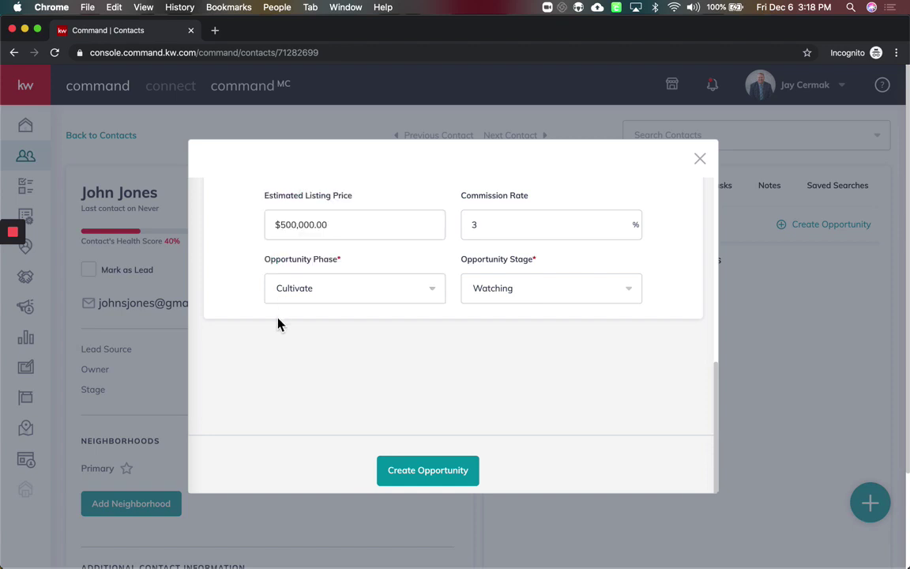
left_click(517, 290)
left_click(437, 337)
scroll(437, 337, "down", 2)
scroll(437, 338, "up", 5)
scroll(437, 337, "down", 5)
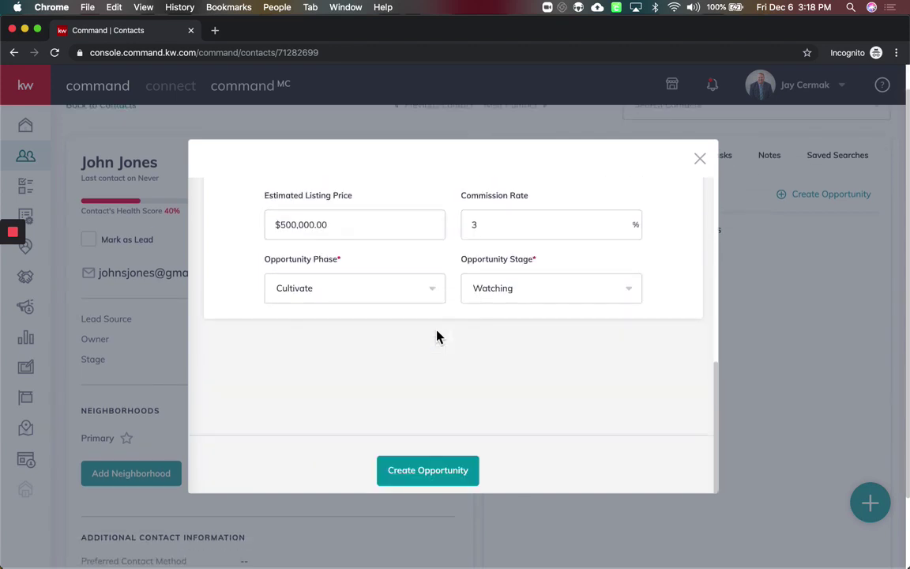
scroll(461, 383, "up", 5)
scroll(461, 383, "down", 5)
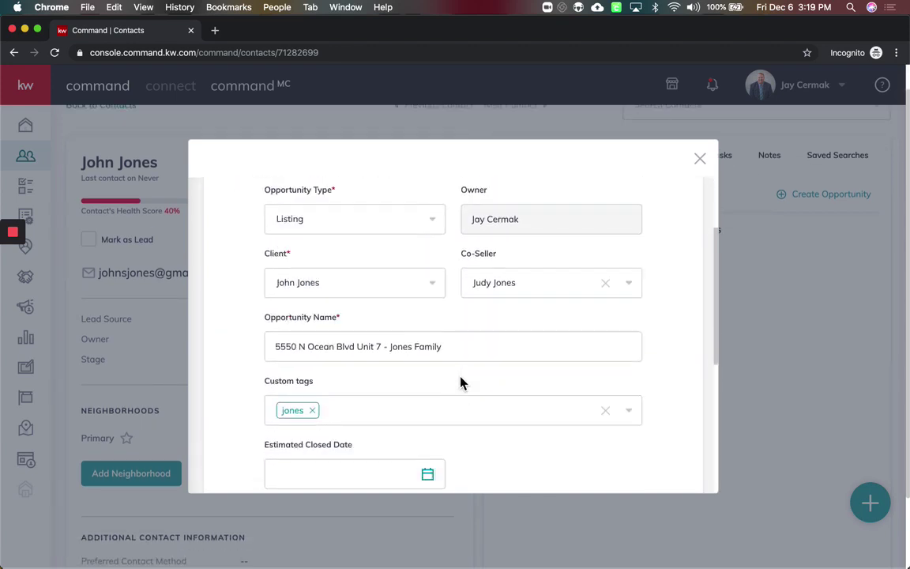
scroll(461, 383, "down", 2)
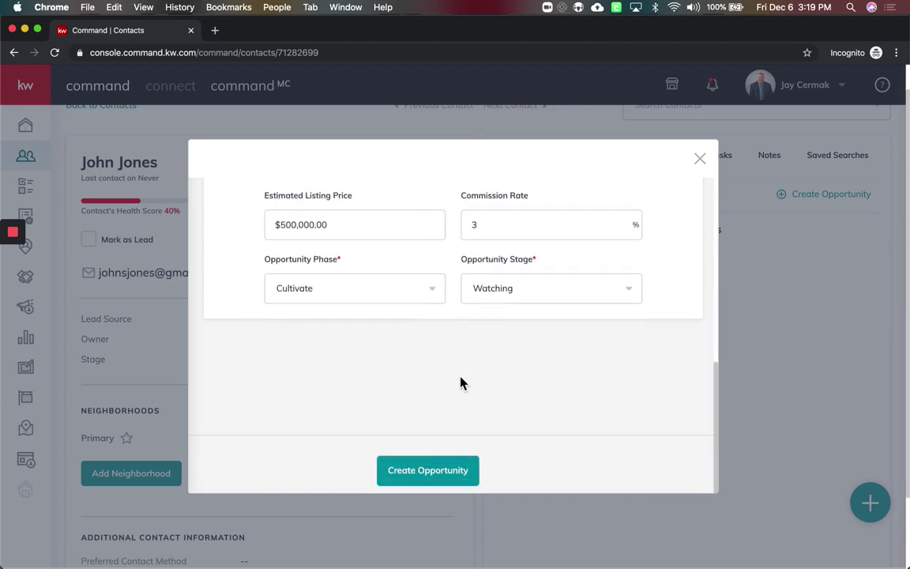
left_click(428, 471)
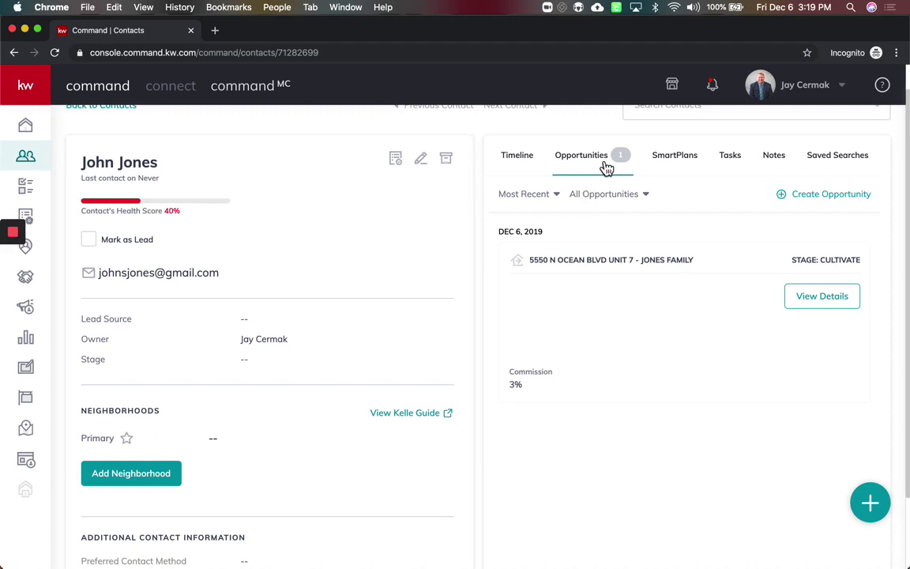
left_click(844, 301)
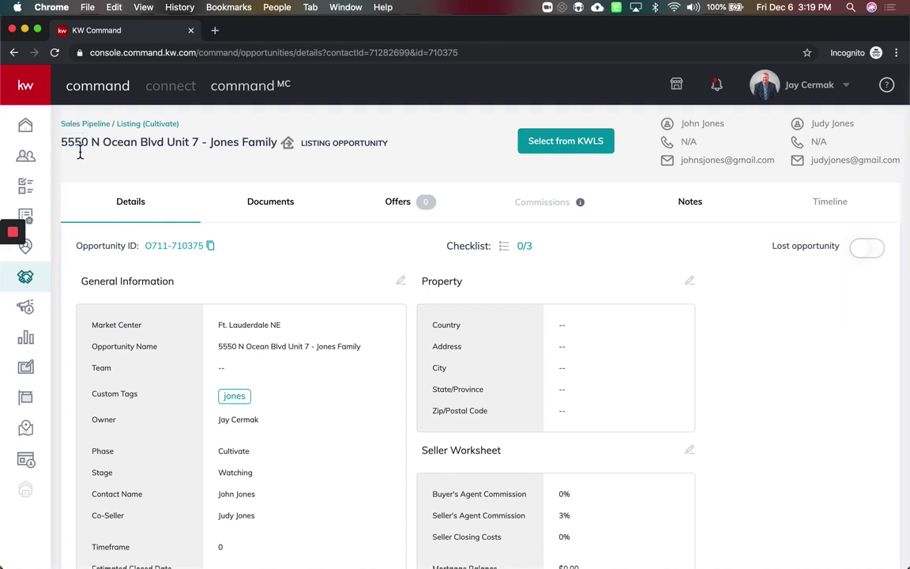
Review the opportunity title and the linked client's contact record, then return to the opportunity
left_click_drag(59, 142, 375, 152)
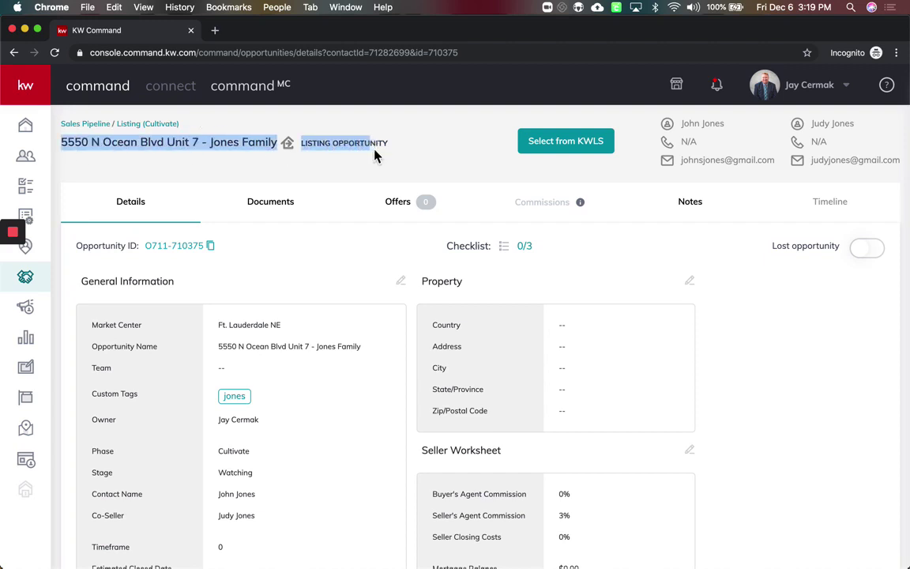
left_click(380, 158)
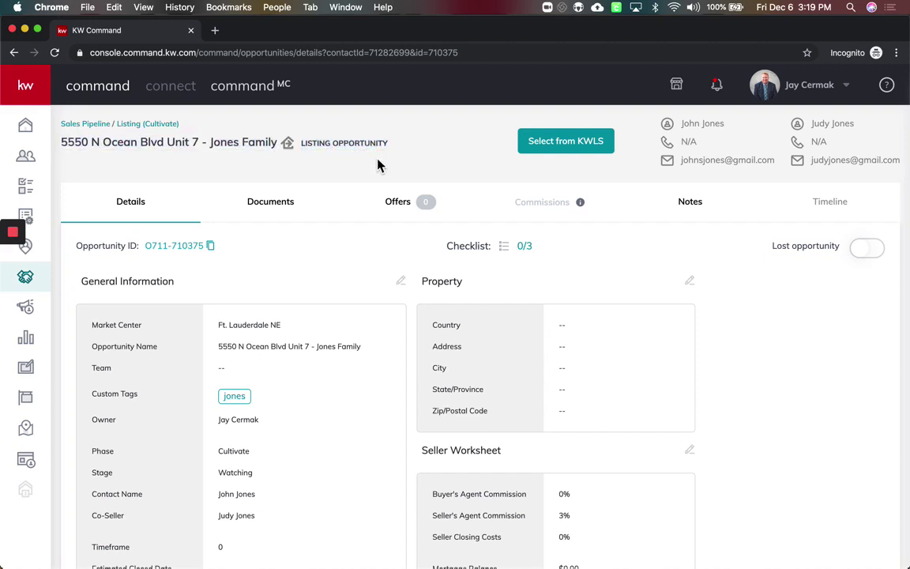
left_click(702, 132)
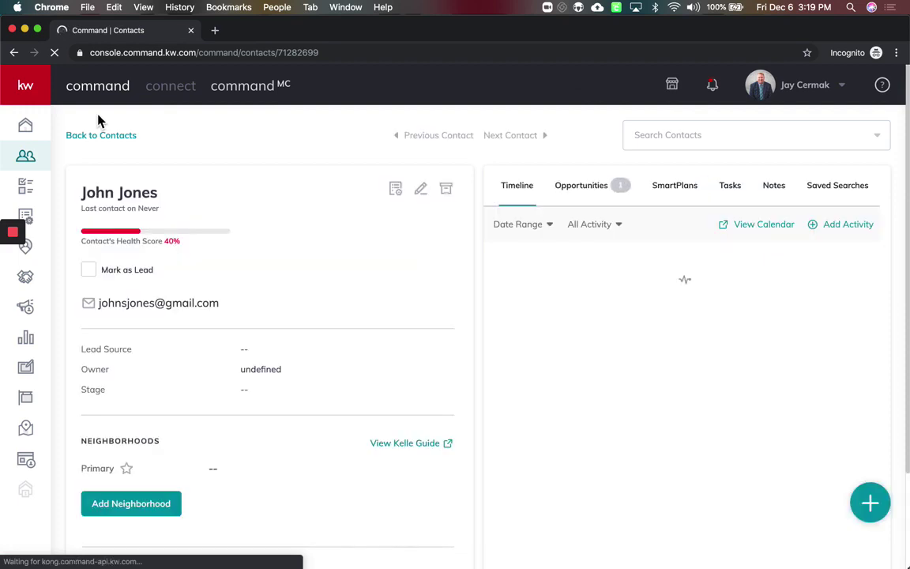
left_click(13, 53)
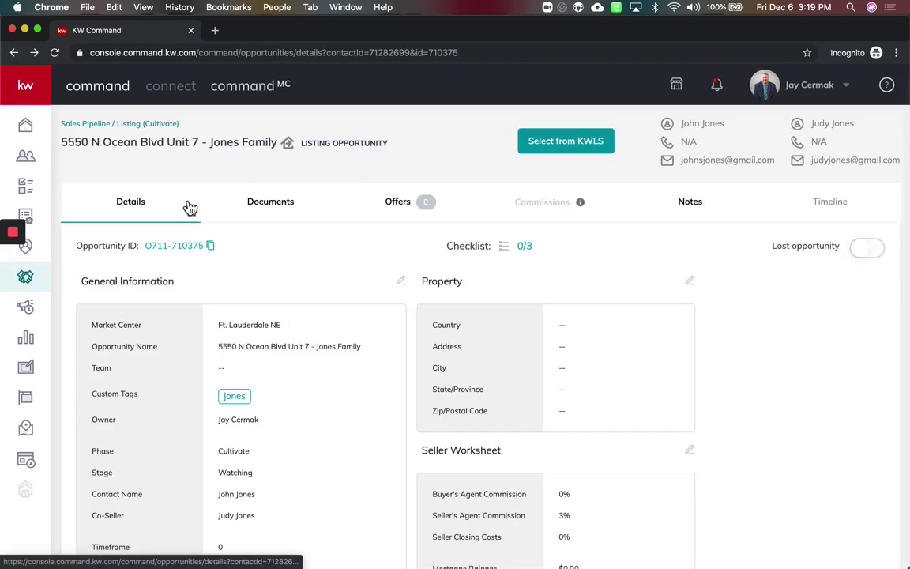
Look over the opportunity details, including the $15,000.00 commission, and begin editing its General Information
scroll(189, 206, "down", 2)
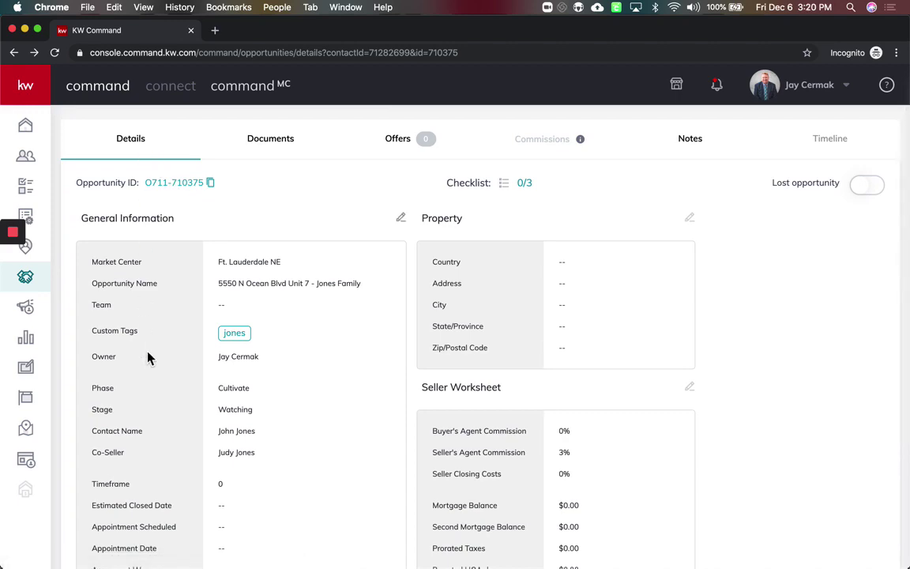
scroll(149, 357, "down", 2)
scroll(245, 332, "down", 3)
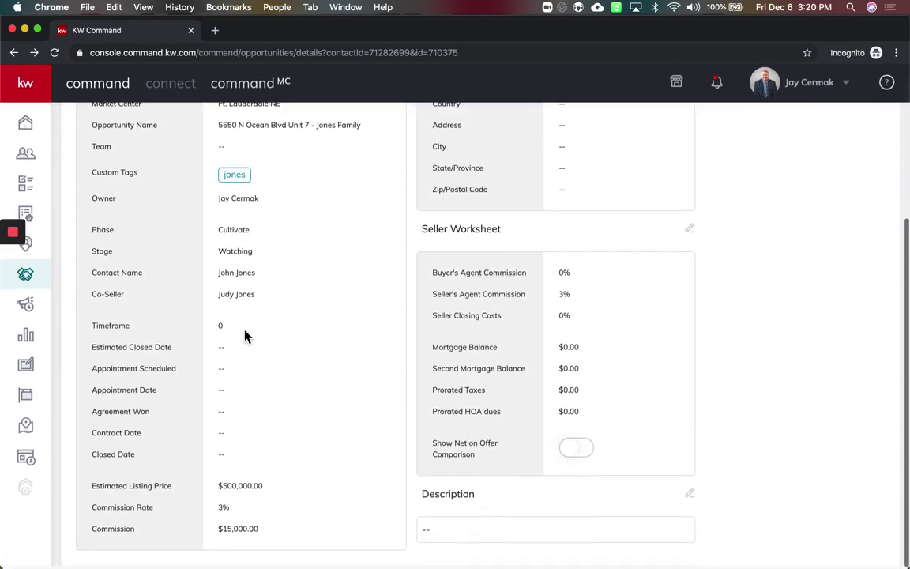
scroll(250, 274, "up", 4)
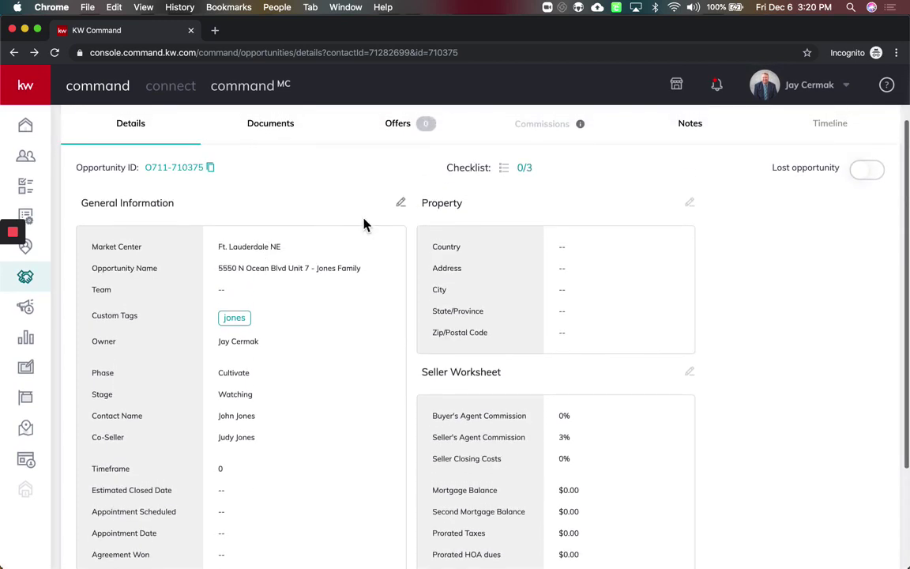
left_click(401, 204)
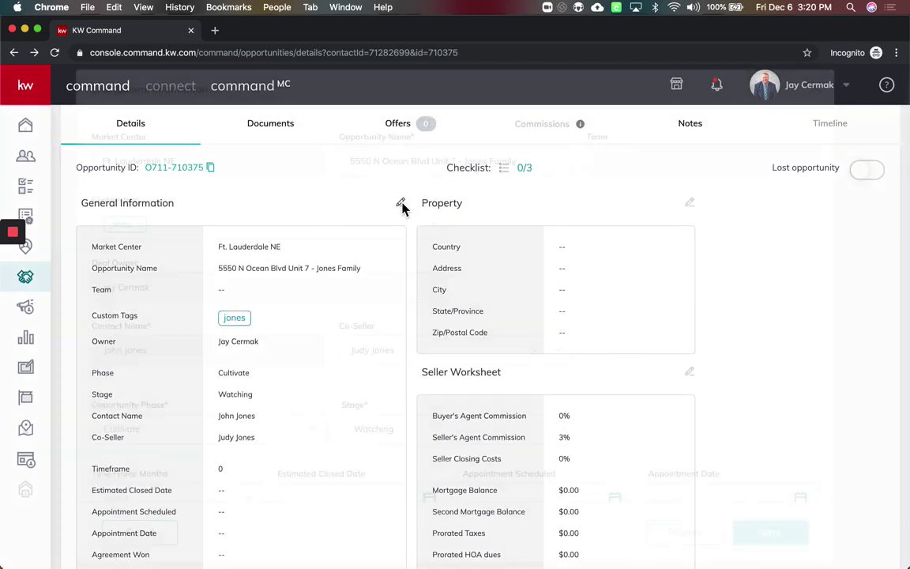
Review the Opportunity Name and other general-information fields, then close the form without saving
triple_click(416, 170)
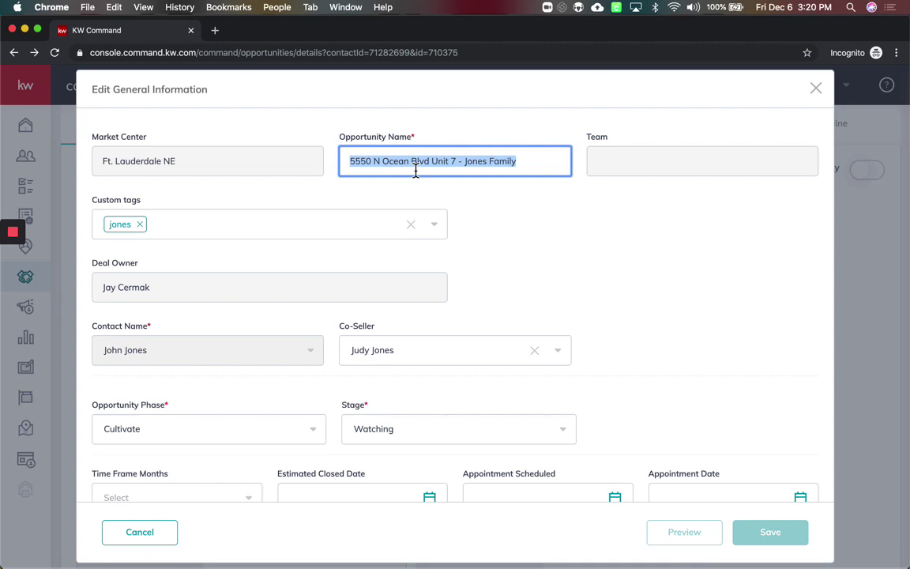
scroll(481, 238, "down", 5)
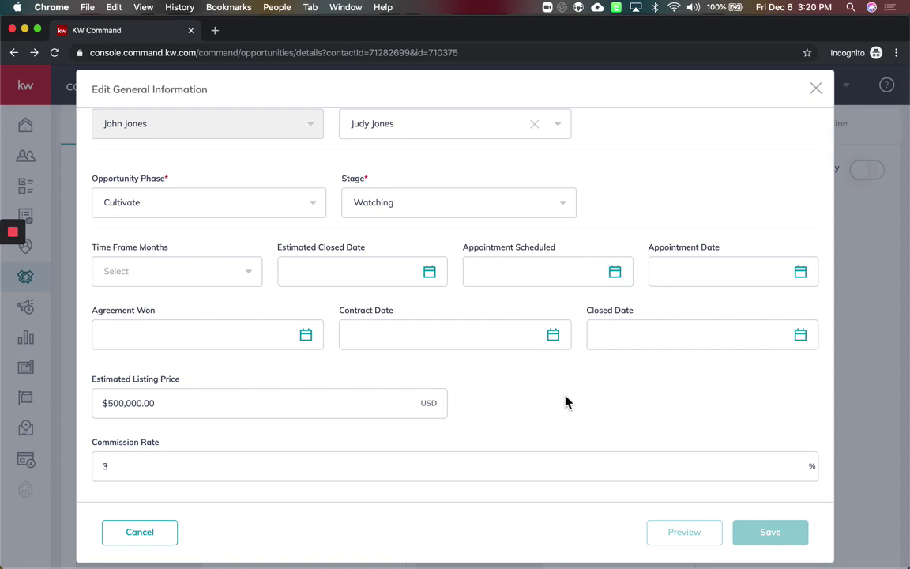
scroll(567, 397, "down", 1)
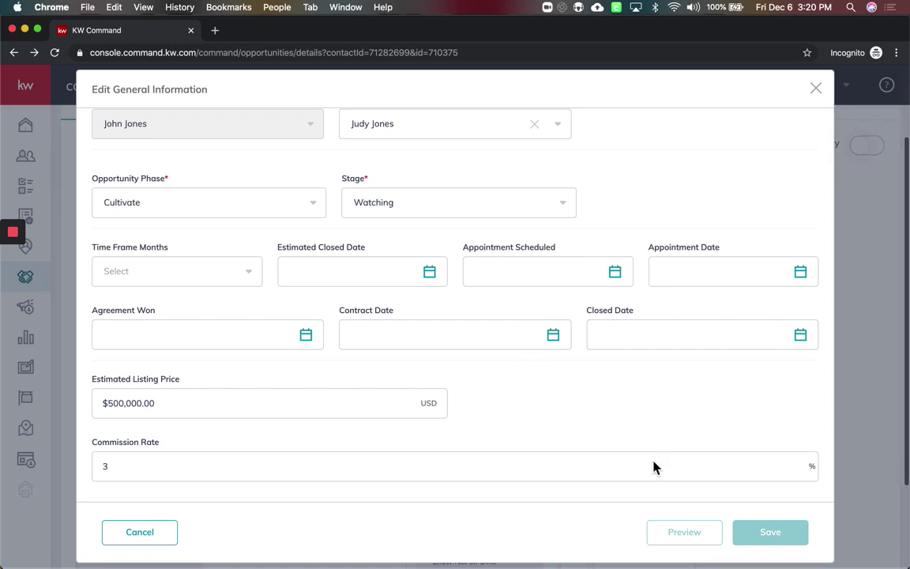
left_click(817, 89)
scroll(382, 329, "up", 1)
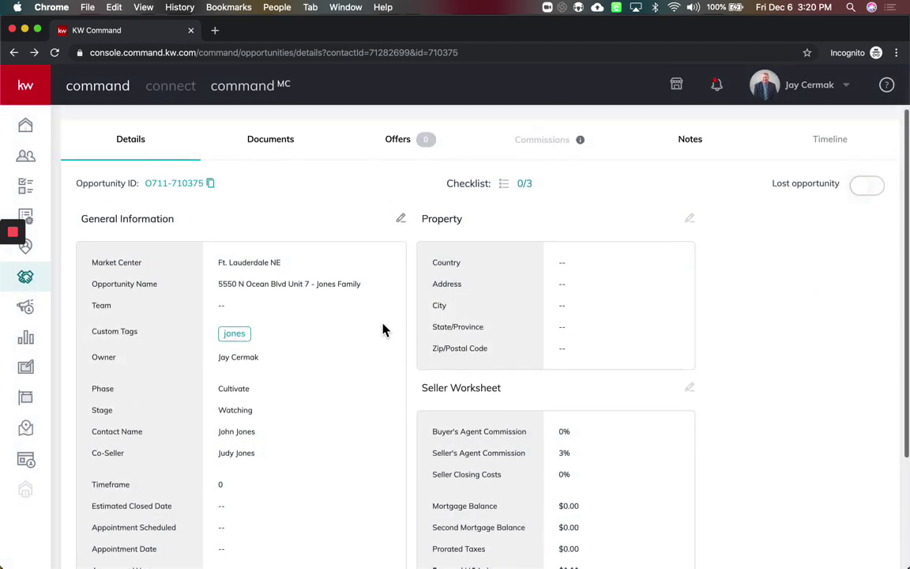
scroll(381, 330, "down", 1)
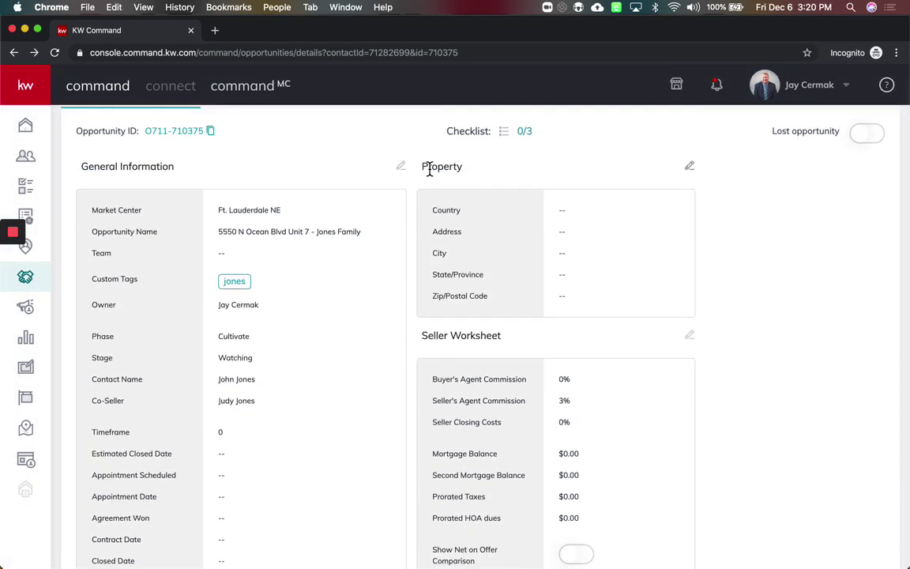
left_click_drag(429, 168, 497, 204)
double_click(465, 340)
scroll(465, 341, "down", 1)
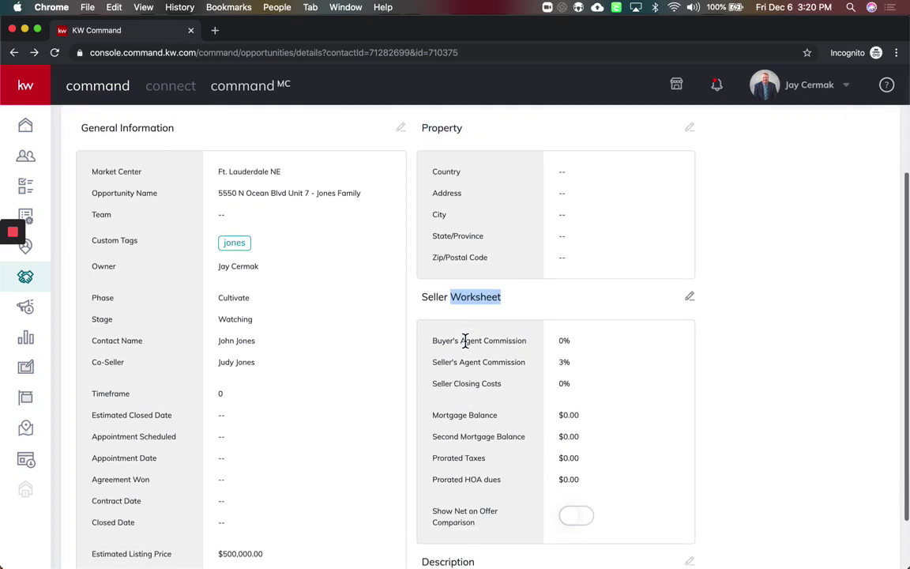
left_click(466, 341)
scroll(465, 341, "up", 3)
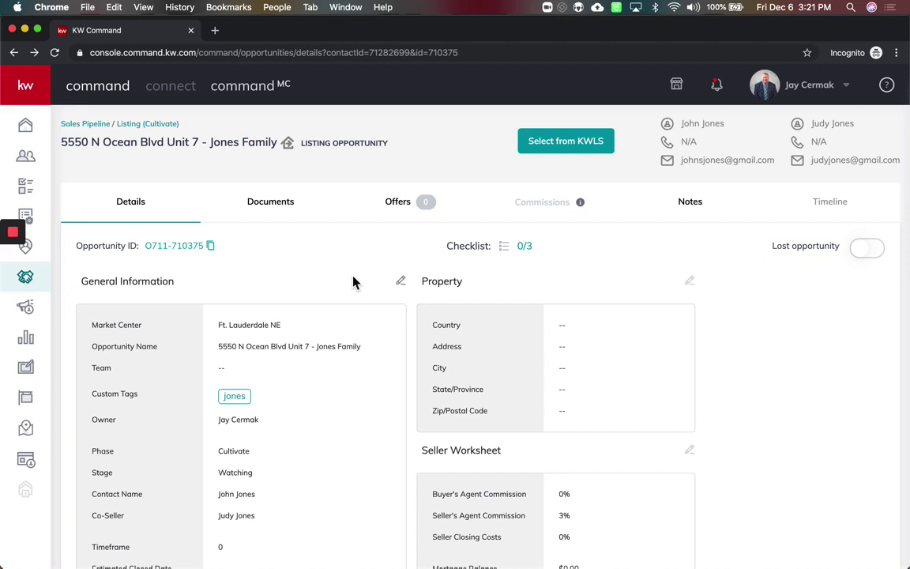
Switch the opportunity's document checklist type to Residential and confirm the change
left_click(279, 207)
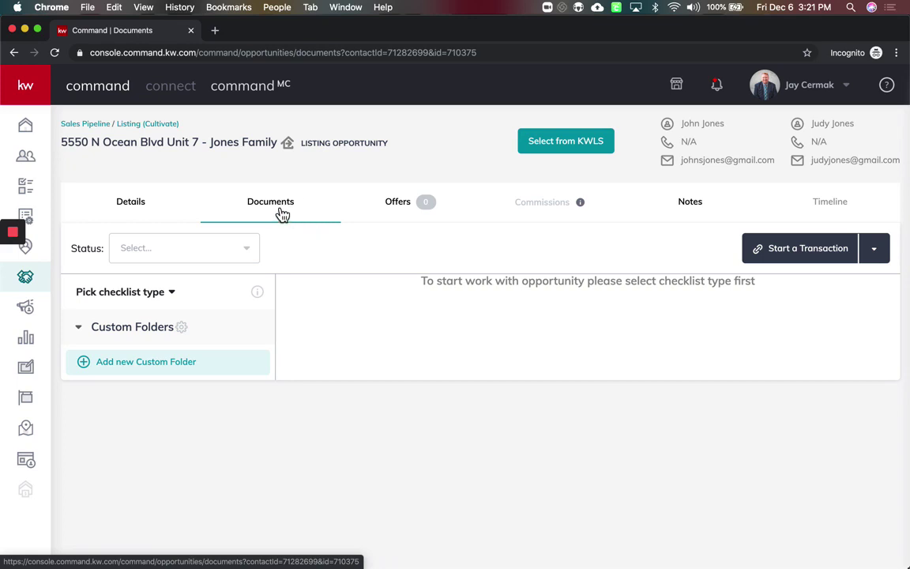
left_click(159, 303)
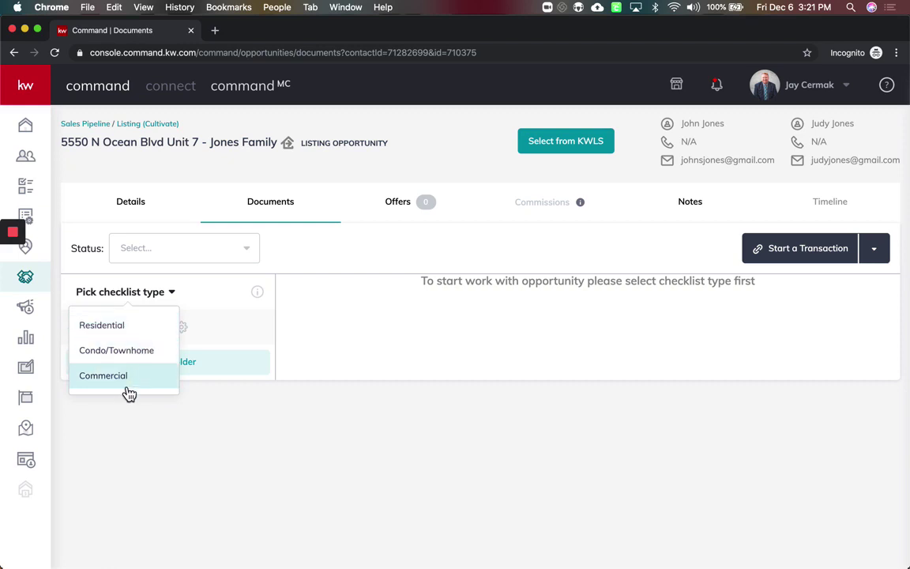
left_click(122, 330)
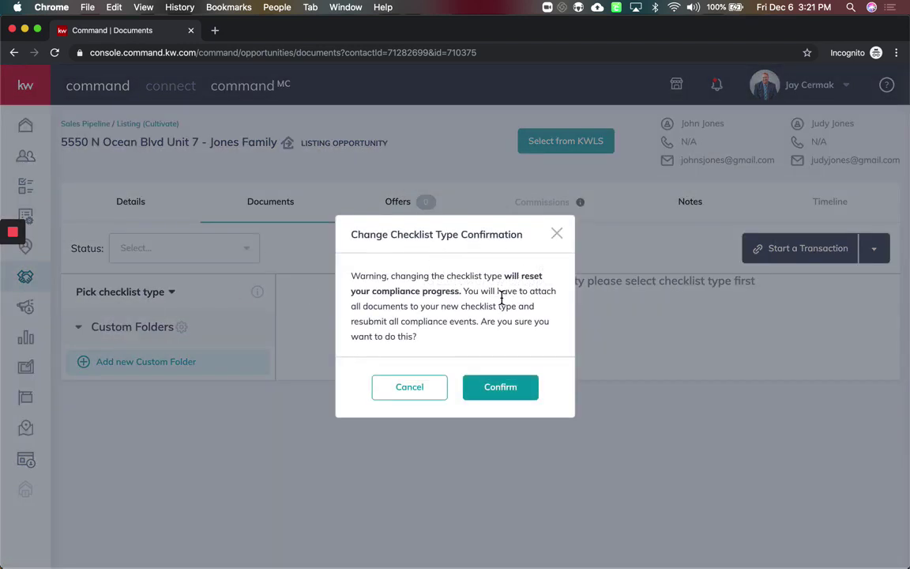
left_click(505, 387)
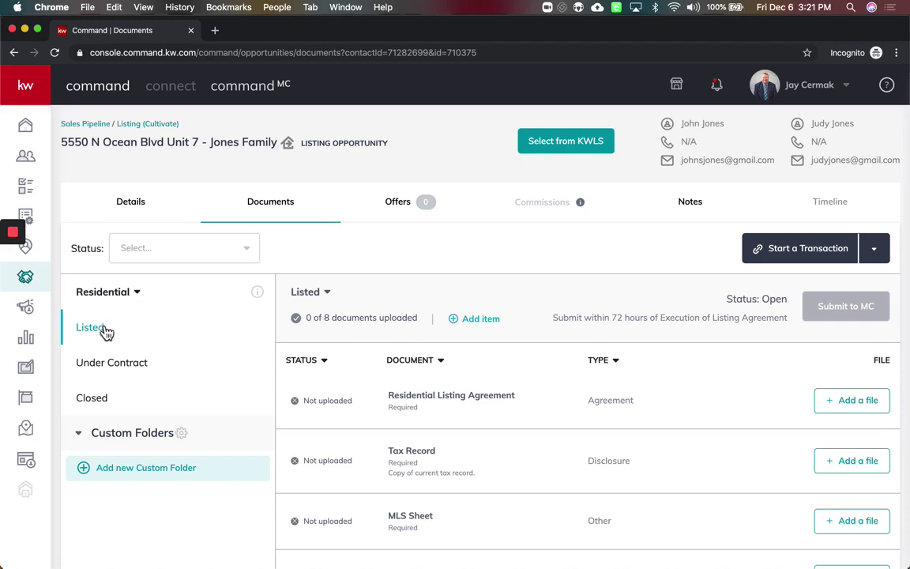
scroll(514, 450, "down", 2)
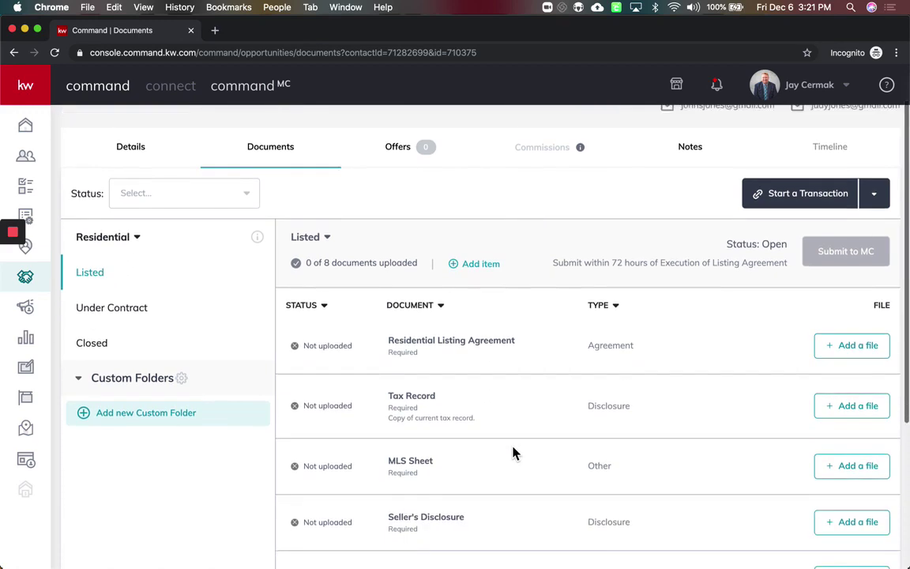
scroll(513, 453, "down", 6)
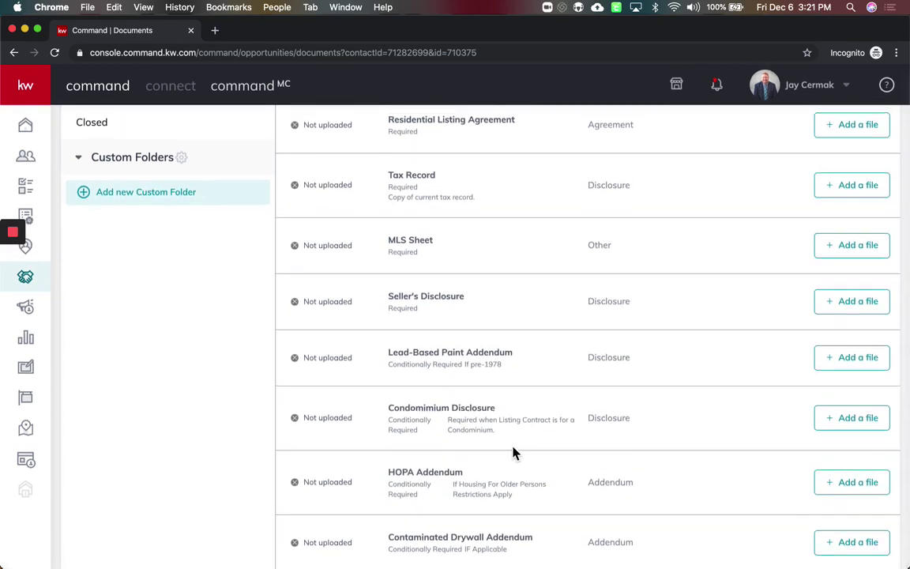
scroll(514, 452, "up", 5)
scroll(513, 453, "down", 5)
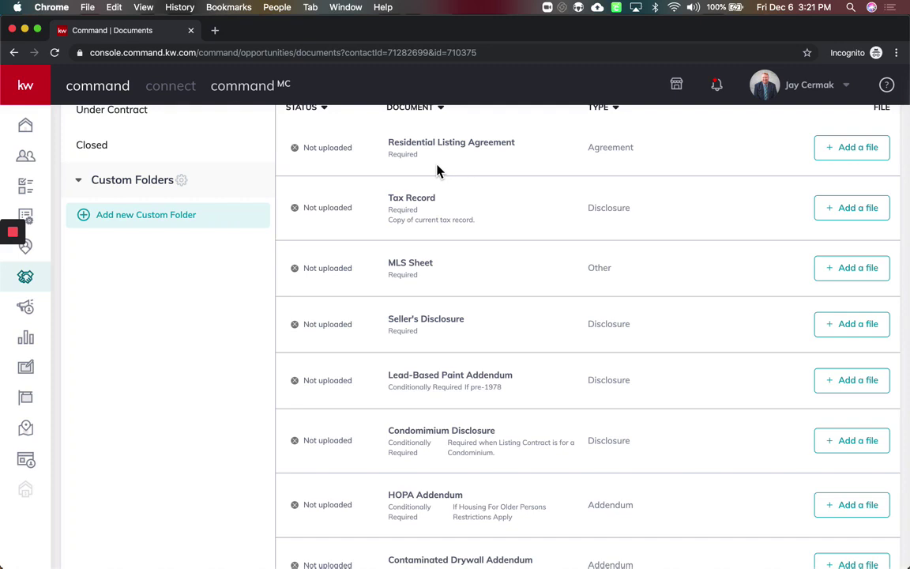
scroll(437, 171, "up", 3)
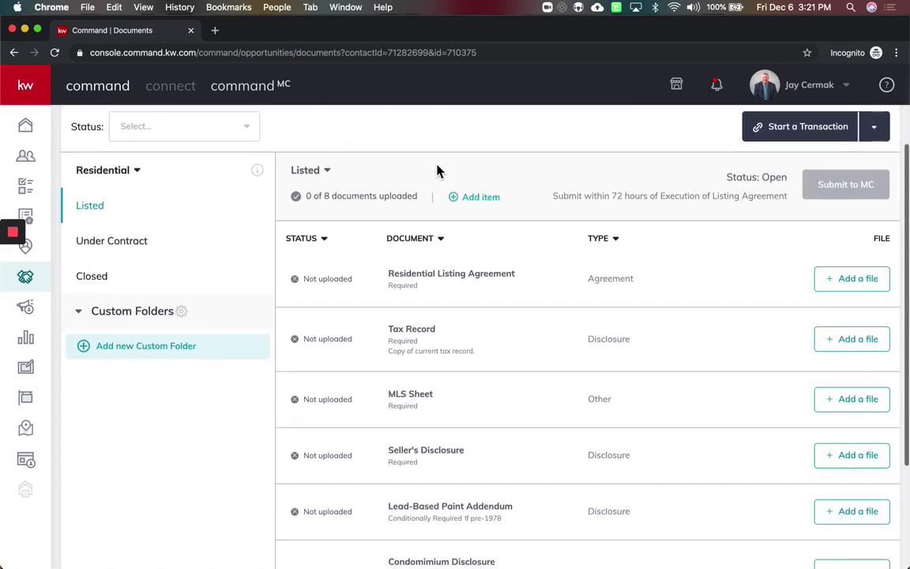
left_click_drag(388, 280, 508, 272)
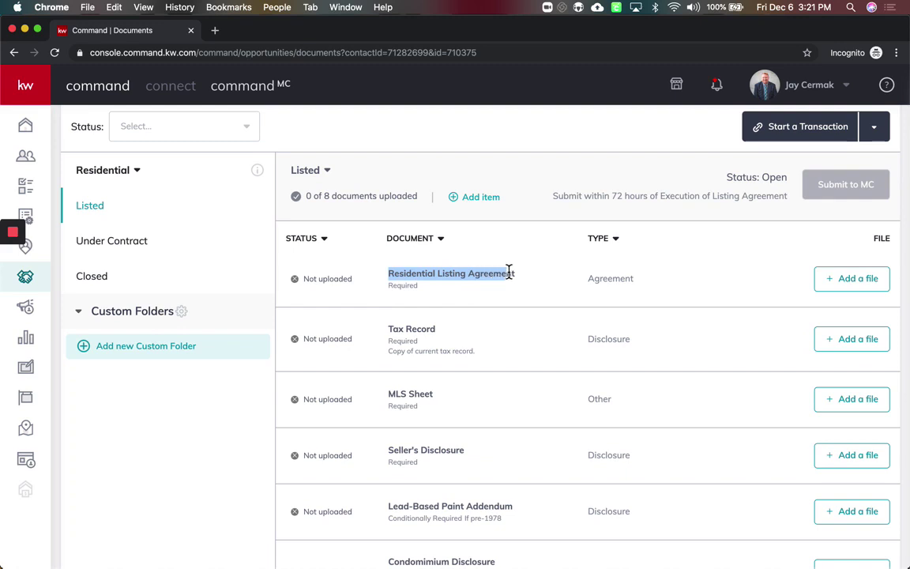
double_click(410, 286)
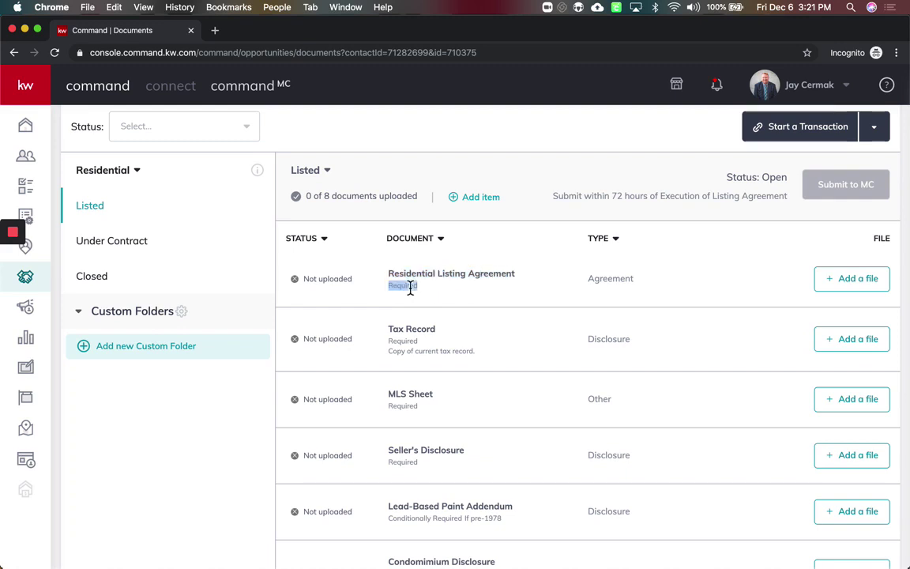
left_click(397, 344)
double_click(396, 342)
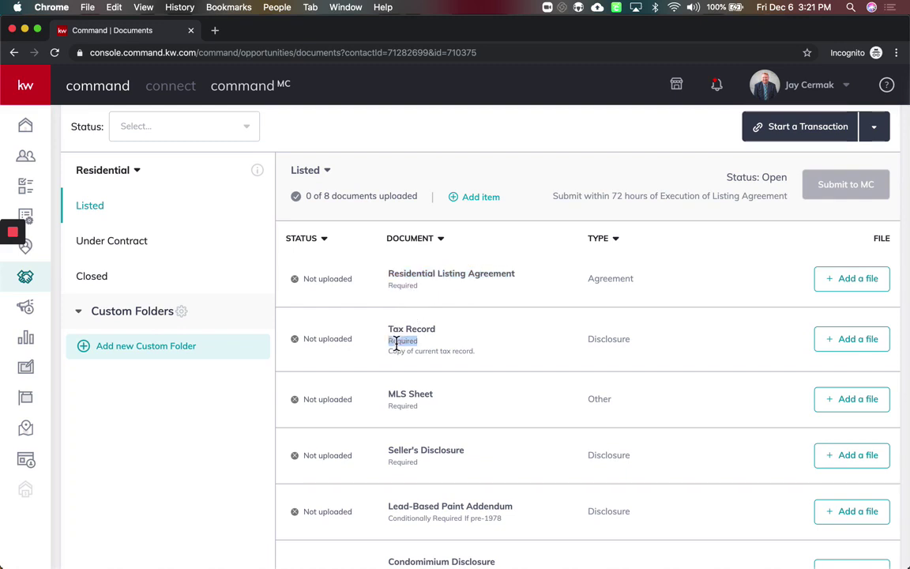
left_click(406, 396)
double_click(401, 405)
scroll(405, 387, "down", 2)
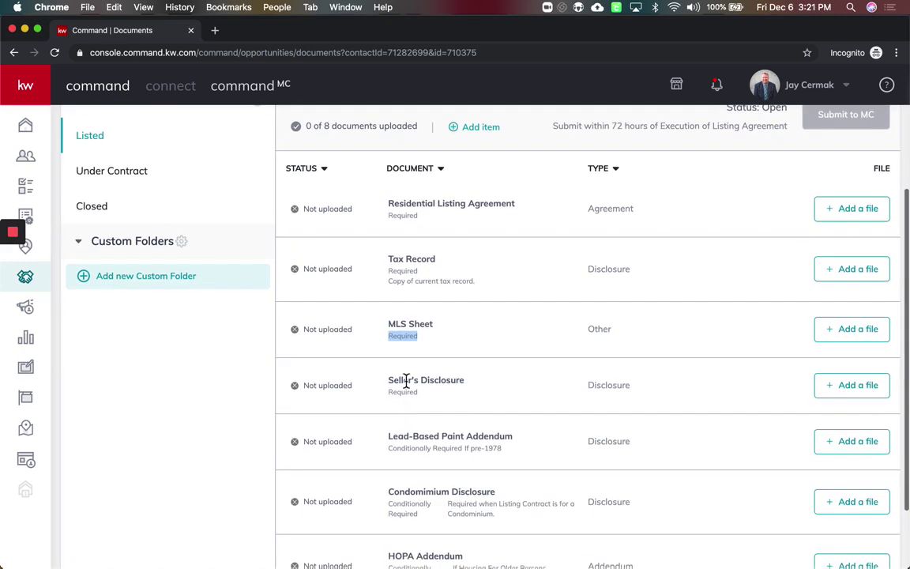
double_click(397, 393)
scroll(398, 396, "down", 3)
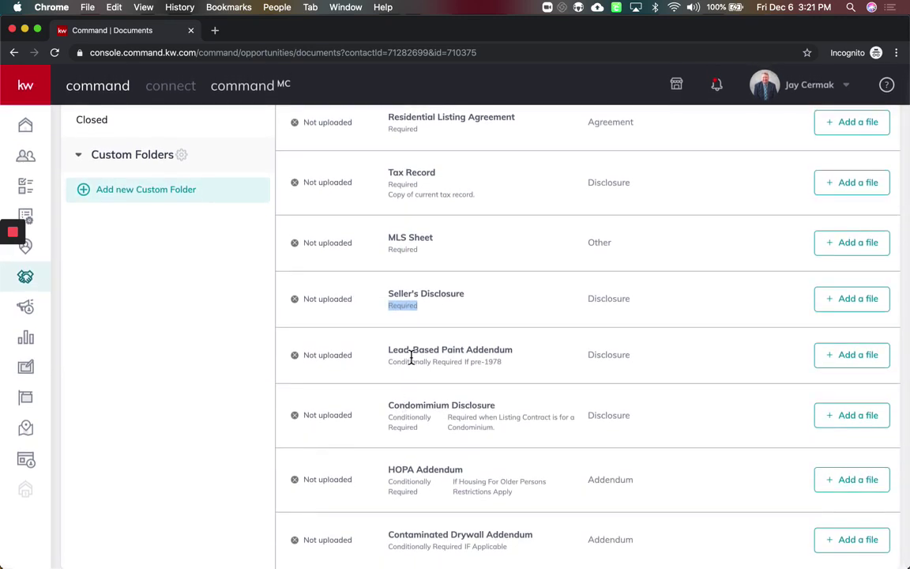
left_click_drag(398, 361, 501, 363)
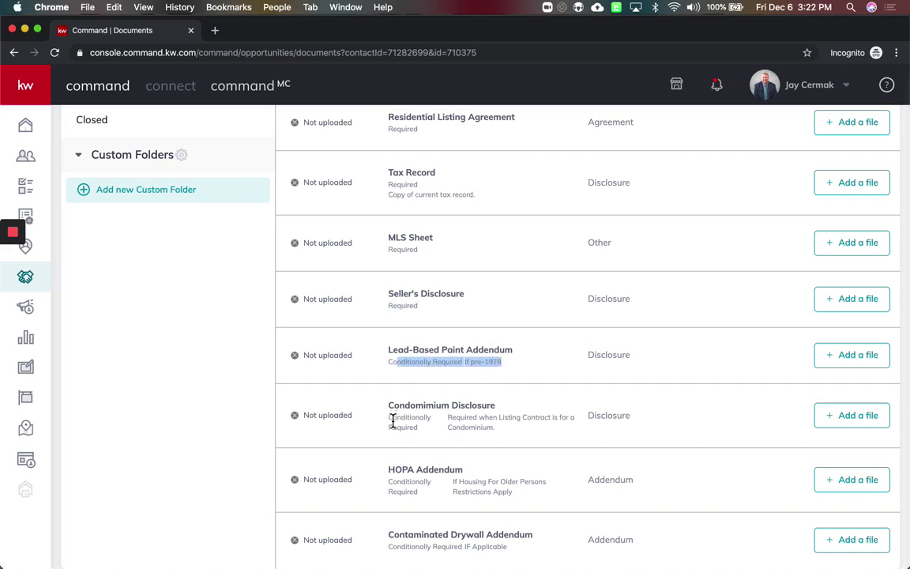
left_click_drag(390, 427, 452, 428)
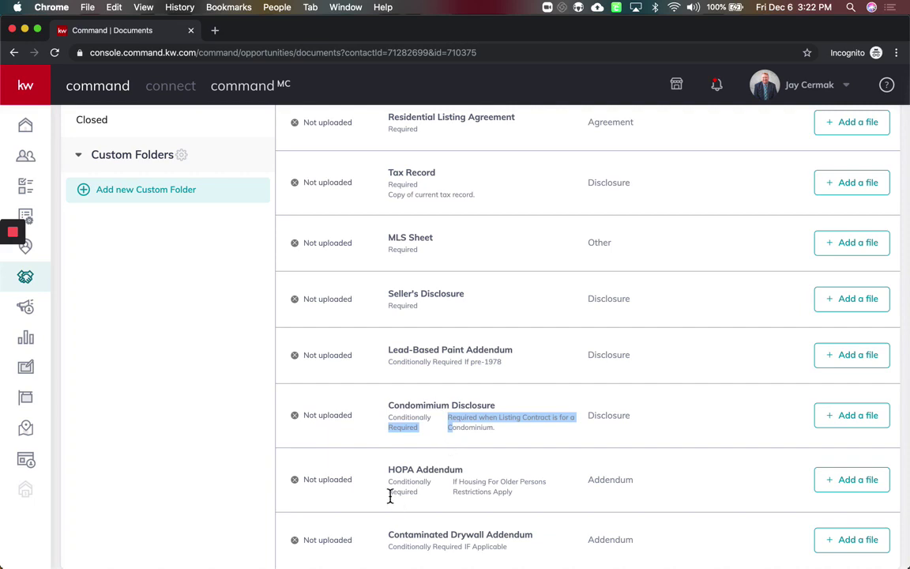
left_click_drag(390, 496, 442, 496)
left_click(427, 519)
scroll(427, 519, "up", 5)
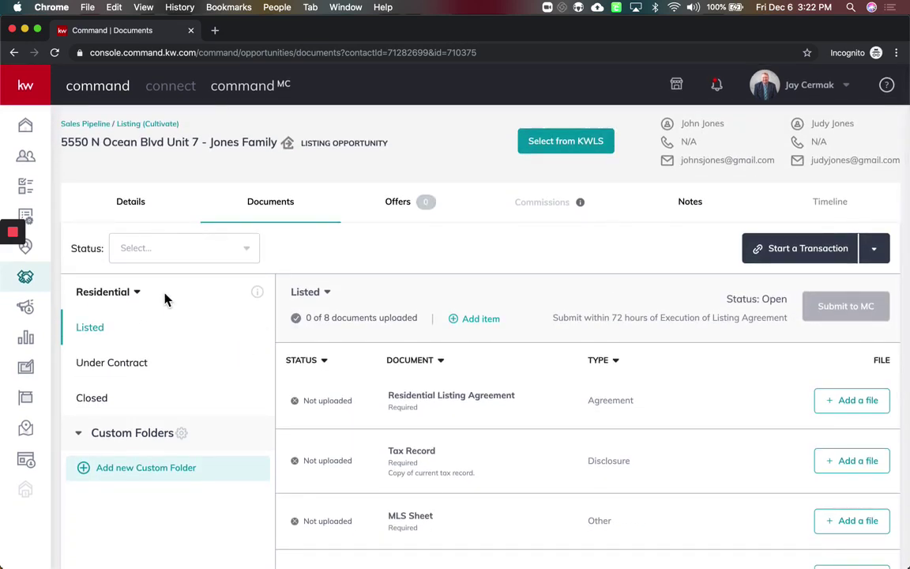
left_click(96, 365)
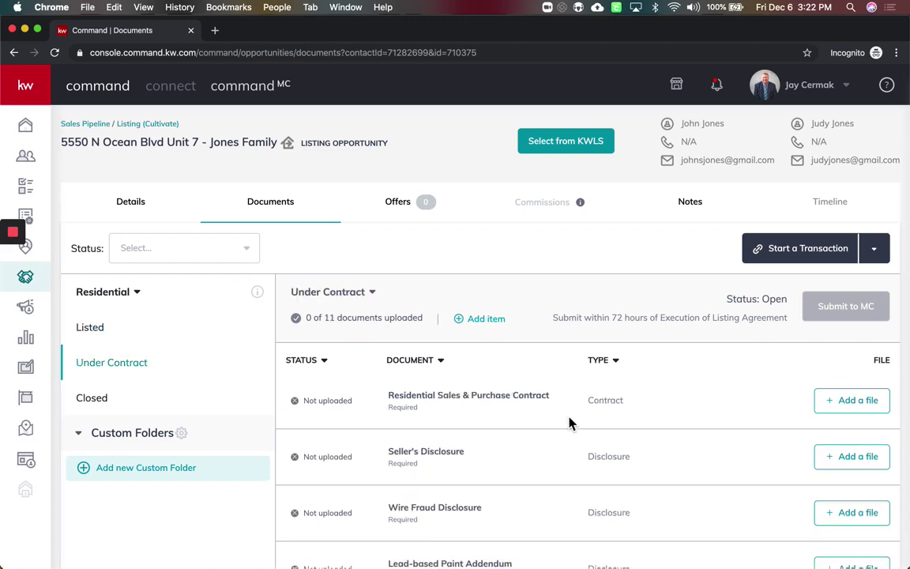
scroll(542, 393, "down", 3)
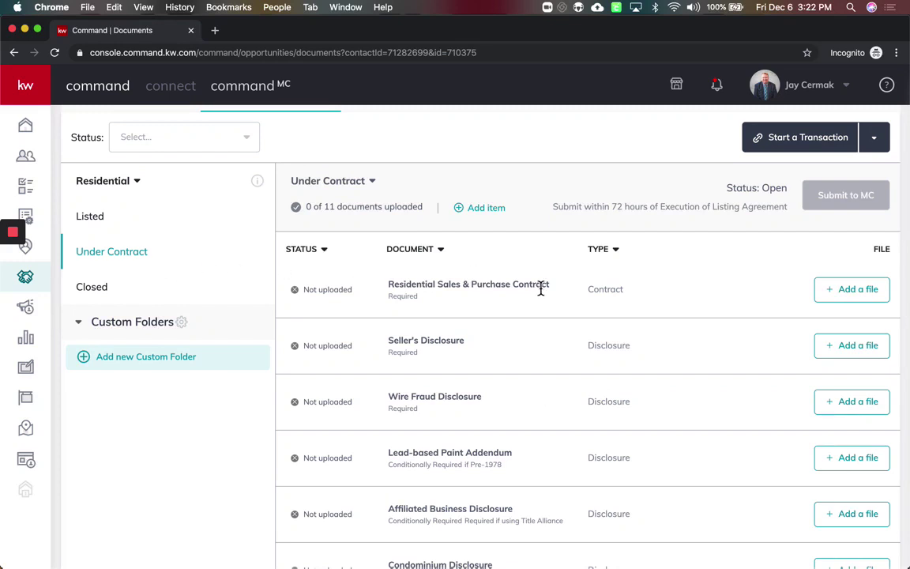
left_click_drag(387, 289, 519, 287)
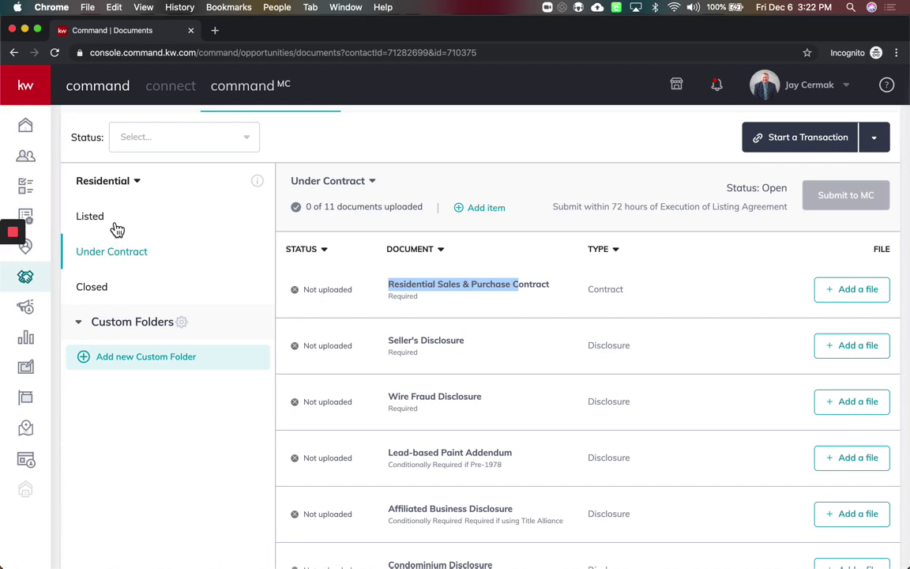
left_click(103, 289)
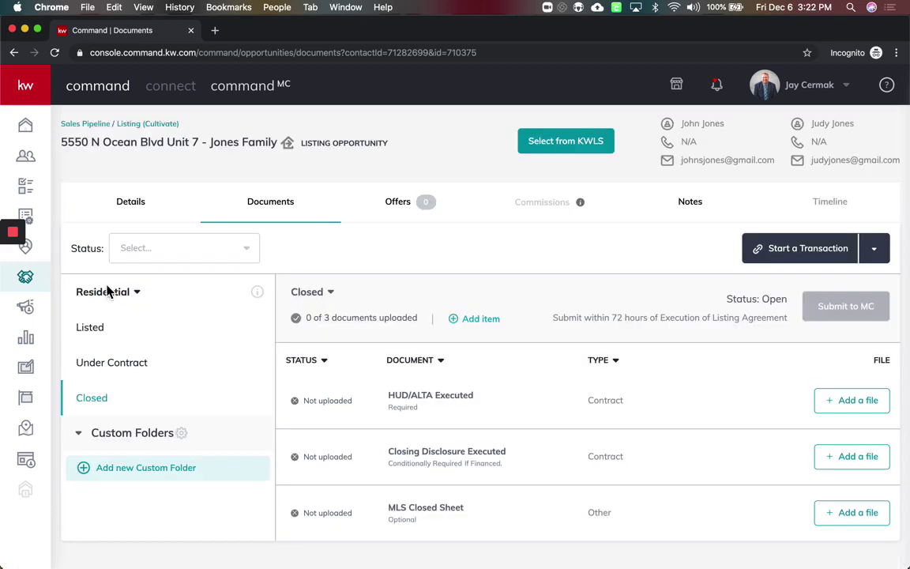
left_click(105, 337)
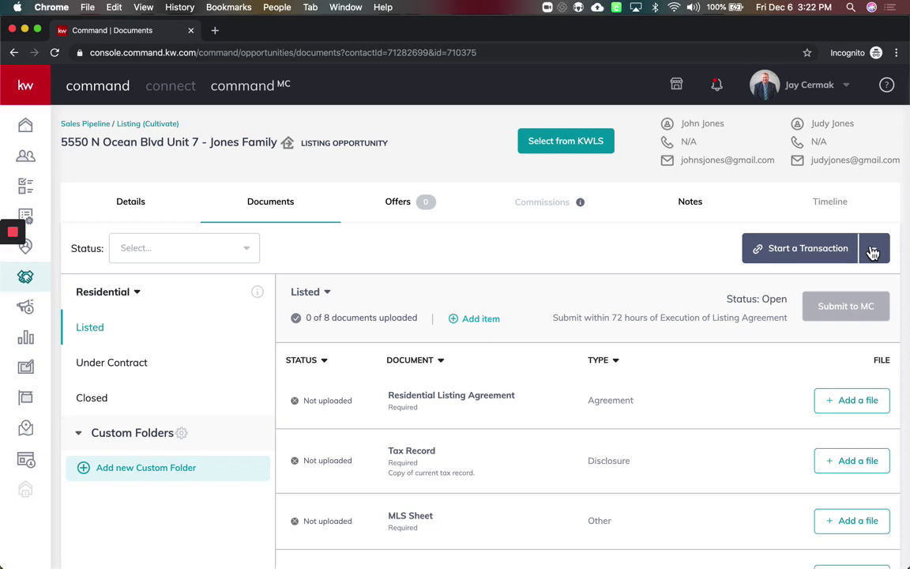
Start a DocuSign transaction for the listing from the opportunity's documents
left_click(836, 87)
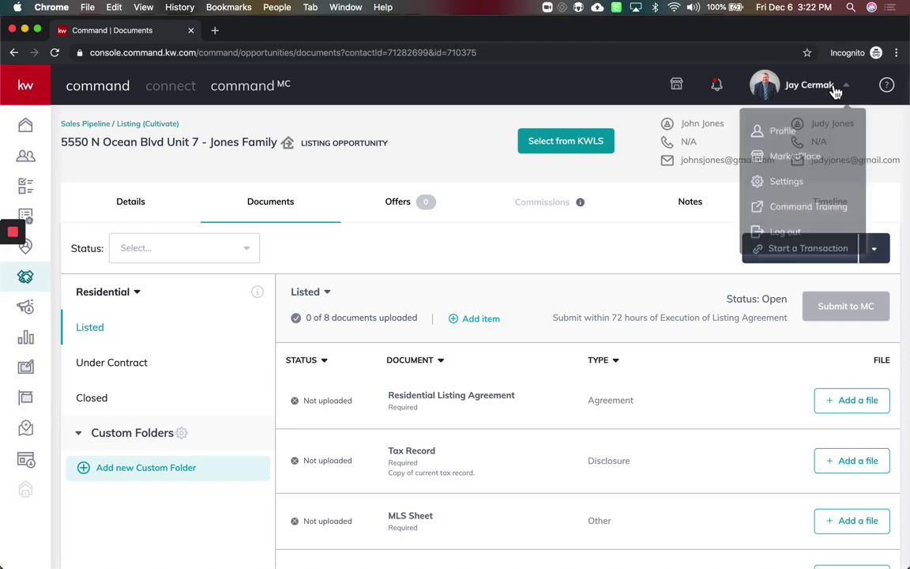
left_click(709, 233)
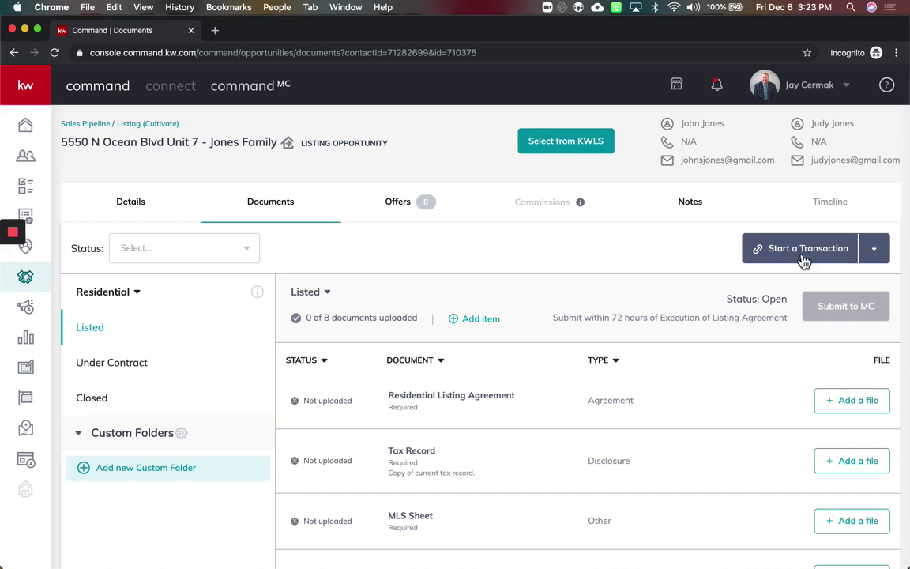
left_click(874, 250)
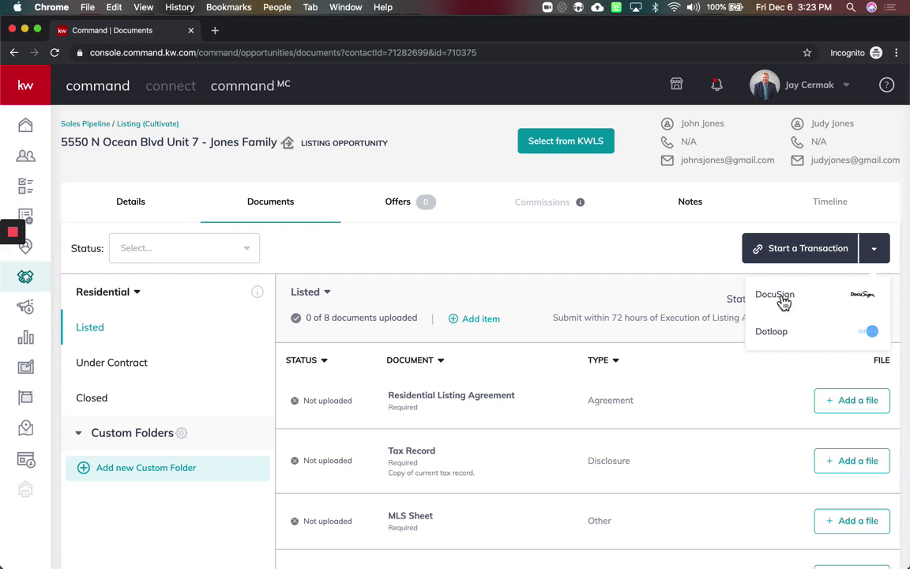
left_click(780, 299)
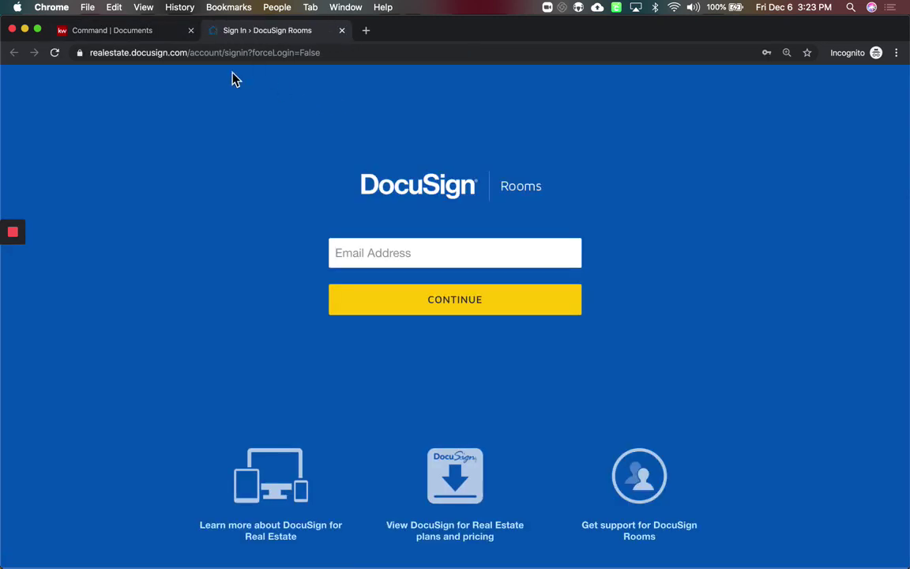
Sign in to DocuSign with the saved account e-mail and password as the Keller Williams Realty user
left_click(377, 244)
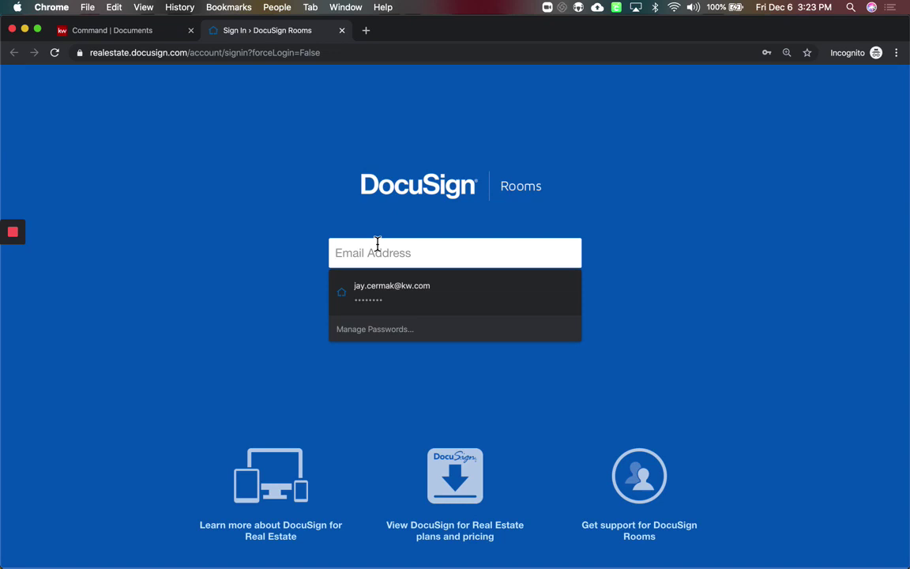
left_click(386, 291)
left_click(407, 305)
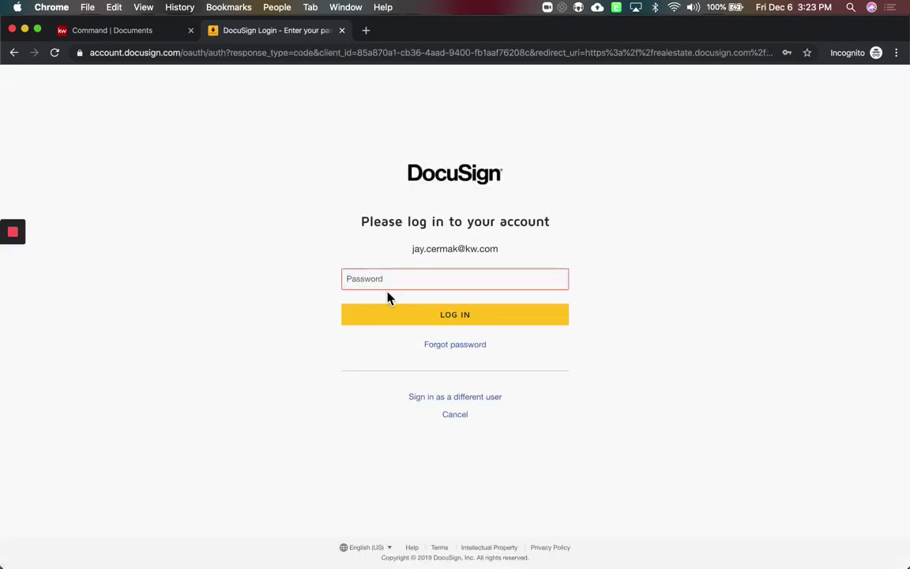
left_click(387, 280)
left_click(386, 320)
left_click(389, 324)
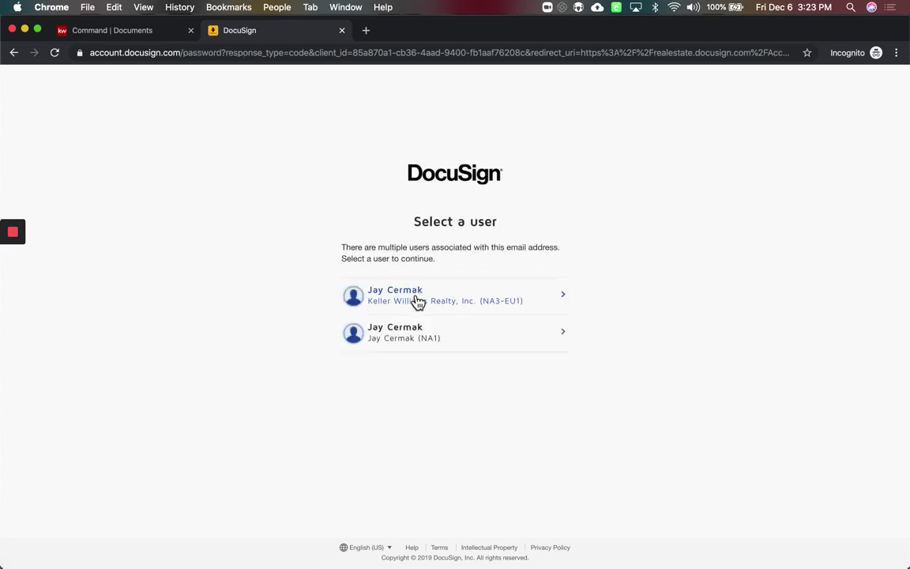
left_click(418, 304)
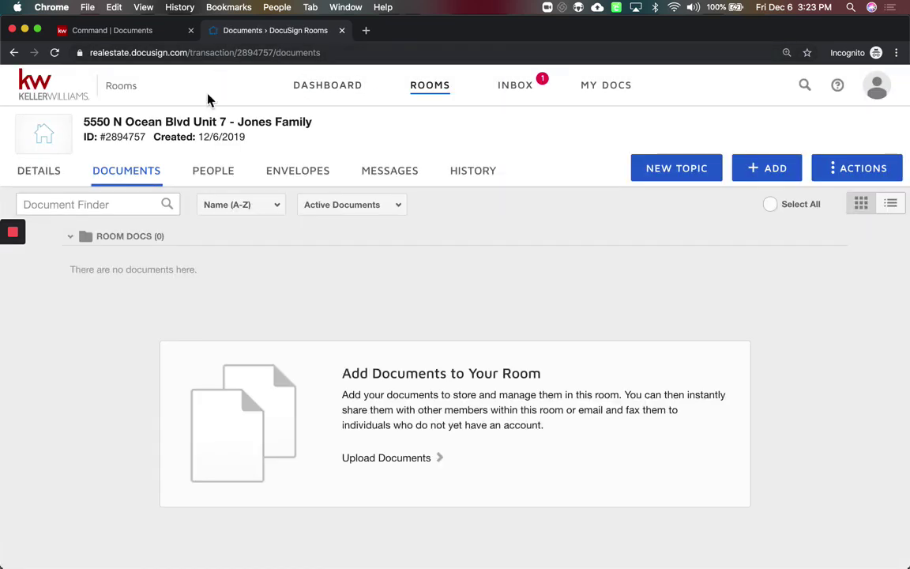
triple_click(110, 89)
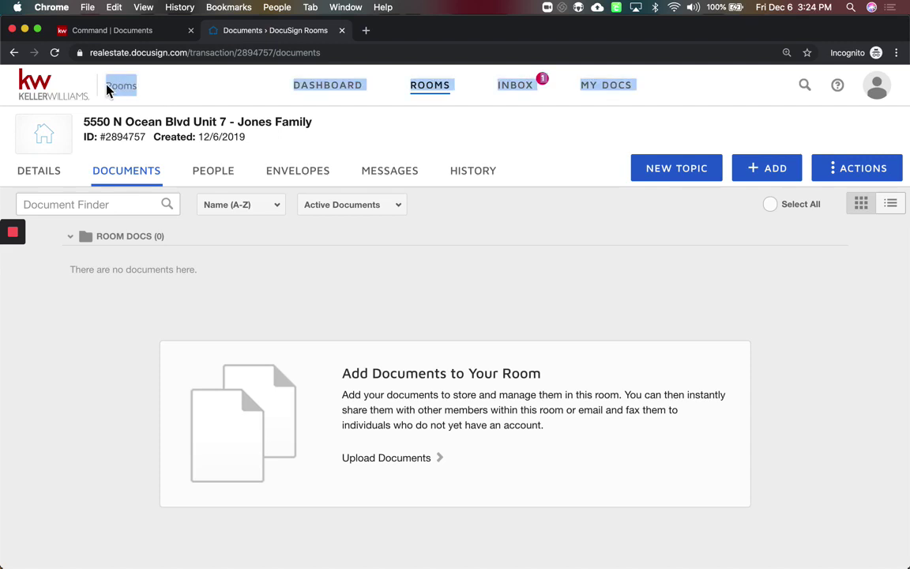
left_click(203, 94)
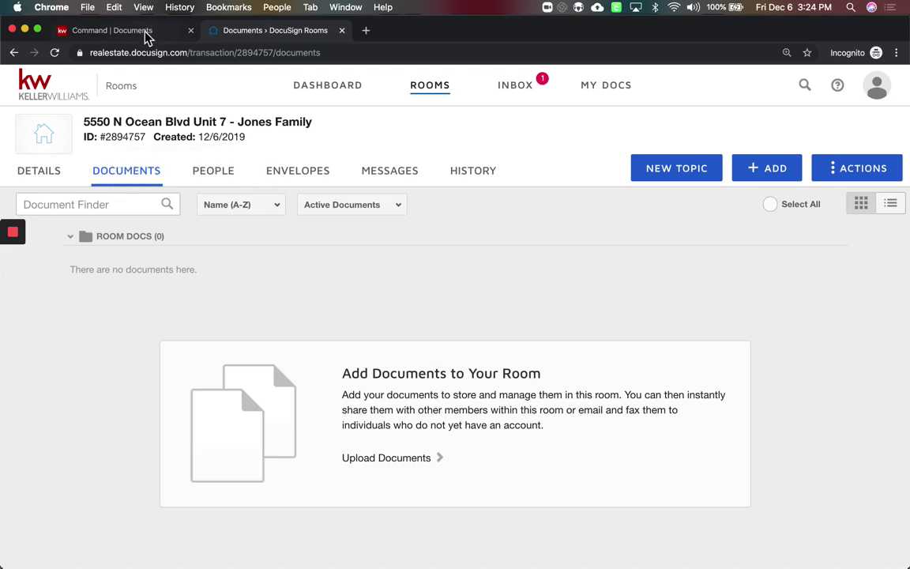
left_click(111, 30)
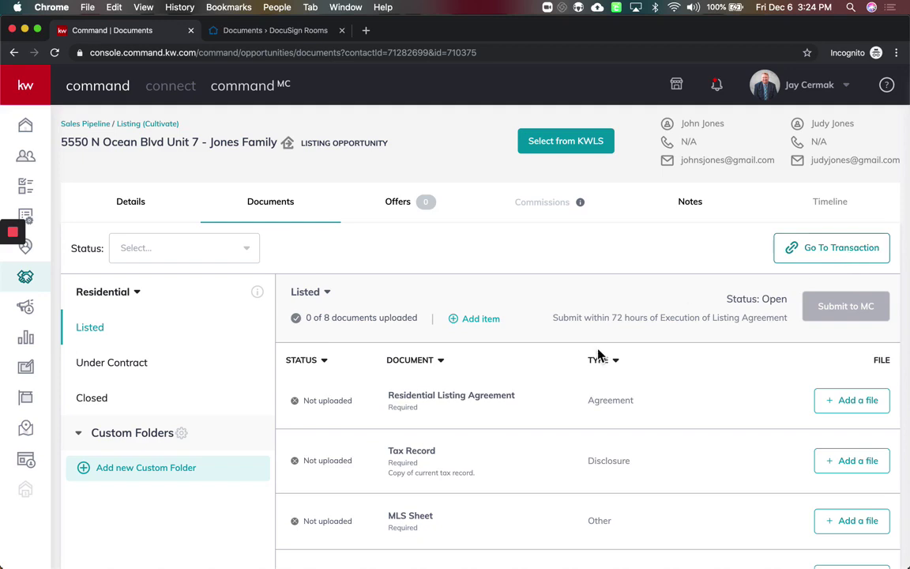
Cancel assigning a DocuSign document to the Residential Listing Agreement and go back to the DocuSign room
left_click_drag(385, 397, 506, 397)
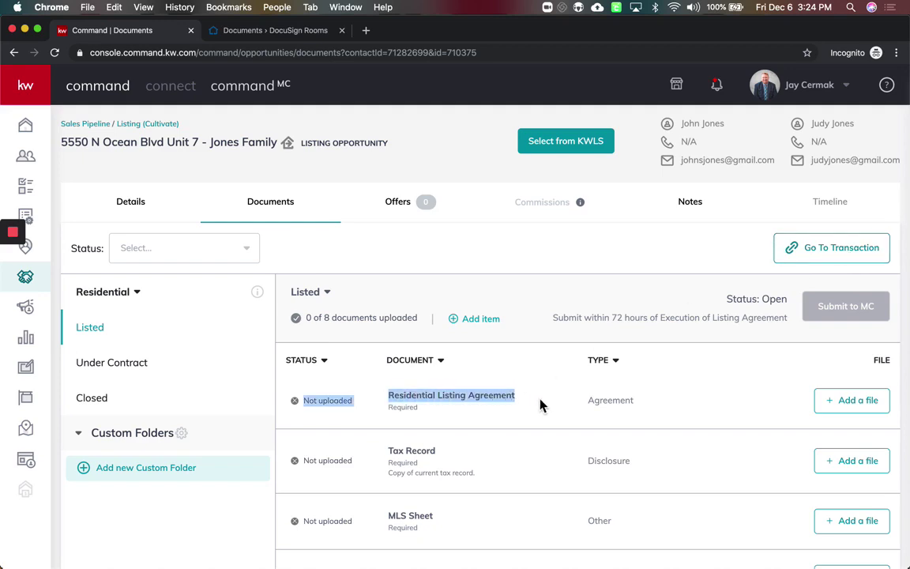
left_click(859, 401)
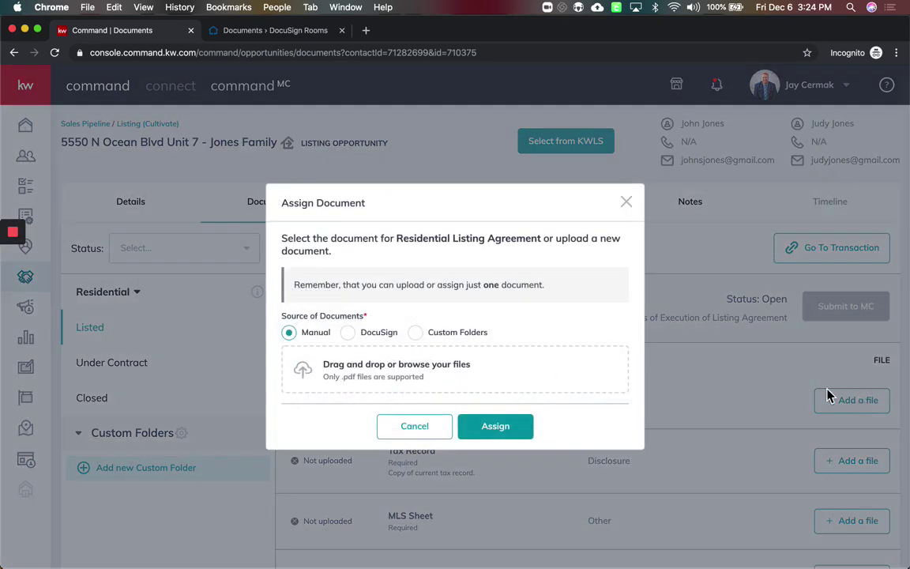
left_click(349, 333)
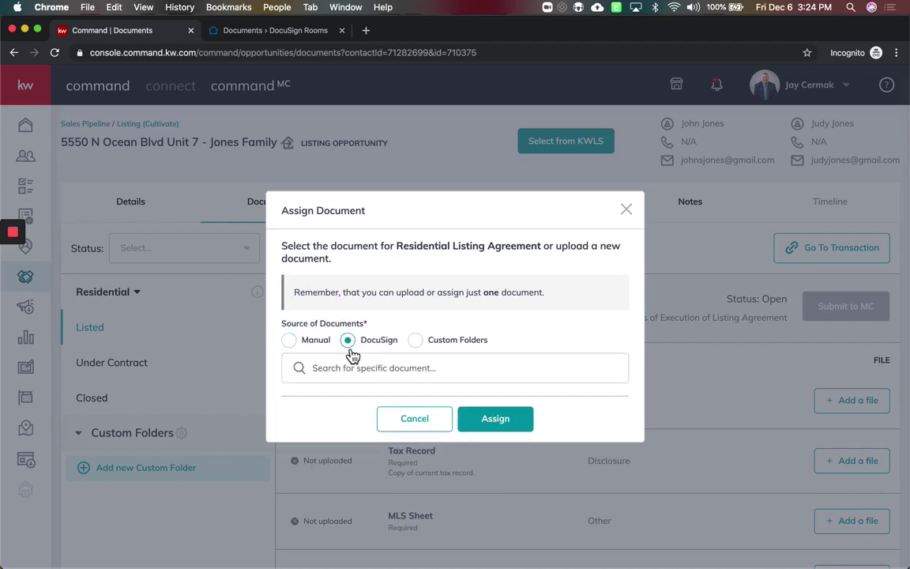
left_click(409, 424)
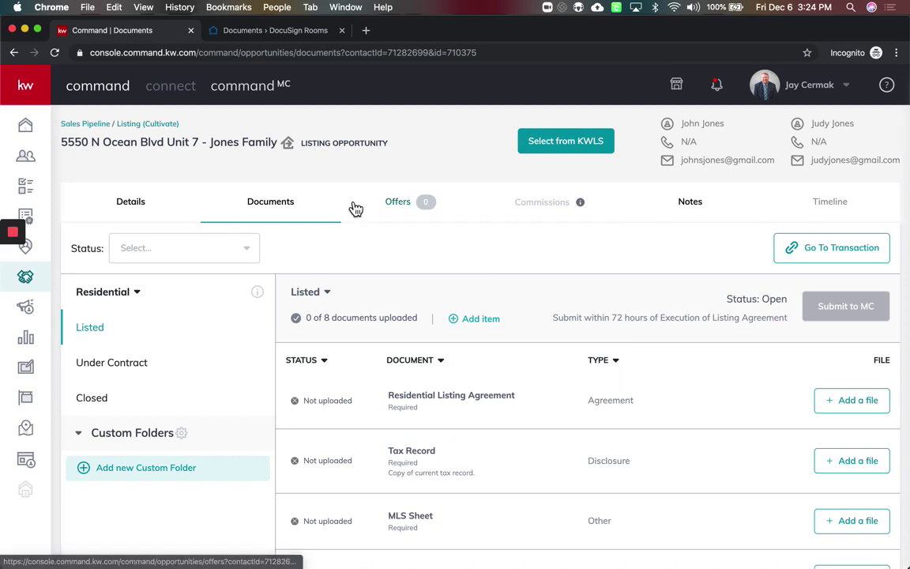
left_click(273, 30)
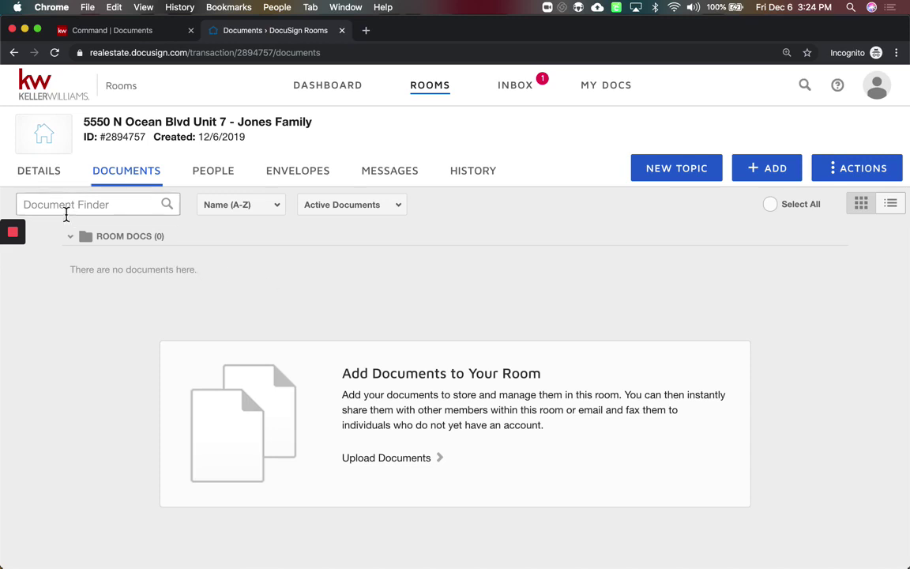
Show the room's Details page and look through its empty Location and Listing Details sections
left_click(41, 179)
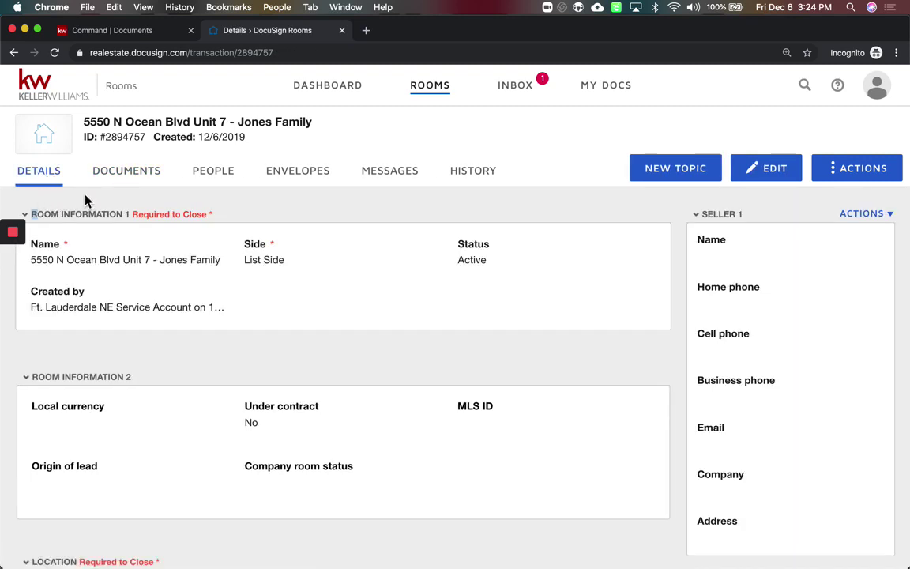
scroll(96, 346, "down", 5)
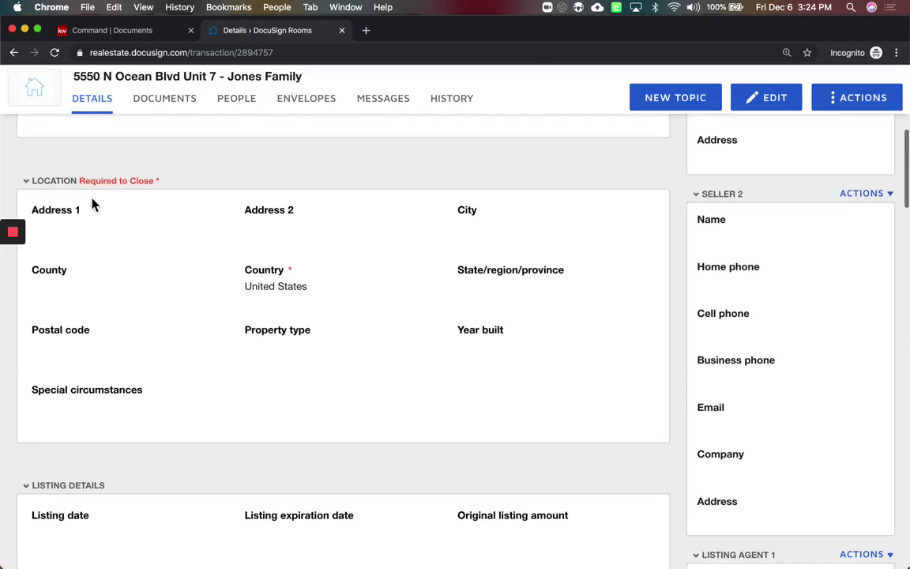
left_click_drag(91, 203, 157, 268)
scroll(156, 268, "down", 4)
scroll(156, 270, "down", 1)
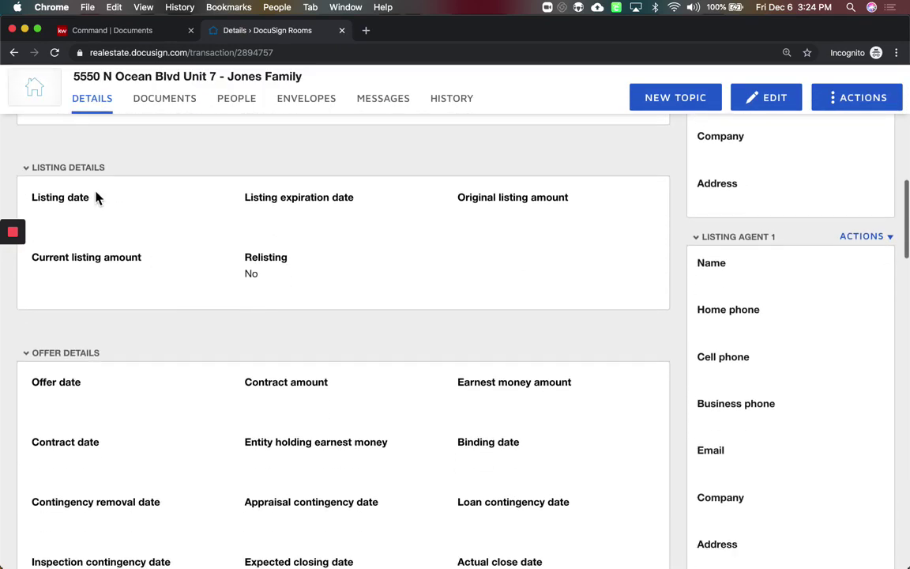
left_click_drag(30, 193, 118, 218)
scroll(119, 218, "down", 5)
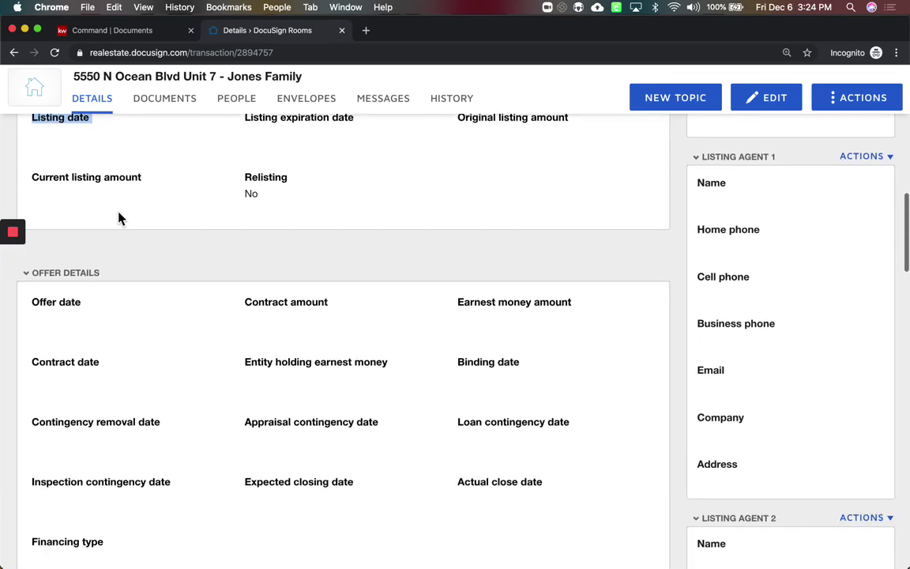
scroll(119, 218, "down", 10)
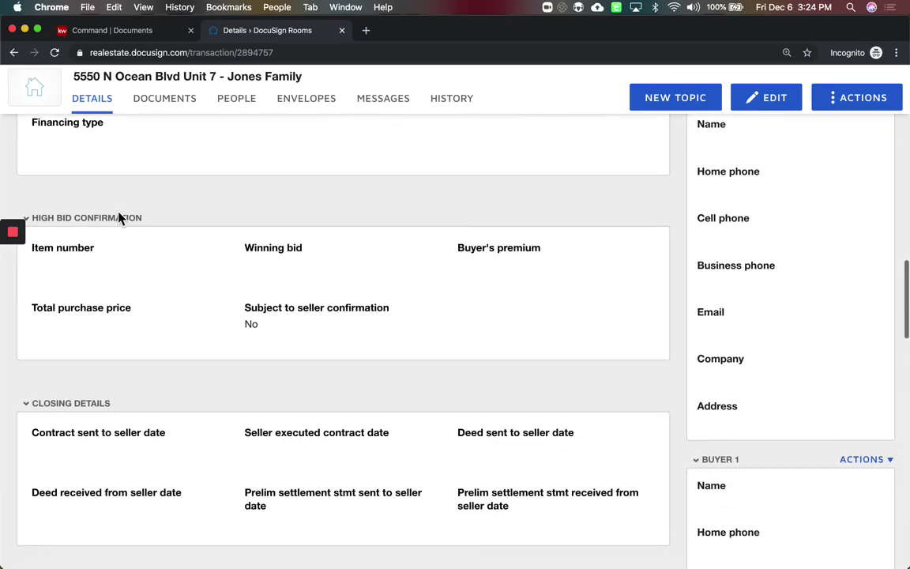
scroll(119, 218, "down", 6)
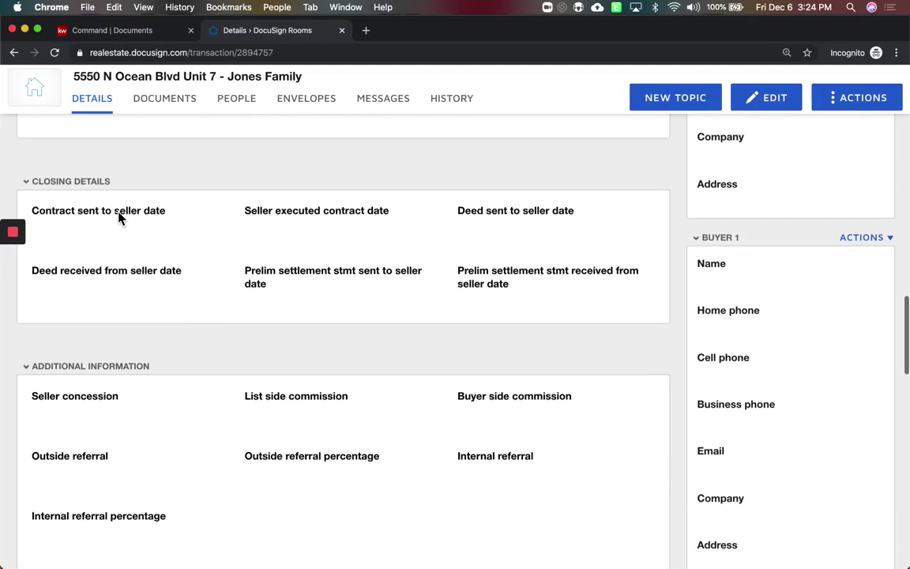
scroll(118, 218, "down", 7)
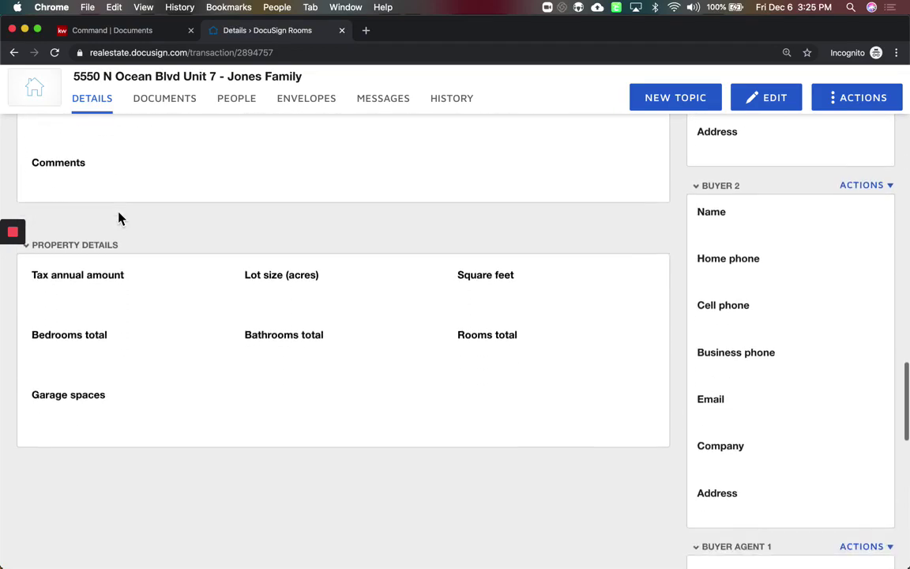
scroll(119, 219, "up", 20)
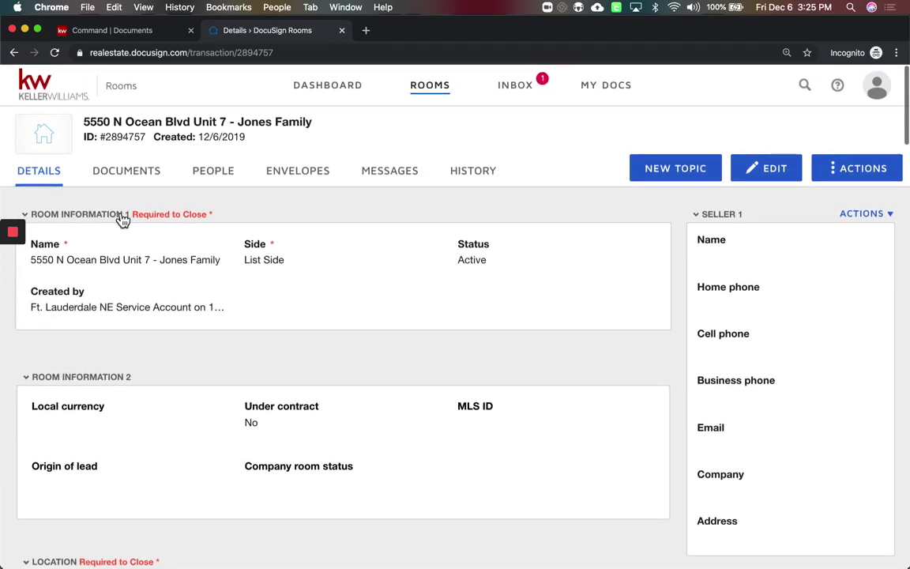
scroll(743, 345, "down", 6)
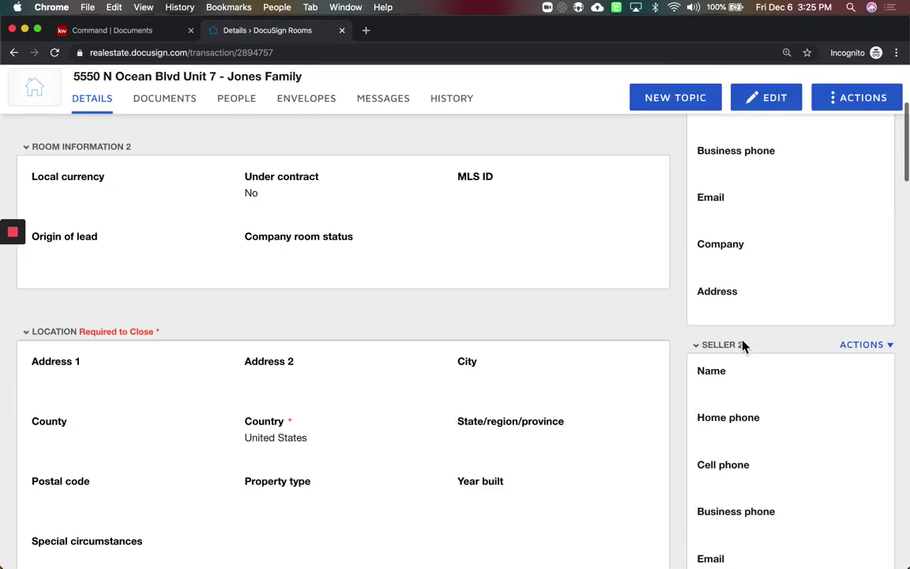
scroll(747, 379, "down", 3)
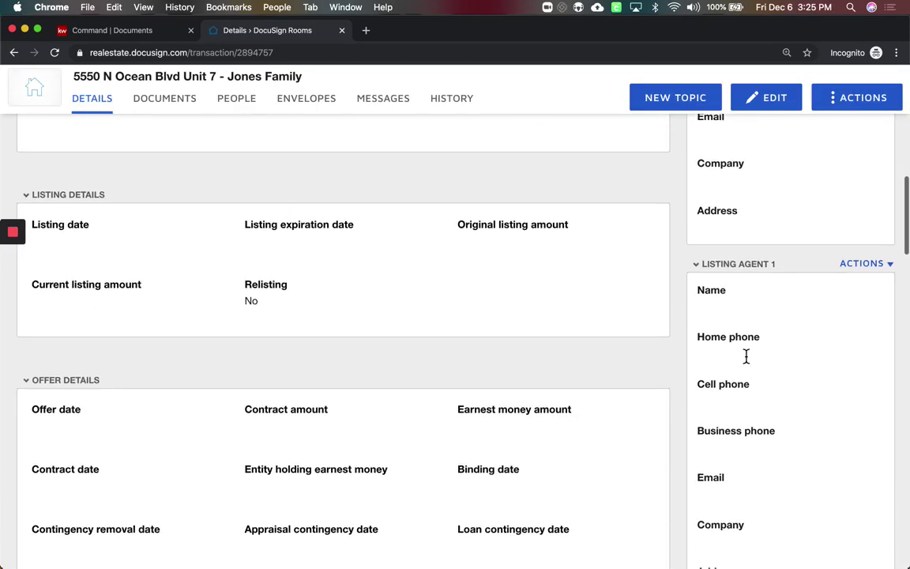
scroll(757, 458, "down", 8)
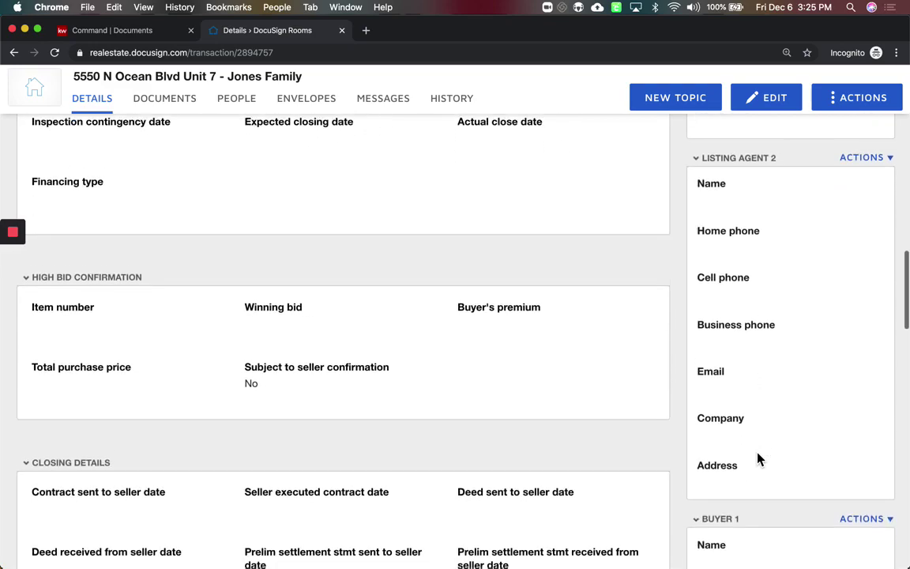
scroll(757, 458, "down", 1)
scroll(750, 341, "down", 6)
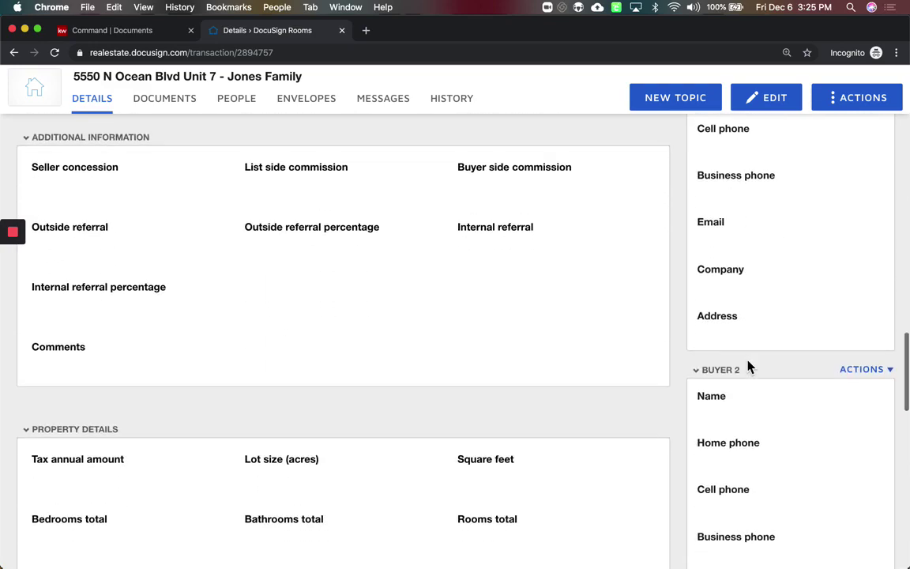
scroll(749, 365, "down", 10)
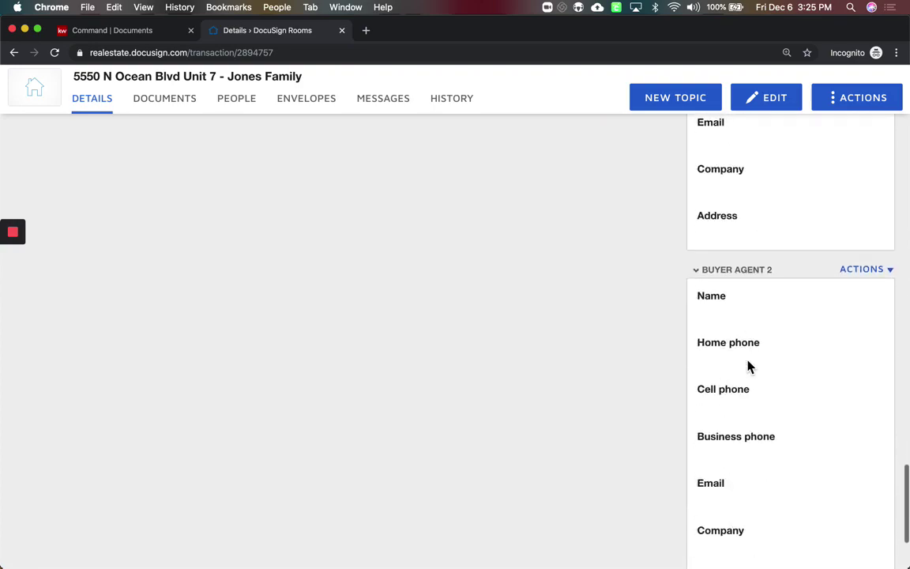
scroll(749, 365, "up", 20)
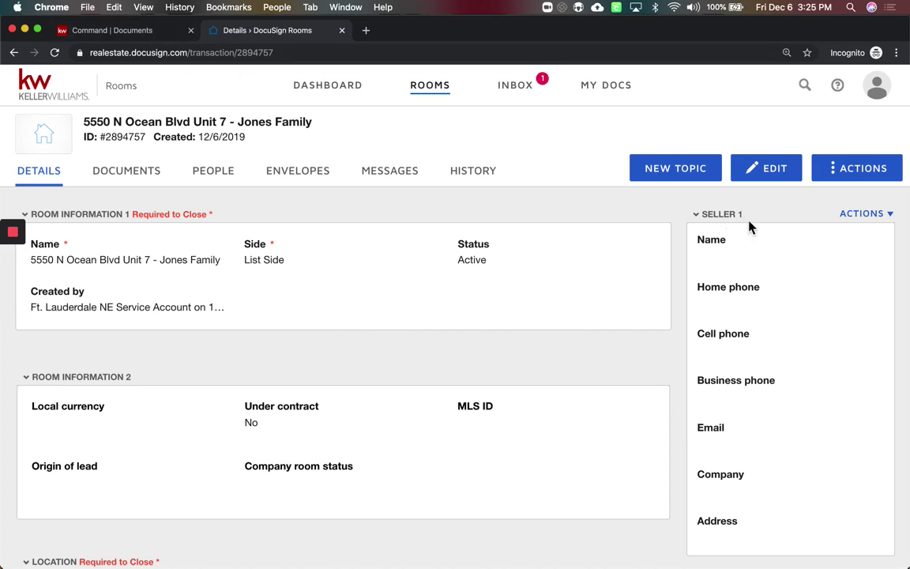
left_click(145, 33)
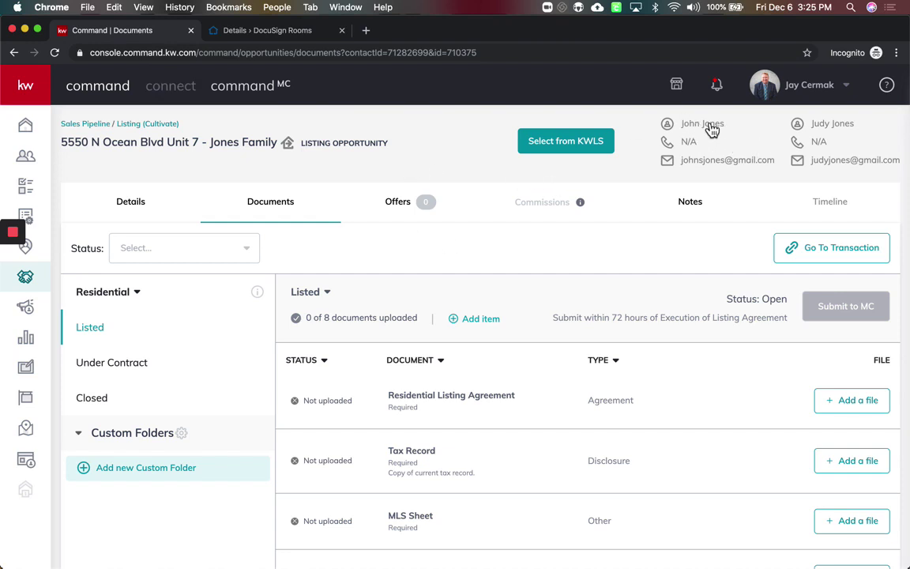
left_click(269, 33)
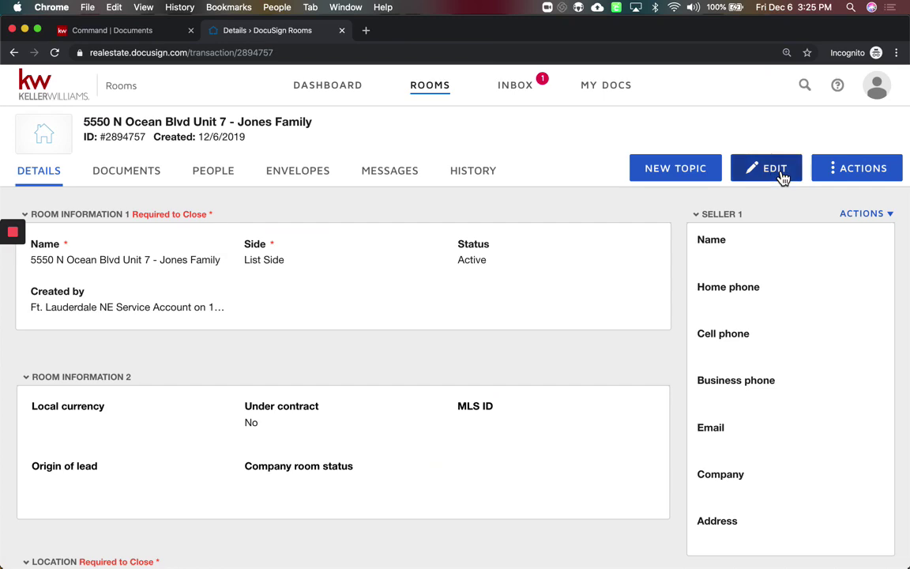
left_click(782, 177)
scroll(278, 300, "down", 10)
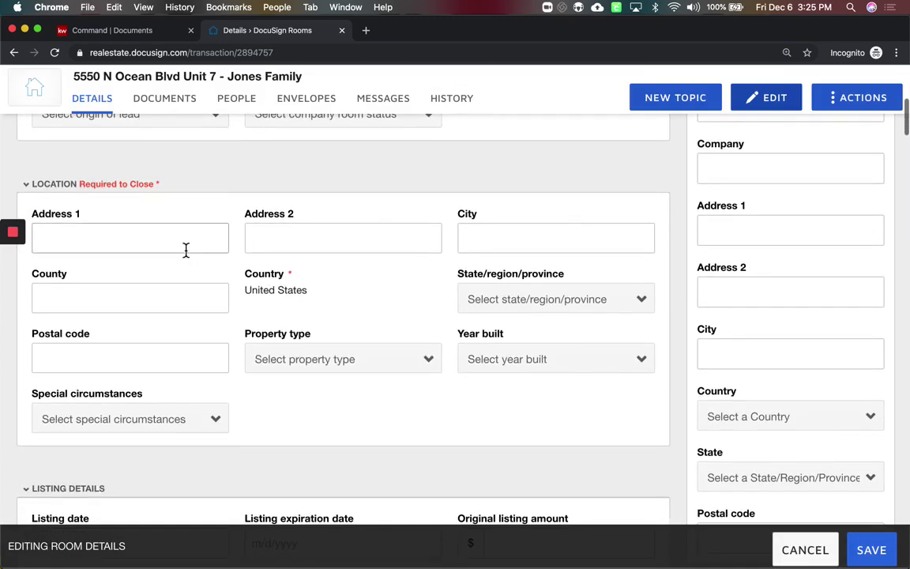
left_click(185, 250)
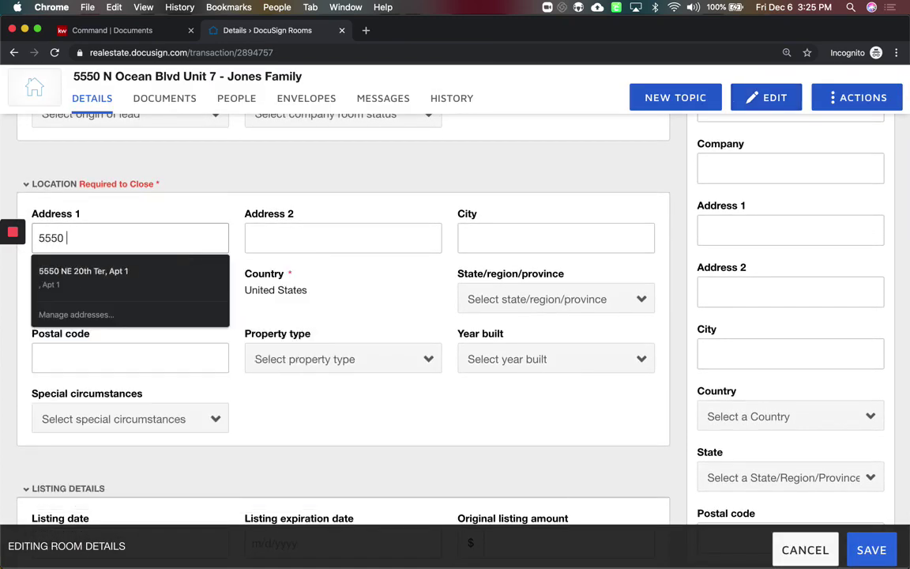
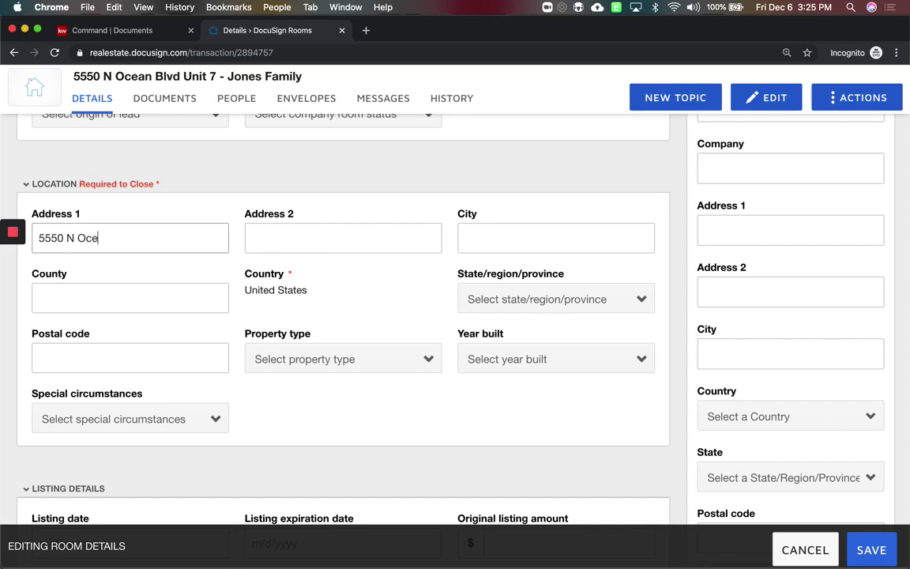
key("Tab")
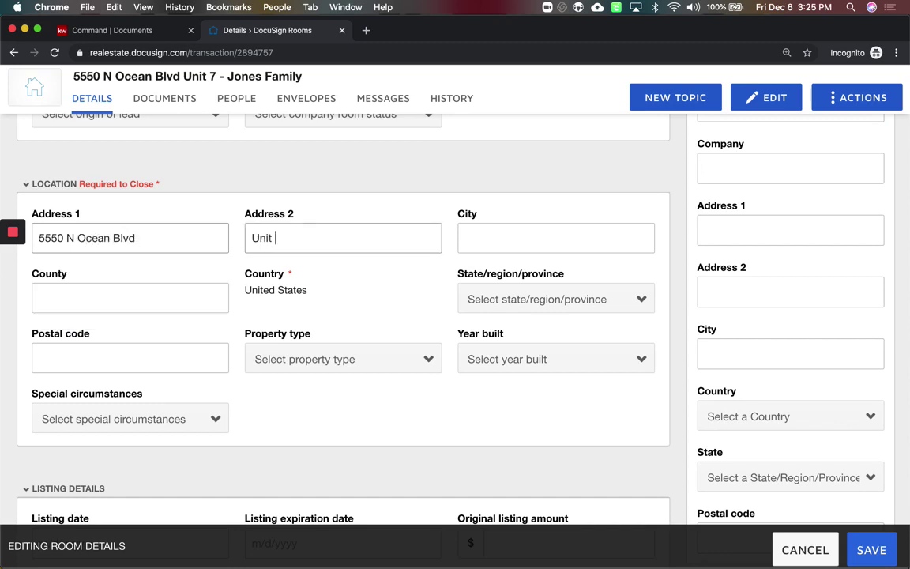
Fill in city Fort Lauderdale, county Broward, state Florida and postal code 33308
key("Tab")
type("Fort Lauderdale")
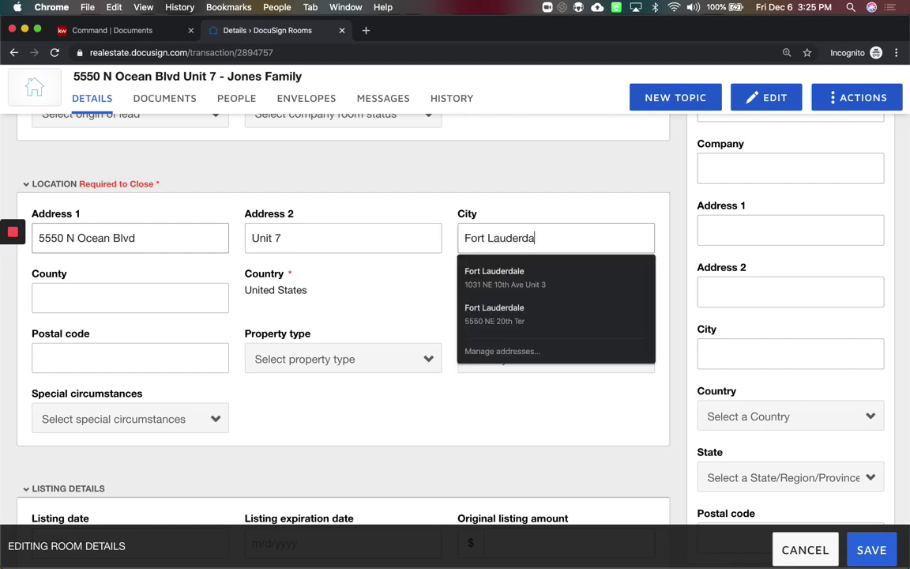
key("Tab")
type("Broward")
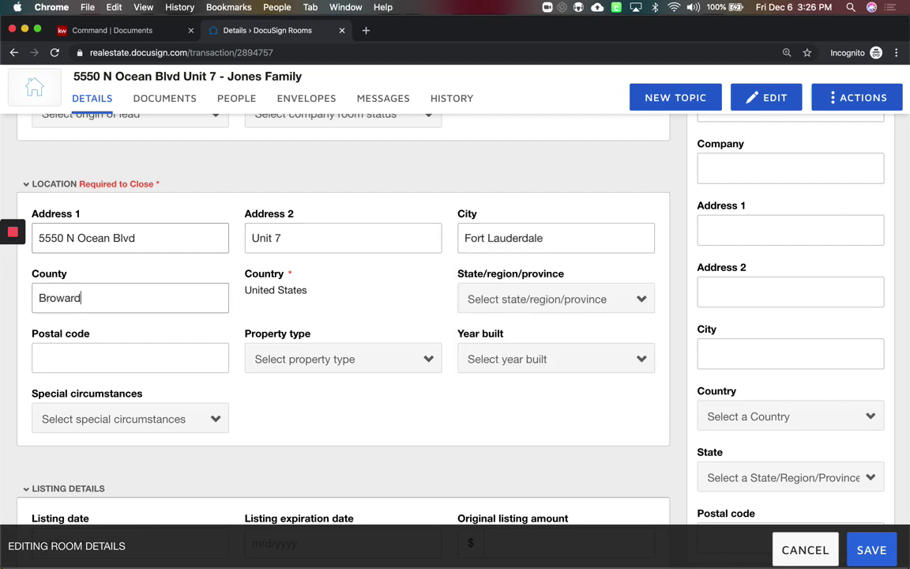
left_click(543, 306)
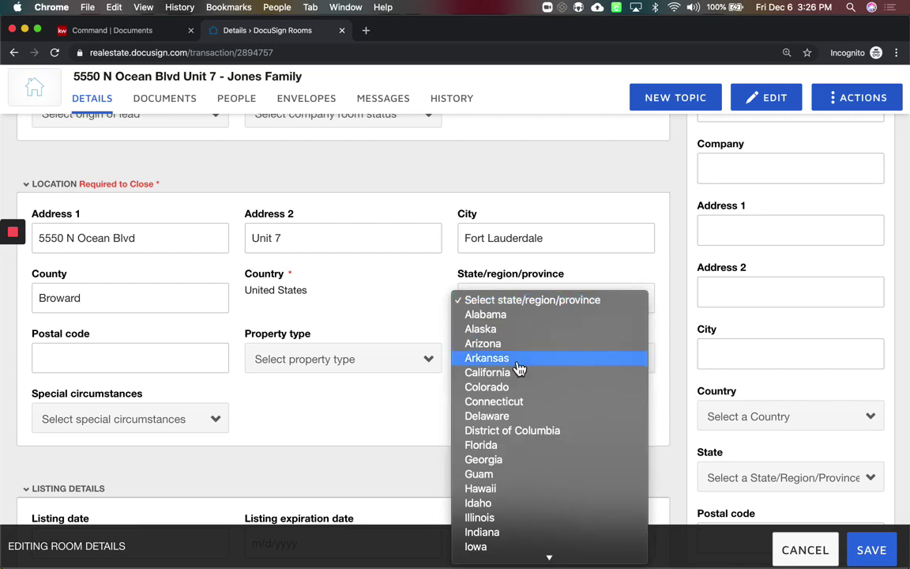
left_click(491, 447)
left_click(189, 353)
type("33308")
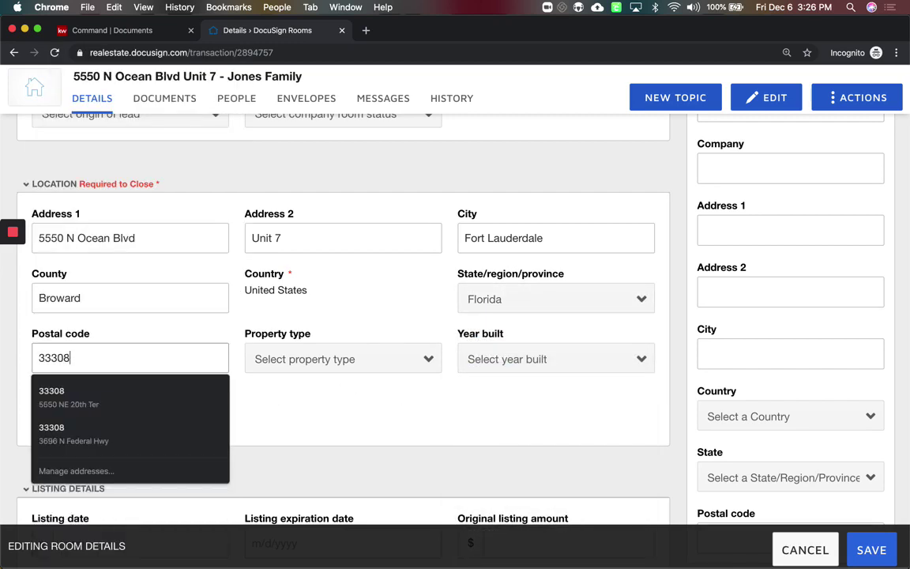
left_click(350, 391)
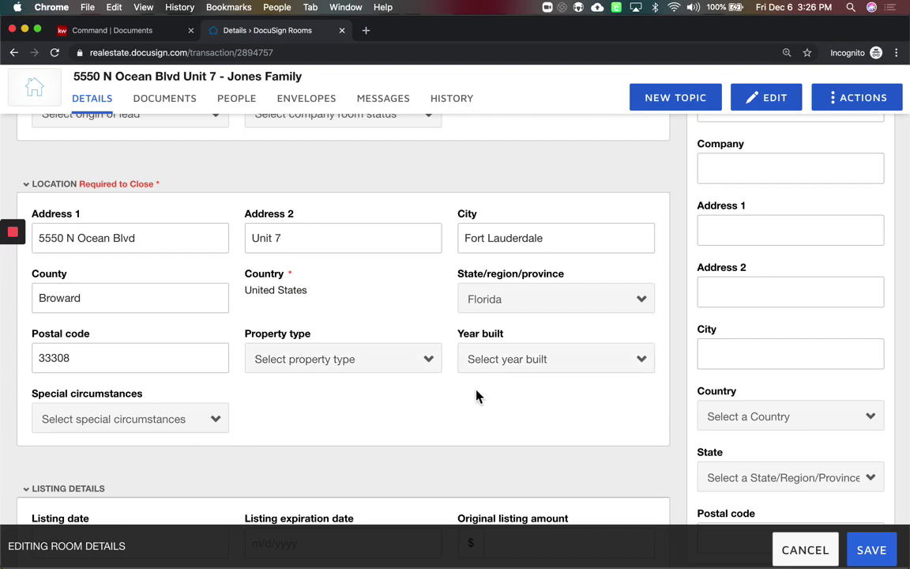
scroll(594, 380, "down", 5)
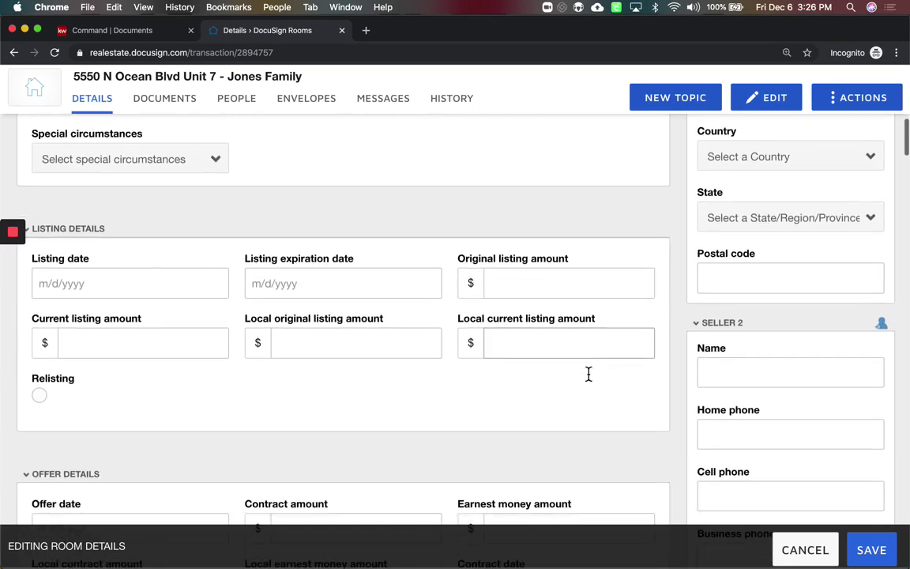
Set the listing date to 12/6/2019 and the listing expiration date to 6/6/2020
left_click(127, 282)
left_click(165, 380)
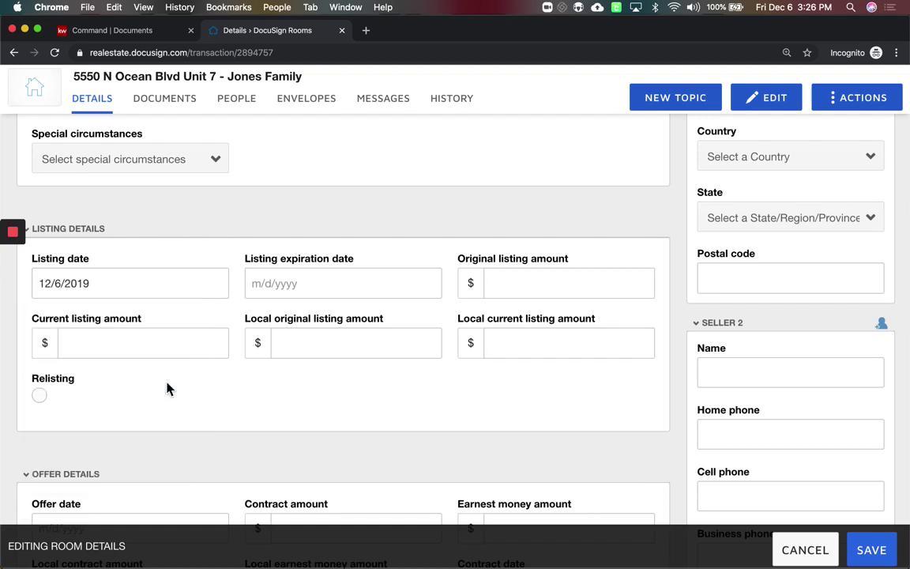
left_click(326, 281)
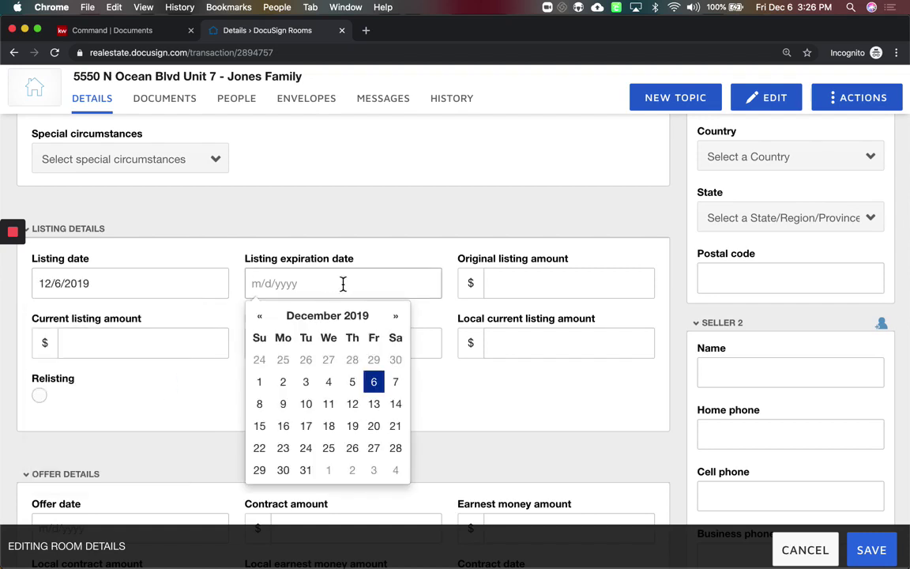
left_click(396, 317)
left_click(403, 321)
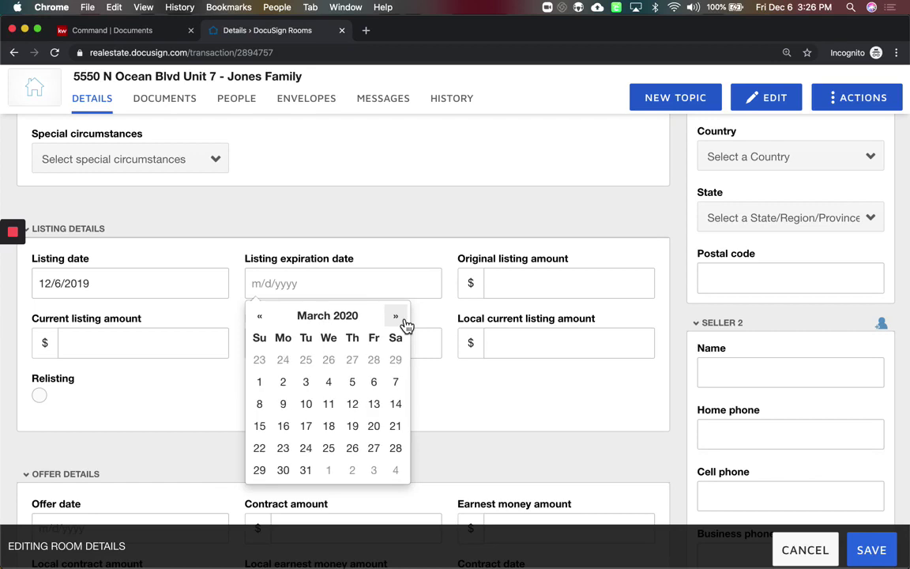
left_click(403, 321)
left_click(403, 320)
left_click(403, 321)
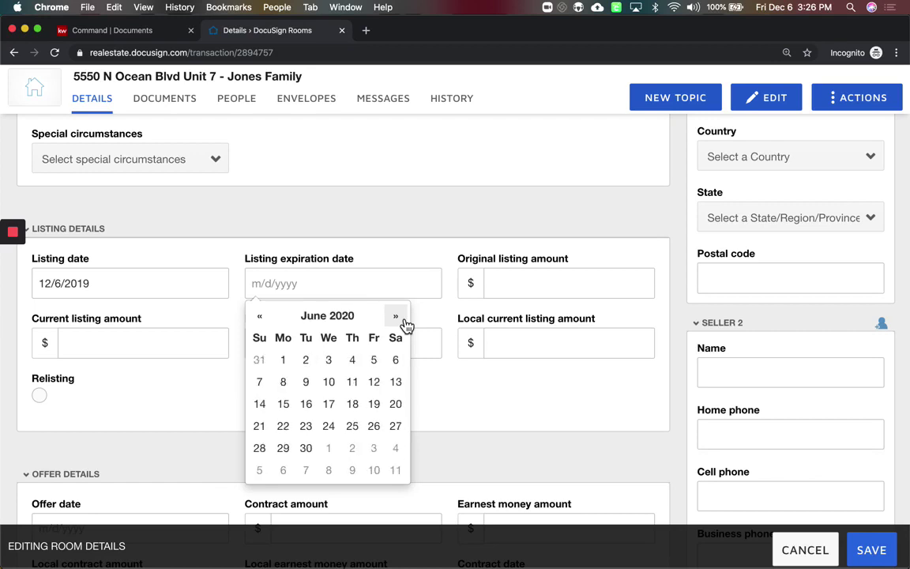
left_click(395, 360)
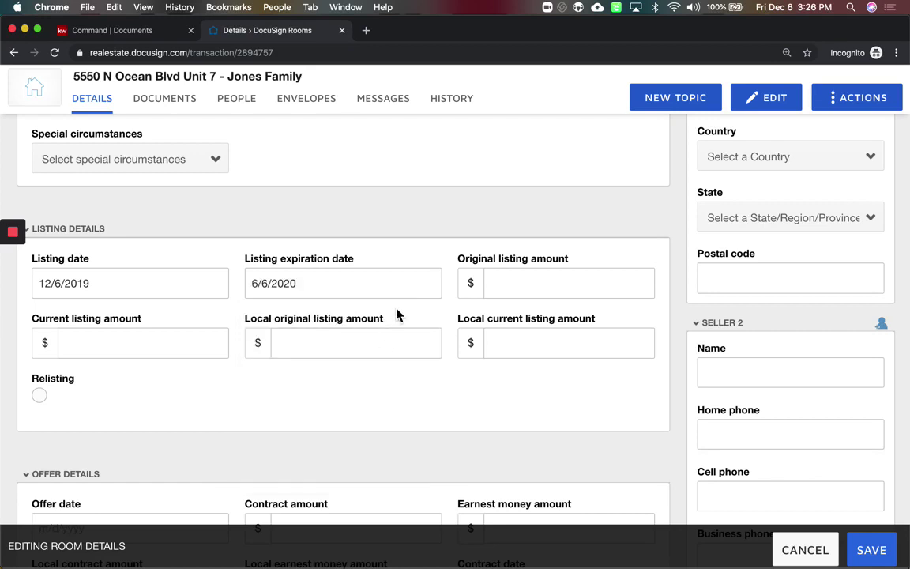
Enter 500000 as the original listing amount and review the remaining room sections
left_click(547, 298)
type("50")
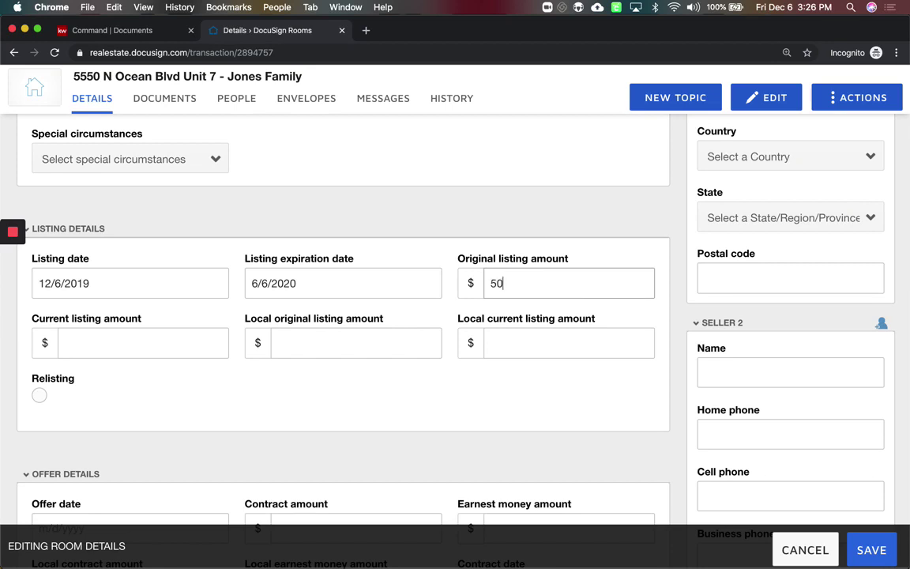
type("0000")
scroll(558, 290, "down", 2)
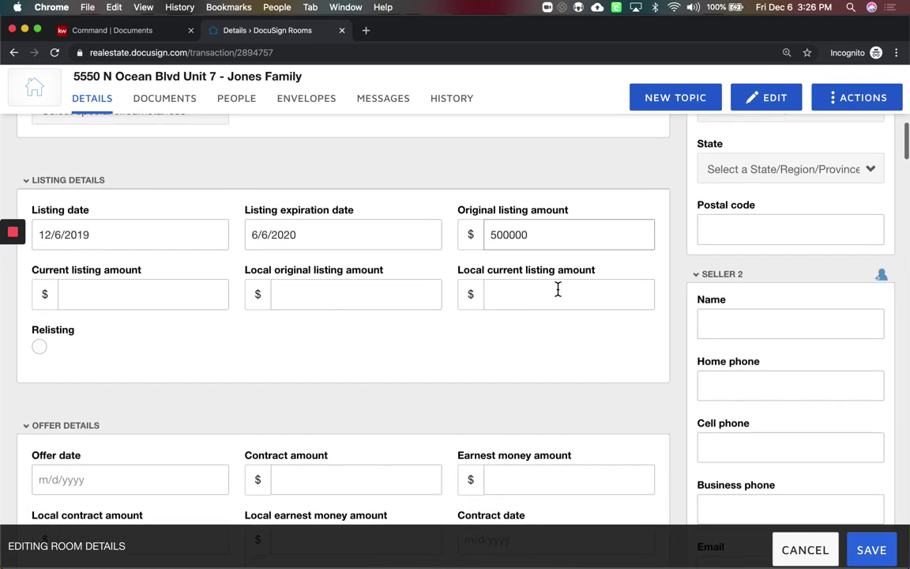
scroll(324, 306, "down", 3)
scroll(330, 306, "down", 10)
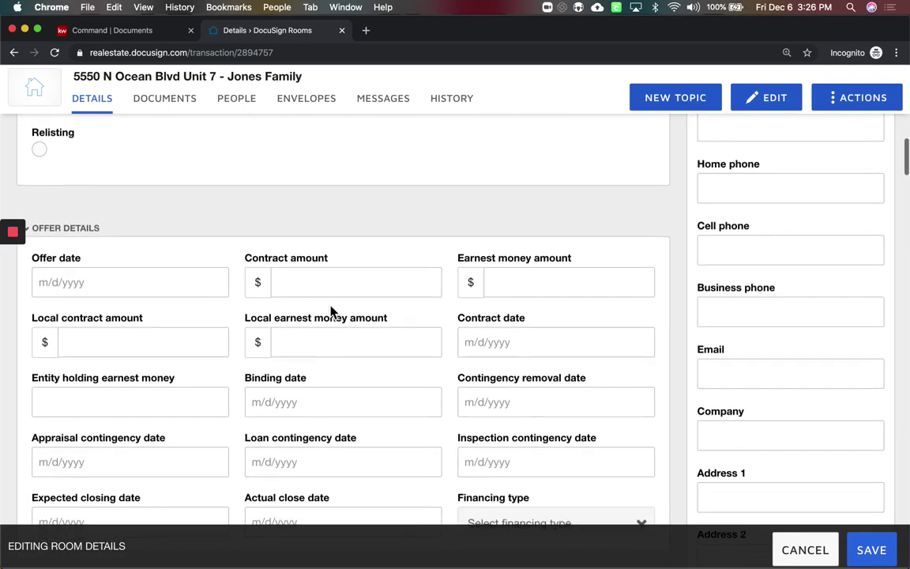
scroll(330, 311, "down", 12)
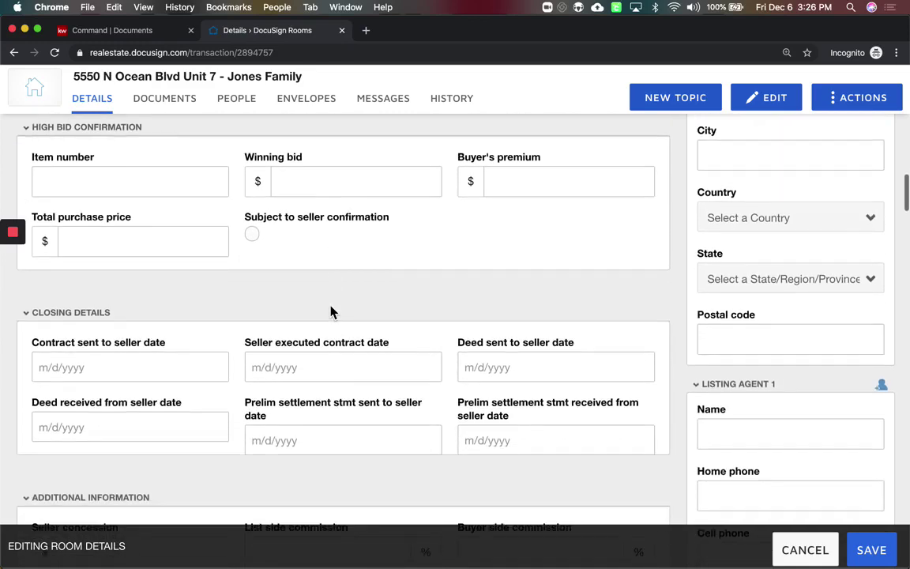
scroll(330, 311, "down", 18)
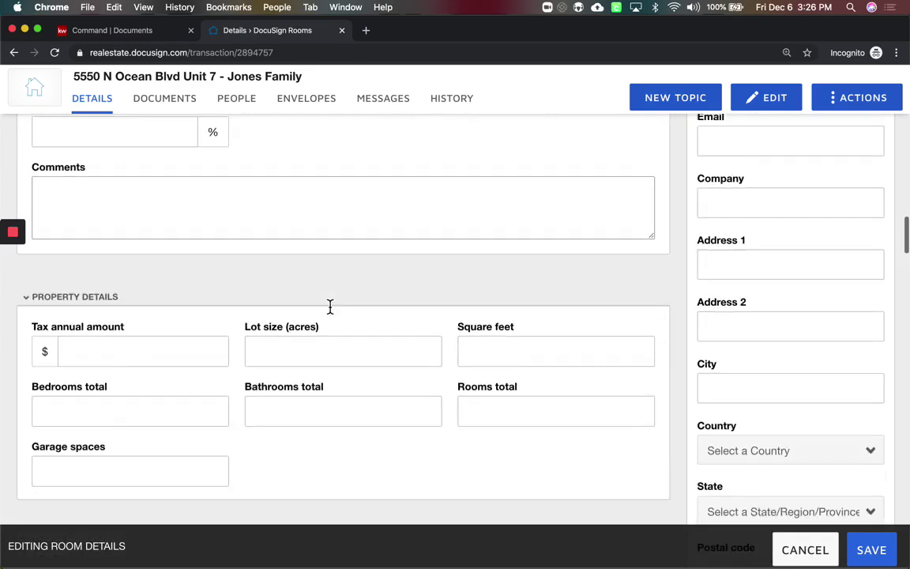
scroll(331, 311, "up", 9)
scroll(330, 311, "down", 1)
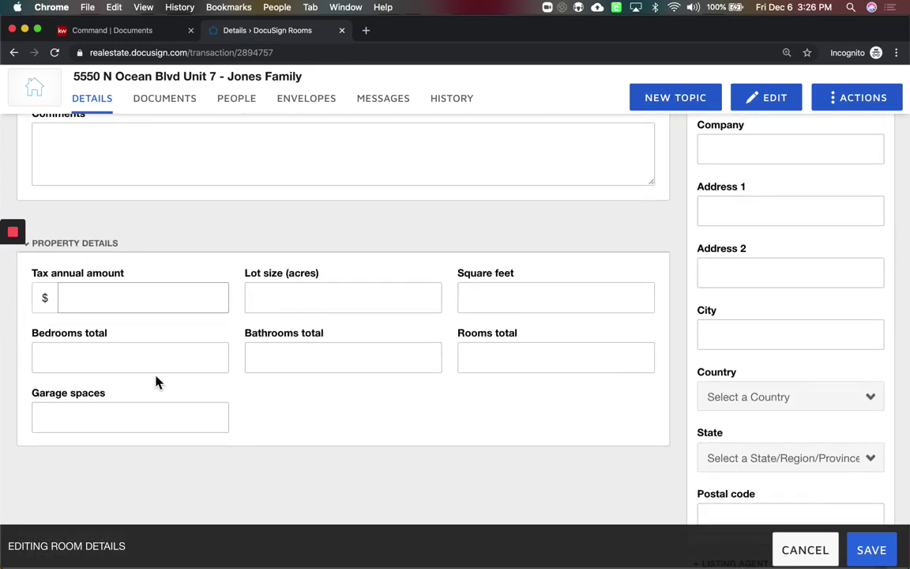
scroll(240, 413, "up", 20)
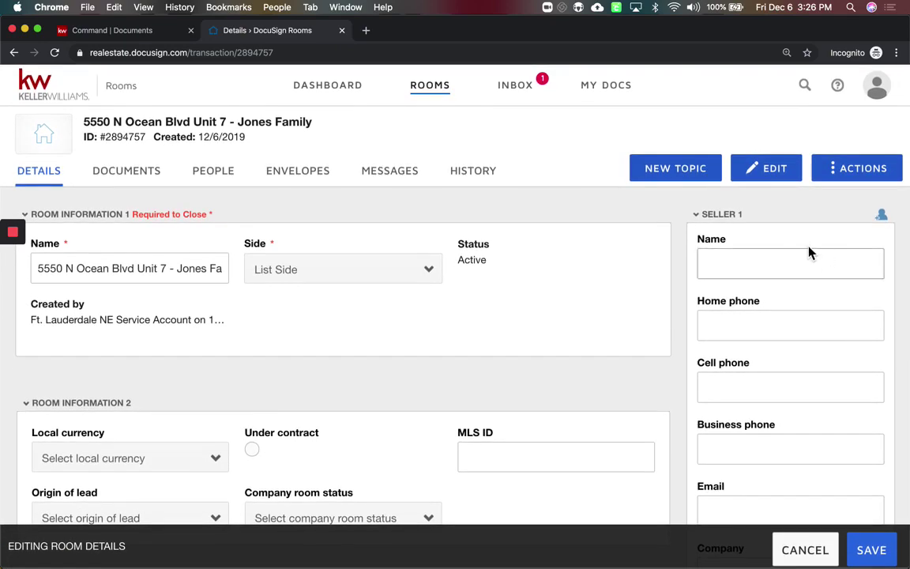
scroll(787, 259, "down", 3)
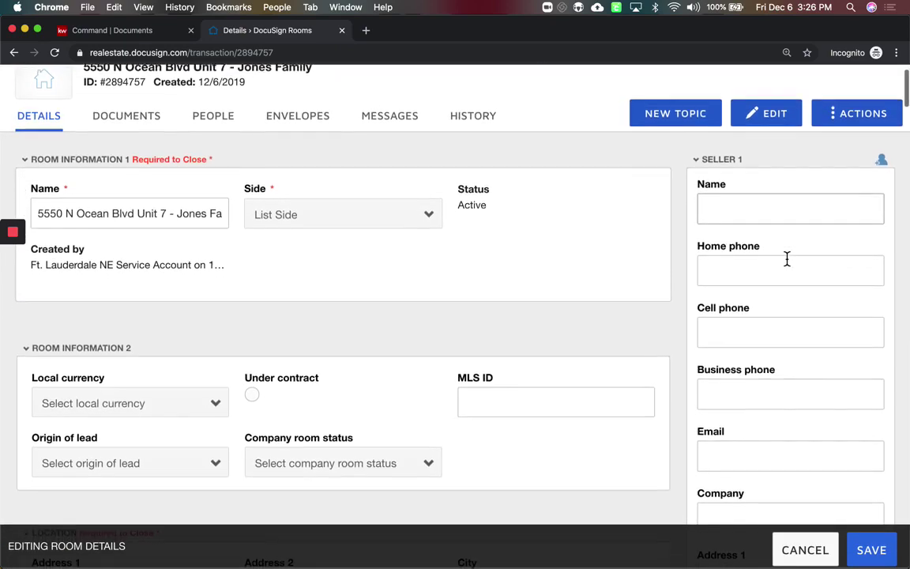
scroll(787, 261, "up", 2)
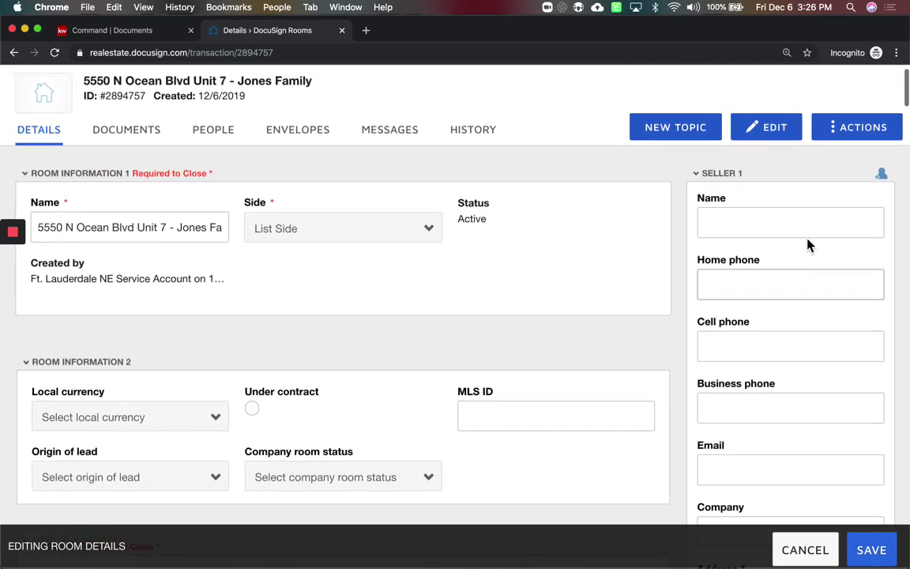
Enter Seller 1's full name and e-mail address without using the contacts directory
left_click(882, 177)
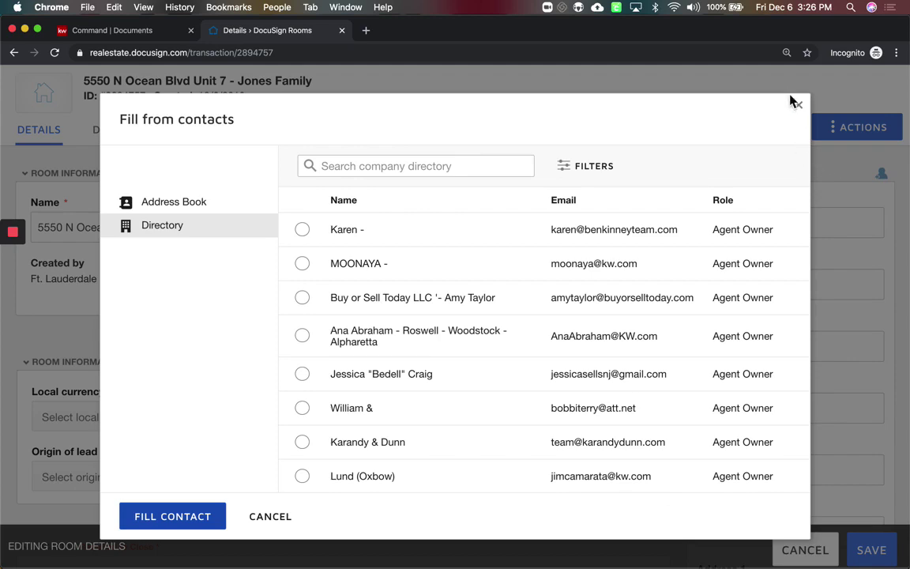
left_click(803, 110)
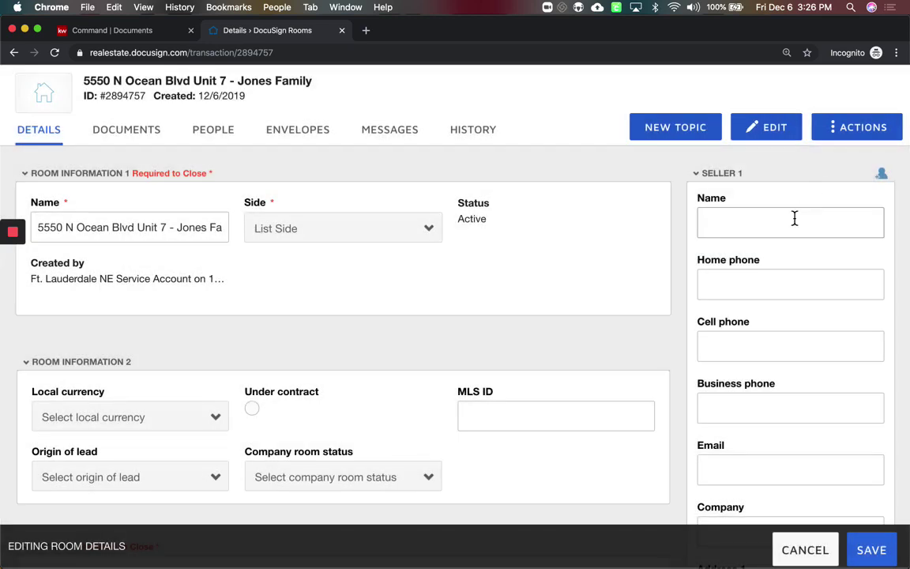
left_click(787, 226)
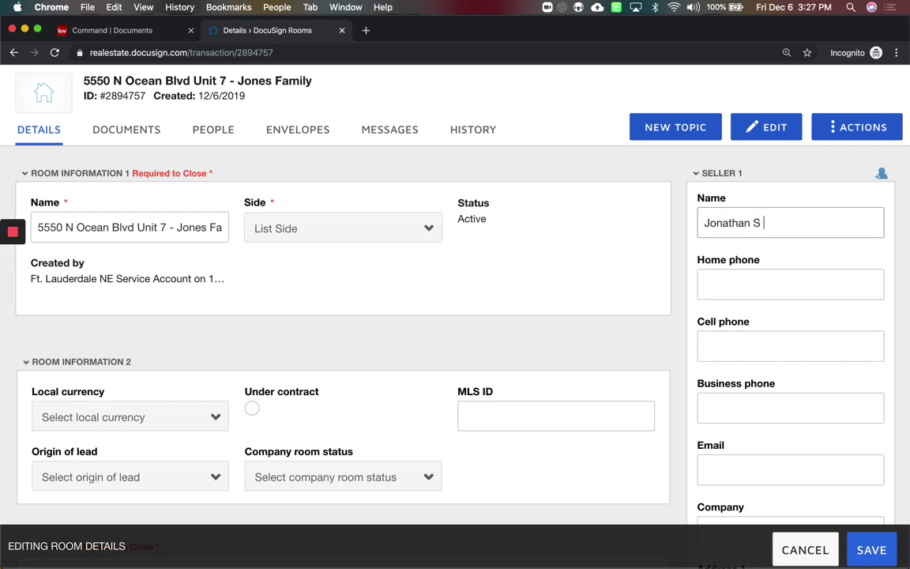
scroll(745, 434, "down", 2)
left_click(741, 426)
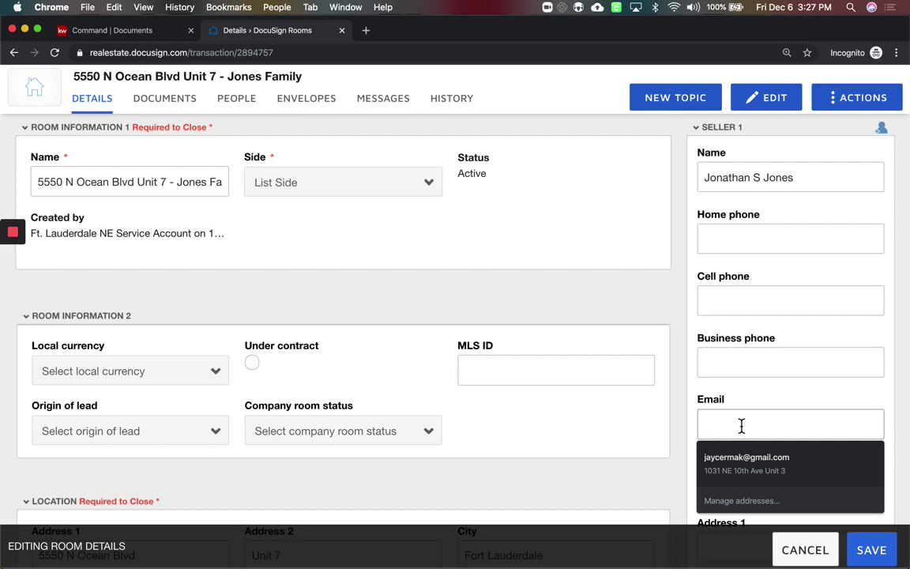
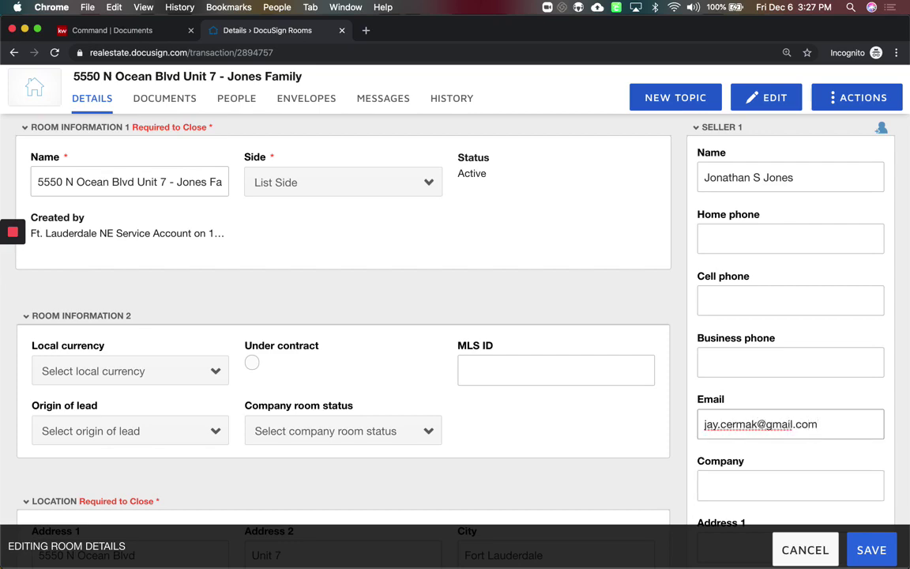
Enter Seller 2's full name and e-mail address, correcting a typo in the e-mail
scroll(834, 370, "down", 5)
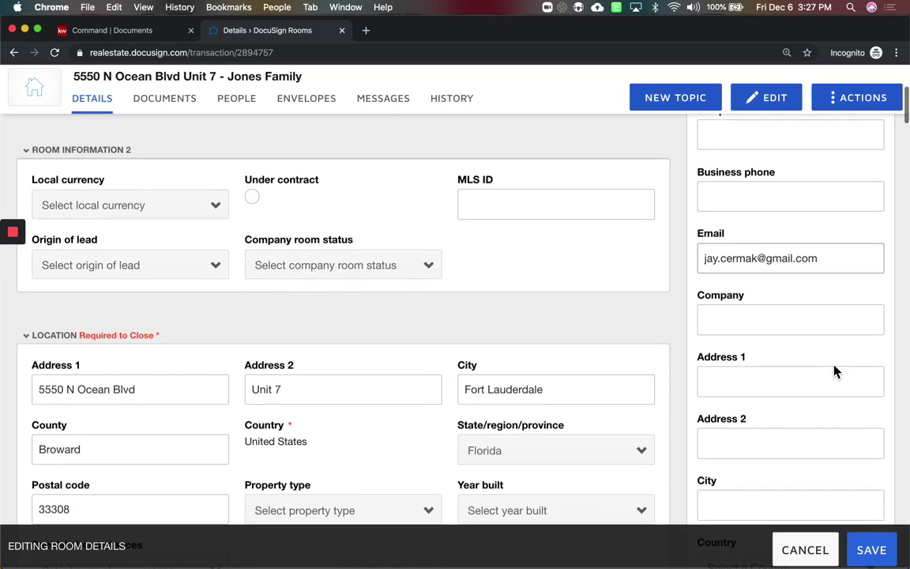
scroll(834, 370, "down", 1)
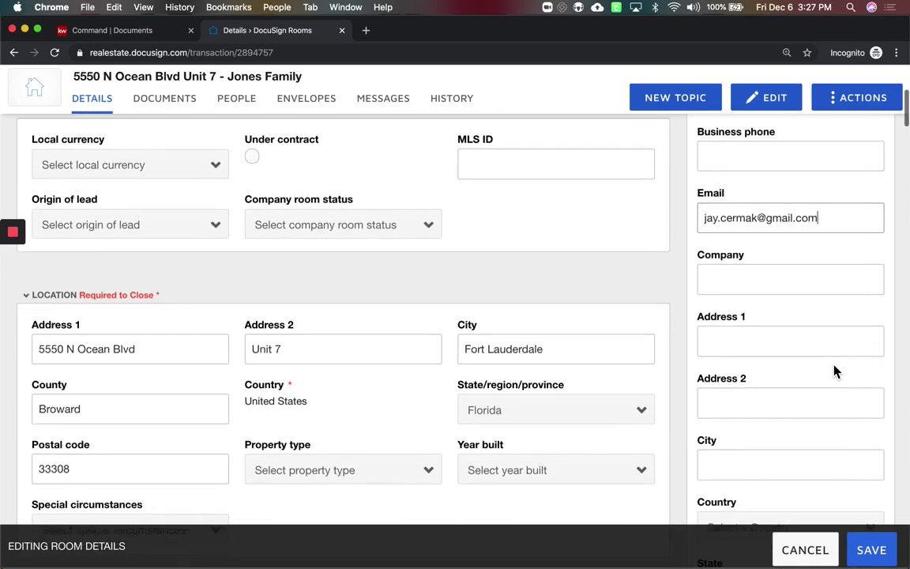
scroll(834, 370, "up", 6)
scroll(834, 366, "down", 10)
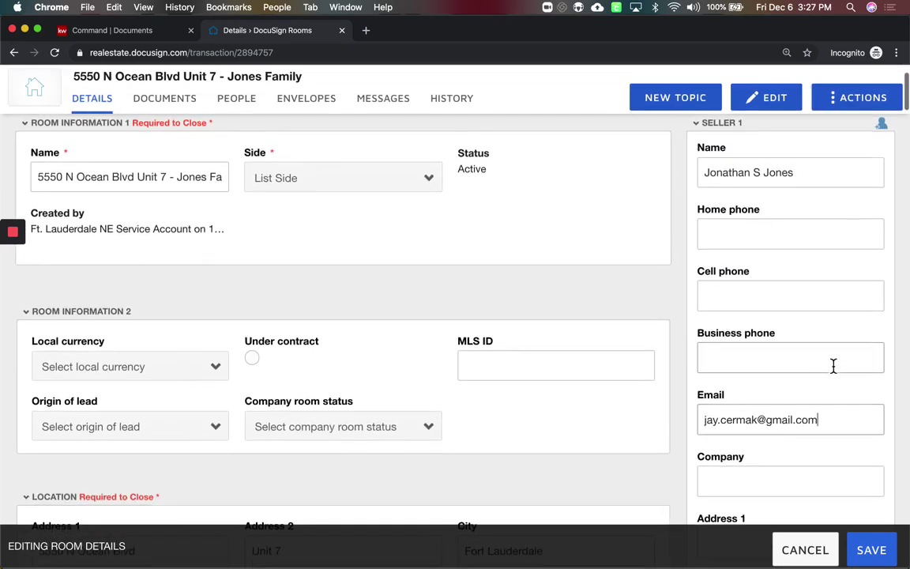
scroll(833, 366, "down", 6)
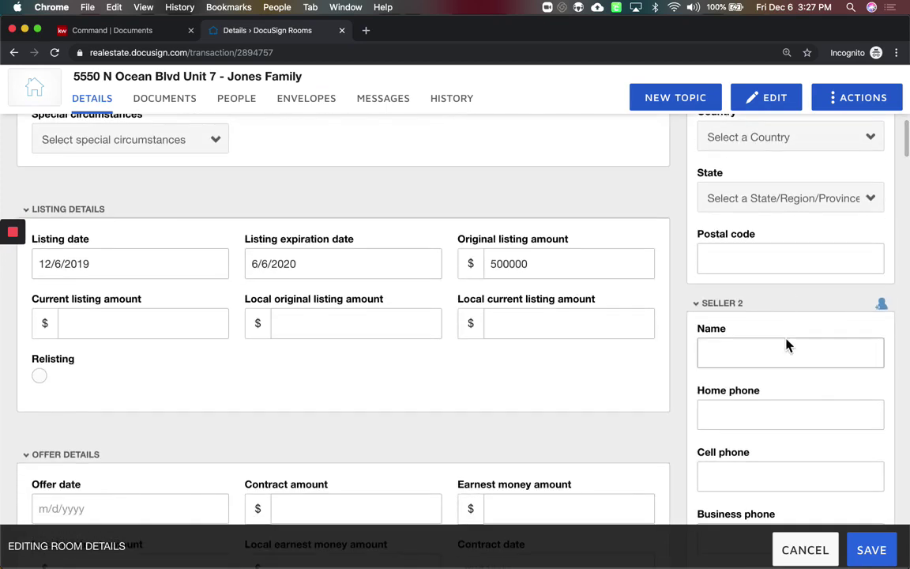
left_click(774, 354)
scroll(774, 354, "down", 2)
scroll(411, 308, "down", 2)
left_click(715, 433)
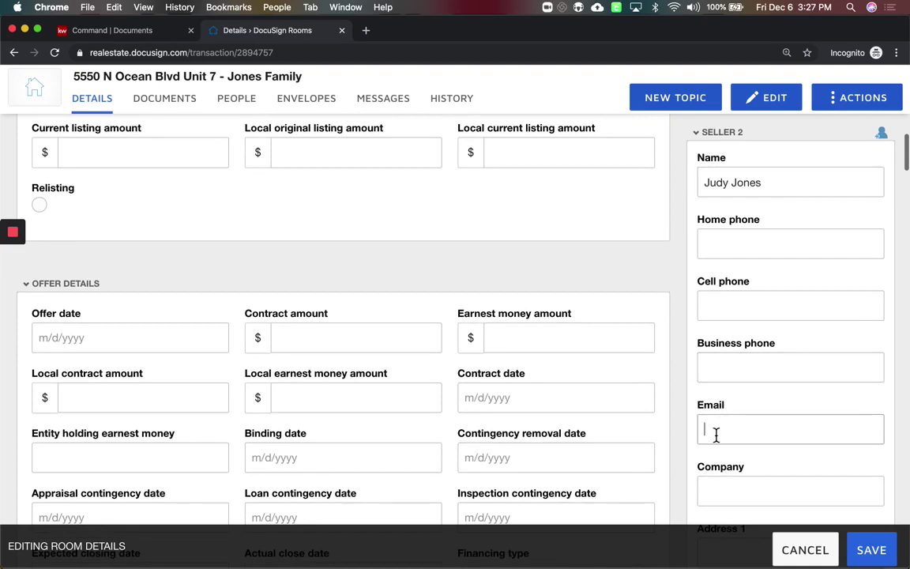
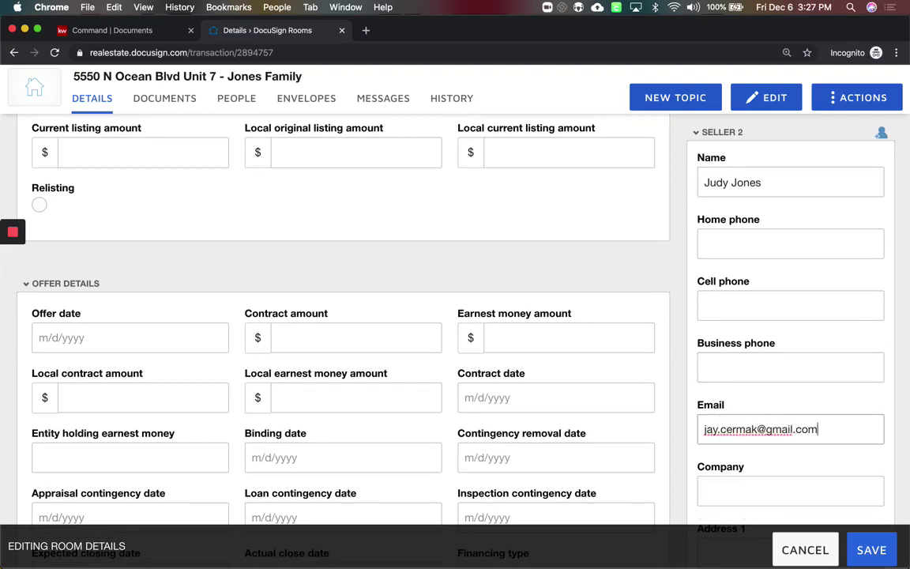
scroll(411, 308, "down", 3)
scroll(795, 310, "down", 13)
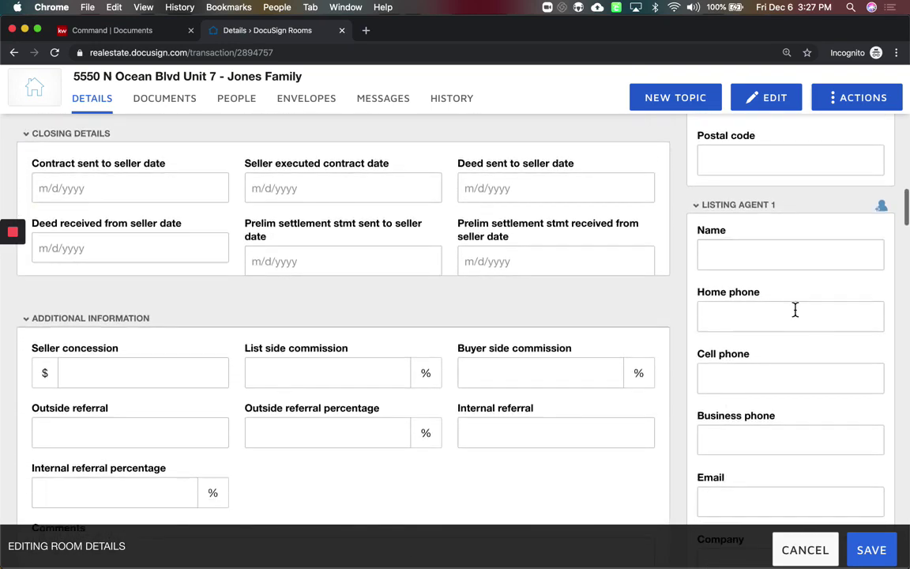
Fill in Listing Agent 1's name and e-mail address
left_click(800, 256)
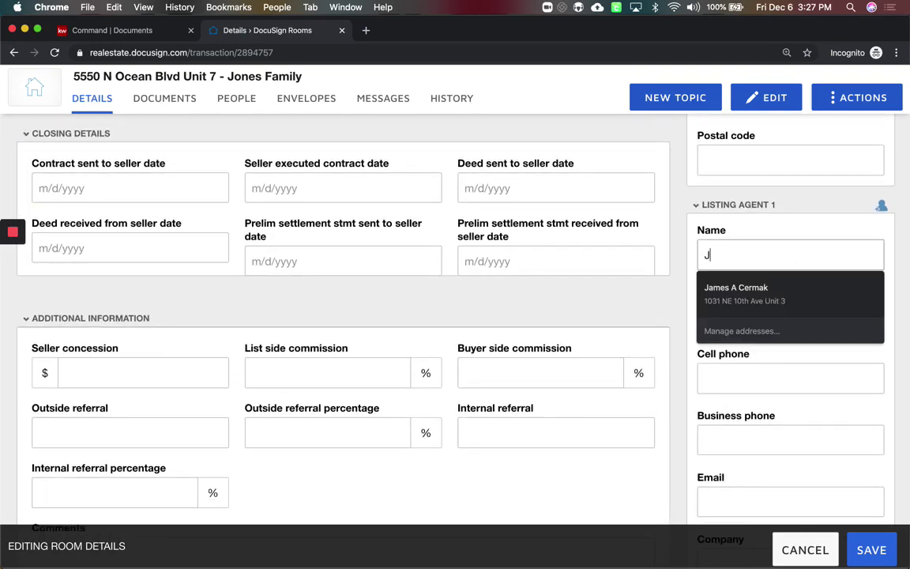
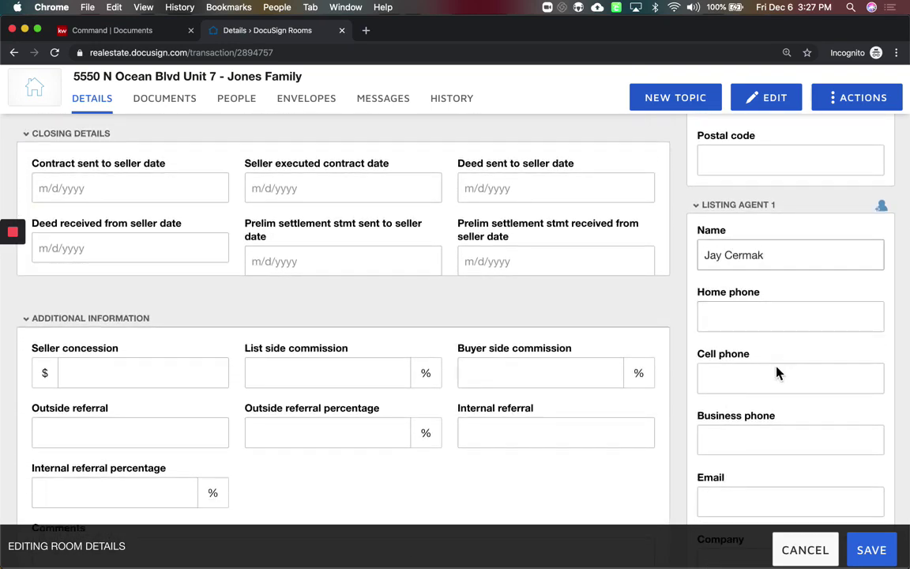
scroll(777, 376, "down", 4)
left_click(763, 350)
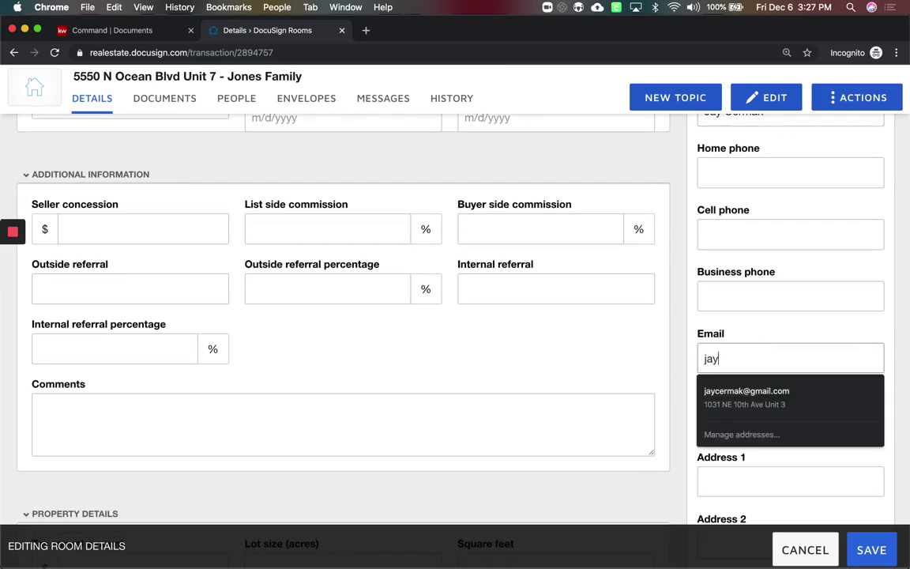
Set the listing agent's company to Keller Williams Realty Professionals
left_click(729, 417)
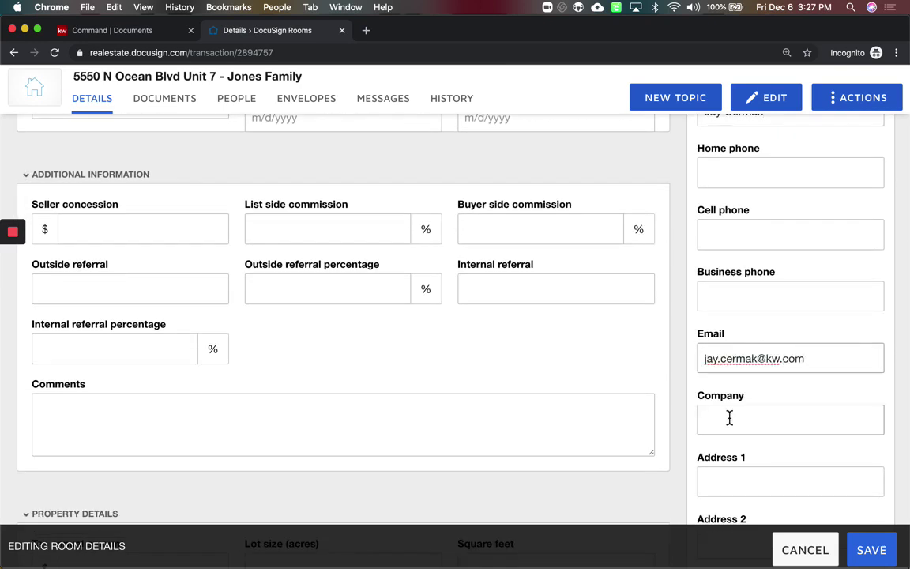
type("Keller W")
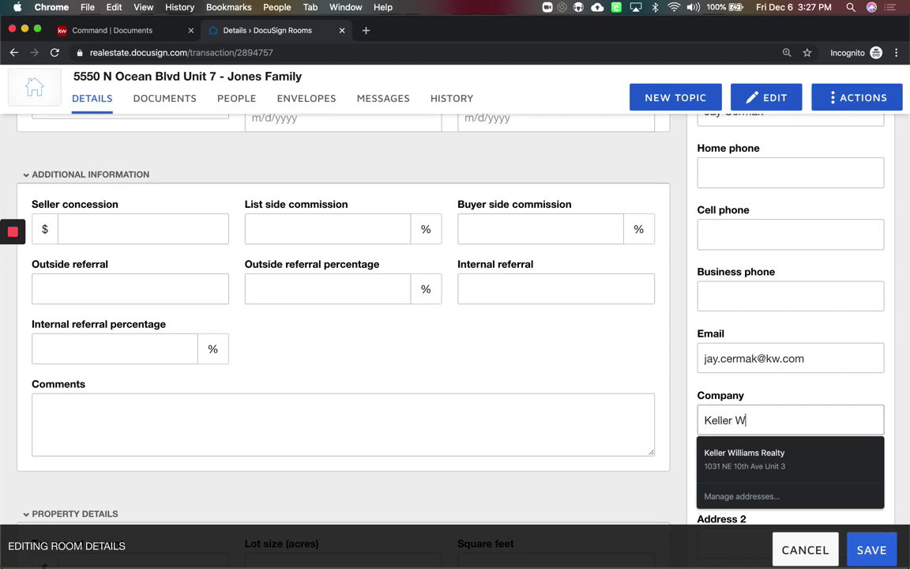
type("illiams Realt")
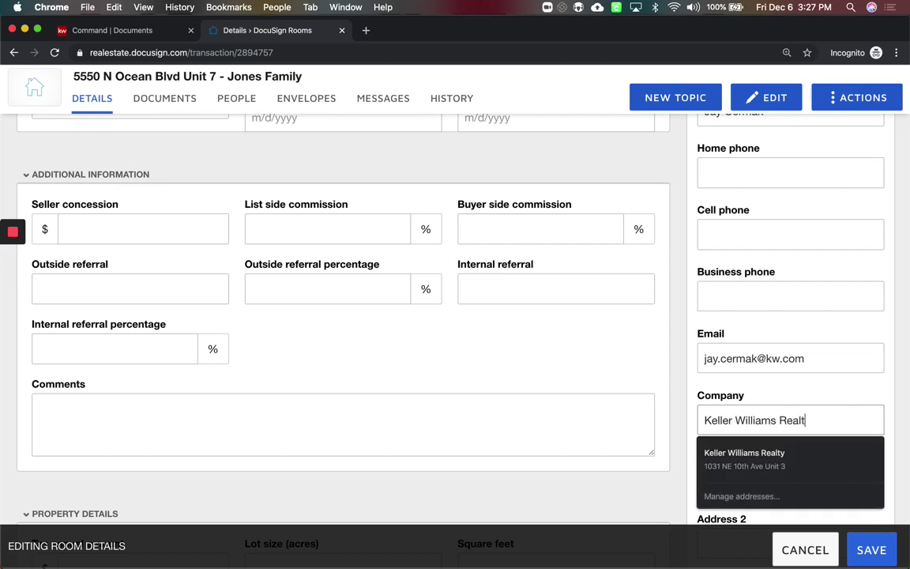
type("y Professionals")
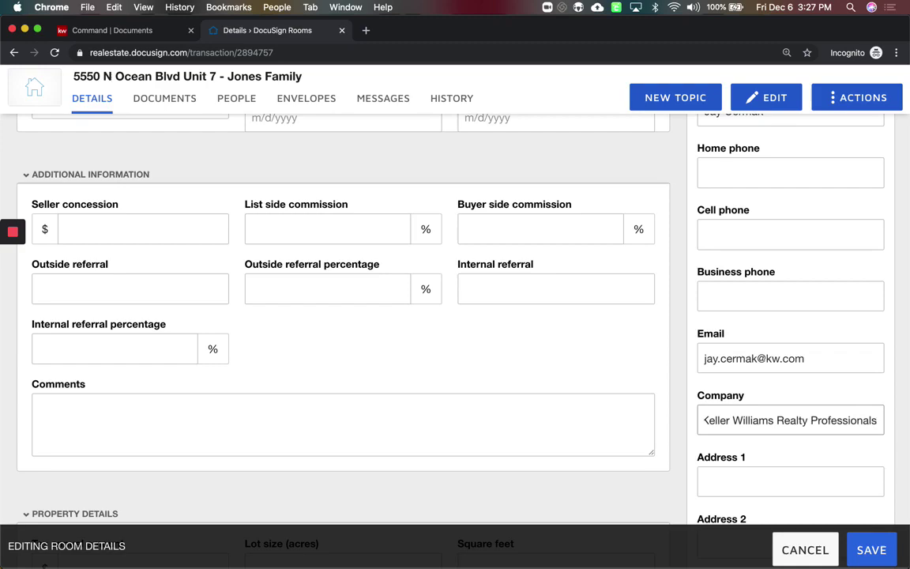
scroll(455, 316, "down", 10)
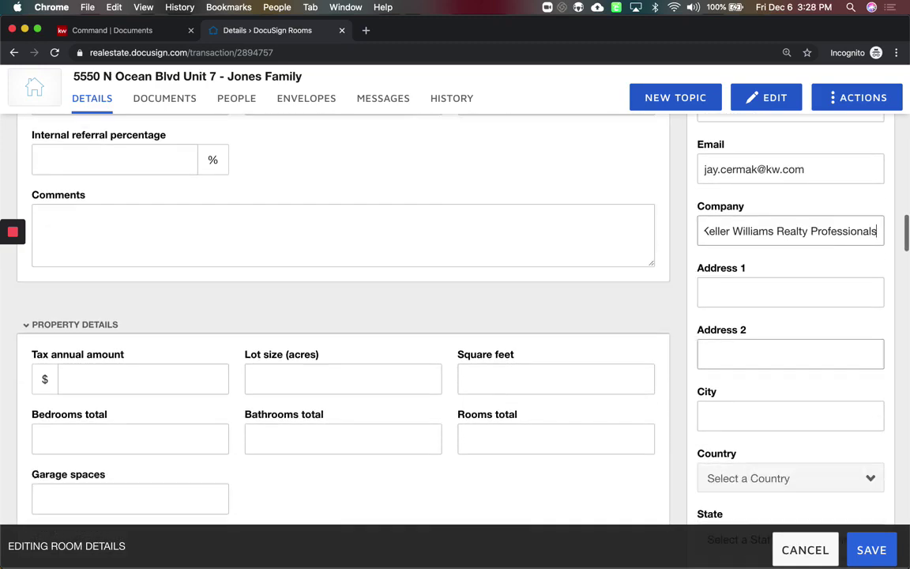
scroll(455, 316, "down", 5)
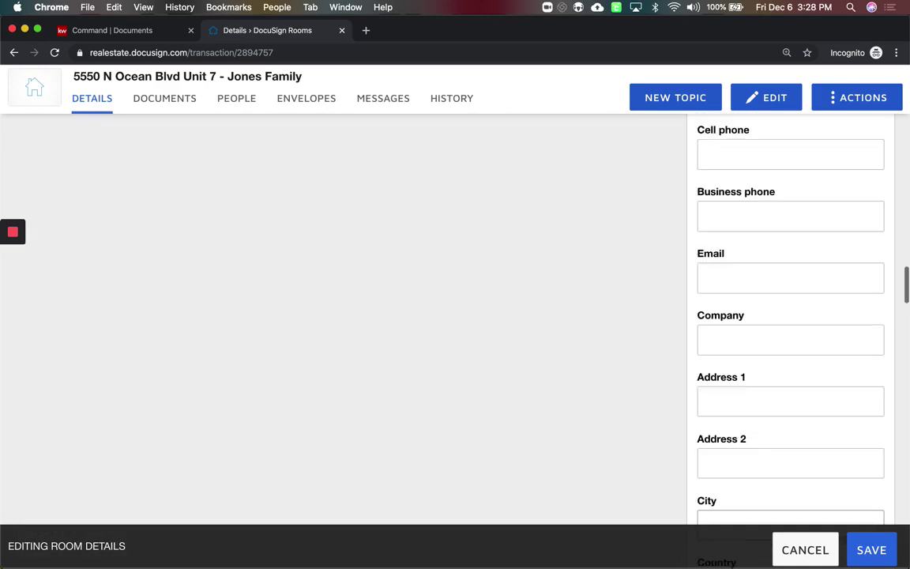
scroll(455, 316, "up", 15)
scroll(727, 419, "up", 6)
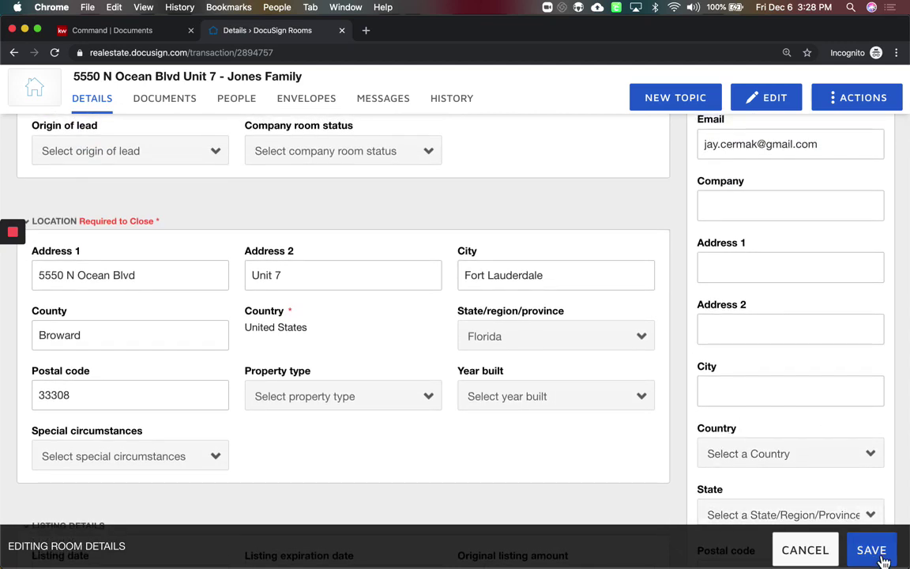
Save the room details and go to the room's still-empty Documents page
left_click(882, 556)
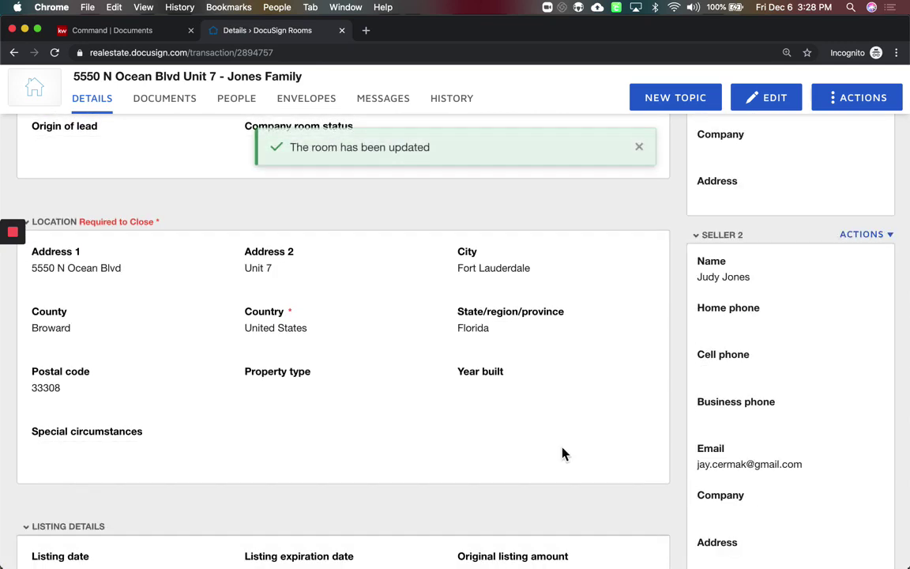
scroll(124, 228, "up", 5)
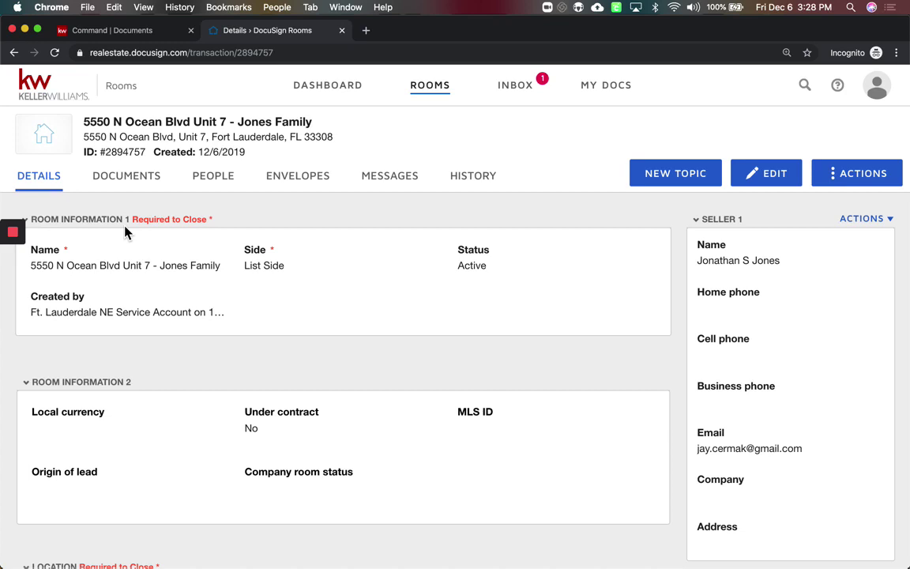
left_click(124, 182)
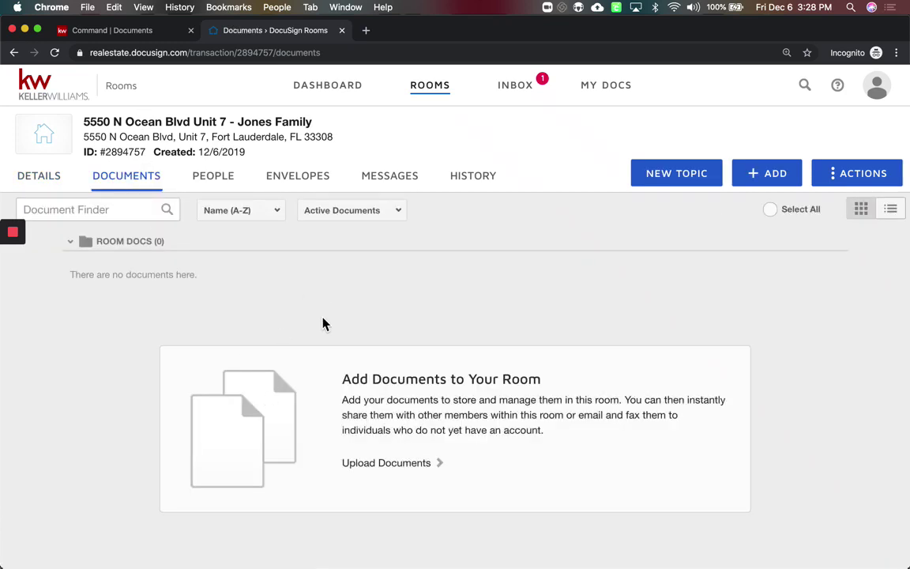
Open the Add DocuSign Forms dialog from the ADD menu's Docusign forms option
left_click(765, 175)
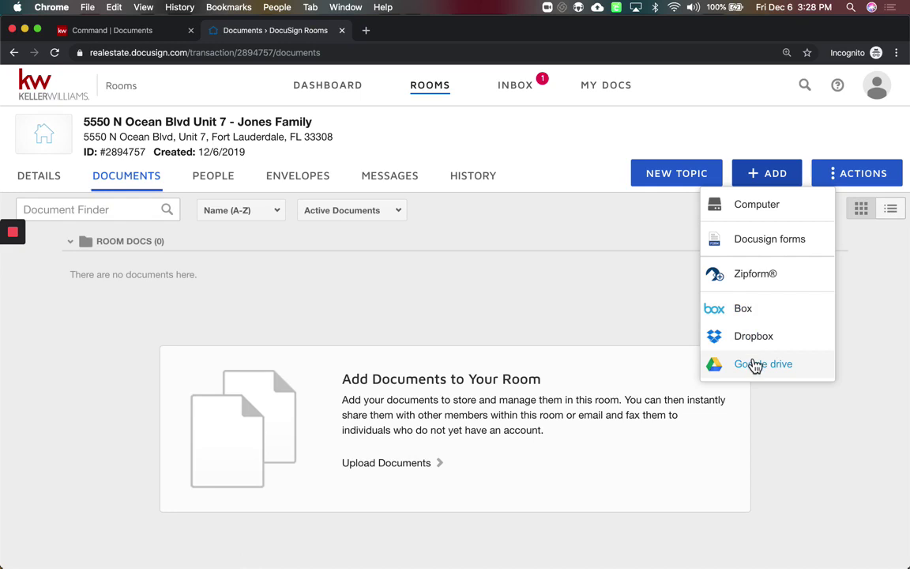
left_click(802, 249)
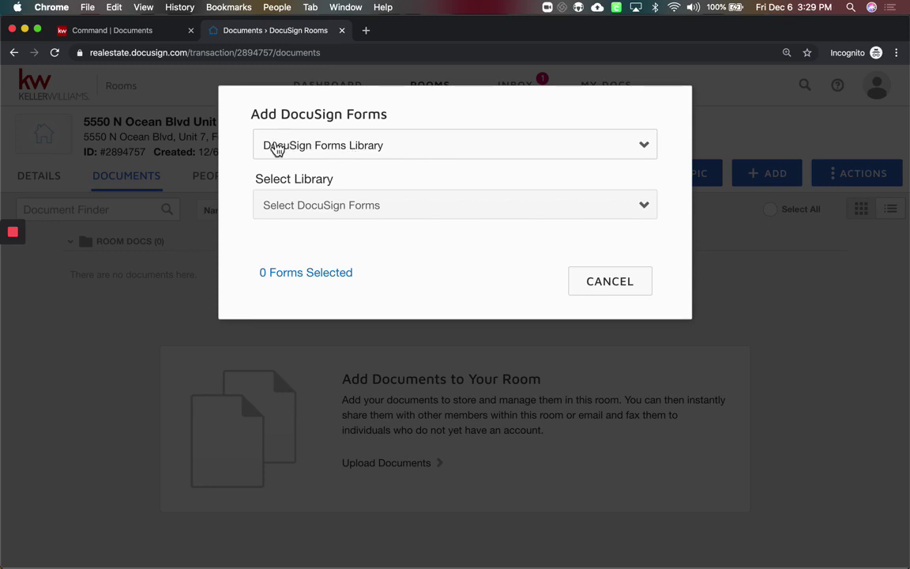
Browse the FAR - Florida Association of Realtors library, then switch the source to DocuSign Forms Group
left_click(376, 210)
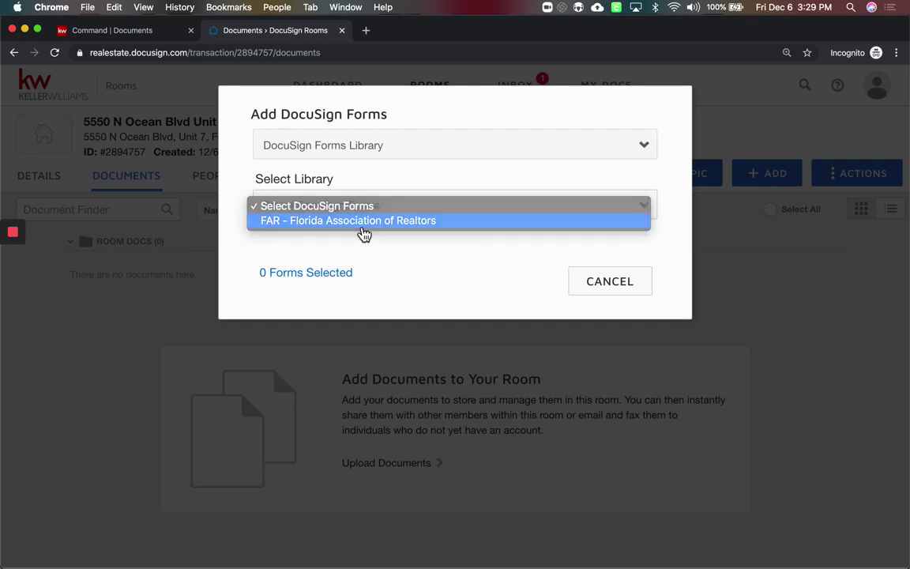
left_click(362, 229)
scroll(434, 304, "down", 20)
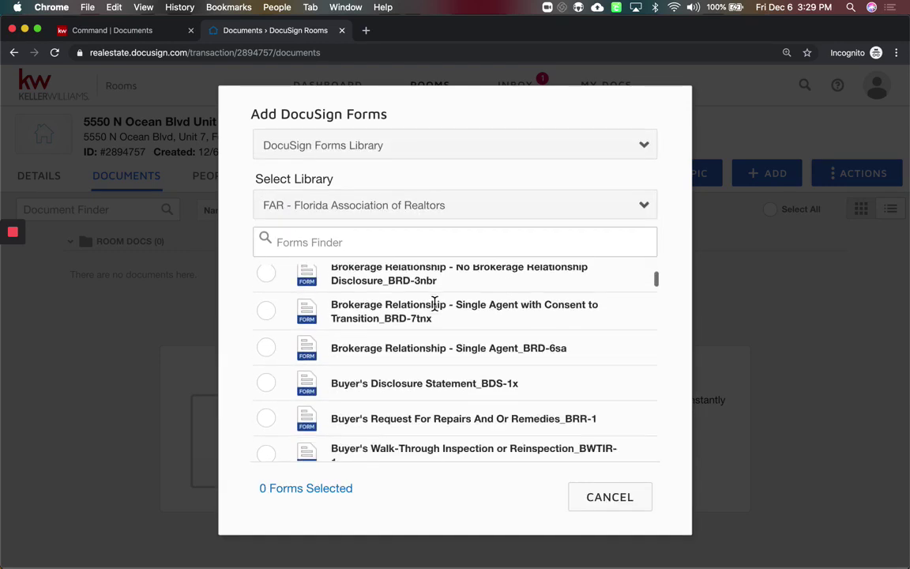
scroll(434, 304, "down", 20)
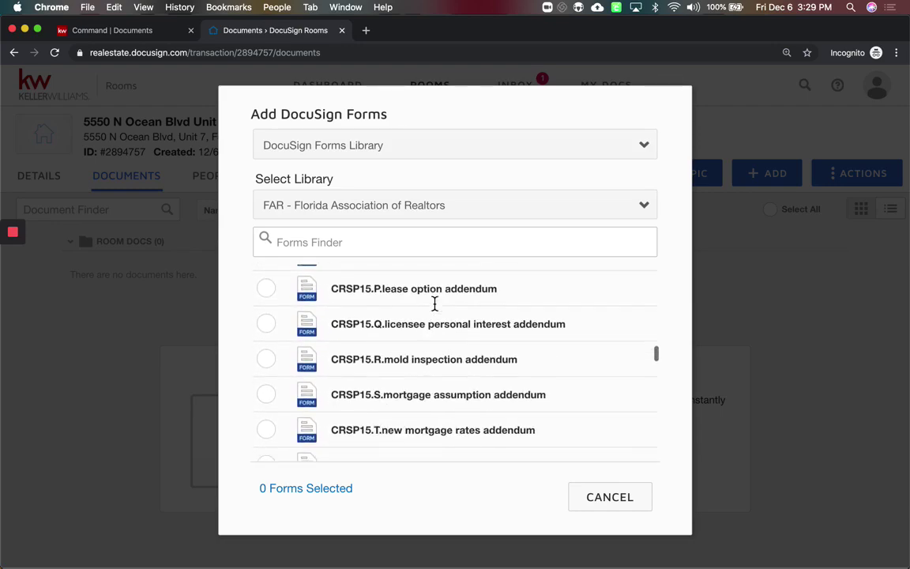
scroll(434, 308, "down", 10)
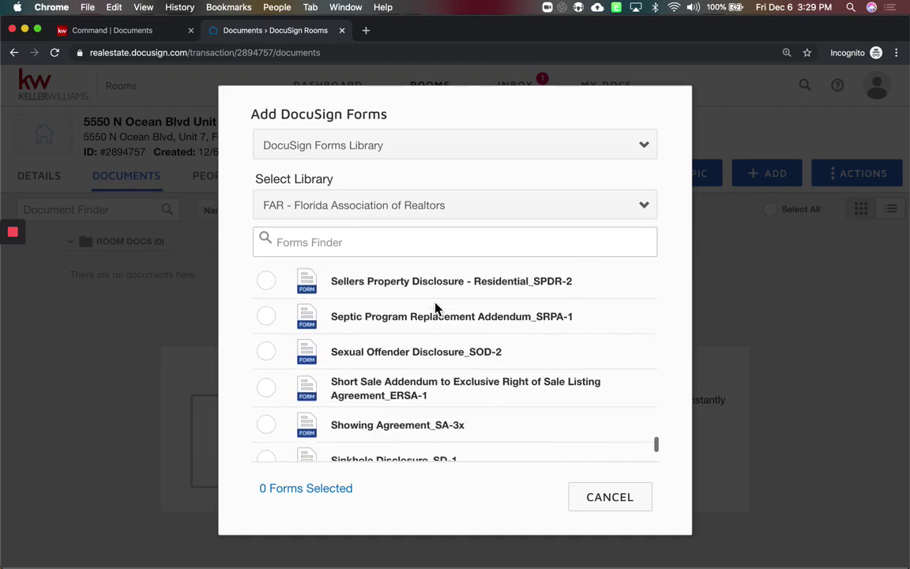
scroll(433, 304, "up", 20)
scroll(434, 304, "up", 20)
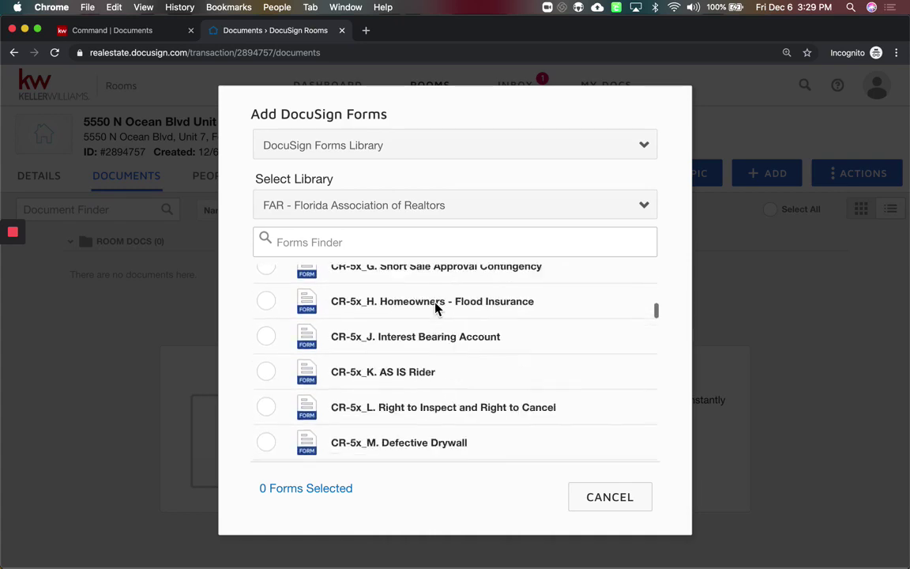
left_click(375, 146)
left_click(368, 161)
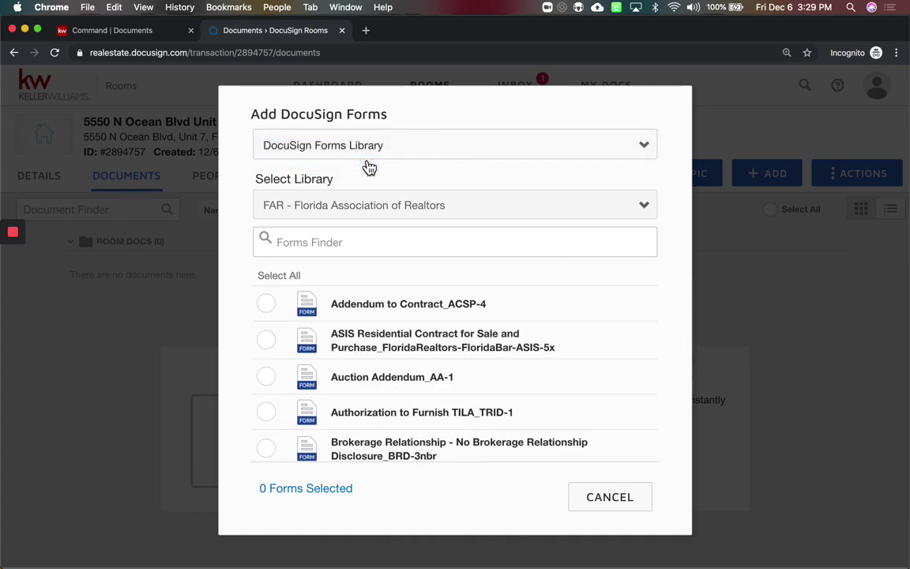
Select the Listing Packet form group and browse its forms
left_click(355, 206)
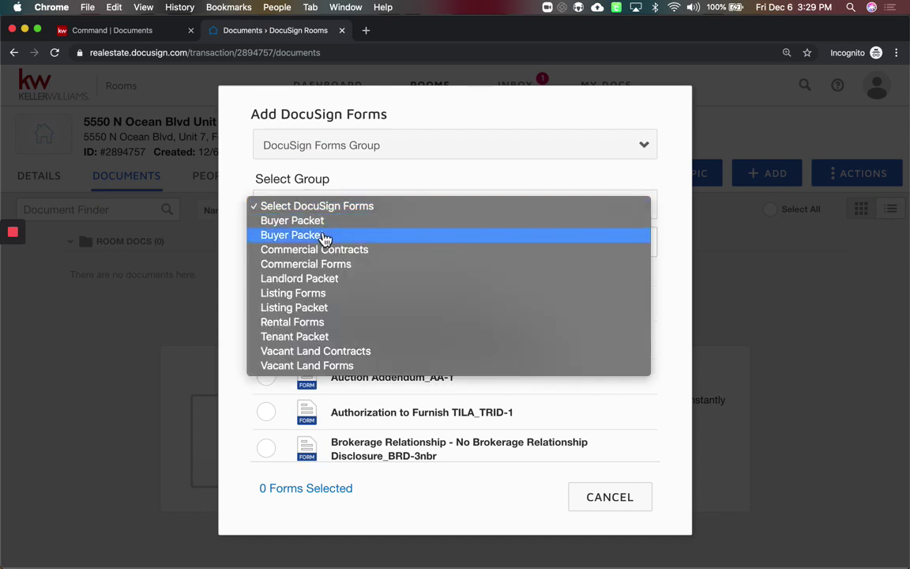
left_click(308, 315)
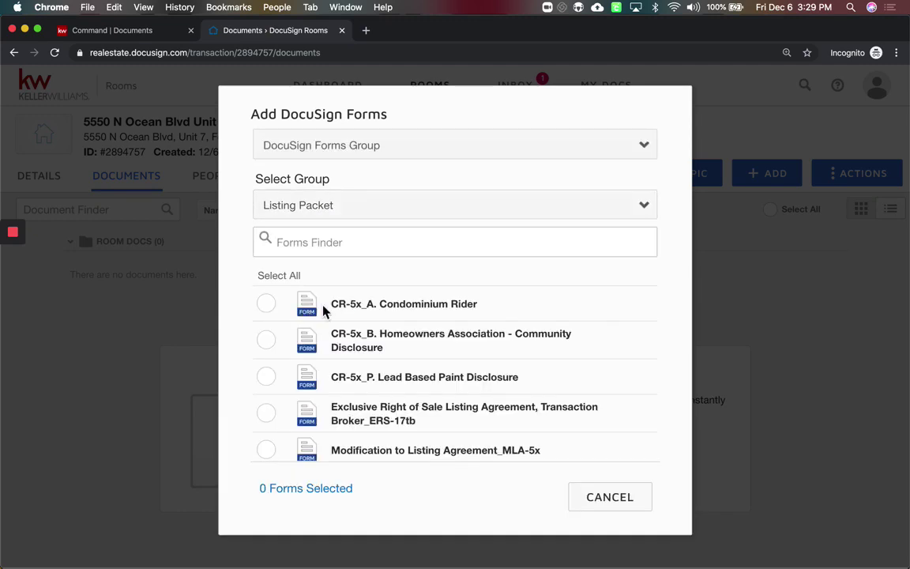
scroll(409, 371, "down", 5)
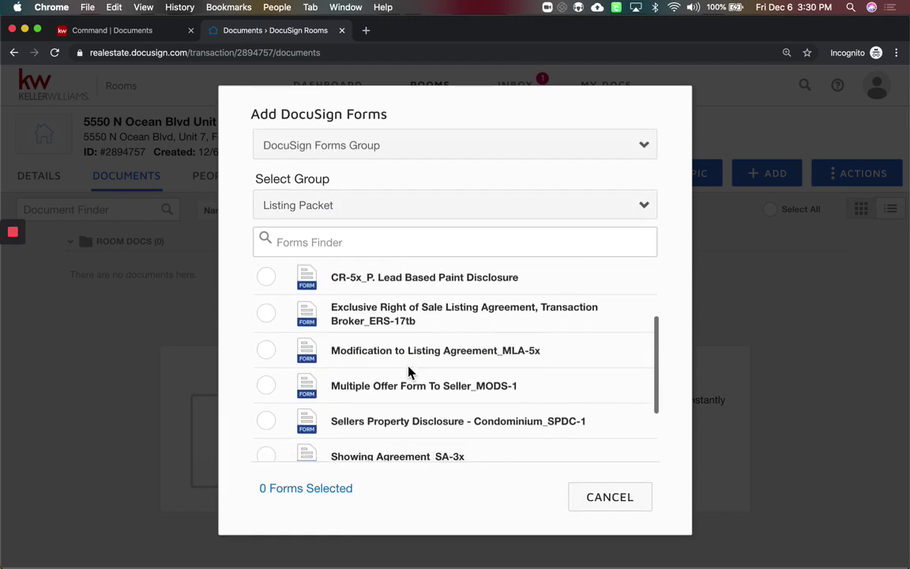
scroll(408, 365, "up", 10)
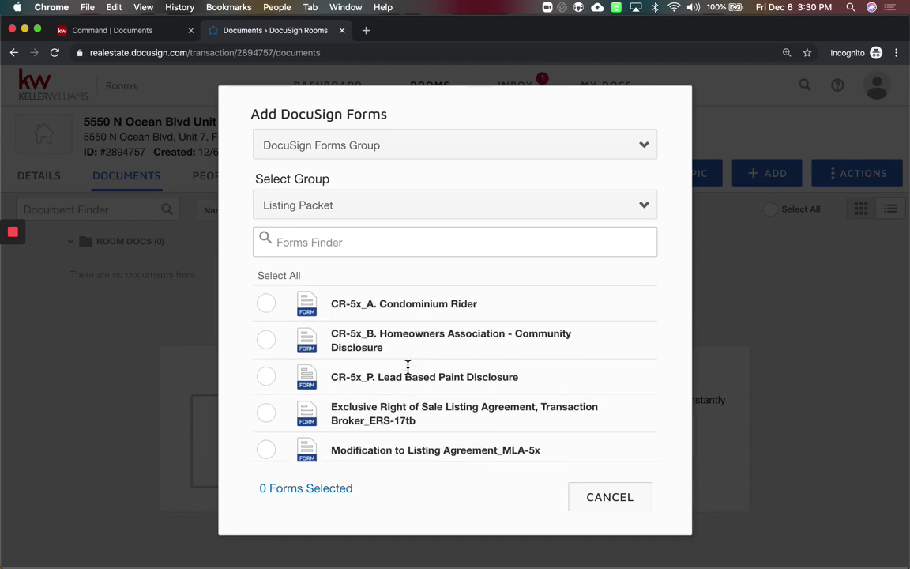
scroll(408, 366, "down", 5)
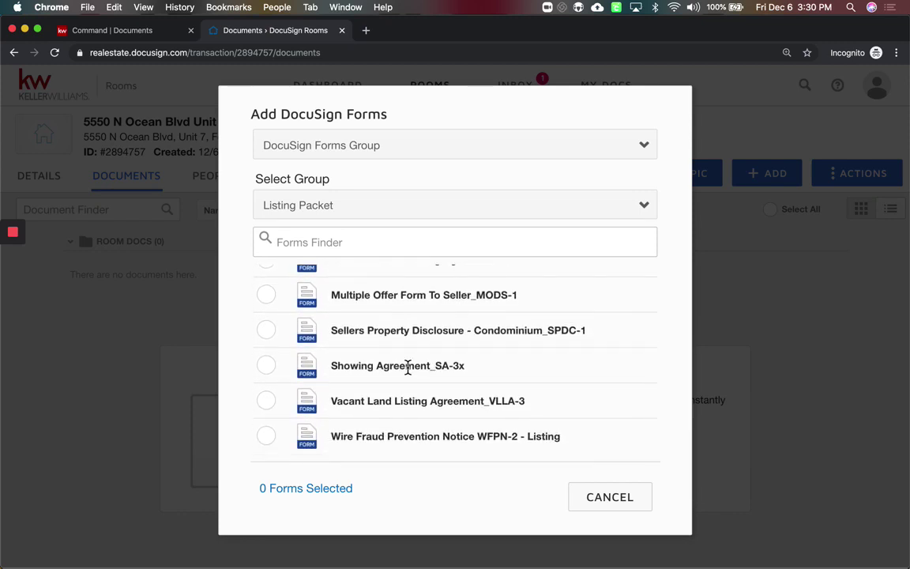
scroll(408, 367, "up", 1)
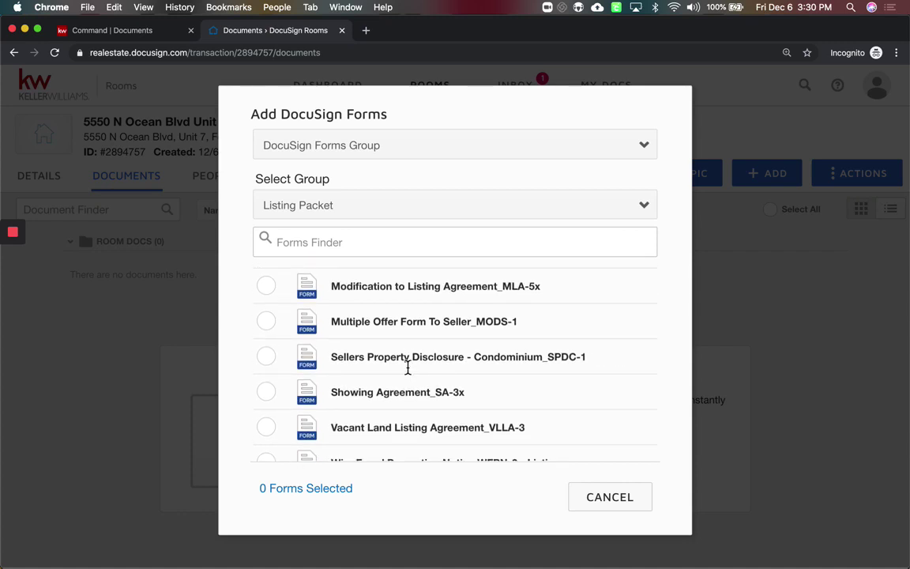
scroll(408, 366, "up", 1)
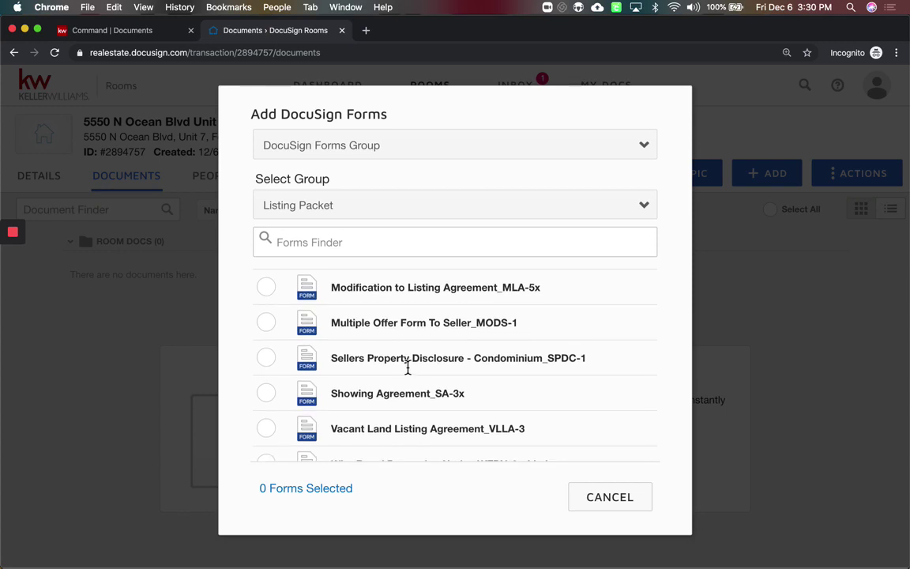
scroll(408, 367, "up", 5)
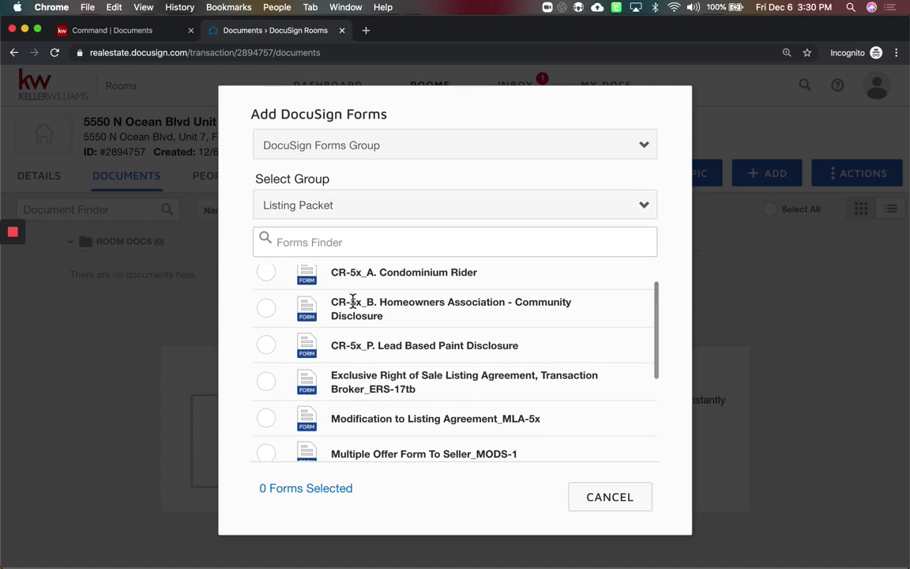
scroll(352, 304, "down", 2)
Add the Exclusive Right of Sale and Sellers Property Disclosure - Condominium forms to the room
left_click(268, 326)
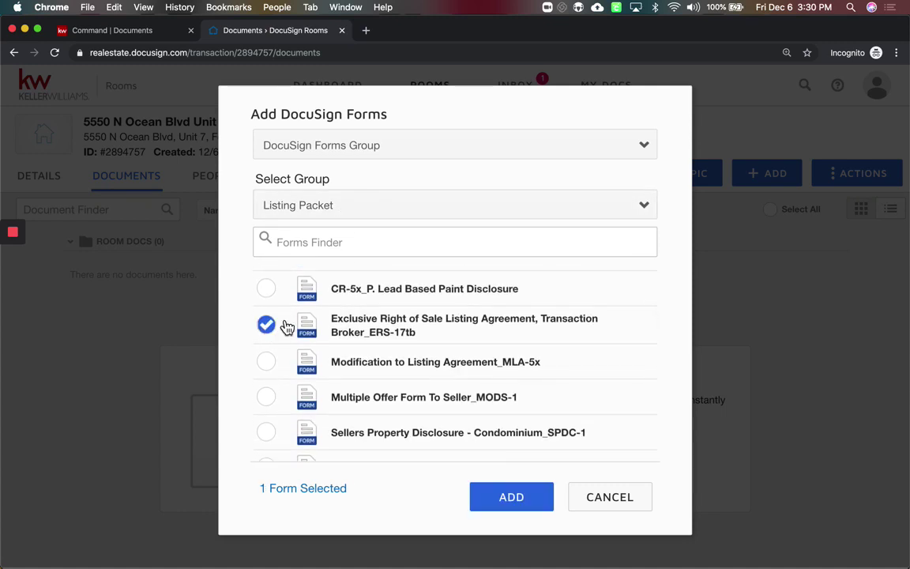
scroll(403, 339, "down", 3)
scroll(403, 339, "down", 1)
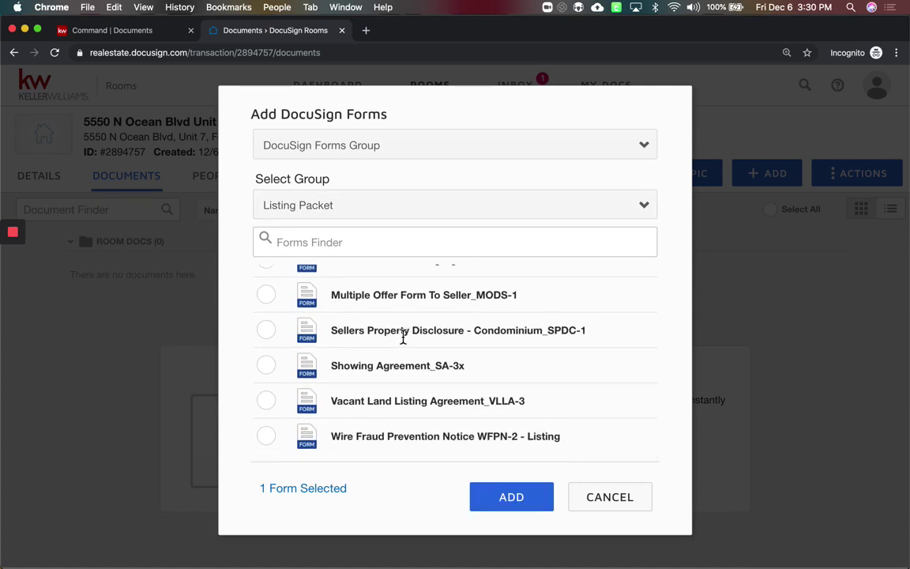
left_click(274, 337)
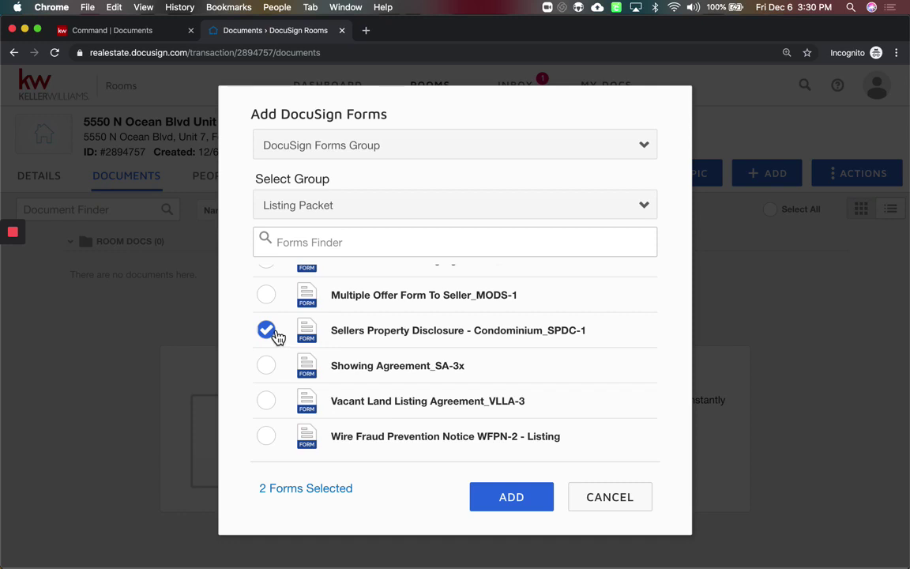
left_click(551, 504)
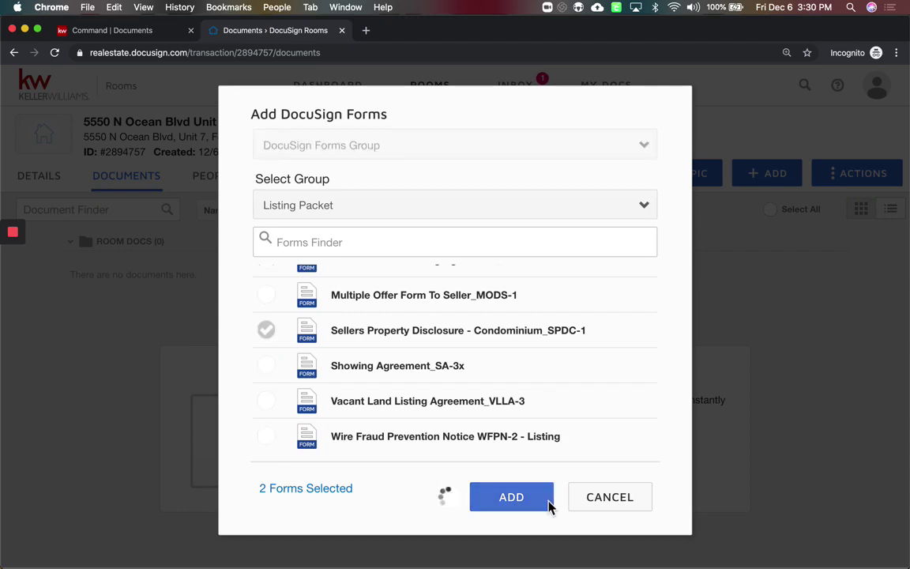
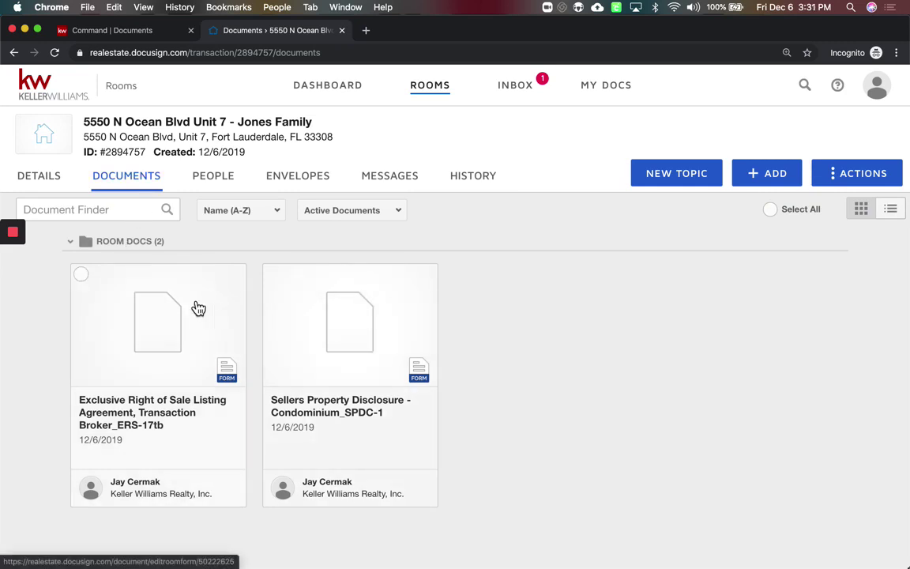
Open the Exclusive Right of Sale listing agreement and tick Cash and Conventional financing
left_click(159, 323)
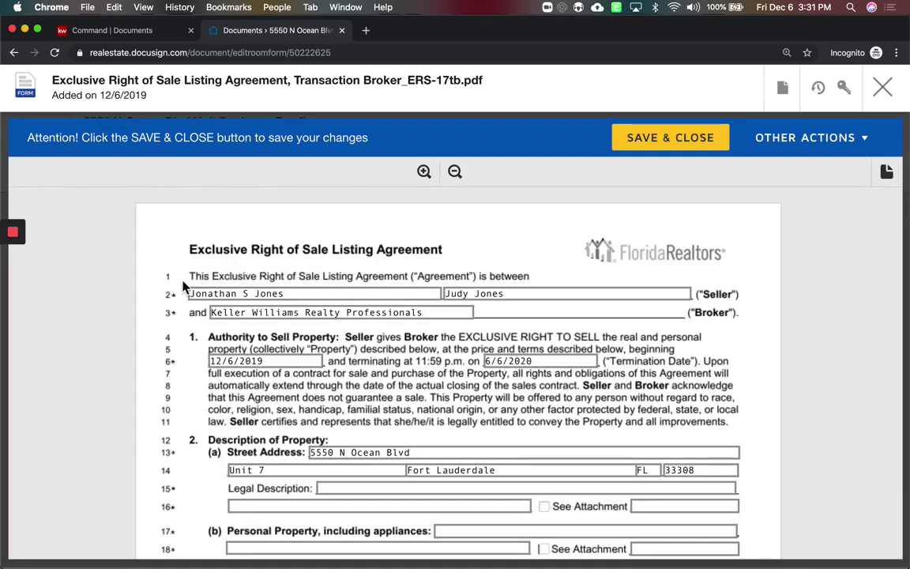
scroll(538, 361, "down", 10)
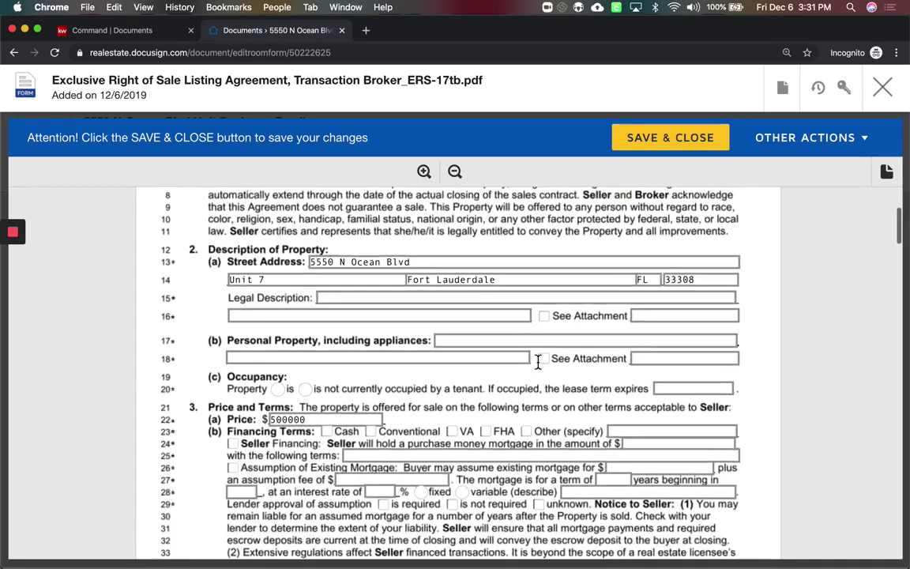
scroll(538, 361, "down", 2)
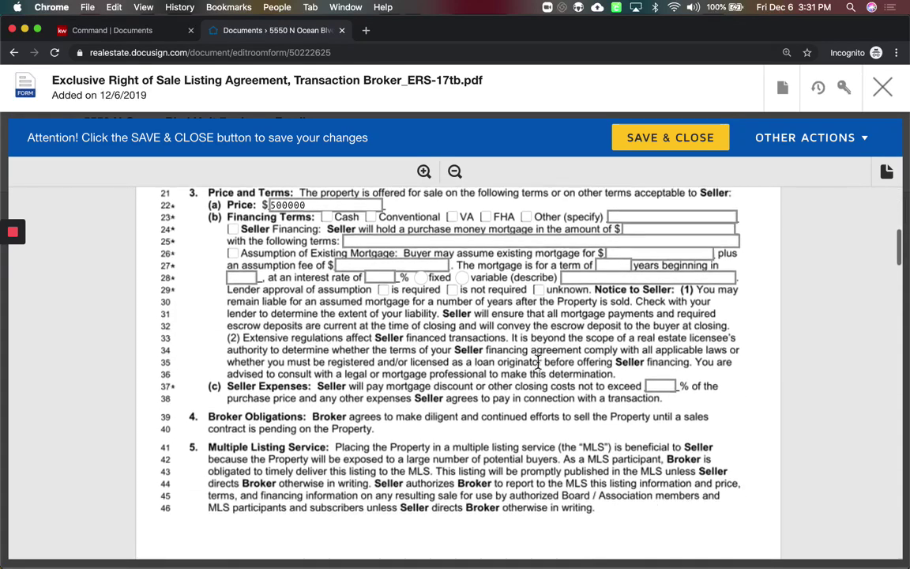
left_click(326, 216)
left_click(370, 216)
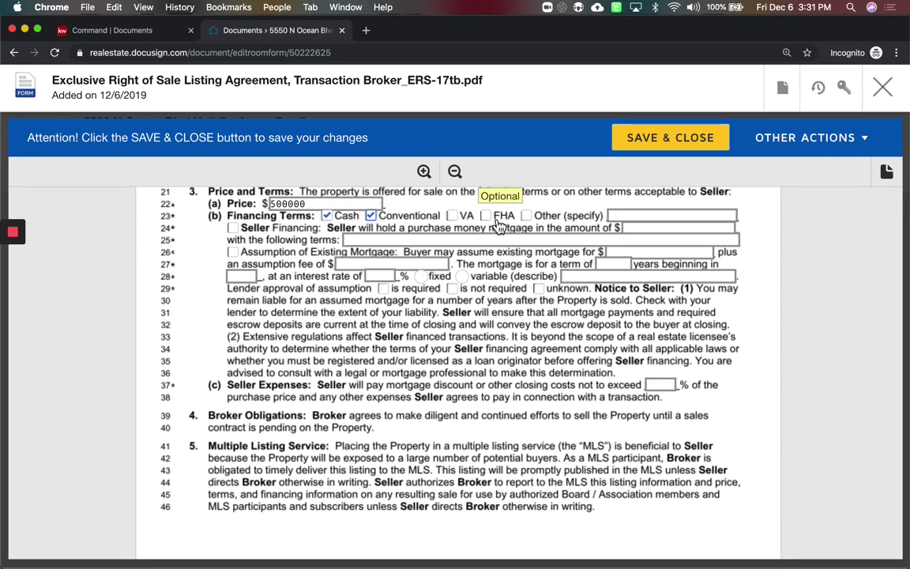
Enter a 6% plus $395.00 commission in paragraph 8(a)
scroll(317, 414, "down", 6)
scroll(317, 414, "down", 6)
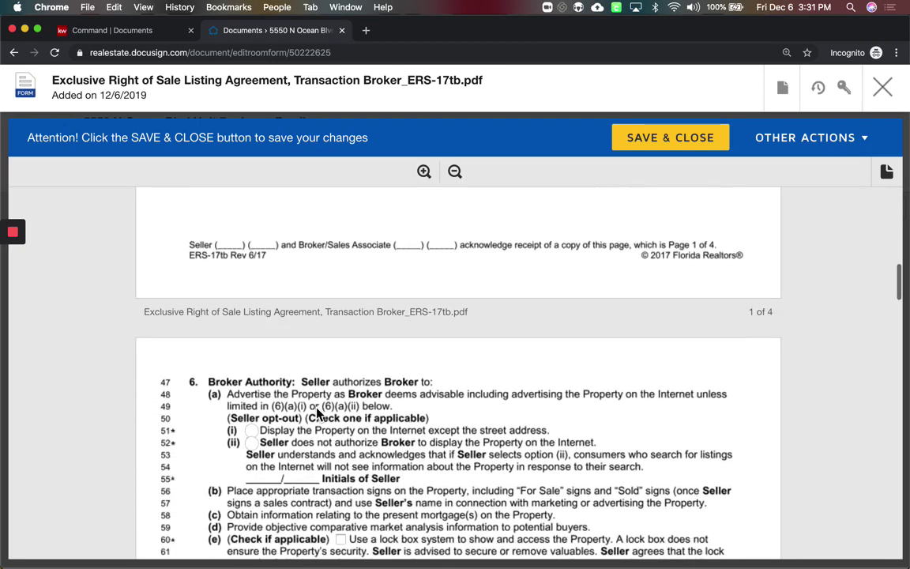
scroll(290, 447, "down", 4)
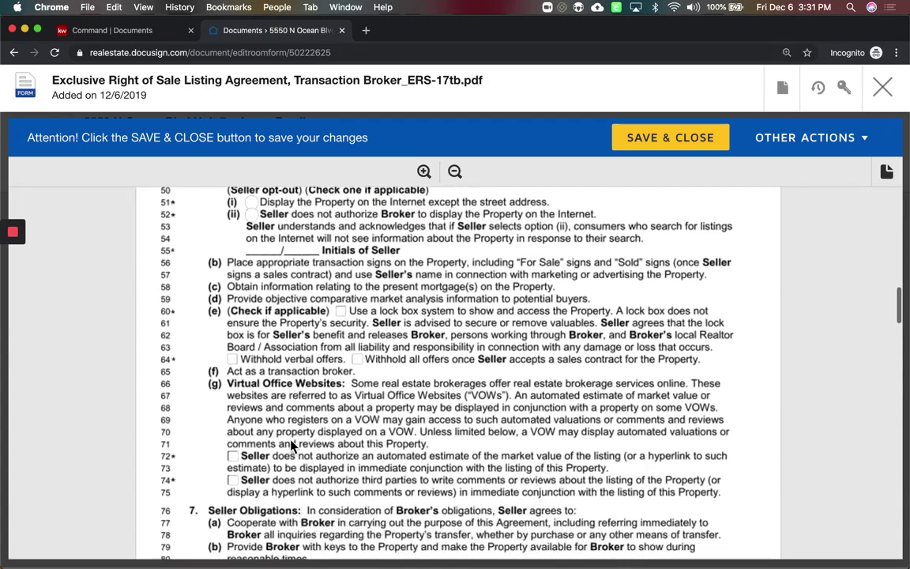
scroll(290, 447, "up", 10)
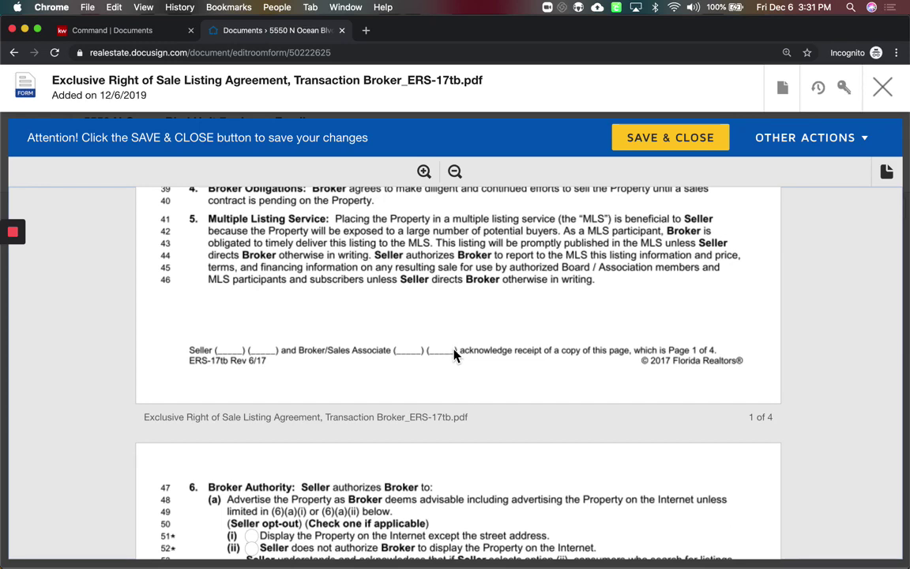
scroll(454, 355, "down", 7)
scroll(454, 355, "down", 2)
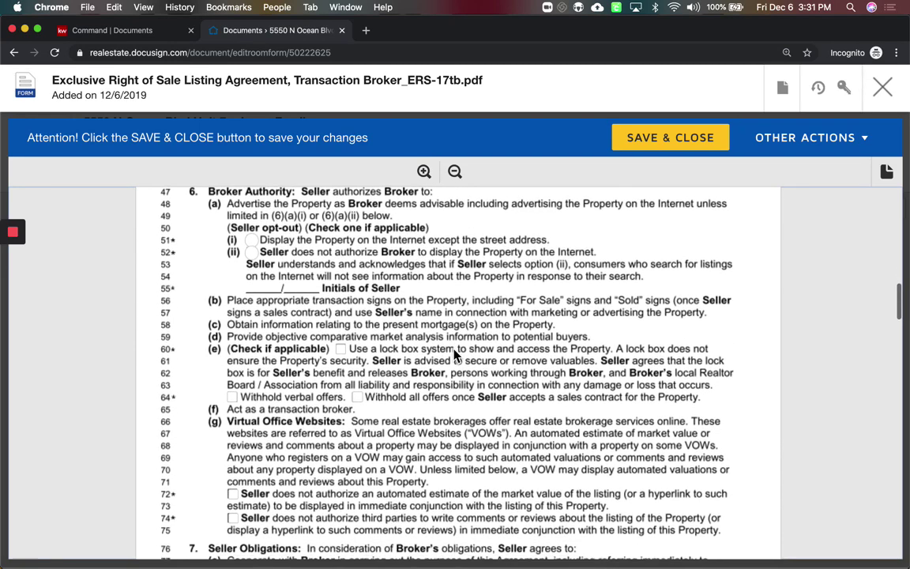
scroll(456, 355, "down", 3)
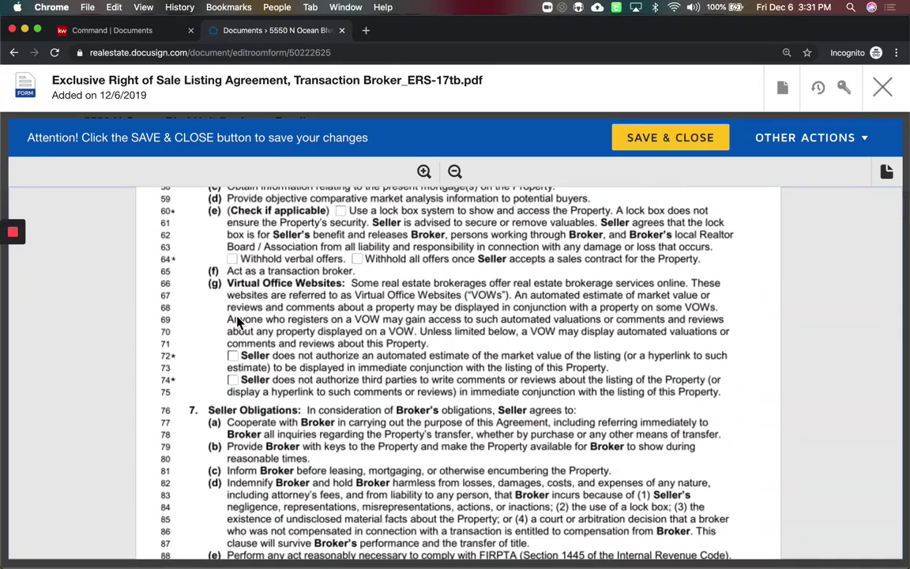
scroll(237, 347, "down", 6)
scroll(235, 353, "down", 5)
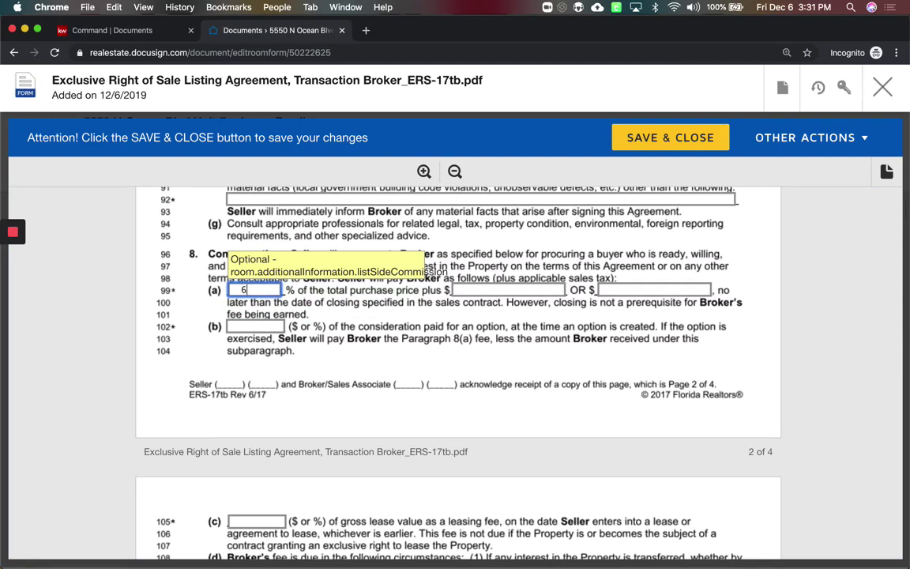
left_click(543, 292)
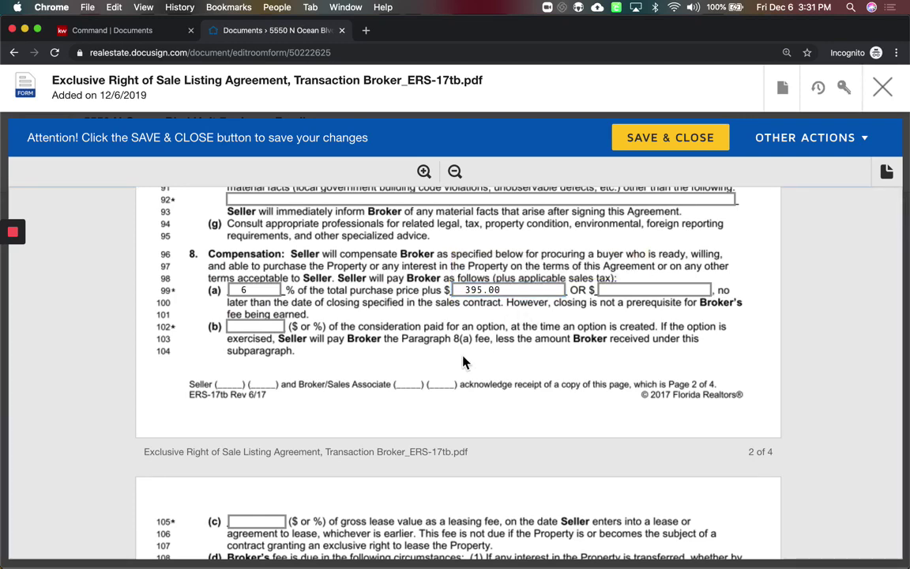
Tick email as the way the Seller's copy is returned on line 181
scroll(464, 360, "down", 9)
scroll(463, 360, "down", 9)
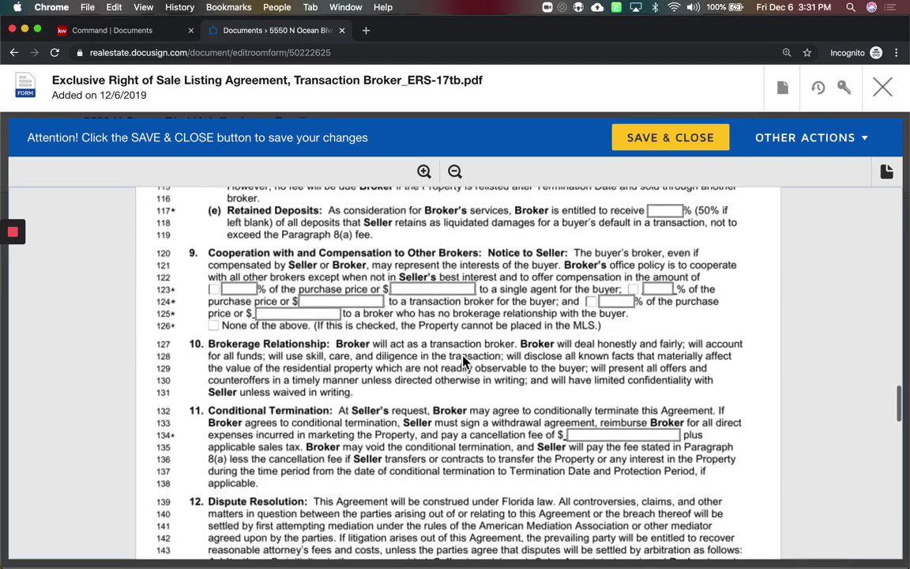
scroll(463, 360, "down", 20)
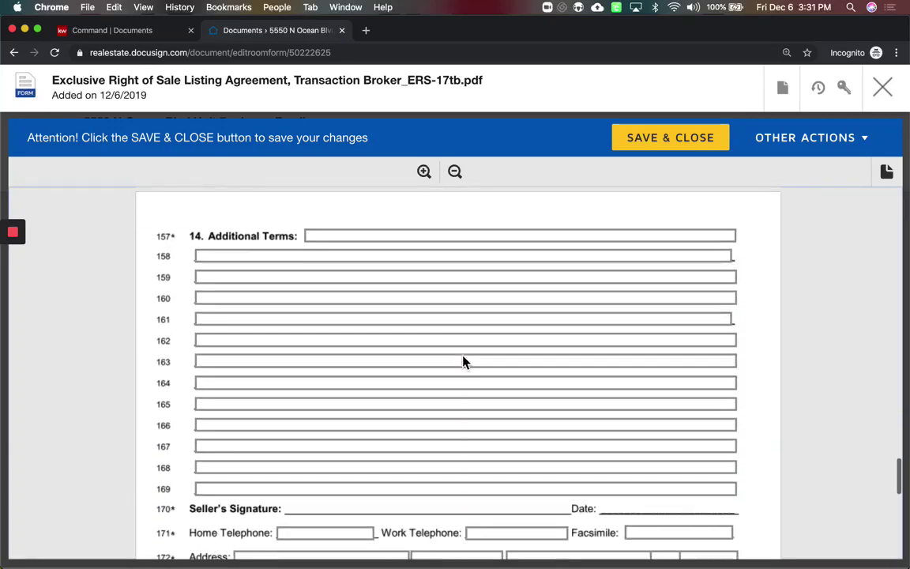
scroll(463, 360, "up", 6)
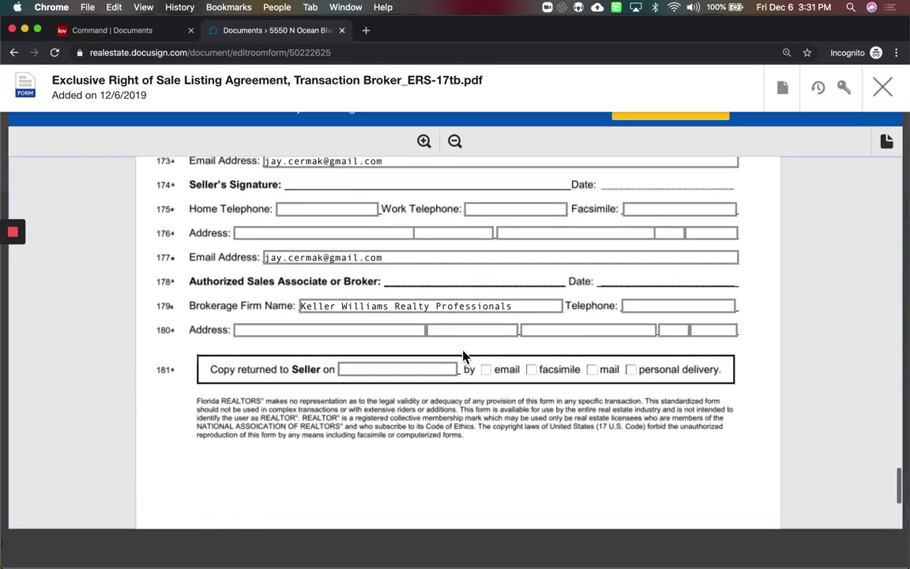
scroll(465, 356, "down", 2)
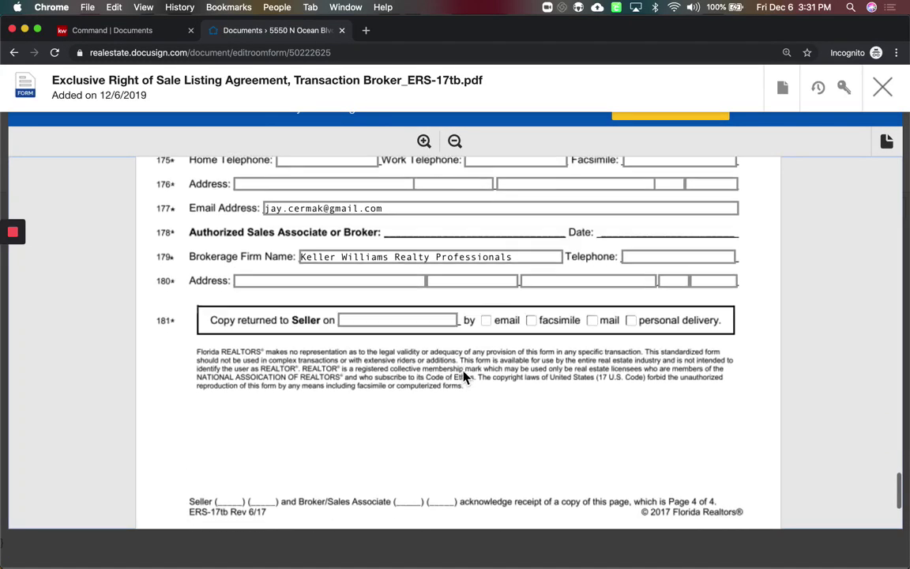
left_click(487, 318)
scroll(408, 340, "down", 5)
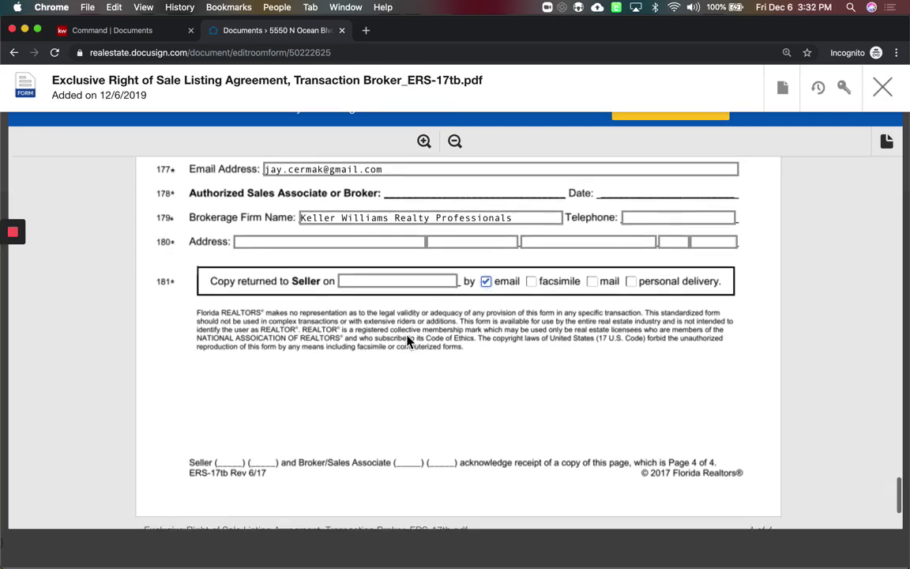
scroll(408, 342, "up", 20)
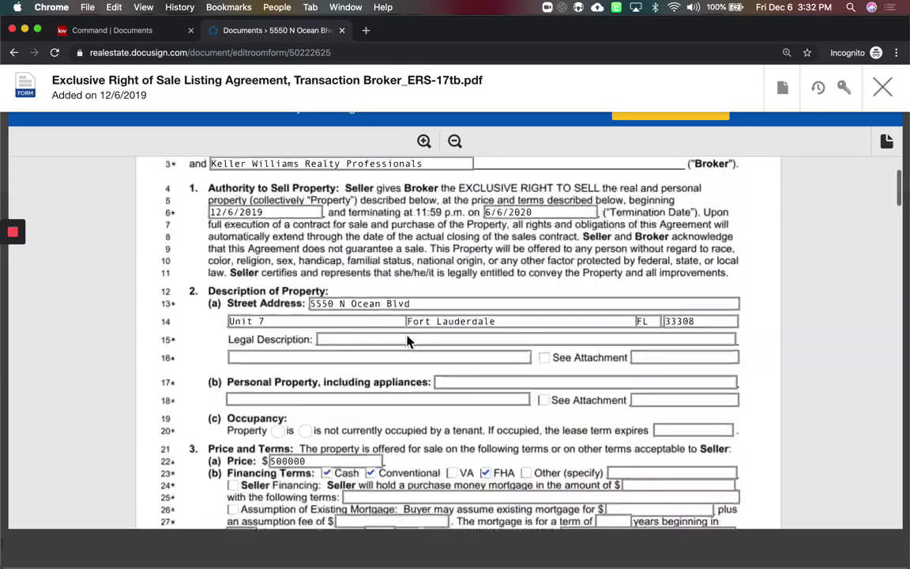
Save the listing agreement, then look through the Sellers Property Disclosure and close it unchanged
left_click(671, 118)
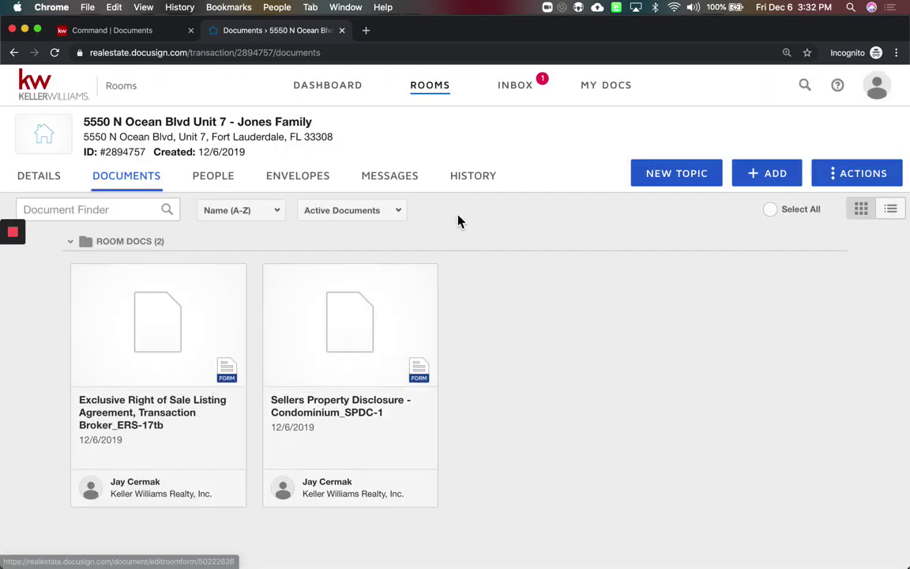
left_click(366, 324)
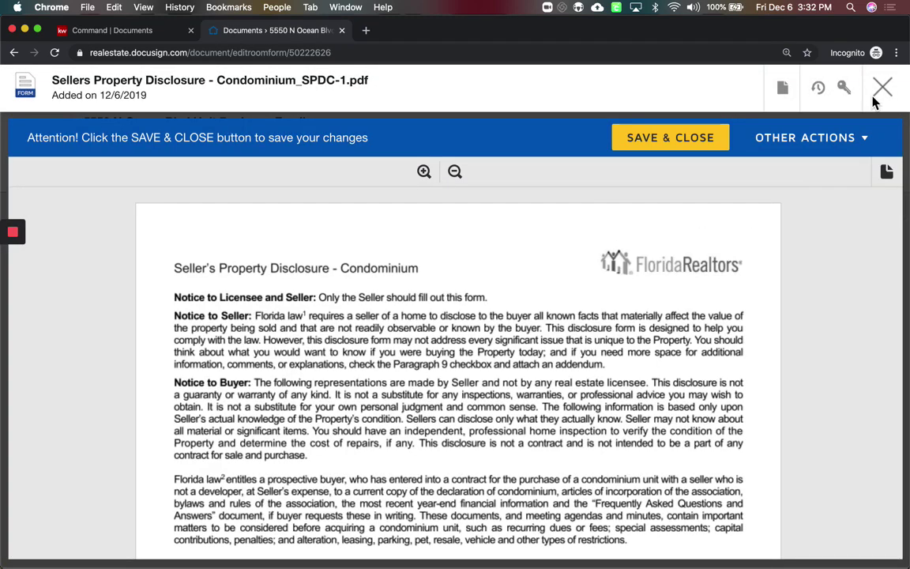
scroll(623, 359, "down", 15)
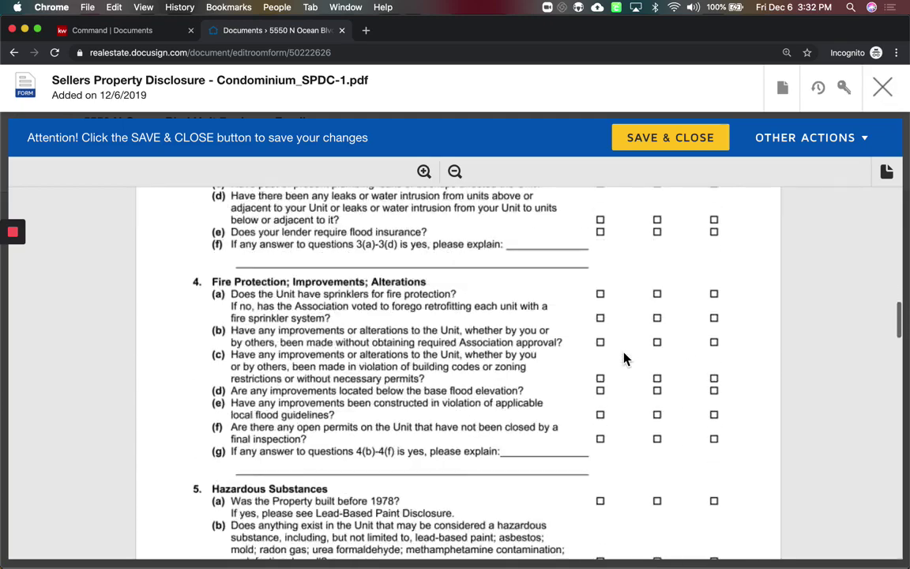
scroll(623, 360, "down", 20)
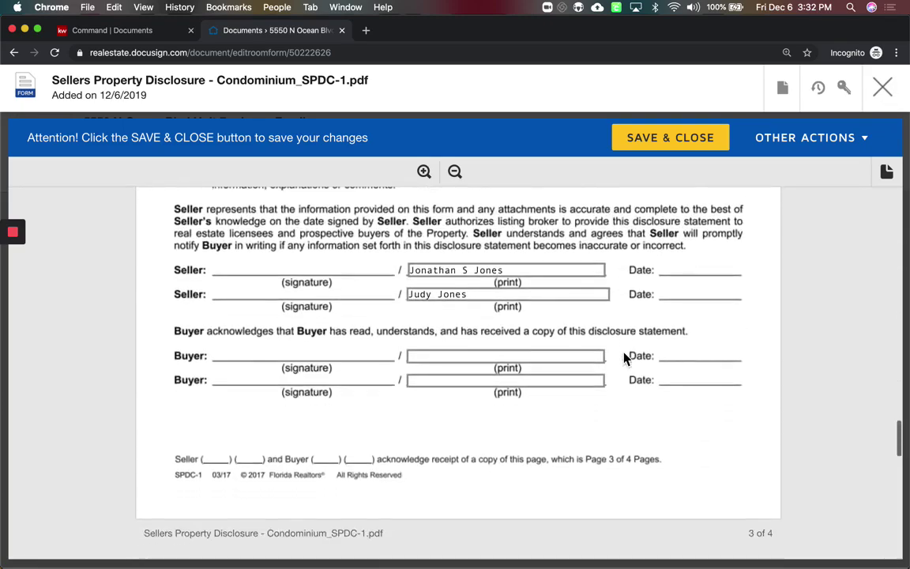
scroll(623, 360, "down", 4)
scroll(623, 359, "up", 5)
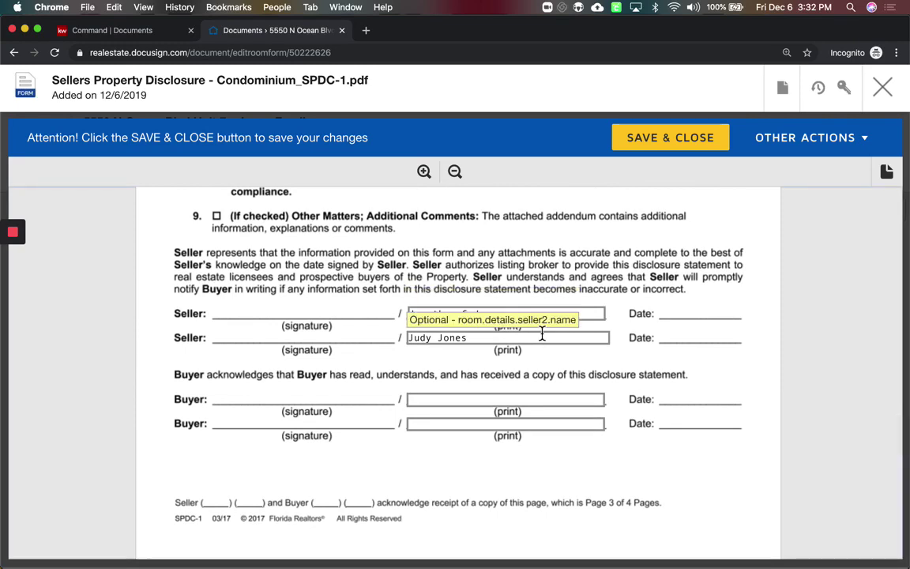
scroll(501, 336, "down", 4)
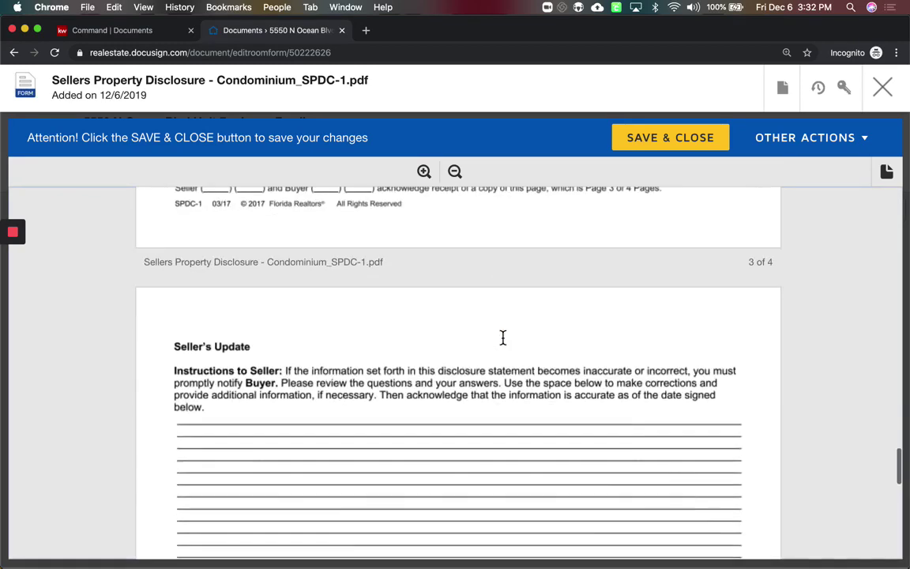
scroll(502, 337, "down", 10)
scroll(510, 370, "up", 10)
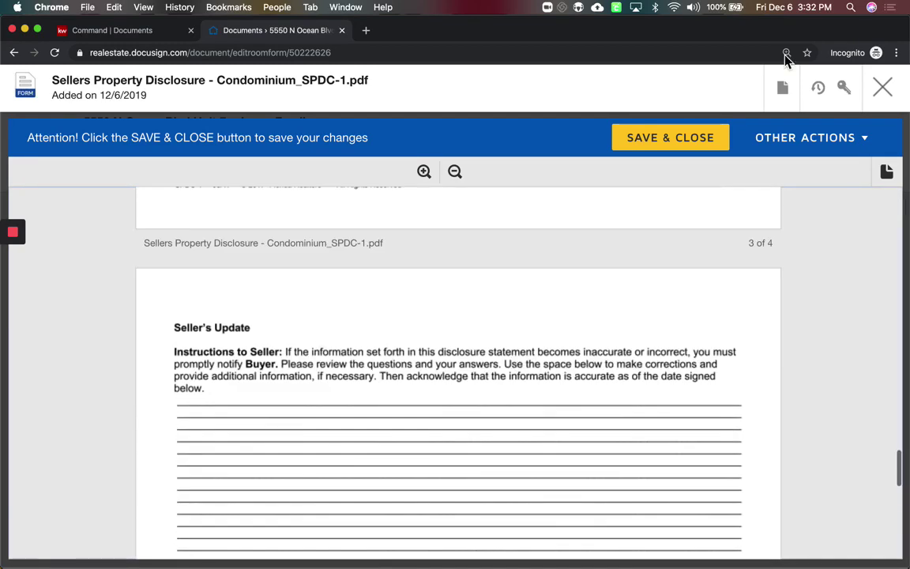
left_click(890, 95)
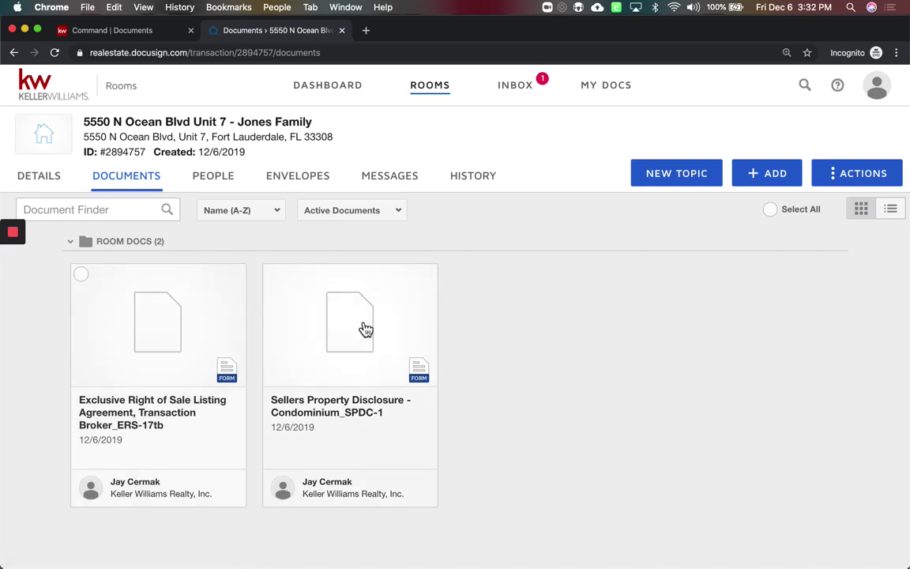
Select both listing documents for emailing, then cancel the Email Document(s) dialog without sending
left_click(82, 275)
left_click(273, 278)
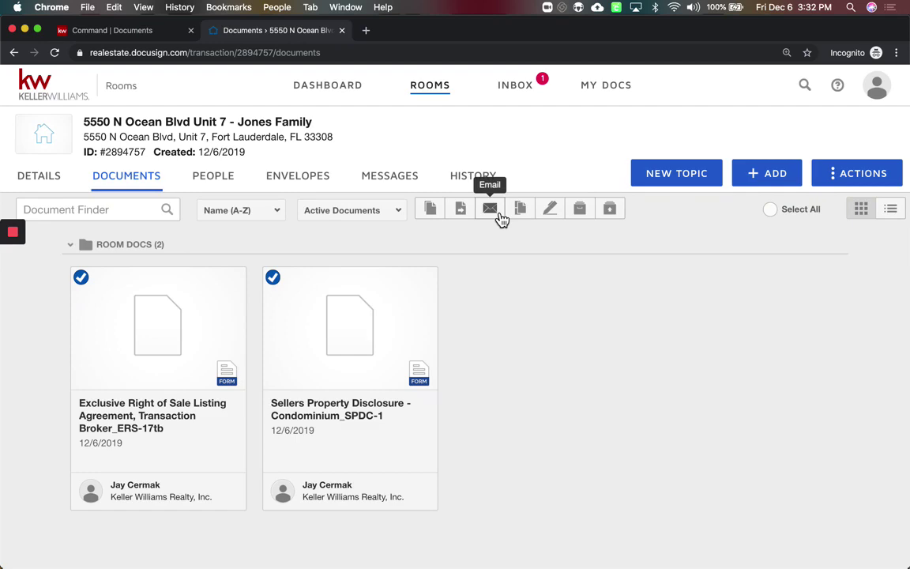
left_click(490, 208)
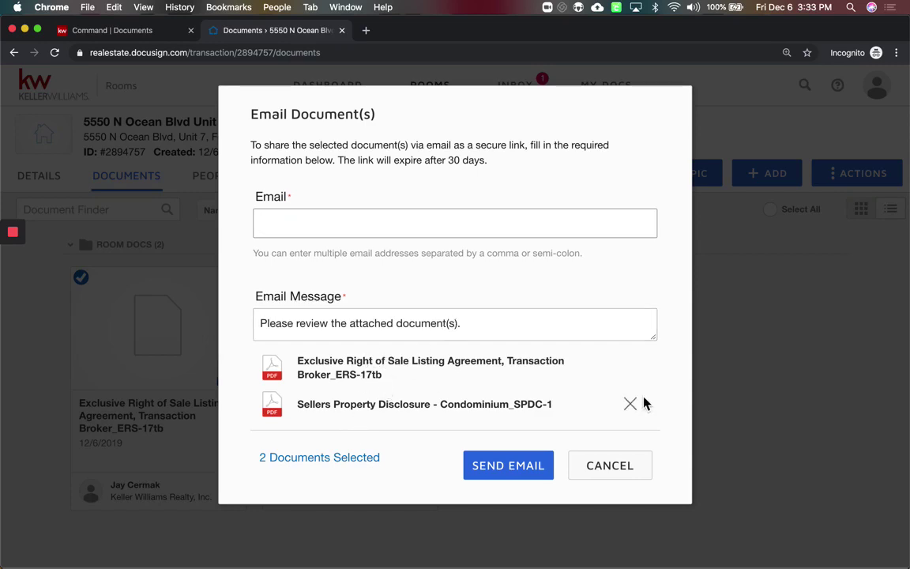
left_click(607, 474)
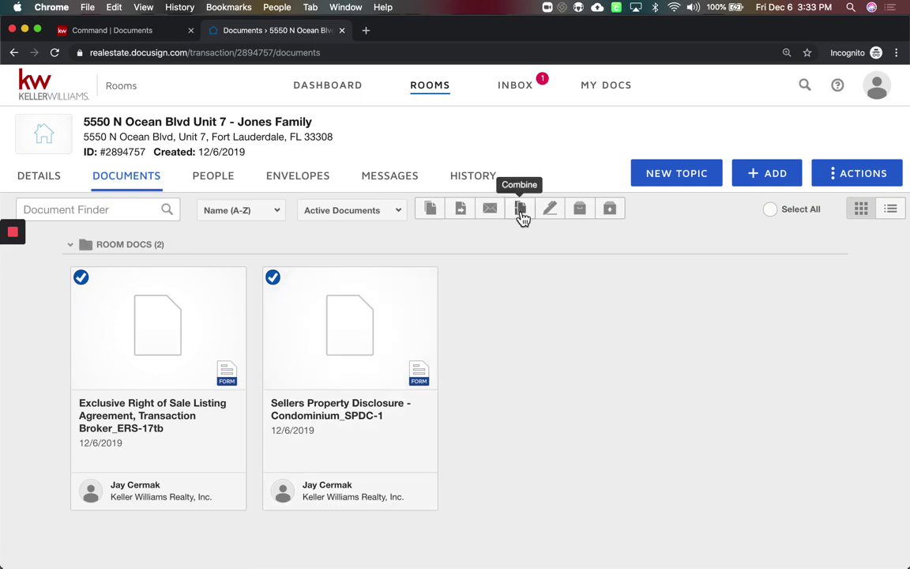
Check the document actions and Active Documents filter, then create a DocuSign envelope from both documents
right_click(393, 316)
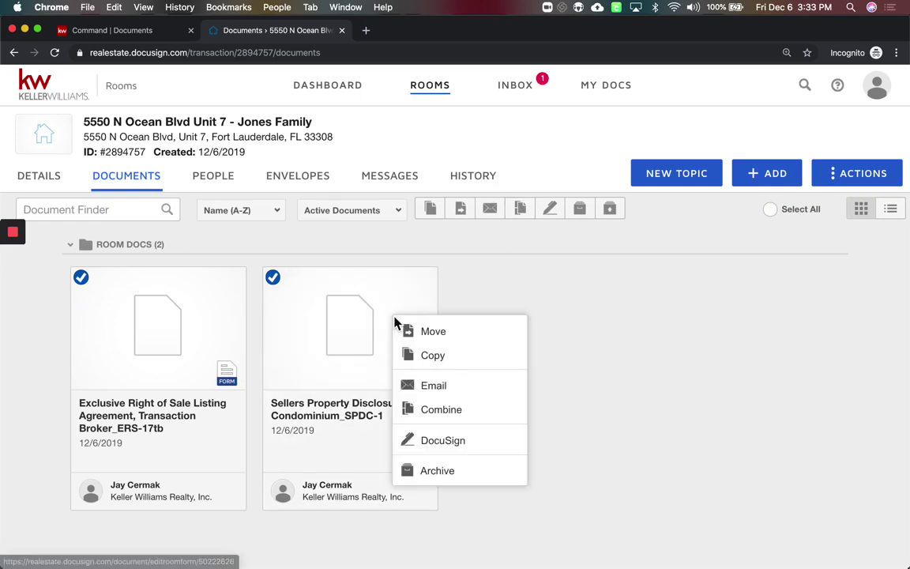
left_click(604, 355)
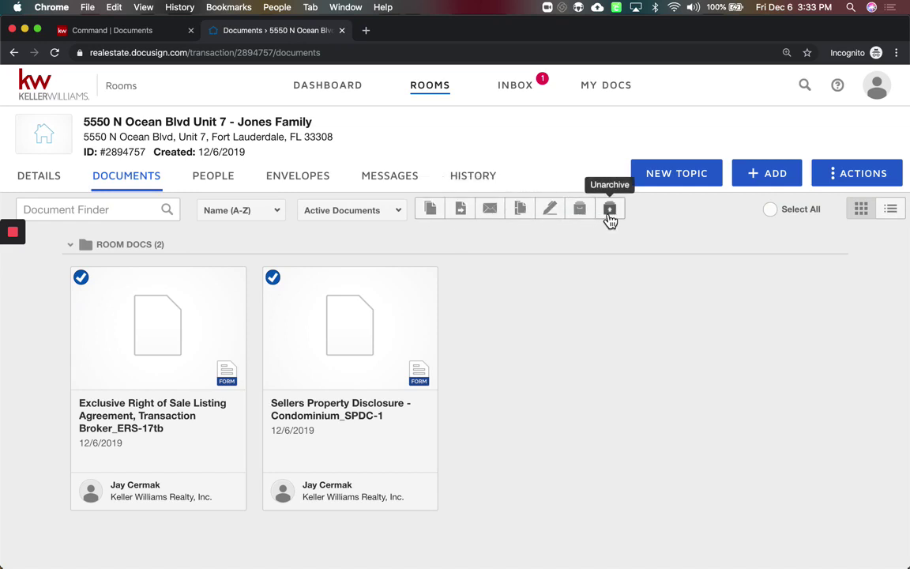
left_click(385, 212)
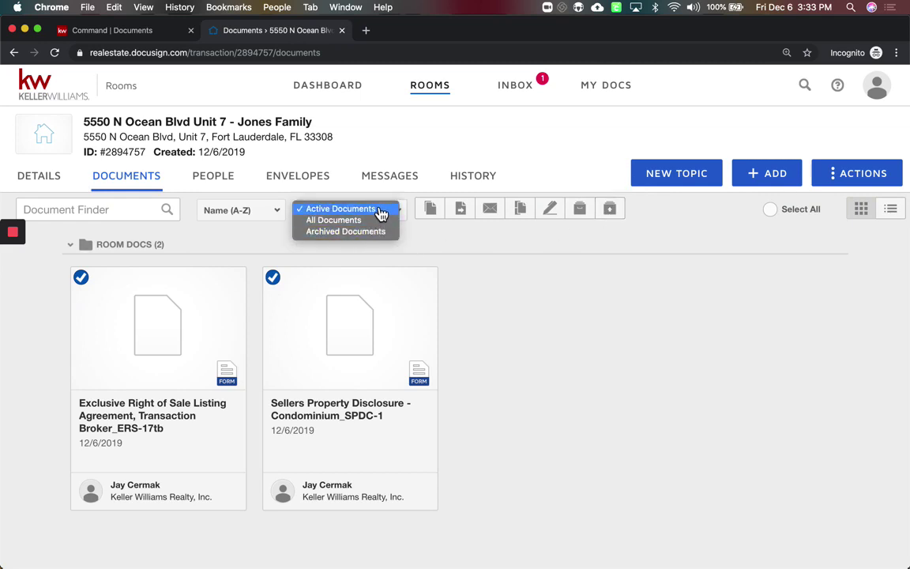
left_click(500, 247)
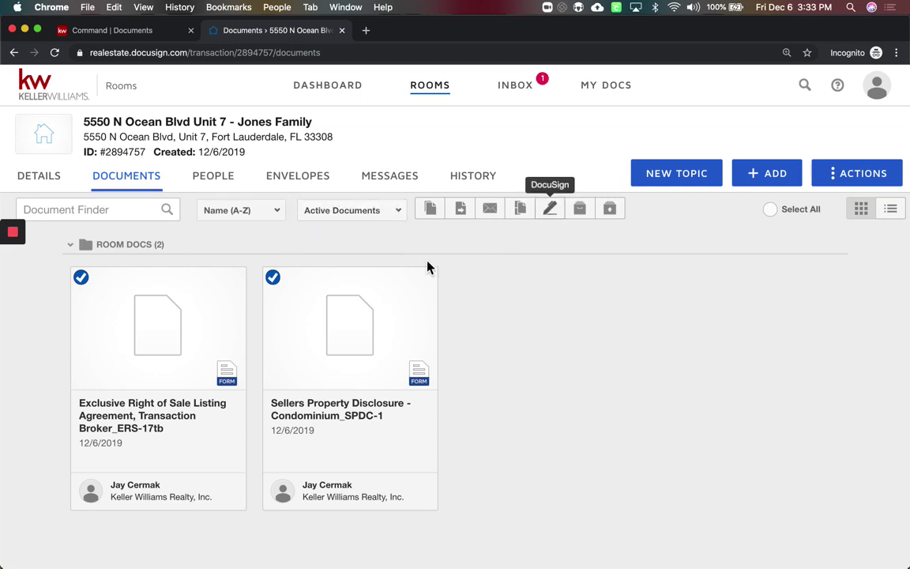
left_click(551, 208)
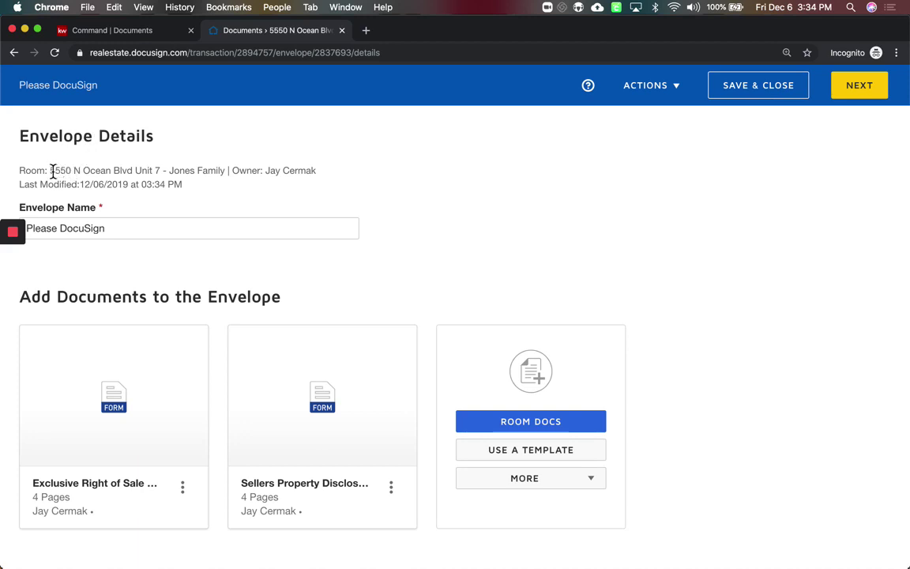
left_click_drag(50, 171, 162, 171)
key("super+c")
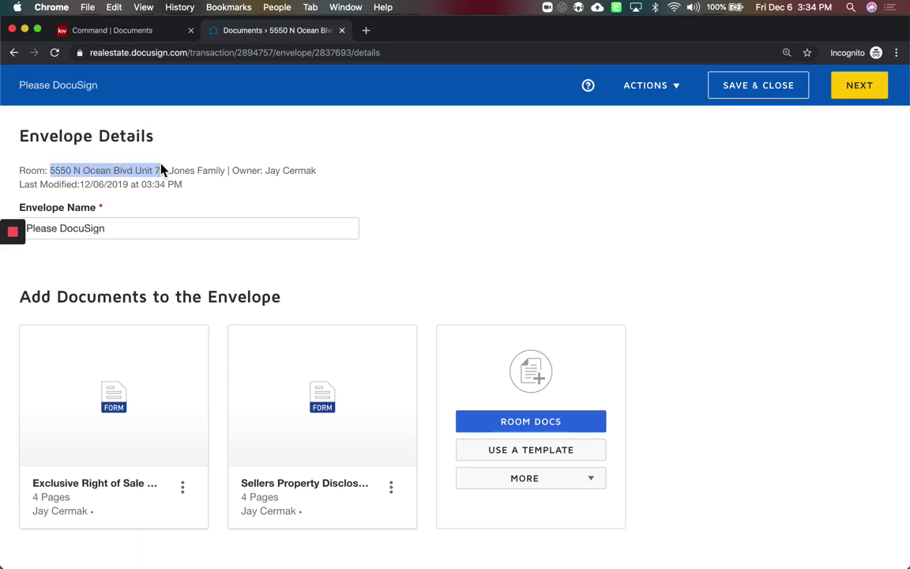
left_click(142, 227)
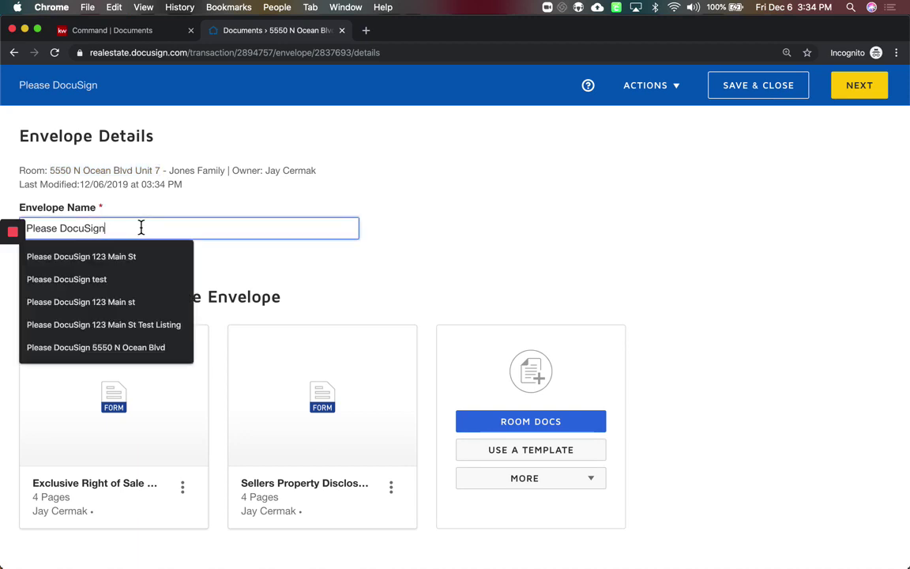
key("super+a")
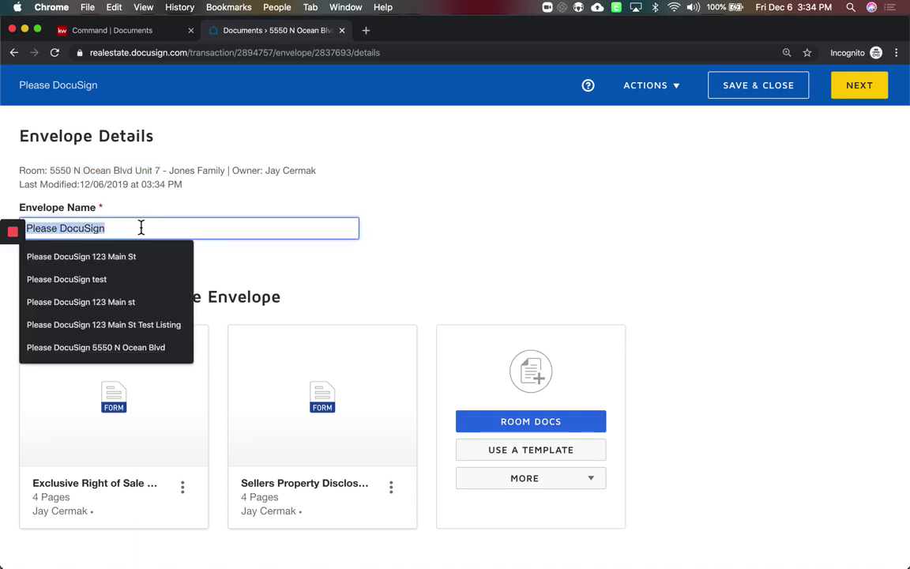
key("super+v")
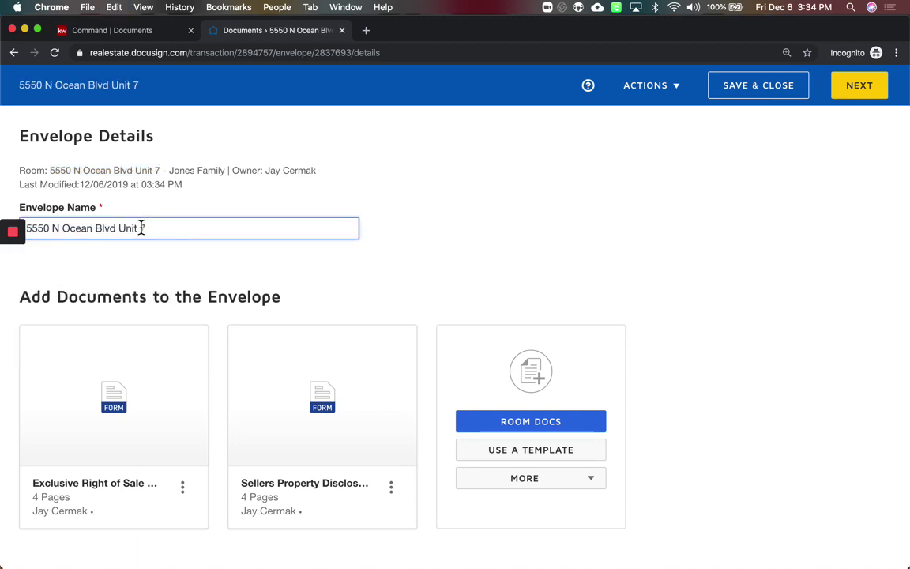
type("- Listing Paperwork & ")
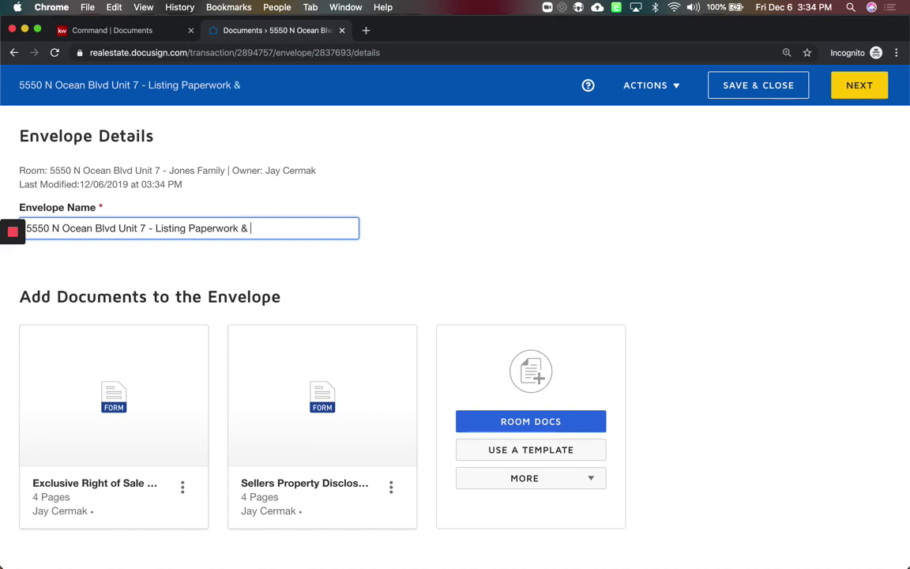
type("Seller Disclso")
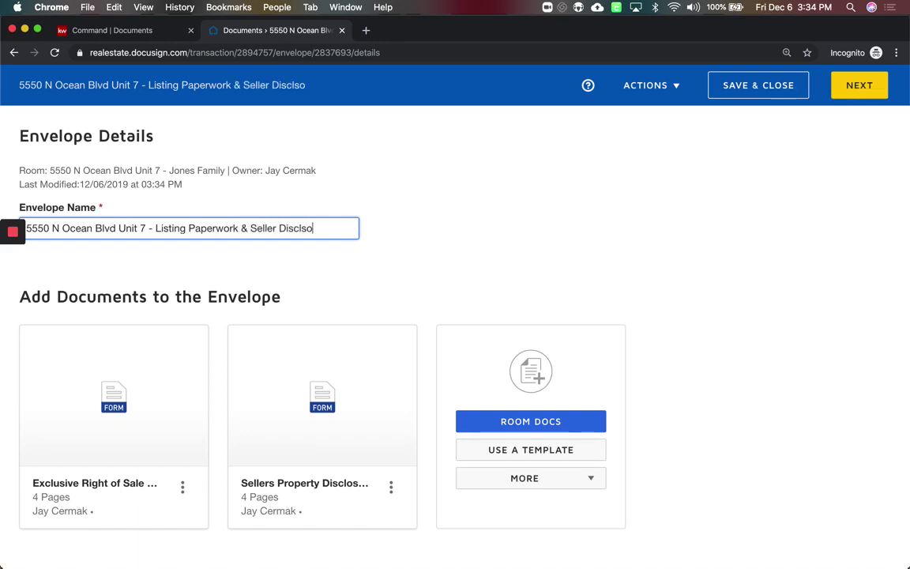
key("BackSpace")
key("BackSpace")
type("osure")
triple_click(102, 234)
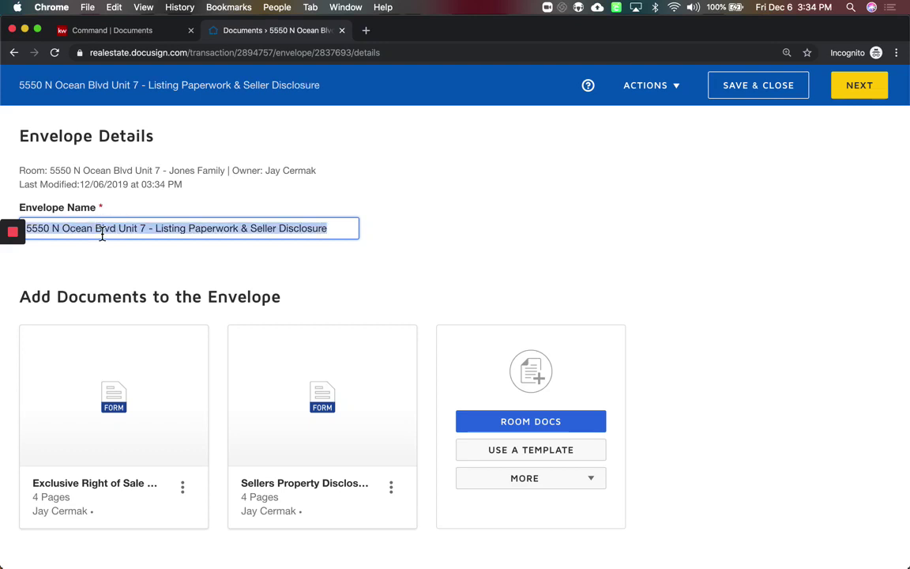
left_click(335, 252)
scroll(336, 253, "down", 5)
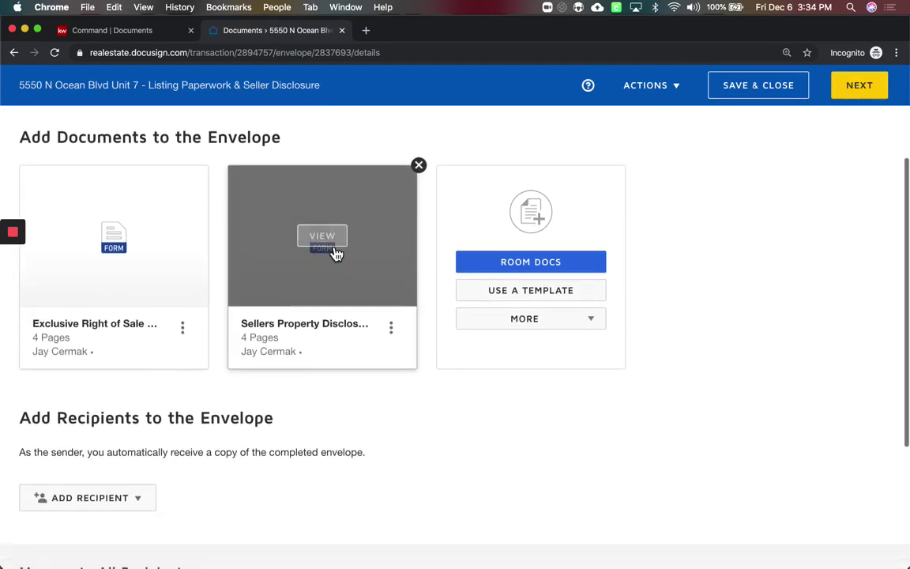
left_click(101, 240)
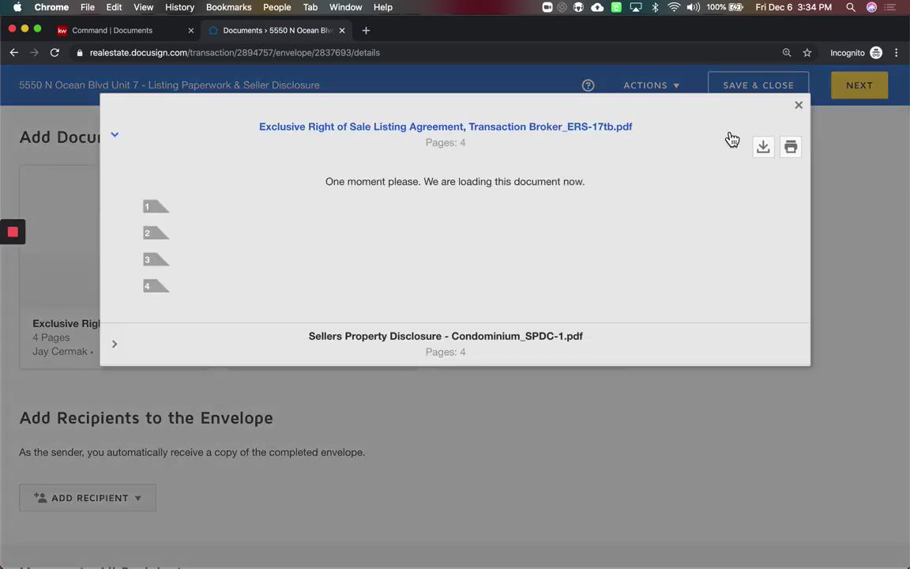
scroll(581, 299, "down", 15)
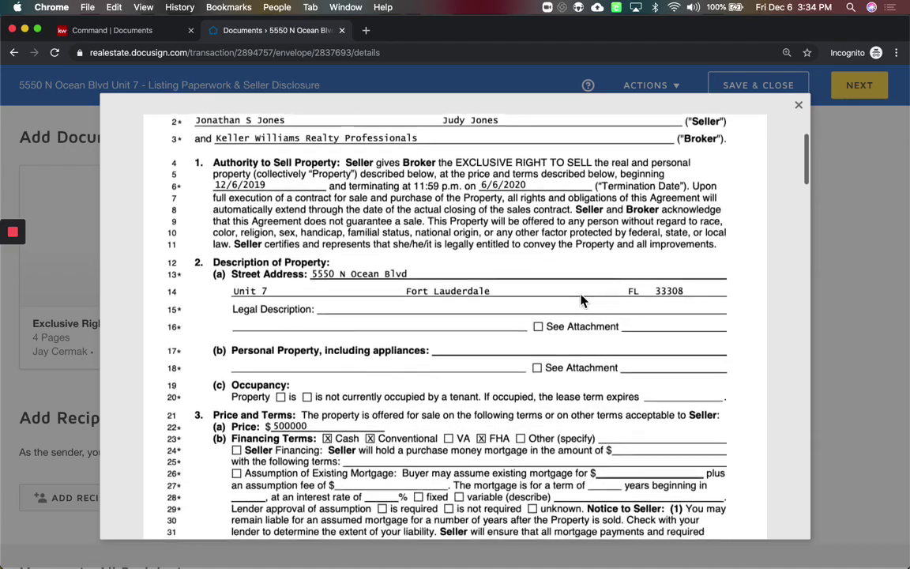
scroll(582, 299, "up", 5)
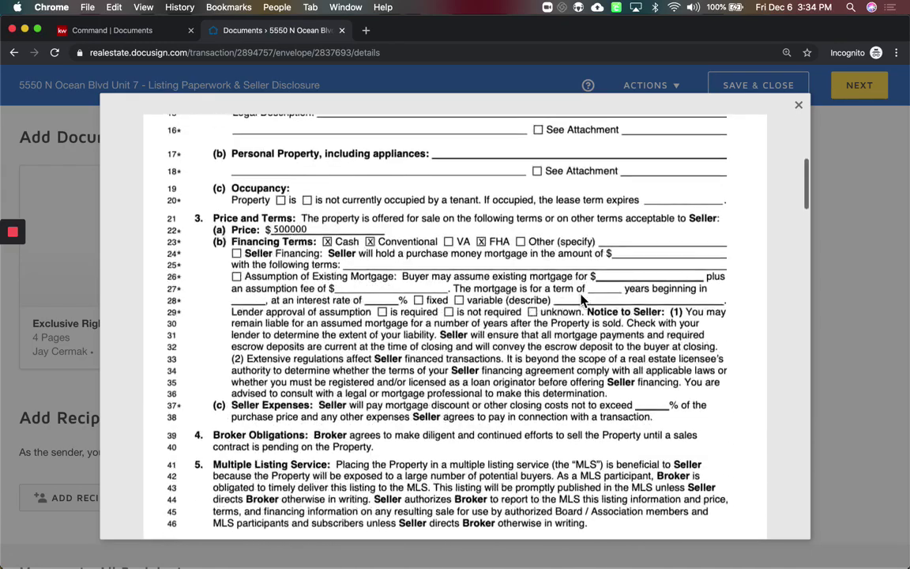
scroll(582, 299, "down", 10)
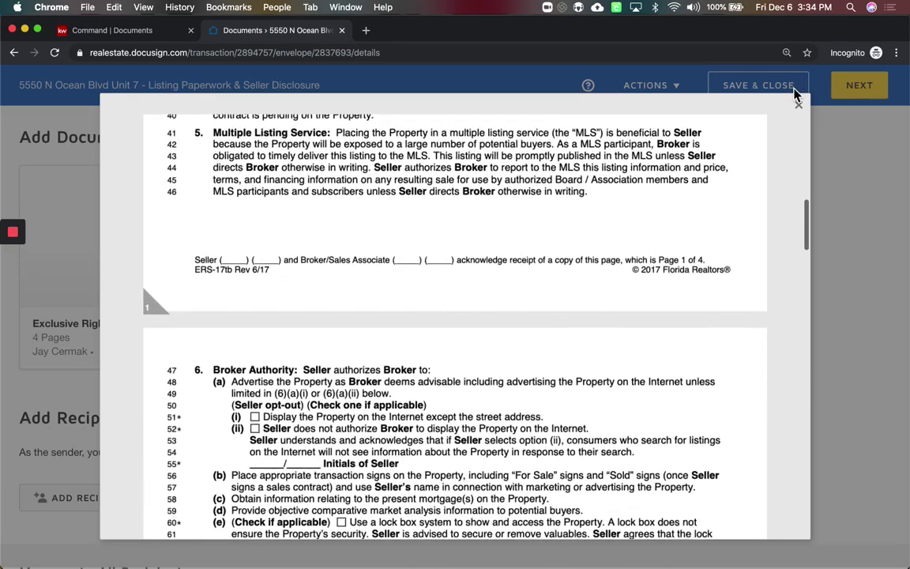
left_click(798, 104)
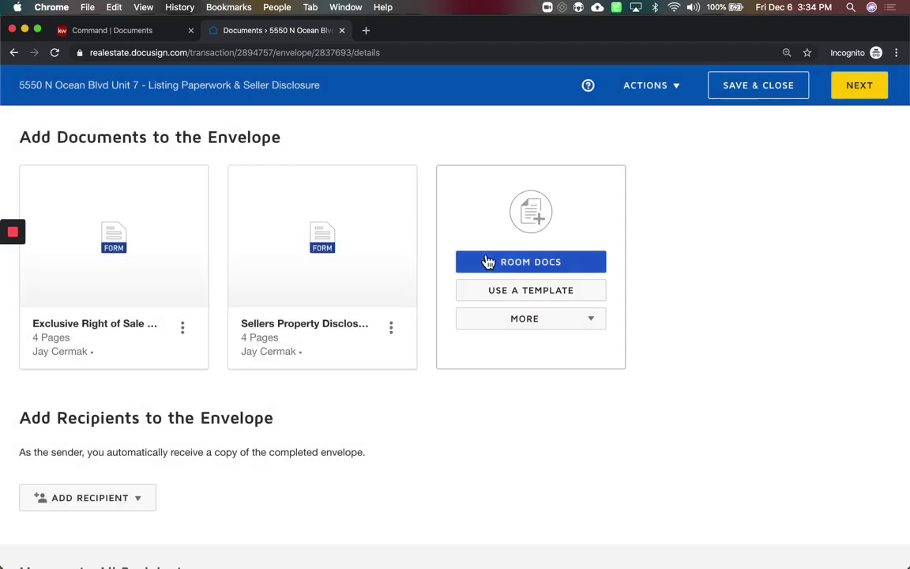
left_click(531, 261)
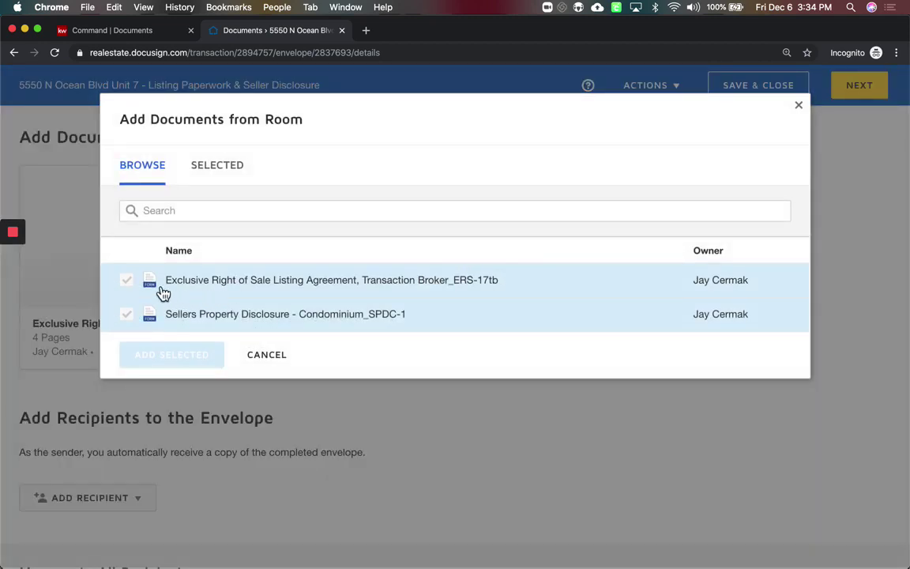
left_click(270, 357)
left_click(552, 320)
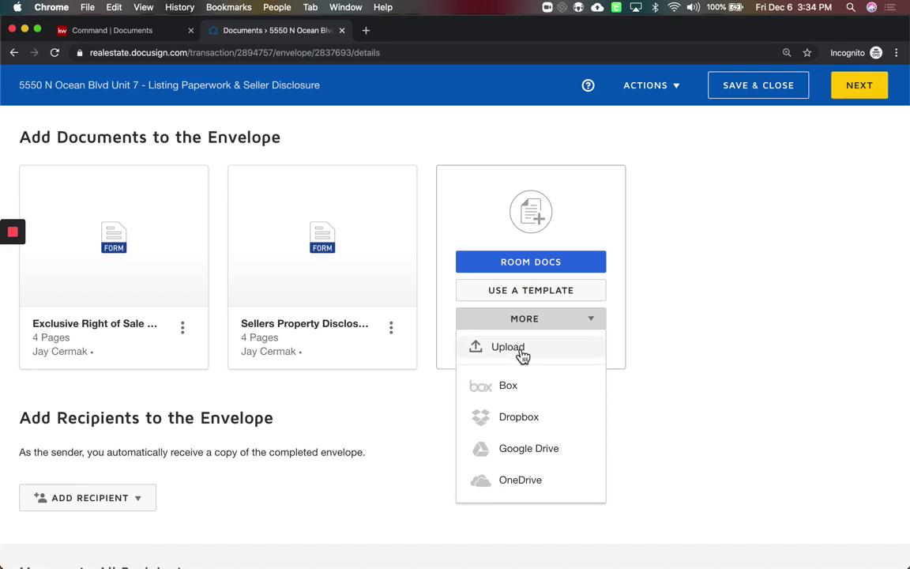
left_click(669, 390)
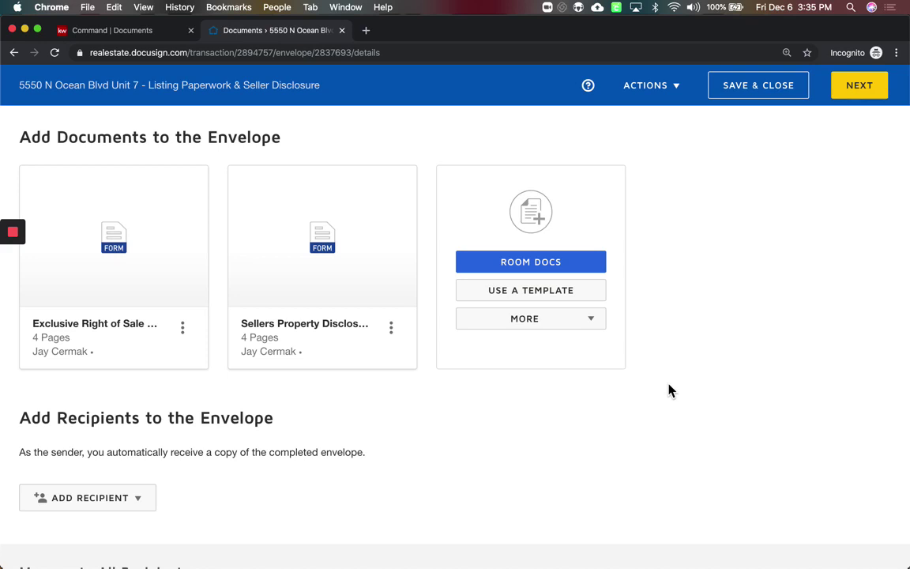
Add the KWFTL Title Alliance ABA Disclosure template from Shared with Me to the envelope
left_click(542, 295)
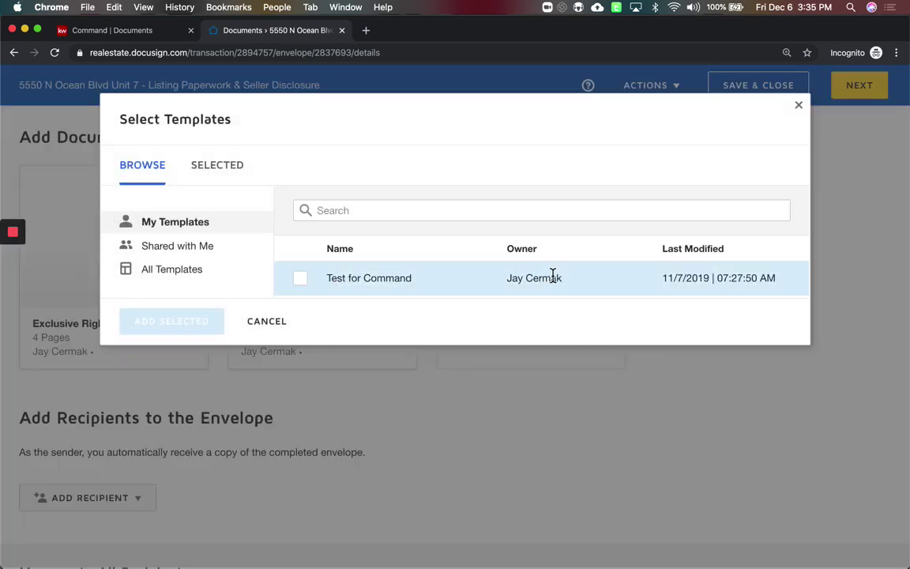
left_click(219, 248)
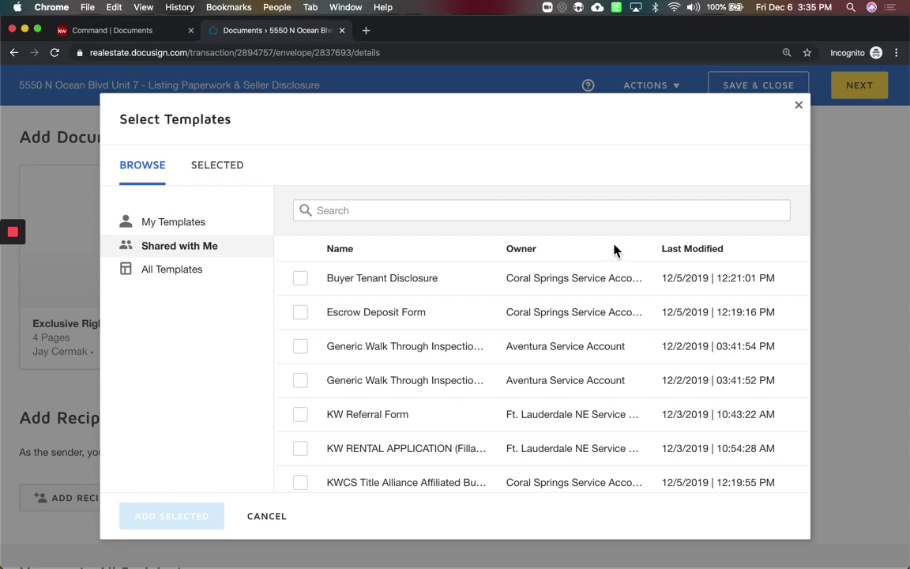
scroll(532, 371, "down", 5)
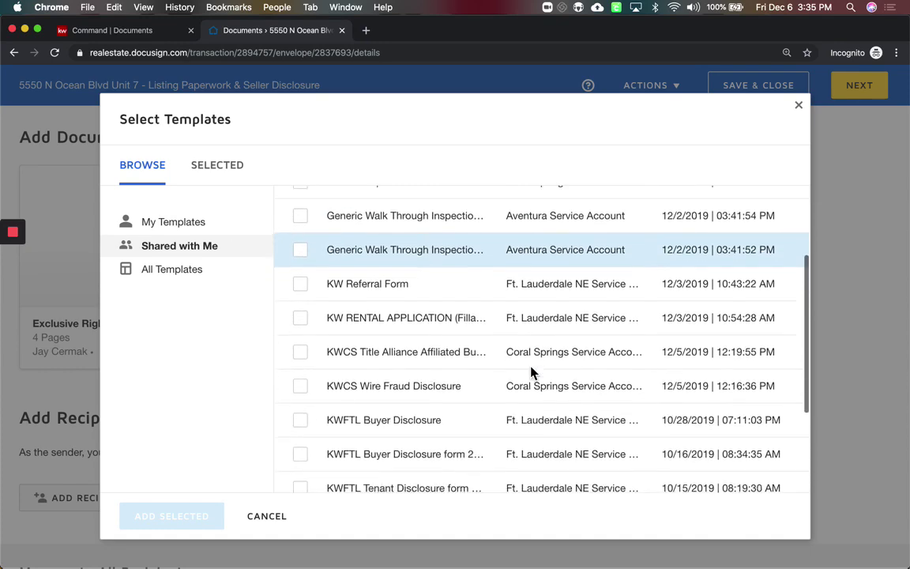
scroll(532, 370, "down", 2)
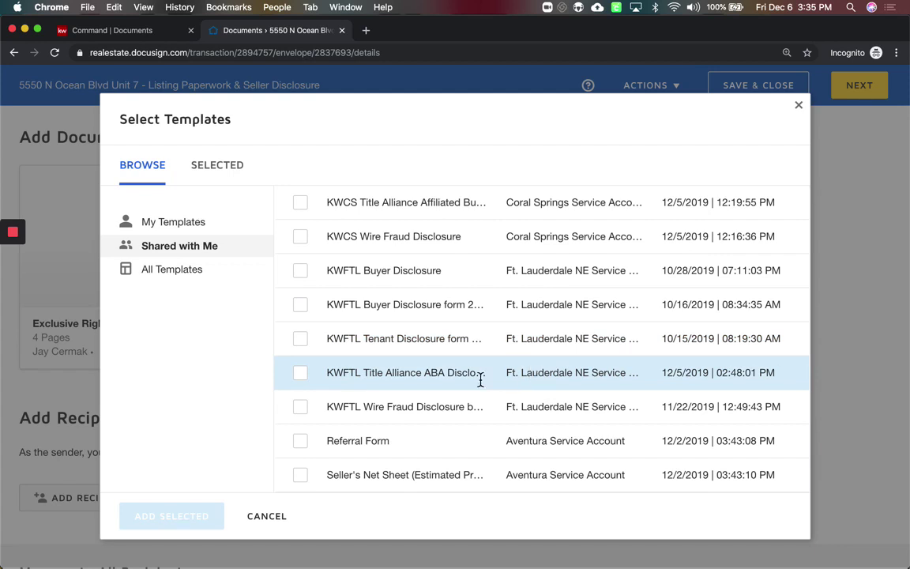
left_click(301, 374)
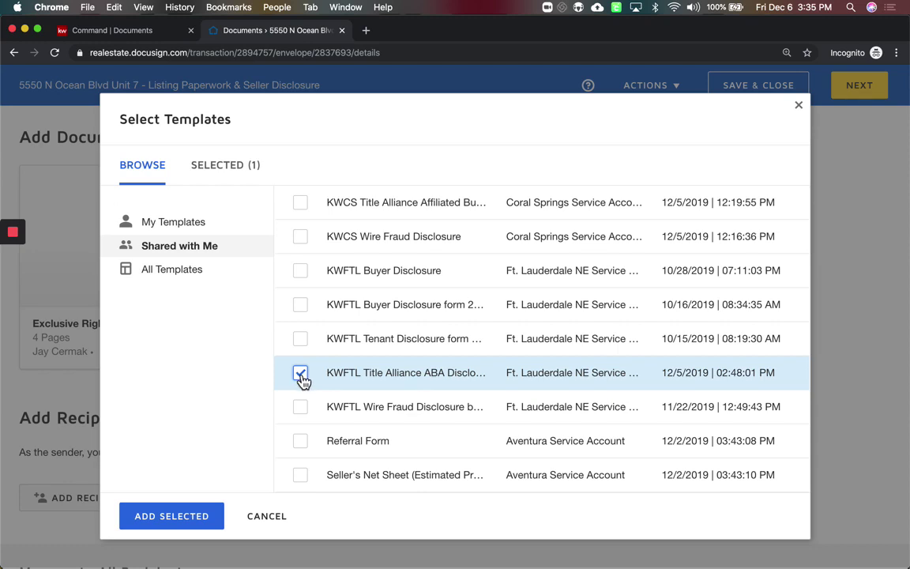
left_click(202, 516)
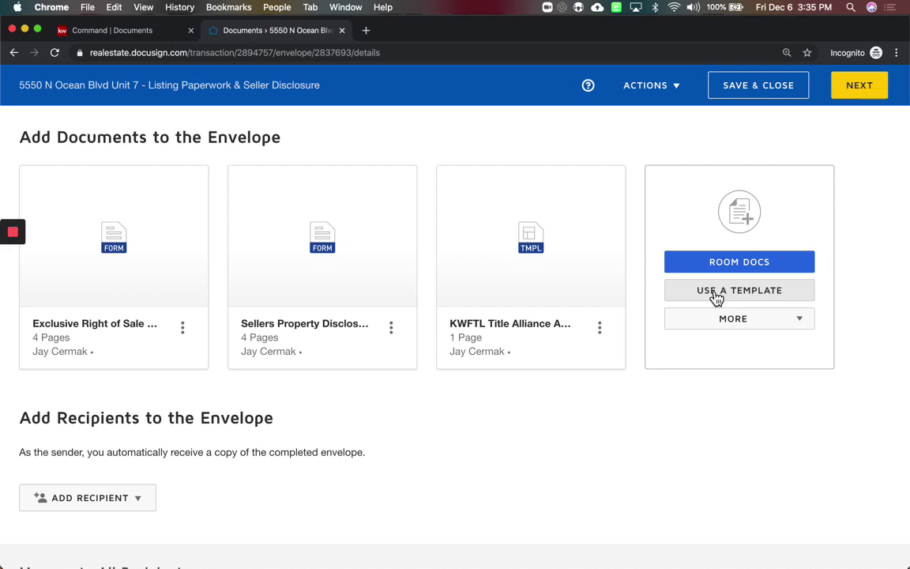
Show the ADD RECIPIENT options under Add Recipients to the Envelope
scroll(463, 356, "down", 3)
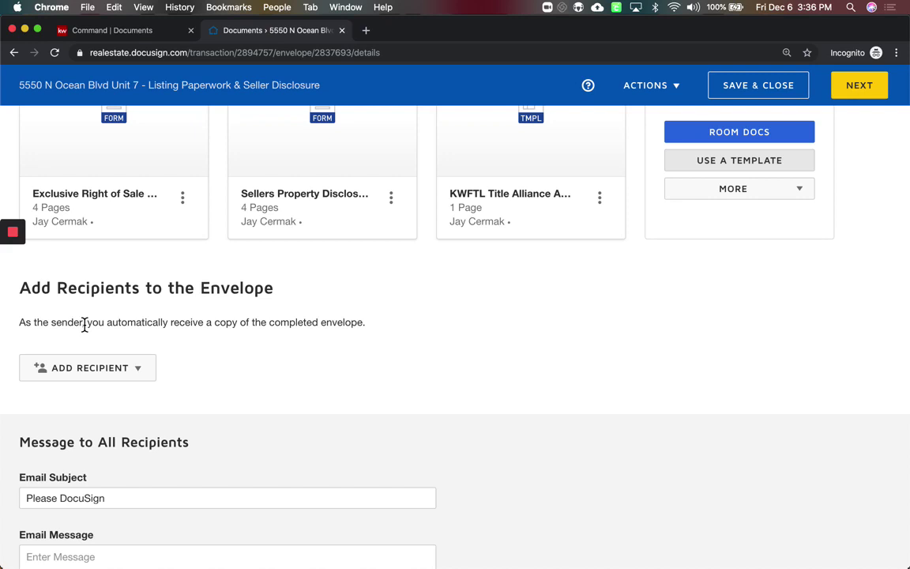
left_click(144, 381)
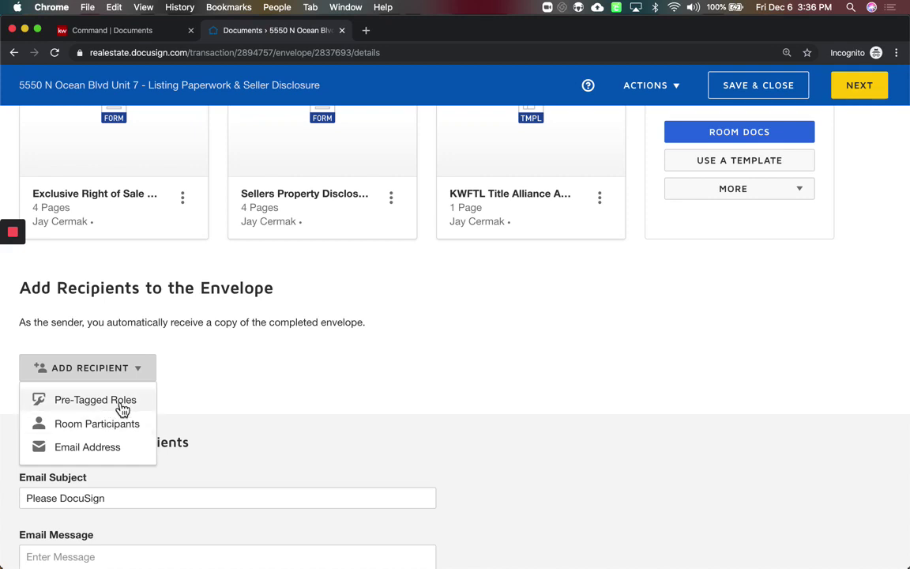
From Pre-Tagged Roles, assign room contacts to Seller One, Seller Two and Listing Sales Associate
left_click(124, 407)
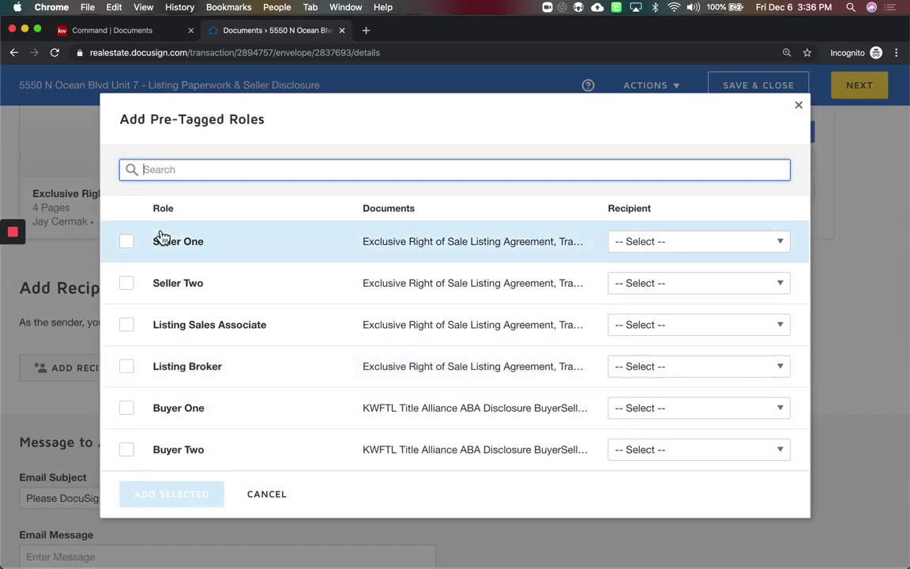
left_click(669, 244)
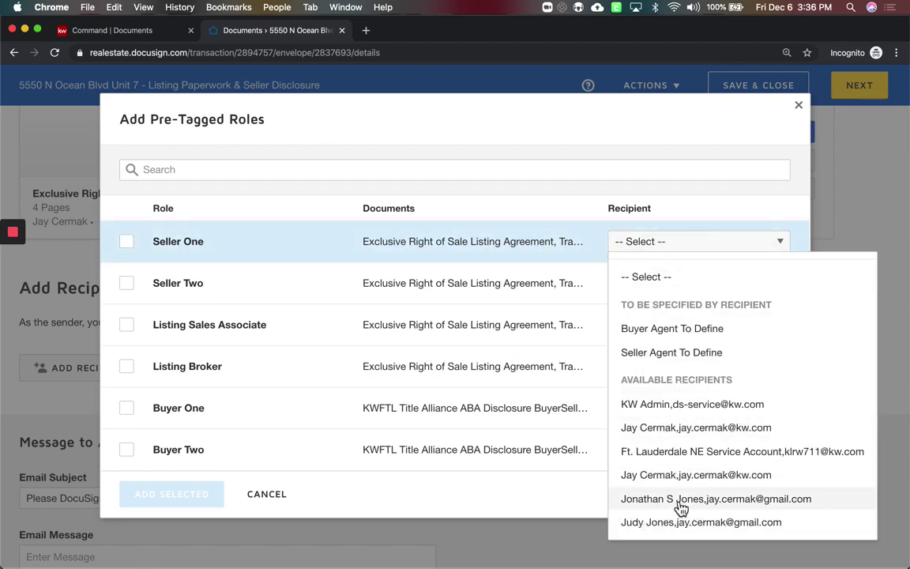
left_click(680, 500)
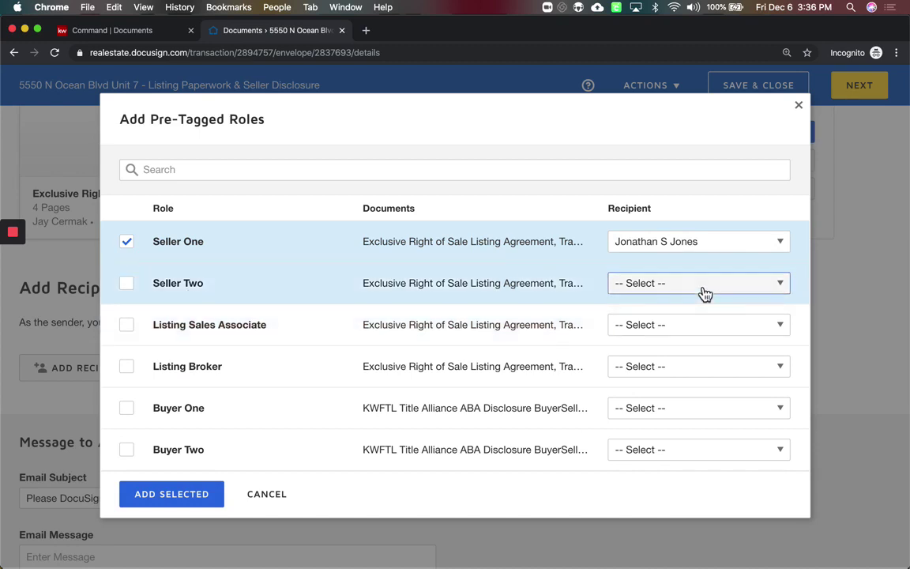
left_click(705, 293)
scroll(640, 498, "down", 1)
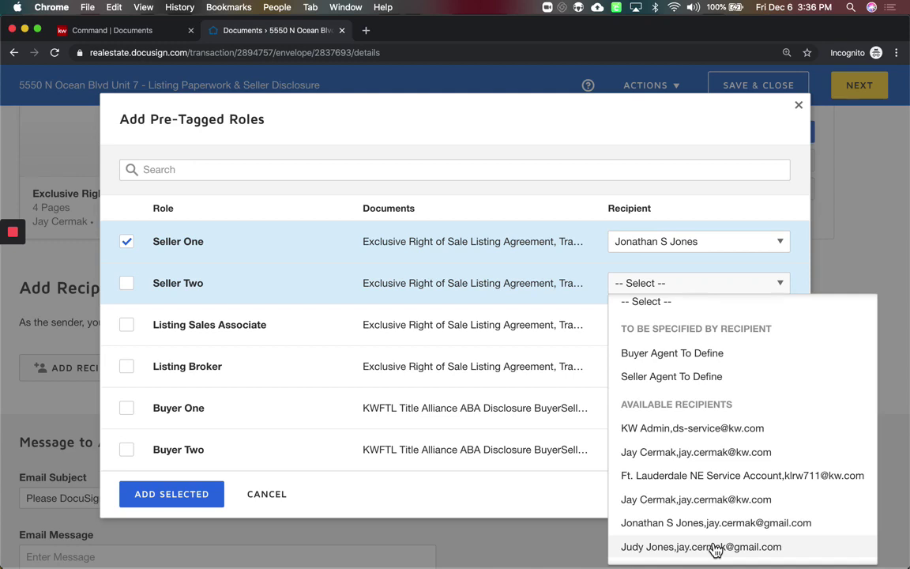
left_click(714, 547)
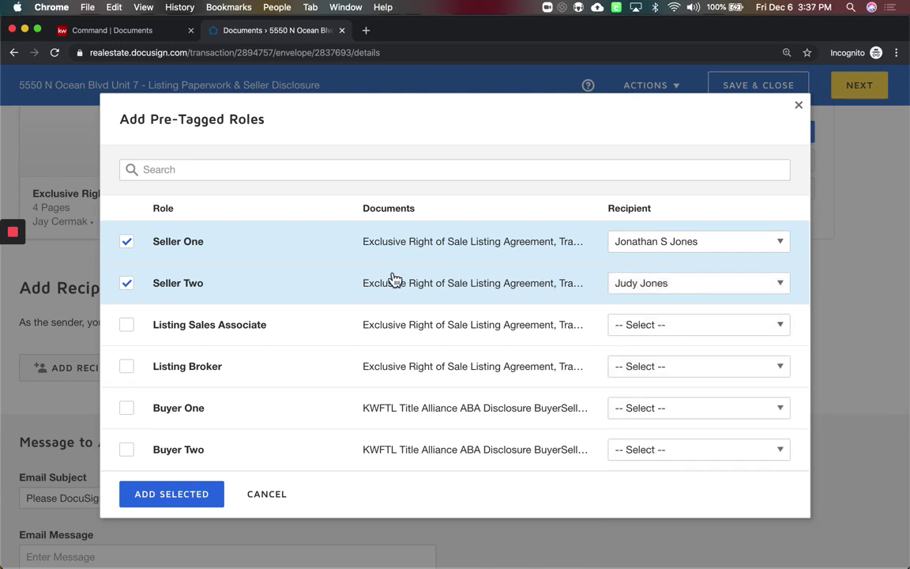
left_click(704, 322)
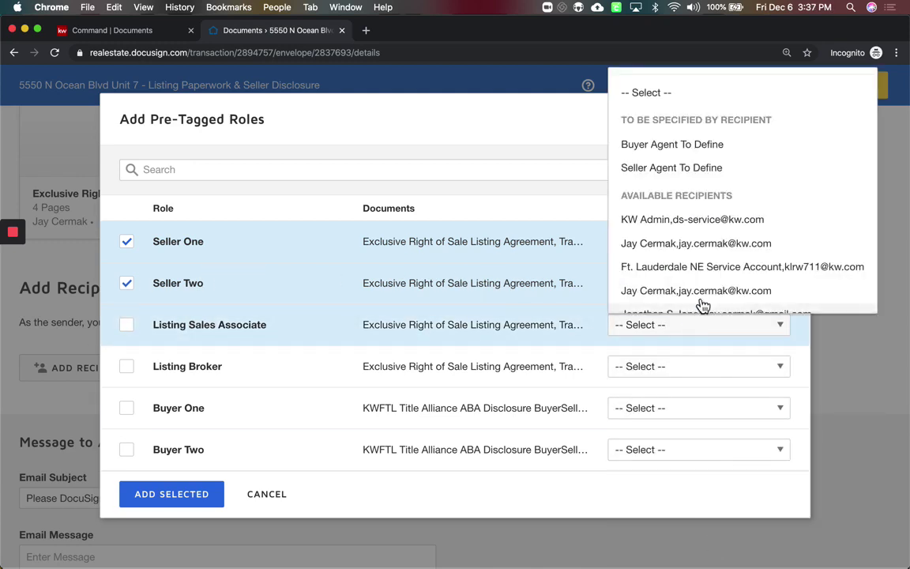
left_click(695, 243)
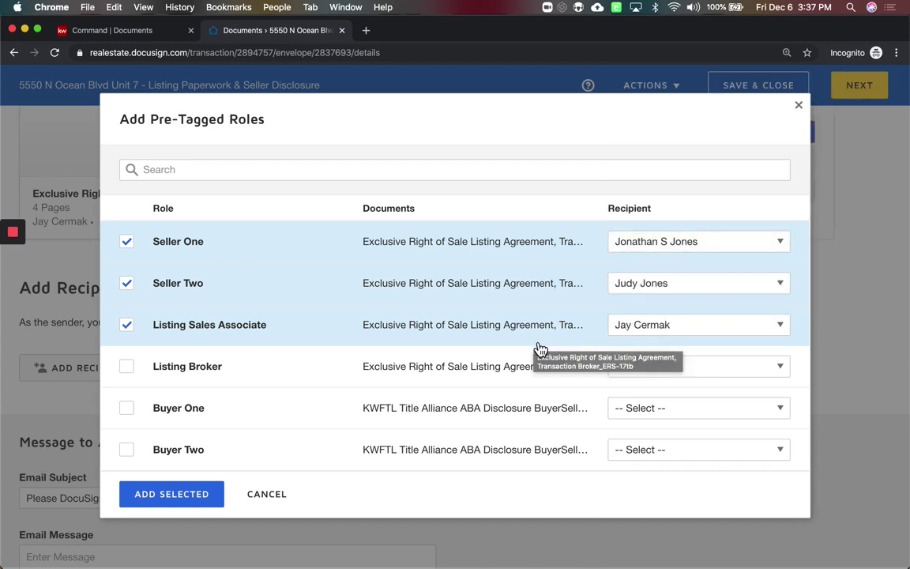
Leave Listing Broker unassigned and add the three assigned roles as envelope recipients
left_click(662, 376)
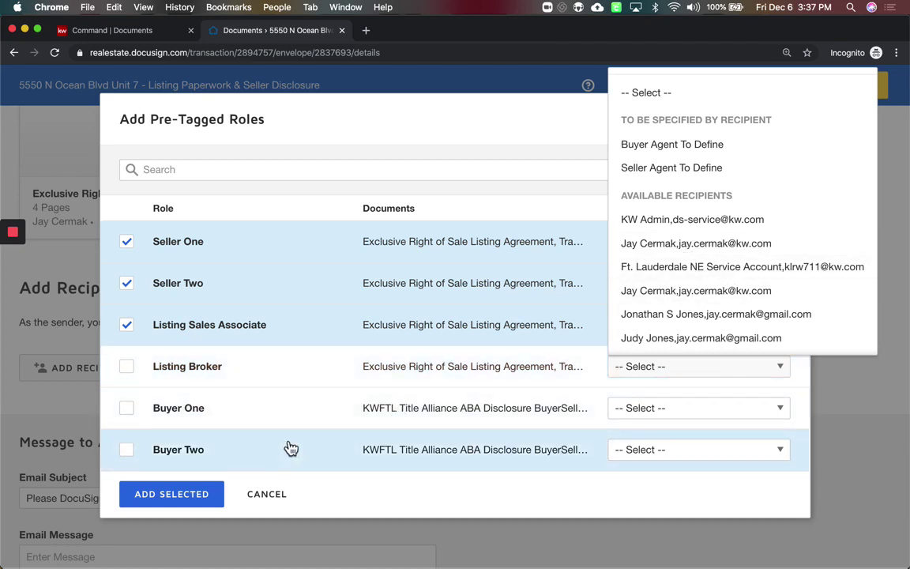
left_click(398, 138)
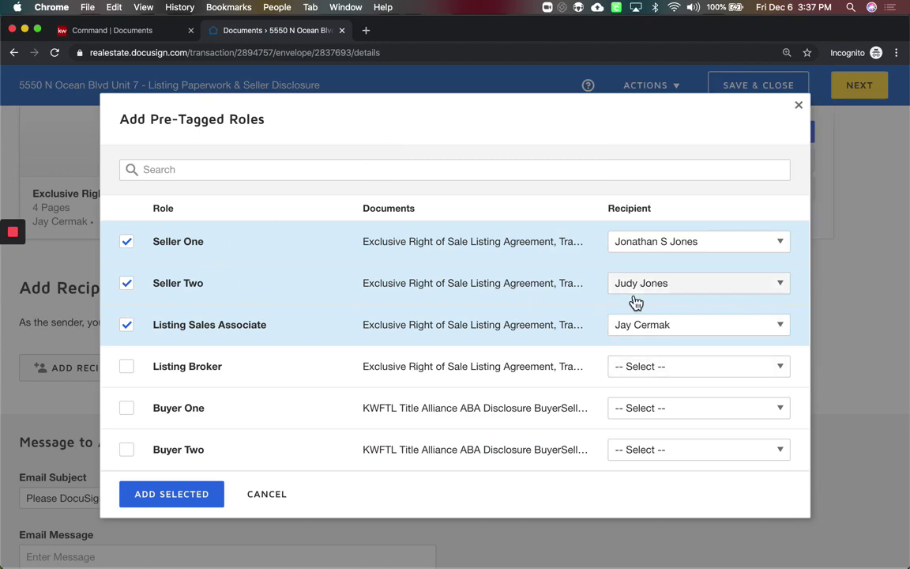
left_click(204, 496)
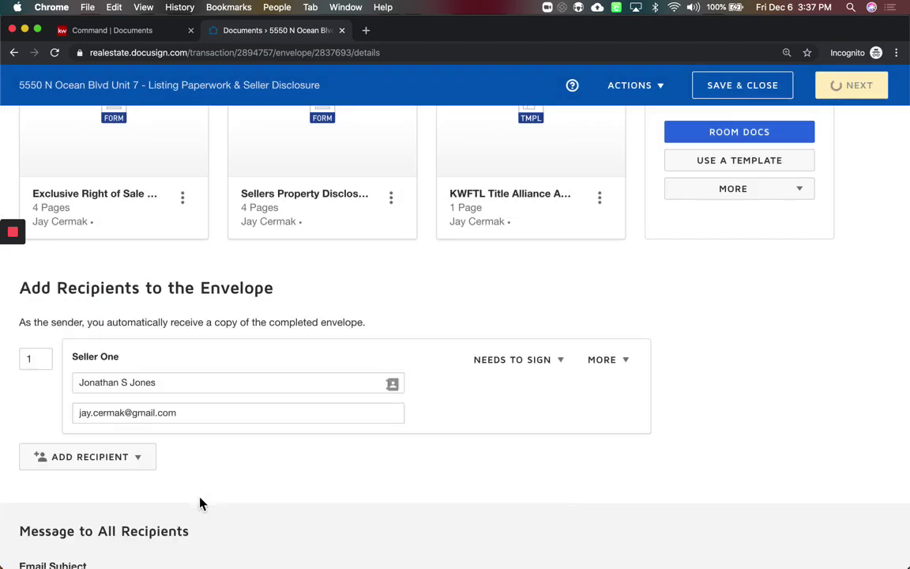
scroll(199, 497, "up", 5)
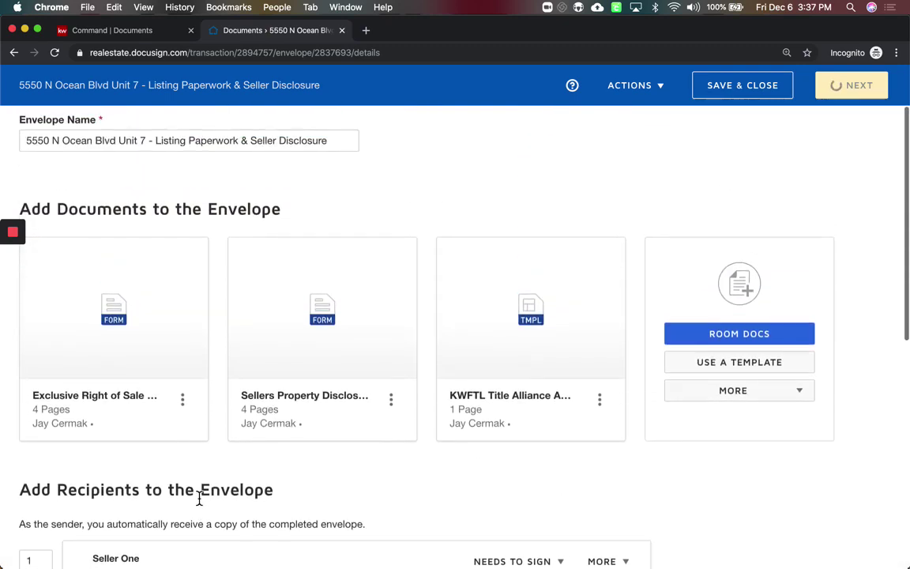
scroll(199, 498, "down", 2)
scroll(199, 498, "down", 4)
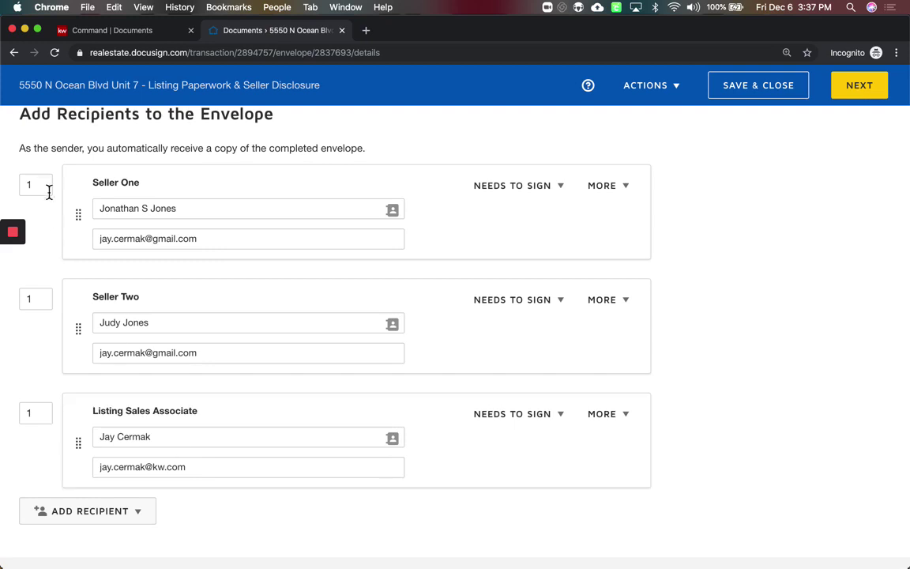
left_click(36, 184)
Set the signing order to 1 for Seller One, 2 for Seller Two, 3 for Listing Sales Associate
left_click(36, 299)
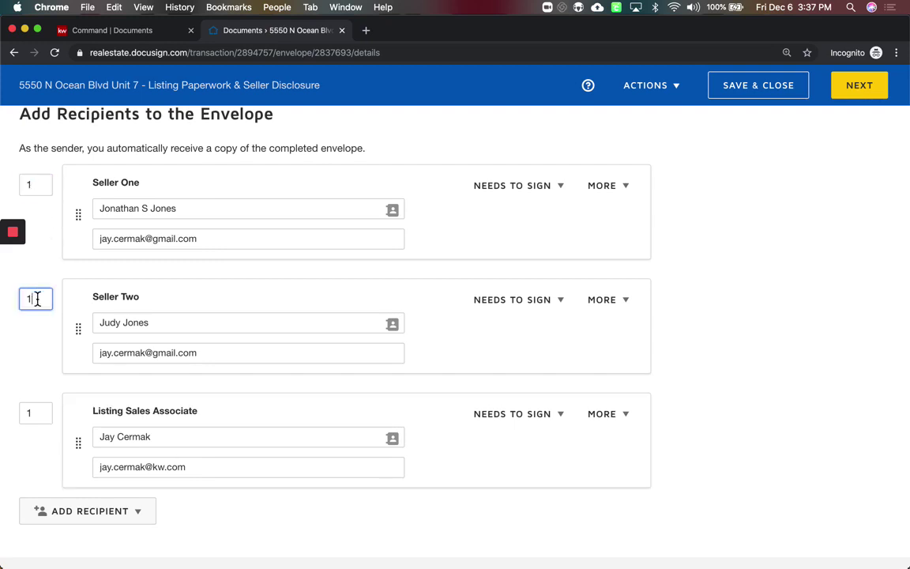
left_click(38, 413)
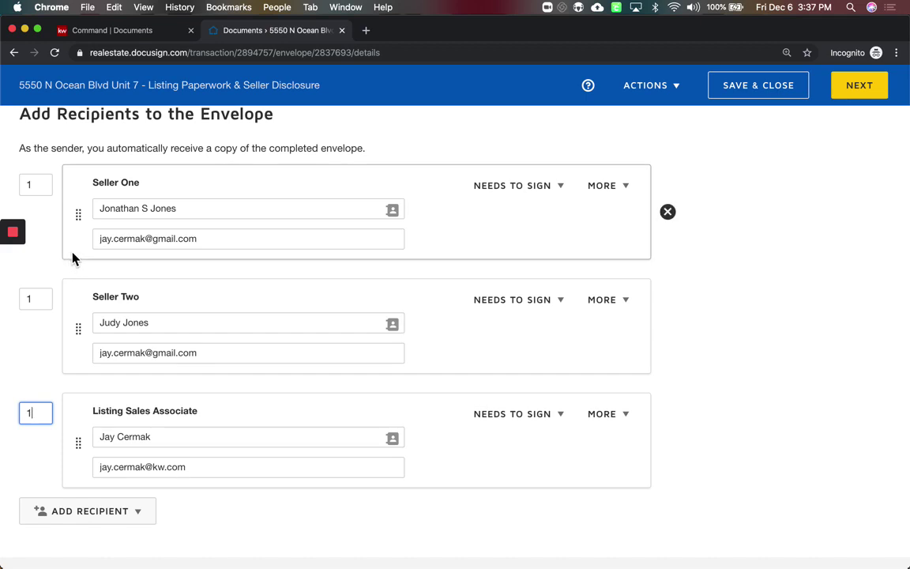
double_click(40, 186)
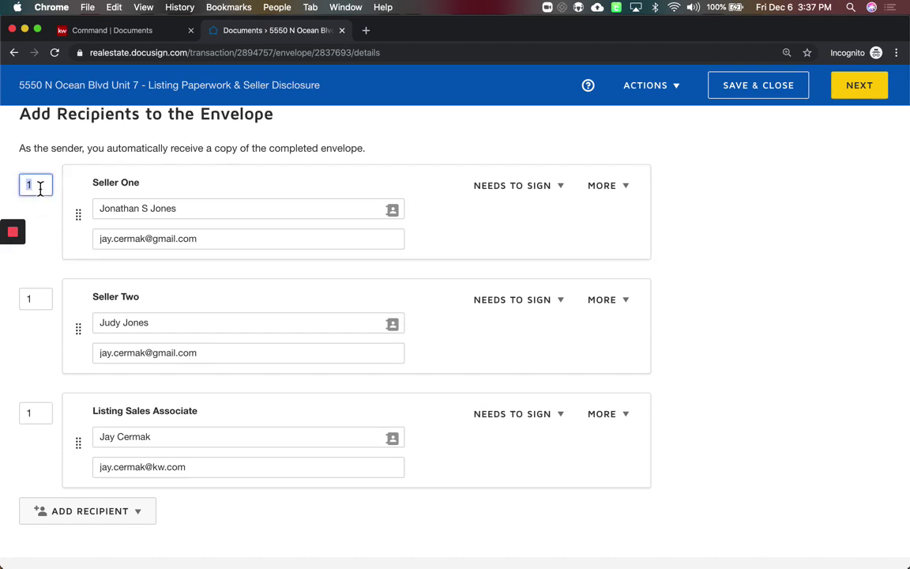
double_click(32, 299)
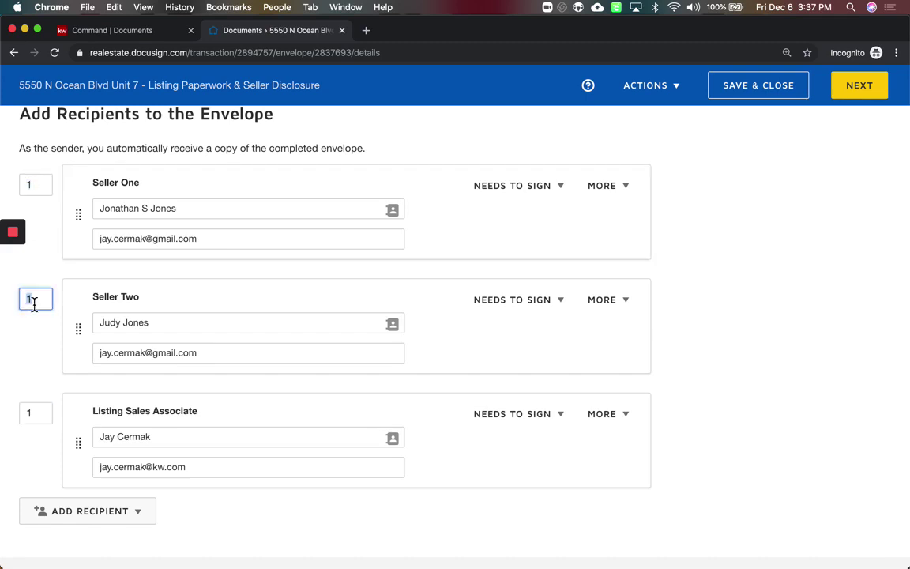
type("2")
left_click(38, 340)
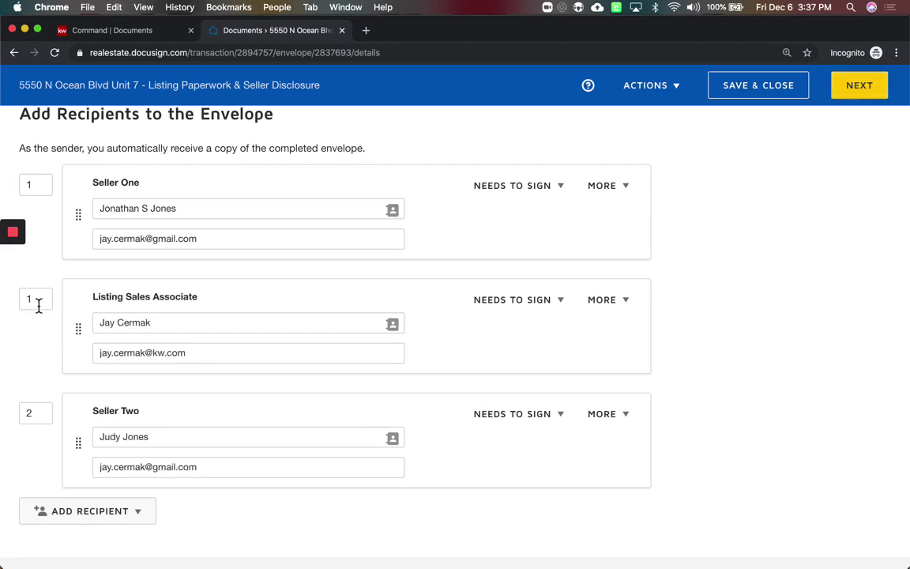
double_click(37, 304)
type("3")
left_click(44, 353)
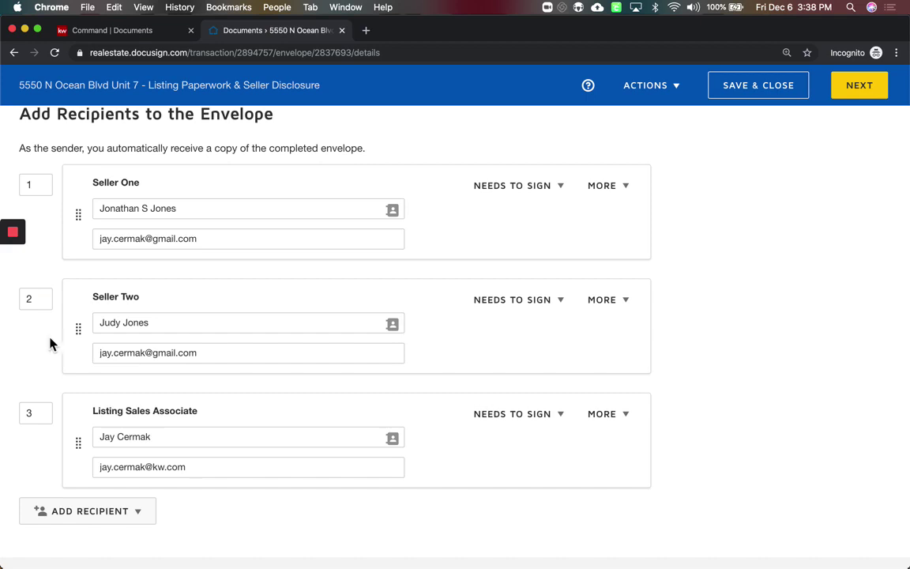
left_click(538, 186)
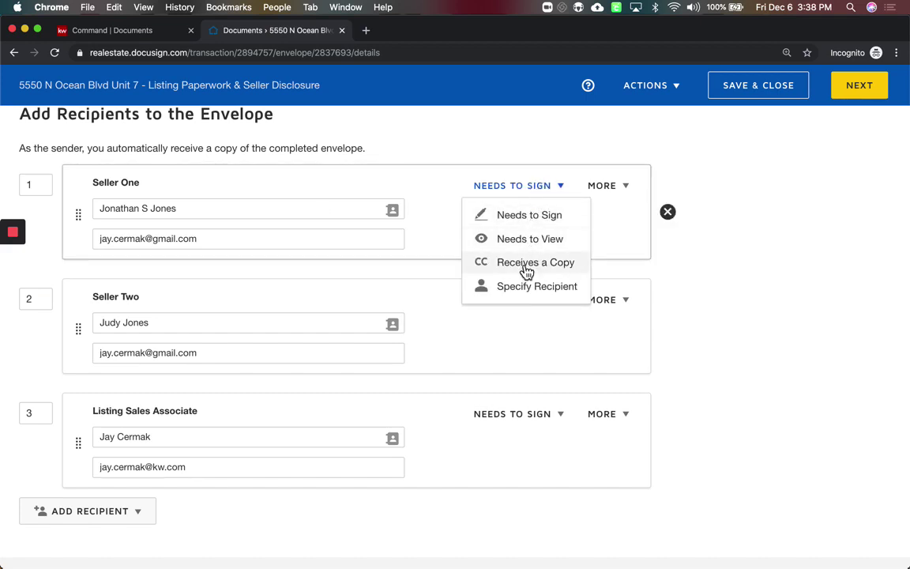
Dismiss the recipient action choices, leaving the signing order unchanged
left_click(543, 159)
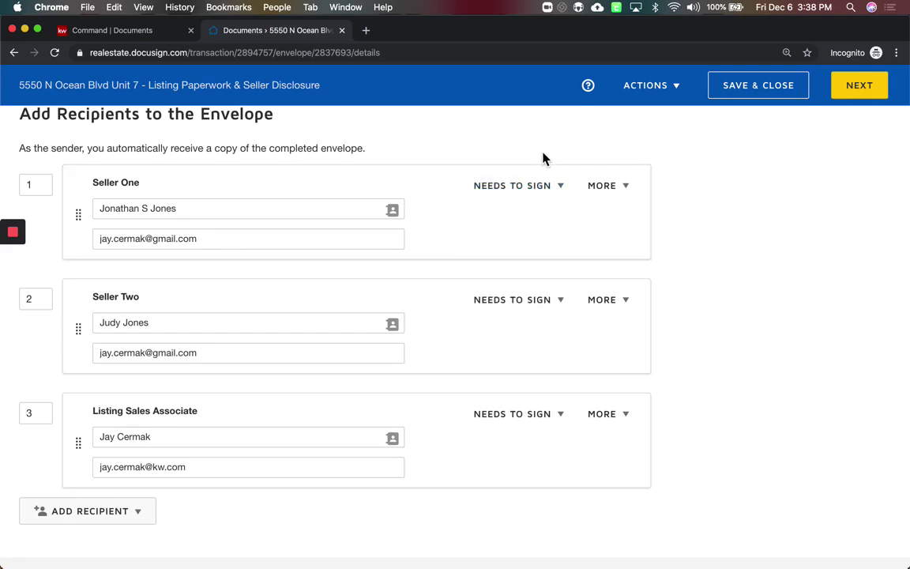
mouse_move(551, 222)
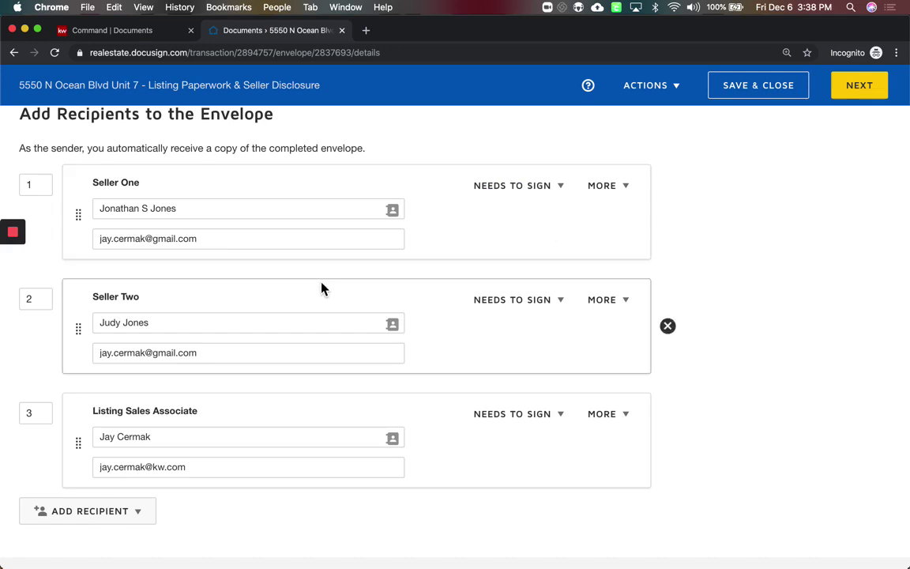
scroll(321, 284, "down", 2)
scroll(321, 284, "up", 3)
scroll(116, 343, "down", 2)
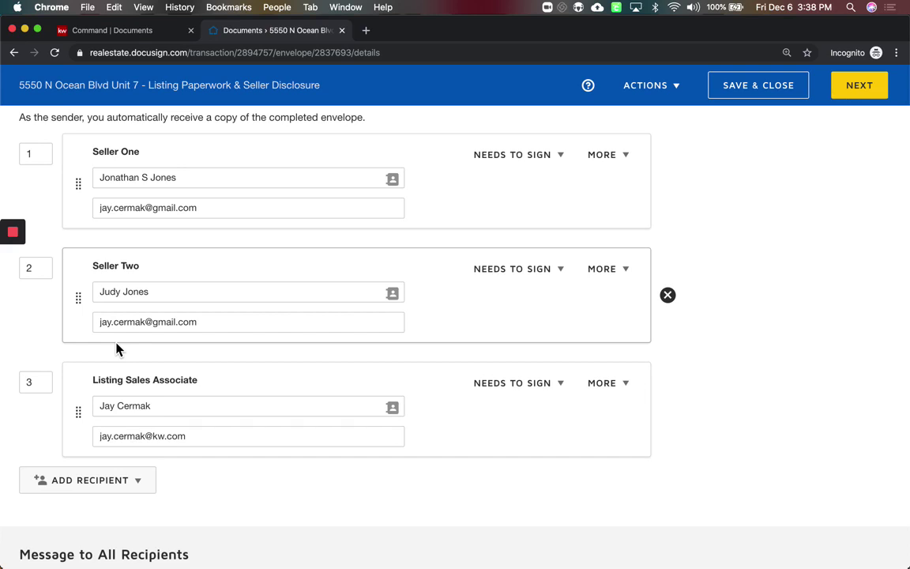
Add an email-address recipient row, then delete the empty row so three signers remain
left_click(103, 482)
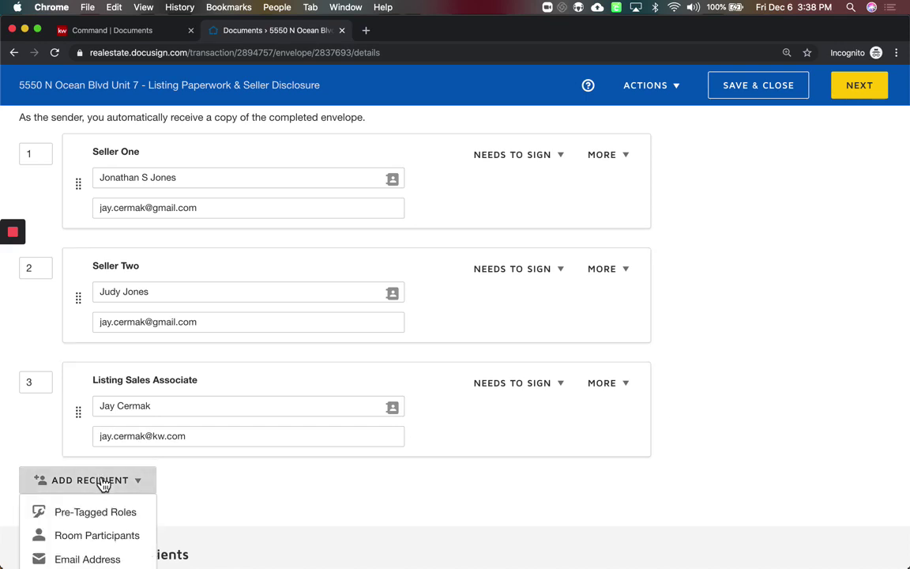
scroll(103, 484, "down", 2)
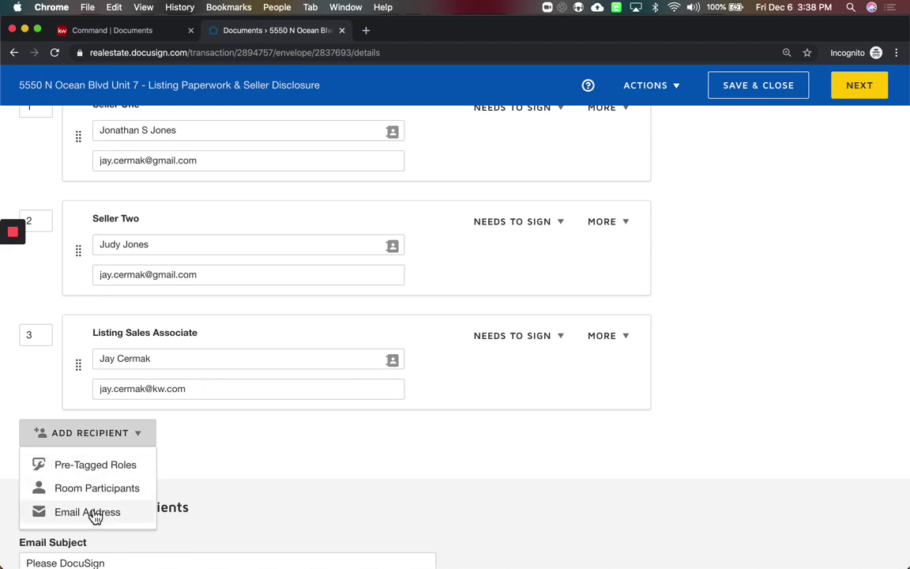
left_click(94, 514)
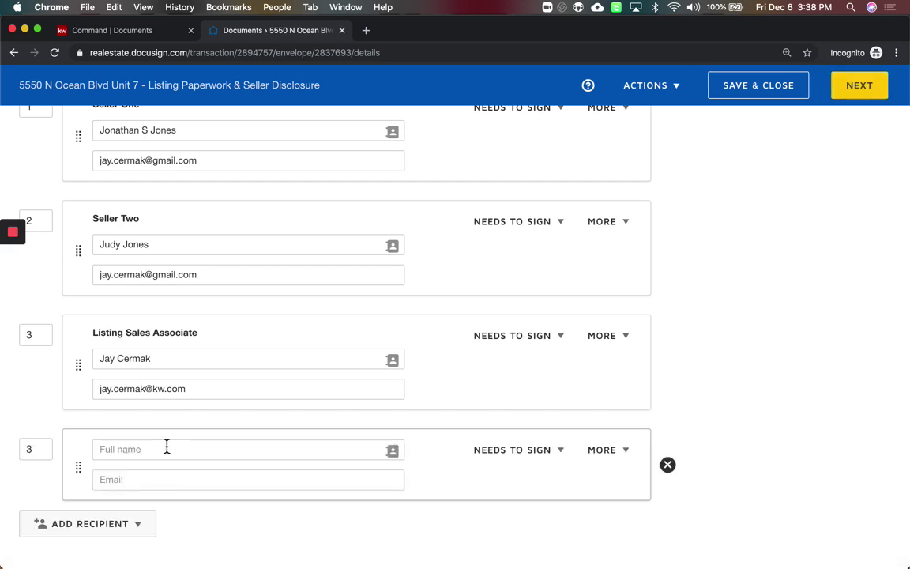
left_click(167, 449)
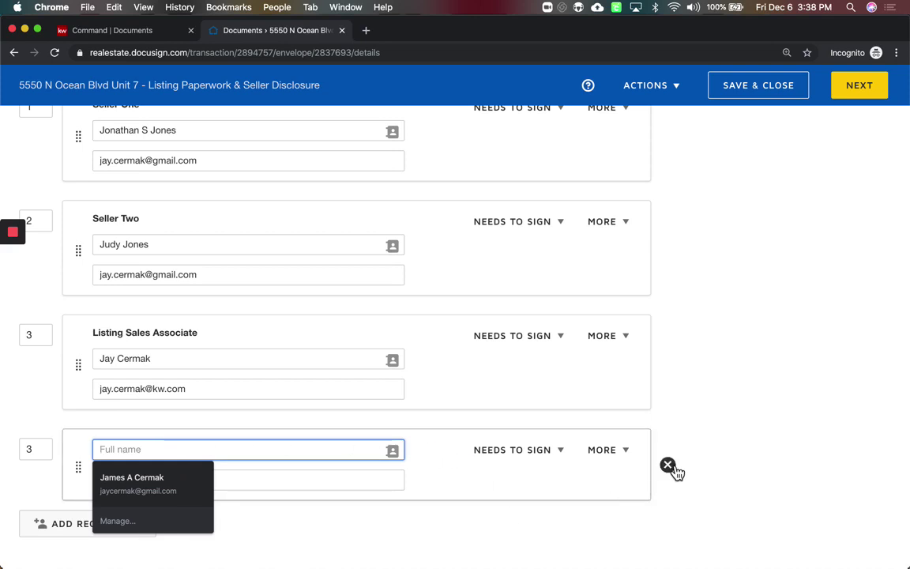
left_click(667, 465)
scroll(174, 454, "up", 3)
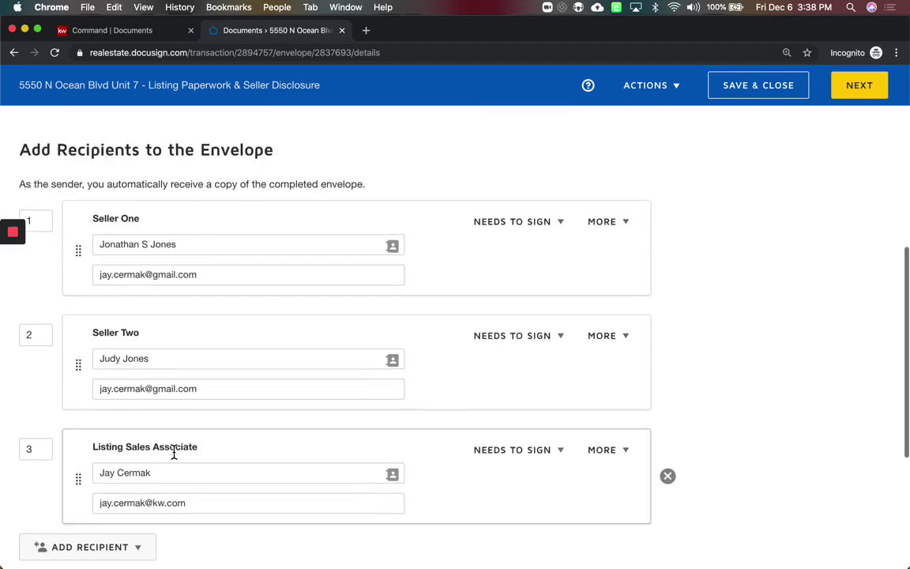
scroll(173, 454, "down", 3)
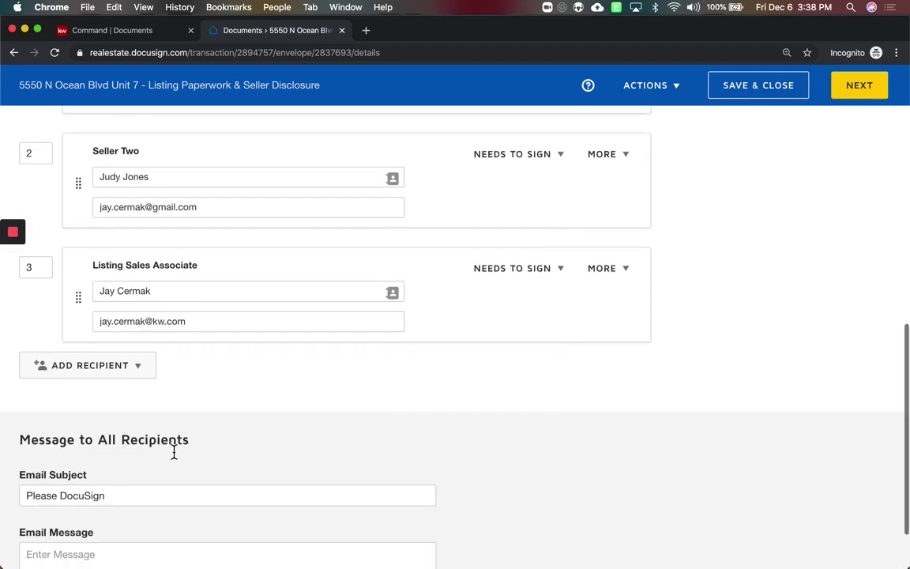
scroll(175, 455, "down", 2)
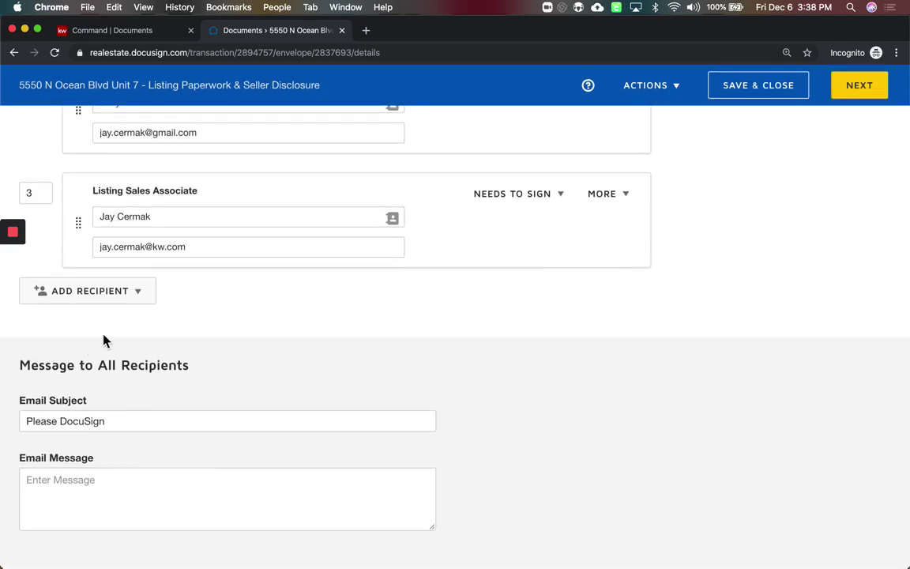
Append the copied envelope name after 'Please DocuSign' in the email subject
left_click(125, 424)
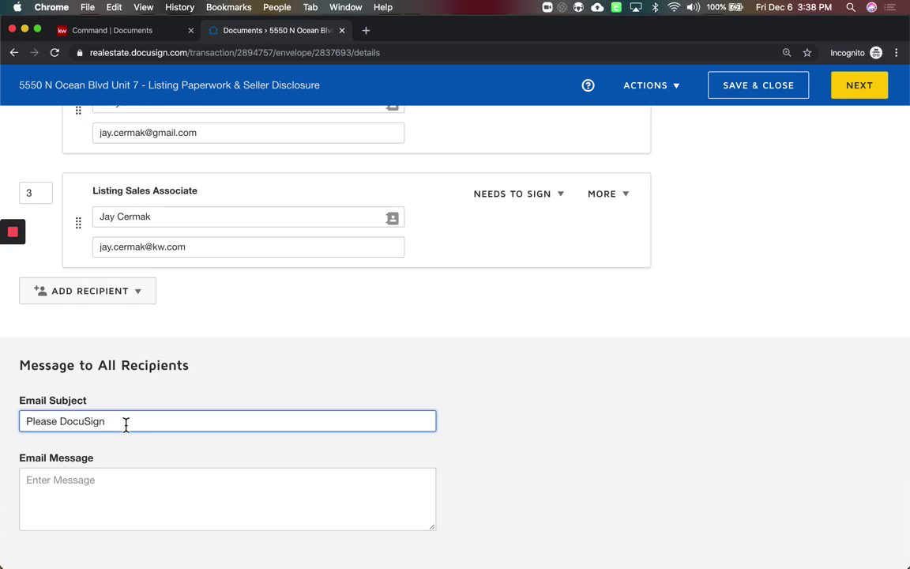
scroll(126, 427, "up", 10)
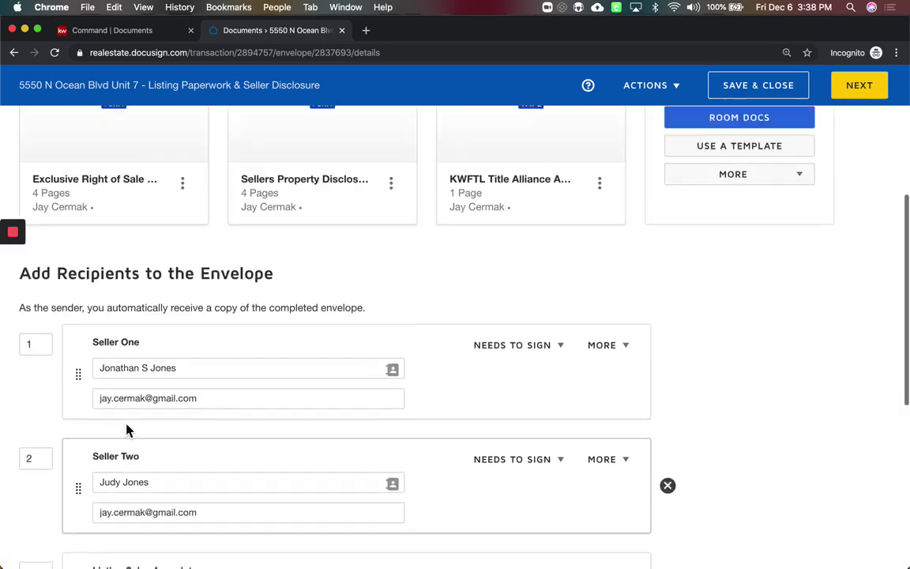
scroll(174, 202, "up", 3)
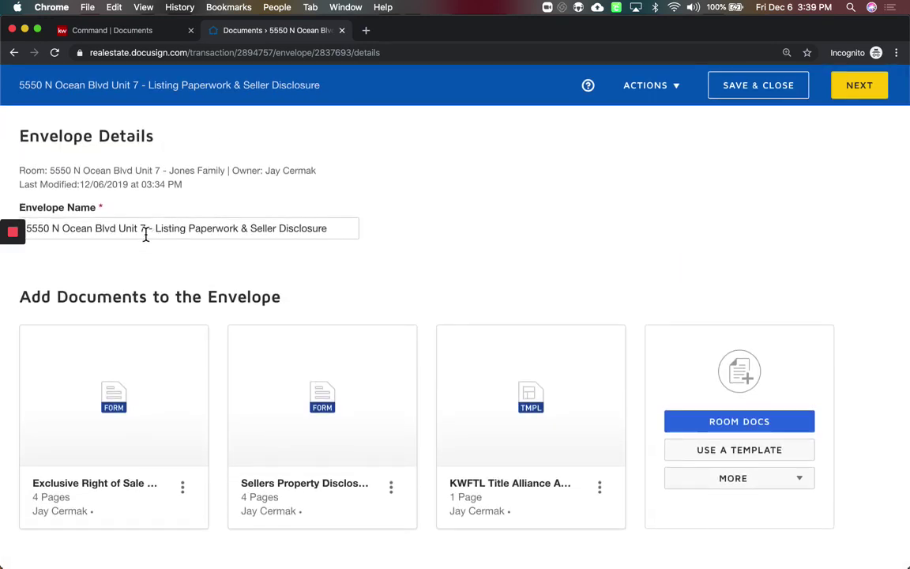
left_click(146, 234)
key("cmd+c")
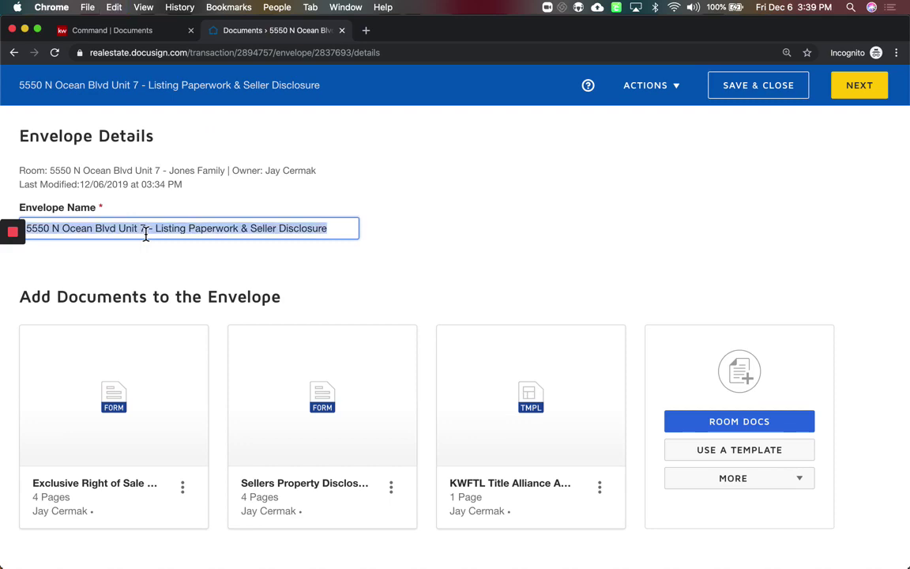
scroll(145, 235, "down", 12)
left_click(146, 421)
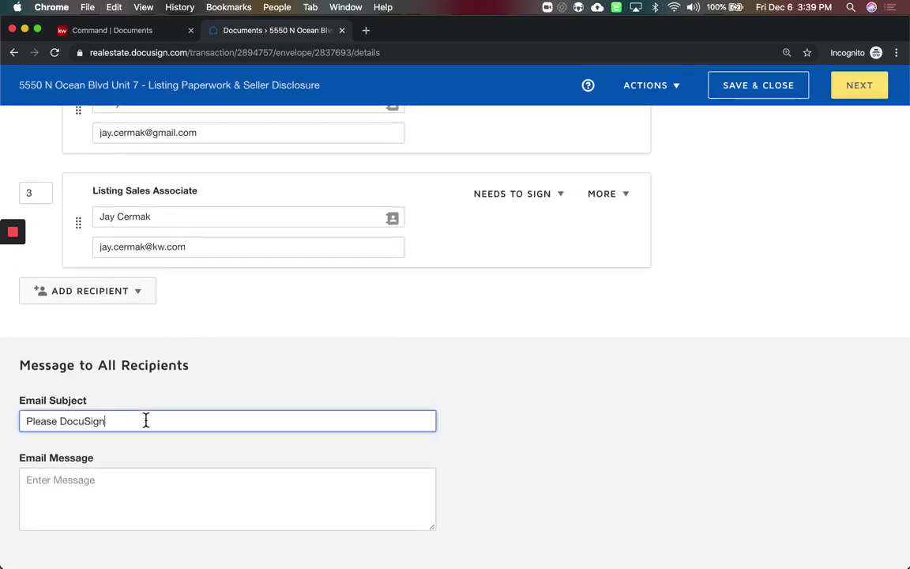
key("cmd+v")
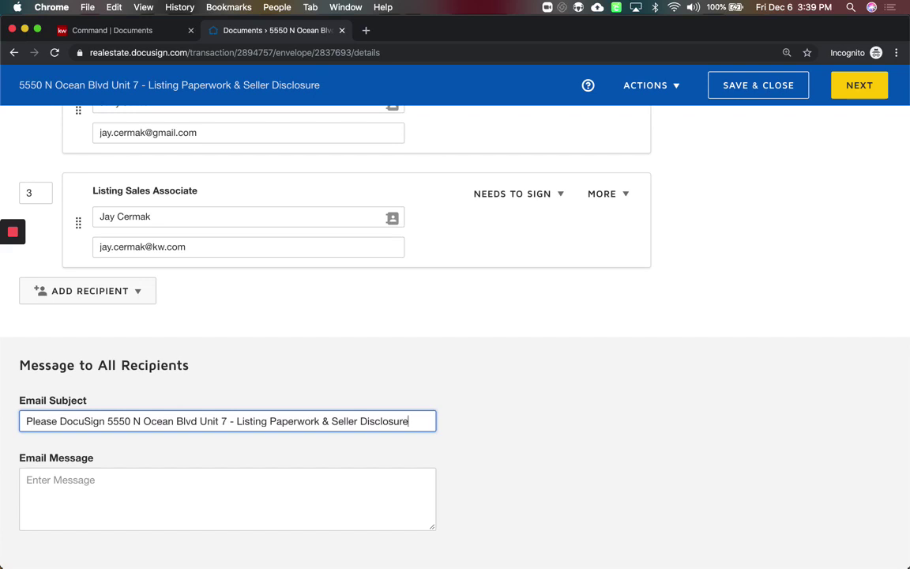
Write the email message 'Please review & Sign, contact me if you have any questions! - Thanks', signed with the sender's name
left_click(177, 482)
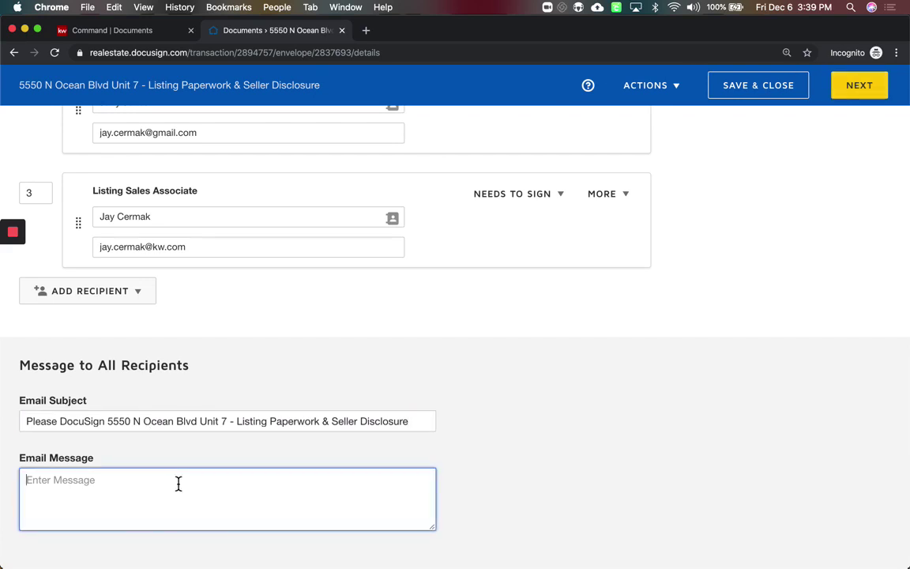
type("Ple")
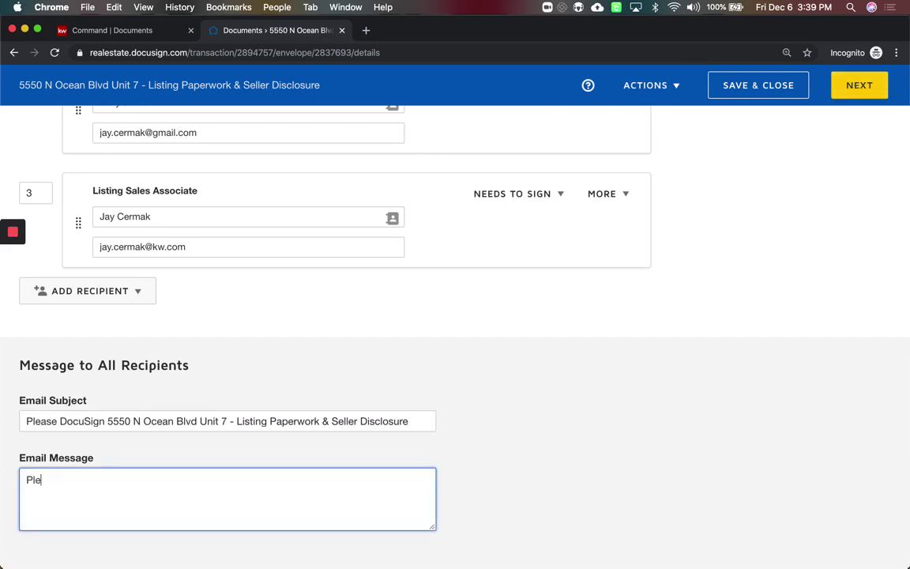
type("ase review & Sign,")
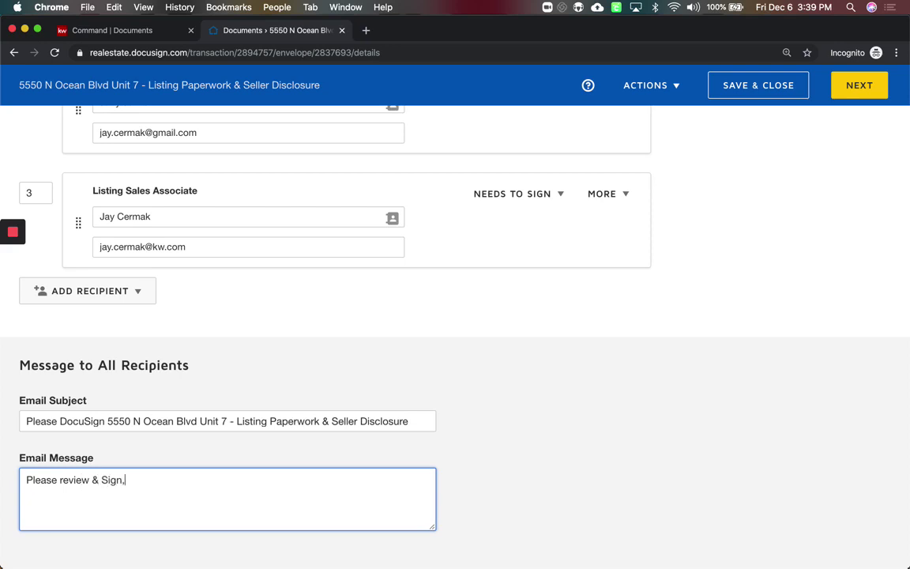
type(" contact me if you have any qestions")
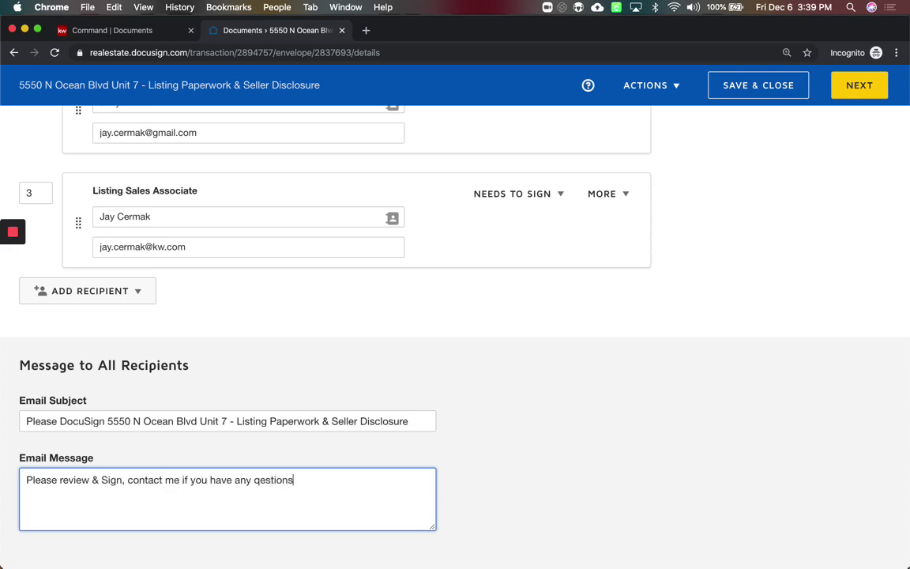
key("BackSpace")
key("BackSpace")
key("BackSpace")
key("BackSpace")
key("BackSpace")
key("BackSpace")
key("BackSpace")
type("iues")
key("BackSpace")
key("BackSpace")
key("BackSpace")
key("BackSpace")
type("e")
key("BackSpace")
type("uestions! - Thanks Jay")
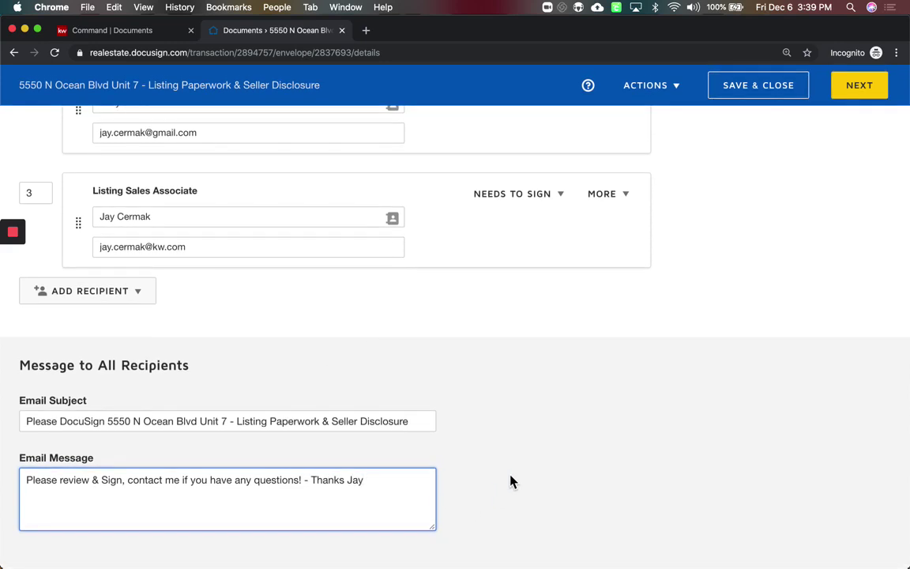
Return to the top of the envelope page and continue to the Add Fields stage
scroll(405, 448, "up", 15)
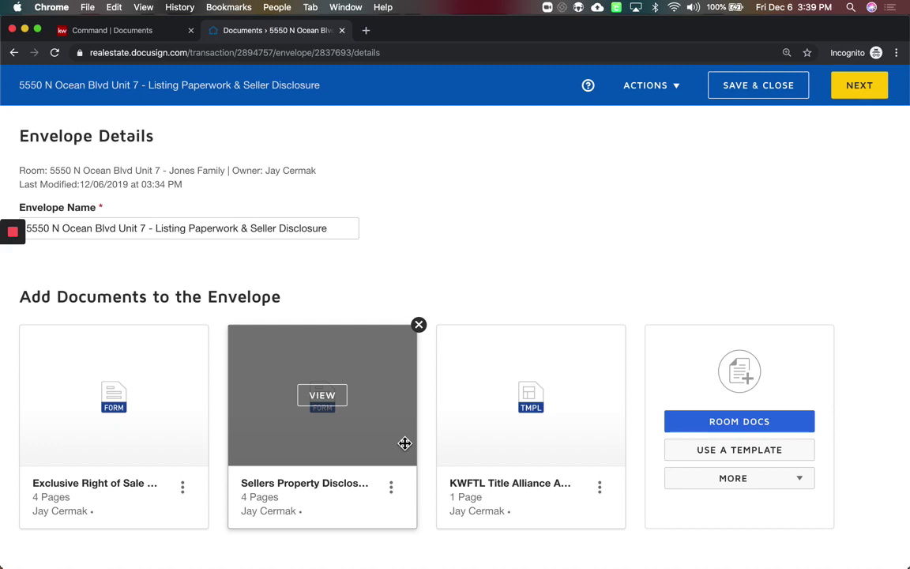
scroll(403, 445, "down", 3)
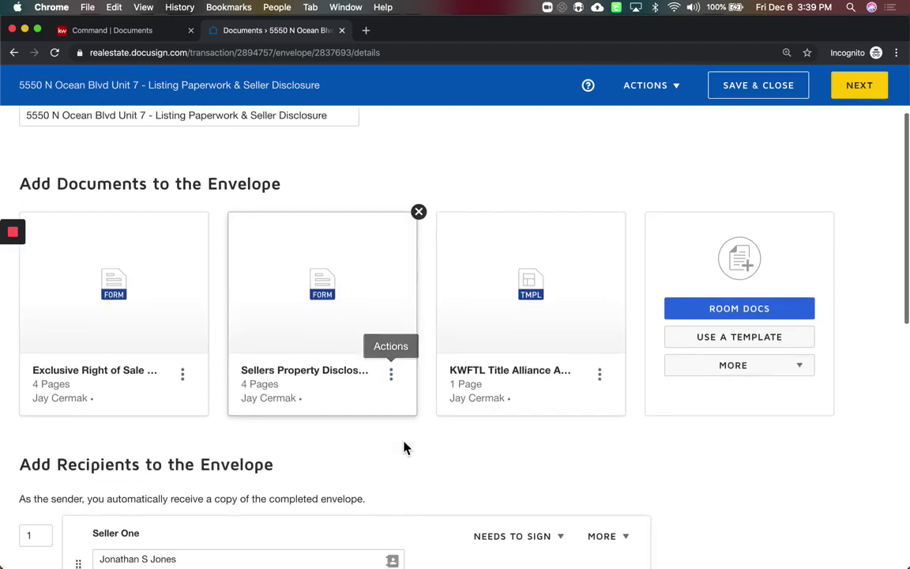
scroll(405, 440, "up", 3)
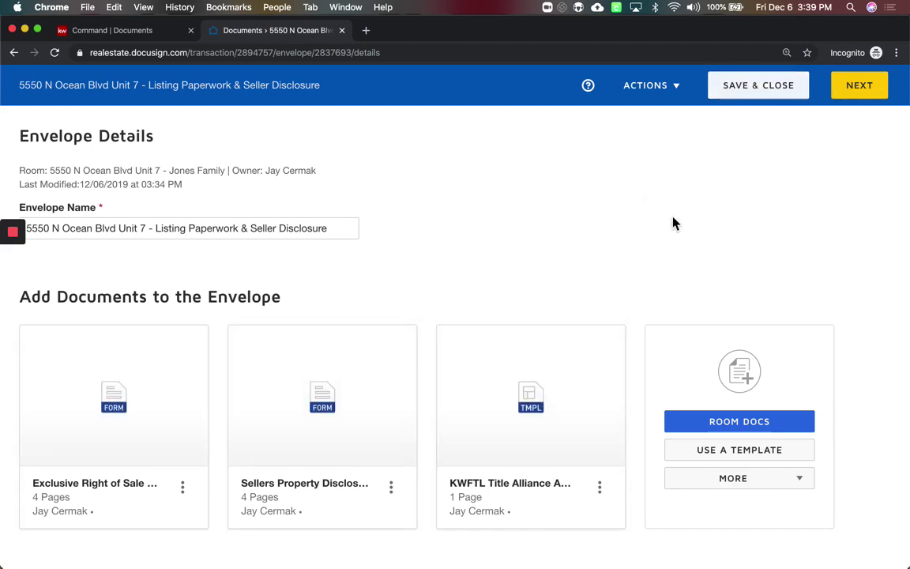
left_click(863, 88)
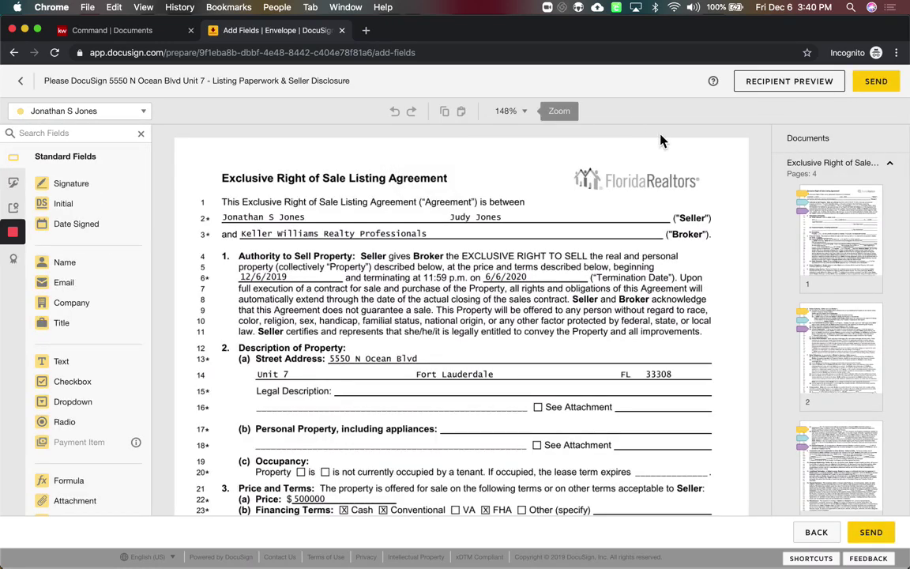
Scroll through the 4-page Exclusive Right of Sale agreement in the field editor
scroll(852, 288, "down", 1)
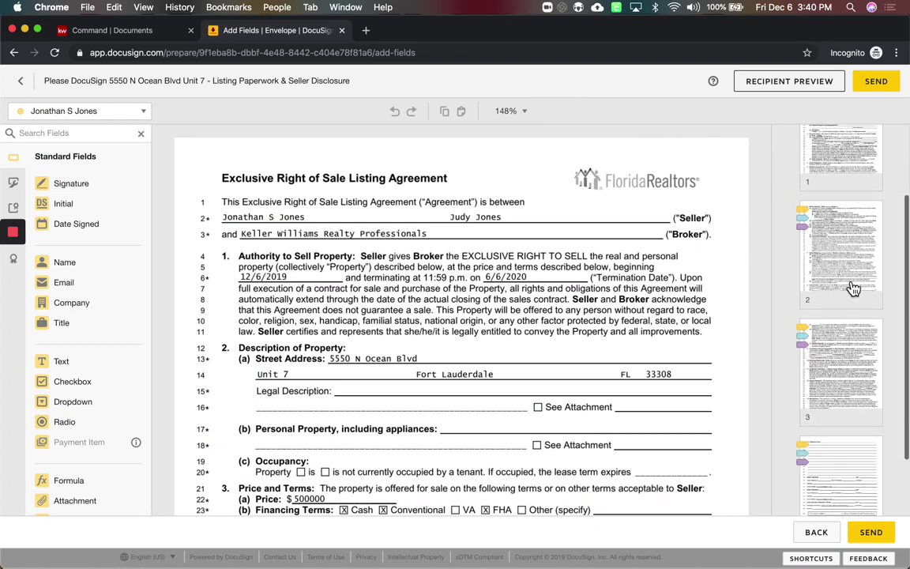
scroll(852, 288, "up", 1)
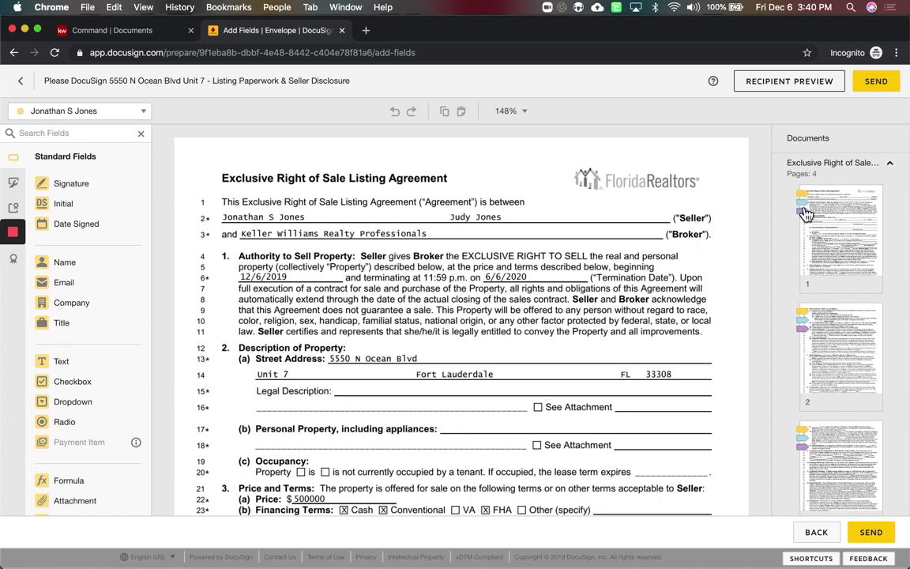
scroll(553, 294, "down", 10)
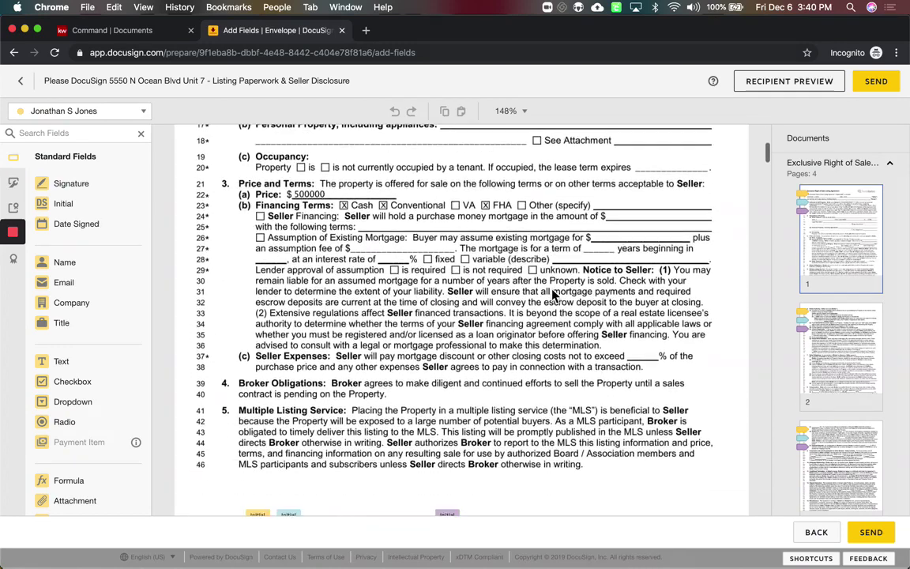
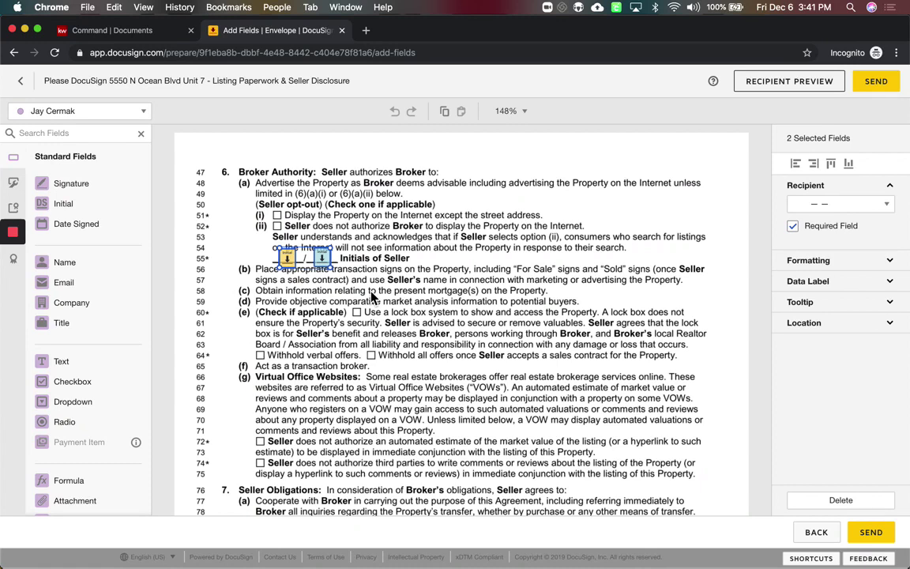
Drag both seller Initial fields off line 55 of the Broker Authority section, then scroll to page 2
left_click(373, 296)
left_click_drag(232, 224, 363, 294)
left_click_drag(324, 259, 463, 367)
left_click_drag(387, 297, 379, 233)
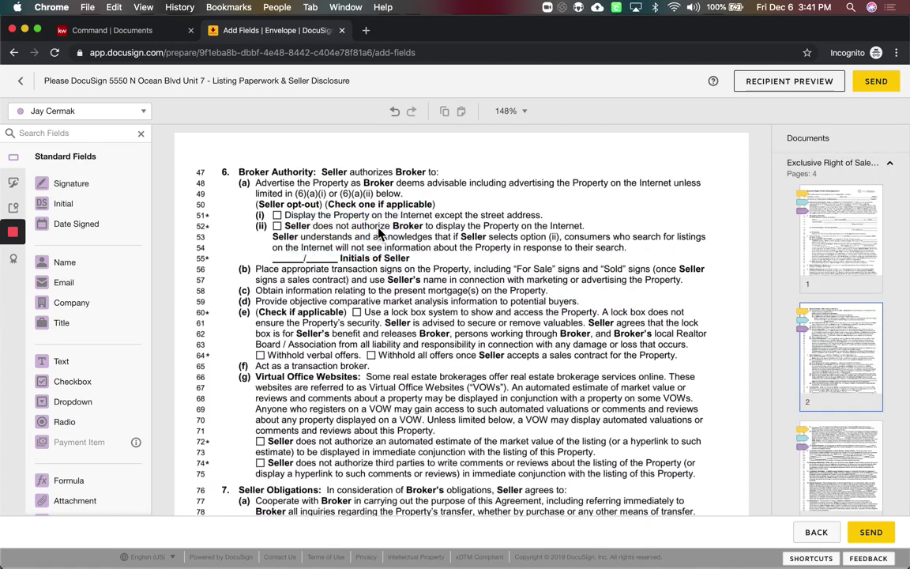
scroll(359, 278, "down", 3)
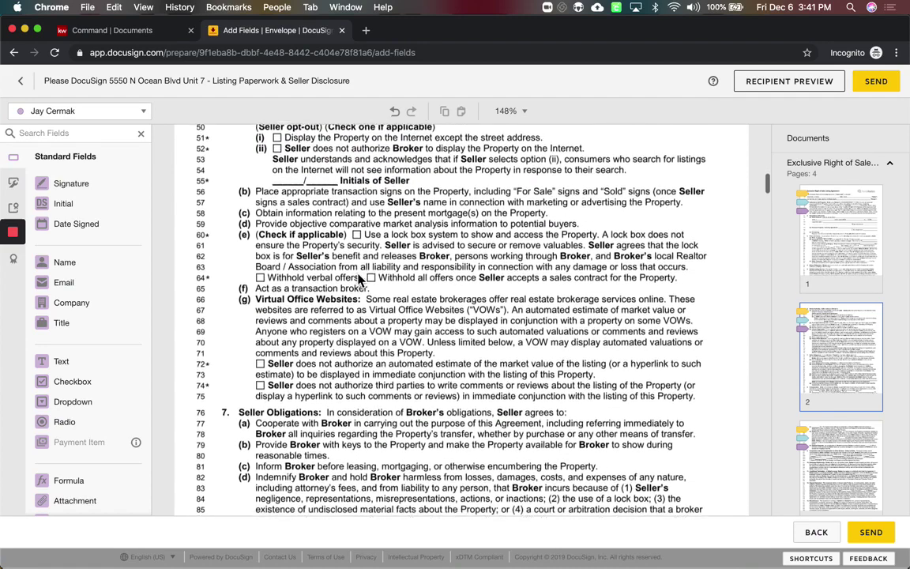
scroll(288, 254, "down", 10)
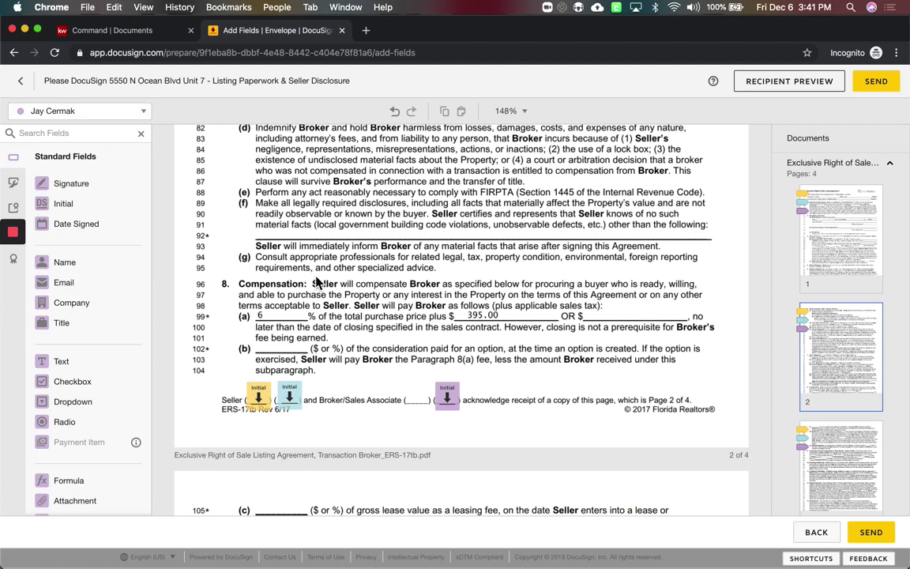
With the agent as recipient, place an Initial field under page 2's Seller initials line
left_click(102, 115)
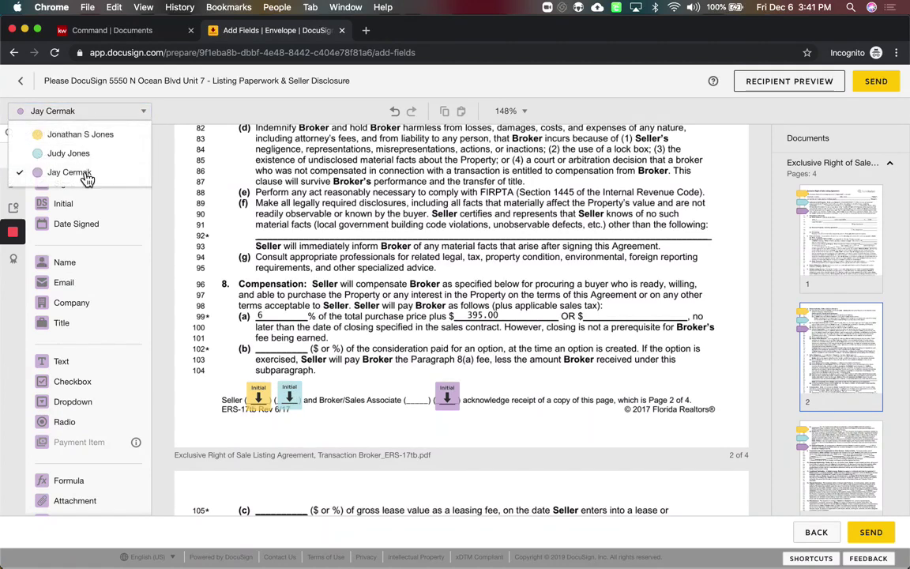
left_click(162, 171)
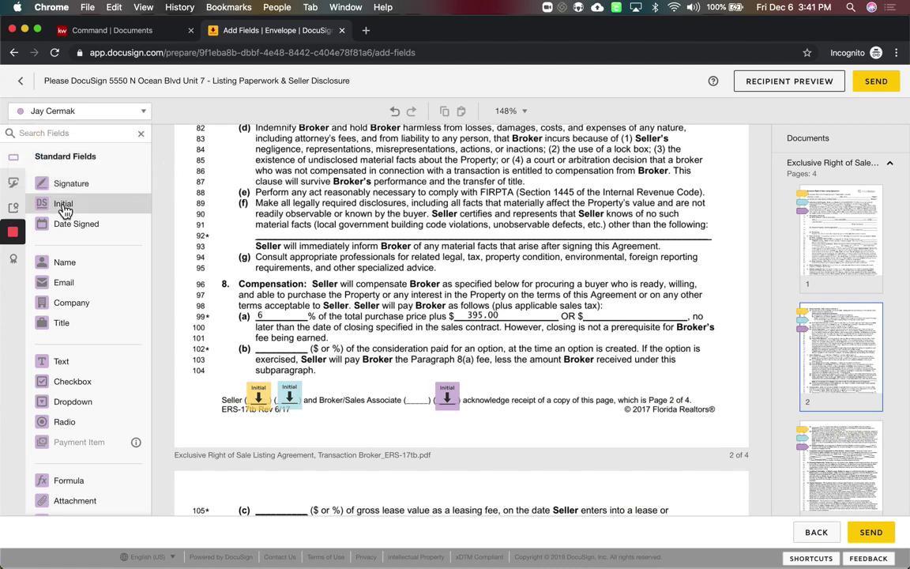
left_click_drag(65, 211, 280, 430)
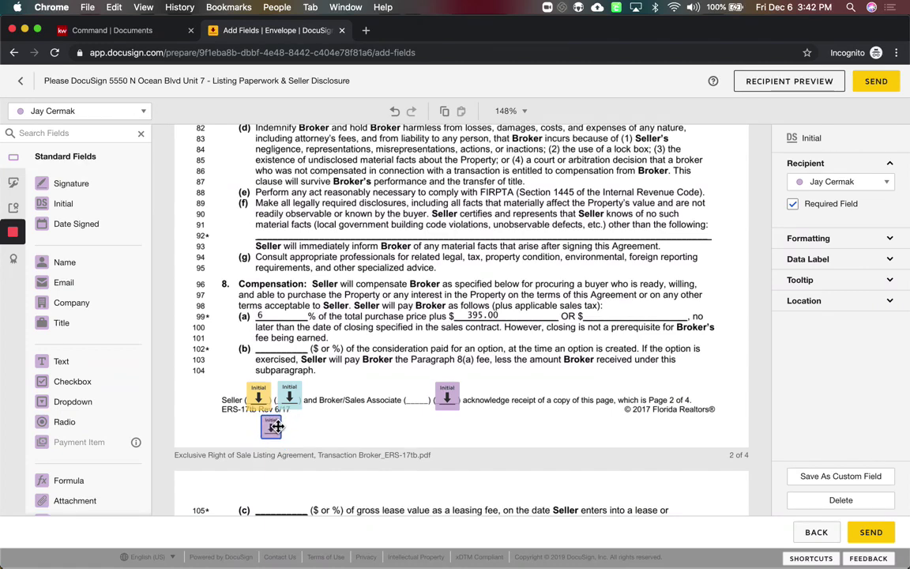
left_click(342, 434)
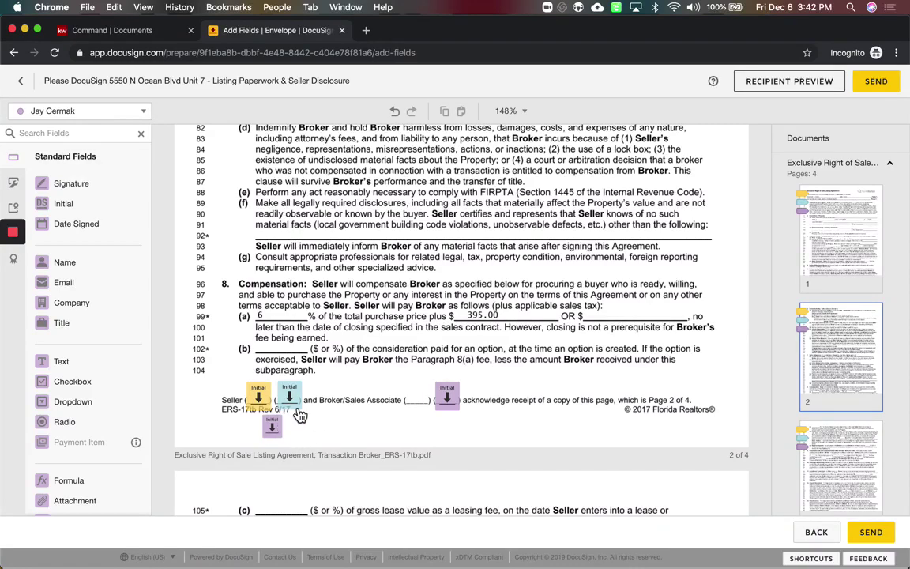
scroll(300, 415, "up", 10)
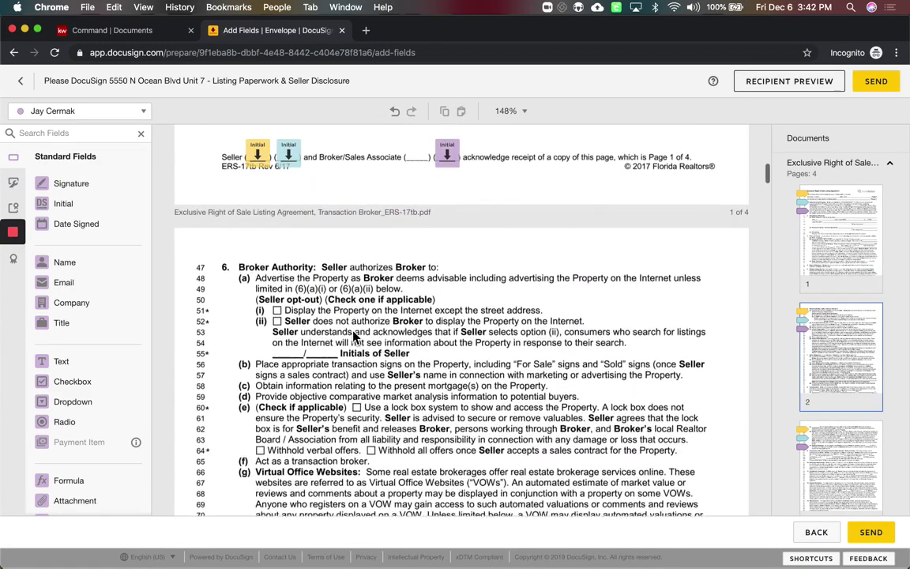
Place Initial fields on the page footers and a Full Name field beside the Seller names
scroll(355, 338, "down", 10)
left_click_drag(289, 440, 282, 475)
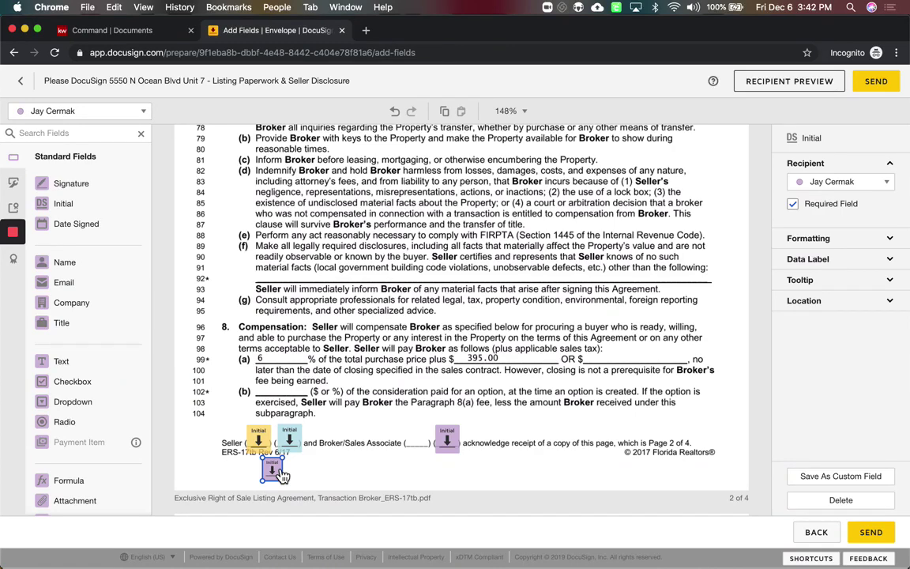
scroll(282, 474, "up", 15)
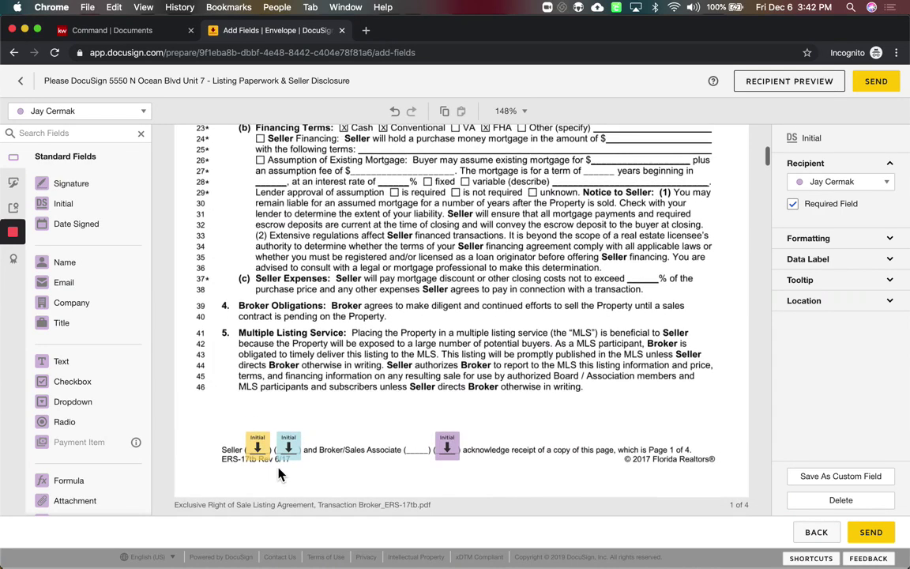
left_click(279, 474)
scroll(316, 460, "up", 10)
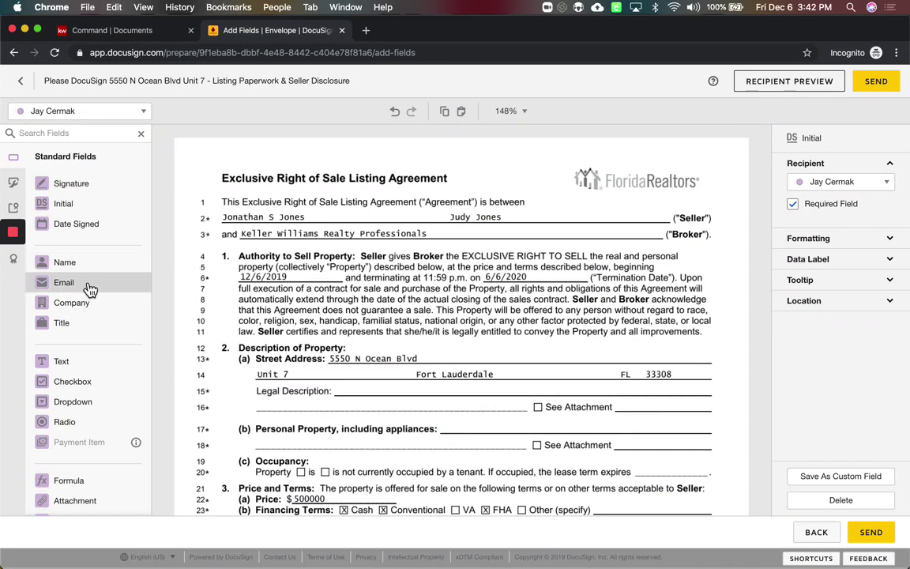
left_click_drag(79, 267, 608, 218)
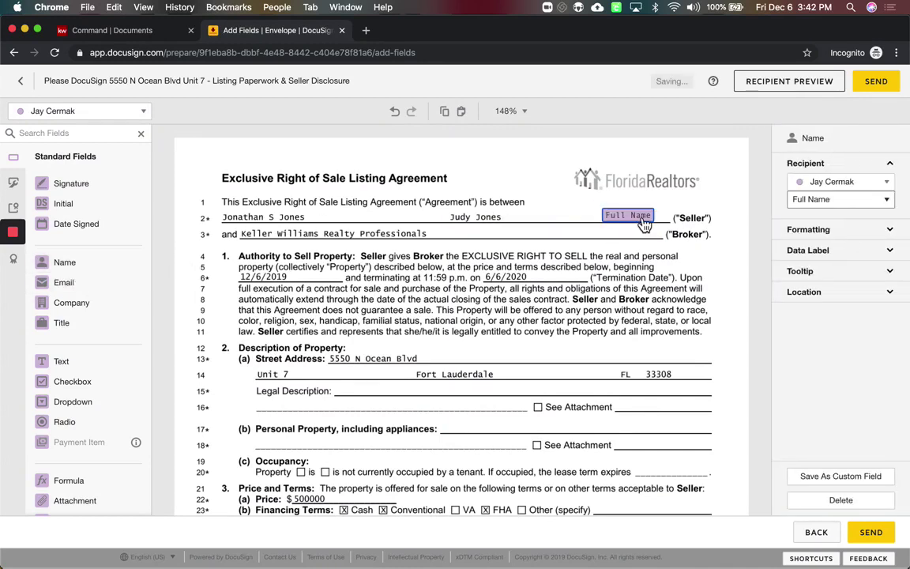
Delete the extra Initial fields on pages 4 and 3
scroll(401, 366, "down", 10)
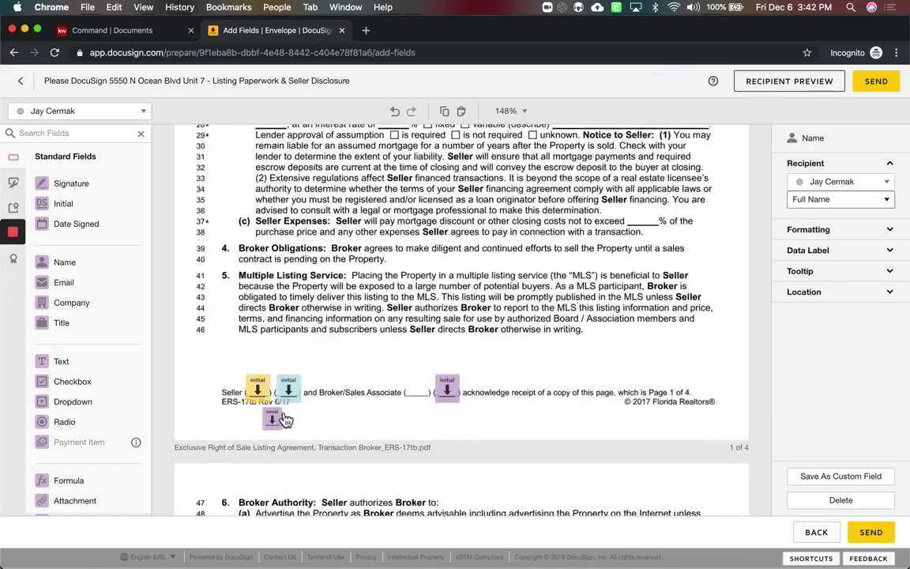
scroll(278, 427, "down", 10)
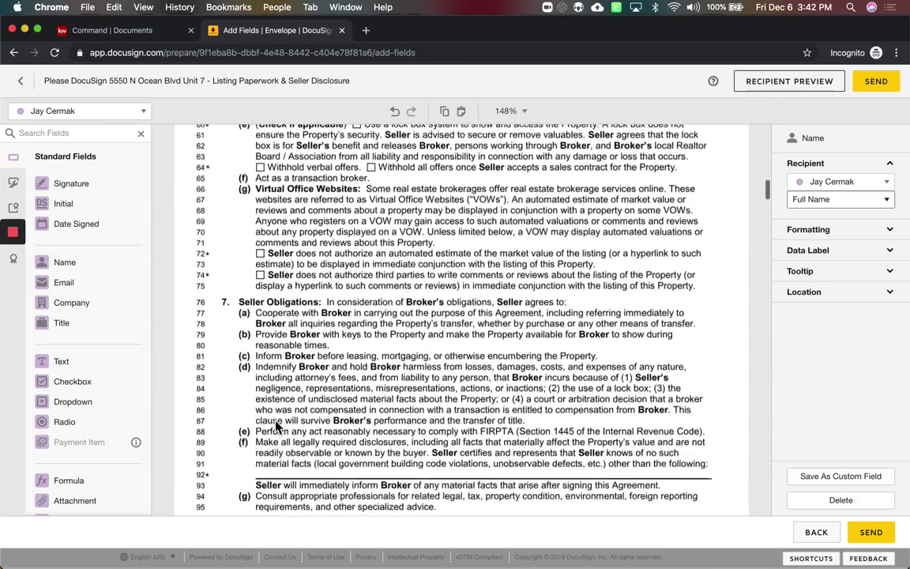
left_click(272, 417)
scroll(276, 428, "down", 10)
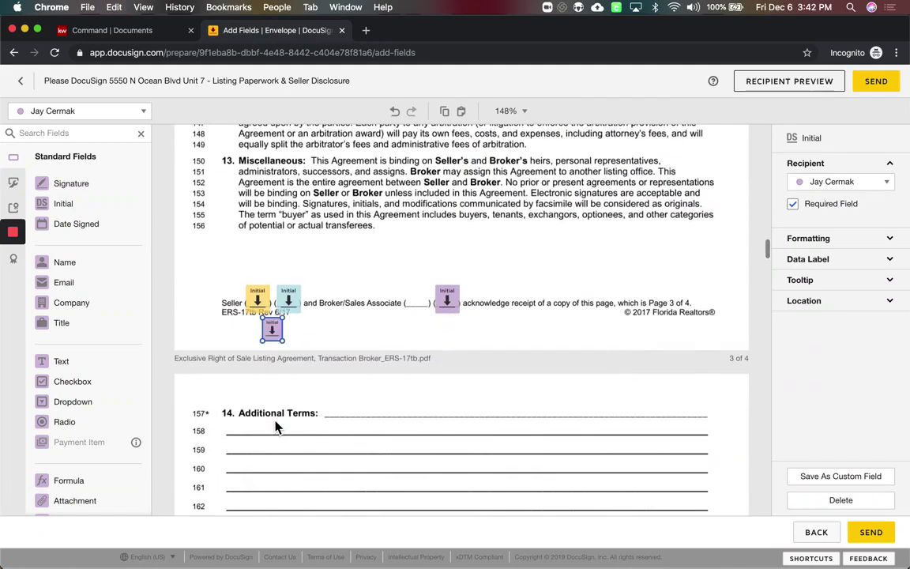
scroll(277, 428, "down", 5)
scroll(276, 427, "down", 5)
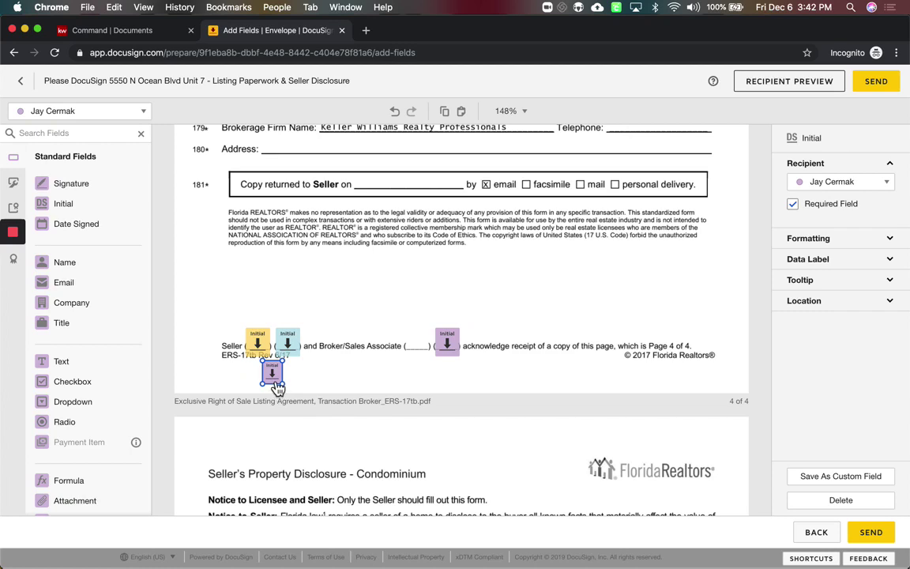
key("Delete")
scroll(275, 385, "up", 10)
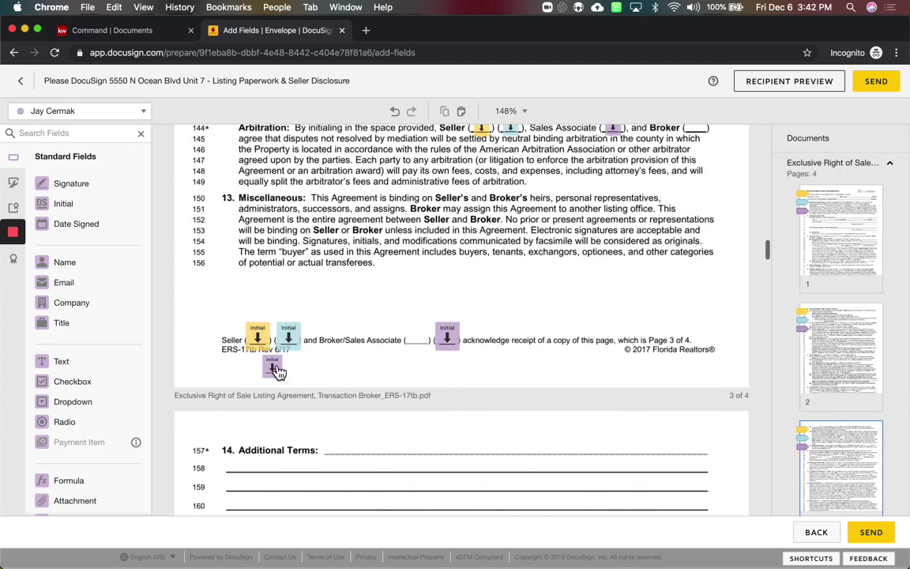
left_click(273, 367)
key("Delete")
scroll(275, 373, "up", 5)
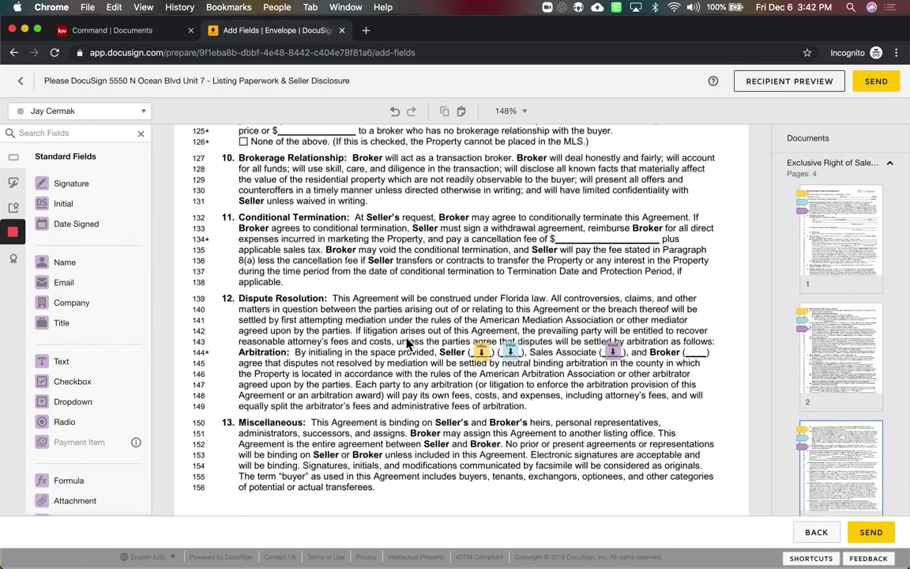
Delete the three arbitration Initial fields on line 144 and select the extra ones on pages 2 and 1
left_click_drag(433, 324, 686, 414)
key("Delete")
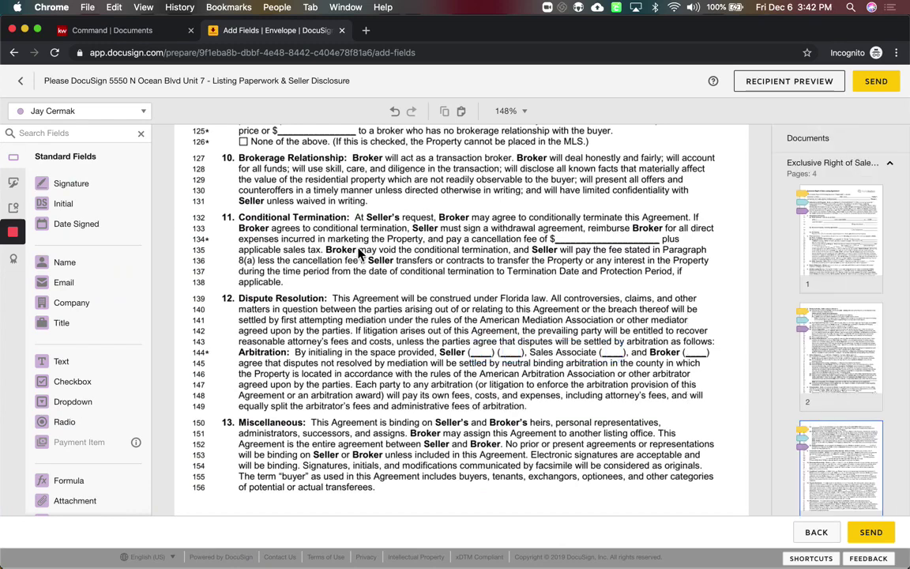
scroll(358, 251, "up", 10)
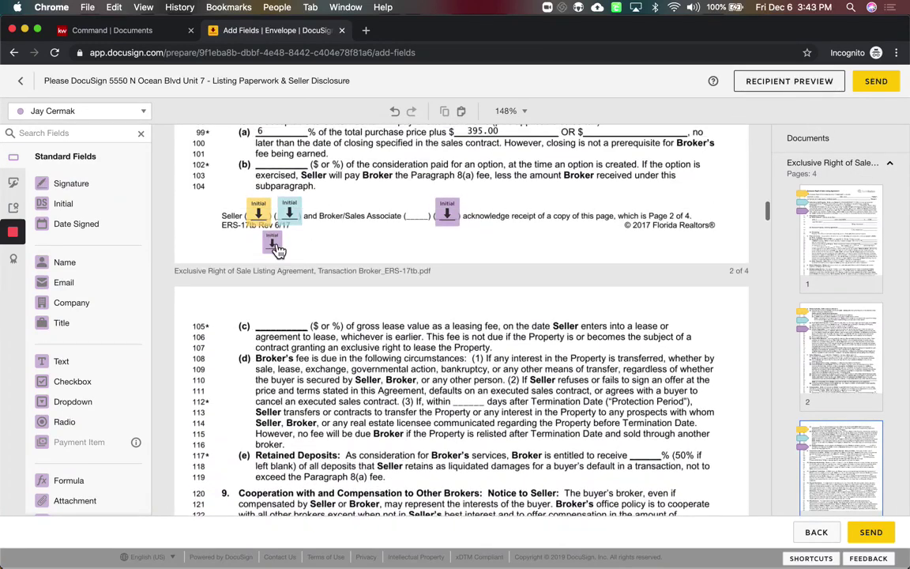
left_click(275, 250)
scroll(275, 250, "up", 10)
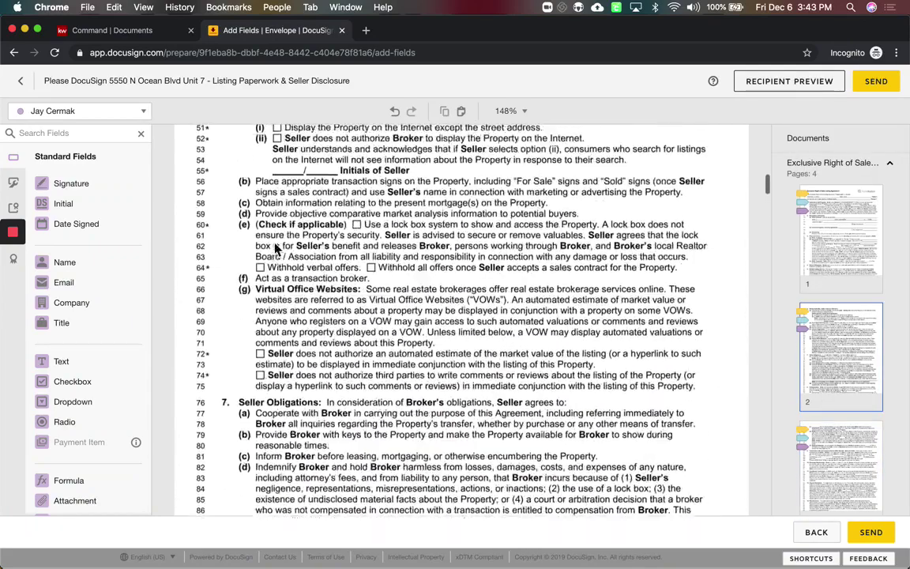
left_click(277, 293)
scroll(276, 292, "up", 10)
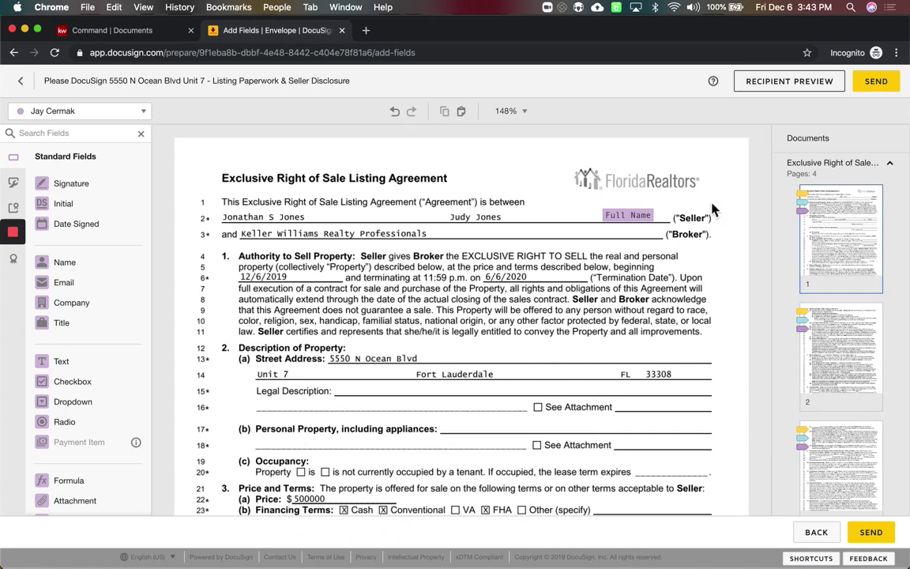
Delete the Full Name field on line 2 and review the placed fields across all four pages
left_click(637, 219)
key("Delete")
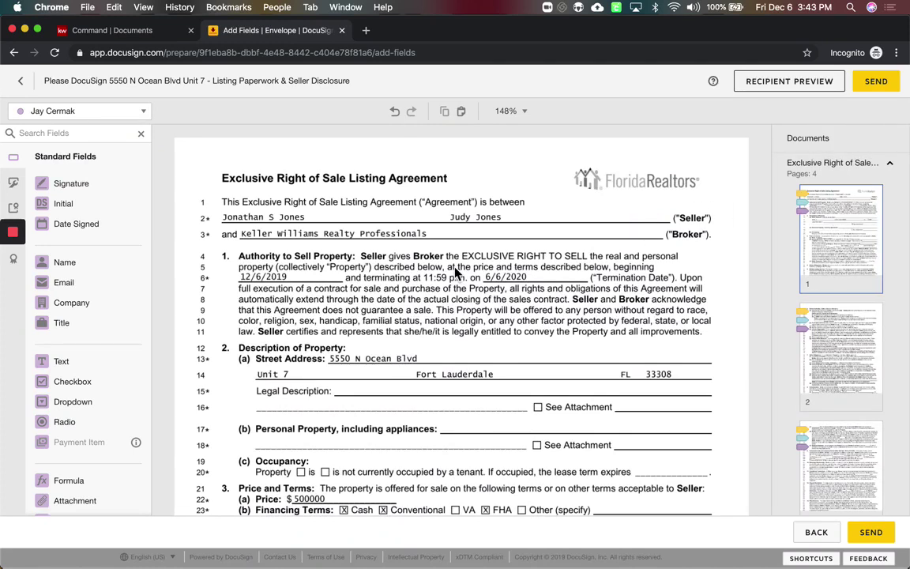
scroll(455, 271, "down", 15)
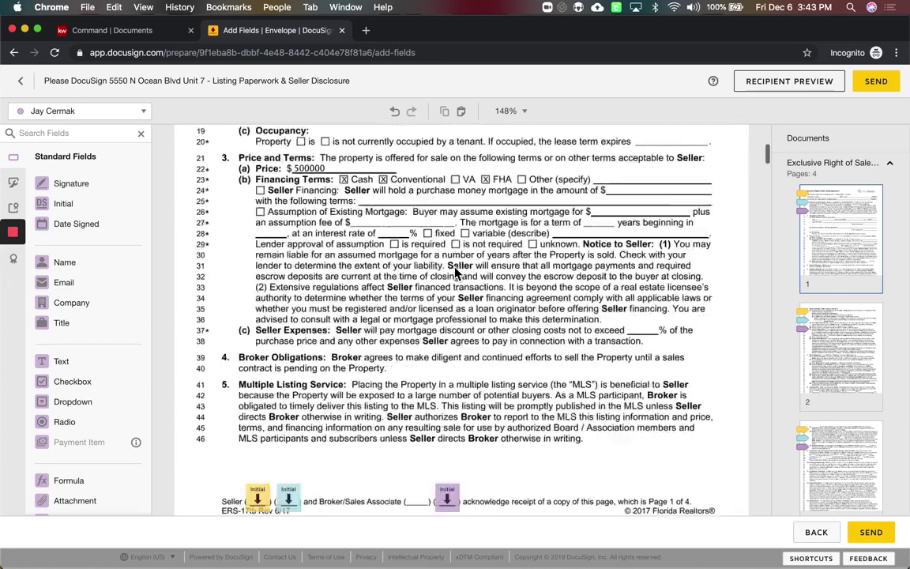
scroll(455, 272, "down", 10)
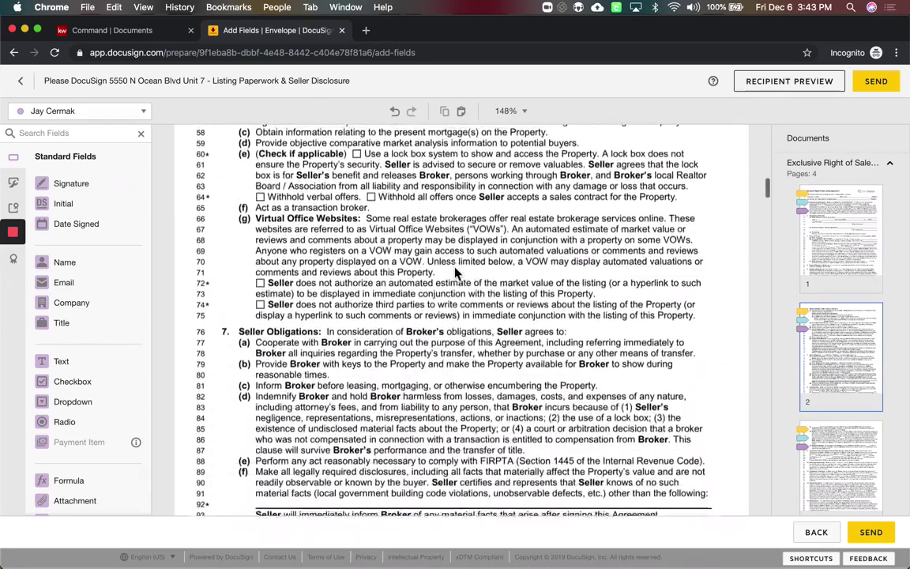
scroll(455, 272, "down", 3)
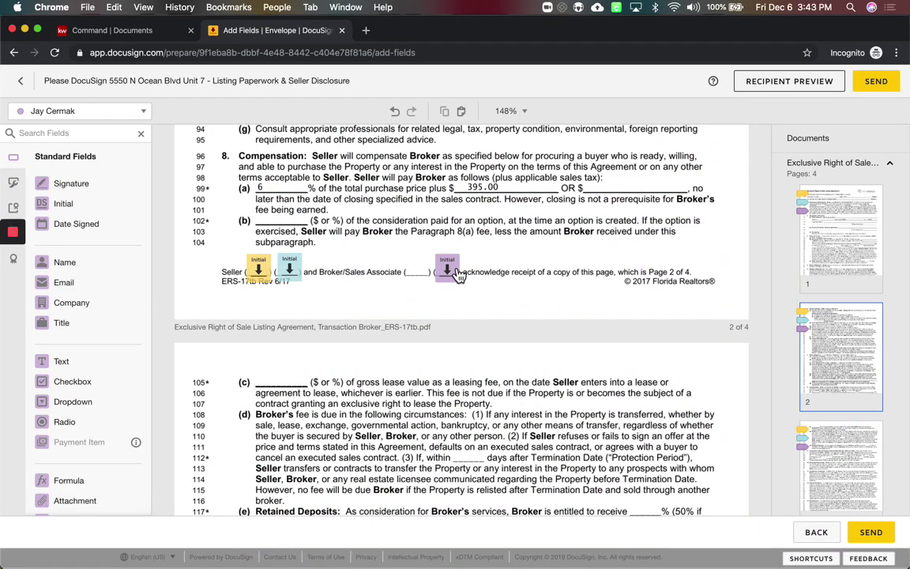
scroll(456, 272, "down", 11)
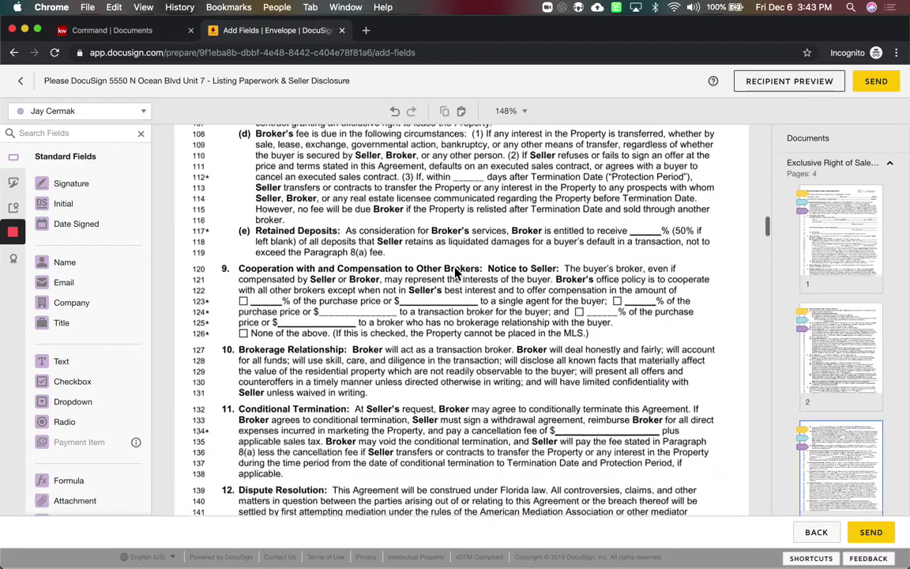
scroll(457, 272, "down", 20)
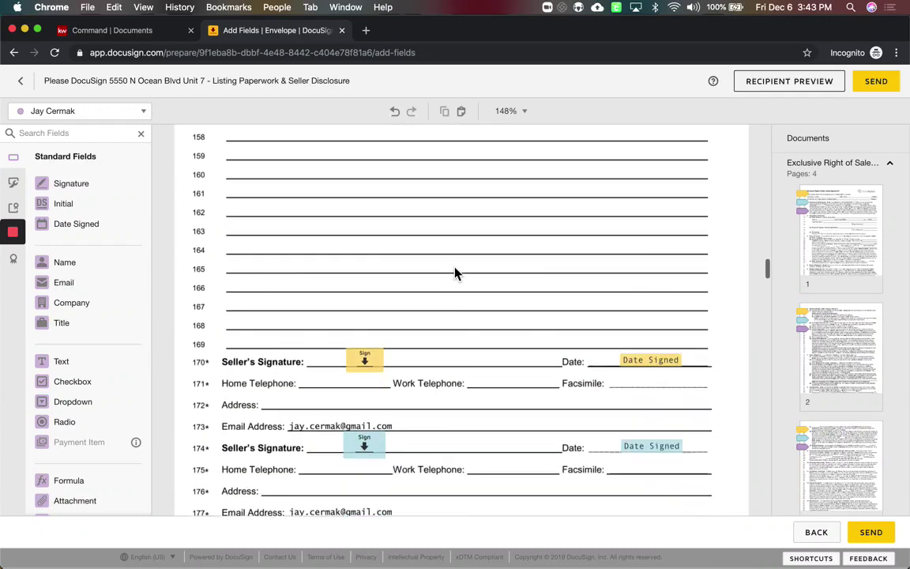
scroll(455, 272, "down", 5)
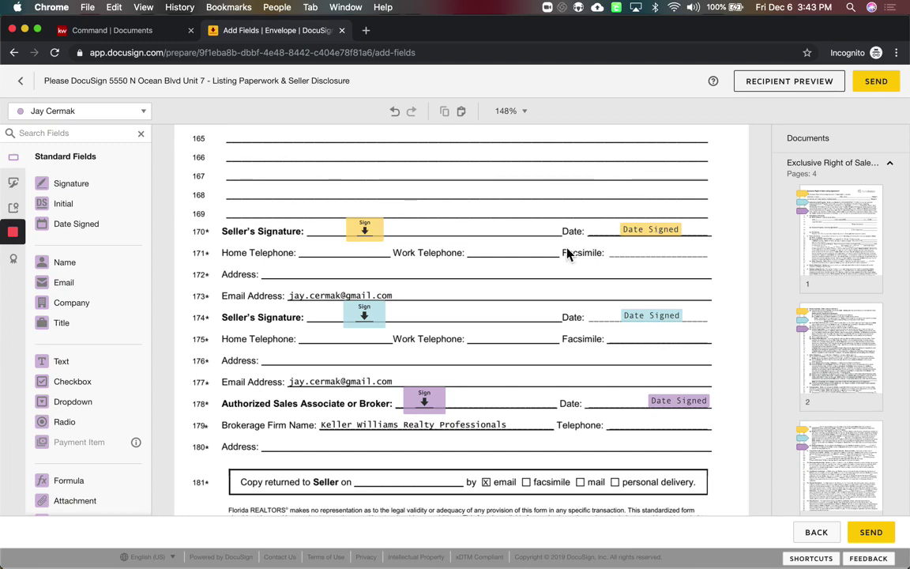
scroll(419, 316, "down", 5)
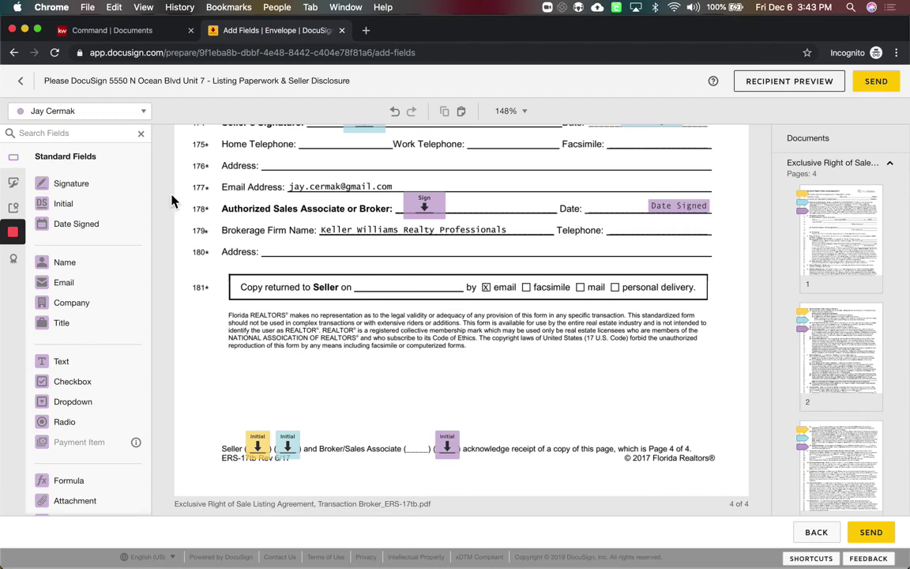
Place a first-seller Date Signed field on line 181's 'Copy returned to Seller on' blank
left_click(116, 116)
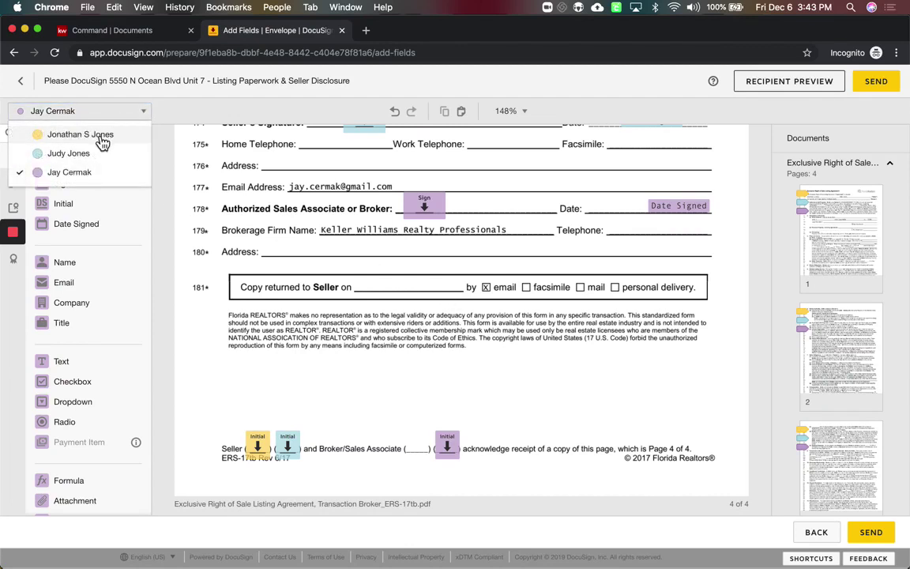
left_click(102, 135)
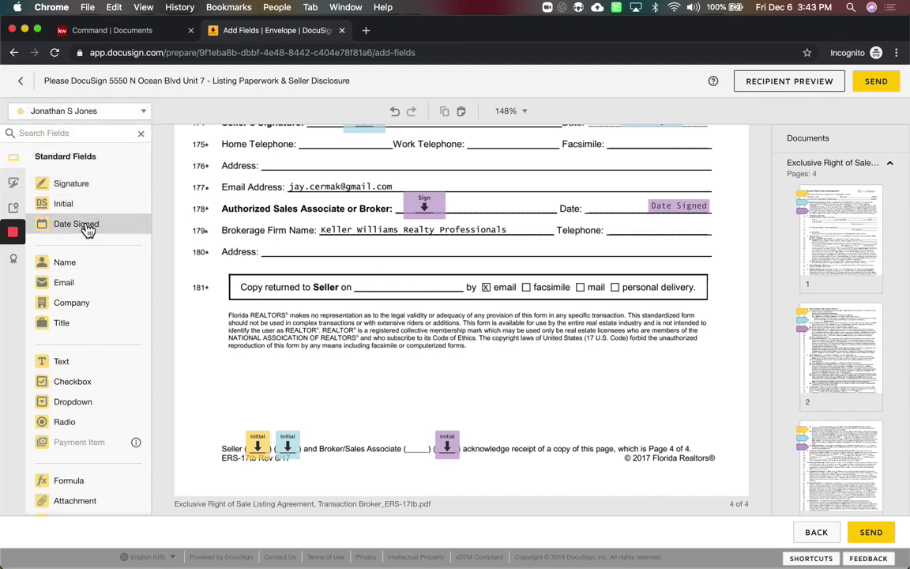
left_click_drag(87, 229, 361, 290)
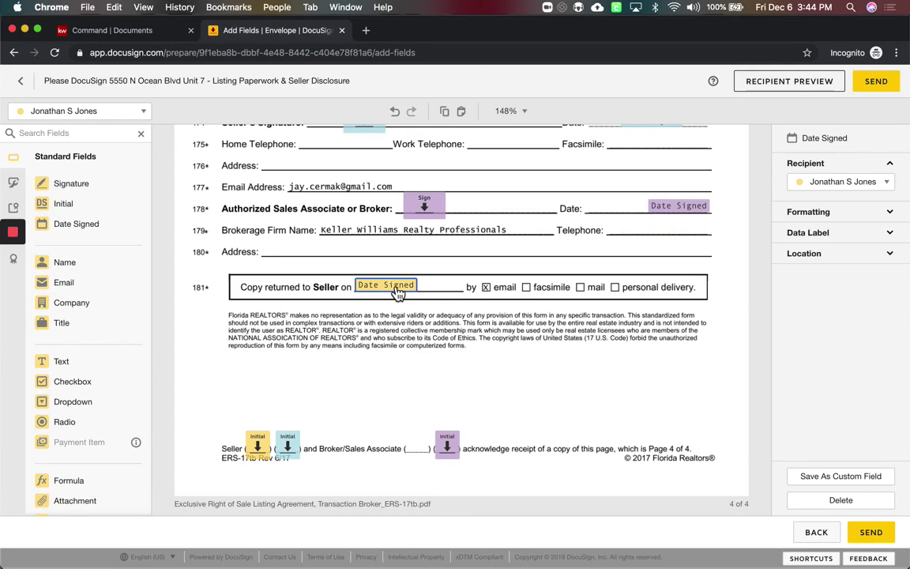
left_click(394, 398)
scroll(395, 398, "down", 10)
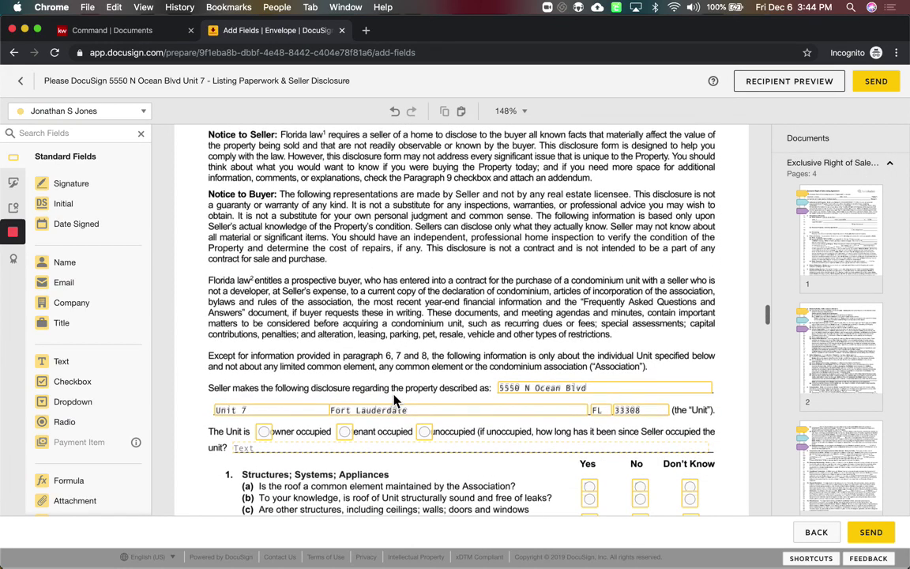
scroll(394, 398, "down", 5)
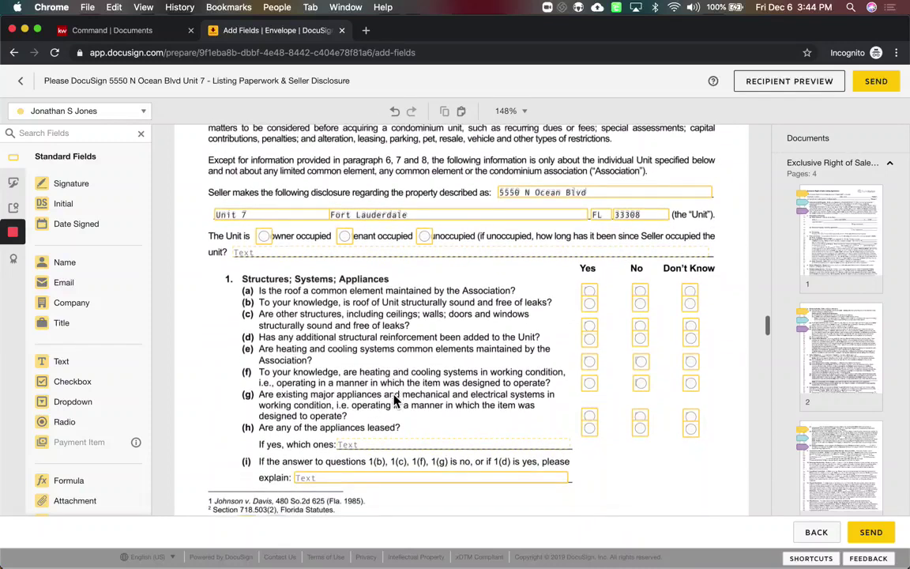
left_click(98, 118)
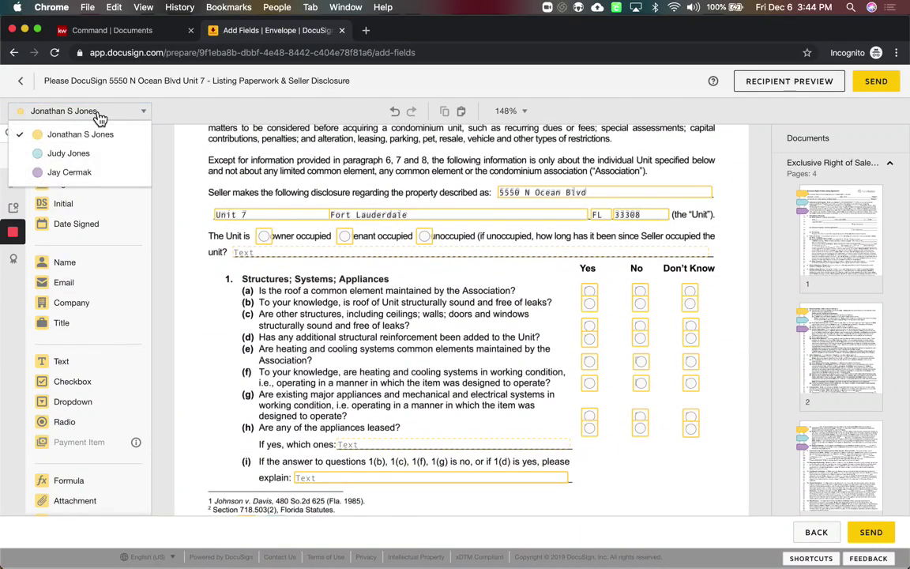
left_click(99, 118)
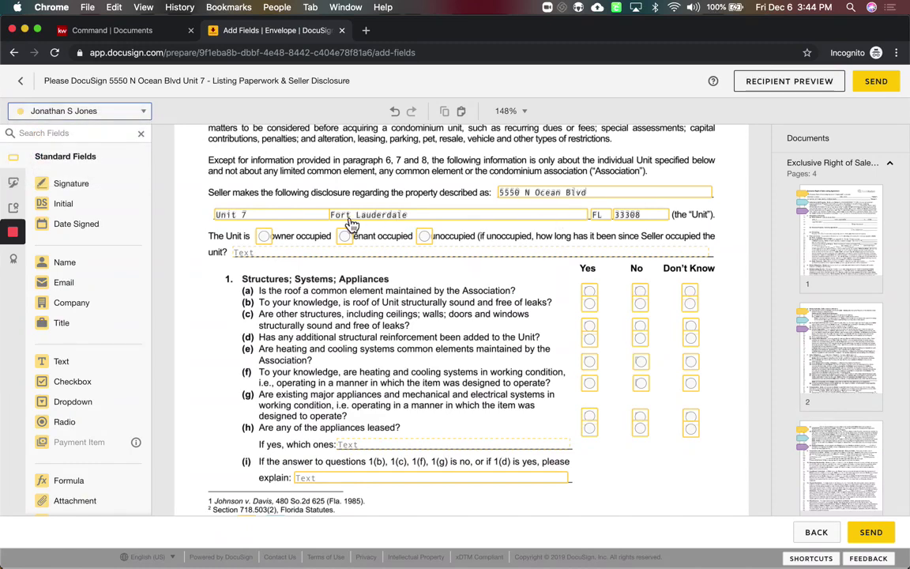
scroll(403, 277, "down", 5)
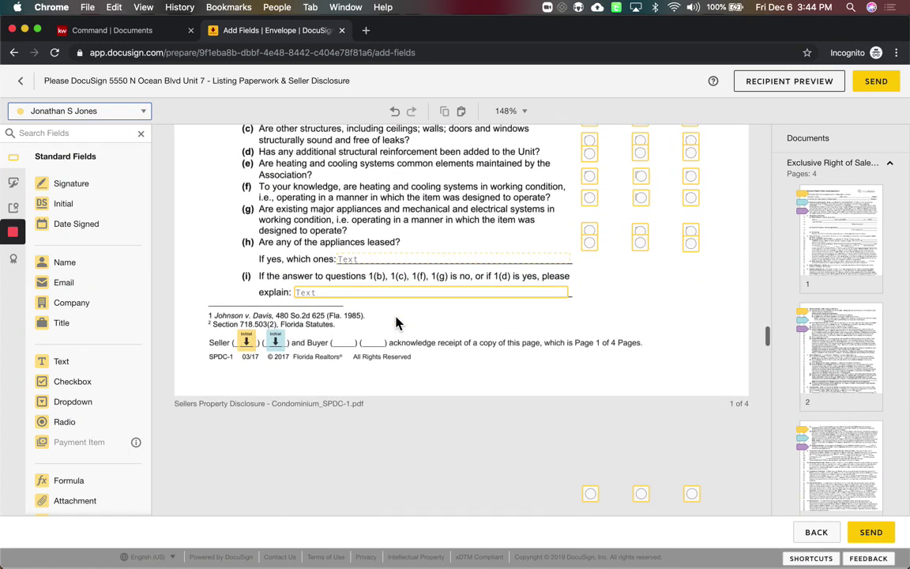
scroll(396, 322, "up", 2)
scroll(396, 322, "up", 3)
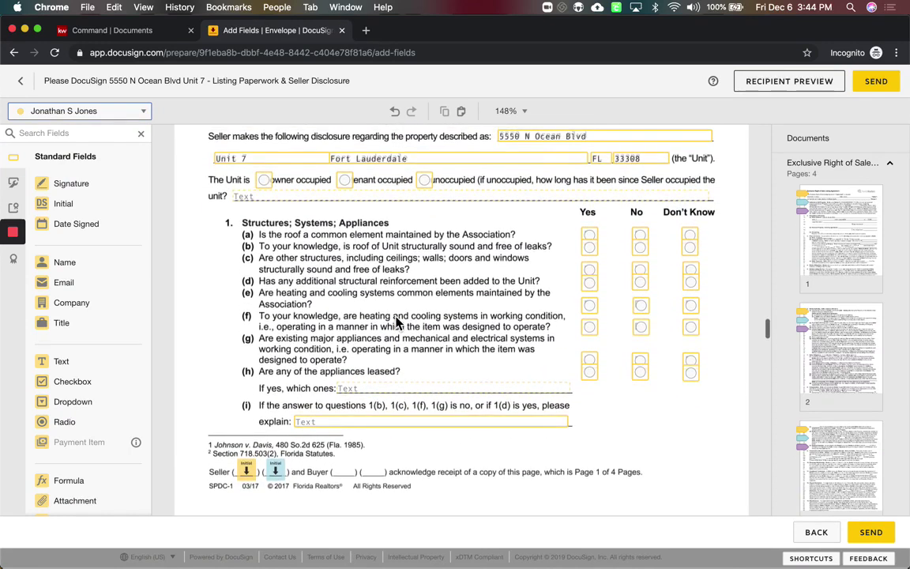
scroll(398, 322, "down", 2)
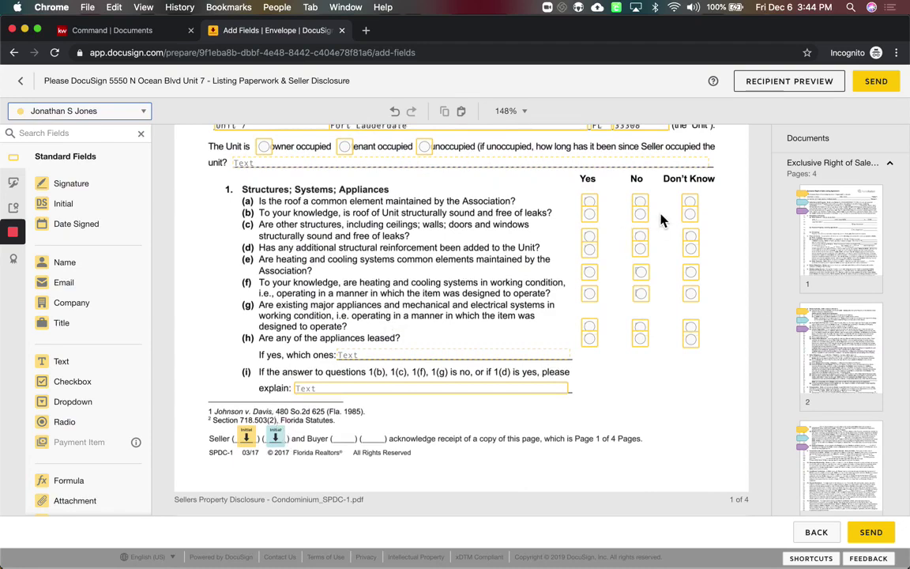
scroll(313, 296, "down", 20)
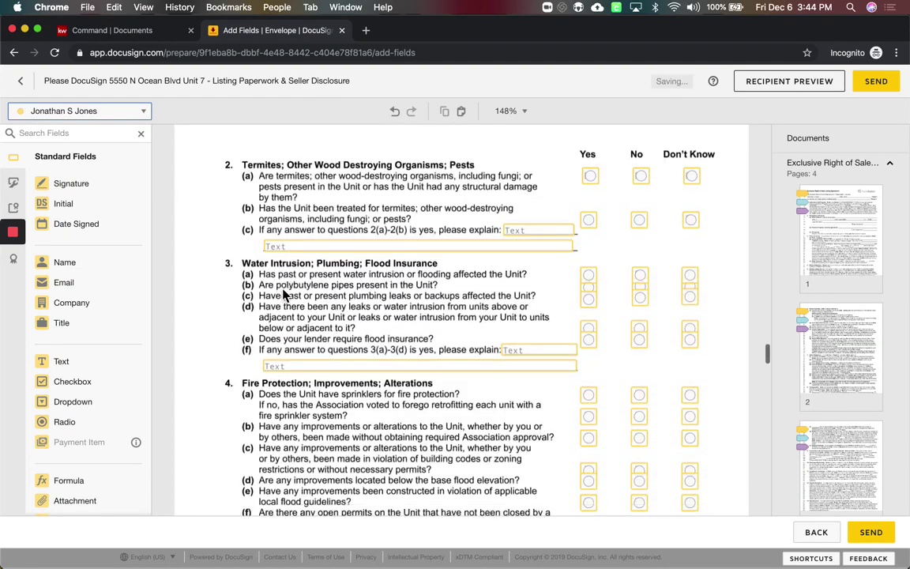
scroll(283, 293, "down", 20)
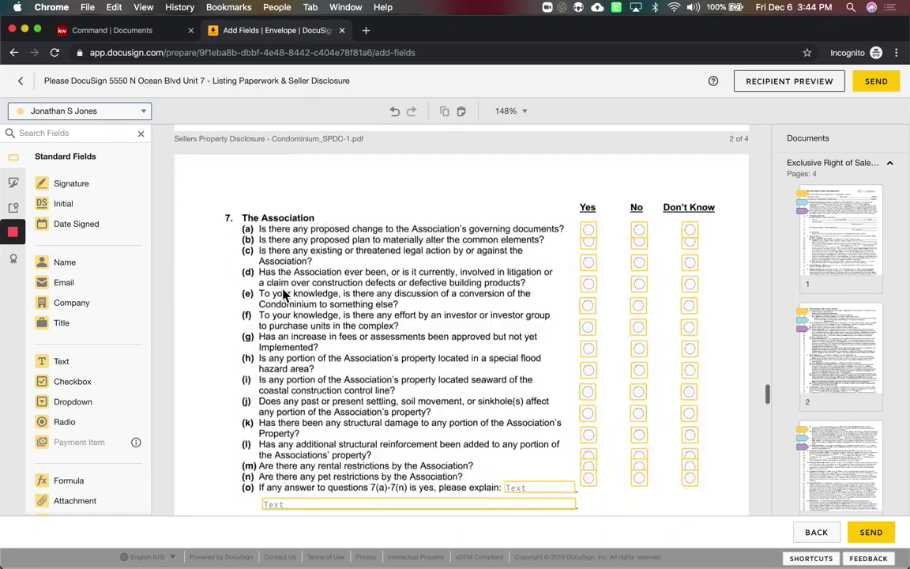
scroll(283, 293, "down", 10)
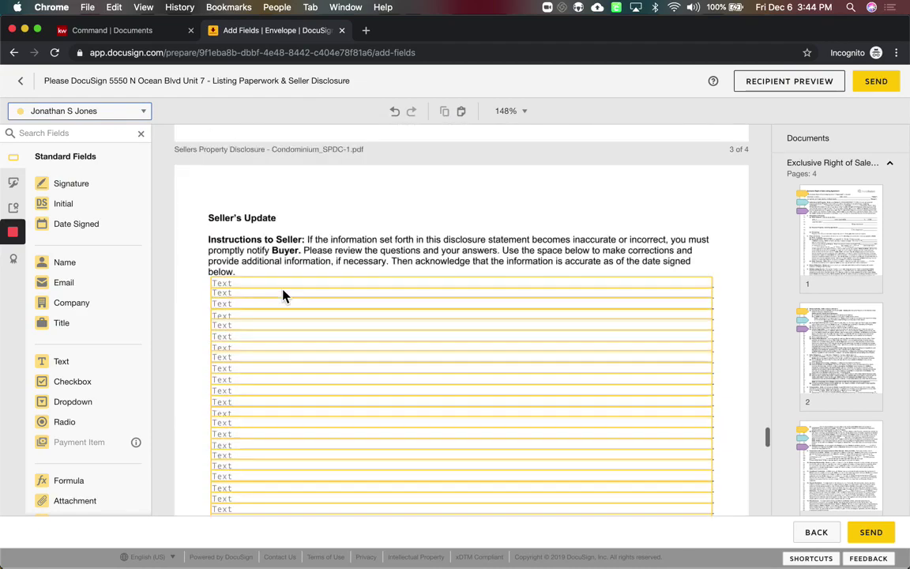
scroll(282, 295, "down", 5)
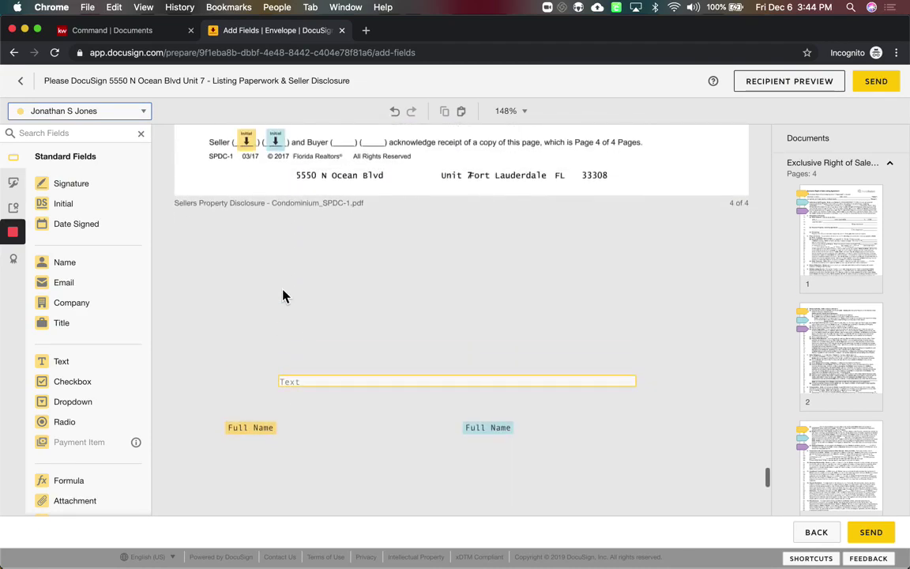
scroll(283, 296, "up", 5)
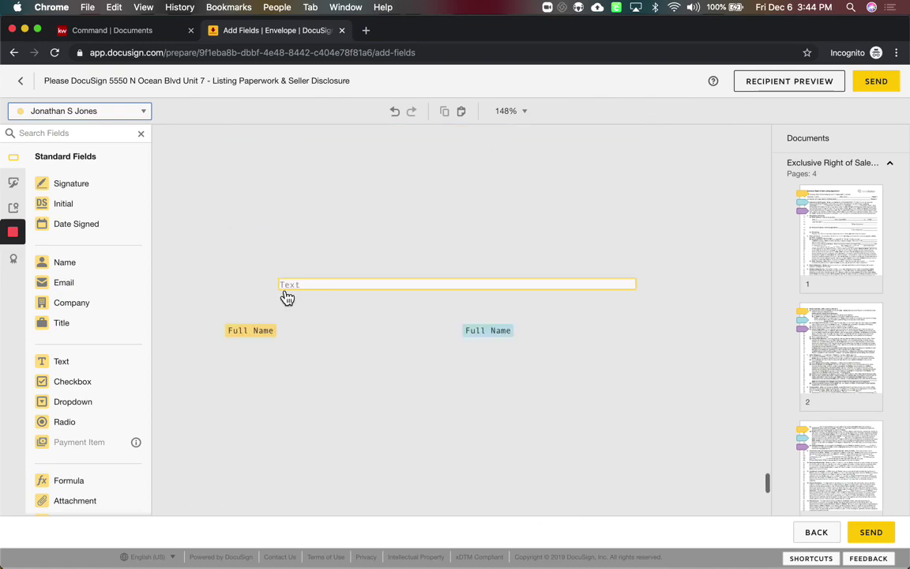
scroll(369, 205, "up", 3)
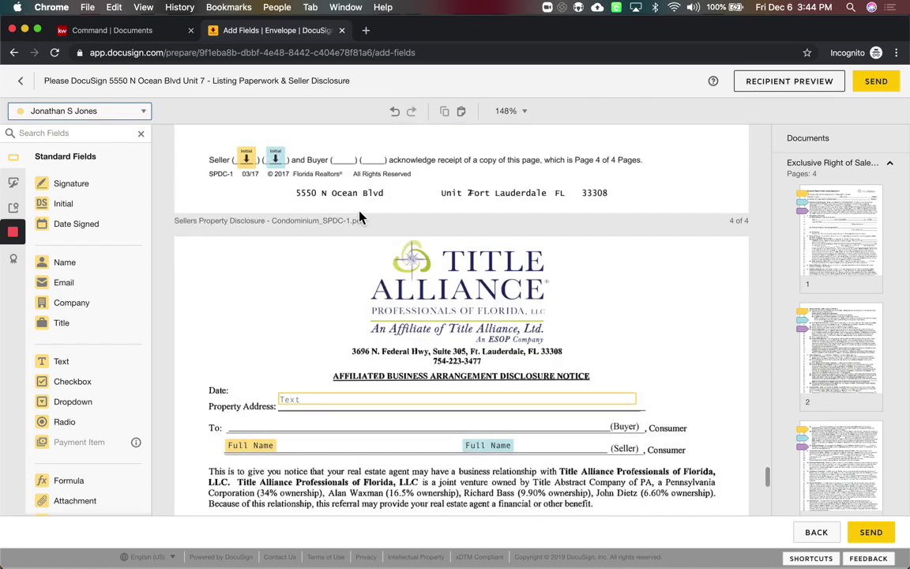
scroll(331, 300, "down", 3)
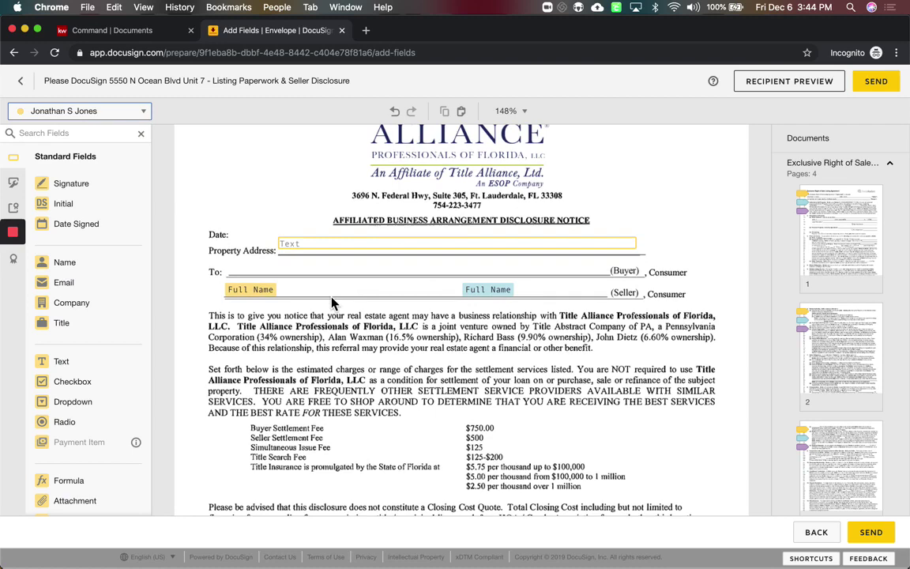
scroll(332, 302, "down", 2)
scroll(332, 302, "up", 3)
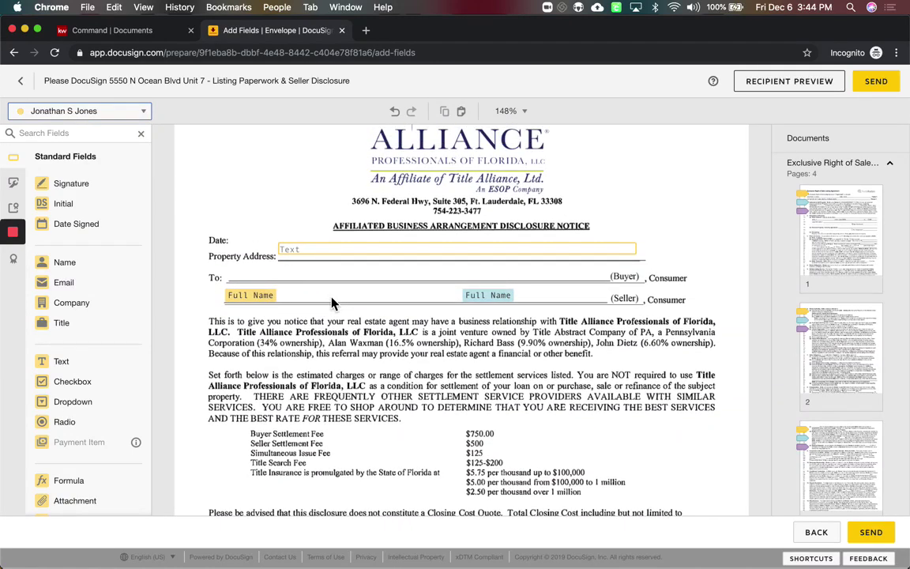
scroll(332, 302, "down", 1)
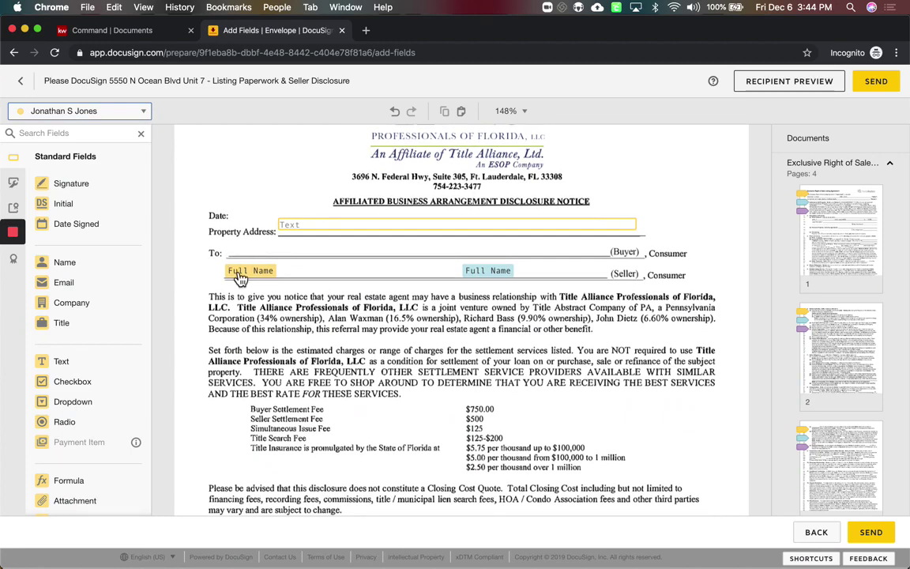
scroll(439, 334, "down", 1)
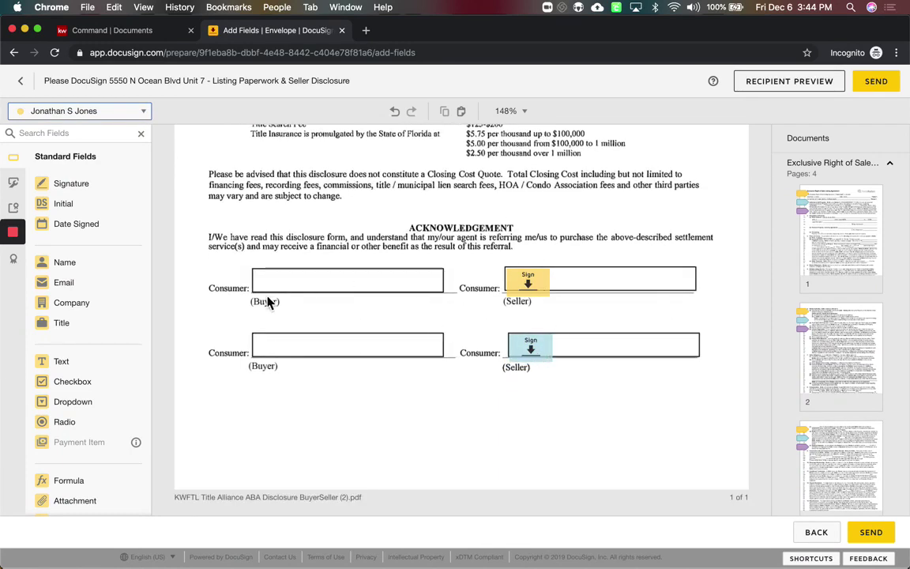
scroll(350, 458, "up", 20)
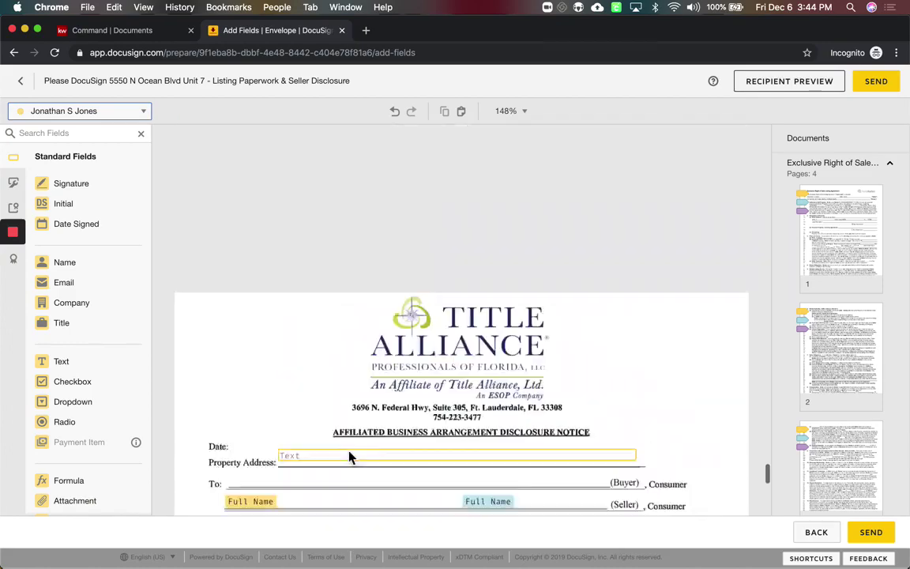
scroll(351, 458, "up", 20)
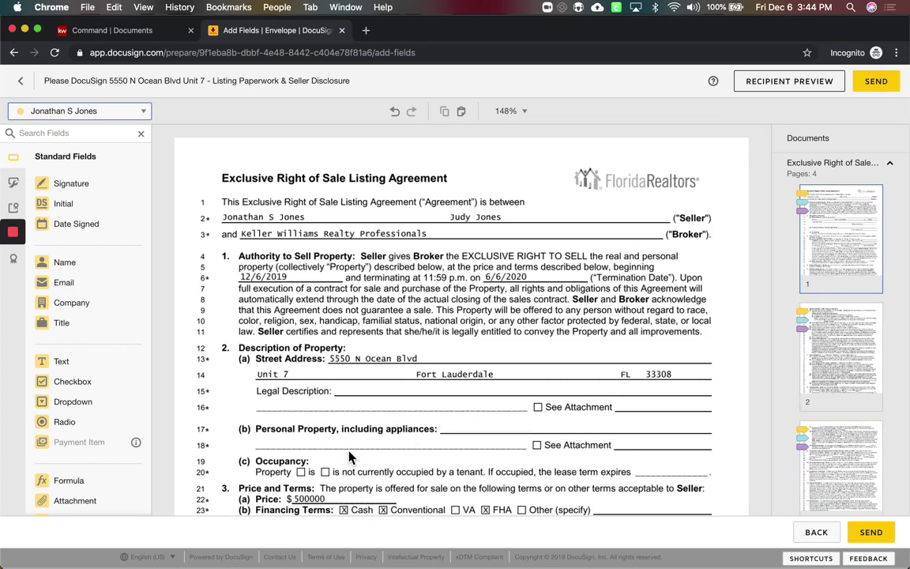
Open Recipient Preview as the first seller, trying Tablet and Mobile views before returning to Desktop
left_click(781, 92)
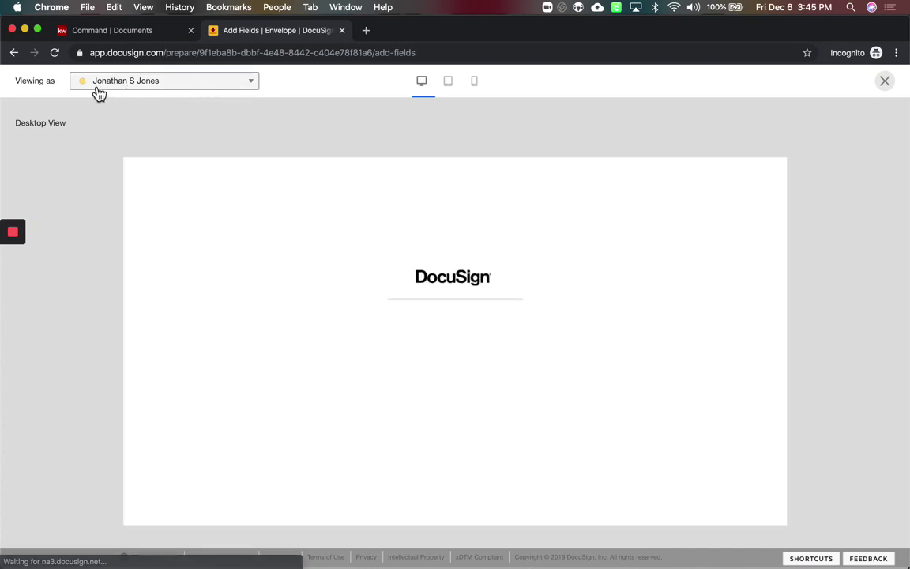
left_click(99, 89)
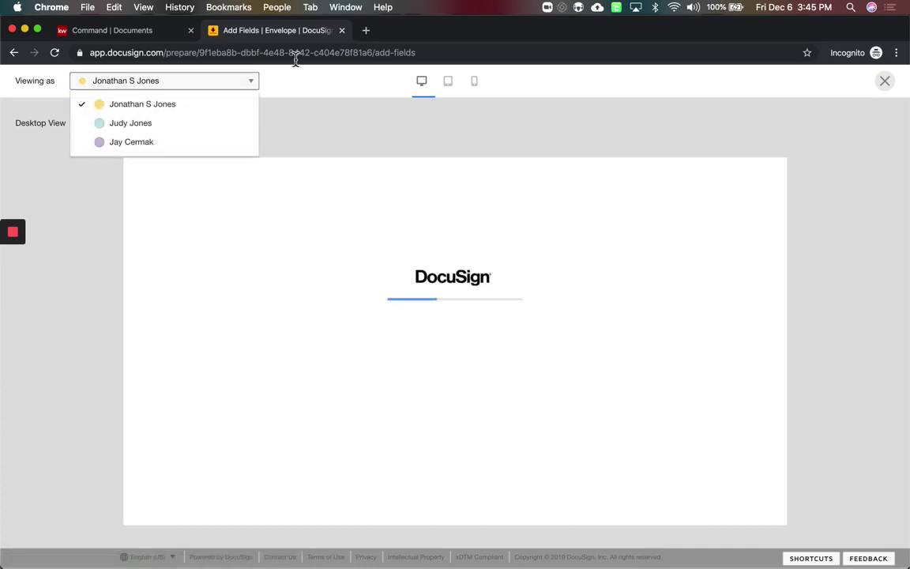
left_click(314, 96)
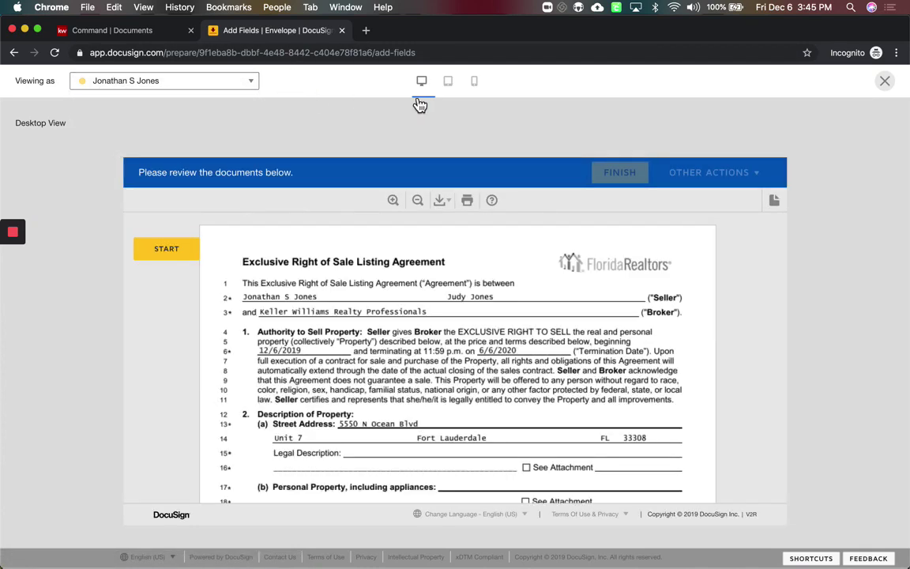
left_click(448, 82)
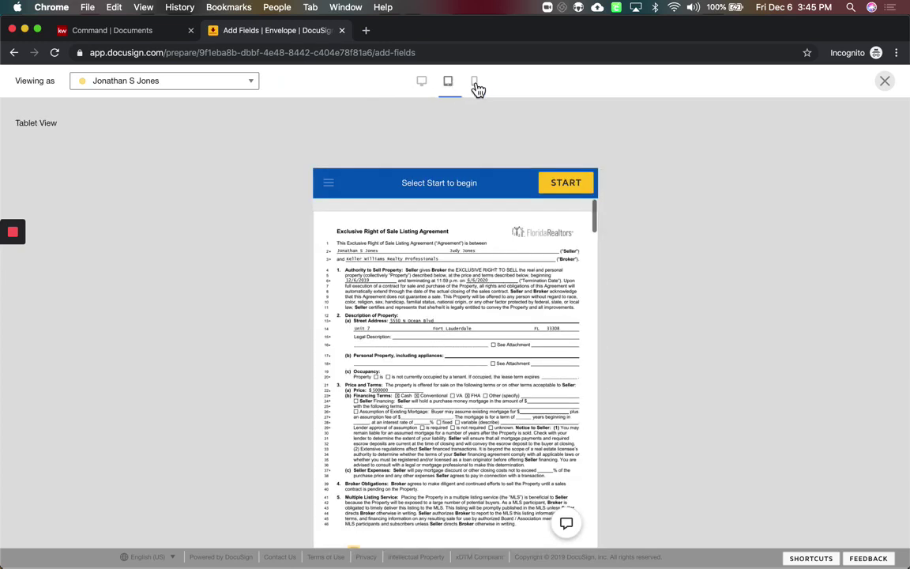
left_click(479, 87)
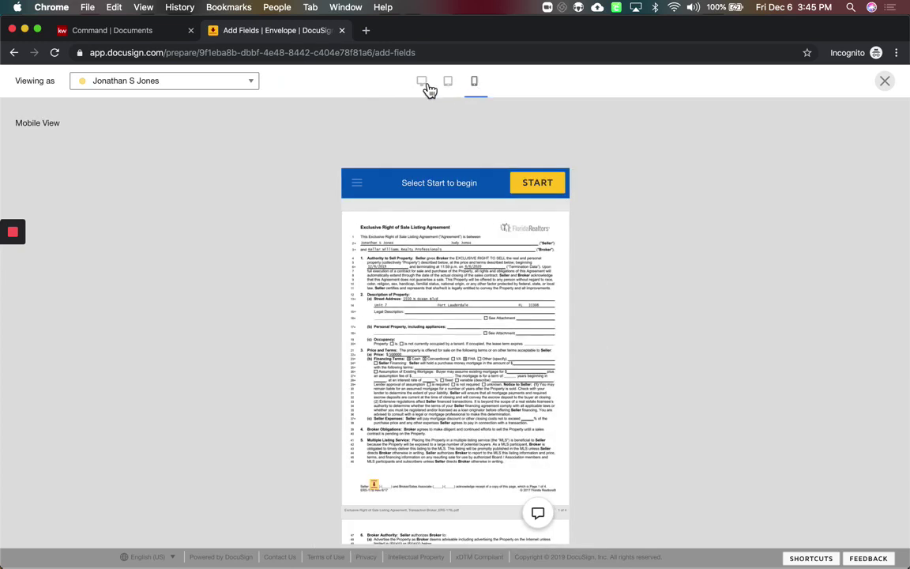
left_click(425, 88)
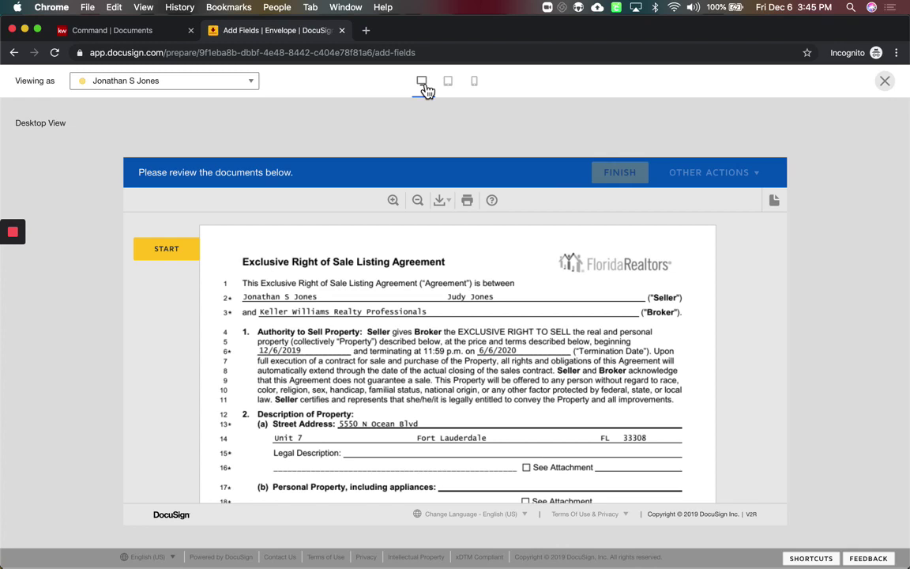
Start the guided signing and apply the first seller's initials on the listing agreement pages
left_click(175, 256)
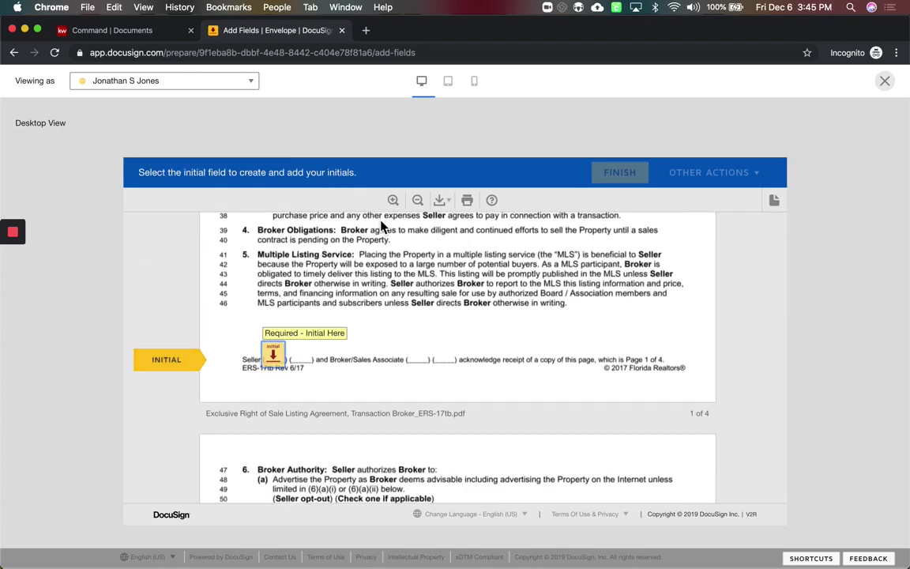
left_click(276, 362)
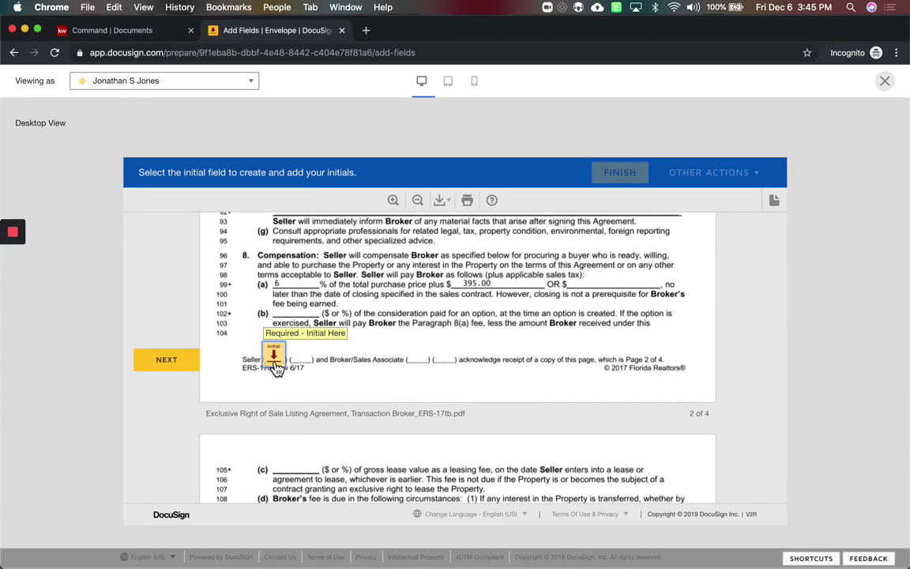
left_click(275, 362)
scroll(276, 369, "up", 15)
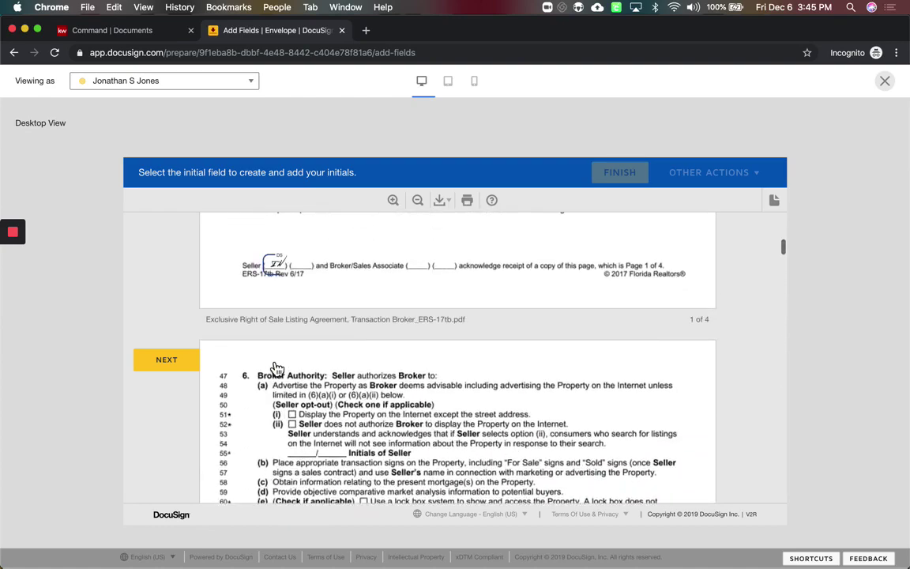
scroll(294, 374, "down", 5)
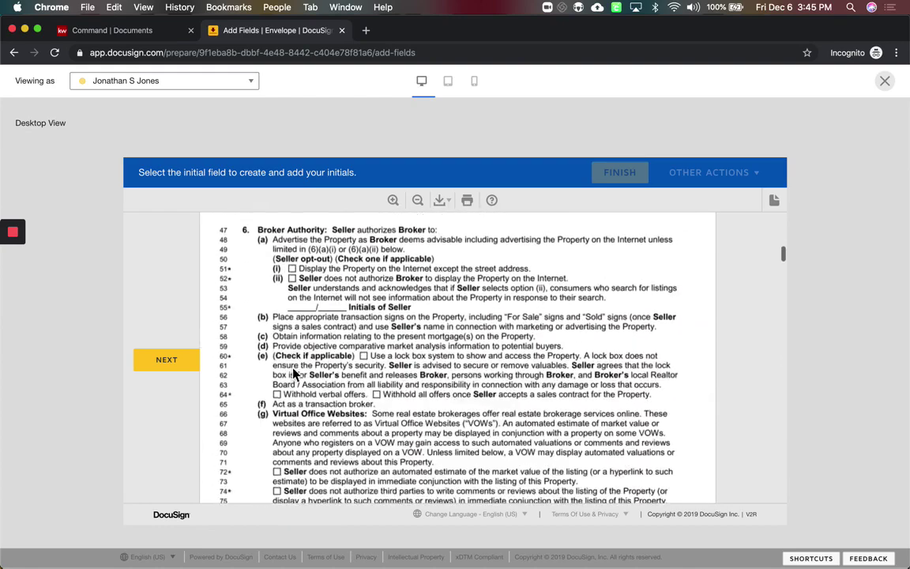
scroll(294, 373, "down", 20)
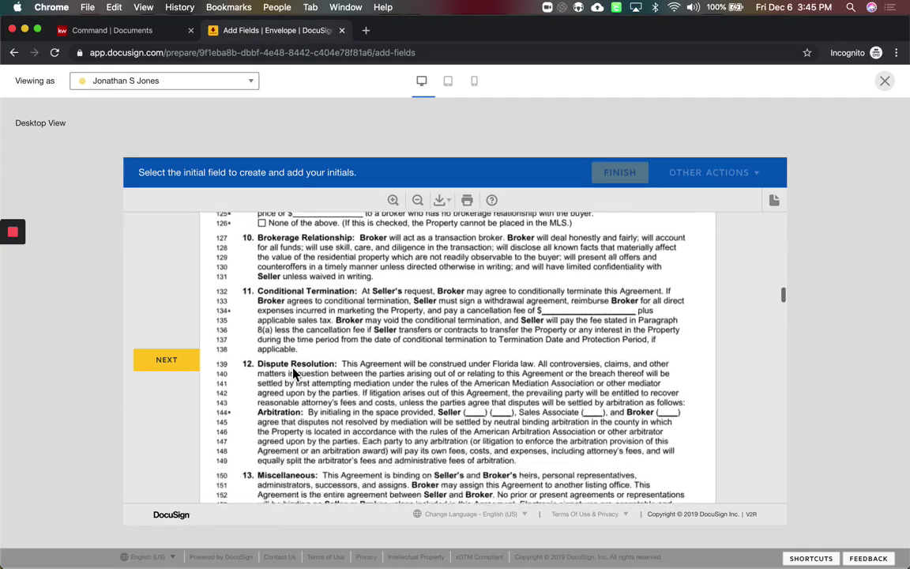
left_click(162, 328)
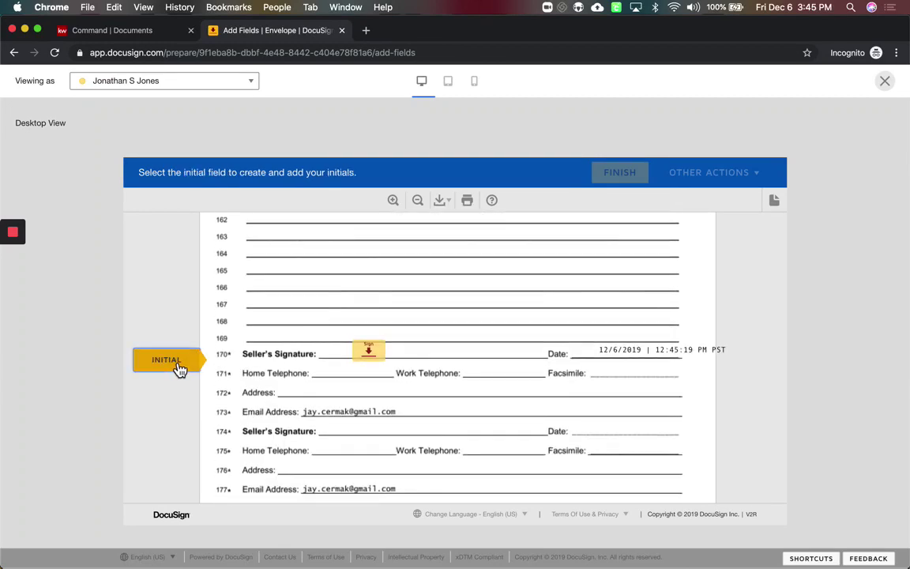
left_click(179, 366)
scroll(321, 366, "down", 15)
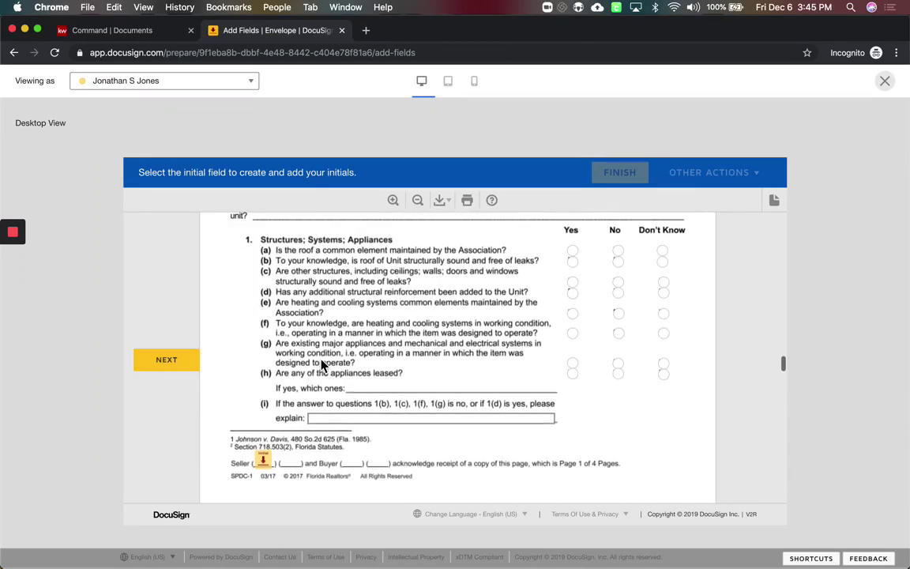
scroll(321, 365, "up", 2)
scroll(321, 364, "down", 1)
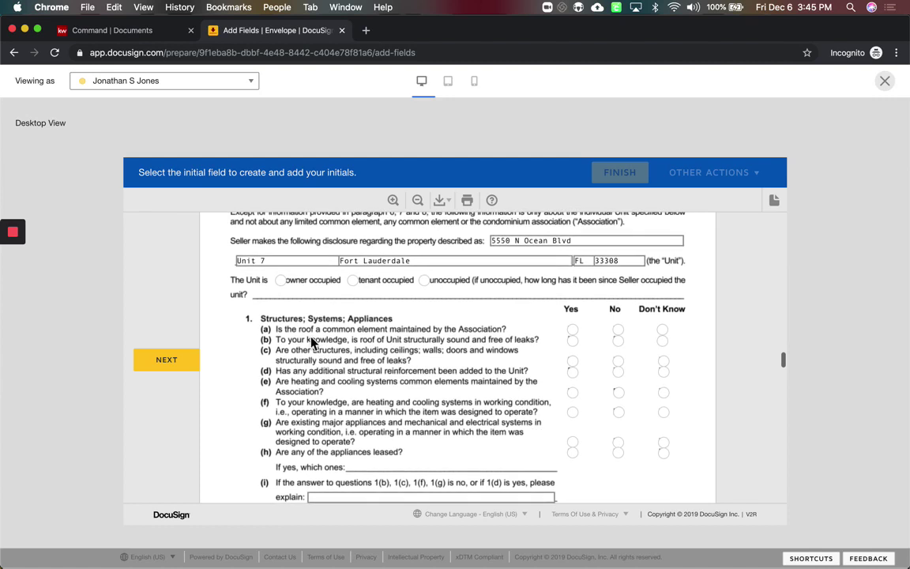
On the condo disclosure, mark the unit owner occupied and answer Don't Know for items (a)–(f)
left_click(286, 284)
left_click(663, 332)
left_click(662, 341)
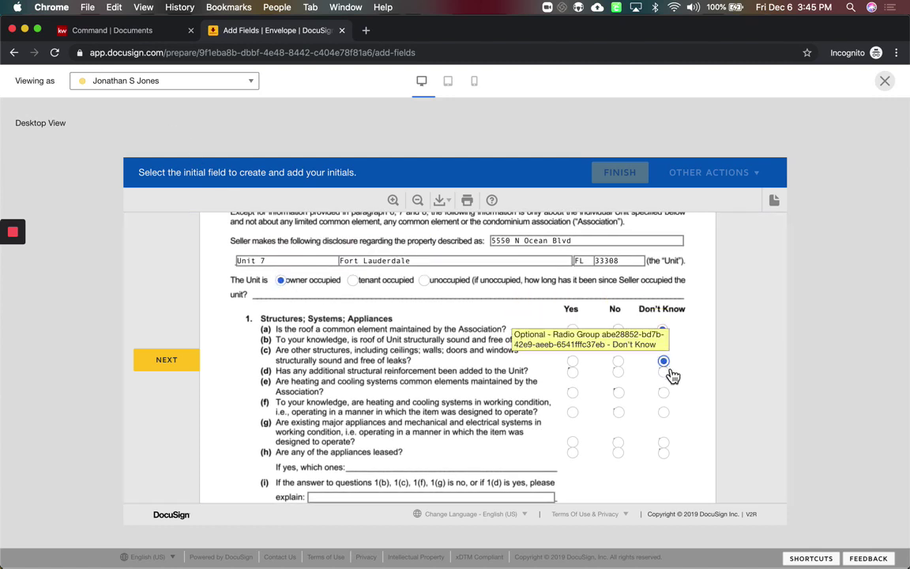
left_click(662, 361)
left_click(669, 398)
left_click(668, 417)
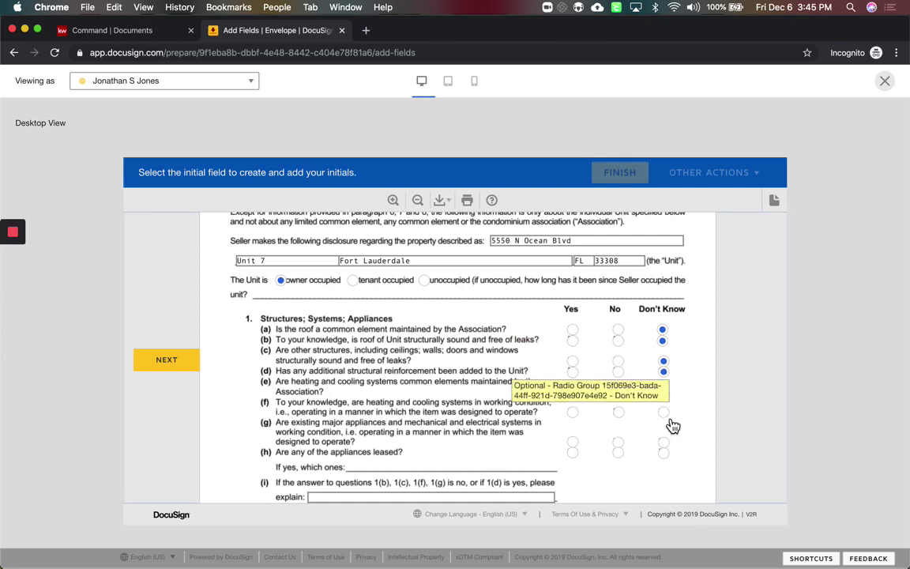
left_click(668, 442)
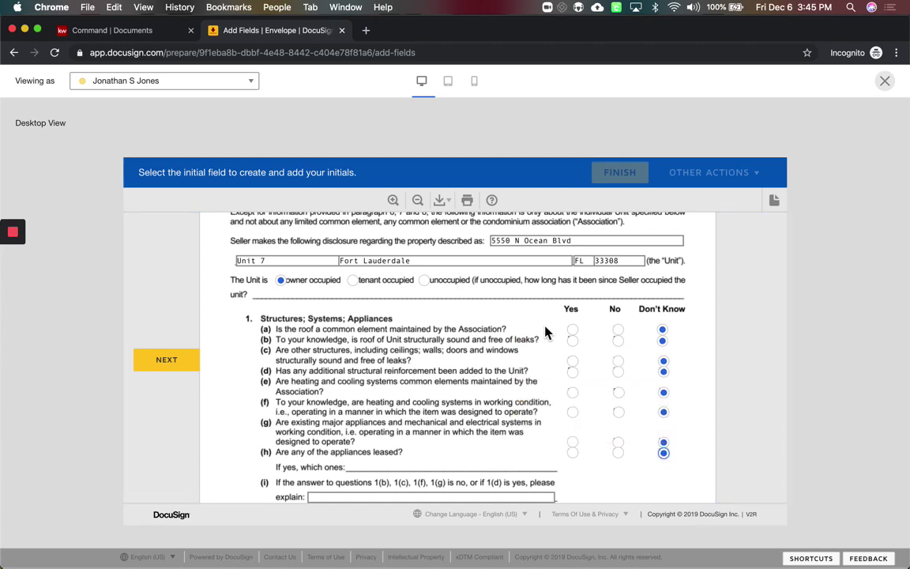
scroll(490, 292, "up", 10)
left_click(175, 82)
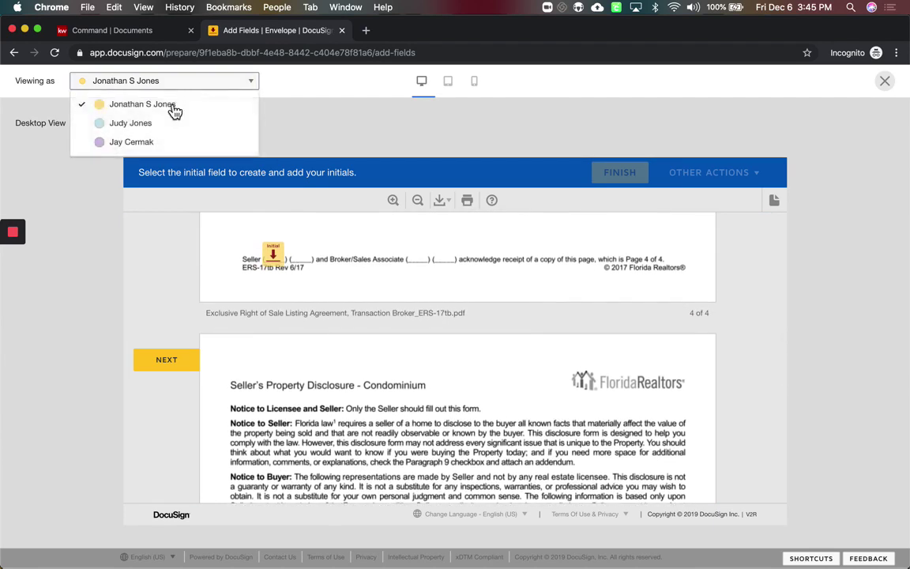
Preview as the second seller, start signing and apply her initials on pages 1–3
left_click(156, 130)
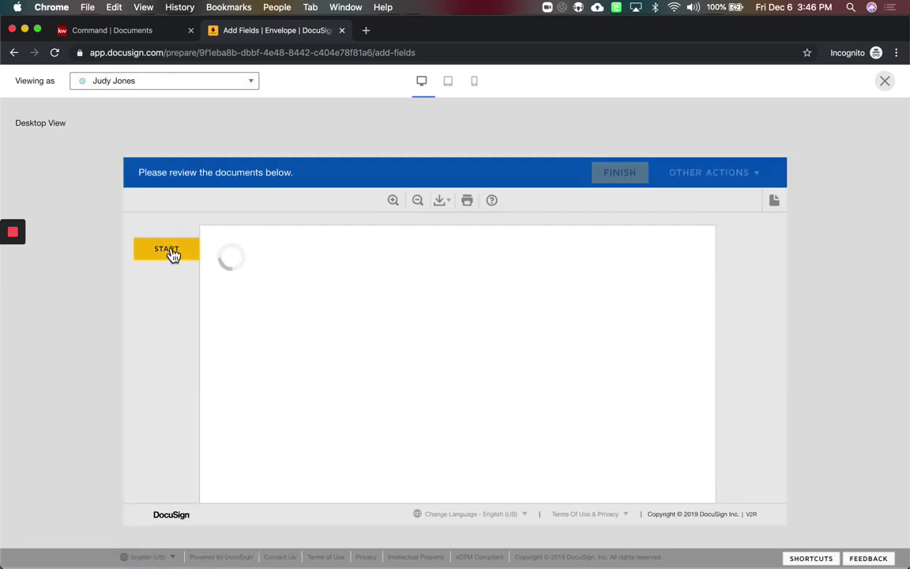
left_click(168, 251)
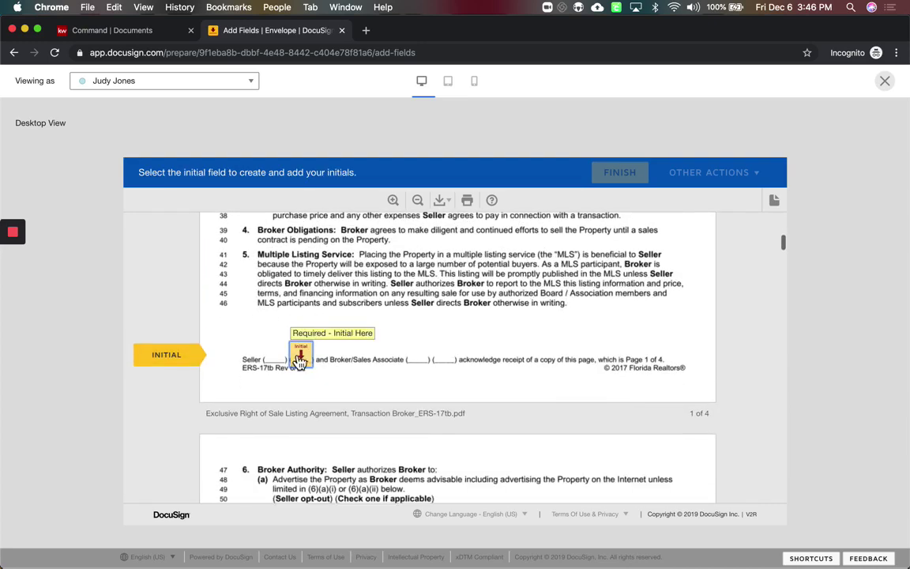
left_click(306, 363)
left_click(307, 364)
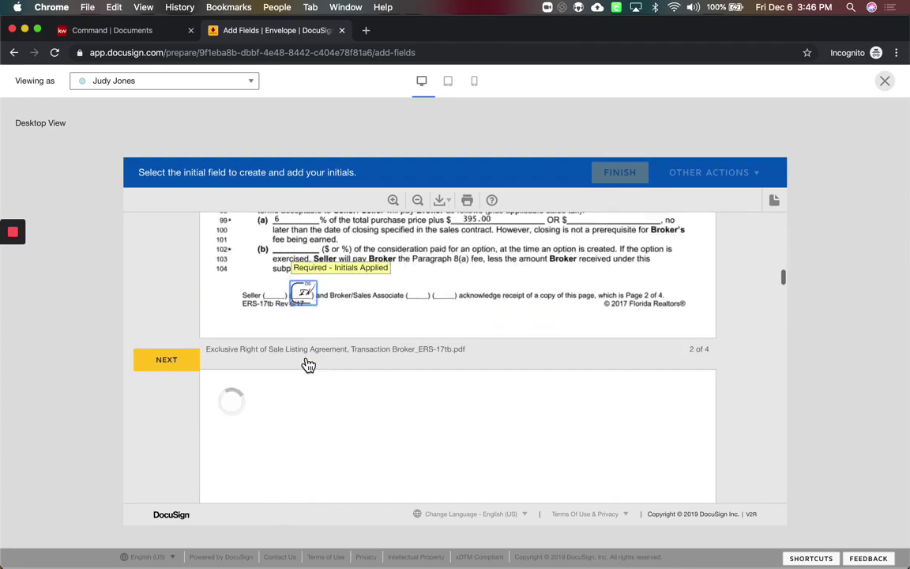
left_click(307, 363)
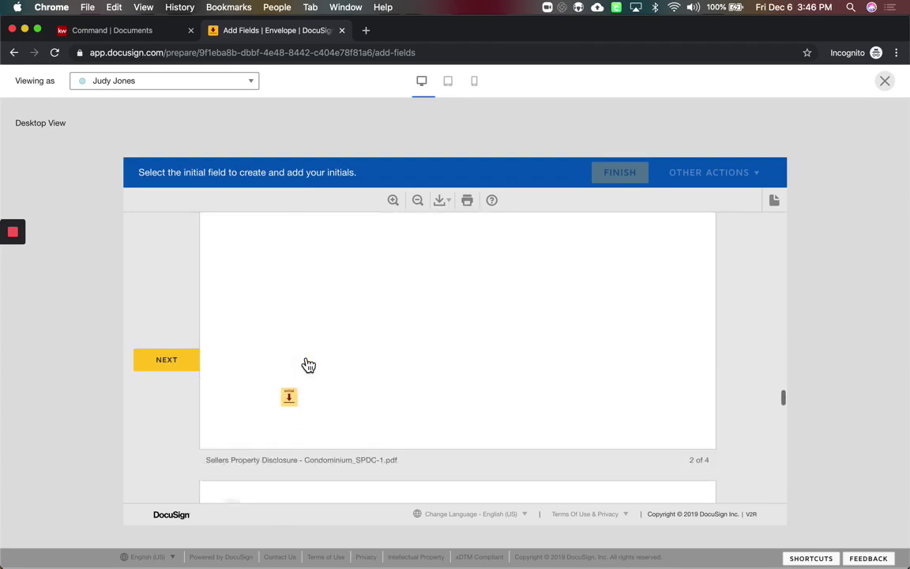
left_click(307, 364)
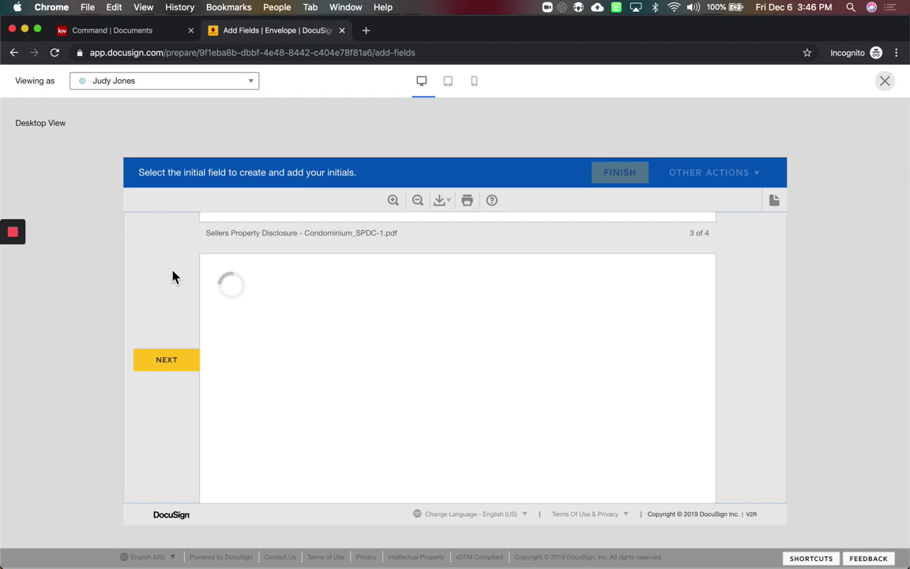
Scroll through the seller disclosure and close the recipient preview
scroll(458, 377, "down", 10)
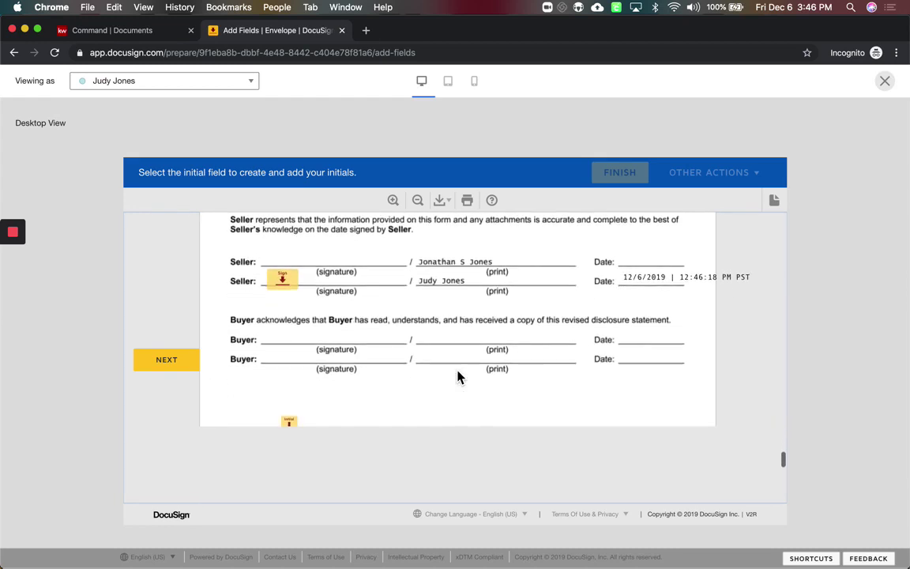
scroll(459, 377, "down", 5)
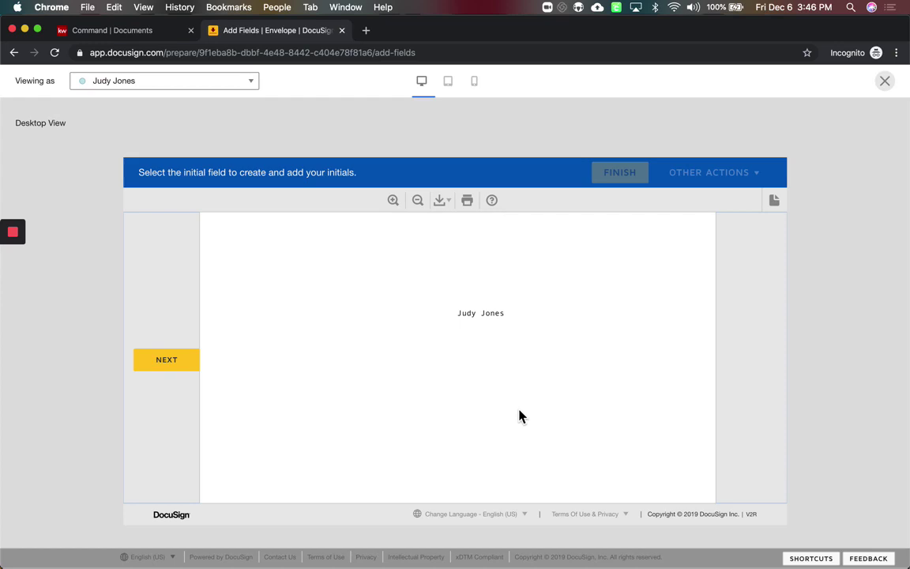
scroll(519, 415, "down", 10)
scroll(520, 415, "up", 15)
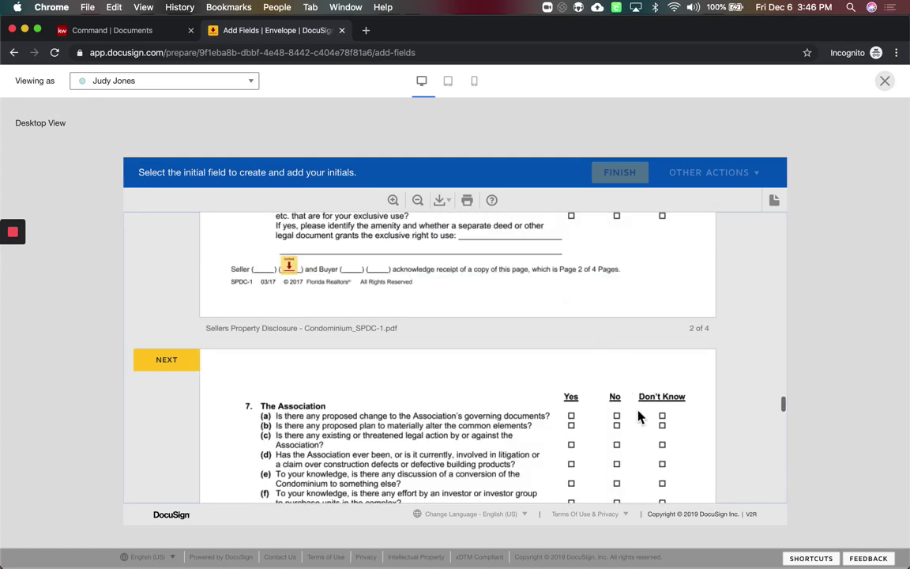
scroll(595, 440, "down", 5)
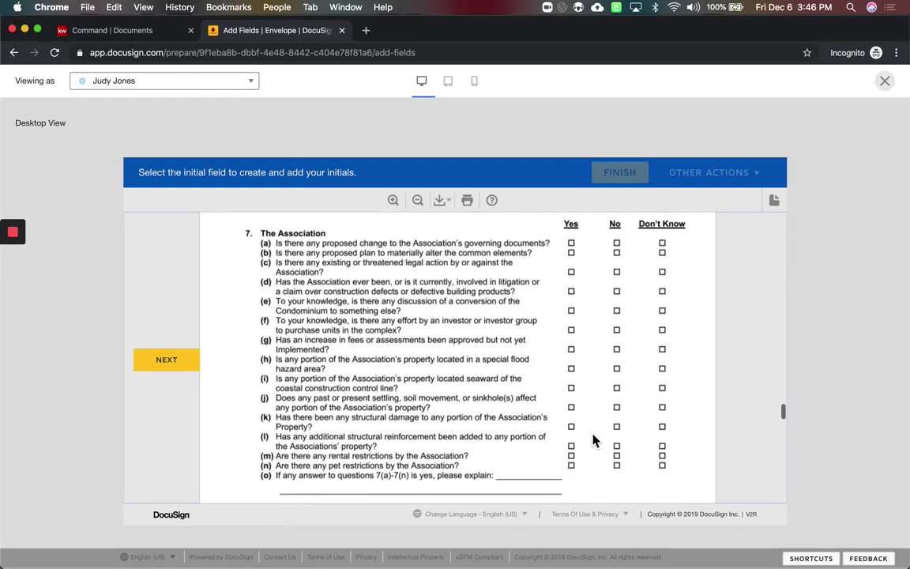
left_click(885, 81)
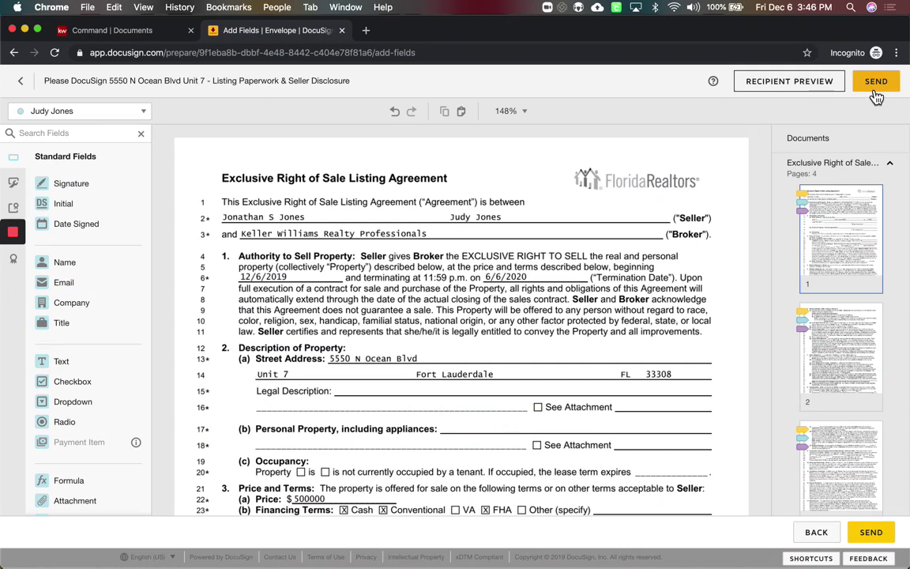
Send the envelope, then bring the browser window back to the front
left_click(876, 96)
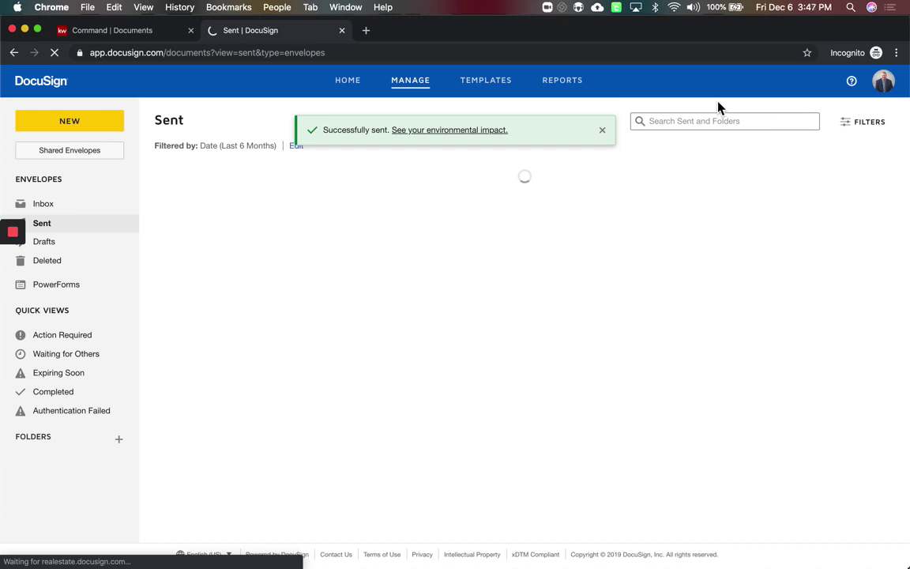
key("ctrl+Up")
left_click(168, 188)
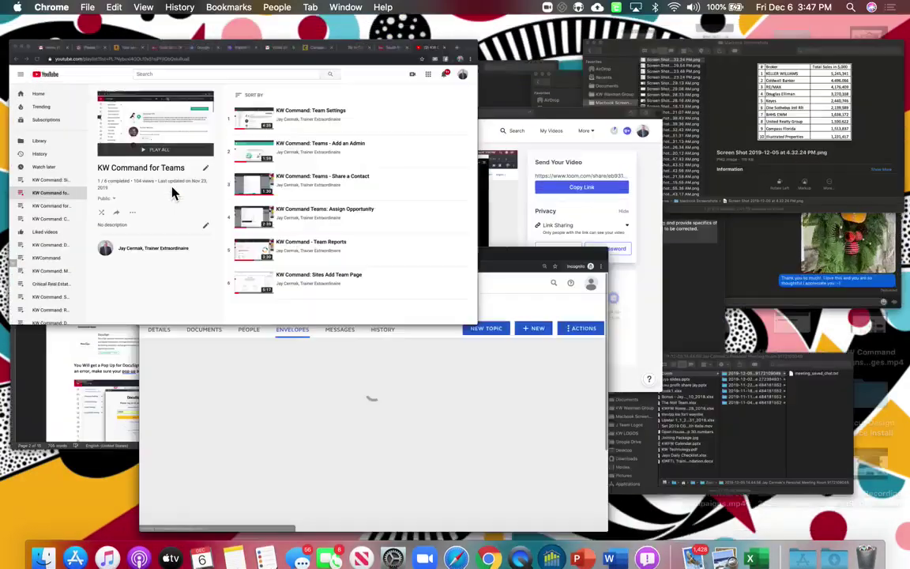
left_click(161, 32)
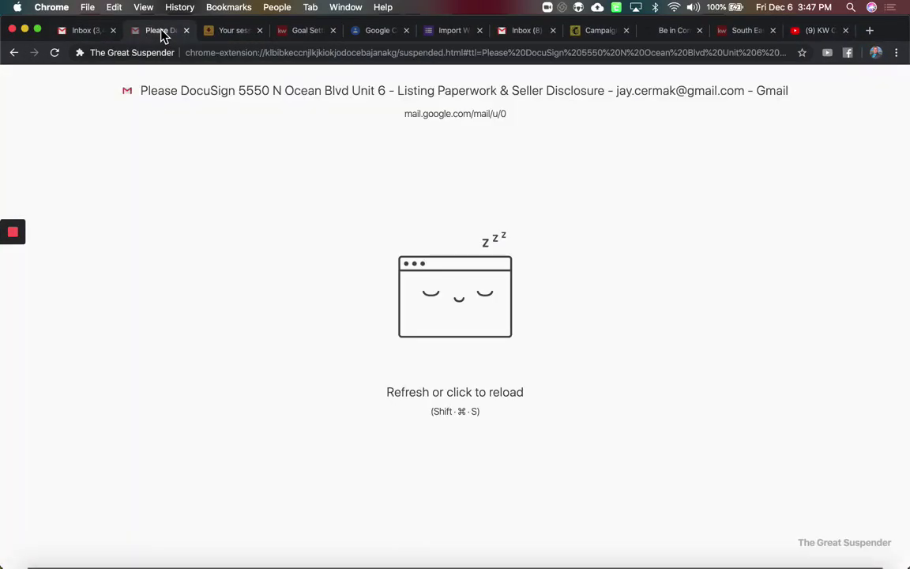
left_click(110, 211)
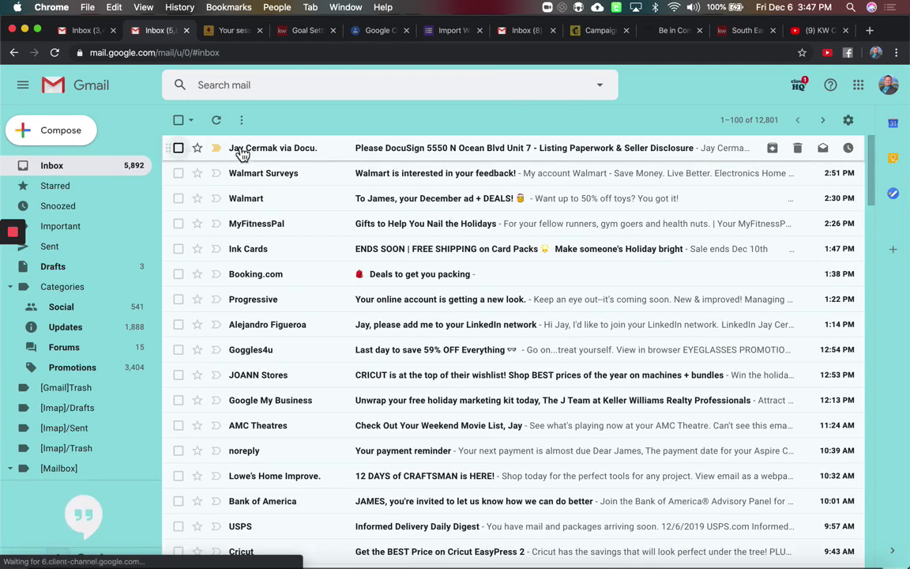
left_click(453, 157)
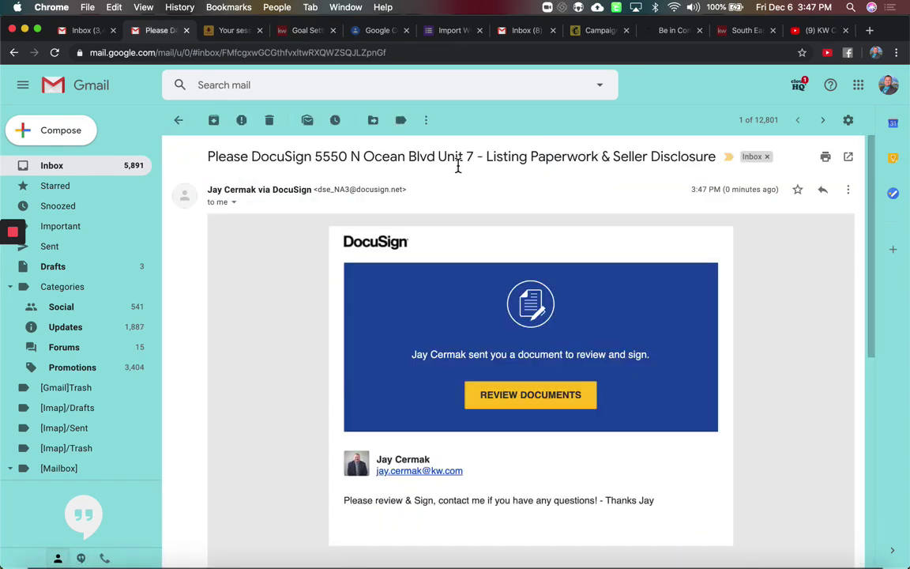
left_click_drag(486, 161, 649, 175)
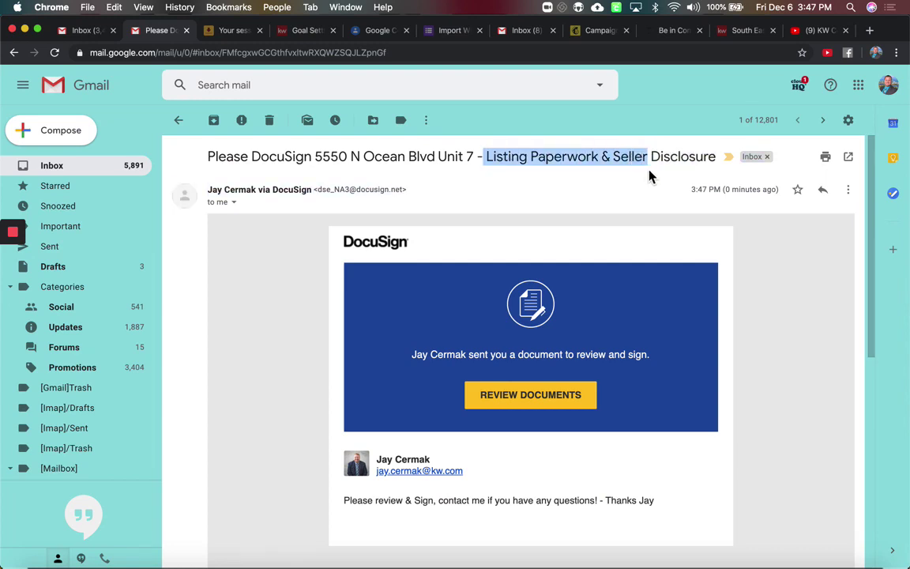
scroll(650, 173, "down", 2)
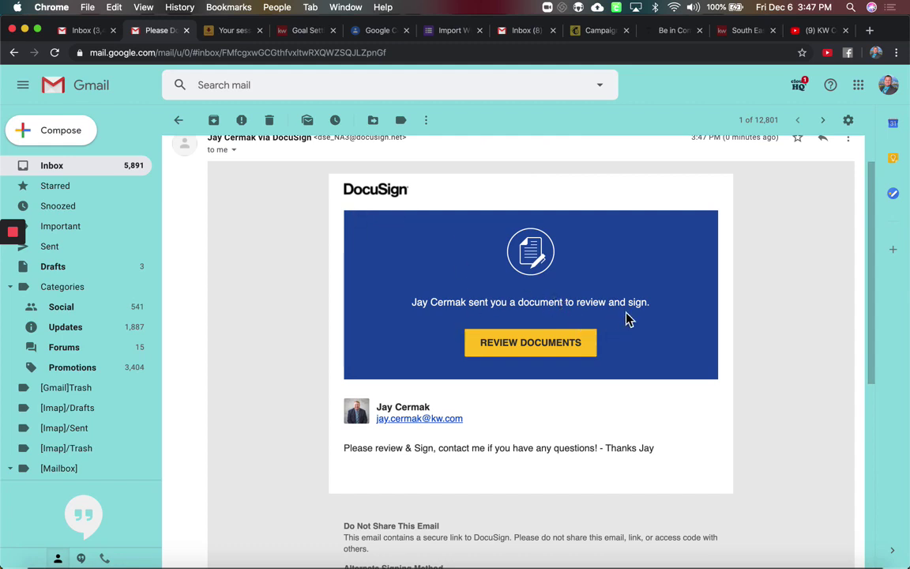
scroll(525, 308, "up", 2)
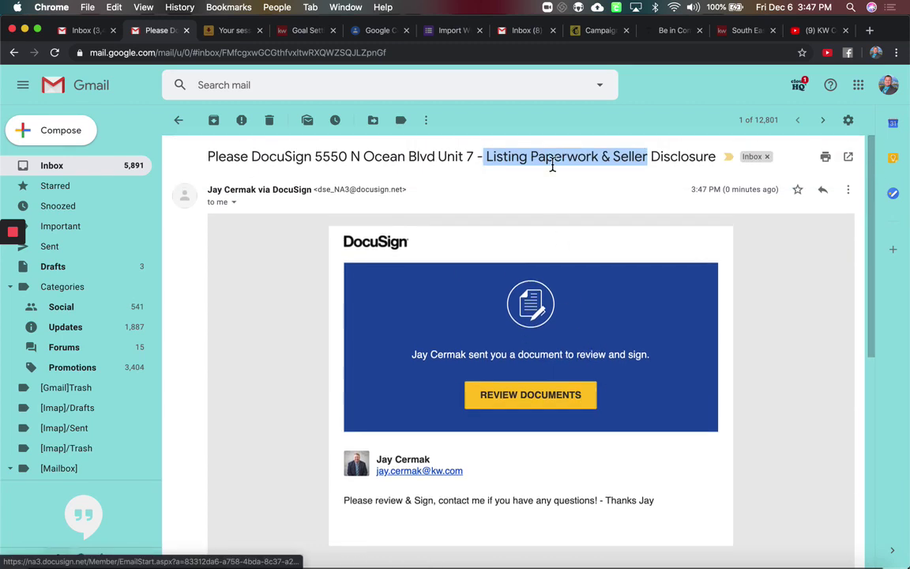
scroll(504, 337, "down", 5)
Read through the email message and open REVIEW DOCUMENTS to load the signing page
triple_click(478, 377)
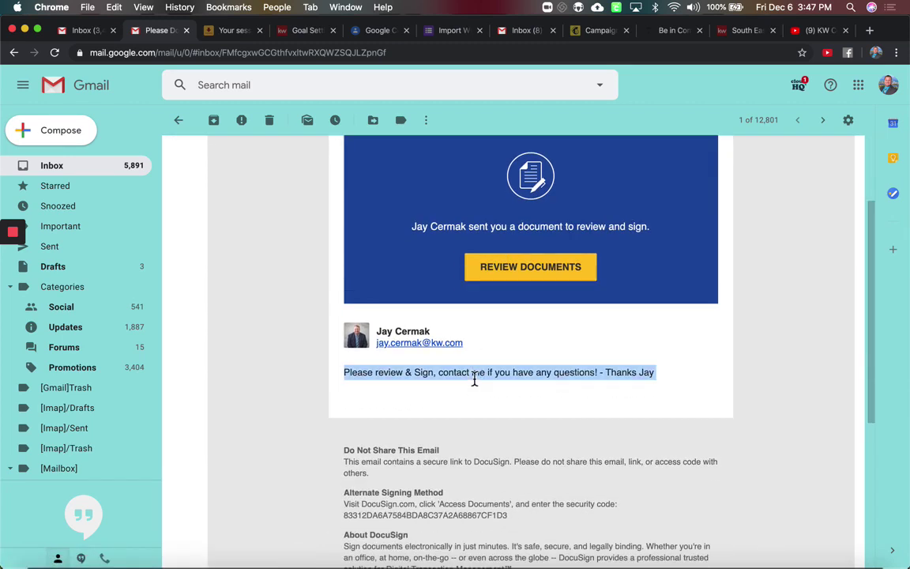
scroll(474, 379, "up", 5)
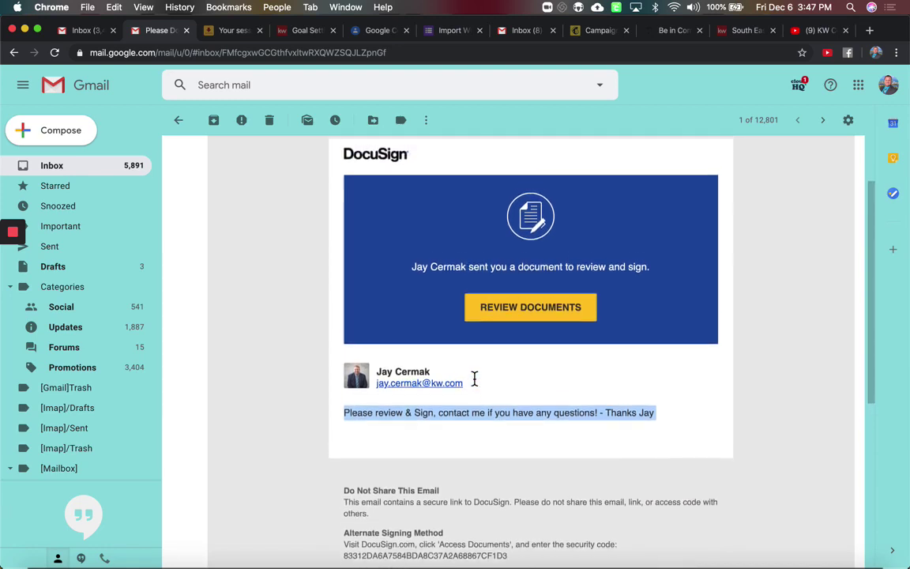
scroll(474, 380, "down", 4)
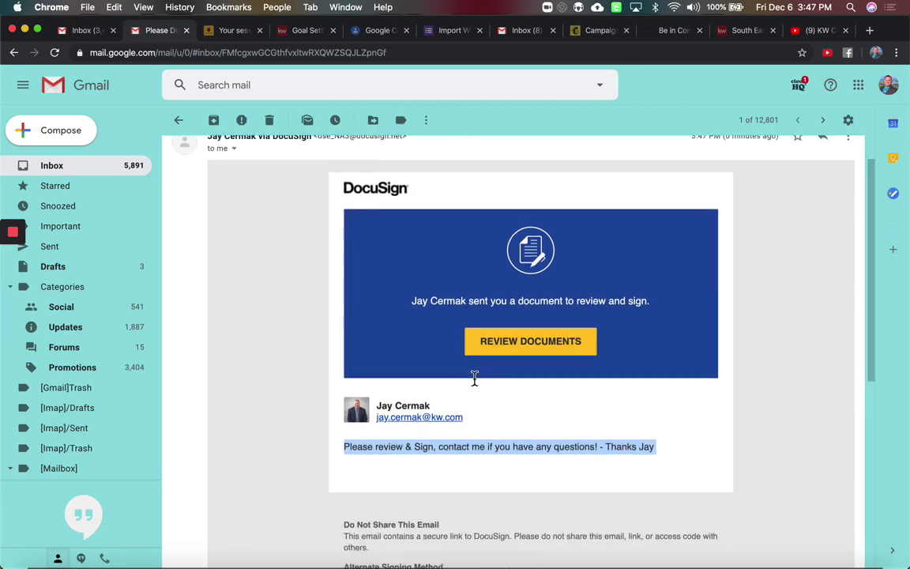
left_click(646, 418)
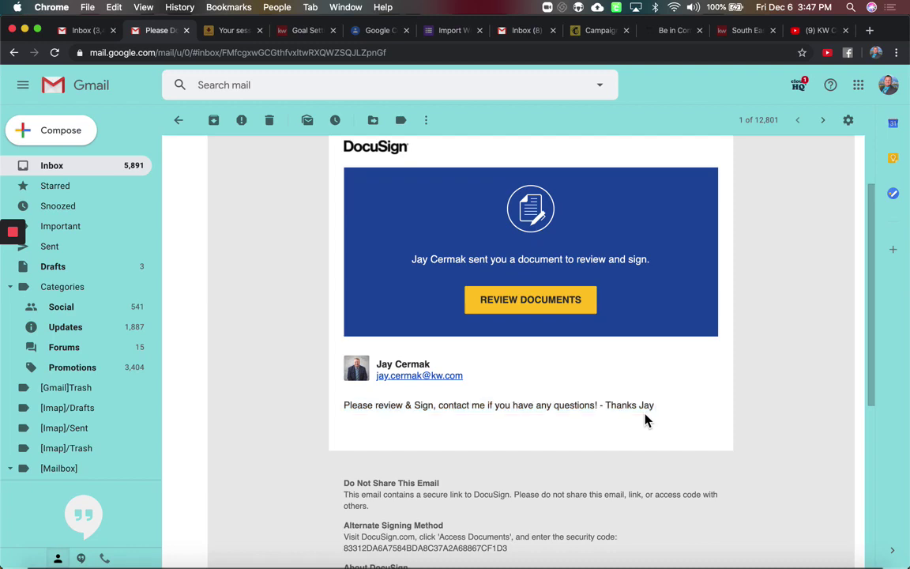
scroll(647, 418, "down", 3)
scroll(646, 419, "down", 7)
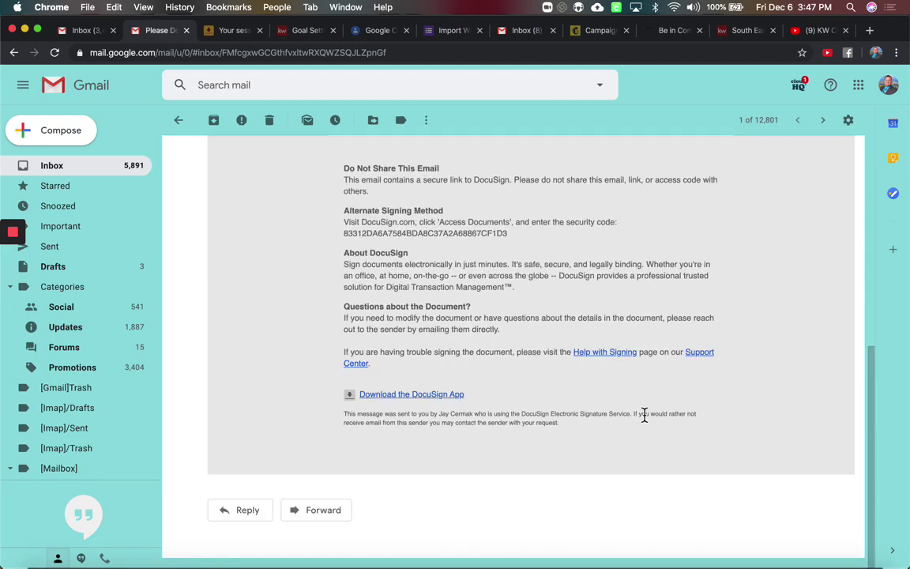
scroll(643, 415, "up", 13)
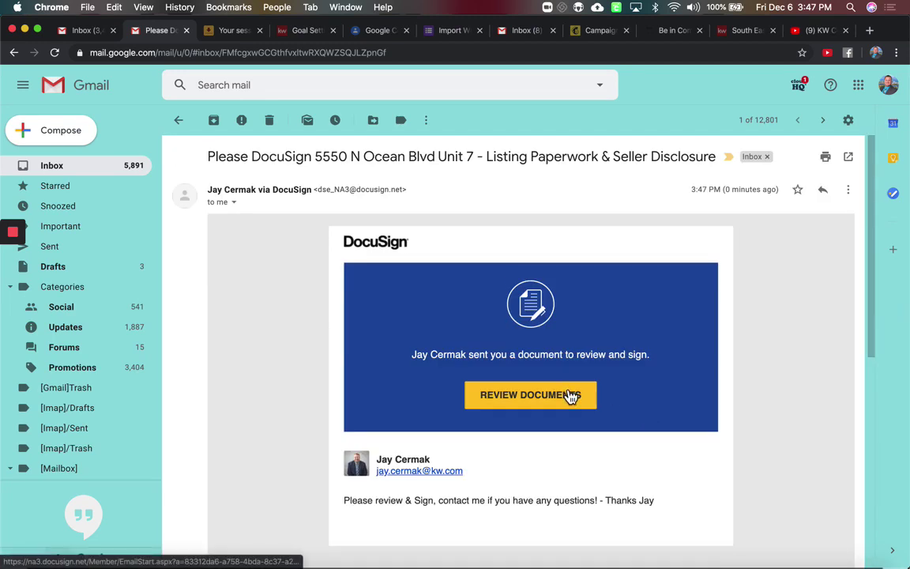
left_click(570, 395)
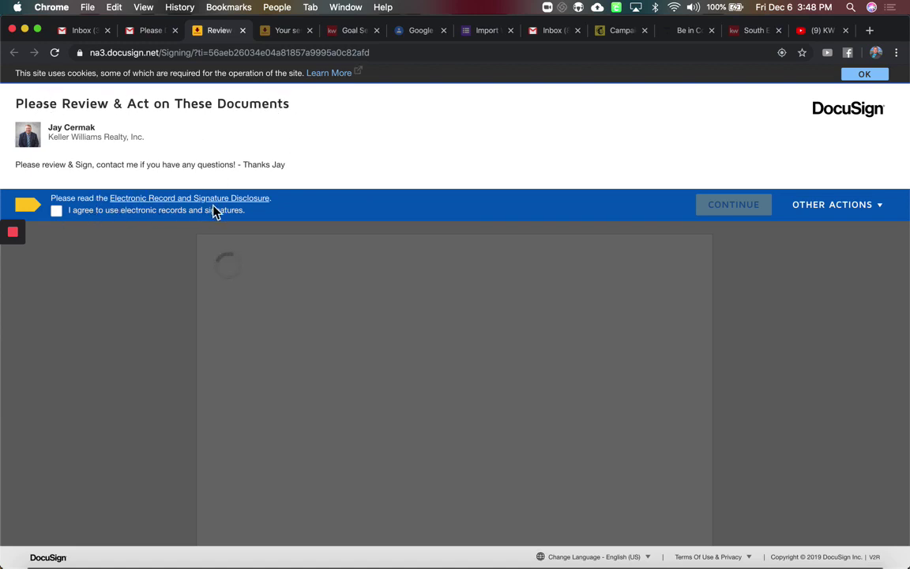
Accept electronic records and signatures, then go to the listing agreement's first-page Initial field
left_click(56, 211)
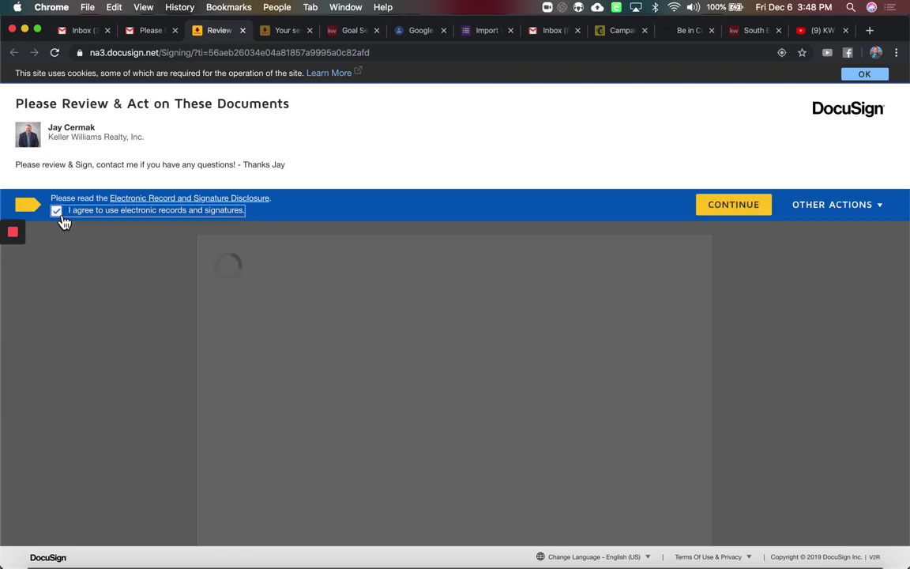
left_click(723, 205)
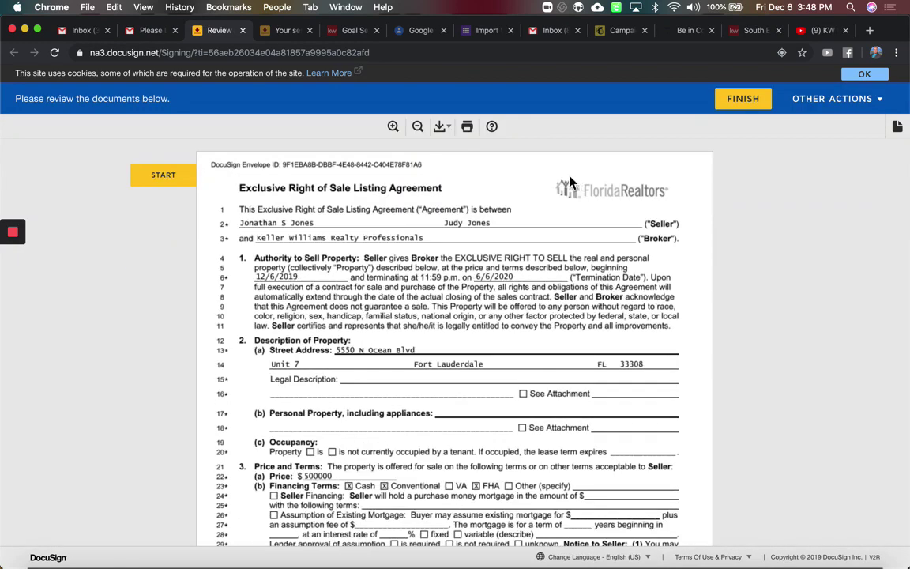
left_click(166, 179)
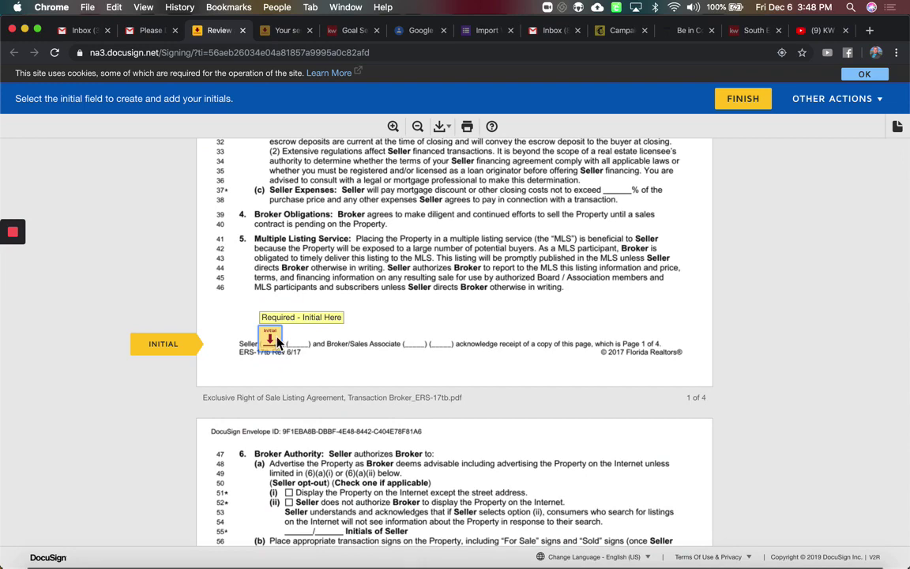
left_click(271, 338)
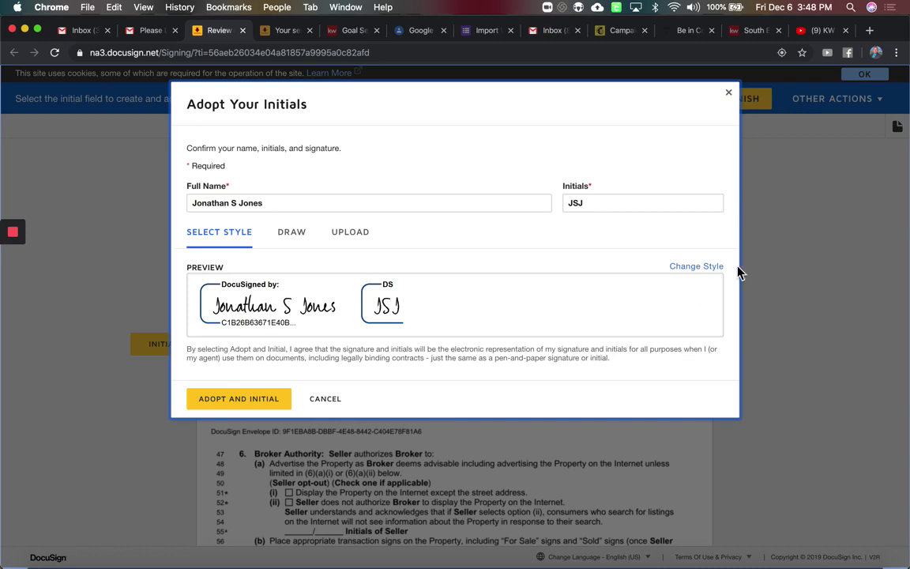
Switch the seller's initials to the looped signature style
left_click(711, 268)
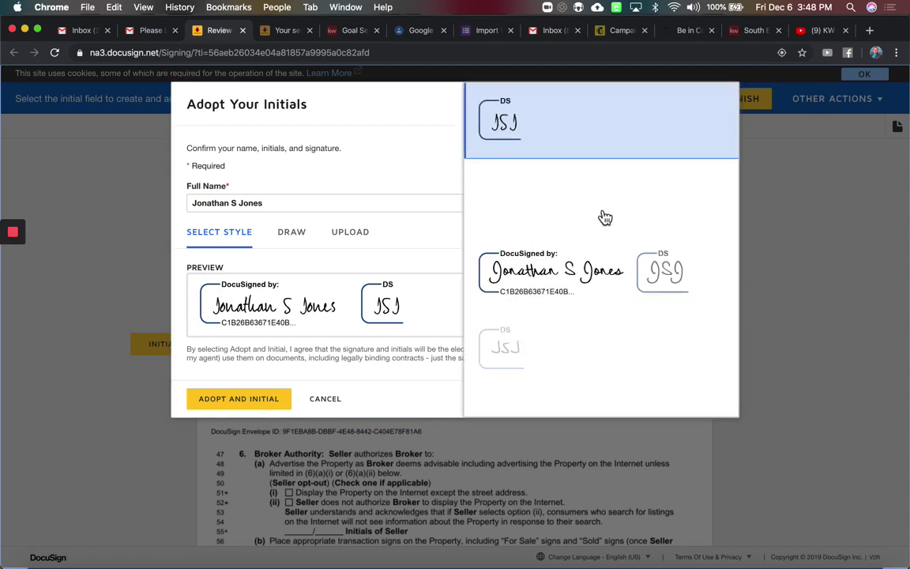
scroll(602, 218, "down", 10)
scroll(605, 217, "down", 2)
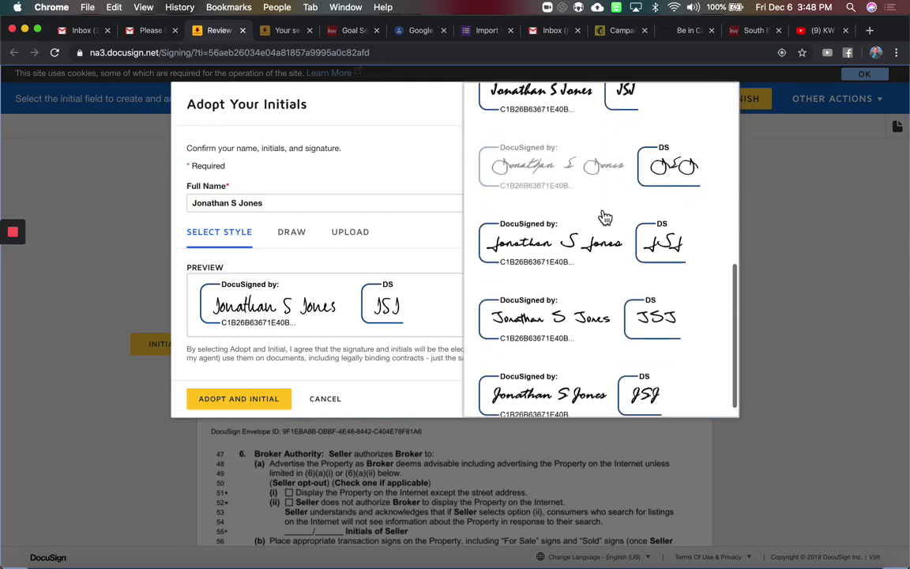
scroll(605, 218, "up", 1)
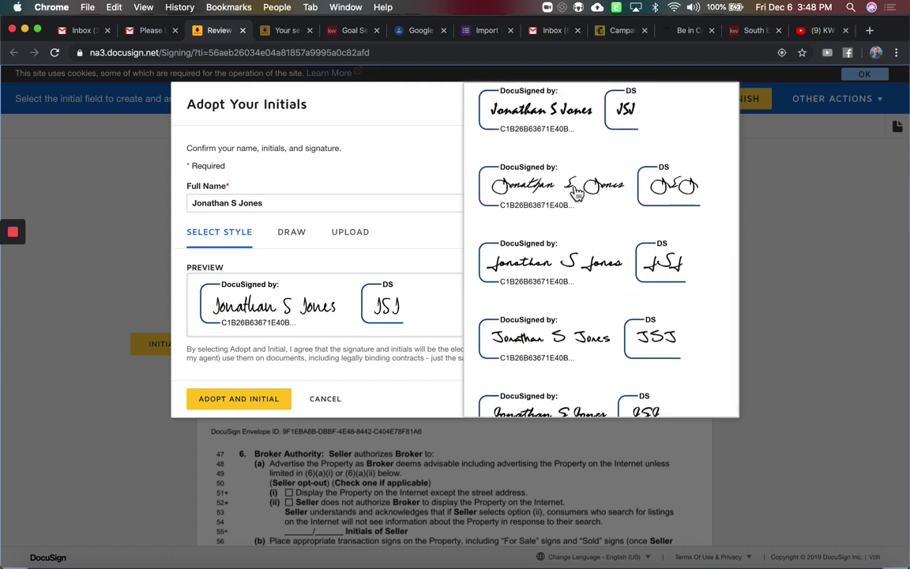
left_click(570, 193)
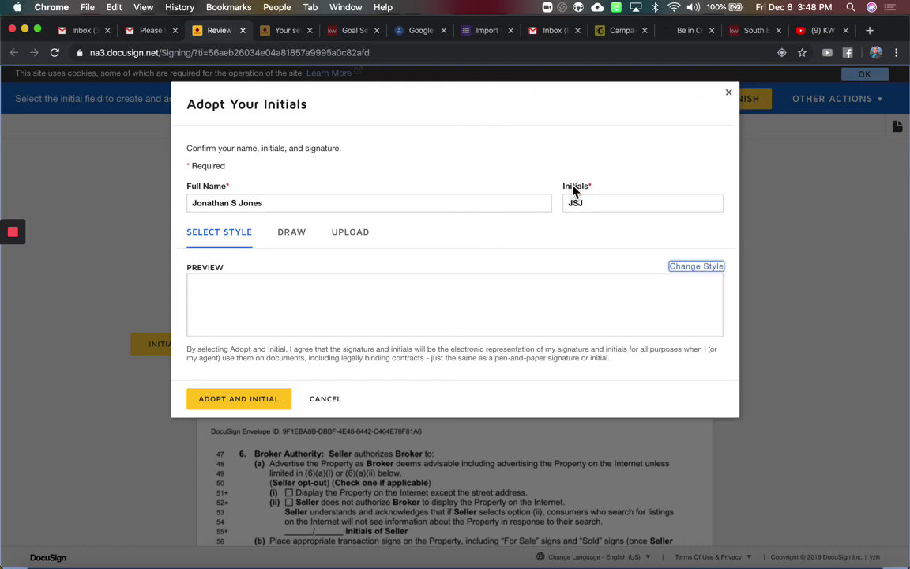
Compare the Draw and Upload options, then adopt the styled initials on page 1
left_click(292, 232)
mouse_move(265, 308)
left_mouse_down()
mouse_move(341, 315)
mouse_move(439, 289)
left_mouse_up()
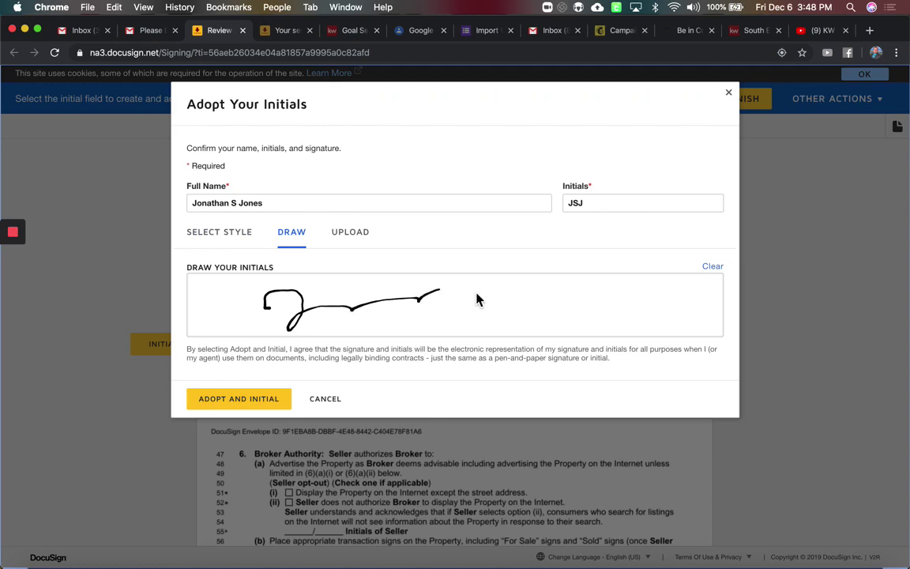
left_click(349, 239)
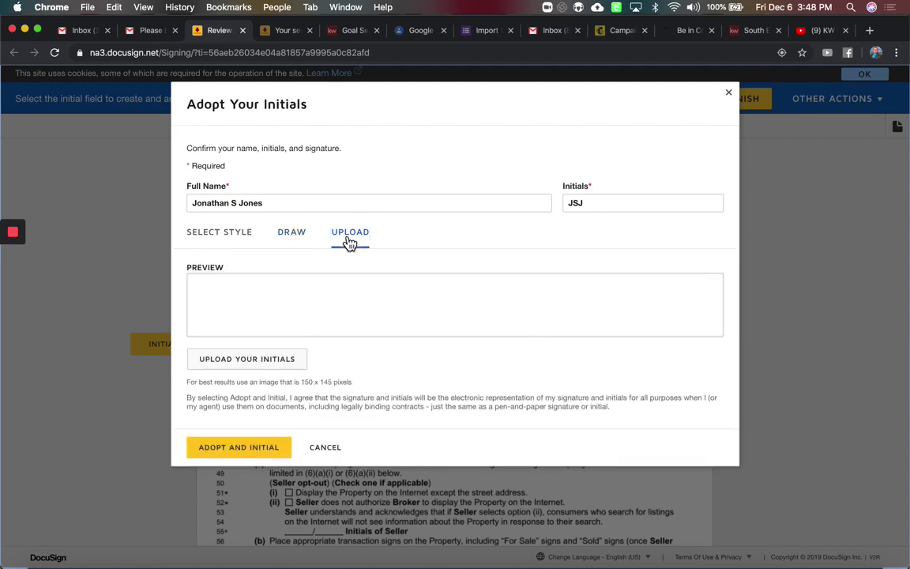
left_click(229, 241)
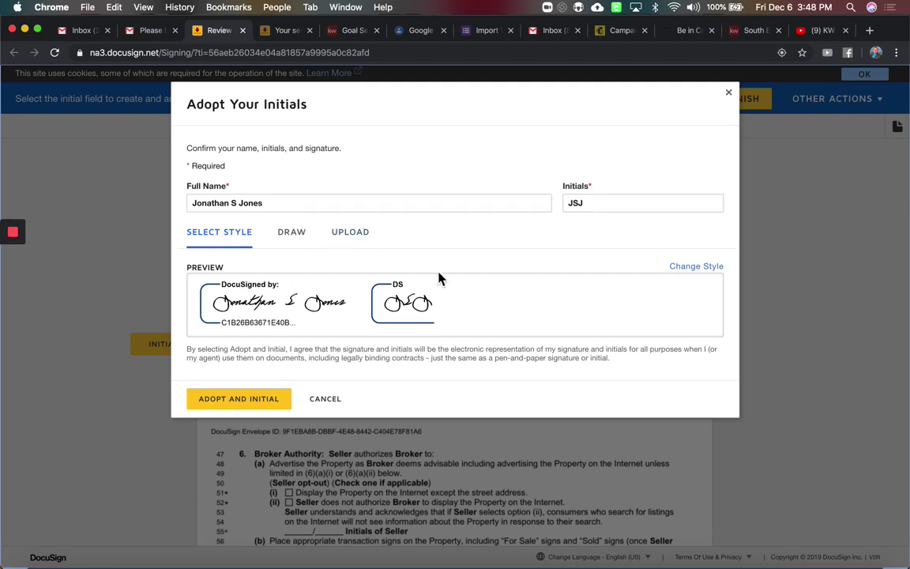
left_click(242, 402)
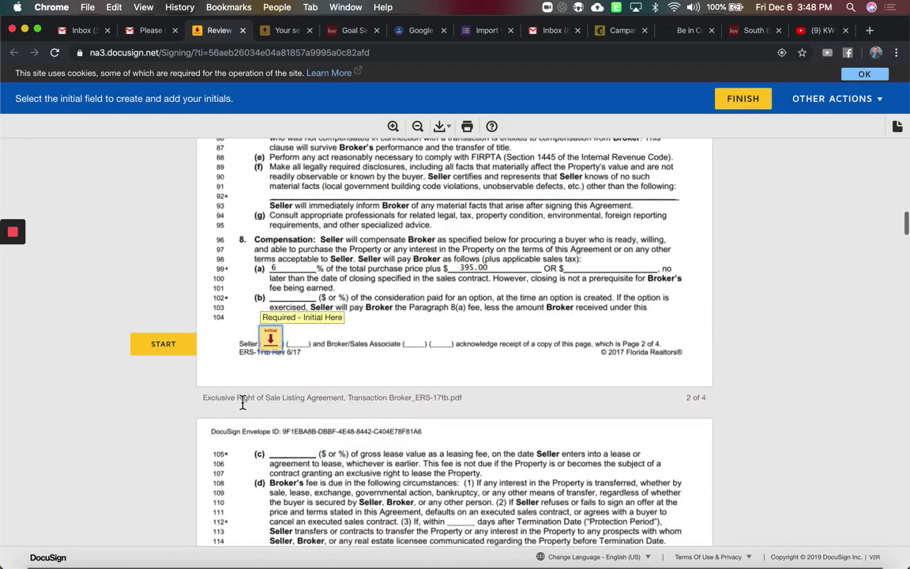
Initial pages 2, 3 and 4 of the listing agreement and scroll into the Condominium disclosure
scroll(261, 261, "up", 10)
scroll(280, 277, "up", 2)
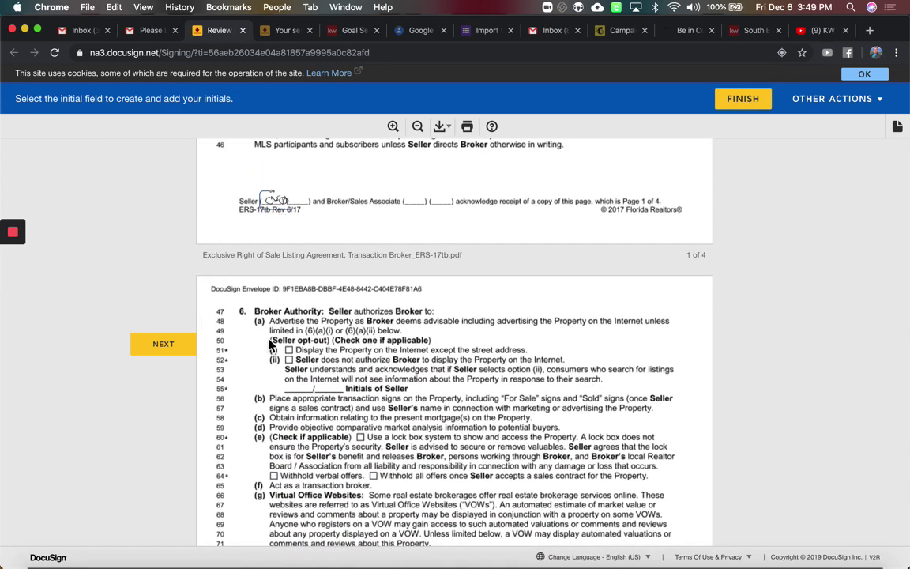
scroll(270, 343, "down", 7)
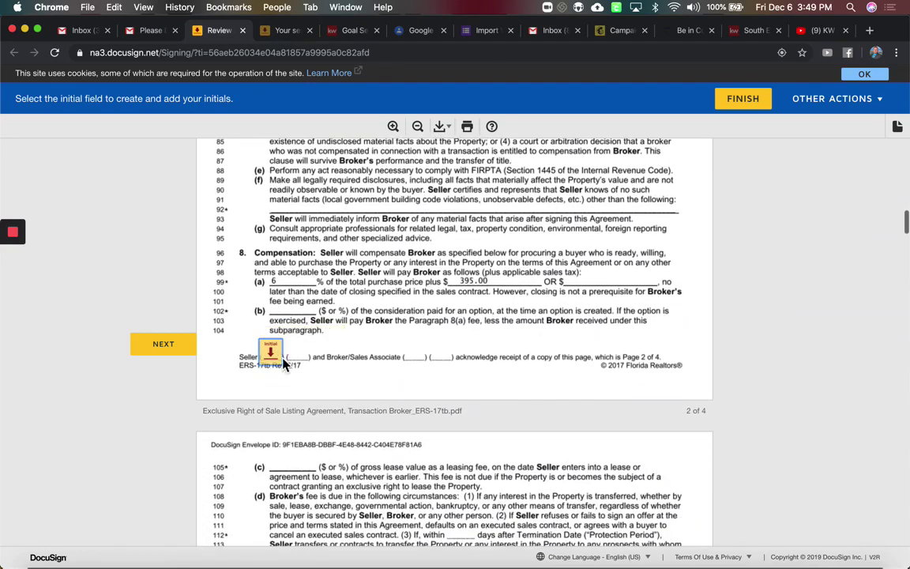
left_click(278, 361)
left_click(278, 360)
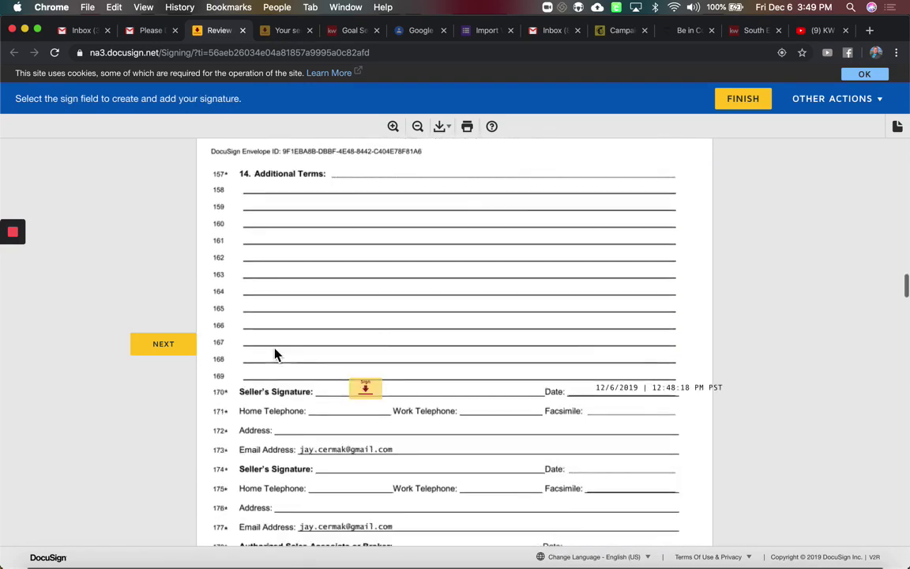
scroll(275, 355, "down", 5)
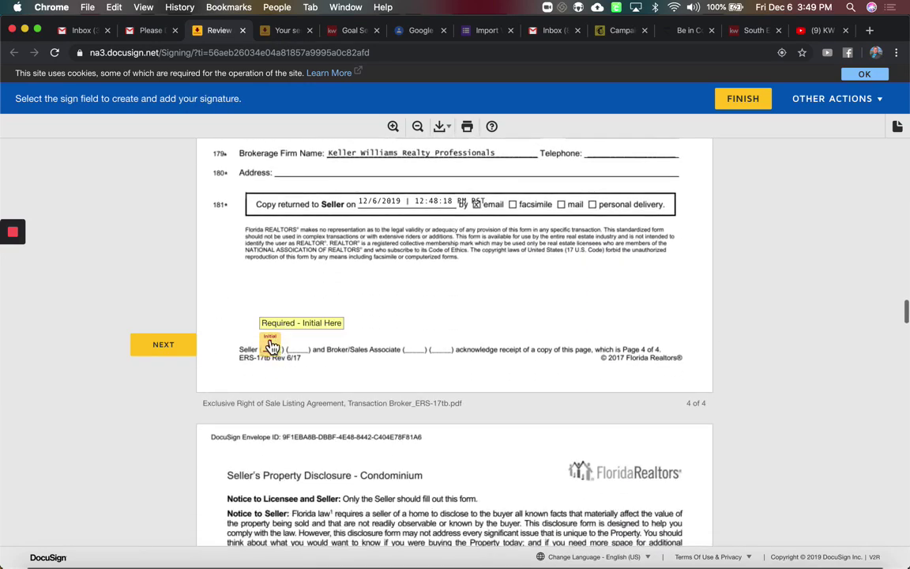
left_click(270, 346)
scroll(270, 346, "up", 4)
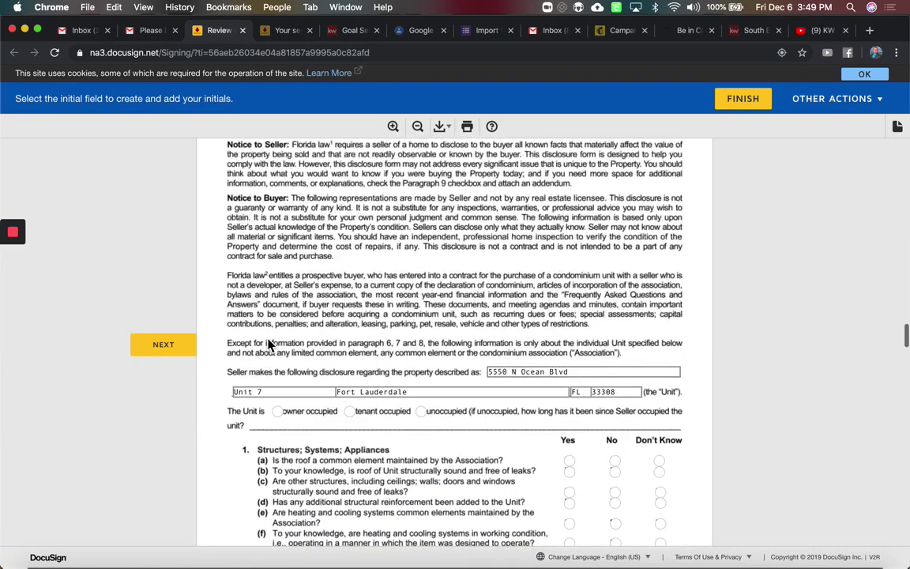
scroll(269, 345, "up", 2)
scroll(268, 345, "down", 4)
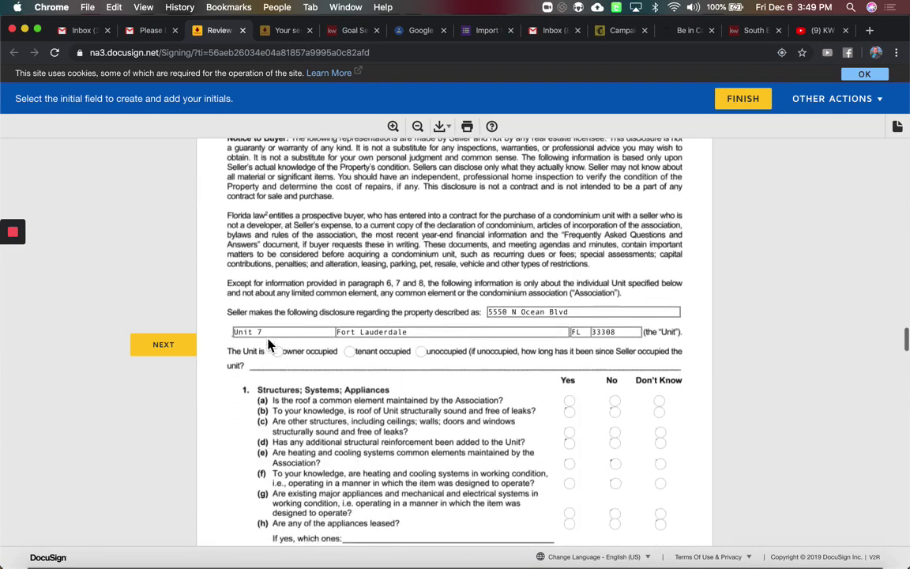
Mark the unit owner occupied and answer Don't Know to questions 1(a) through 1(h)
left_click(278, 288)
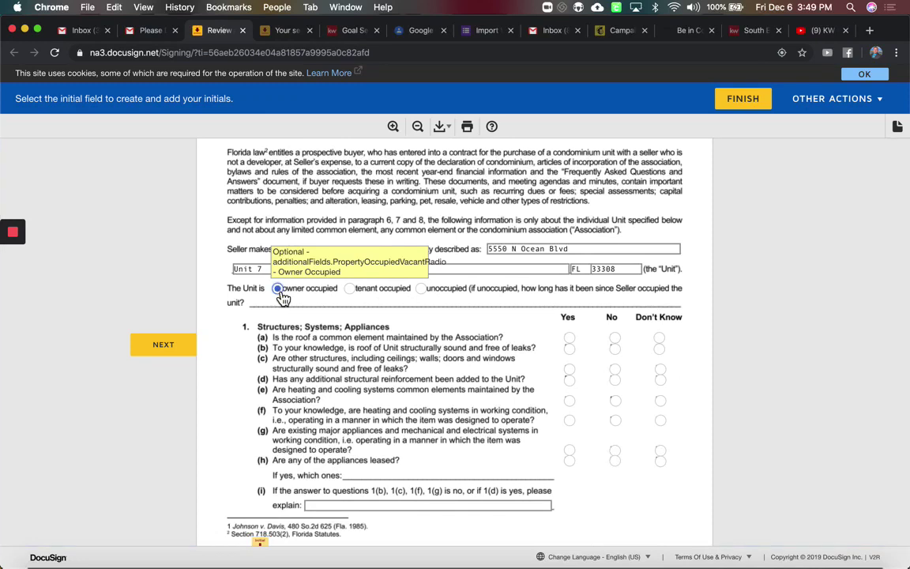
left_click(660, 339)
left_click(661, 348)
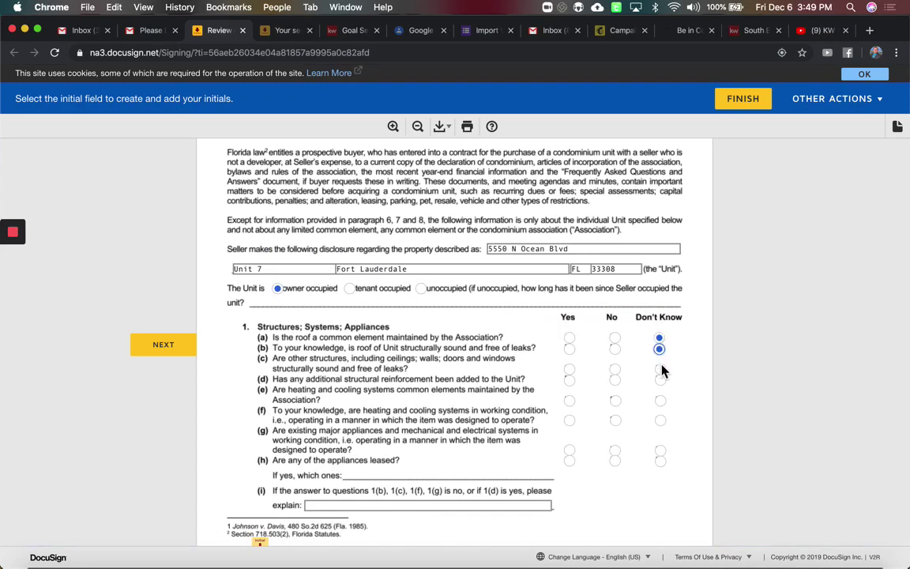
left_click(661, 369)
left_click(661, 380)
left_click(660, 401)
left_click(661, 420)
left_click(661, 450)
left_click(664, 467)
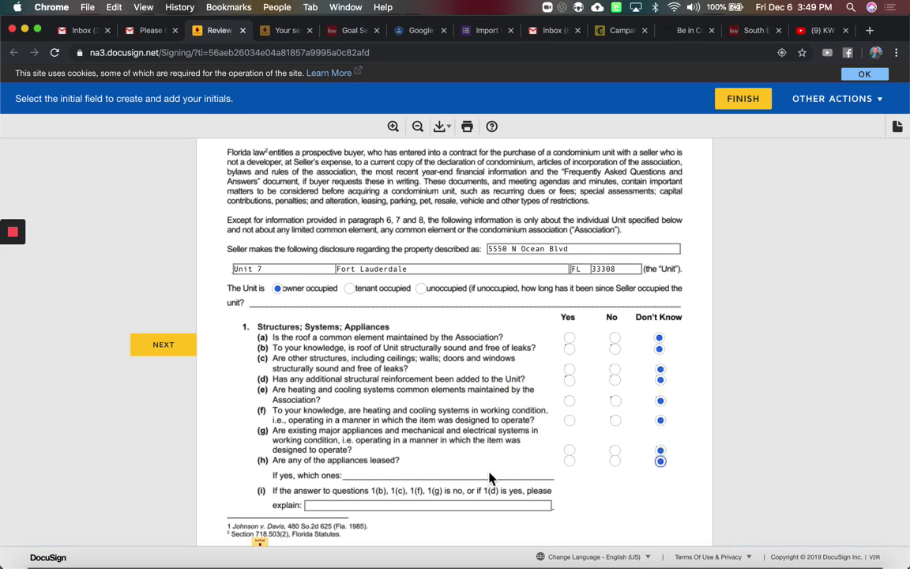
left_click(456, 504)
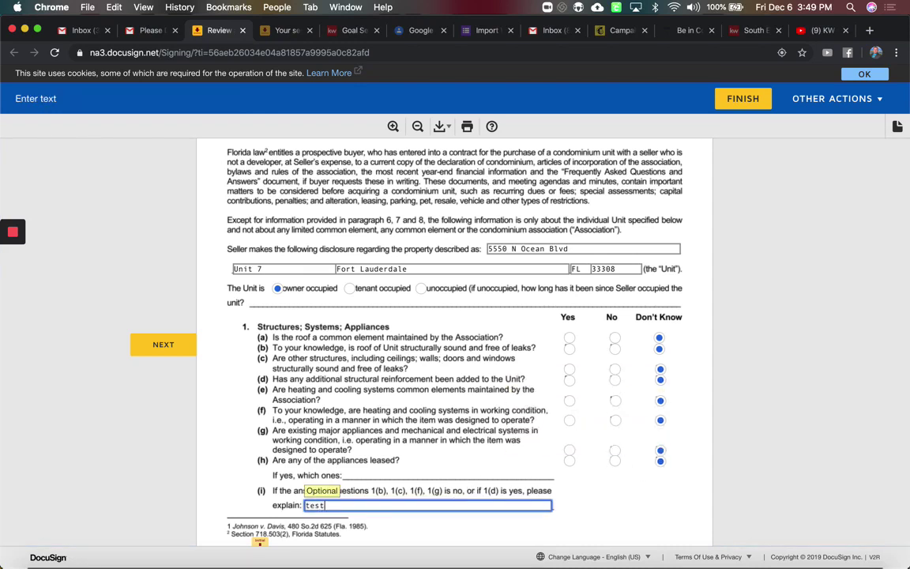
Answer No to 2(a), 2(b), 3(a), 3(c), 3(d) and fill the 2(c) and 3(f) explanations
scroll(358, 408, "down", 5)
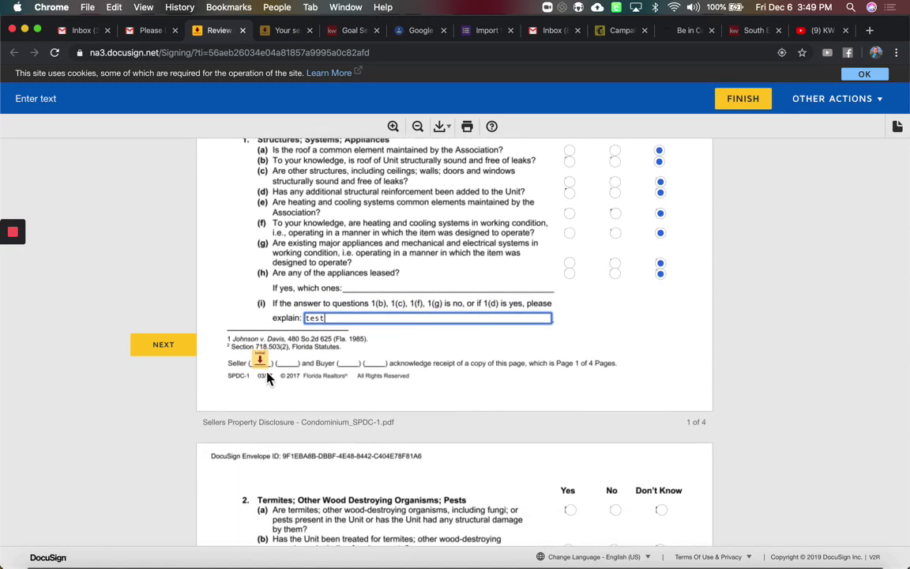
scroll(267, 380, "down", 15)
scroll(476, 290, "up", 10)
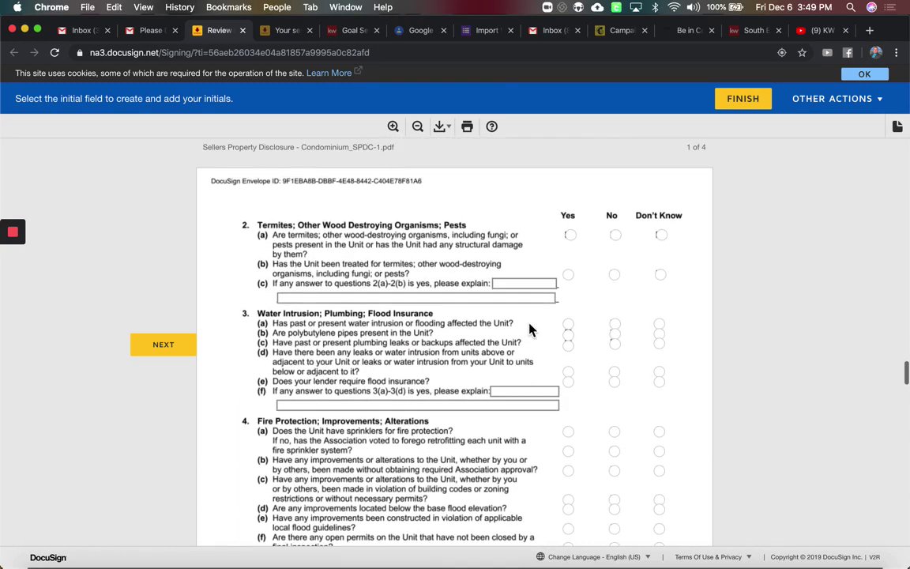
left_click(615, 235)
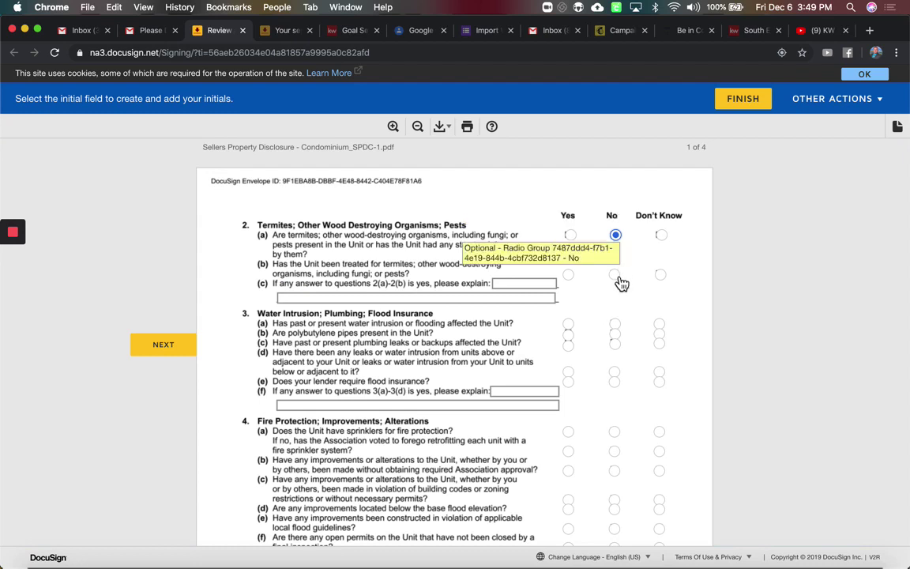
left_click(616, 275)
left_click(615, 324)
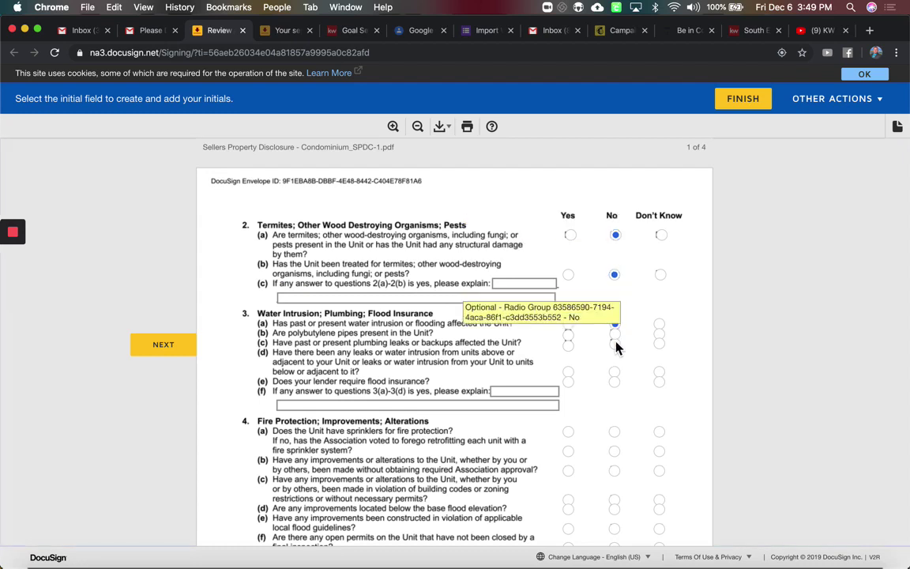
left_click(615, 344)
left_click(529, 283)
type("dfgasdfga")
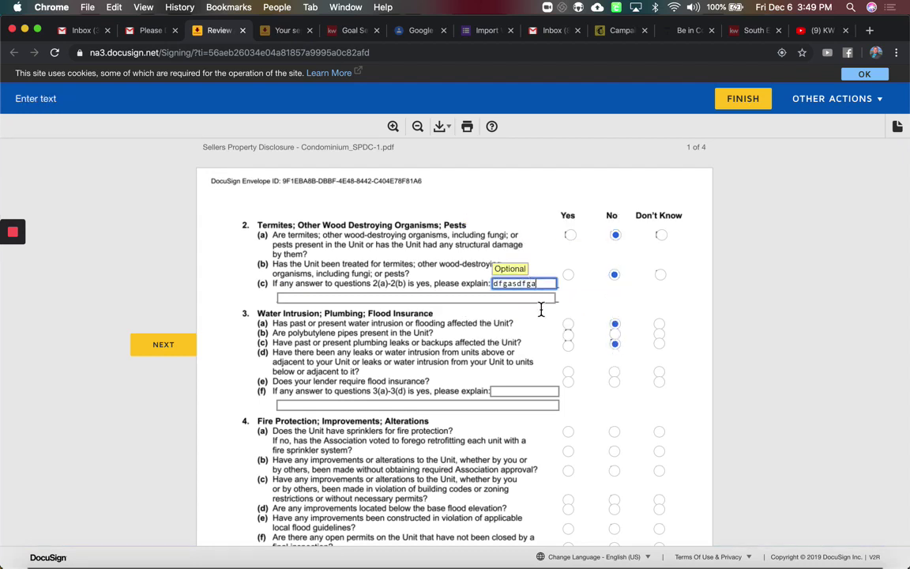
left_click(534, 405)
type("adfasdfasf")
left_click(615, 371)
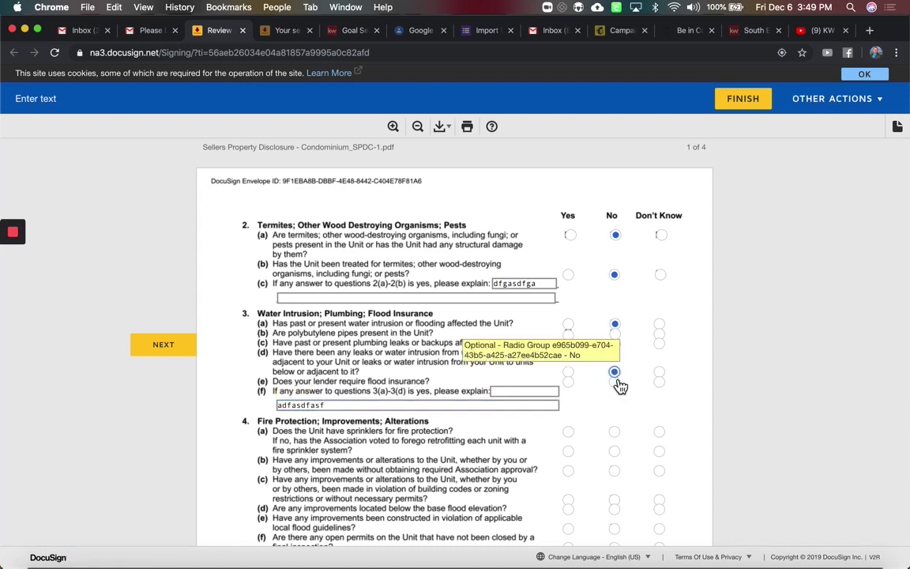
Sign the first Seller line on page 3 of the disclosure
scroll(615, 385, "down", 2)
scroll(617, 385, "down", 20)
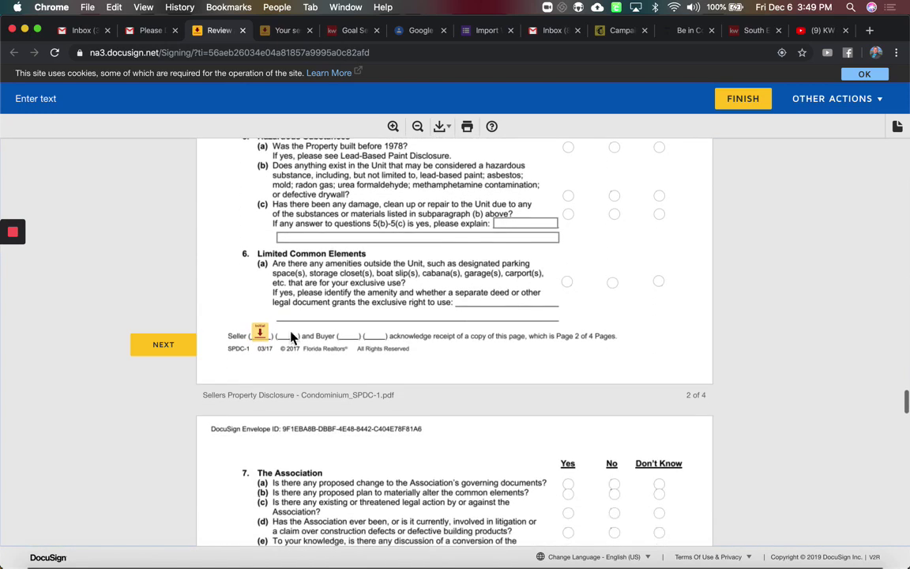
left_click(277, 357)
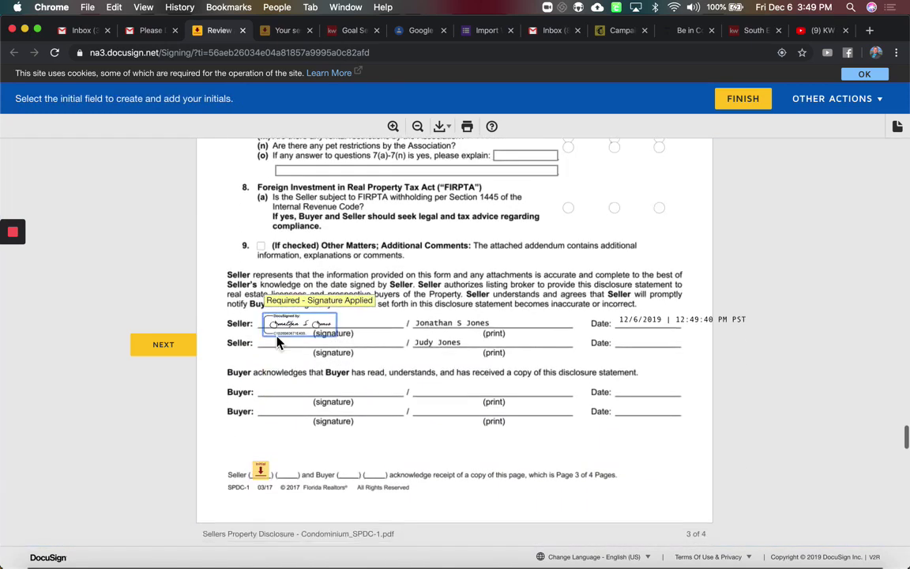
Initial disclosure pages 3 and 4, sign page 4, the Title Alliance disclosure and line 170
scroll(268, 348, "down", 4)
left_click(264, 342)
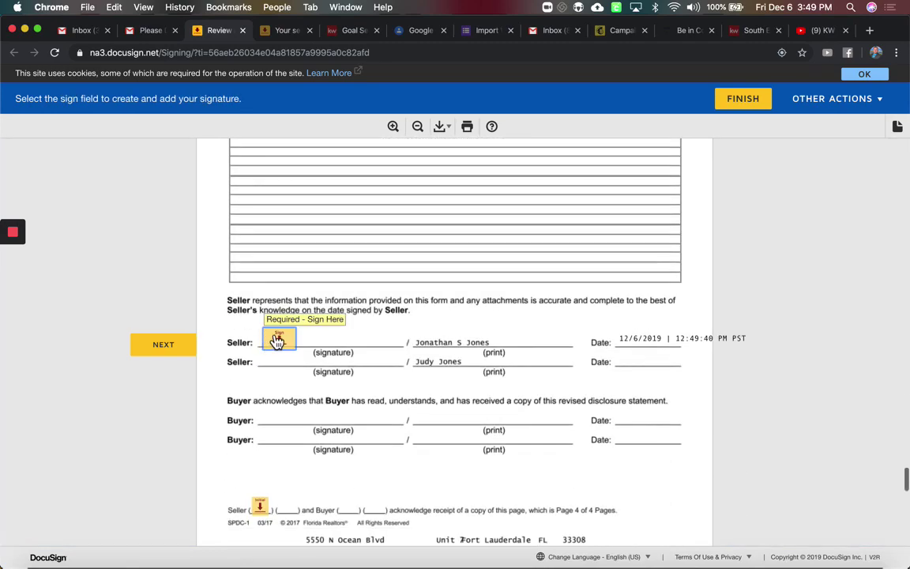
left_click(270, 340)
left_click(265, 342)
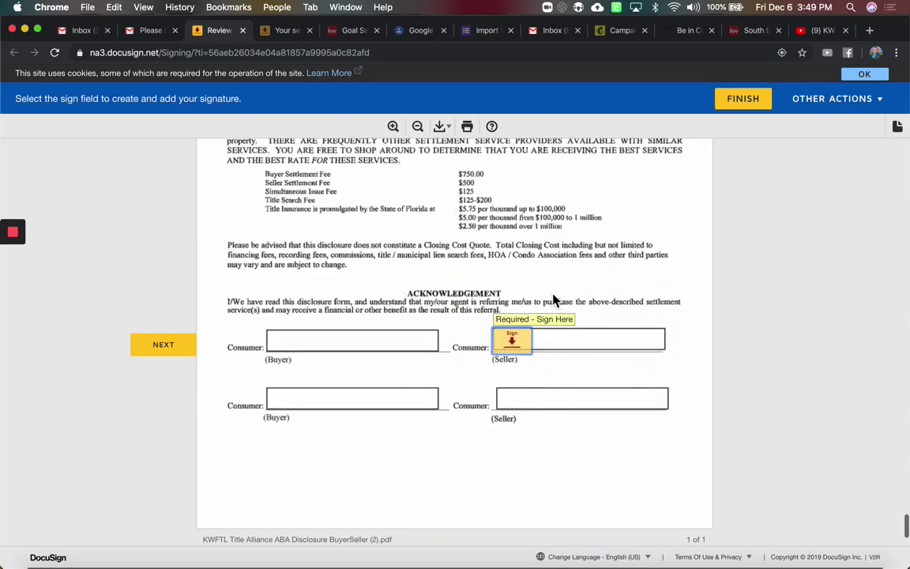
left_click(510, 341)
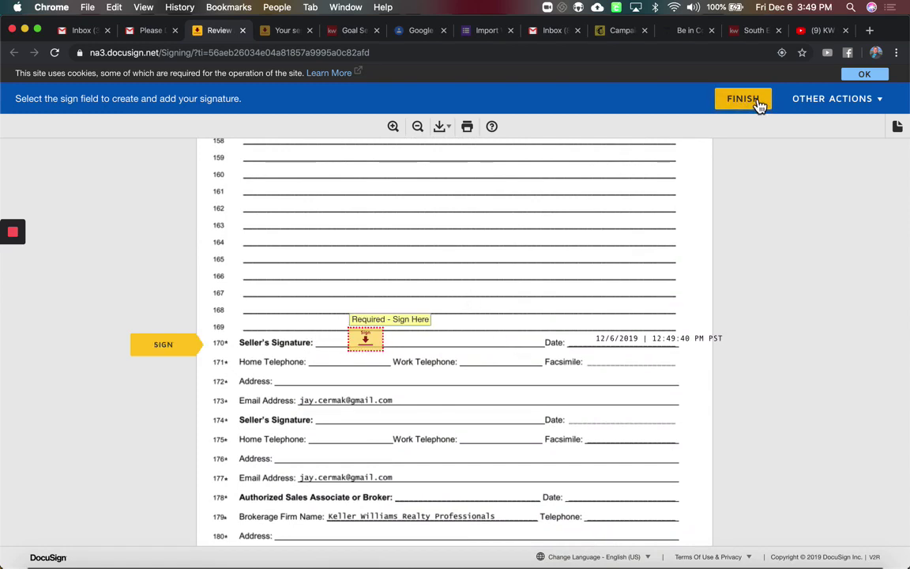
left_click(370, 347)
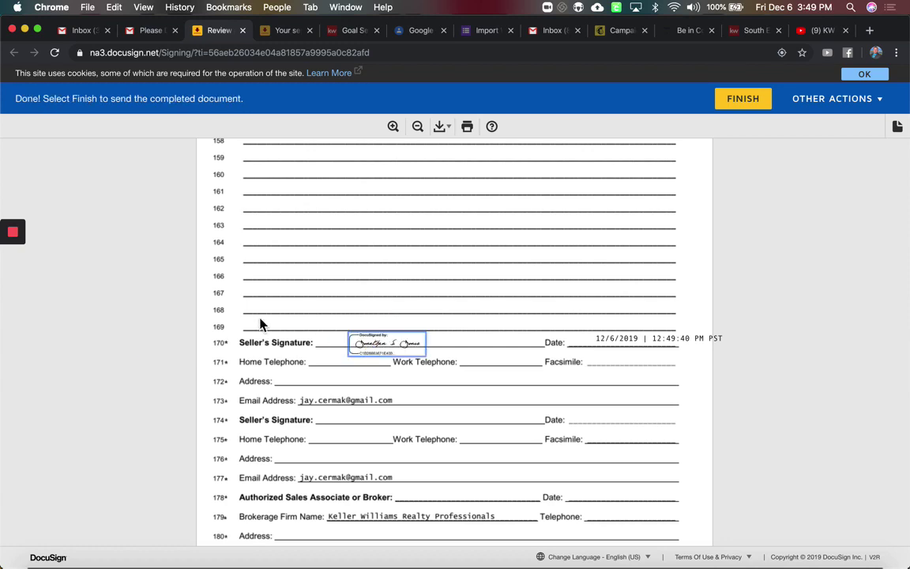
Finish and submit the signed envelope
scroll(445, 349, "down", 2)
scroll(563, 235, "up", 5)
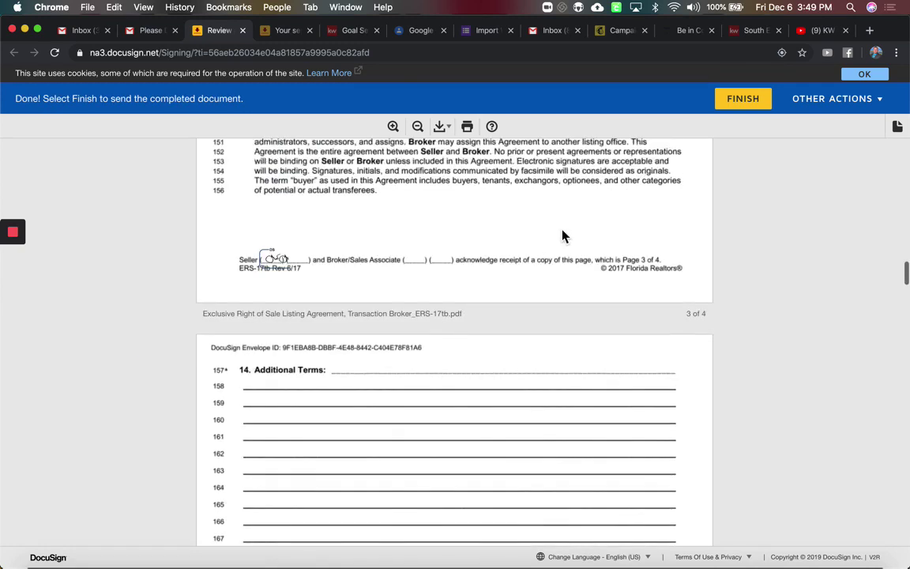
left_click(743, 100)
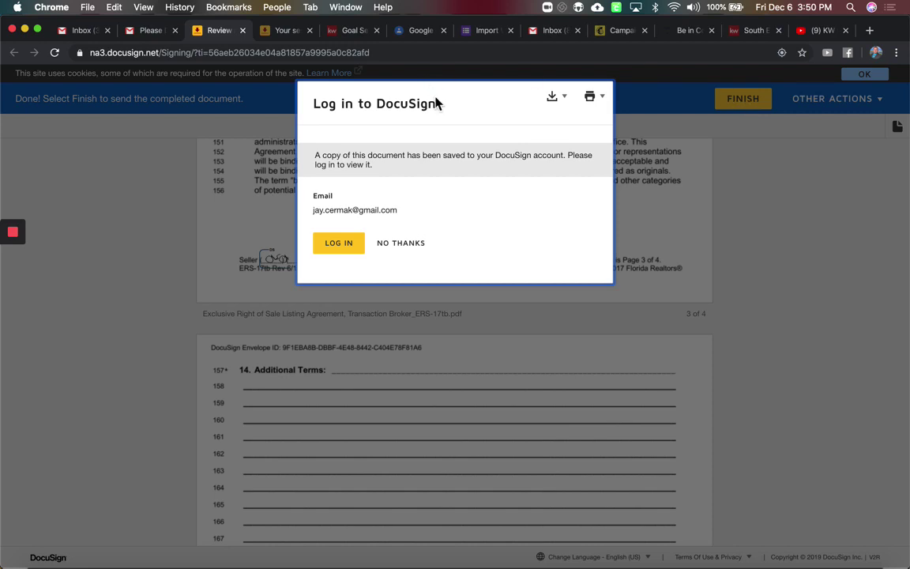
Close the finished DocuSign signing tab and the leftover extra browser tab
left_click_drag(404, 109, 378, 109)
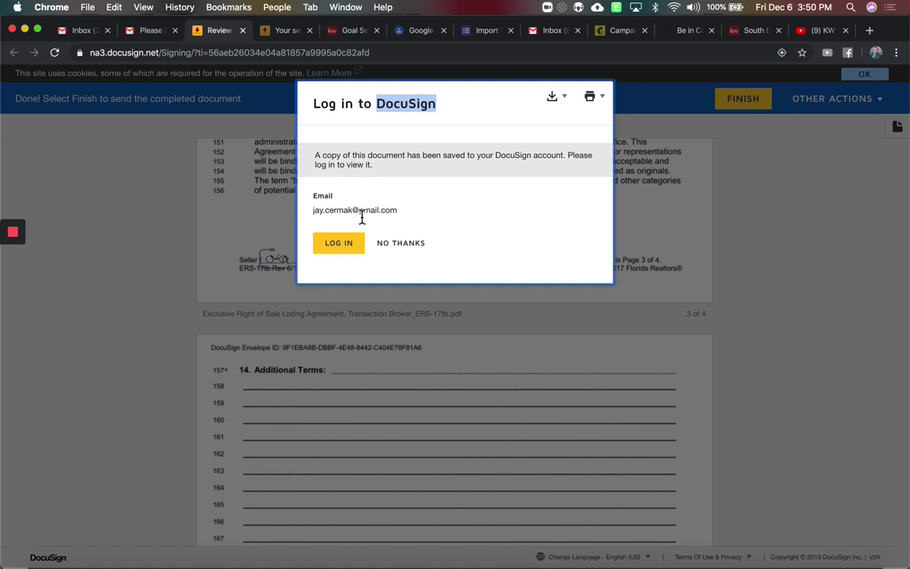
left_click(244, 31)
left_click(243, 31)
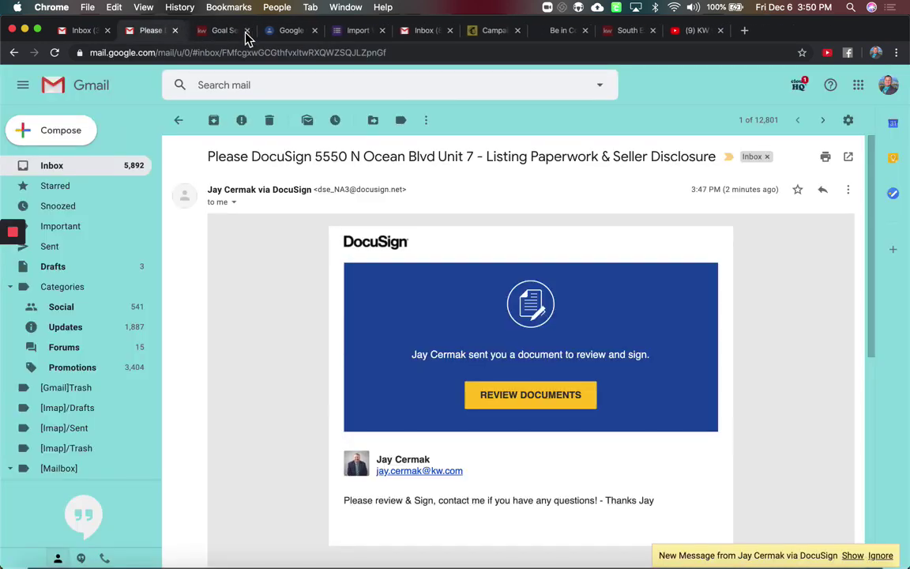
From the Gmail inbox, reopen the DocuSign request email and launch Review Documents
left_click(47, 172)
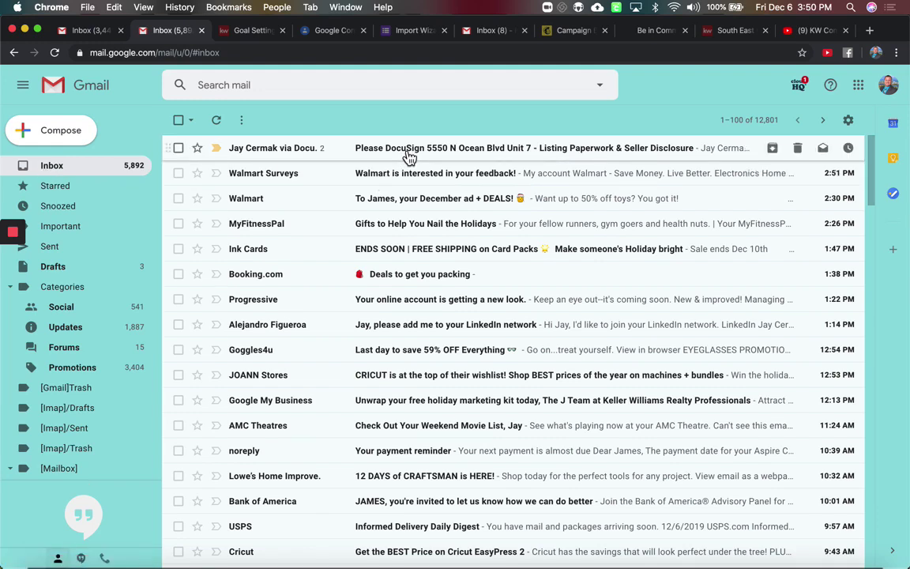
left_click(409, 156)
scroll(373, 352, "down", 5)
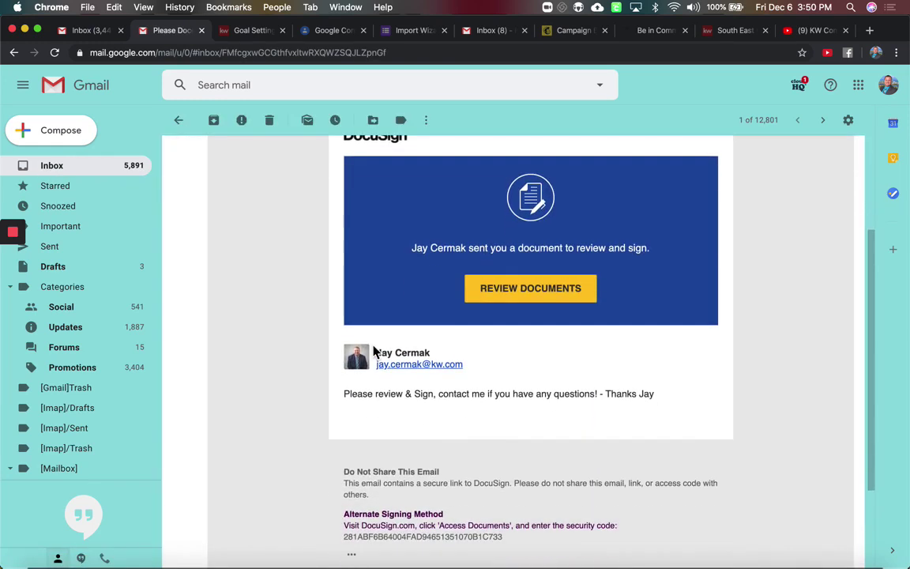
scroll(375, 350, "up", 4)
scroll(414, 439, "down", 3)
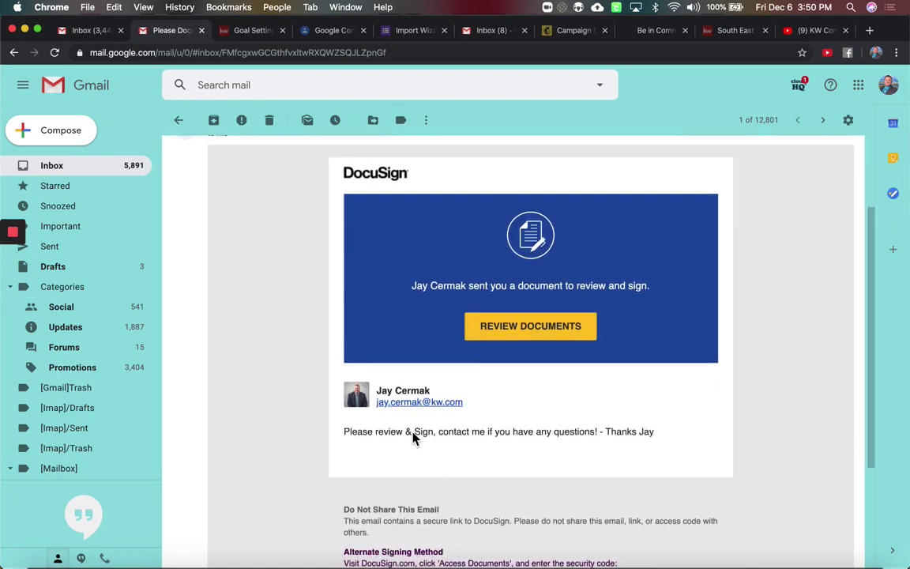
left_click(519, 332)
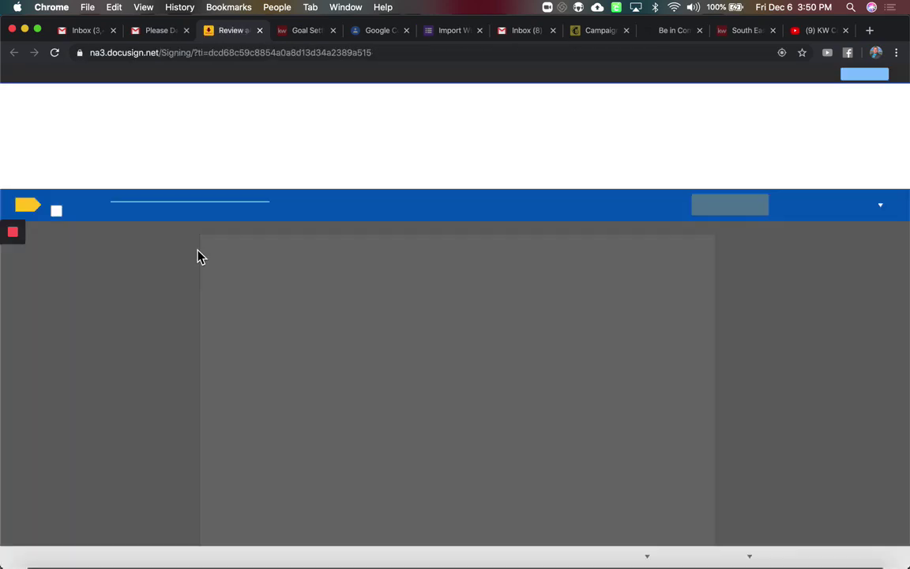
Accept electronic records and adopt the second seller's initials on listing agreement page 1
left_click(65, 215)
left_click(735, 207)
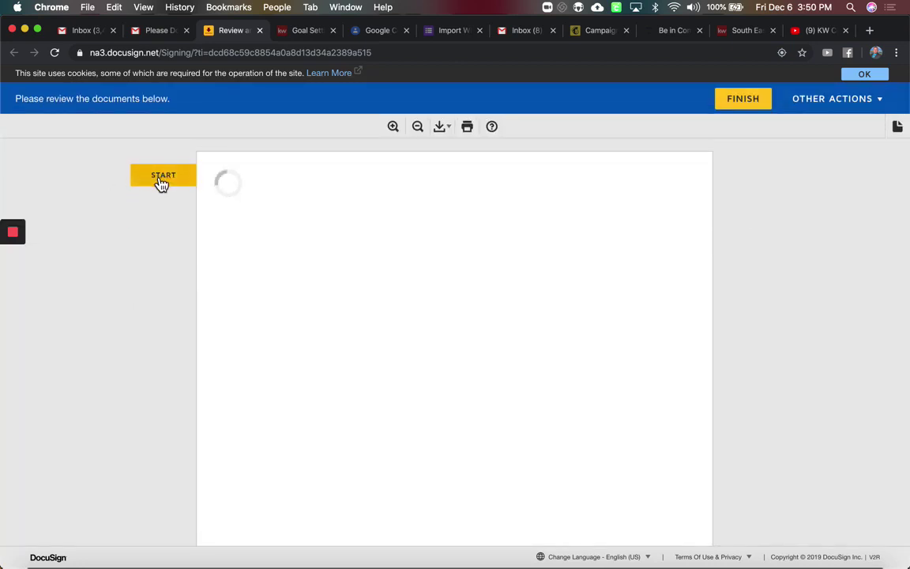
left_click(162, 178)
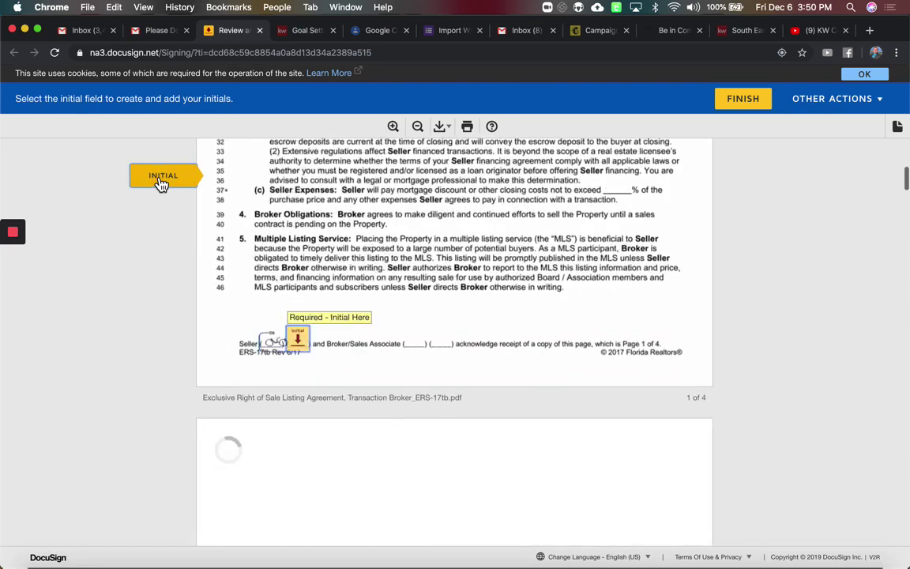
left_click(300, 343)
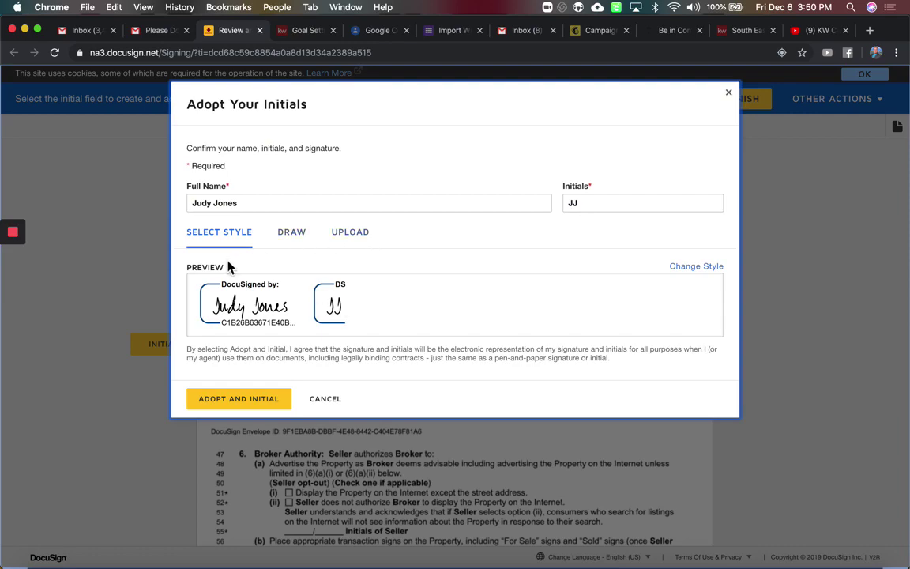
left_click(253, 403)
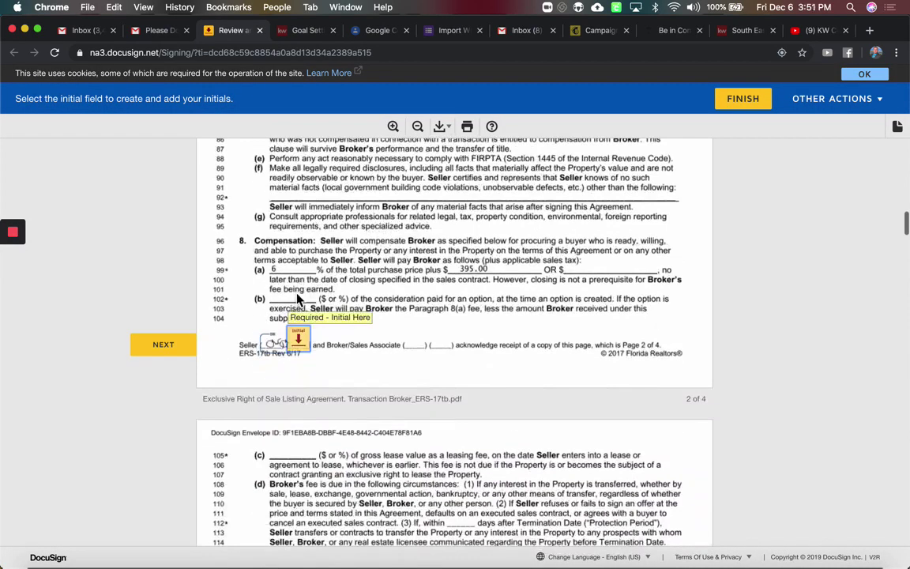
Initial listing agreement pages 2, 3 and 4 and sign the Seller's Signature on line 174
left_click(299, 341)
left_click(298, 340)
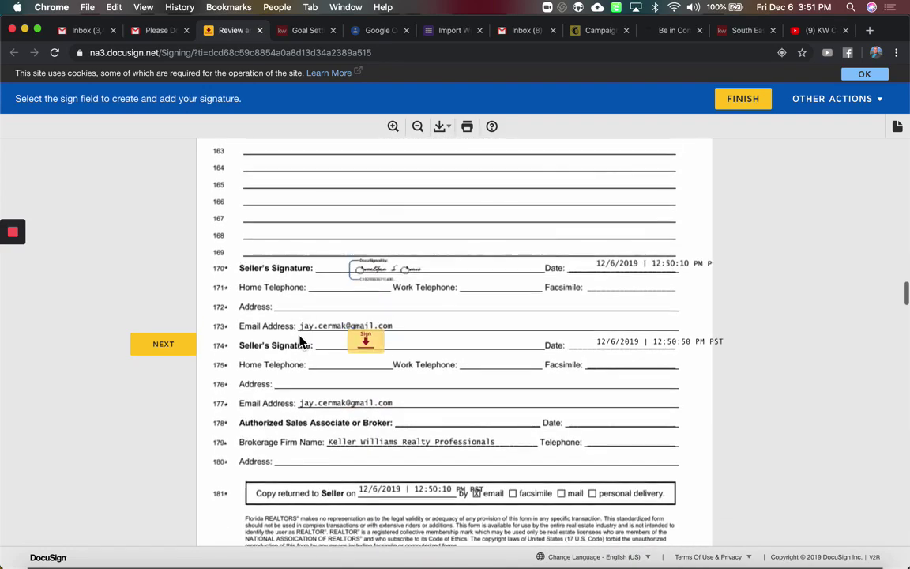
left_click(365, 343)
left_click(299, 349)
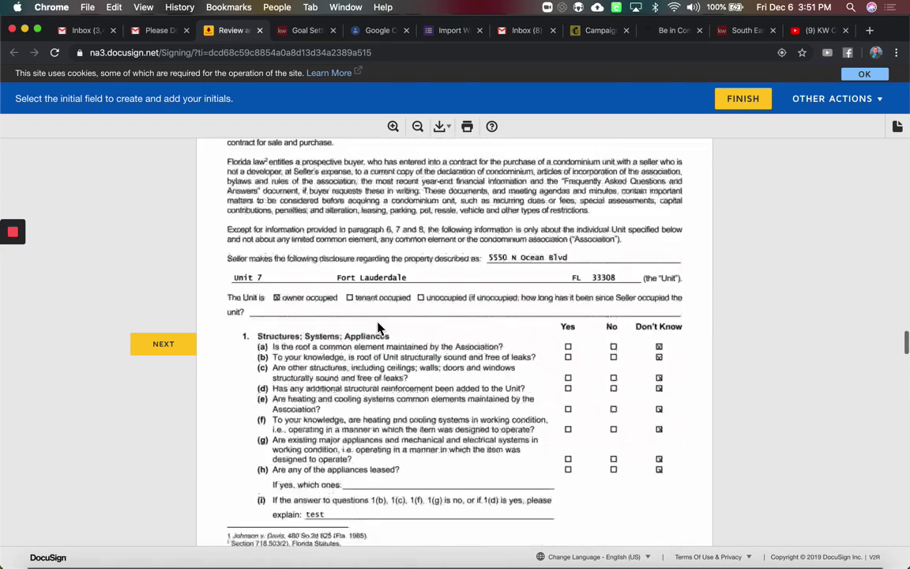
scroll(457, 308, "up", 5)
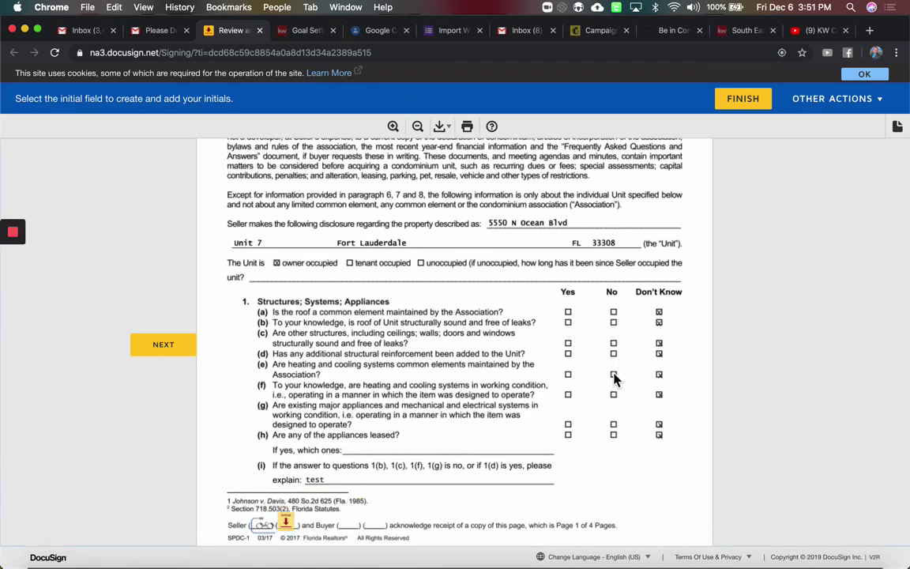
scroll(615, 380, "down", 4)
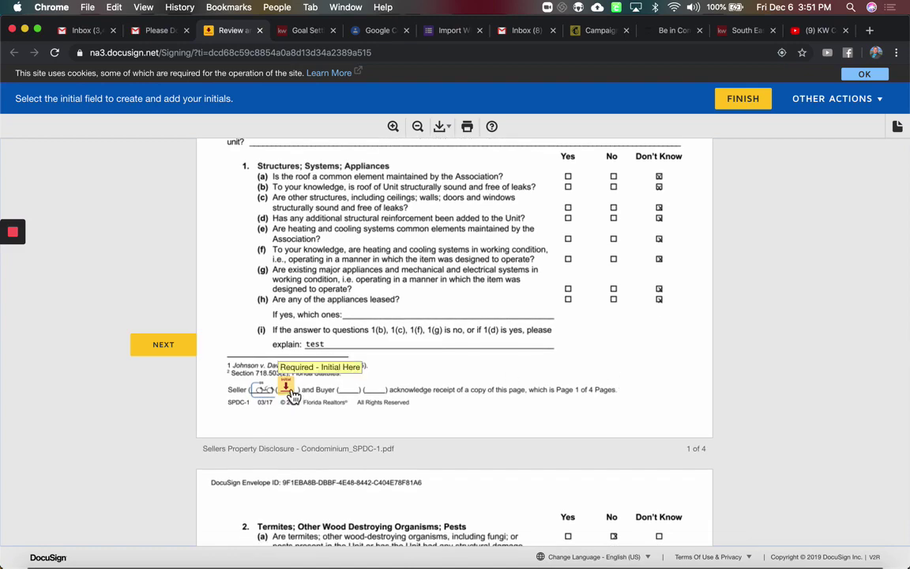
scroll(293, 395, "down", 20)
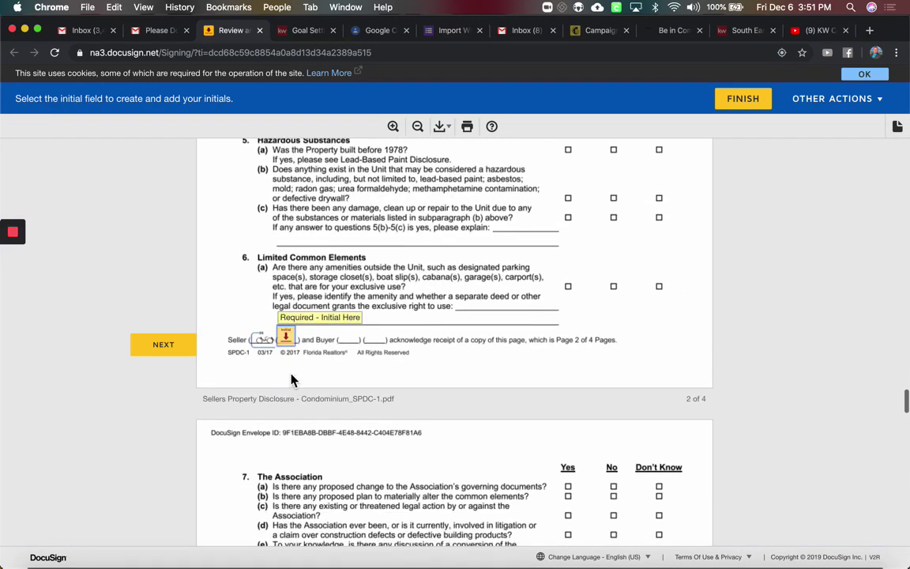
Sign and initial the disclosure, sign the Title Alliance disclosure, then finish the envelope
left_click(288, 345)
scroll(286, 347, "down", 10)
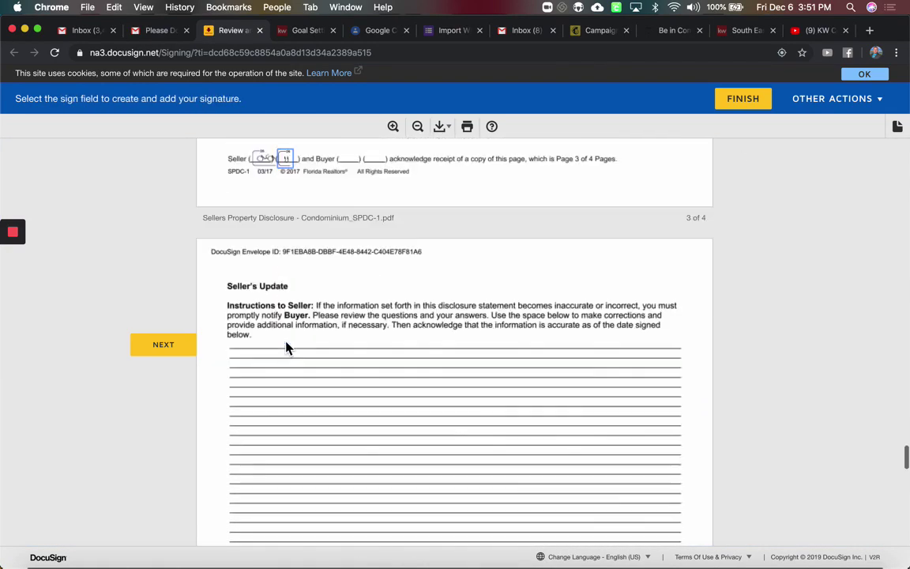
left_click(286, 344)
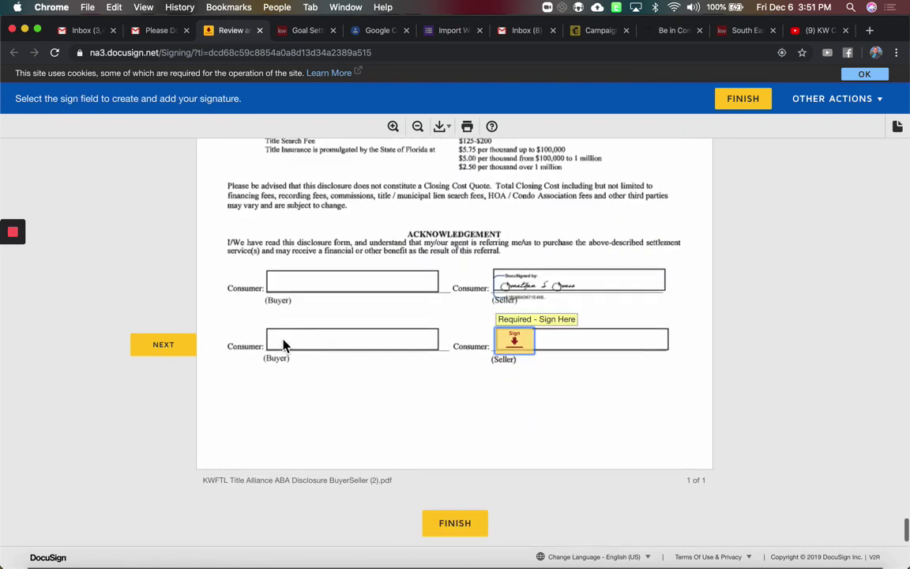
left_click(522, 346)
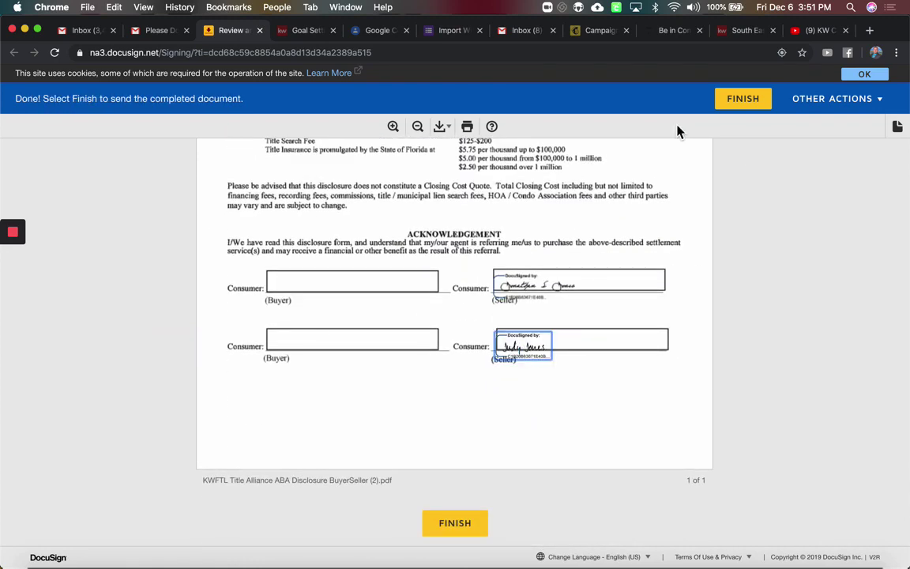
left_click(735, 107)
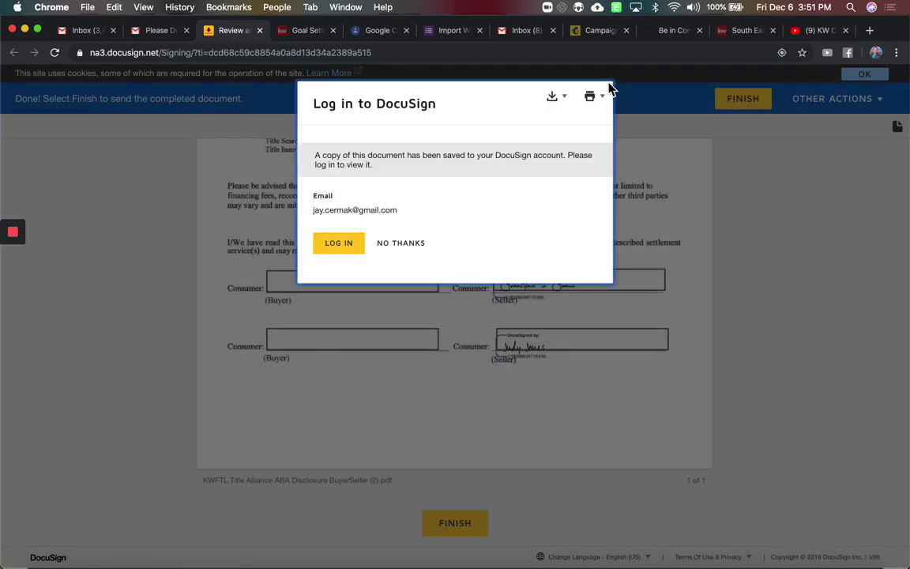
Close the signing tab and bring the DocuSign Rooms envelopes window forward
left_click(260, 31)
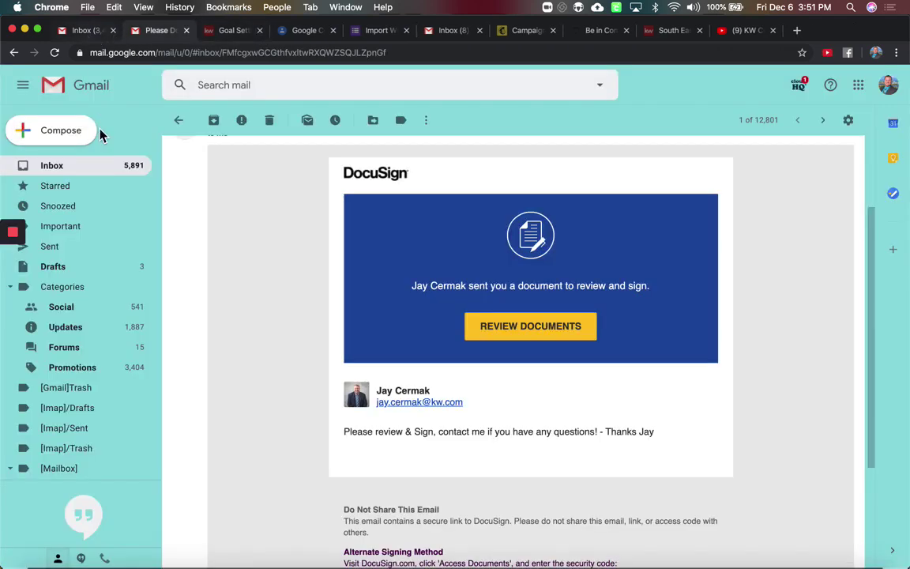
left_click(72, 169)
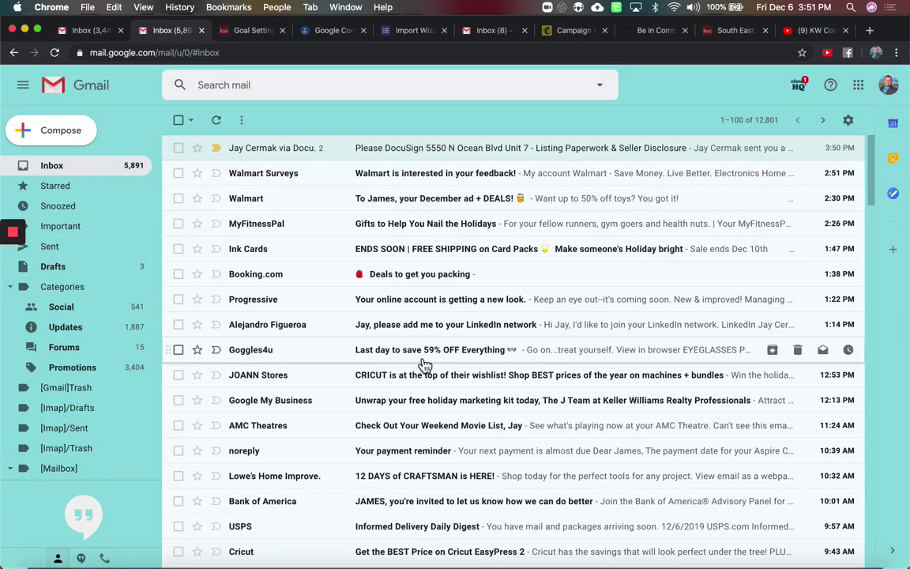
key("ctrl+Up")
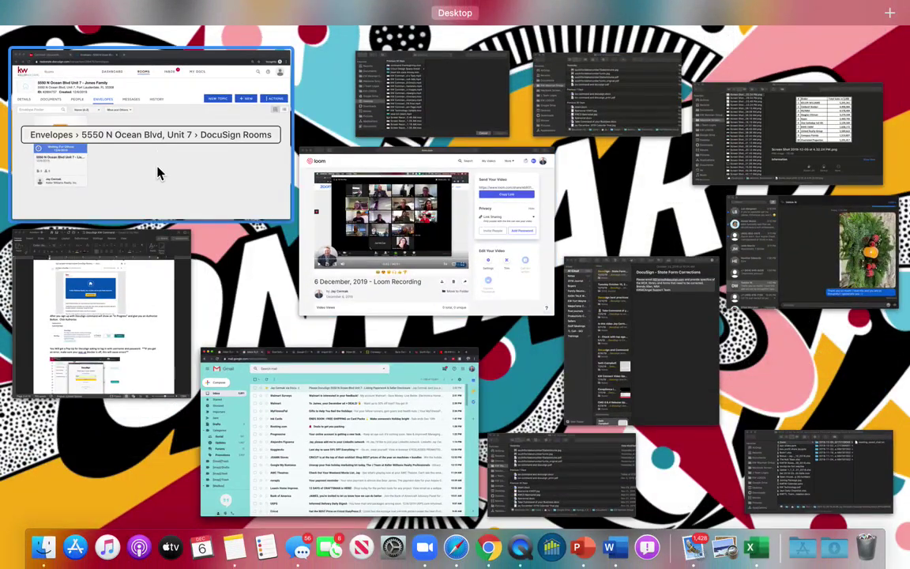
left_click(158, 170)
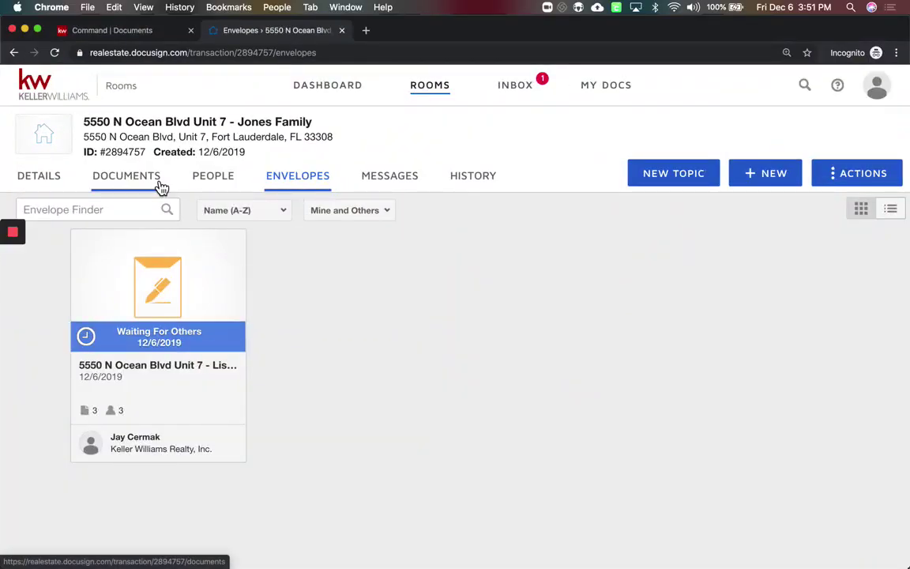
left_click(55, 52)
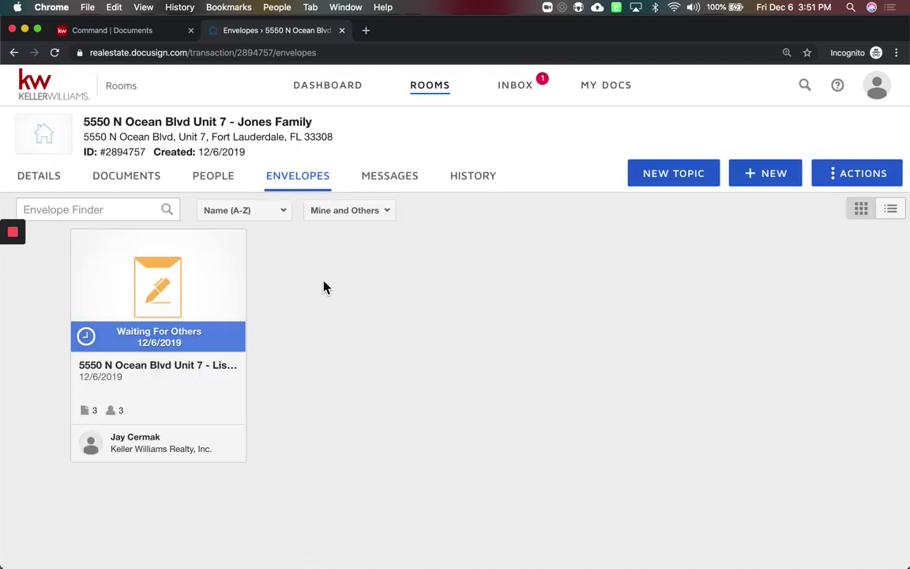
left_click(55, 52)
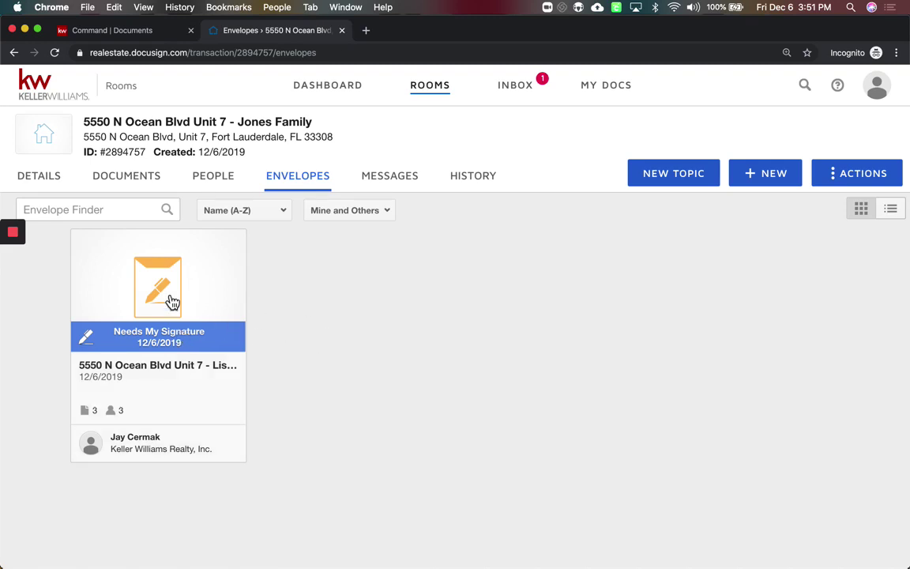
left_click(172, 302)
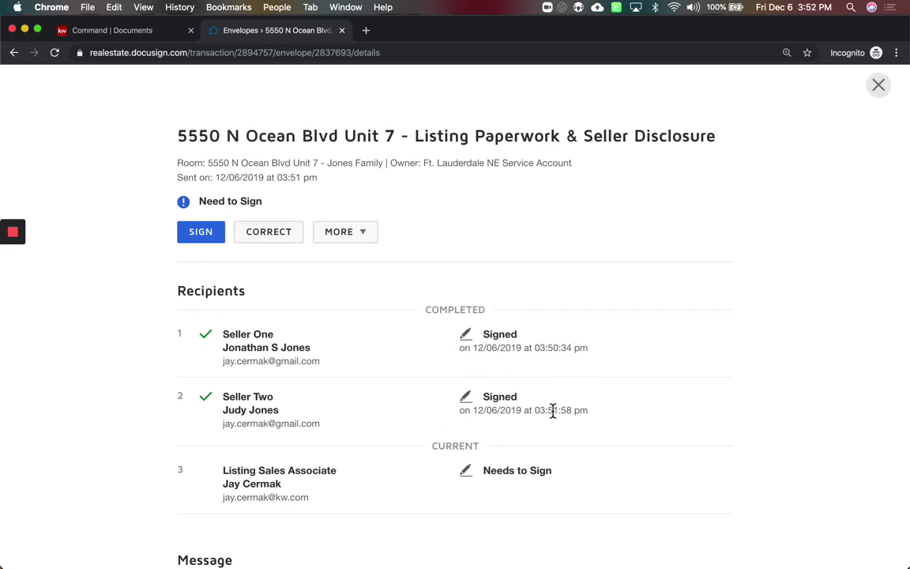
Start signing as the agent, allow location access, and go to the first required field
left_click(211, 241)
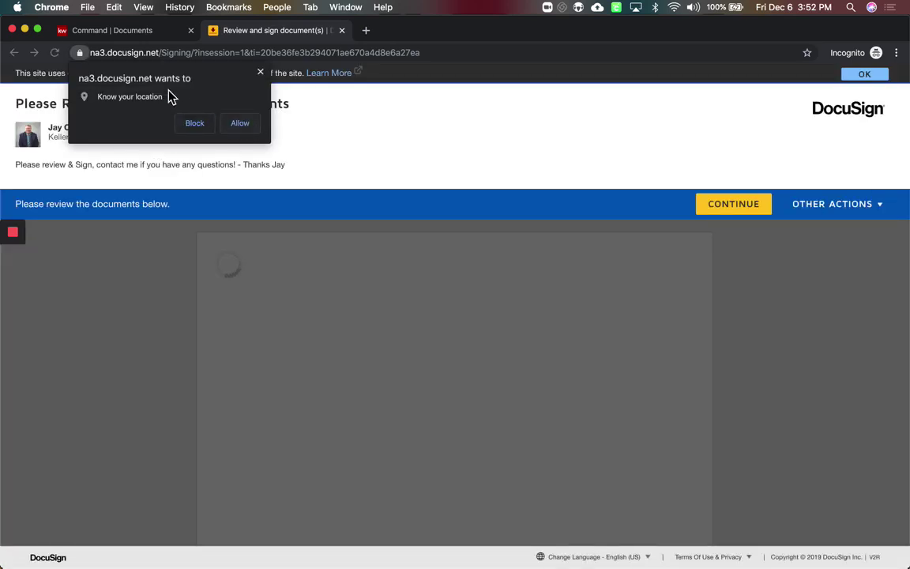
left_click(250, 126)
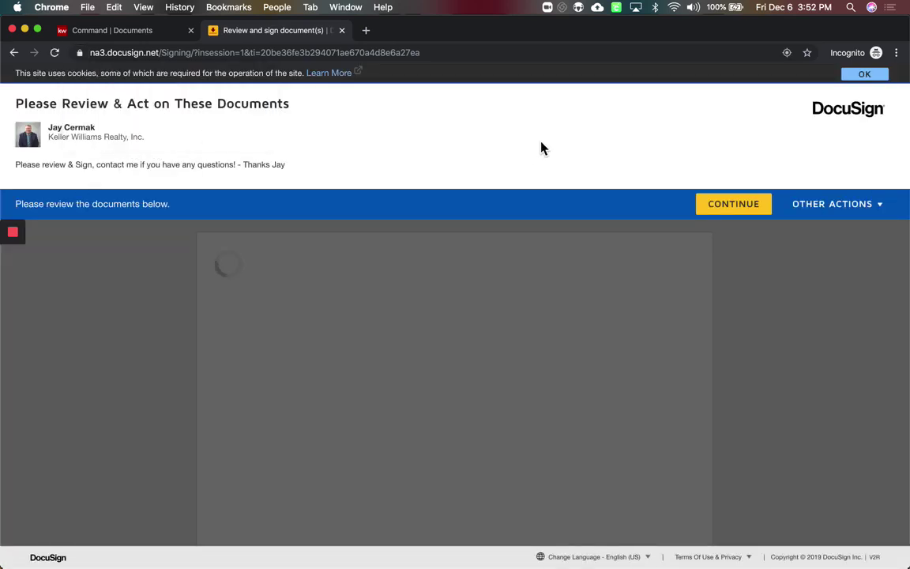
left_click(748, 214)
left_click(174, 193)
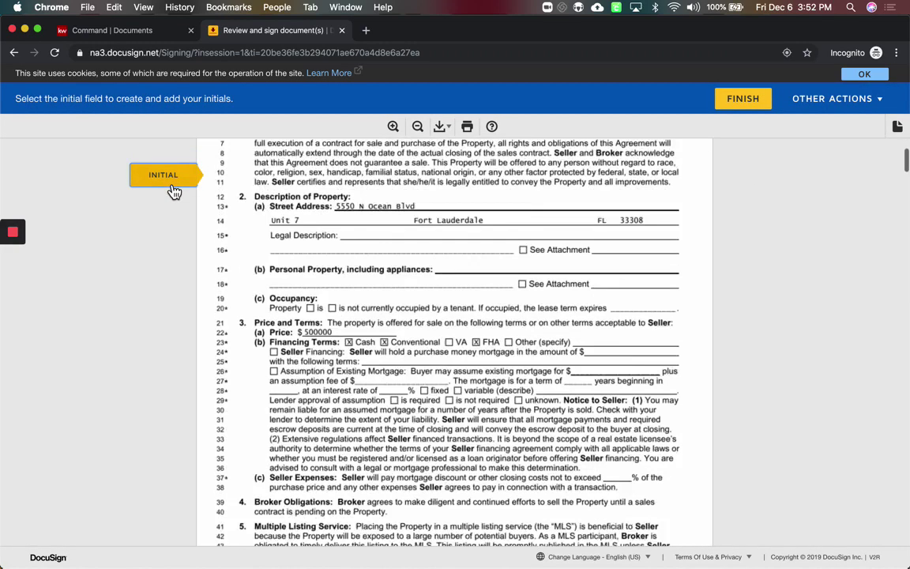
left_click(173, 192)
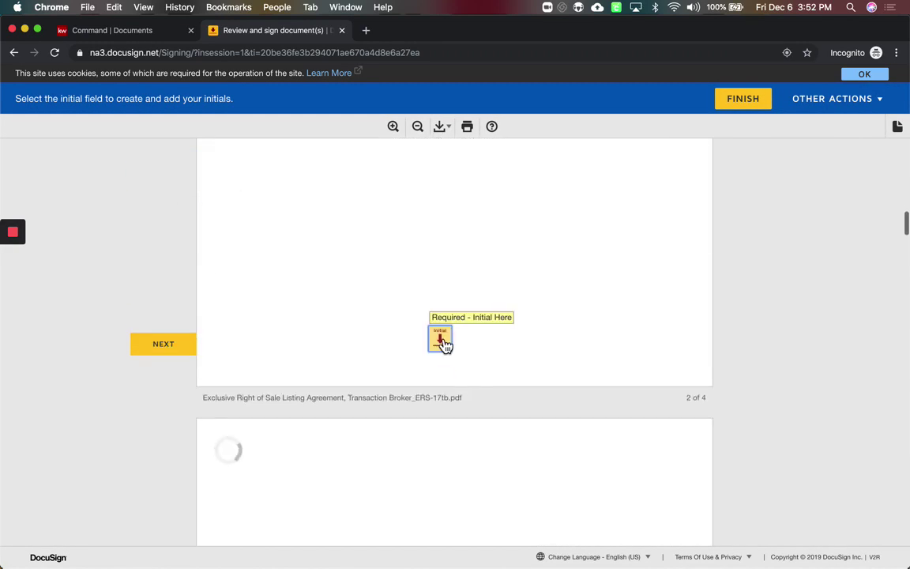
Initial pages 2 and 4, sign the authorized sales associate line, and finish the envelope
scroll(443, 340, "up", 9)
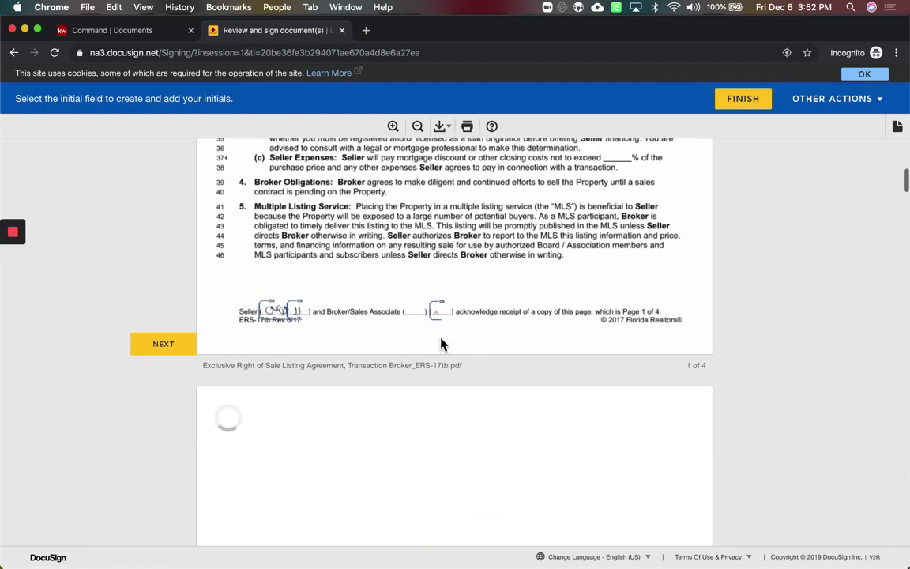
scroll(442, 344, "down", 9)
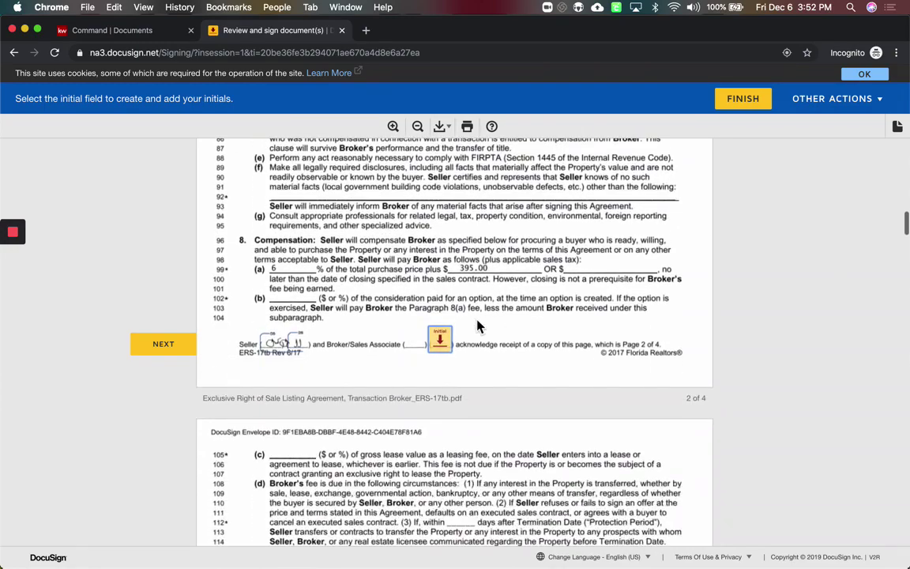
left_click(440, 338)
scroll(439, 344, "down", 15)
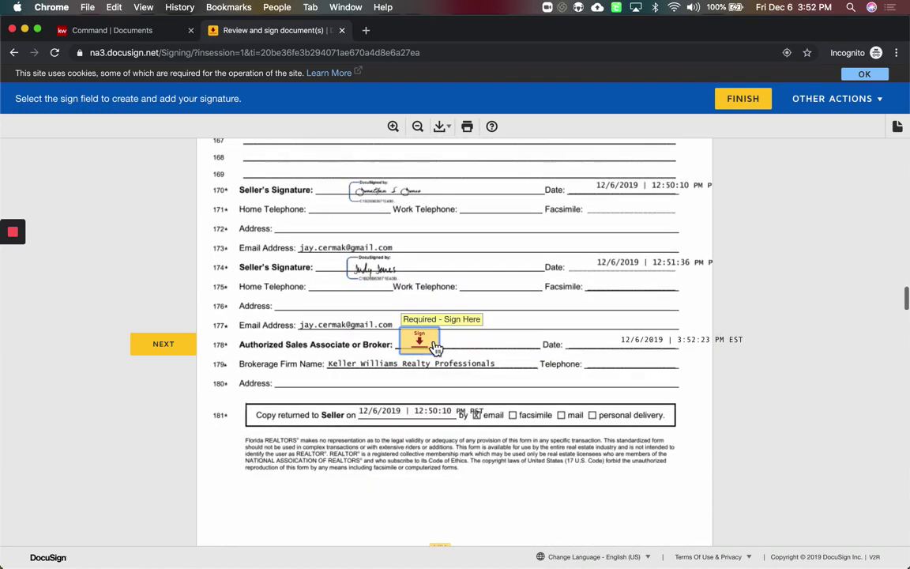
left_click(436, 348)
left_click(447, 348)
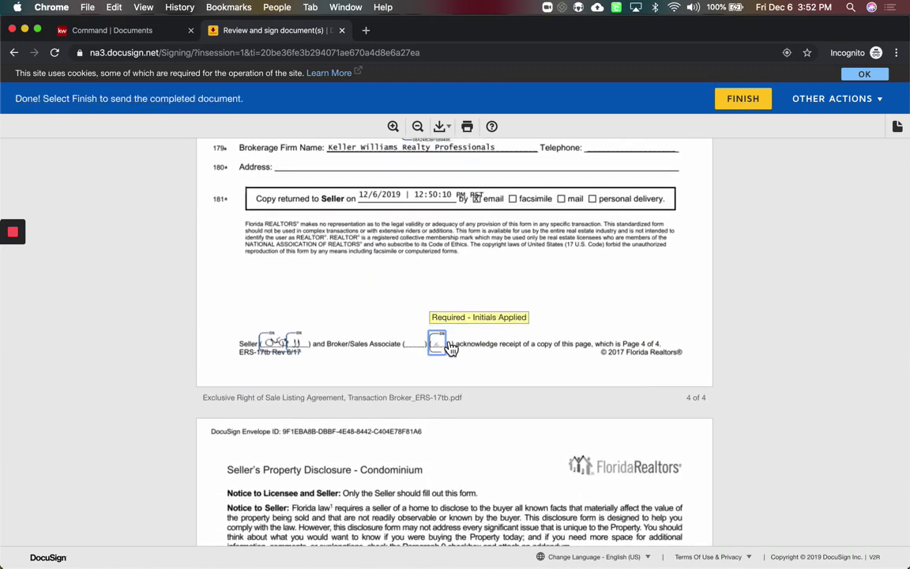
scroll(449, 345, "up", 10)
left_click(735, 100)
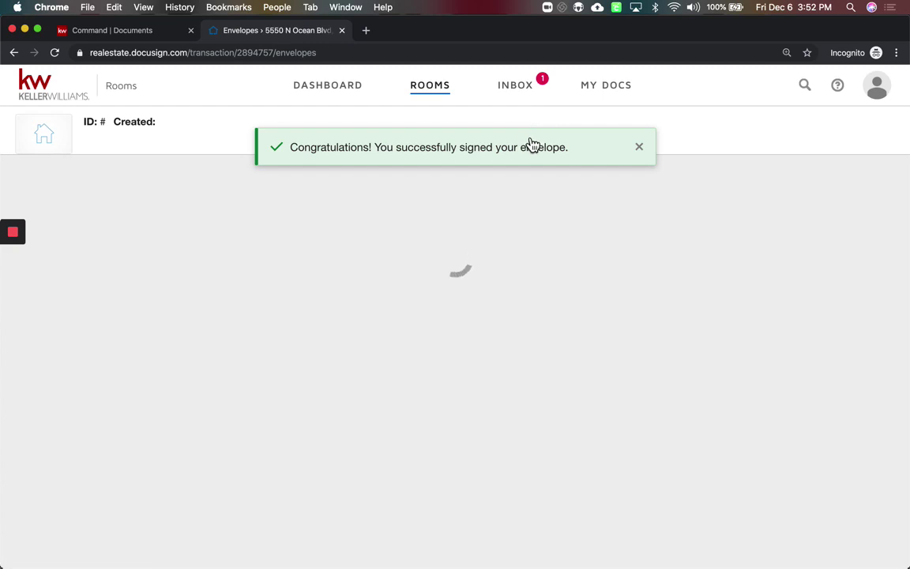
In Gmail, open the DocuSign Completed email and preview the signed Exclusive Right of Sale Listing Agreement
key("ctrl+Up")
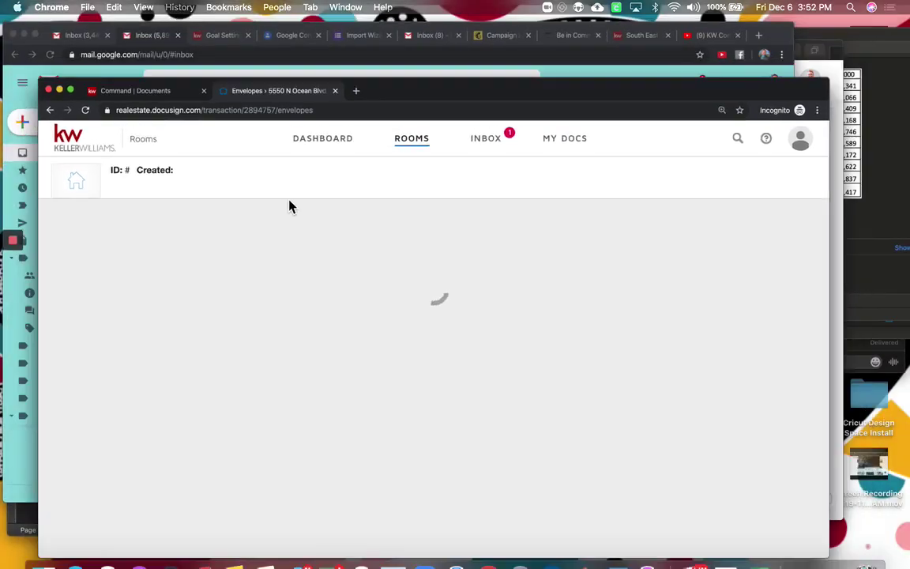
left_click(44, 103)
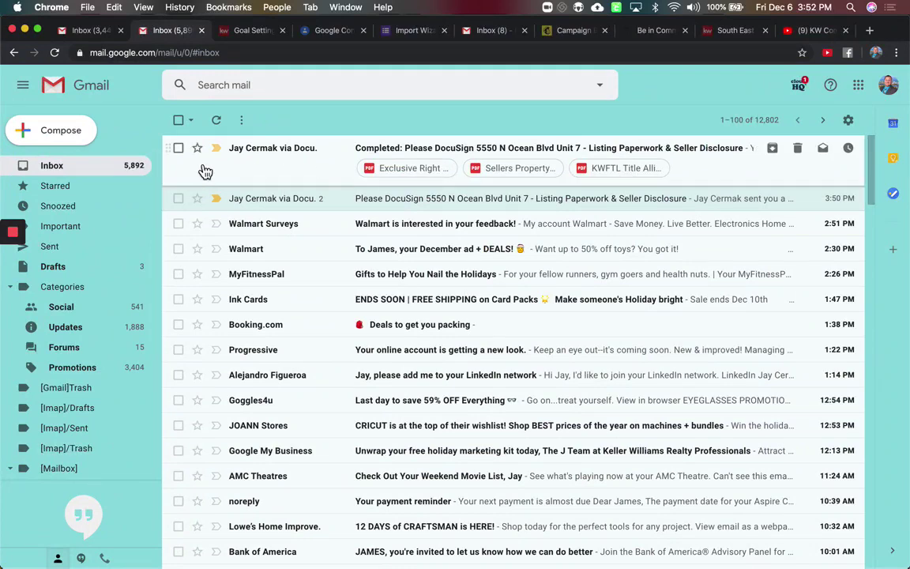
left_click(474, 152)
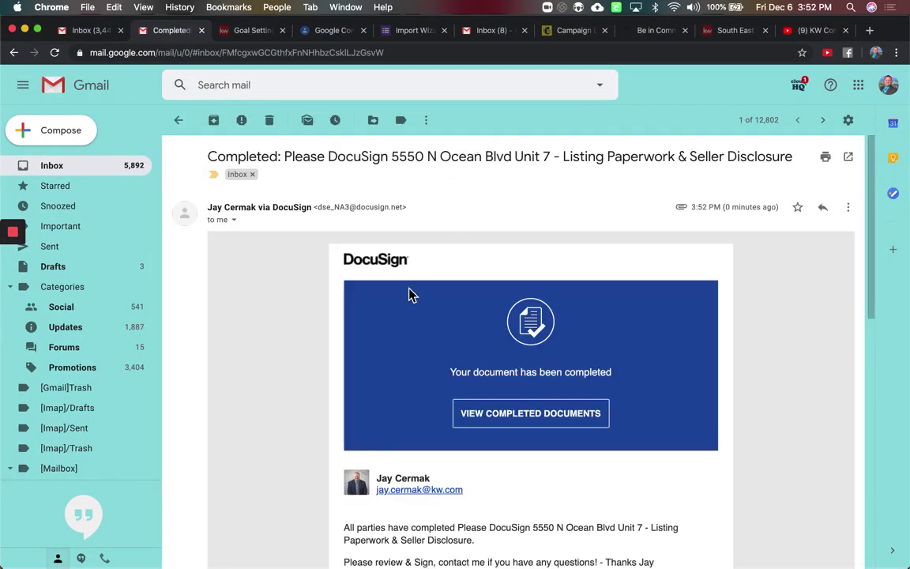
scroll(410, 295, "down", 10)
scroll(410, 294, "down", 3)
mouse_move(298, 413)
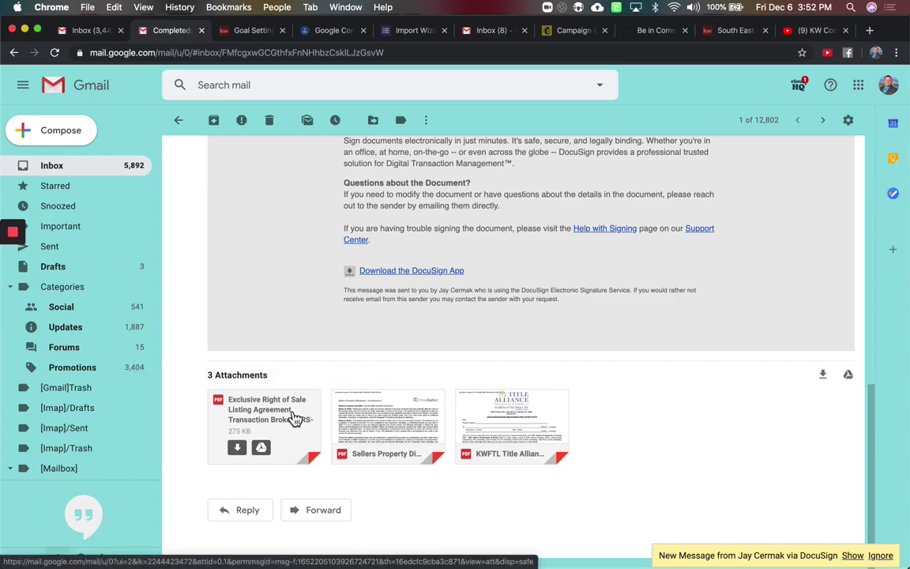
left_click(294, 417)
Look through the signed agreement, close the preview, and return to the DocuSign Rooms window
scroll(479, 249, "down", 15)
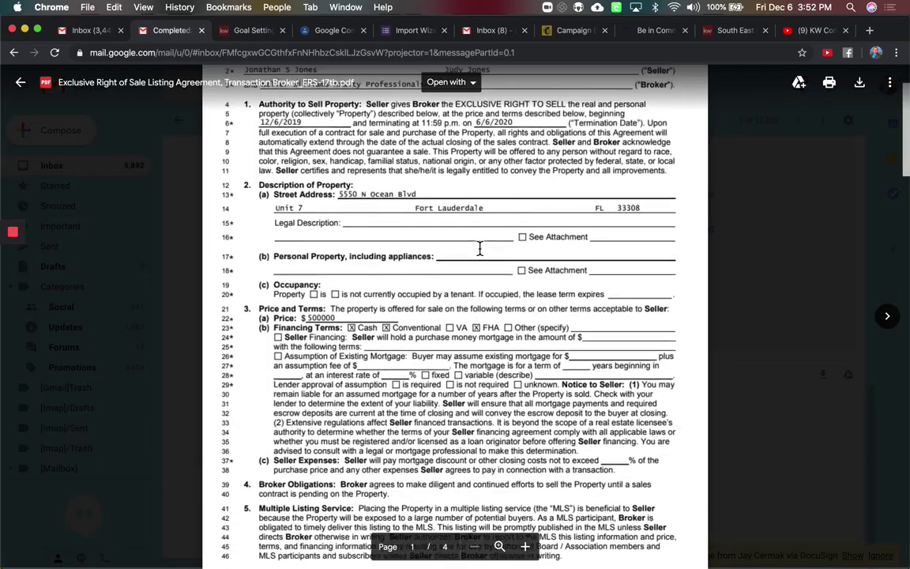
scroll(479, 249, "down", 15)
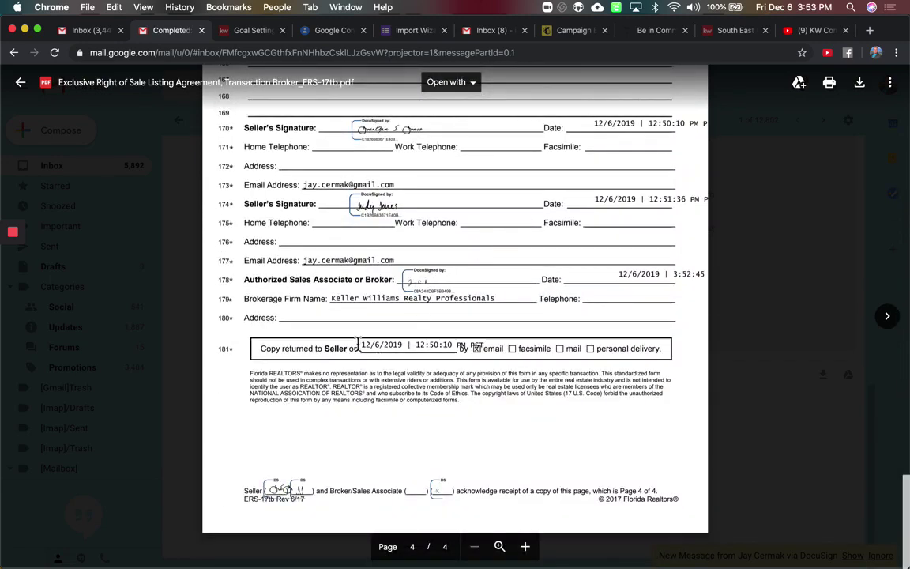
scroll(489, 338, "up", 5)
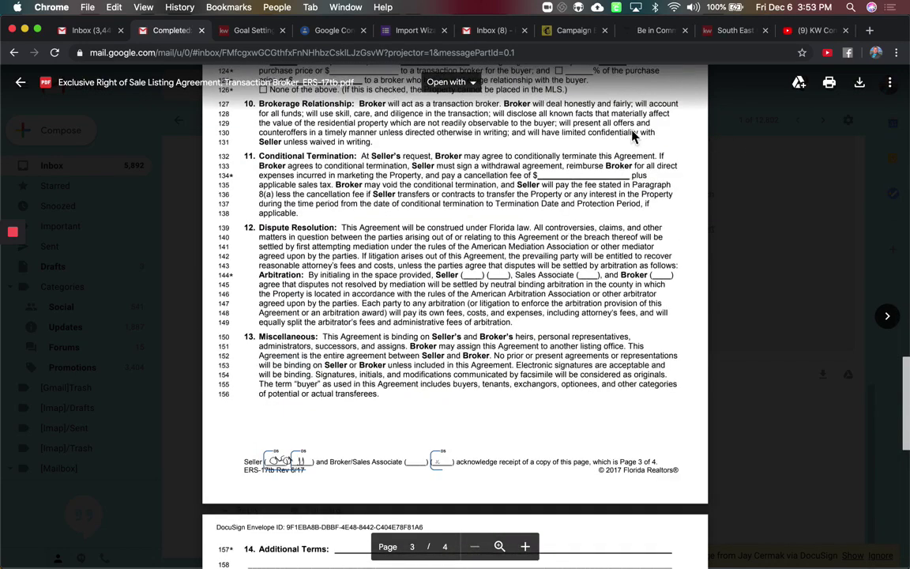
left_click(20, 83)
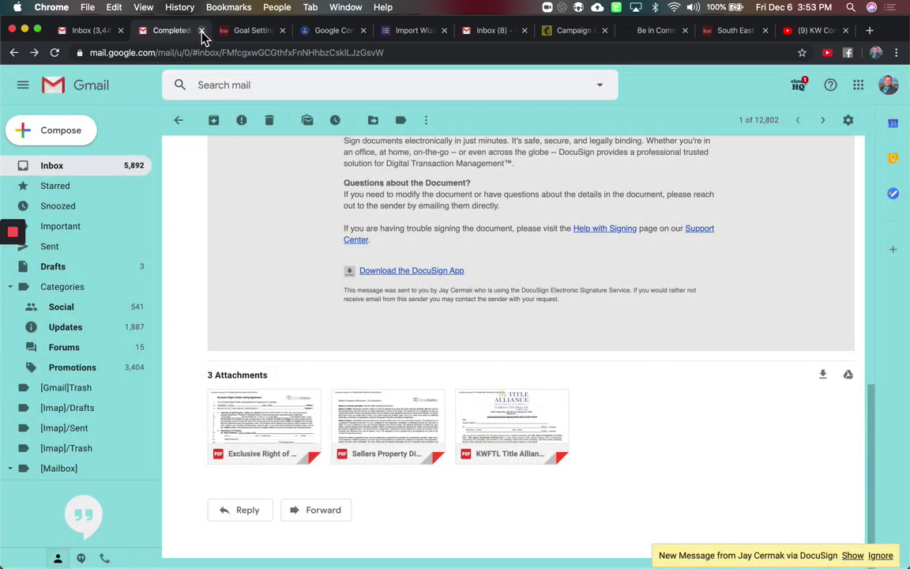
key("ctrl+Up")
left_click(189, 139)
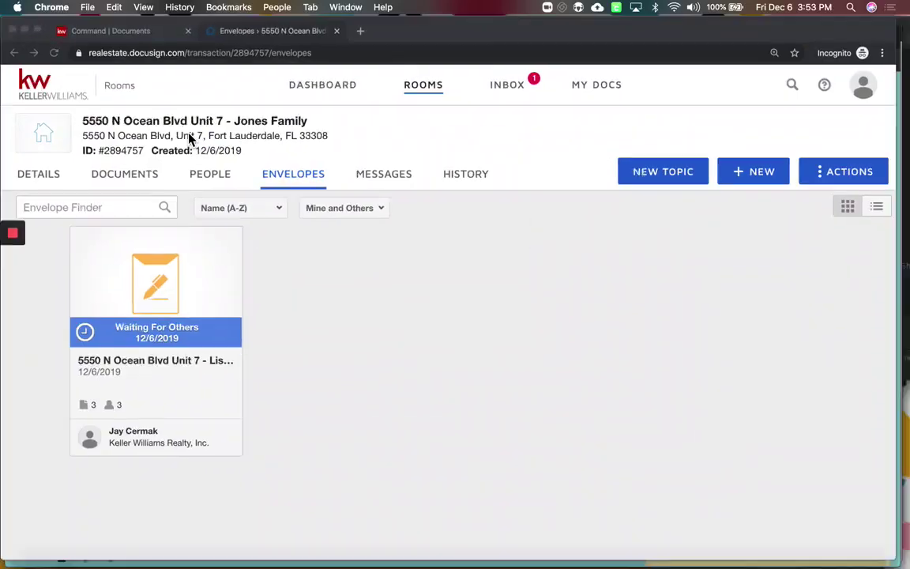
left_click(34, 52)
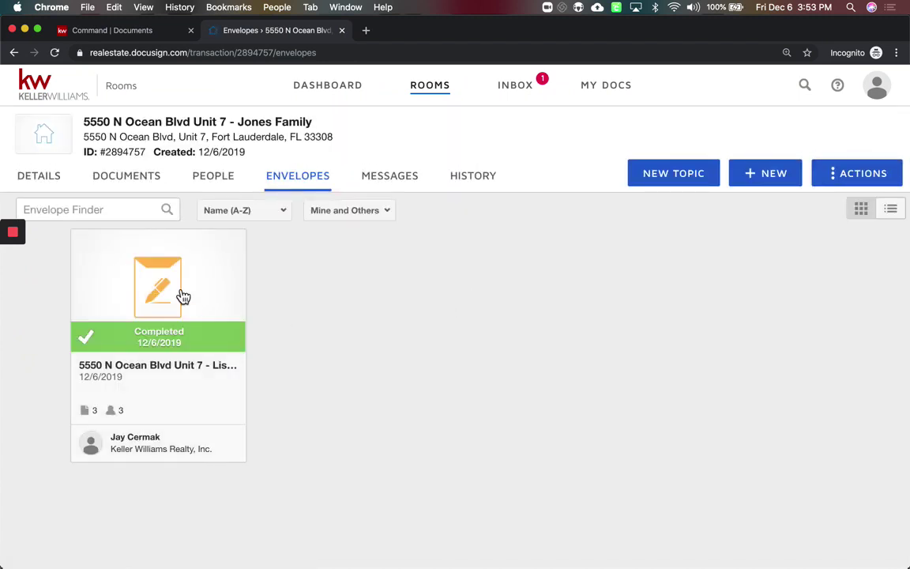
left_click(152, 182)
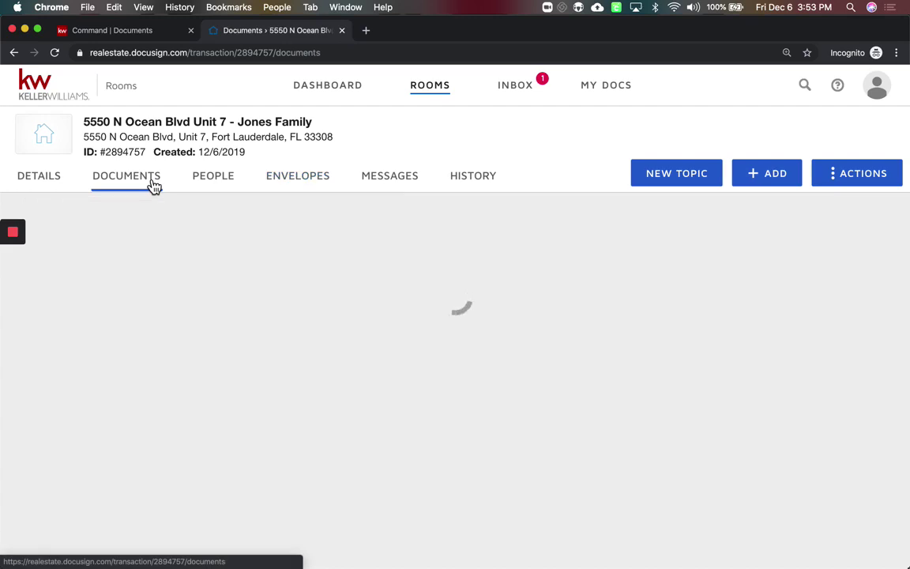
scroll(536, 249, "down", 3)
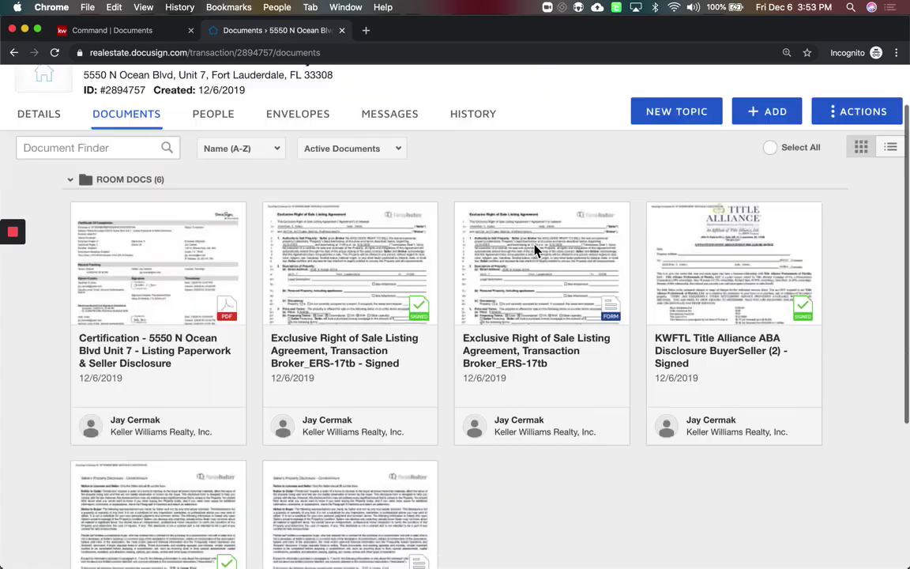
scroll(461, 335, "down", 3)
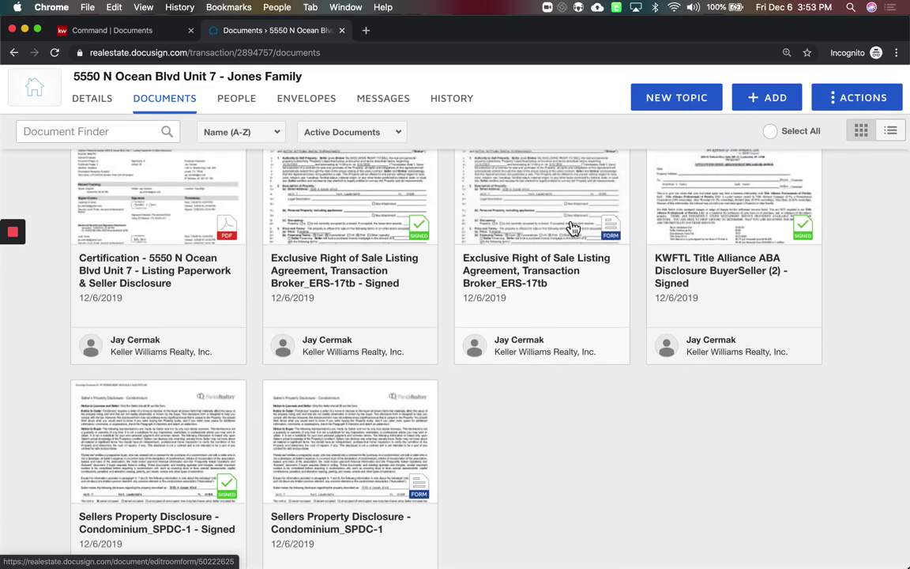
scroll(572, 229, "up", 1)
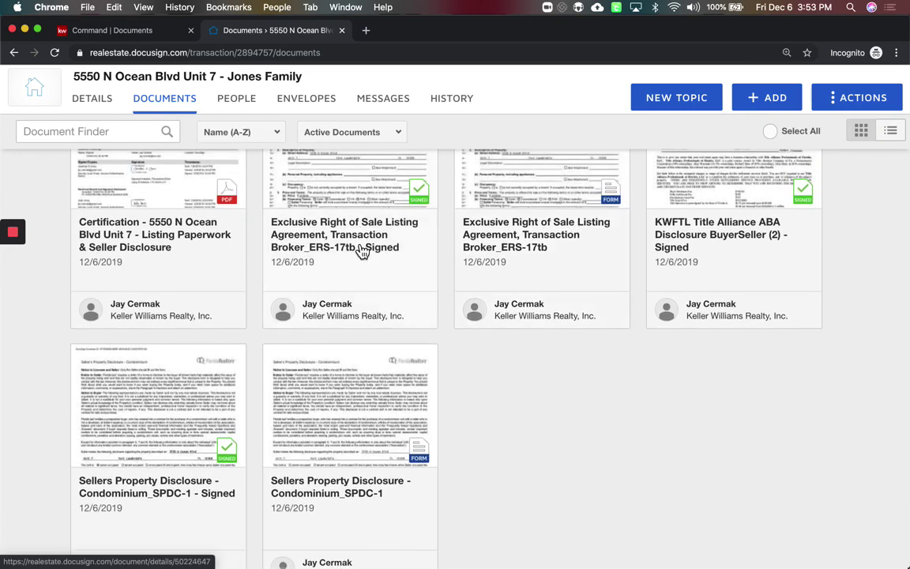
scroll(362, 250, "up", 3)
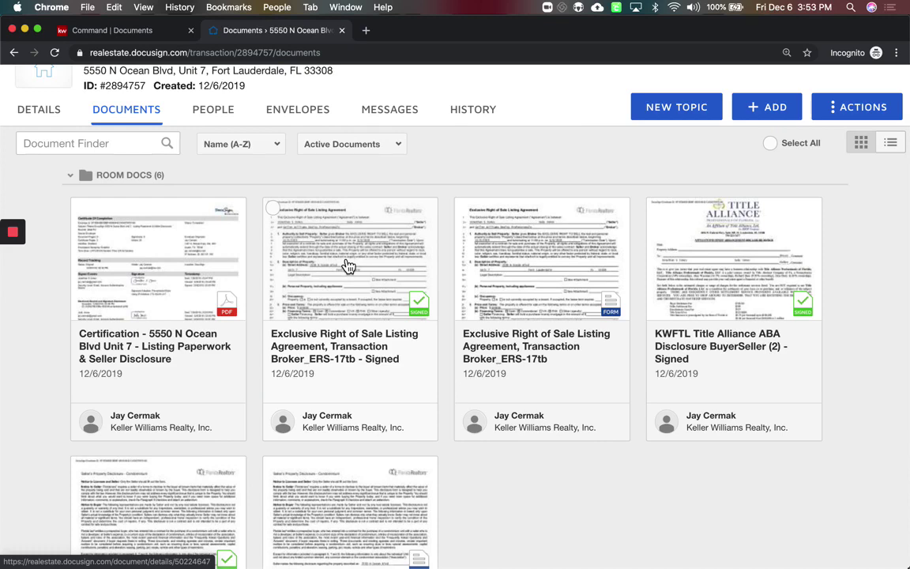
left_click(348, 266)
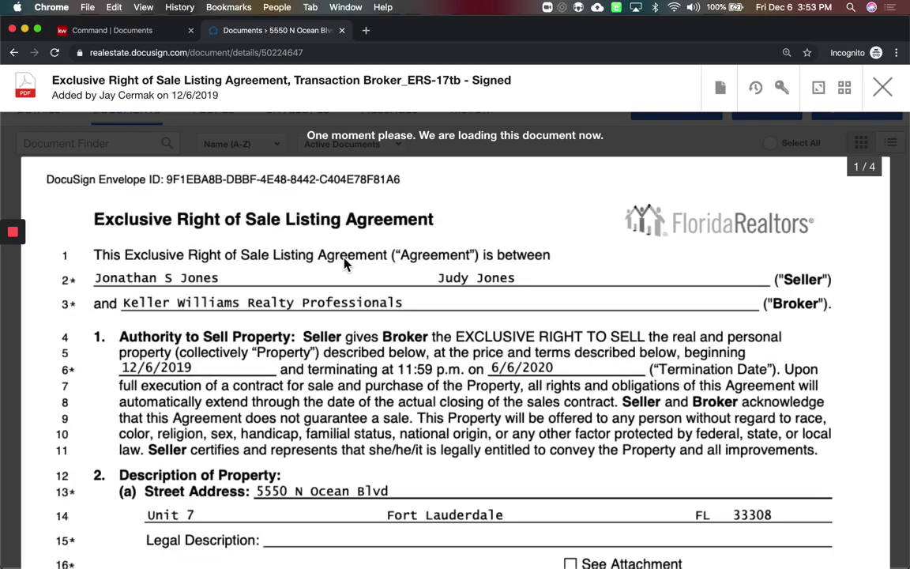
scroll(344, 266, "down", 10)
scroll(345, 265, "down", 2)
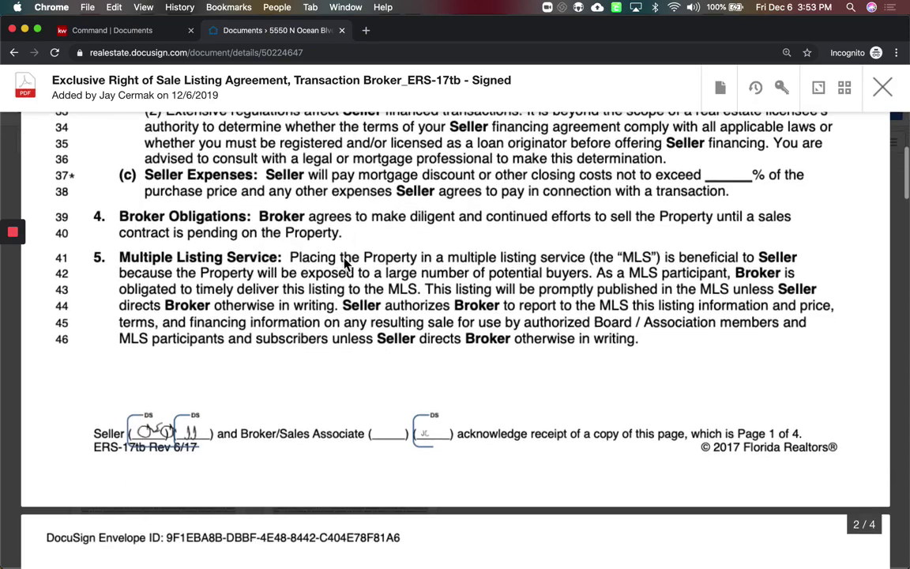
left_click(882, 87)
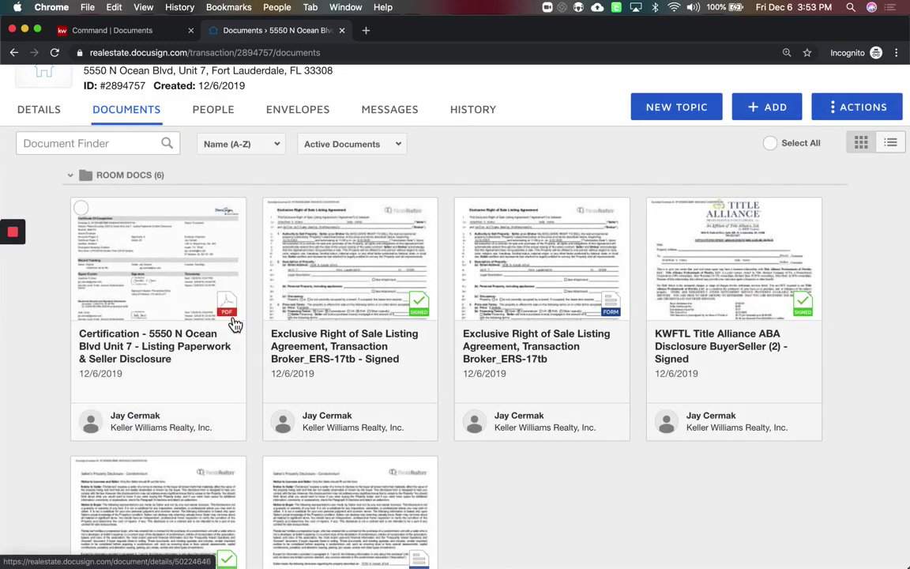
scroll(172, 241, "down", 3)
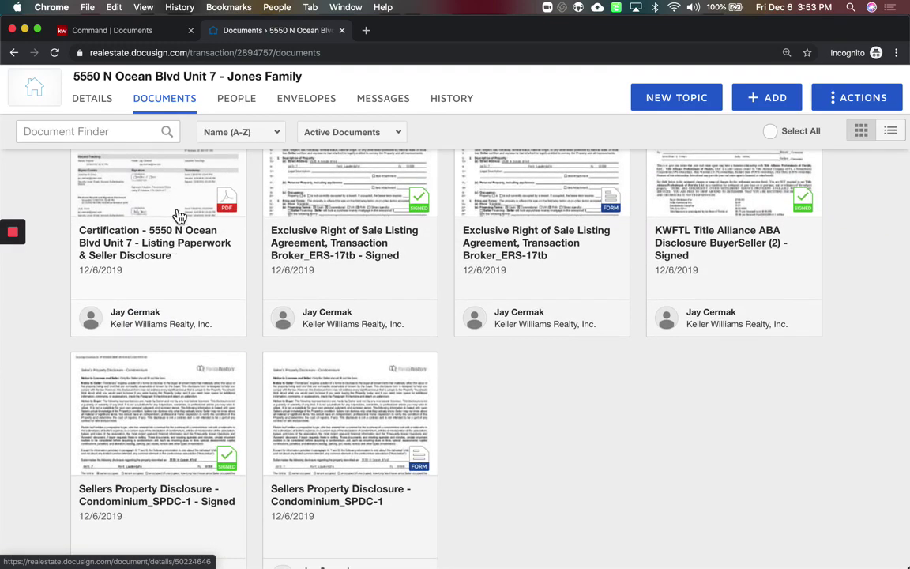
scroll(179, 215, "up", 3)
left_click(179, 300)
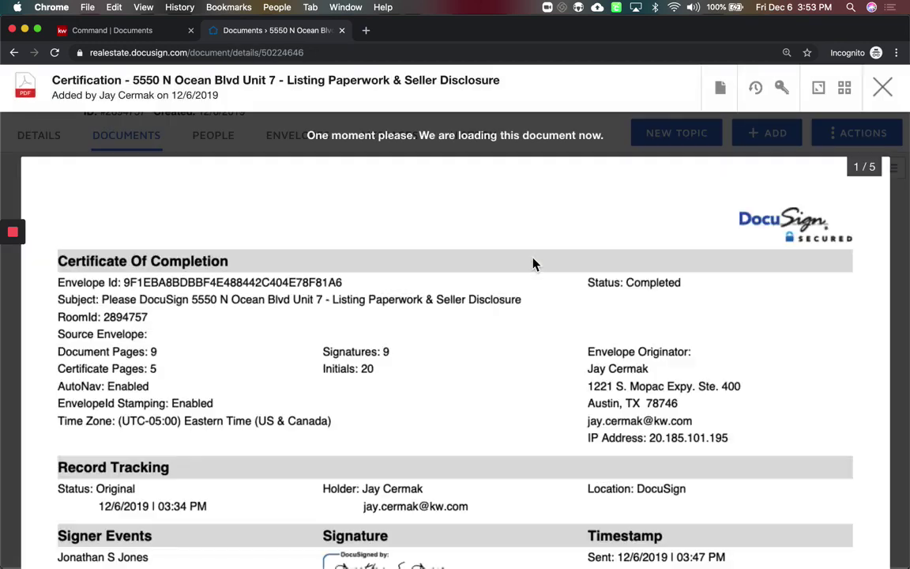
scroll(533, 262, "down", 5)
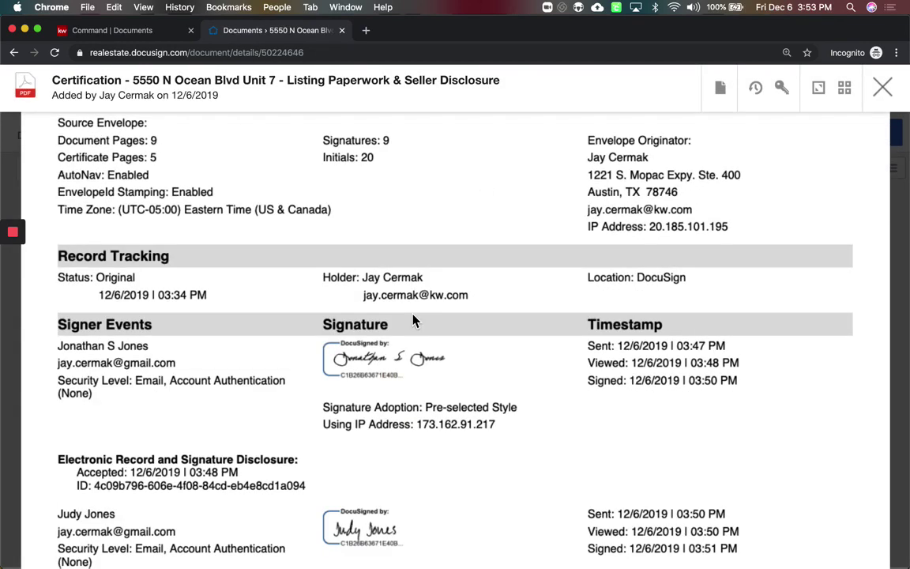
scroll(412, 319, "down", 2)
scroll(368, 427, "down", 1)
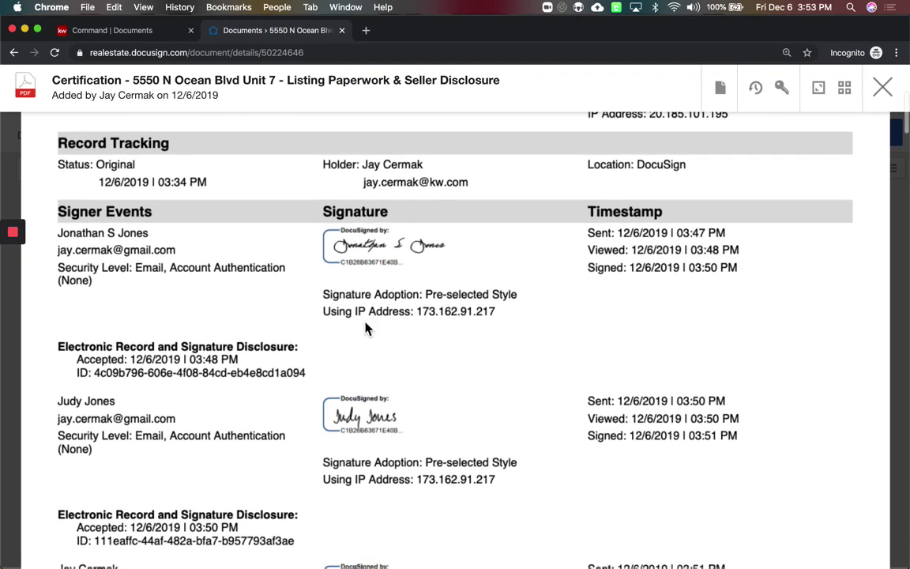
scroll(654, 306, "down", 9)
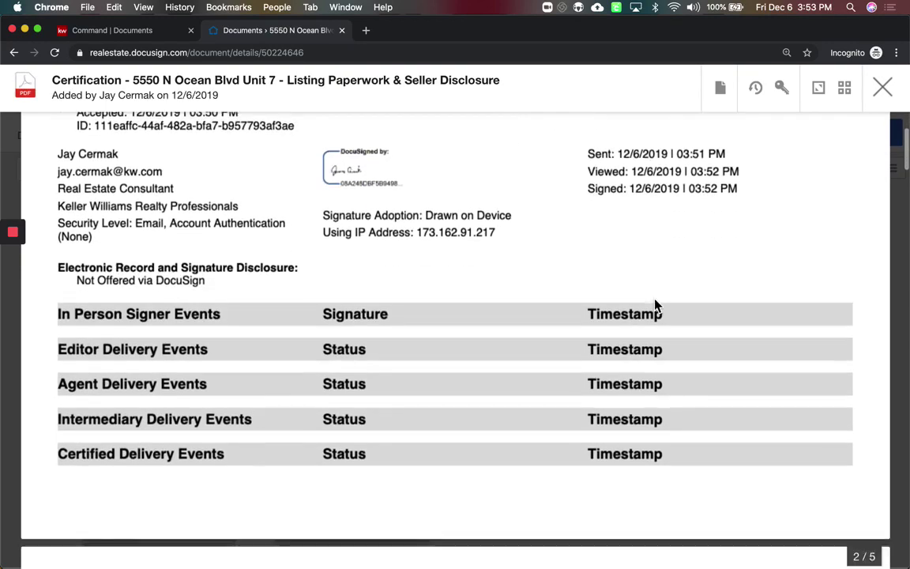
scroll(655, 306, "down", 10)
scroll(654, 307, "up", 15)
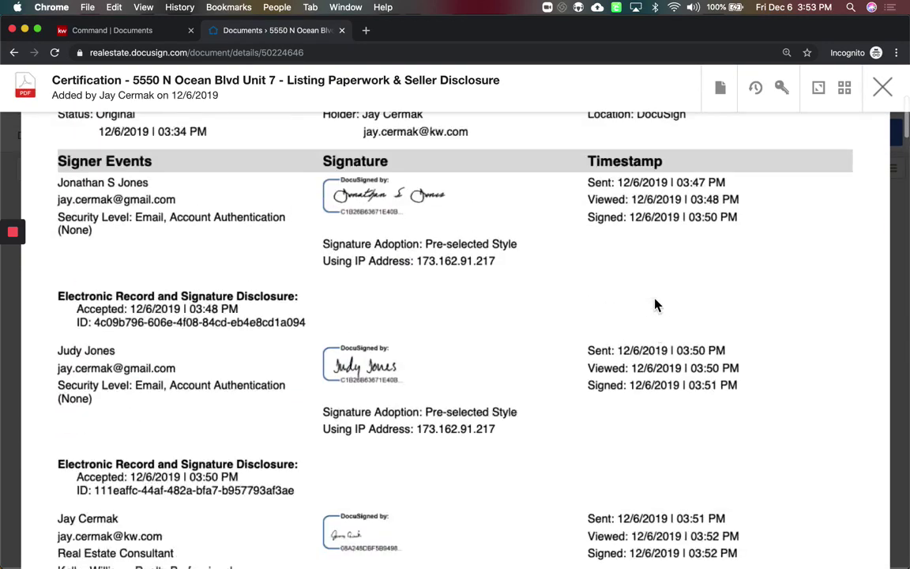
left_click(883, 87)
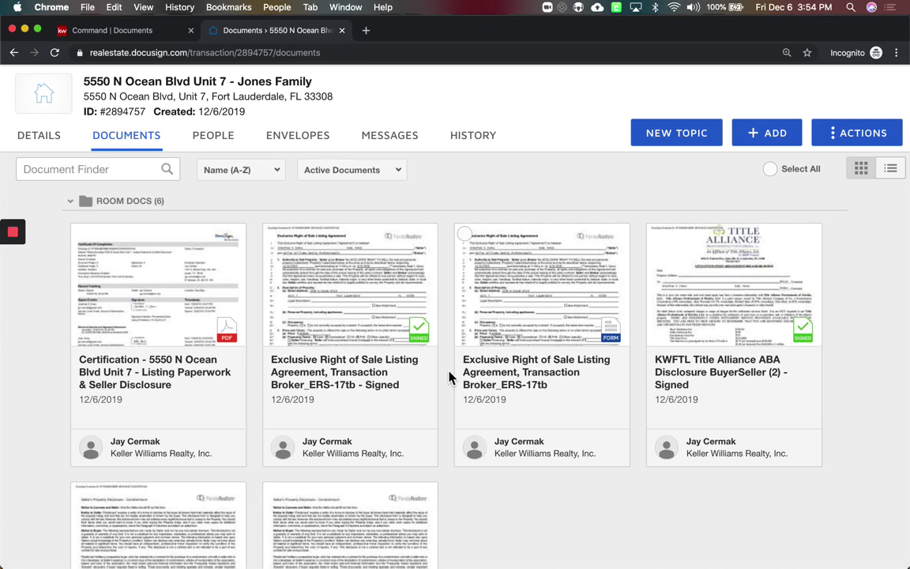
scroll(454, 375, "down", 3)
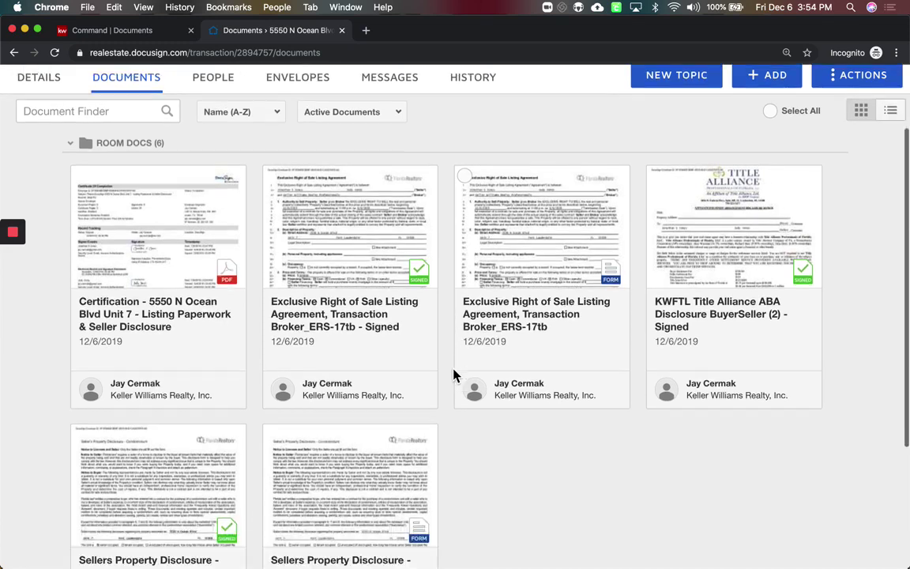
scroll(453, 375, "up", 4)
scroll(454, 375, "down", 4)
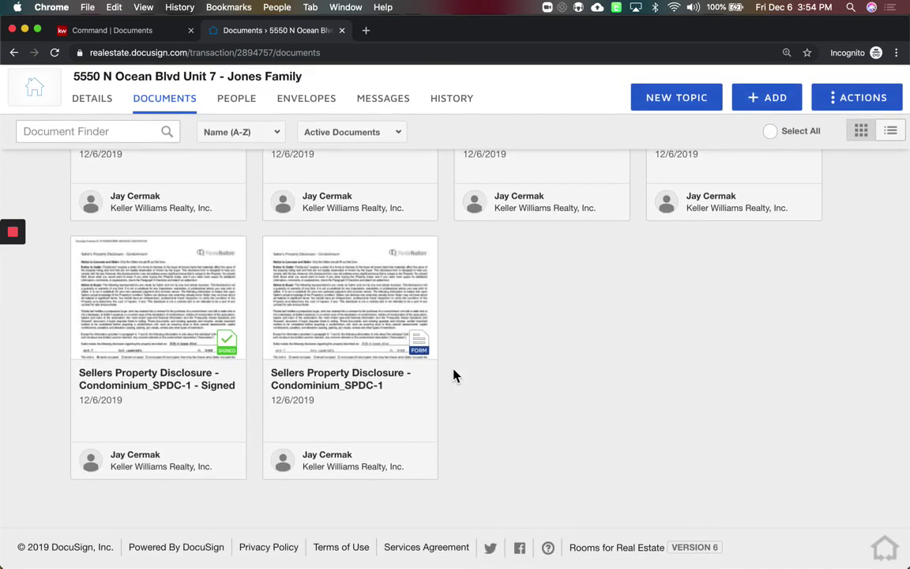
Go to the Jones Family listing's document checklist in KW Command and add a file to Residential Listing Agreement
left_click(151, 34)
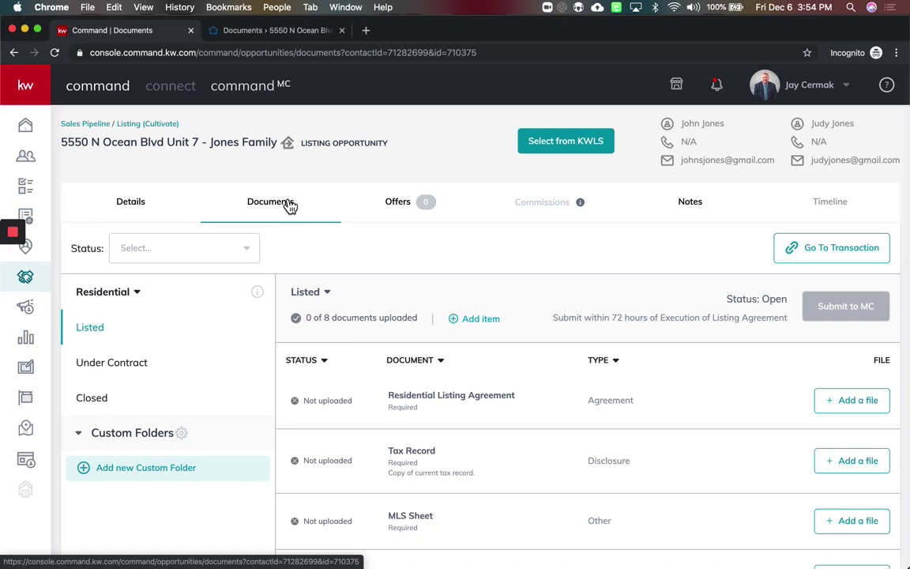
left_click(139, 211)
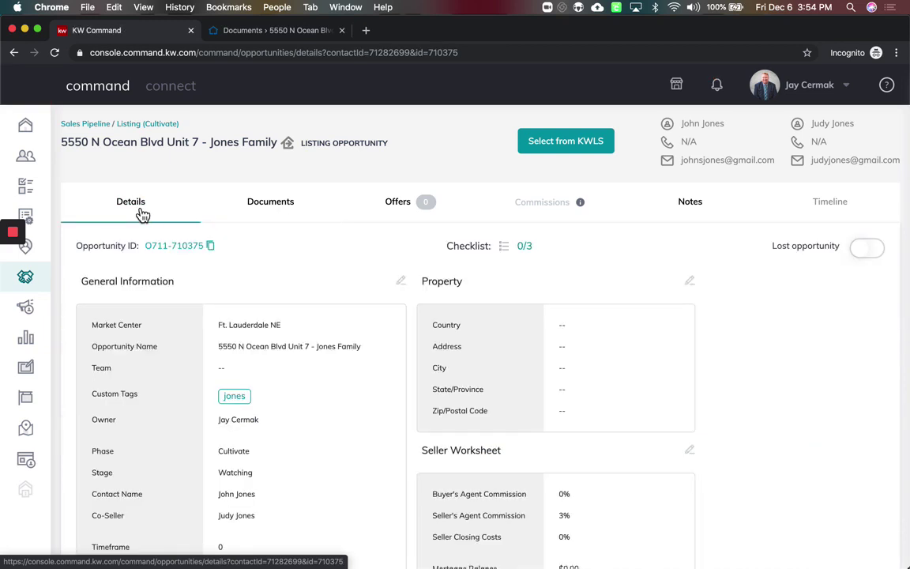
left_click(290, 213)
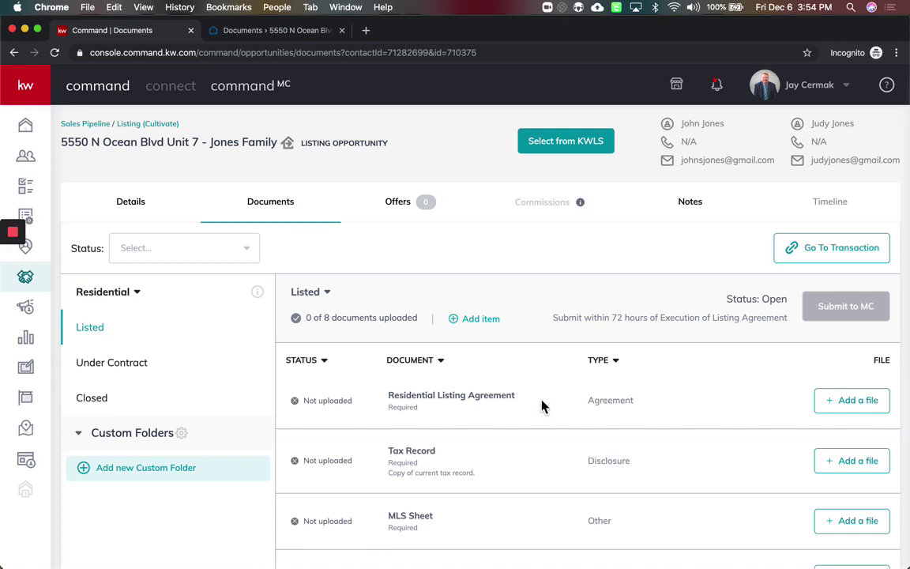
left_click_drag(542, 405, 414, 397)
scroll(684, 416, "down", 1)
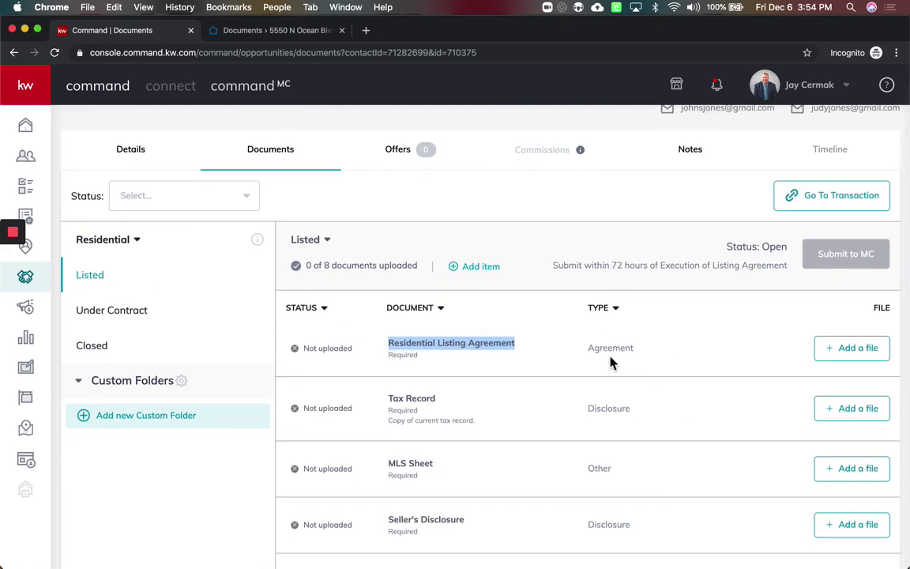
left_click(629, 365)
left_click(863, 350)
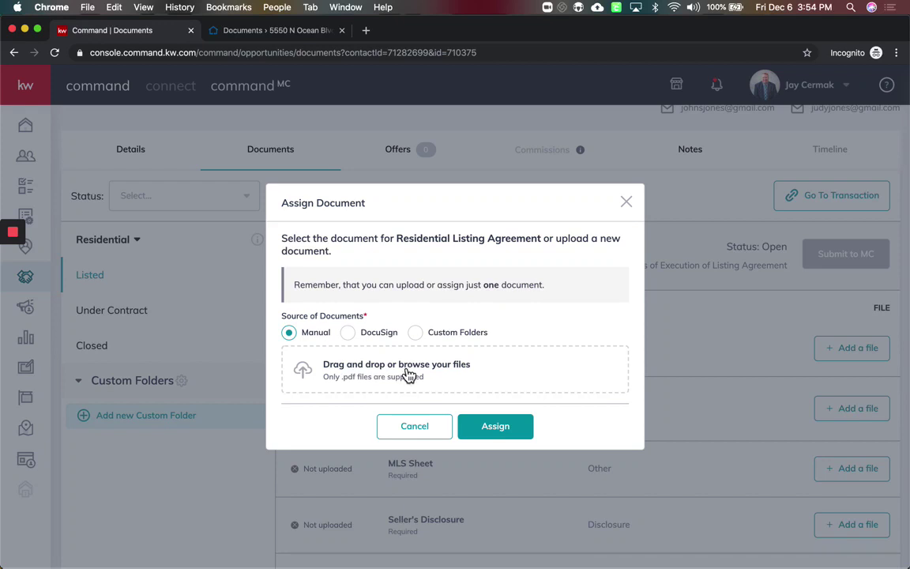
Assign the signed ERS-17tb PDF from DocuSign to the Residential Listing Agreement item
mouse_move(762, 557)
left_click(352, 335)
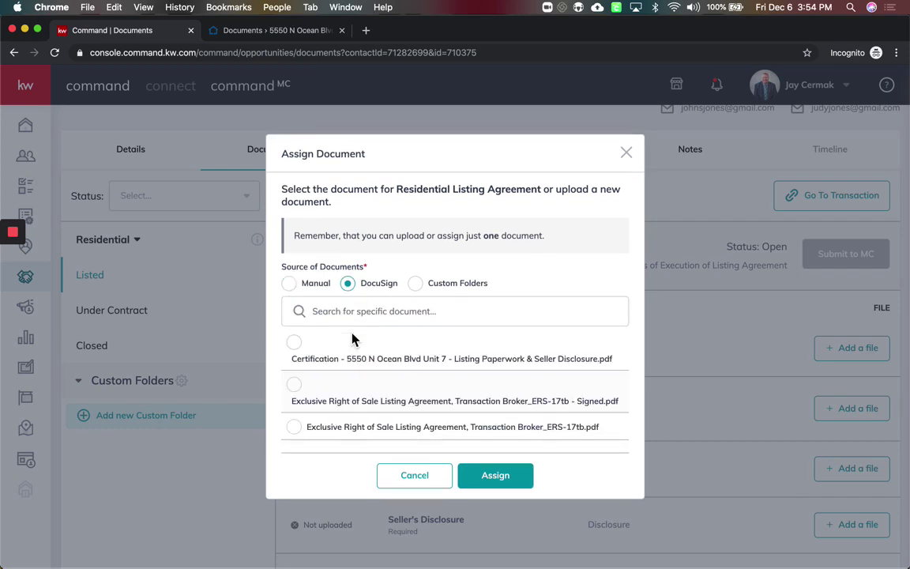
scroll(437, 402, "down", 3)
scroll(439, 403, "up", 2)
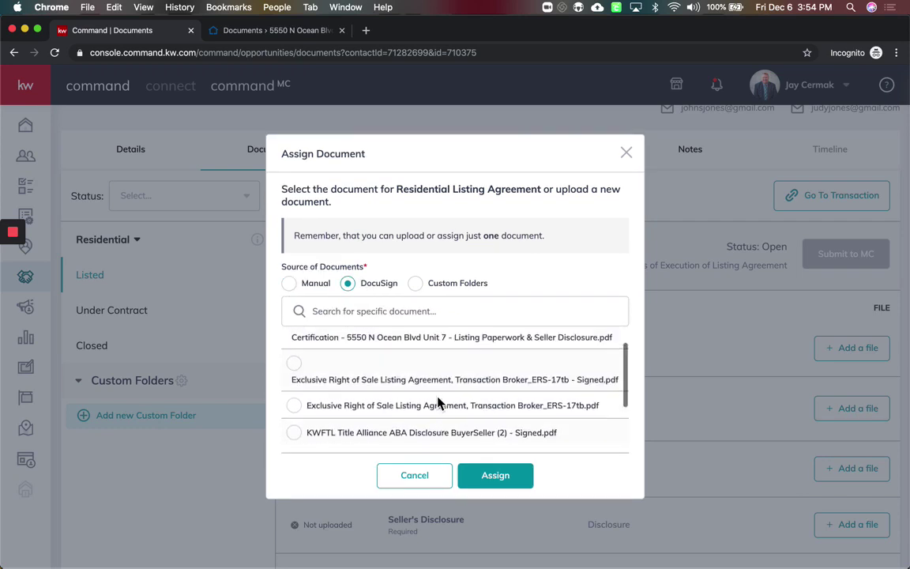
scroll(438, 403, "up", 1)
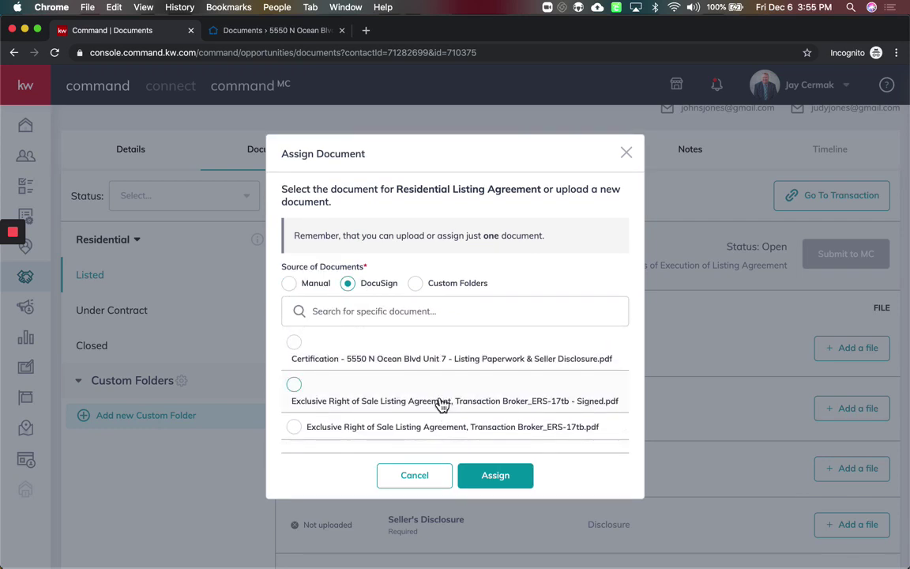
scroll(441, 404, "down", 1)
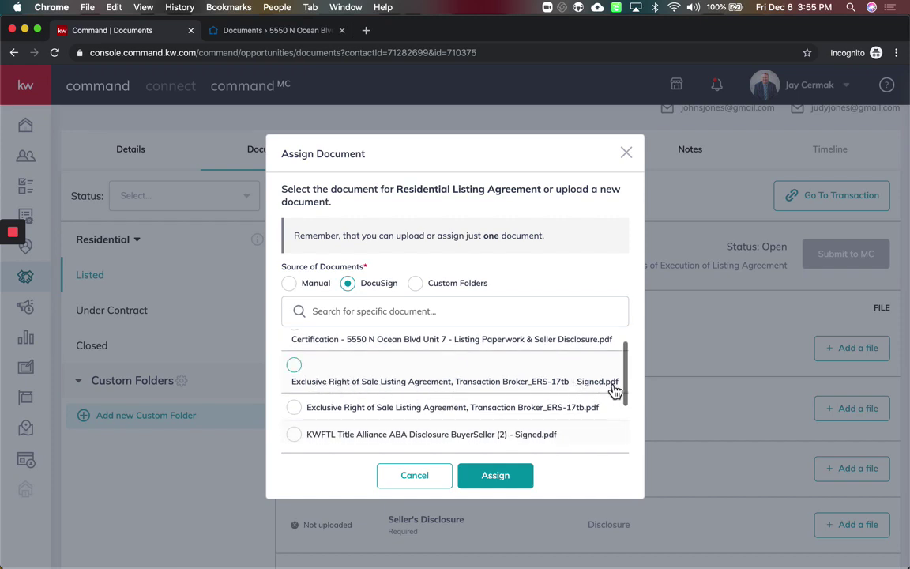
left_click_drag(583, 385, 622, 388)
scroll(595, 387, "down", 2)
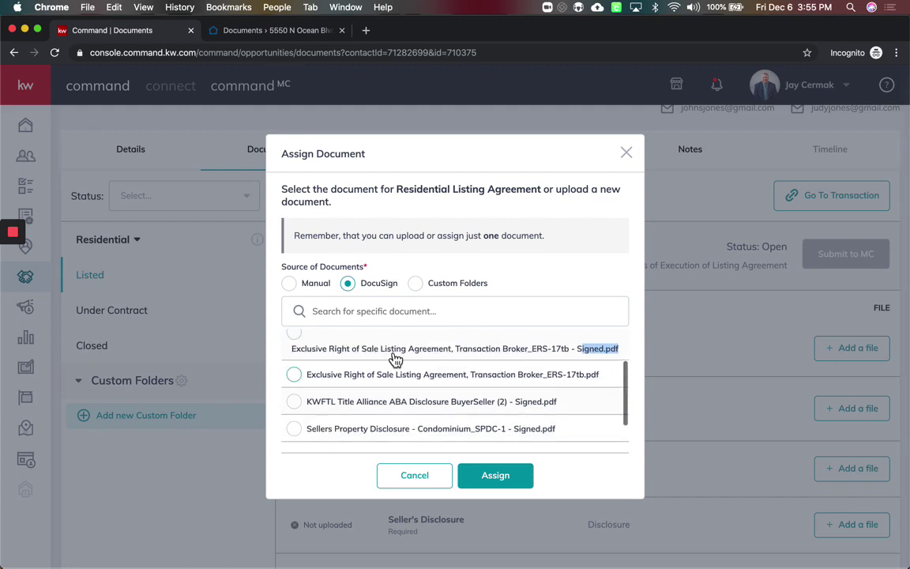
scroll(304, 362, "up", 1)
left_click(302, 362)
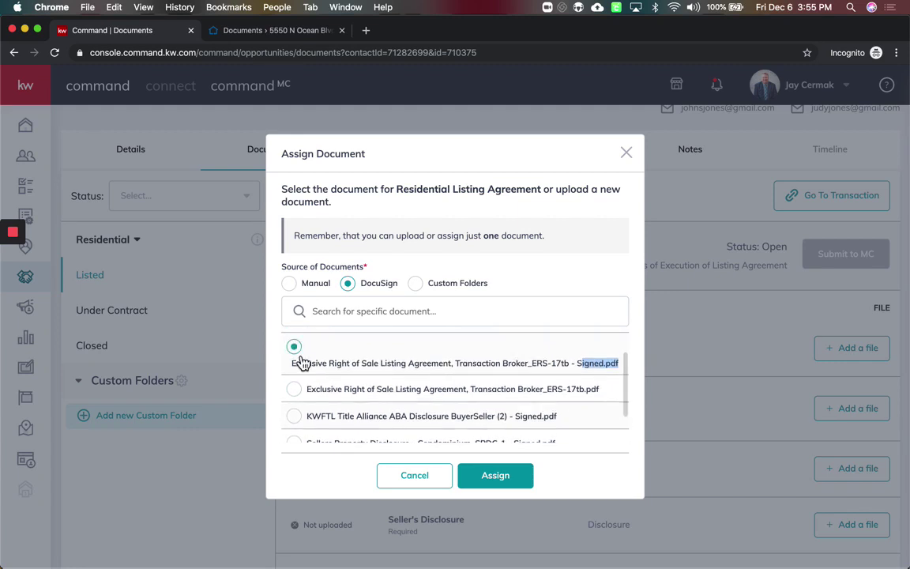
left_click(499, 477)
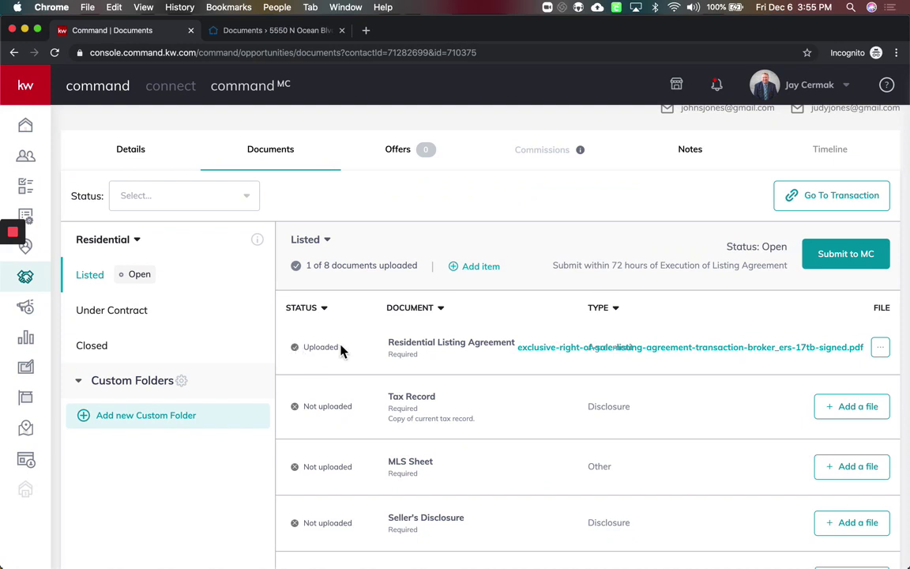
Open the attached signed listing agreement, scroll through it to check it, then close the preview
left_click_drag(438, 346, 399, 345)
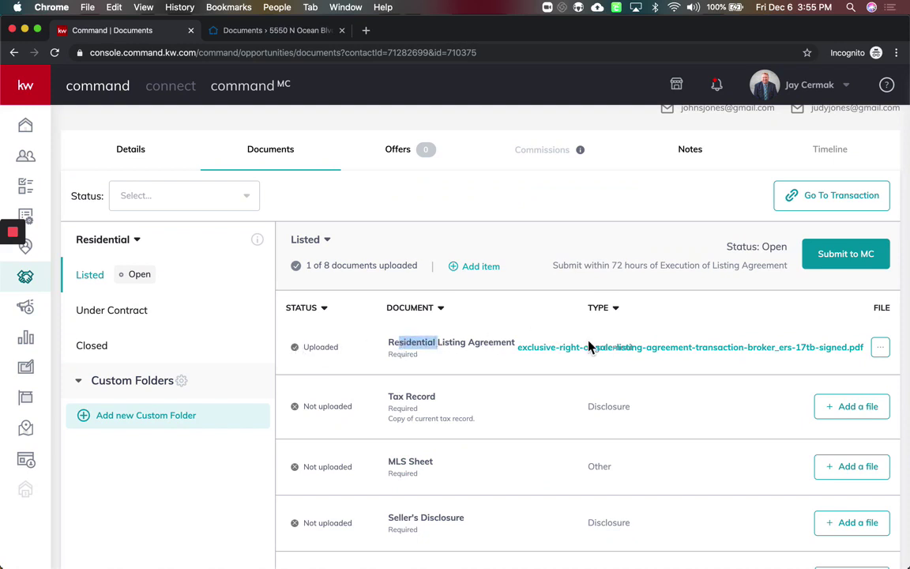
left_click(735, 355)
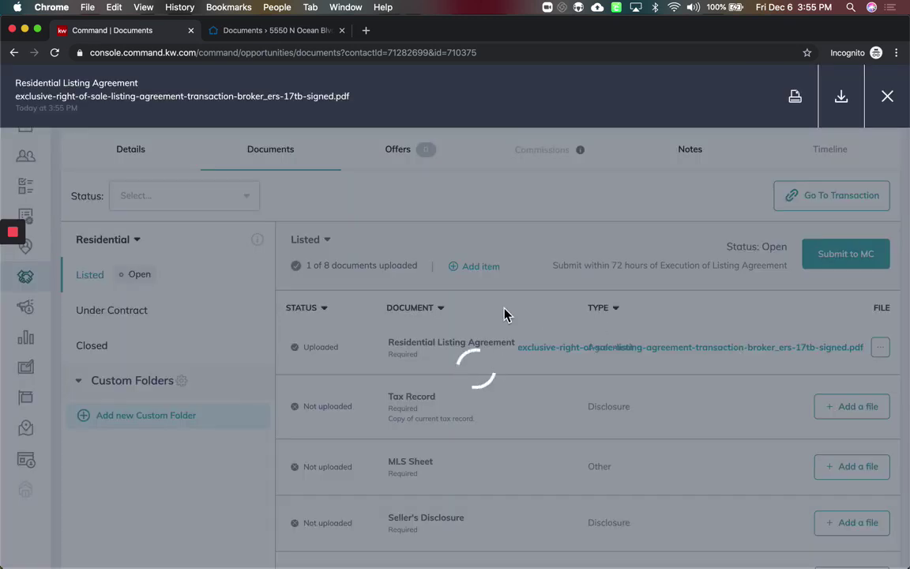
scroll(504, 314, "down", 5)
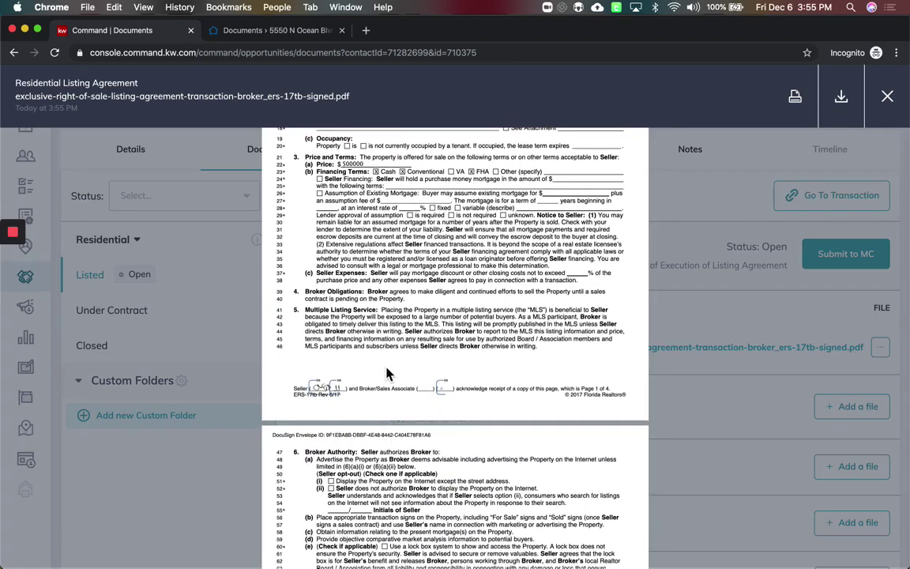
scroll(386, 367, "down", 15)
scroll(386, 368, "down", 10)
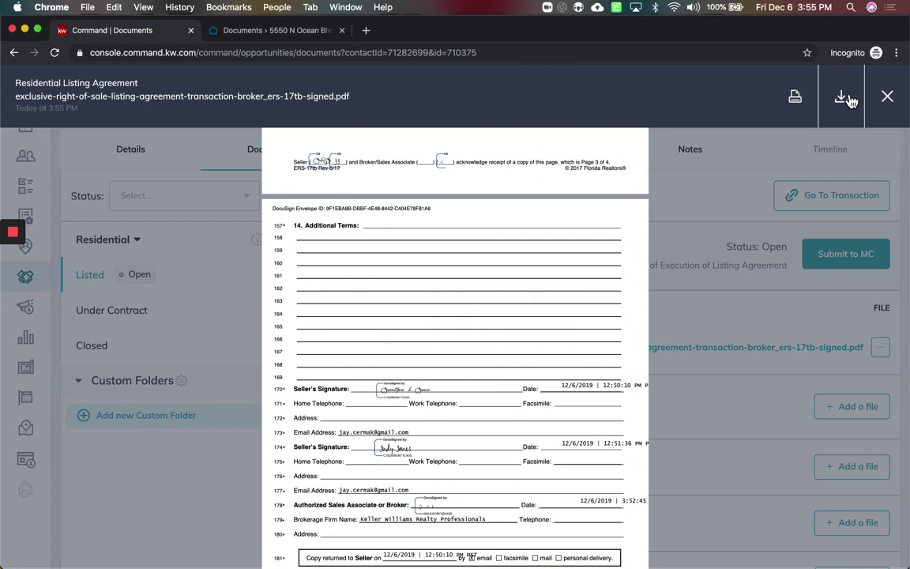
left_click(893, 99)
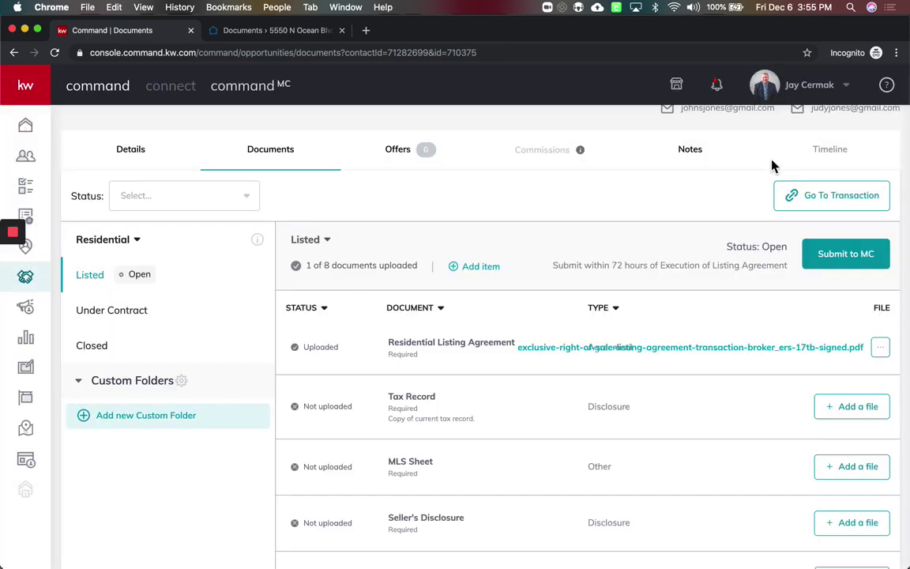
scroll(703, 353, "down", 3)
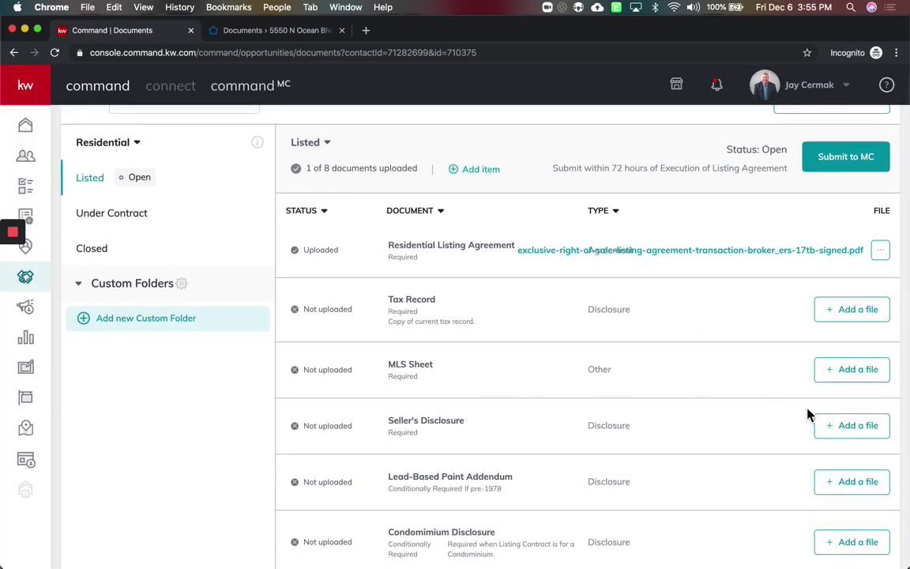
Assign the signed SPDC-1 seller's property disclosure from DocuSign to Seller's Disclosure
left_click(878, 426)
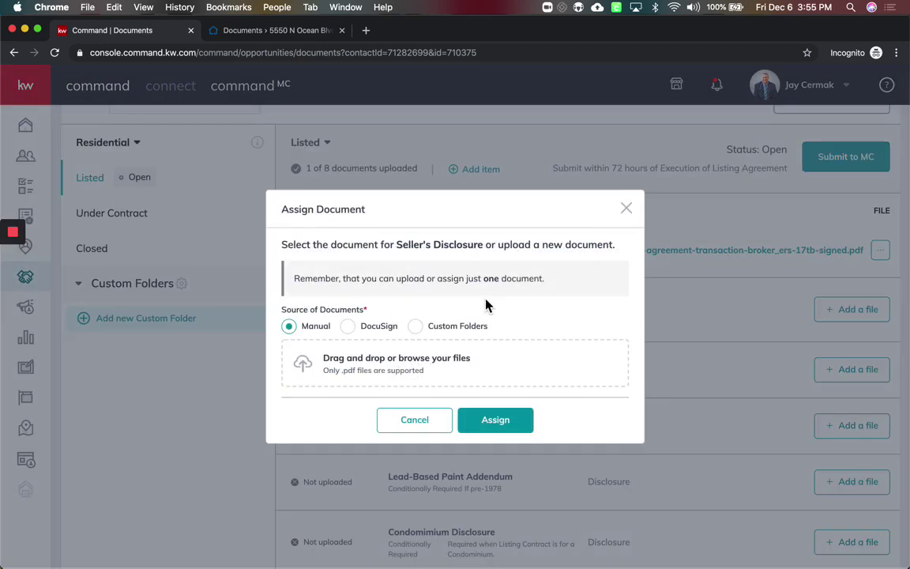
left_click(353, 328)
scroll(382, 383, "down", 3)
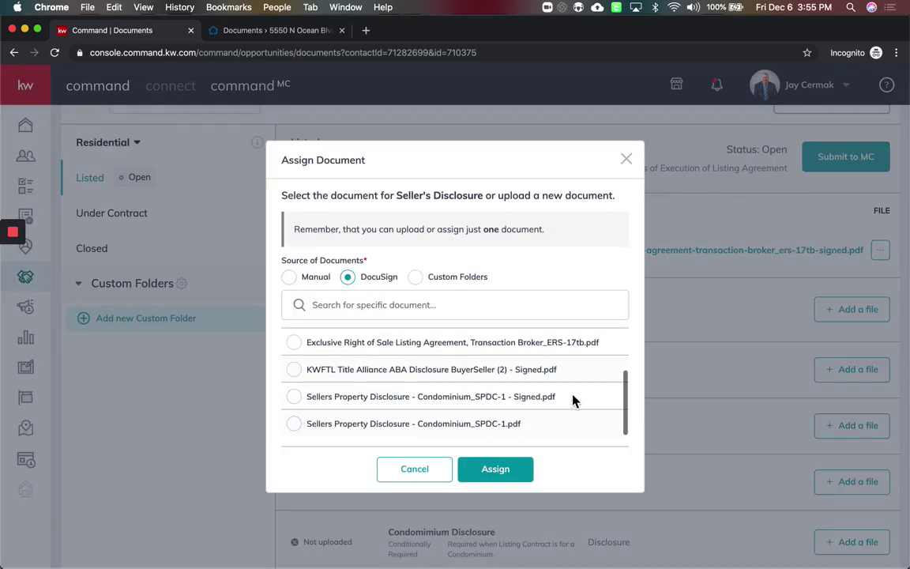
left_click_drag(574, 399, 512, 403)
left_click(296, 399)
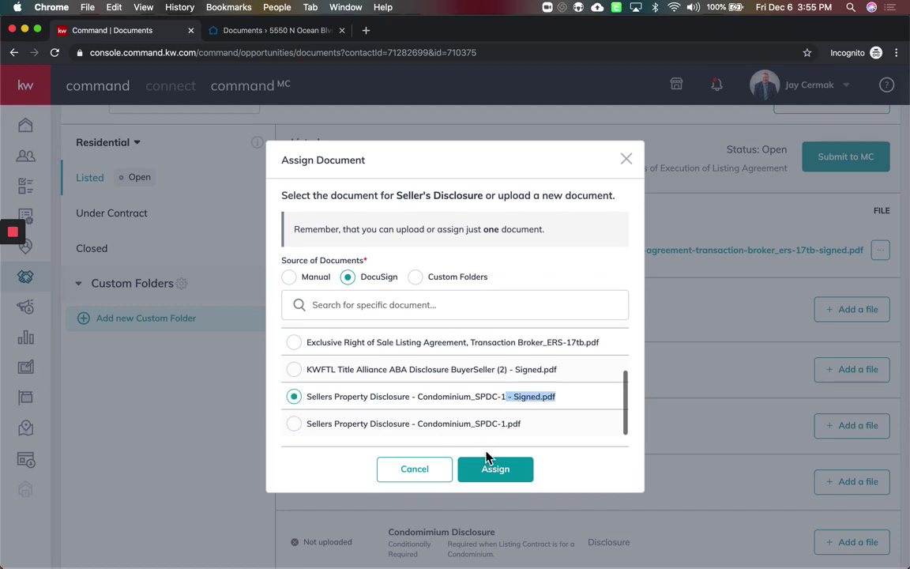
left_click(495, 473)
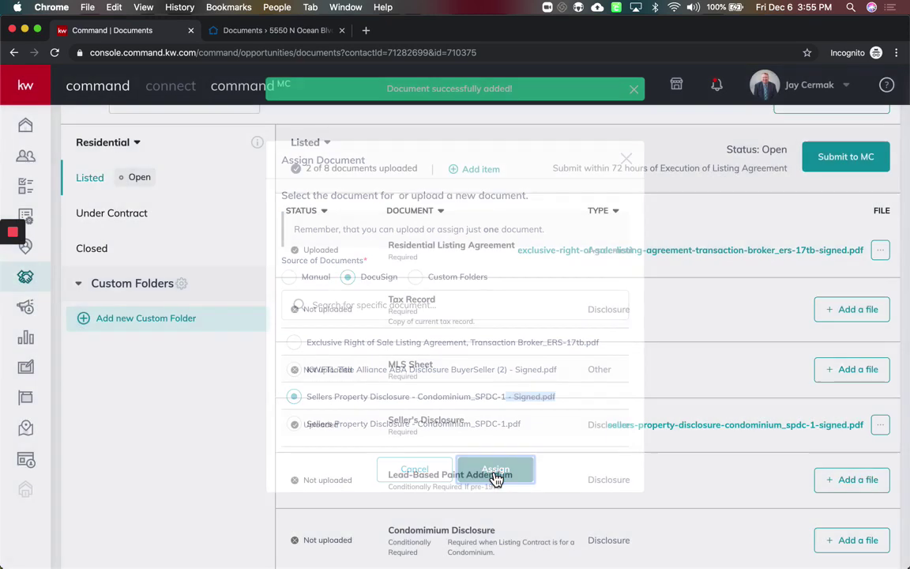
scroll(618, 442, "down", 3)
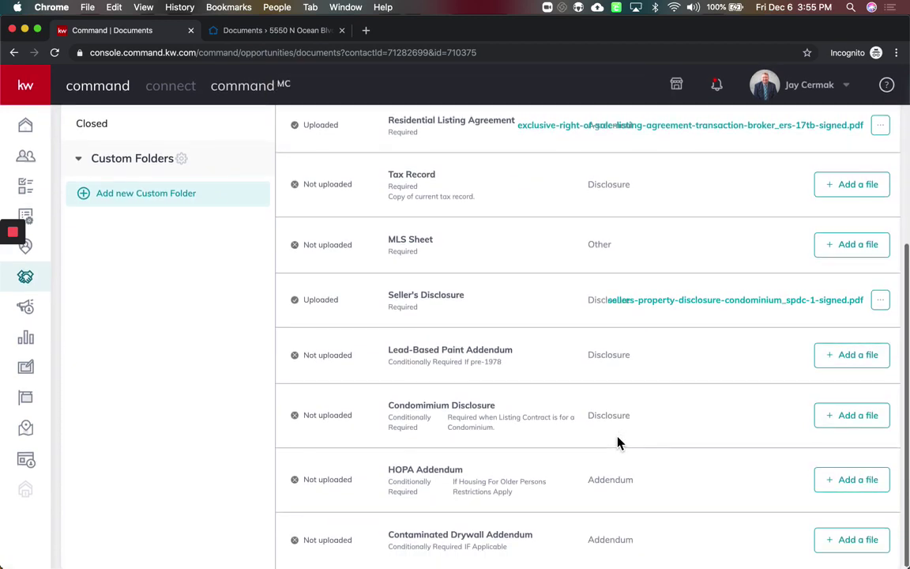
scroll(618, 441, "up", 3)
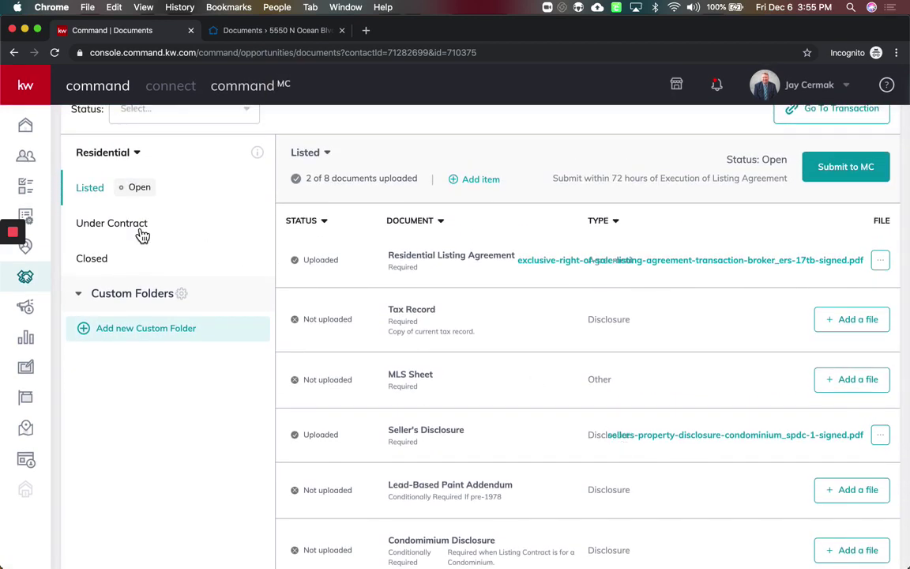
Under Contract, assign the signed KWFTL Title Alliance ABA disclosure to Affiliated Business Disclosure, then return to Listed
left_click(141, 231)
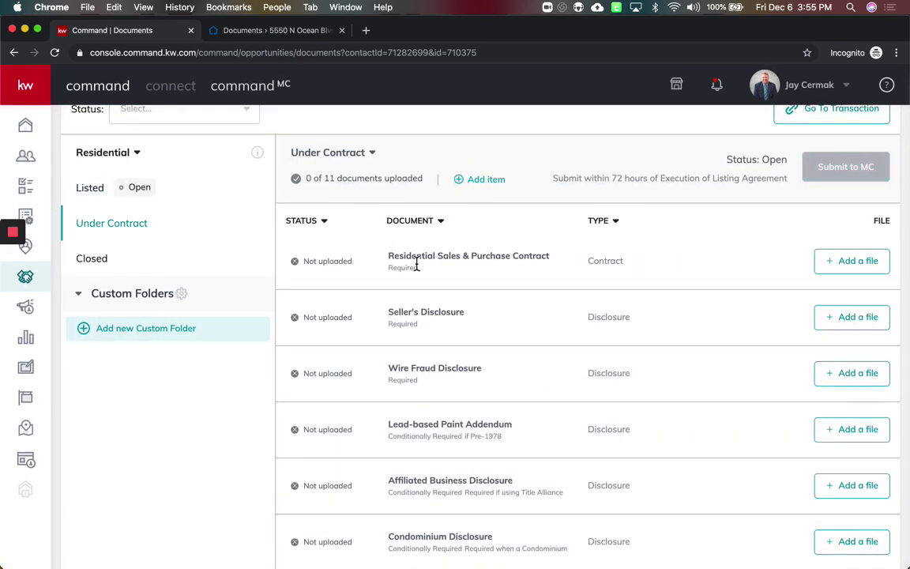
scroll(416, 264, "down", 2)
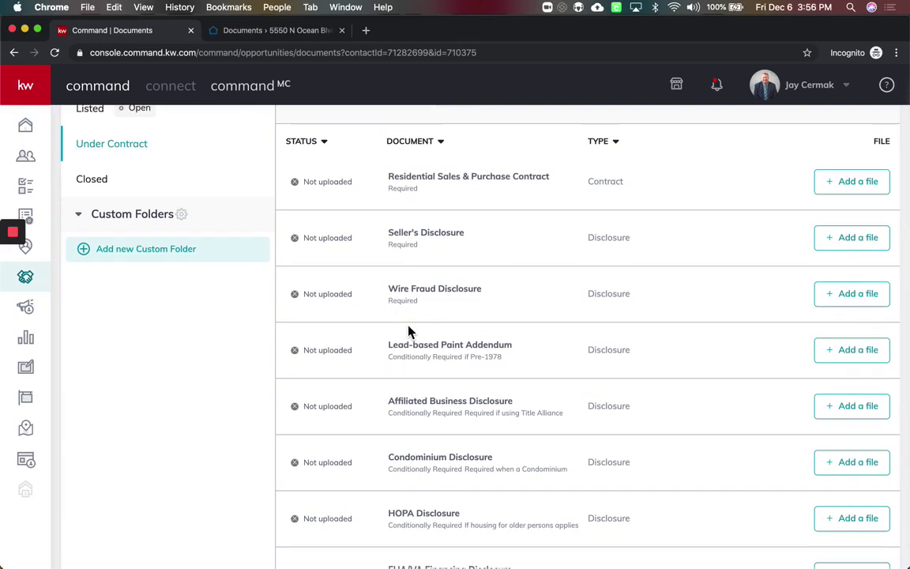
scroll(409, 330, "down", 4)
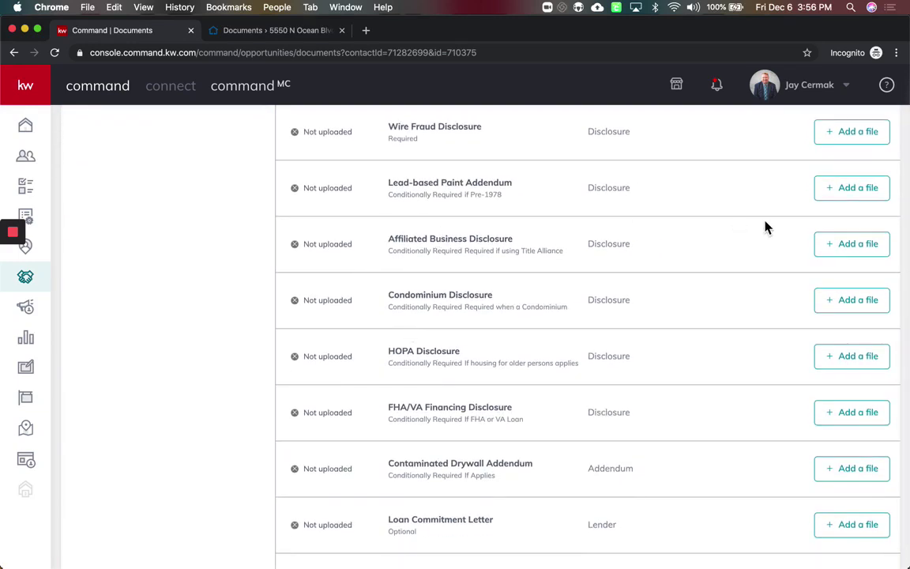
left_click(872, 245)
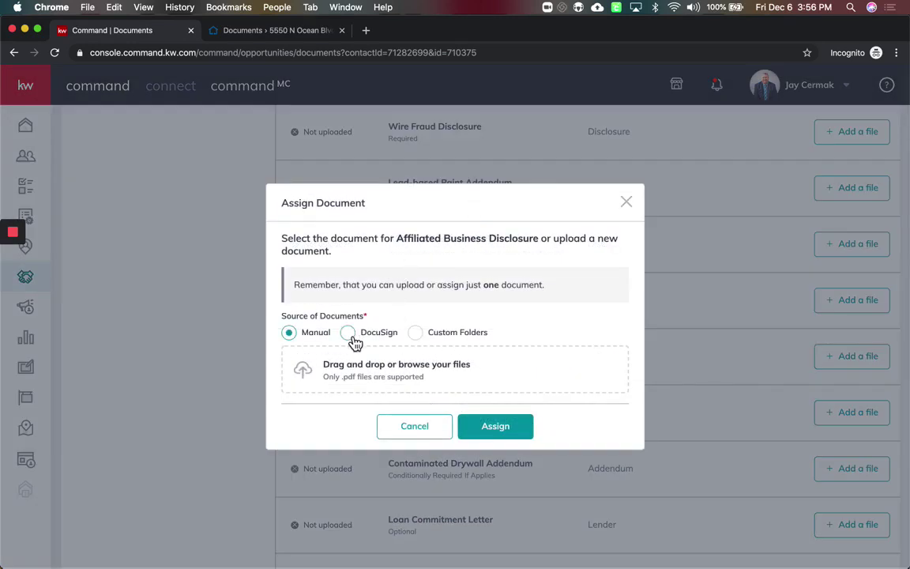
left_click(348, 332)
scroll(366, 408, "down", 3)
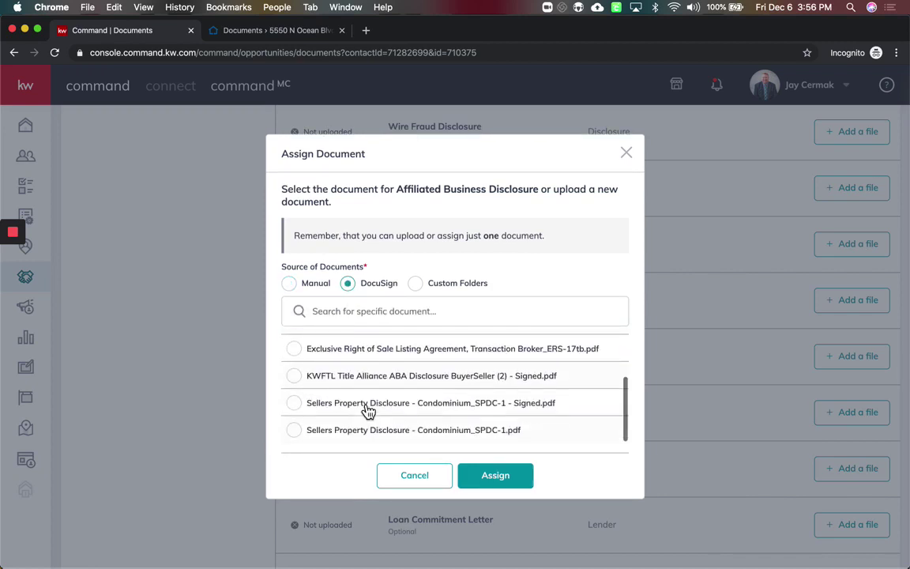
left_click(295, 377)
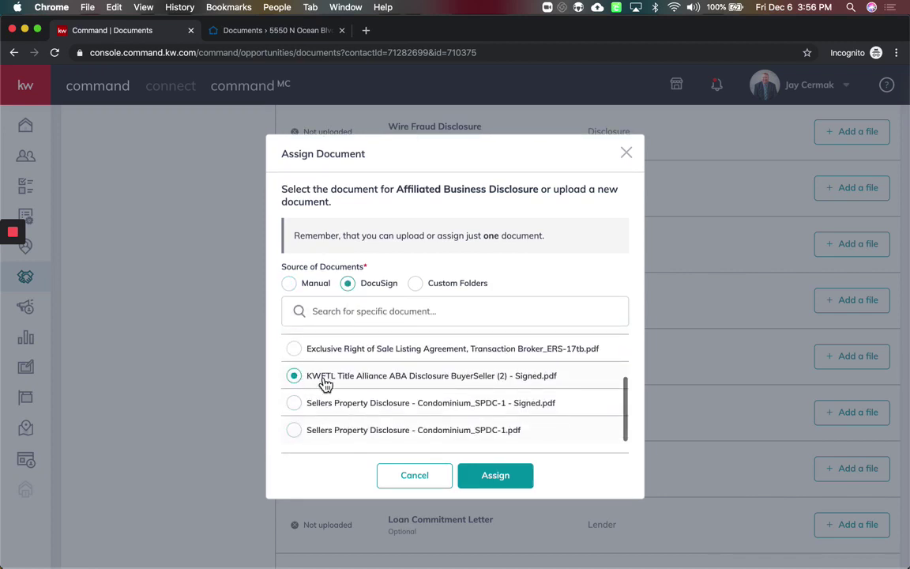
left_click(515, 478)
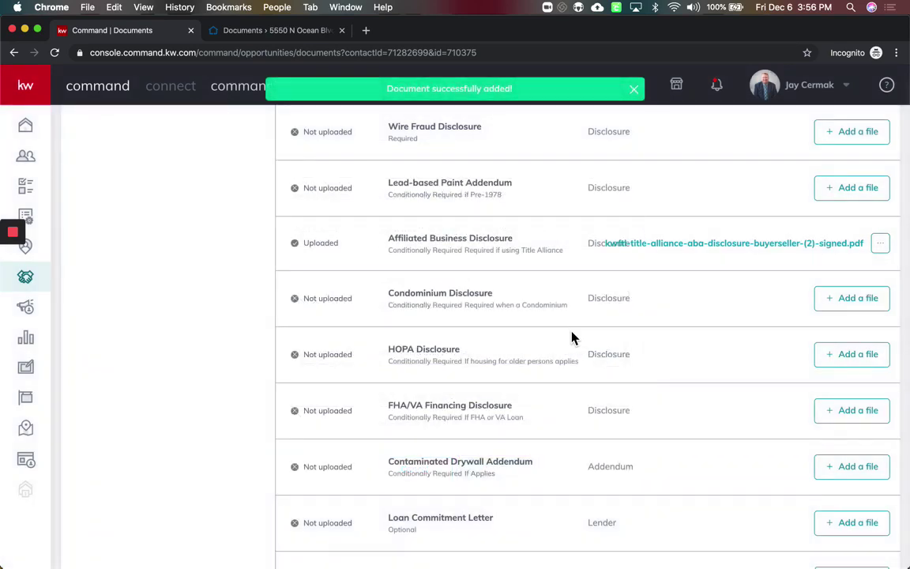
left_click(97, 234)
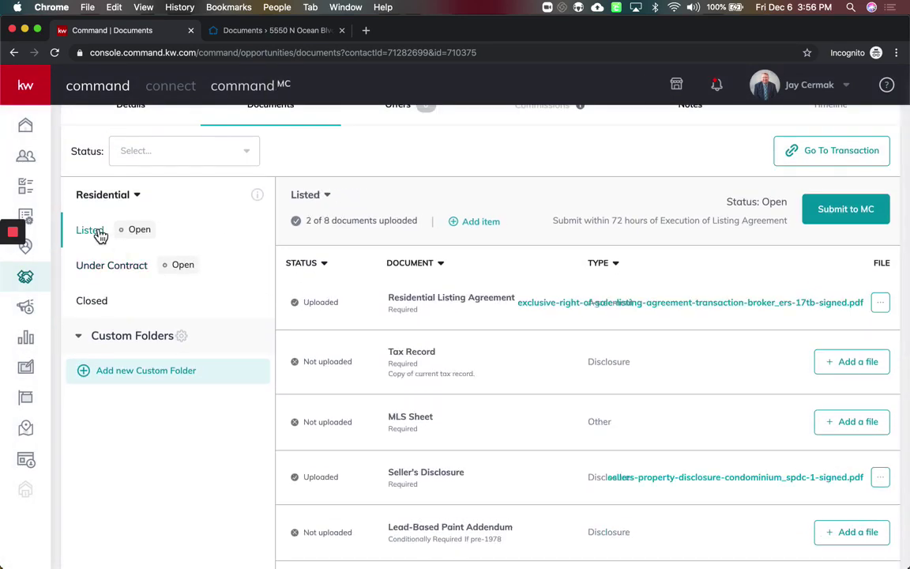
Send the Listed checklist, with 2 of 8 documents uploaded, to MC and confirm the submission
scroll(573, 316, "down", 5)
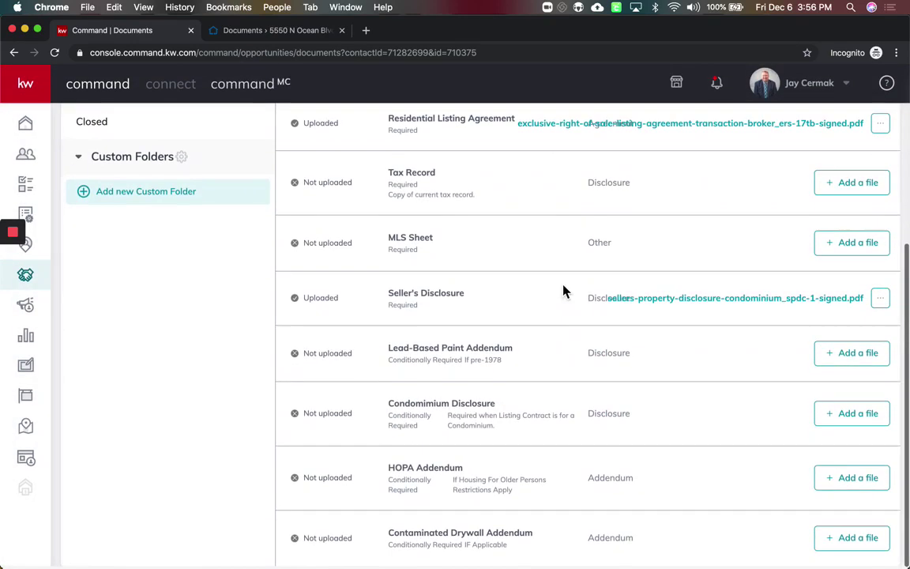
left_click_drag(423, 174, 444, 217)
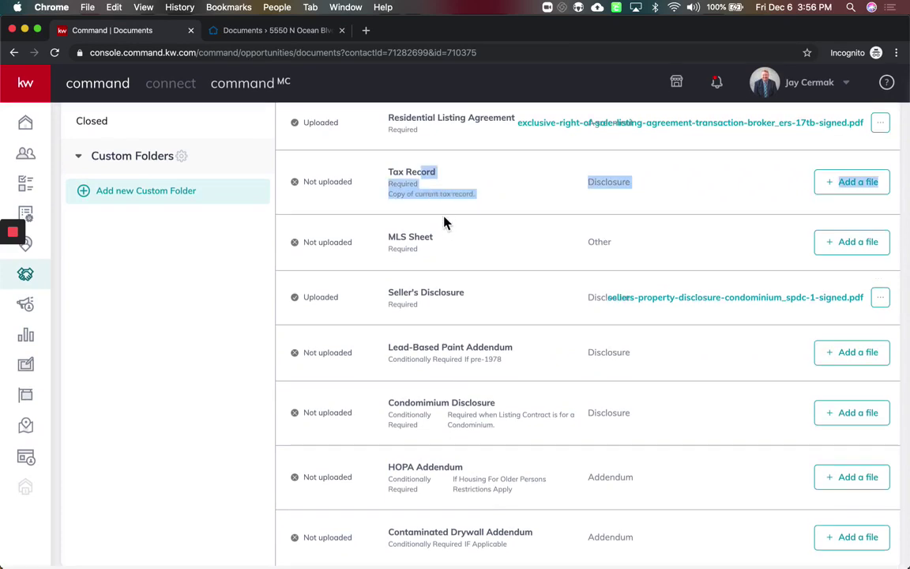
scroll(444, 223, "up", 8)
left_click(538, 277)
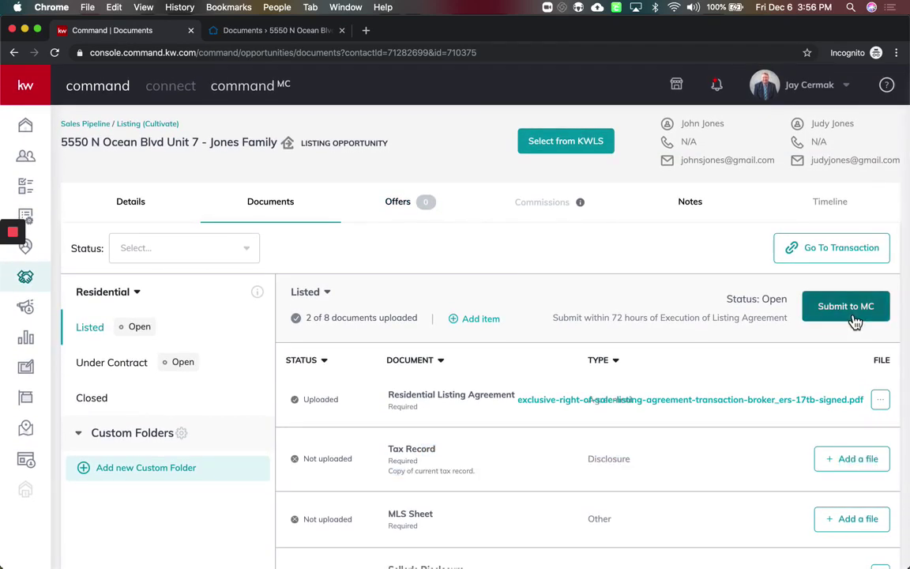
double_click(405, 461)
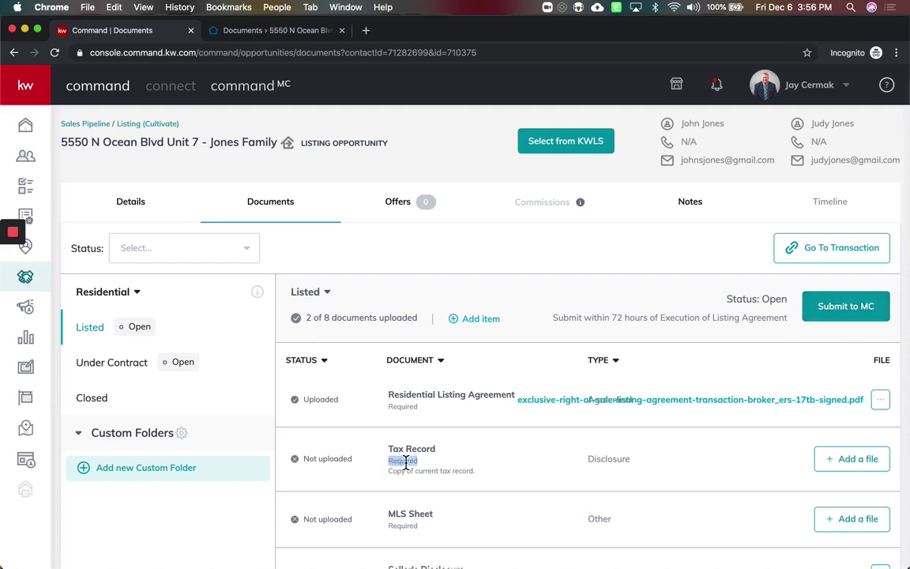
left_click(870, 317)
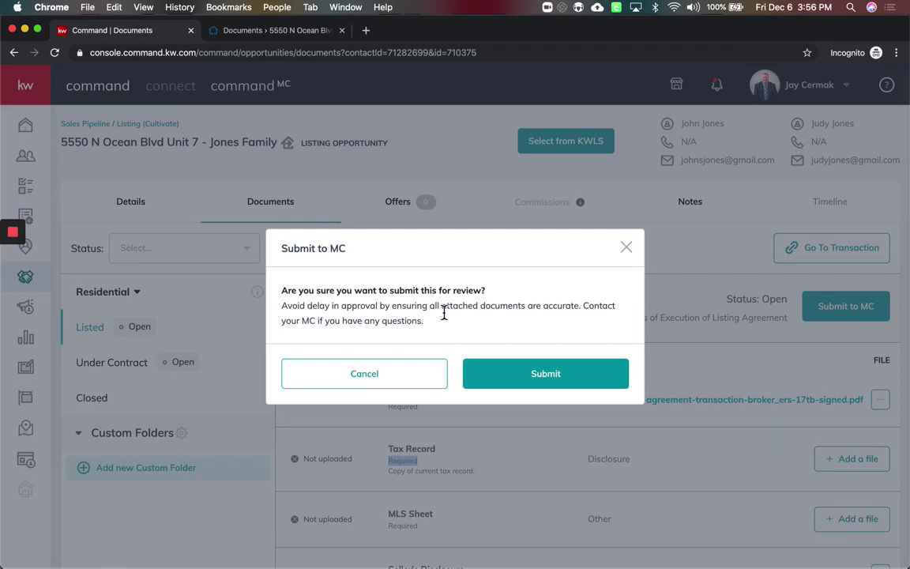
left_click(510, 378)
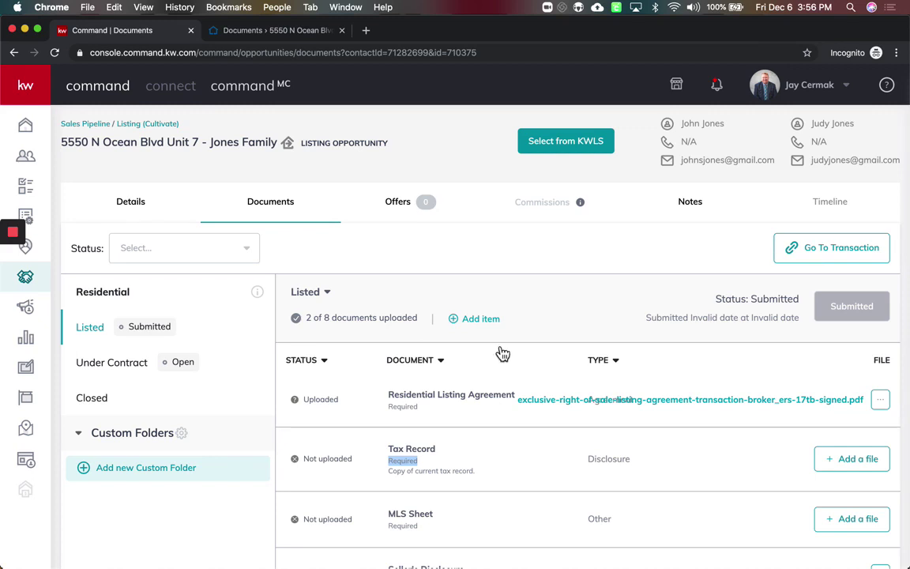
left_click_drag(506, 204, 585, 205)
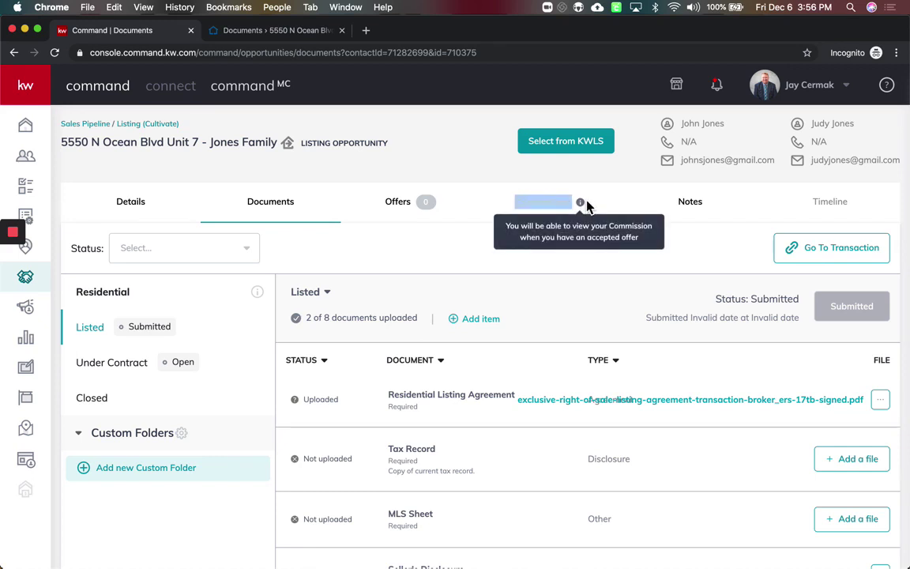
left_click(427, 249)
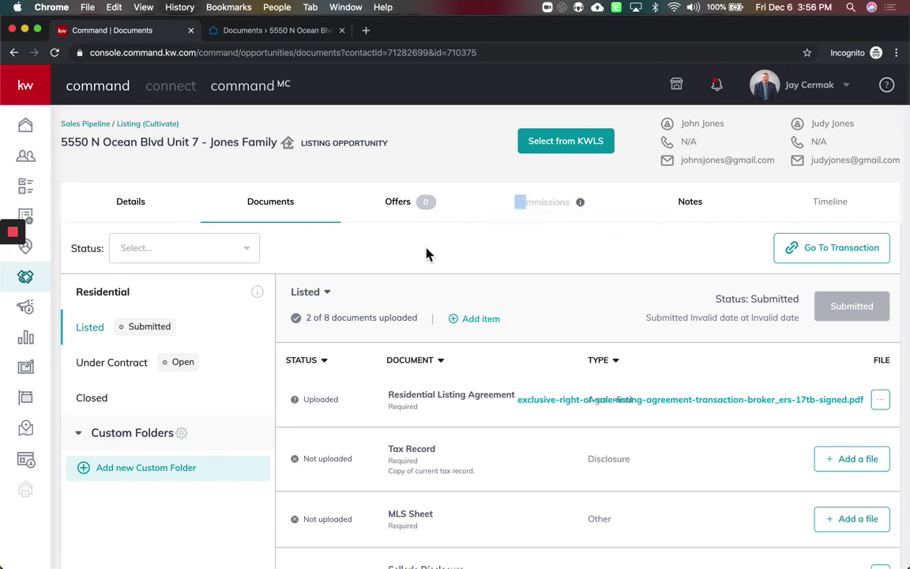
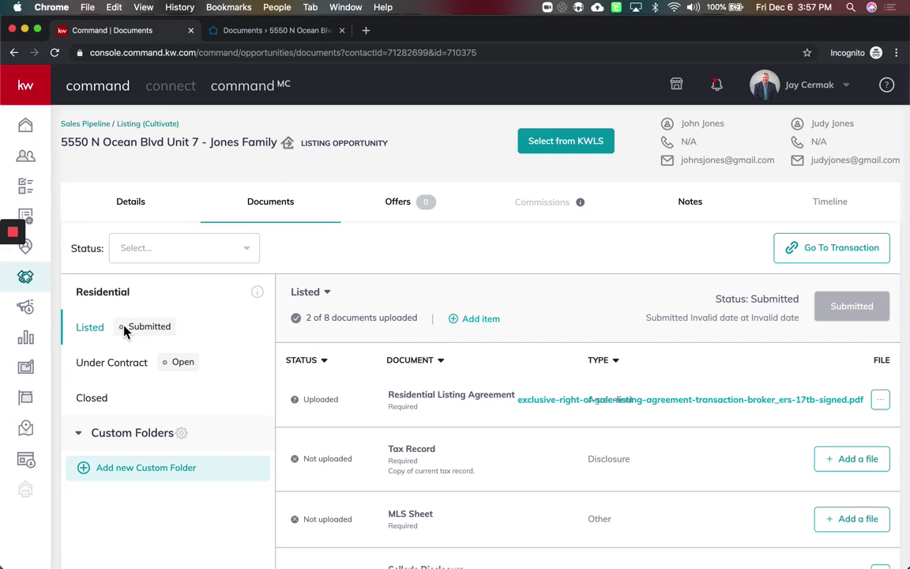
Confirm the Listed checklist shows Submitted, then switch to the Command MC dashboard
left_click_drag(124, 326, 170, 327)
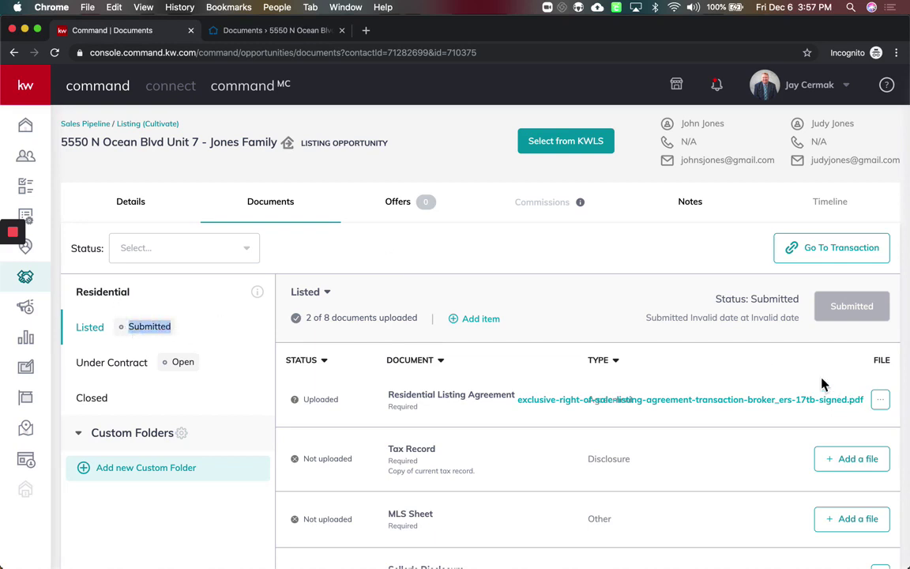
left_click_drag(800, 298, 840, 355)
left_click(840, 355)
left_click(883, 406)
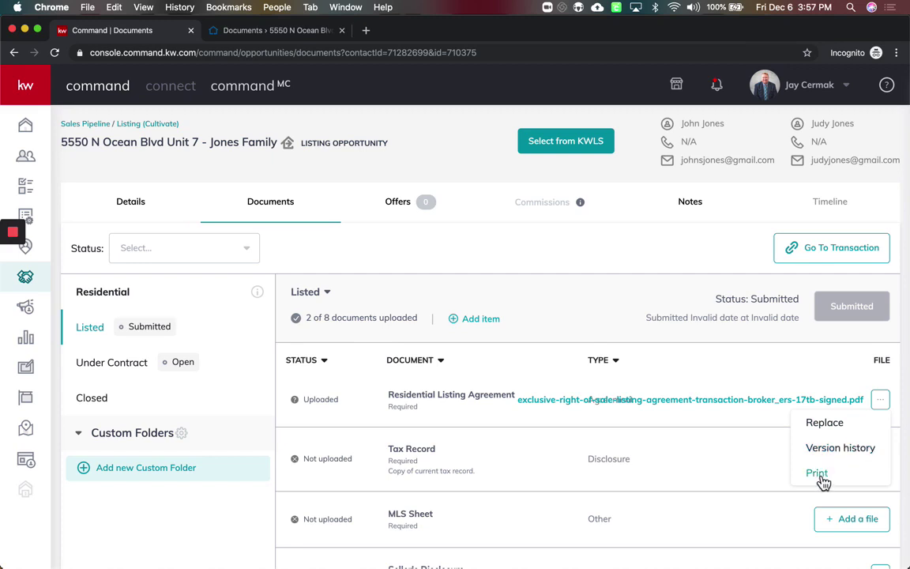
left_click(769, 381)
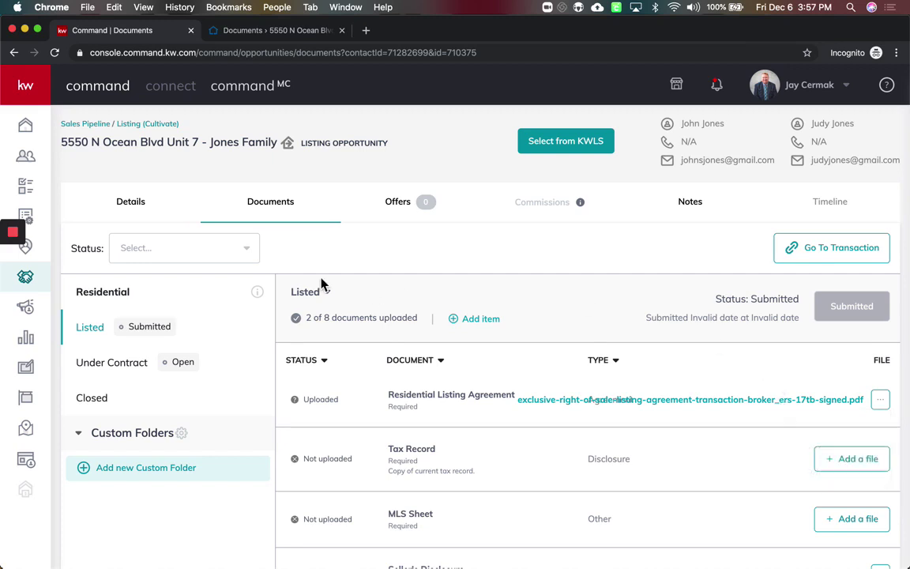
left_click(272, 93)
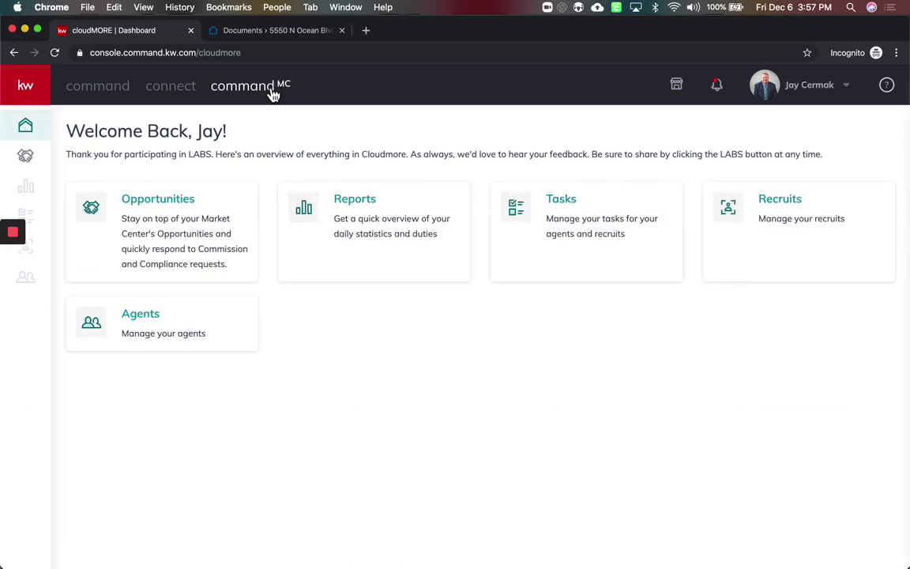
left_click(180, 210)
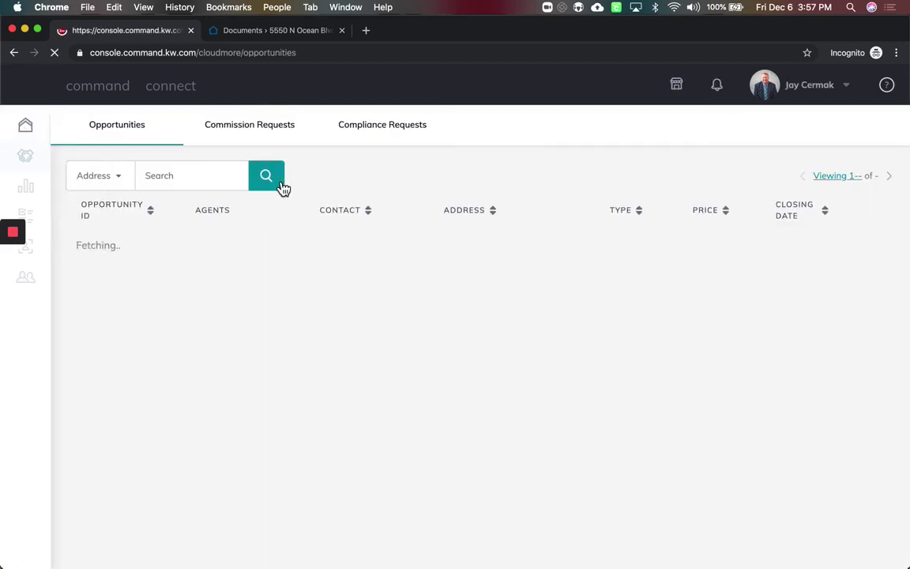
left_click(410, 135)
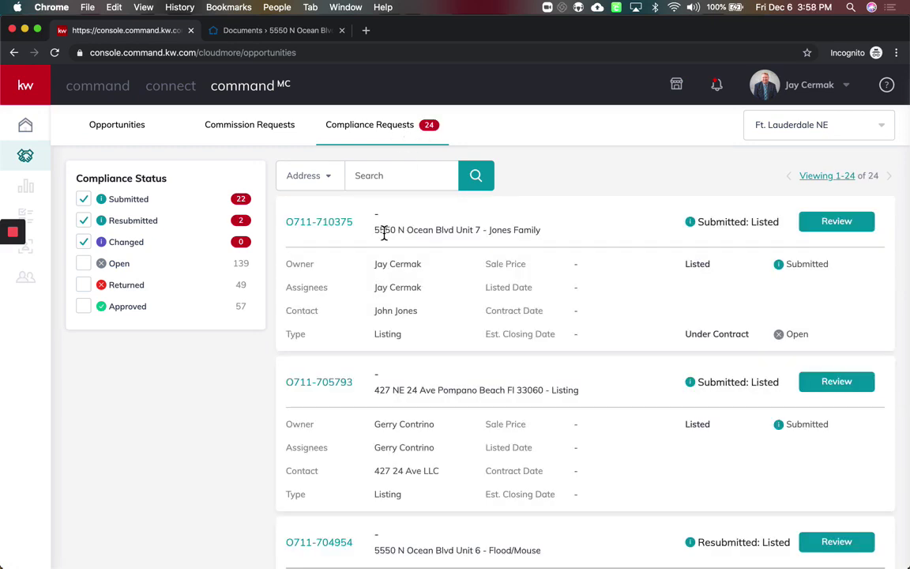
left_click_drag(373, 226, 560, 237)
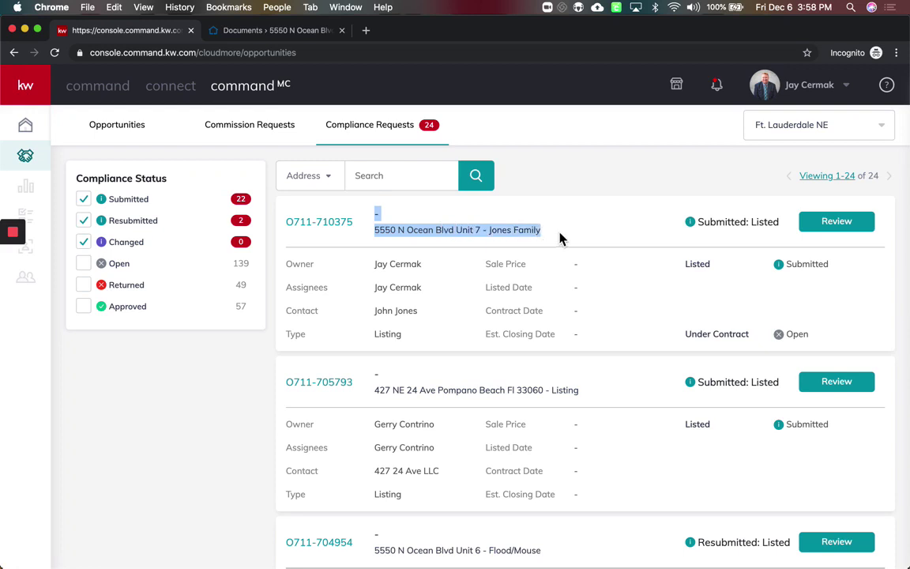
left_click(561, 238)
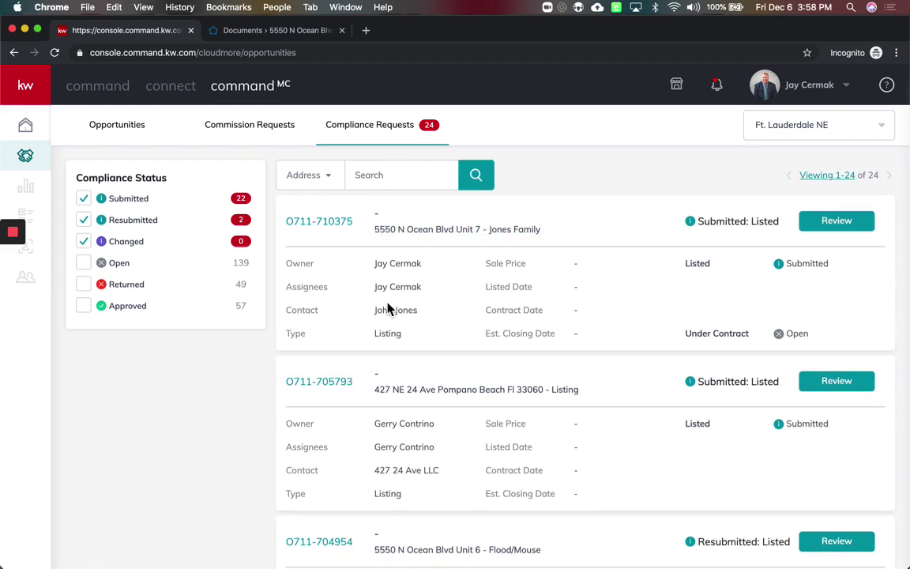
scroll(386, 309, "down", 2)
scroll(386, 309, "up", 2)
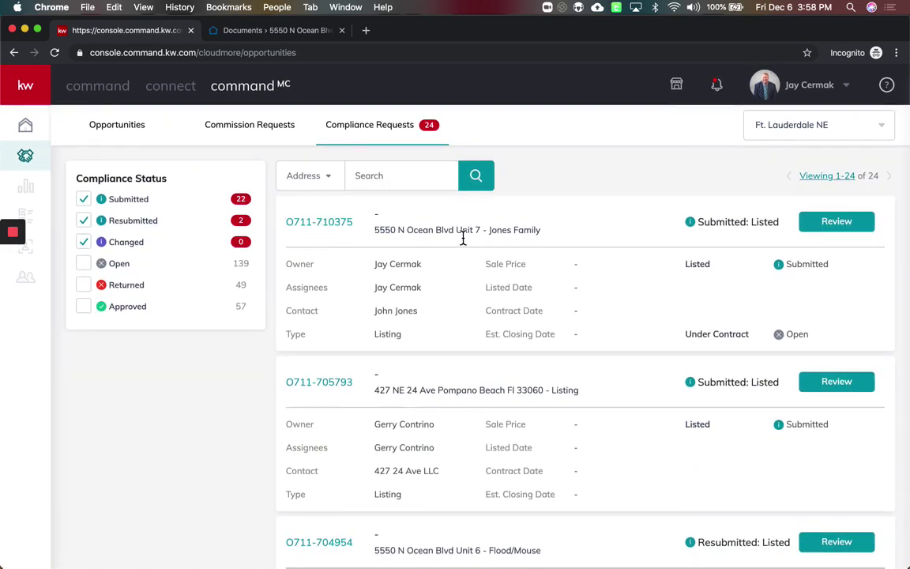
left_click_drag(780, 226, 691, 229)
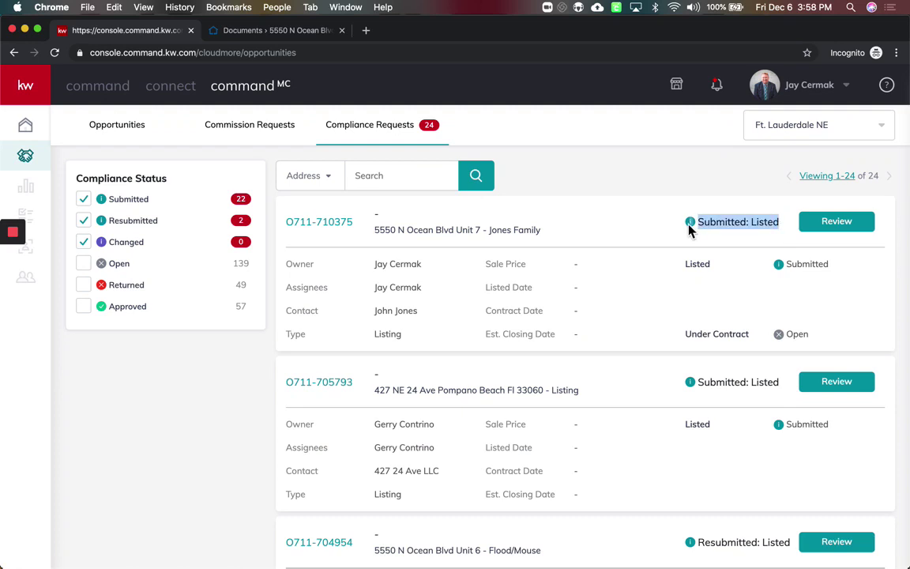
left_click(864, 226)
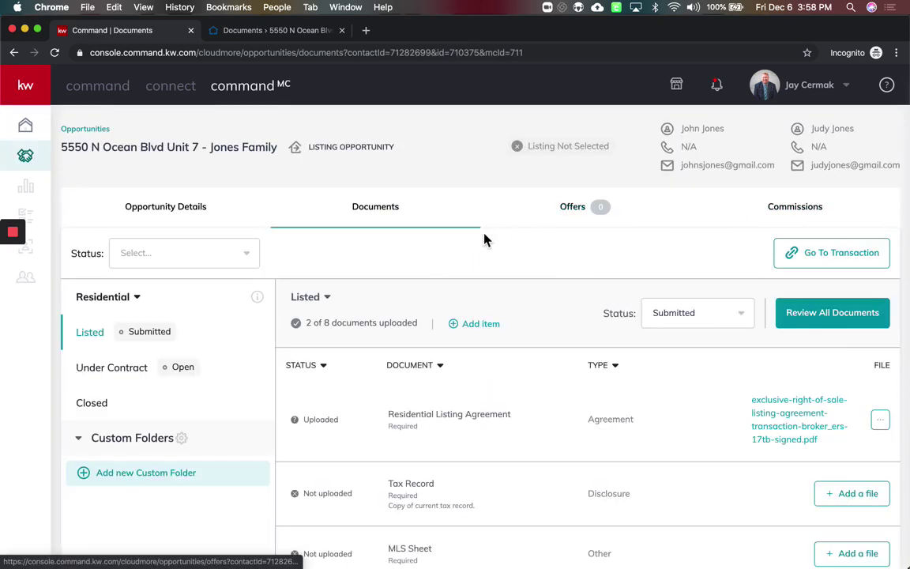
Review all submitted documents and approve the signed Residential Listing Agreement
scroll(442, 293, "down", 5)
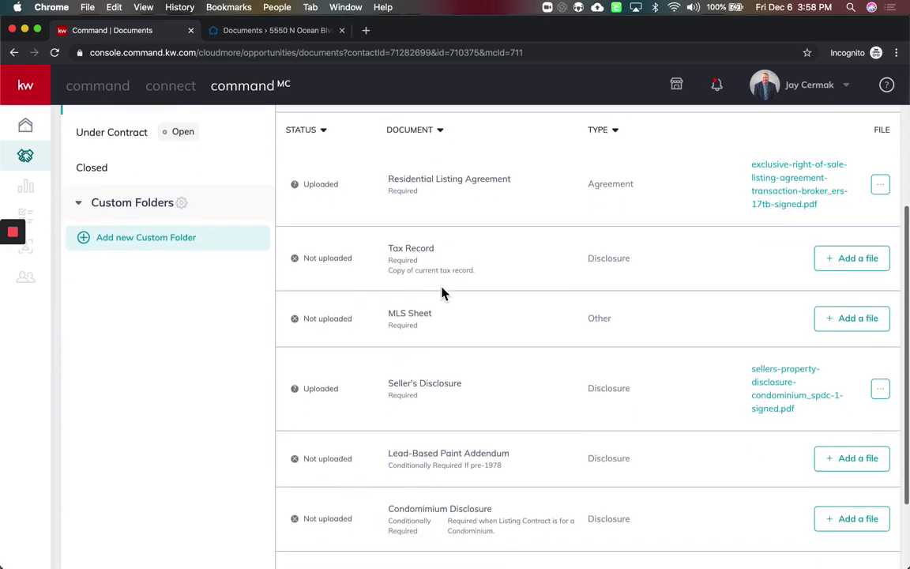
scroll(443, 293, "up", 5)
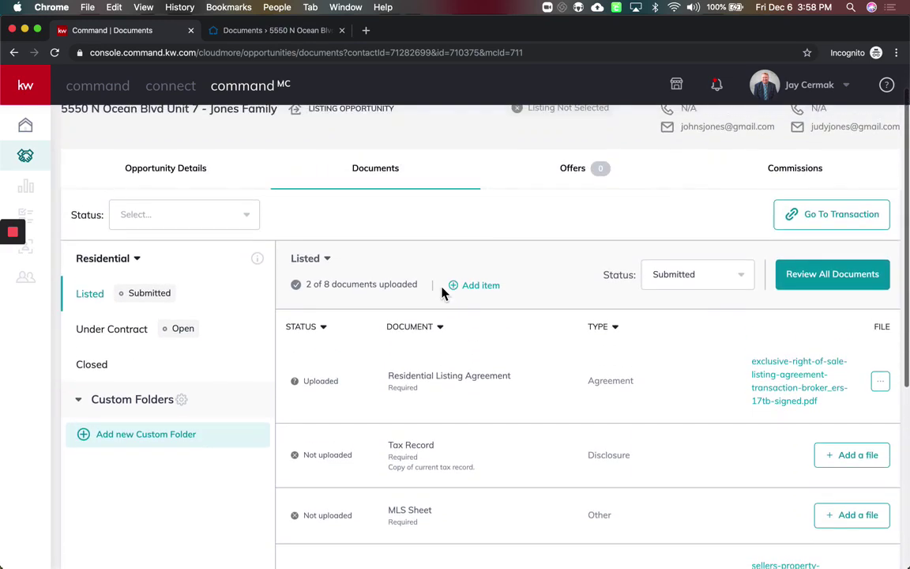
left_click(866, 288)
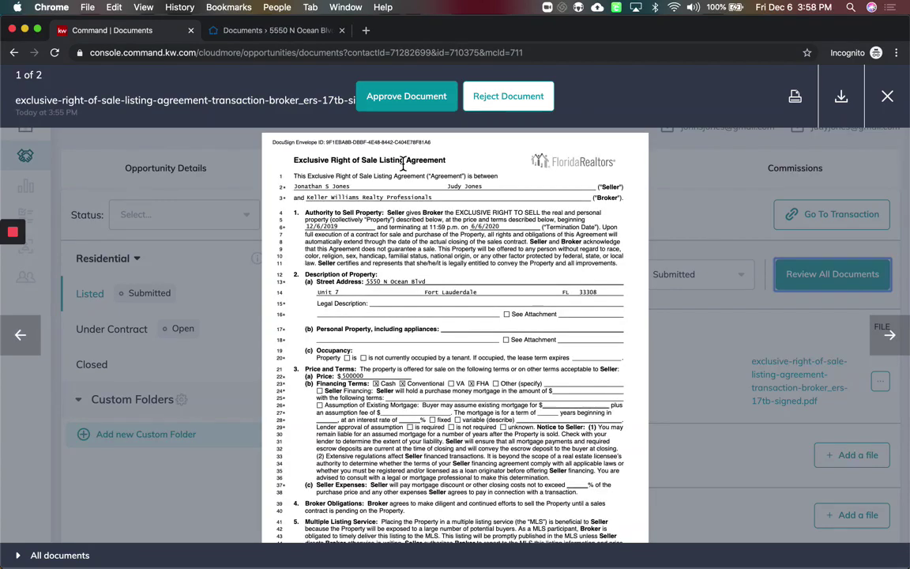
scroll(414, 322, "down", 10)
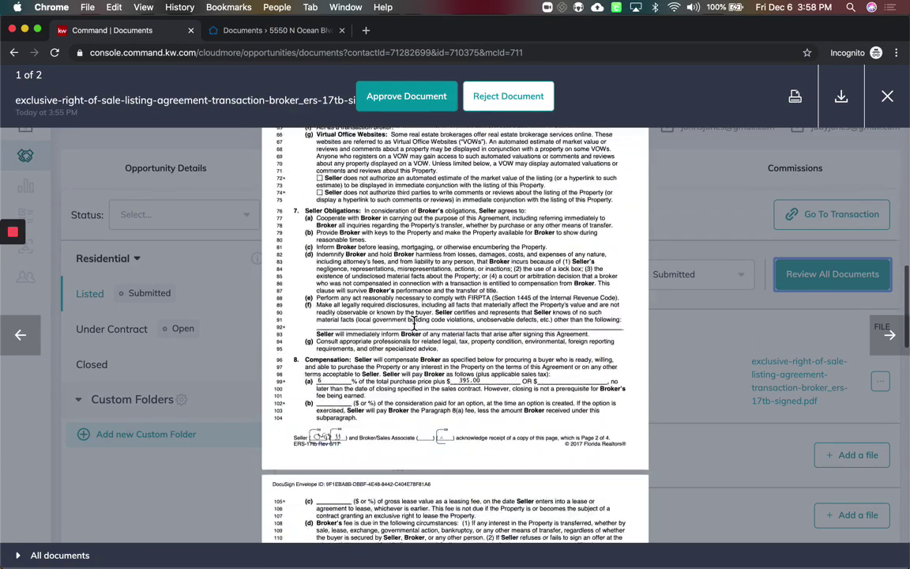
scroll(414, 323, "down", 20)
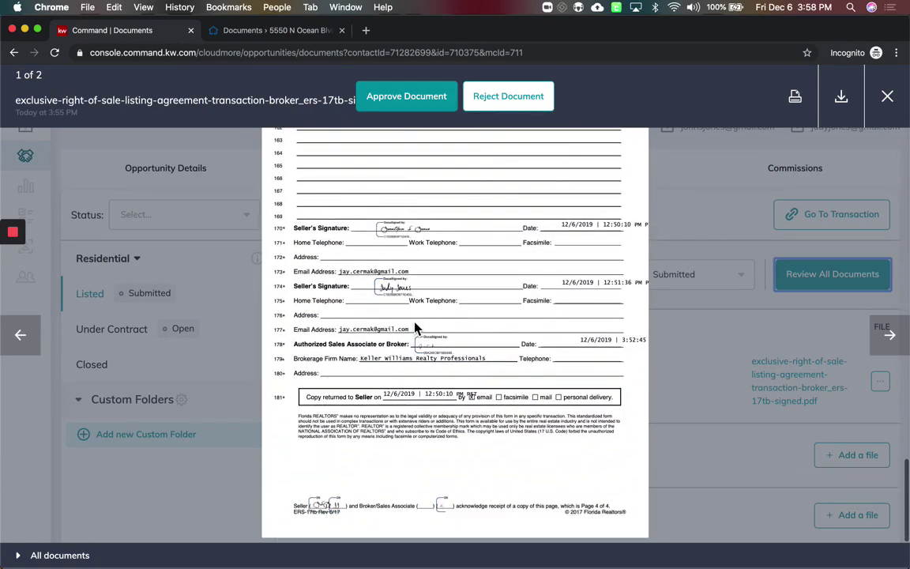
left_click(407, 98)
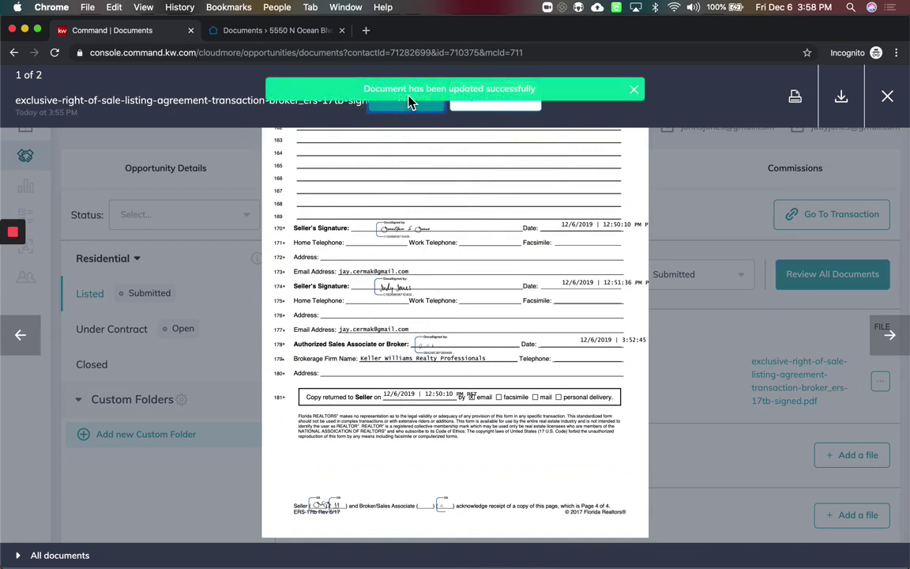
Open the seller's property disclosure, read through it, and start rejecting it
left_click(21, 555)
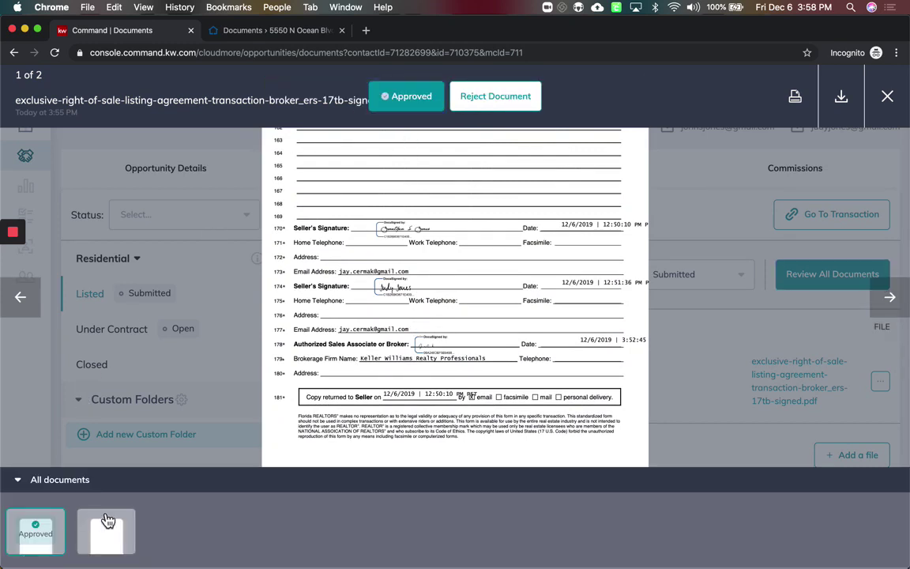
left_click(114, 542)
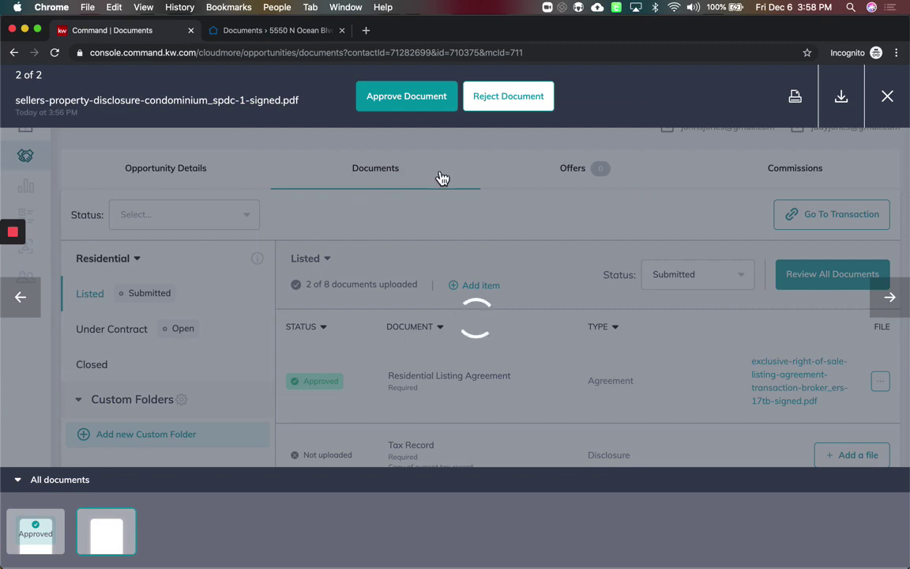
scroll(408, 261, "down", 10)
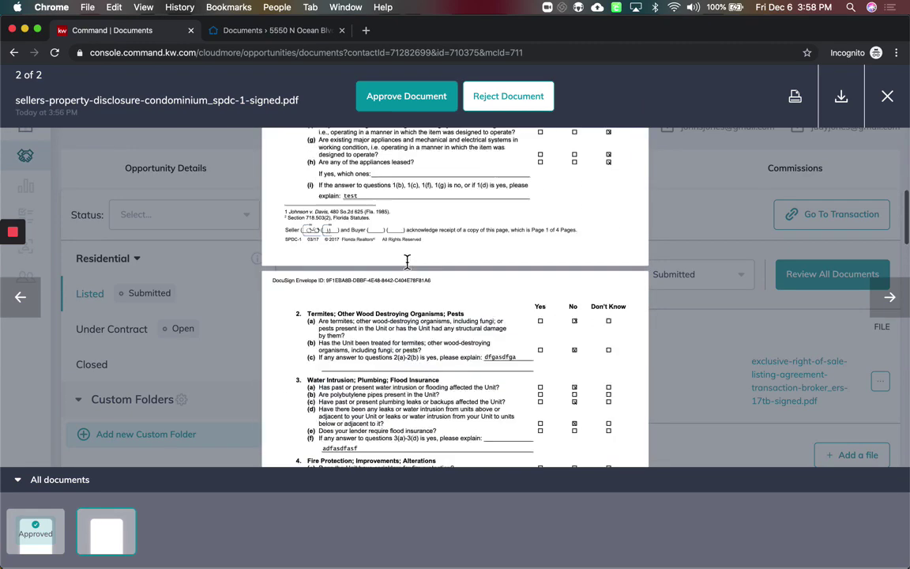
scroll(408, 261, "down", 5)
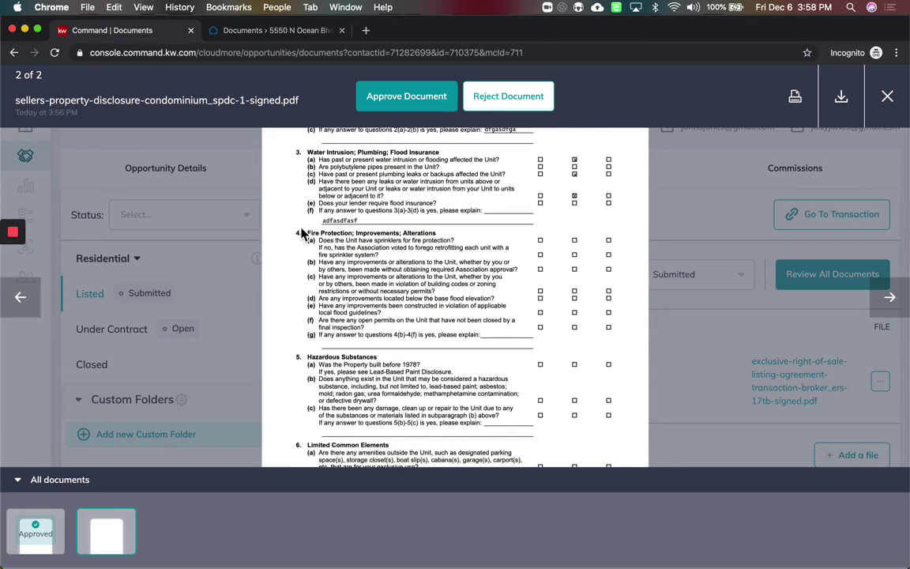
left_click(506, 98)
Reject the Seller's Disclosure with the comment that Section 4 is blank, then return to the checklist
left_click(433, 346)
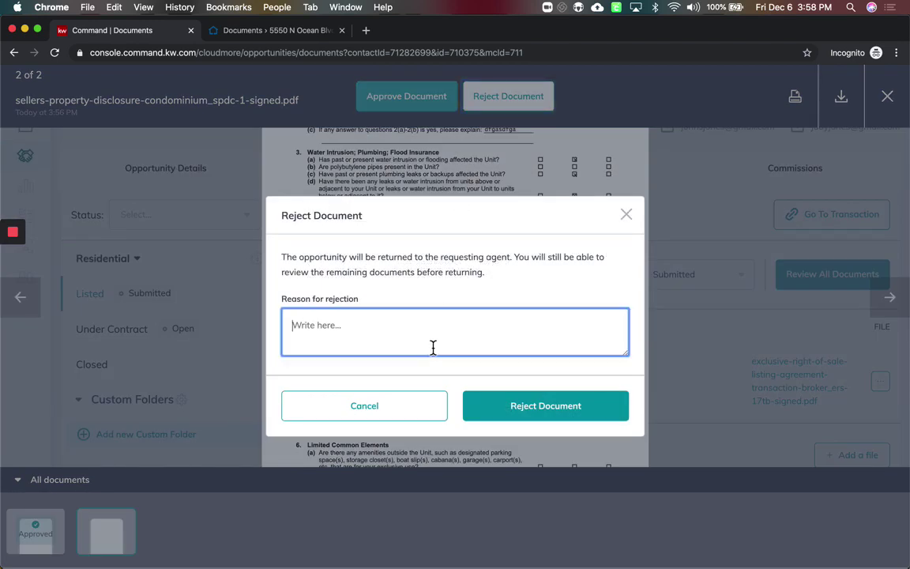
type("S")
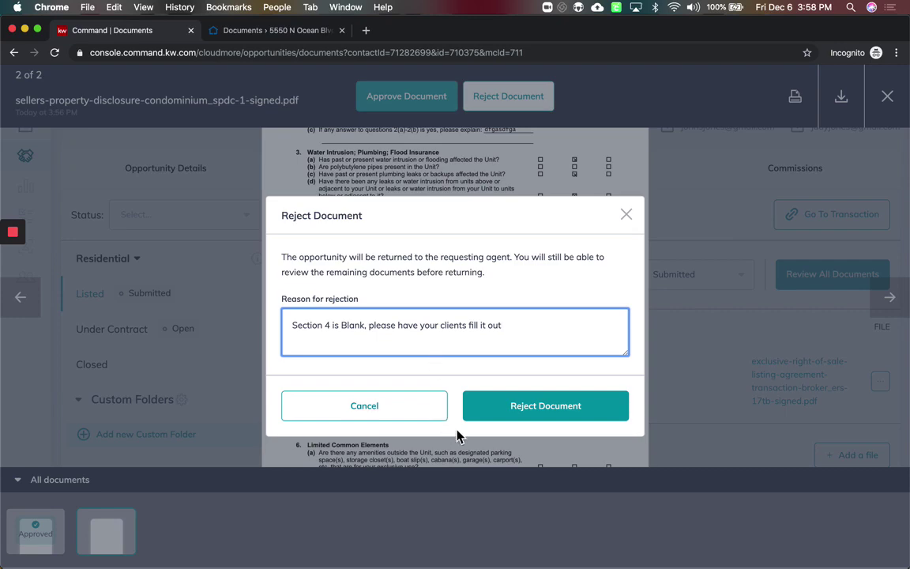
left_click(531, 417)
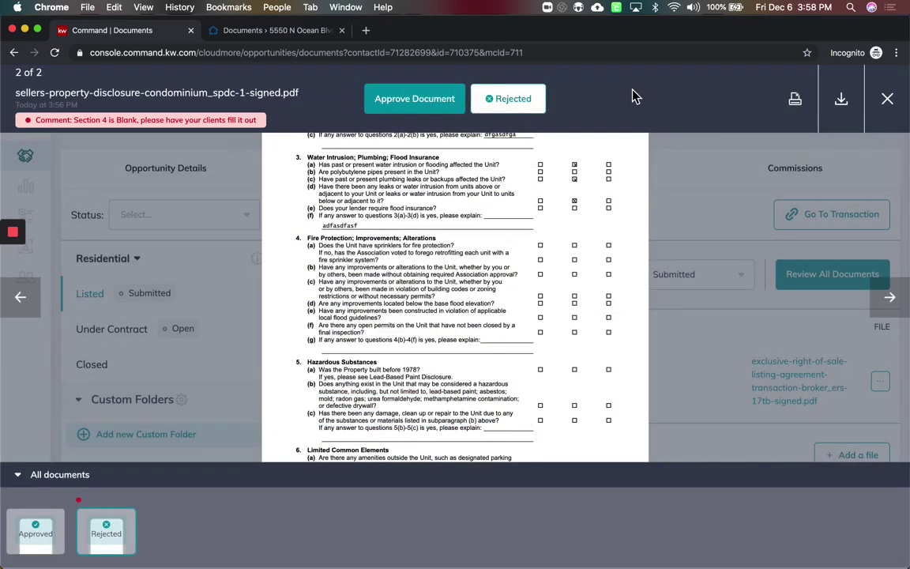
left_click(887, 98)
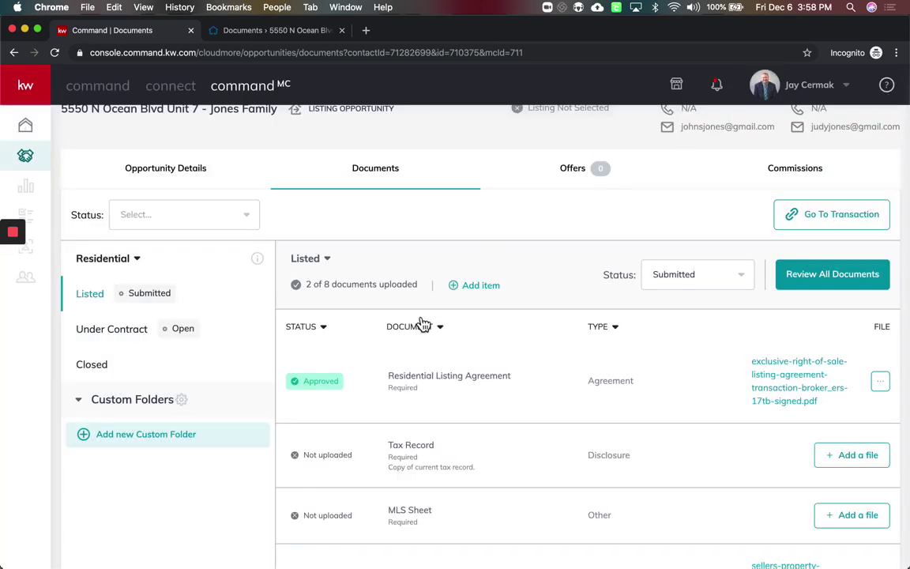
scroll(390, 378, "down", 3)
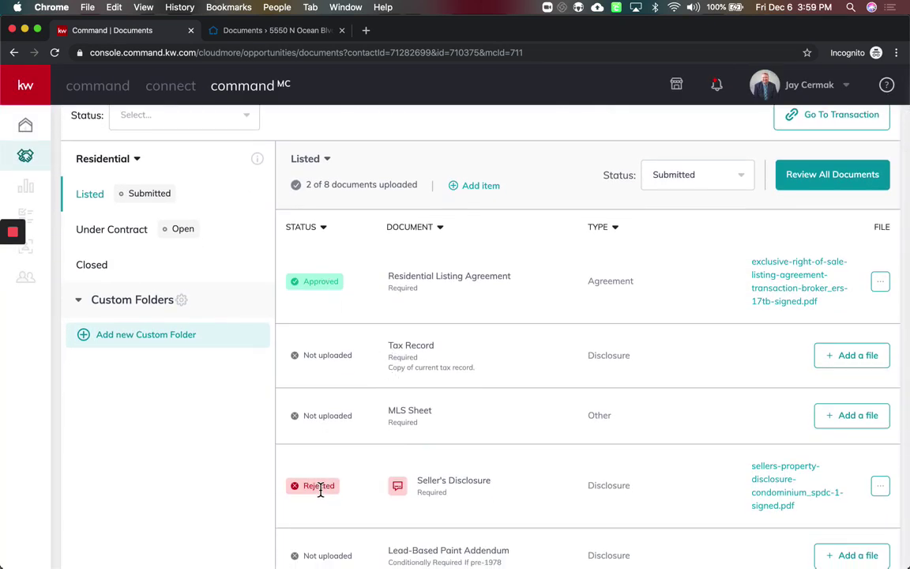
mouse_move(399, 488)
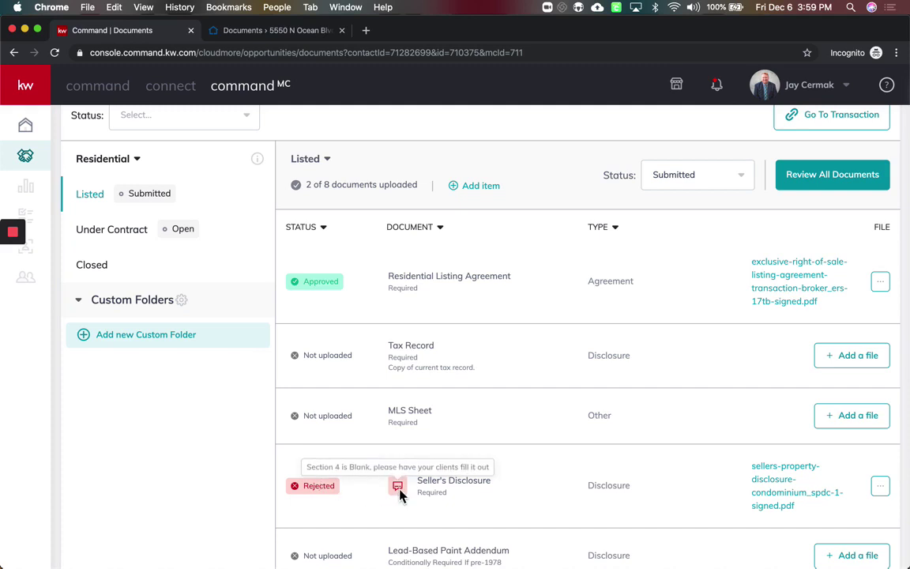
scroll(696, 349, "up", 4)
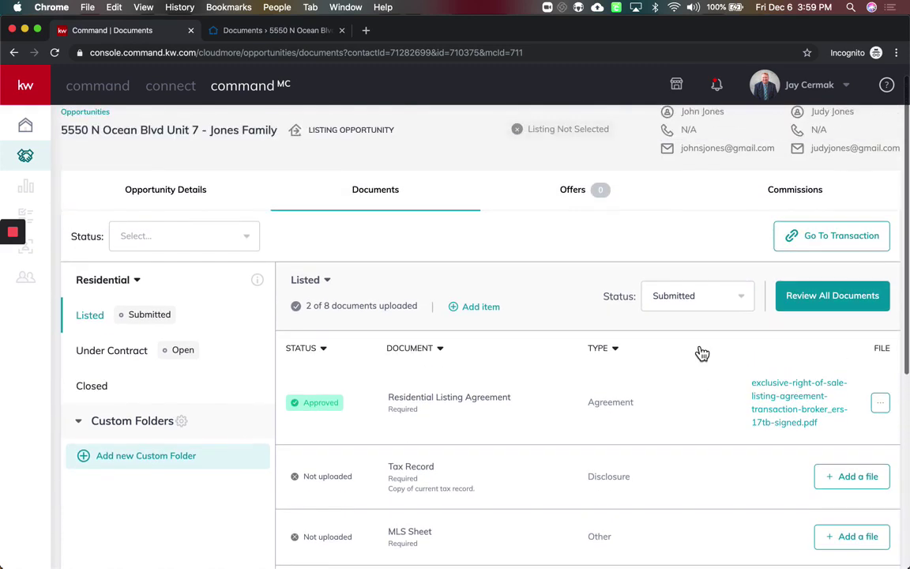
Set the Listed checklist status to Returned and go back to the cloudMORE dashboard
left_click(713, 303)
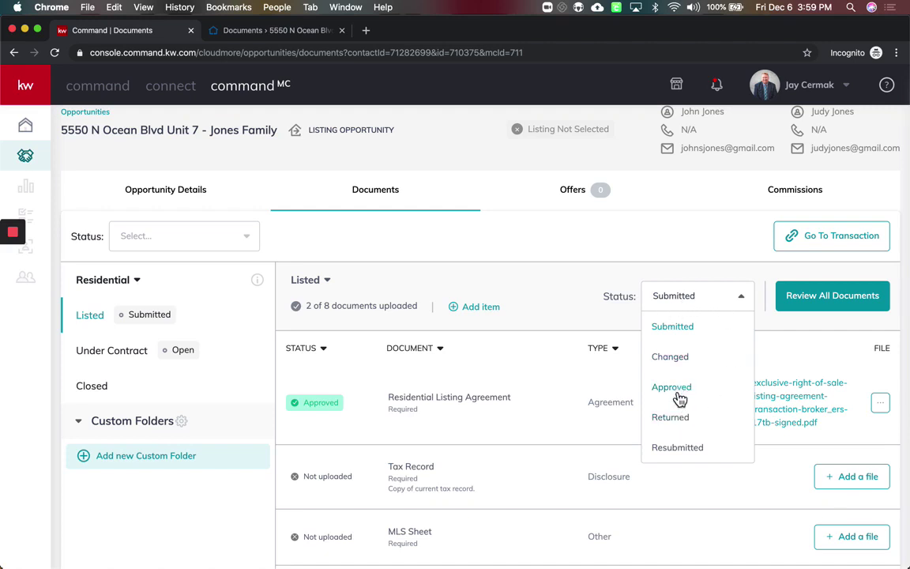
left_click(671, 418)
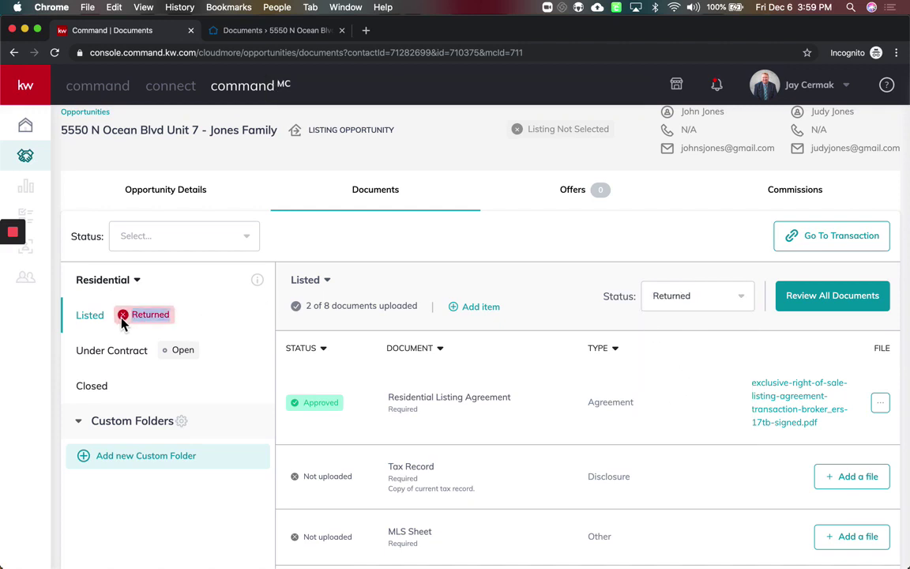
left_click(27, 128)
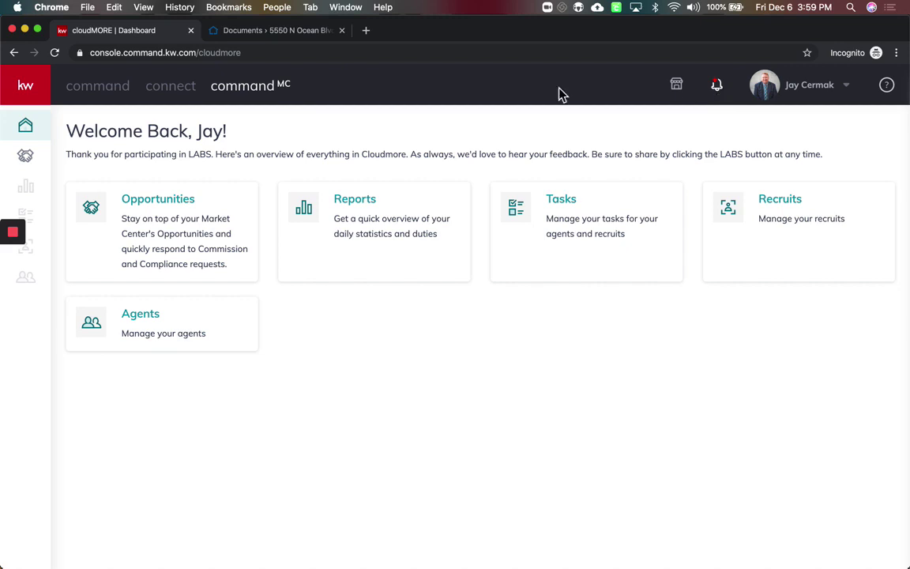
Switch to the agent's Command dashboard and open the compliance-returned notification
left_click(96, 92)
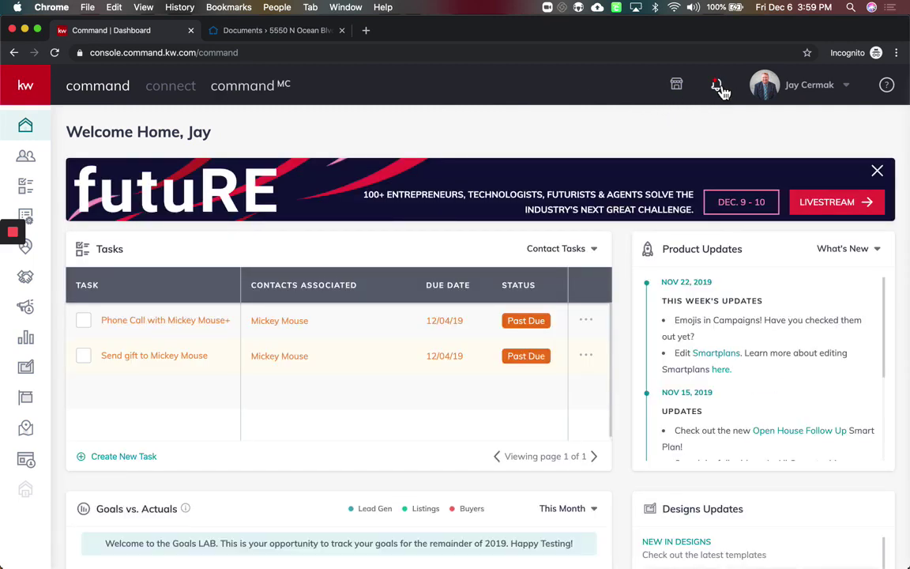
left_click(718, 87)
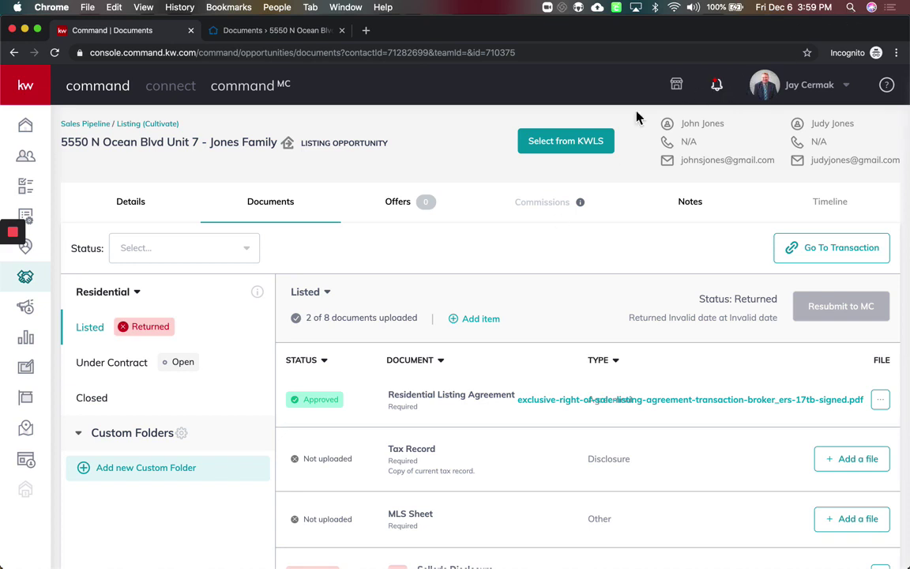
Read the Seller's Disclosure rejection comment, check blank Section 4 in its PDF, and close the older room tab
scroll(463, 240, "down", 1)
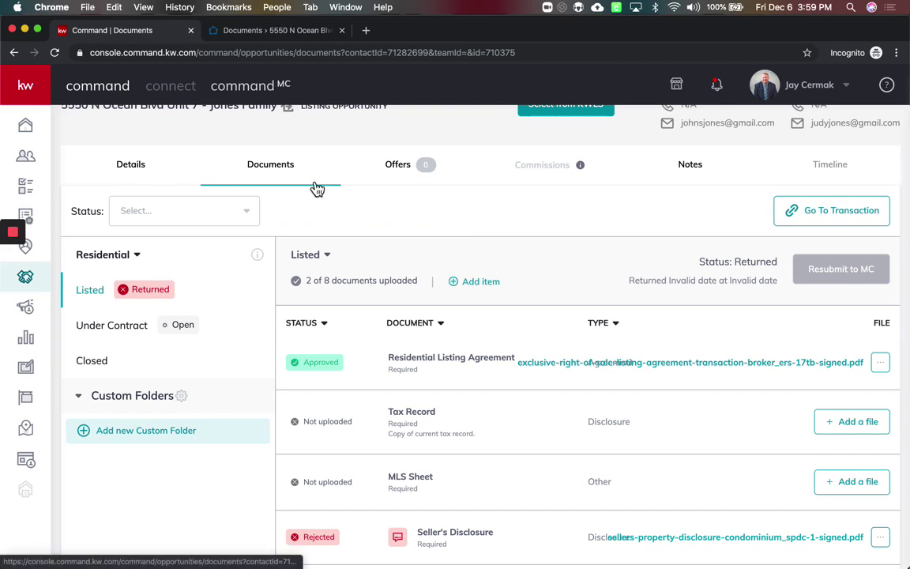
scroll(316, 188, "up", 1)
left_click_drag(404, 134, 271, 142)
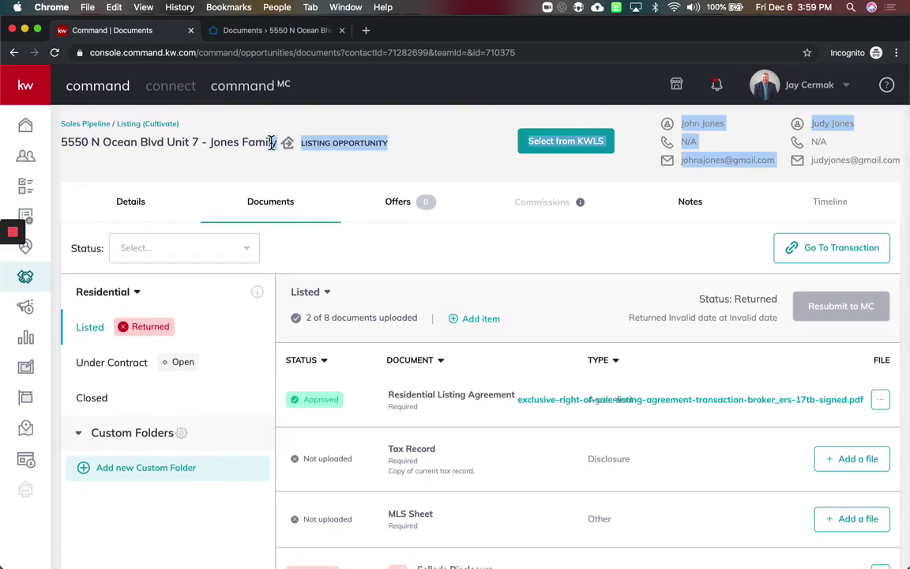
left_click(335, 181)
scroll(317, 304, "down", 1)
scroll(317, 304, "down", 1)
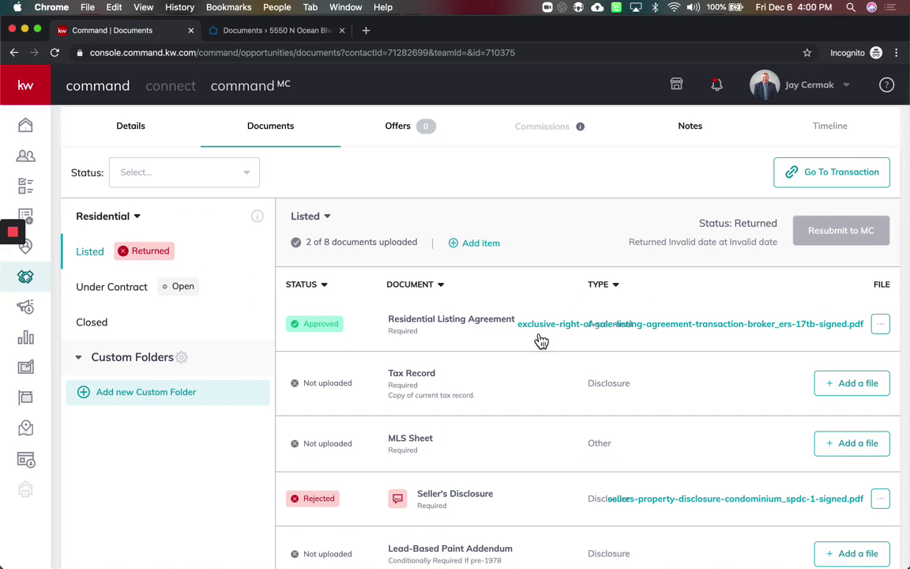
mouse_move(400, 501)
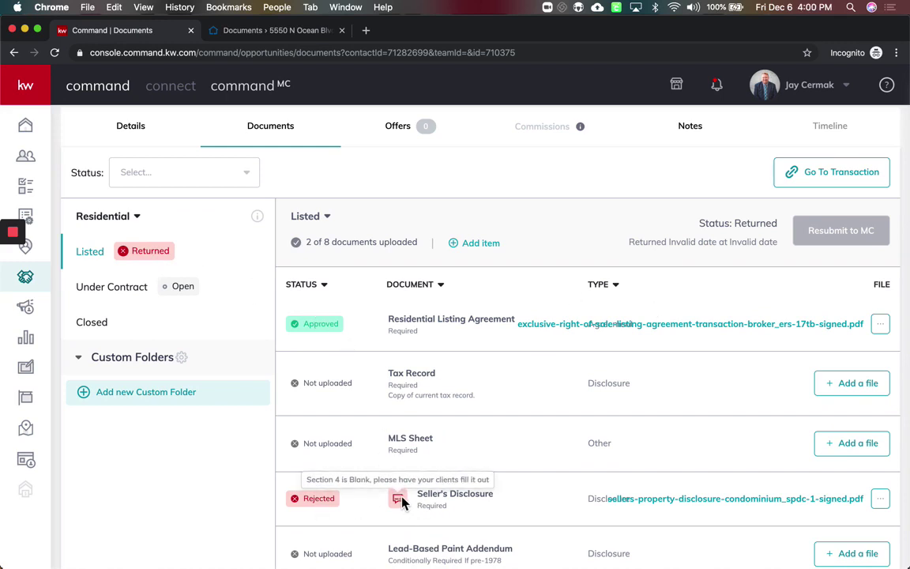
left_click(711, 506)
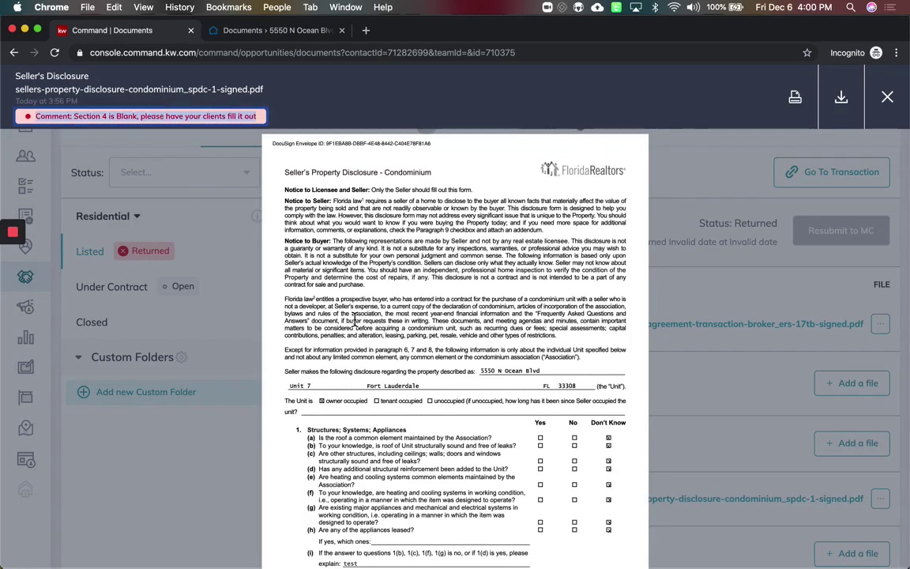
scroll(354, 321, "down", 10)
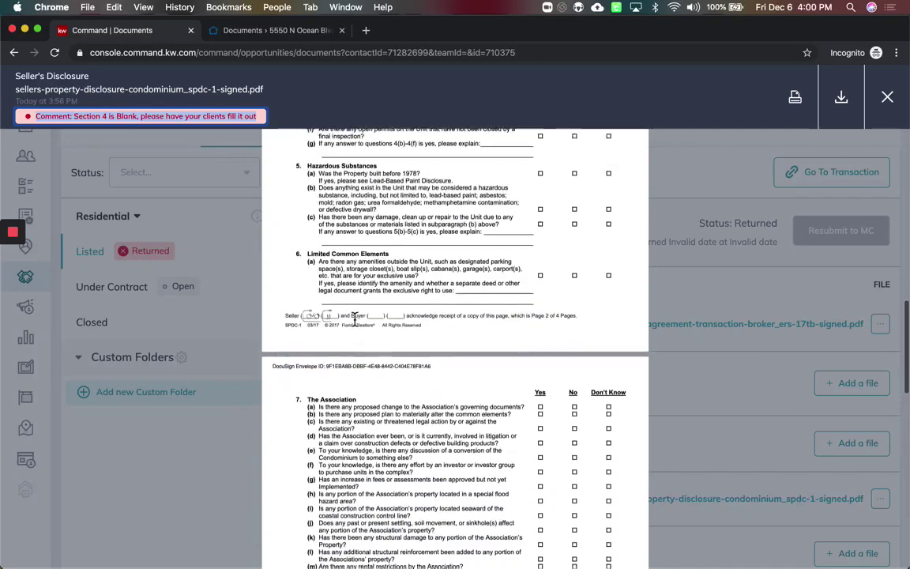
scroll(355, 321, "up", 3)
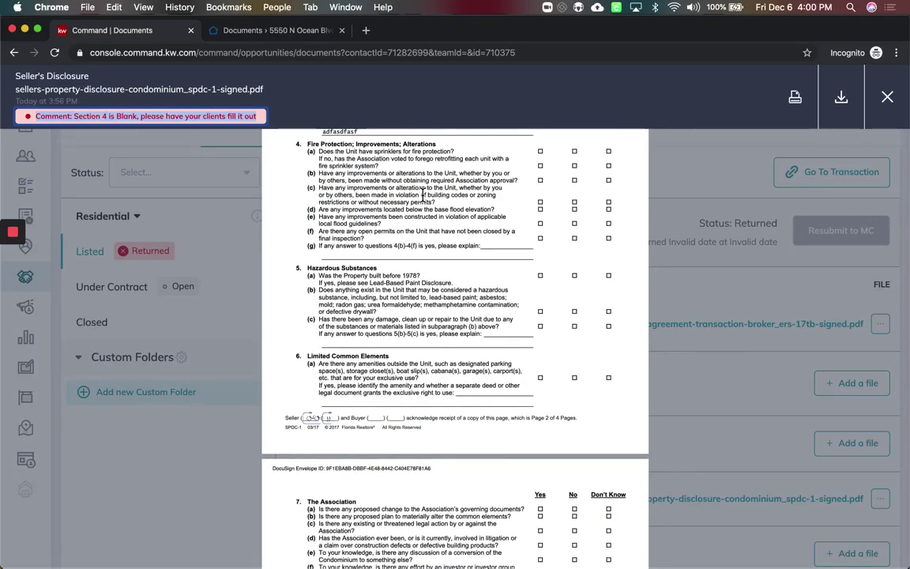
left_click(887, 102)
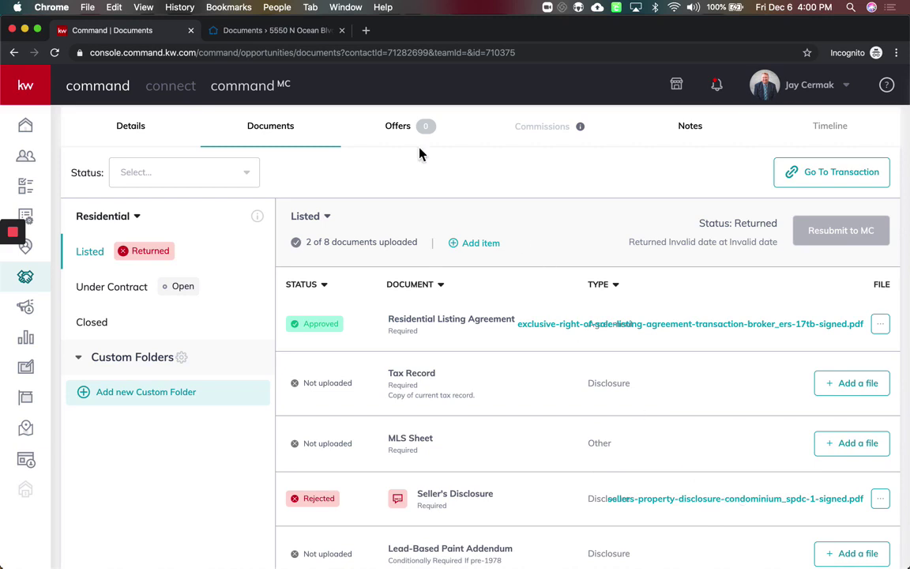
left_click(341, 30)
From the listing's transaction room, start a DocuSign envelope with the signed Exclusive Right of Sale Listing Agreement
scroll(579, 259, "up", 2)
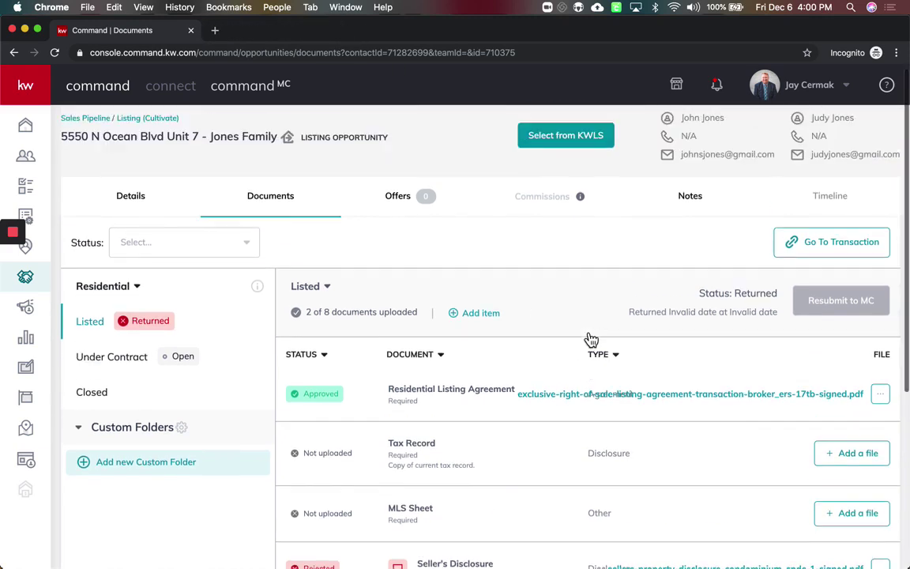
left_click(873, 260)
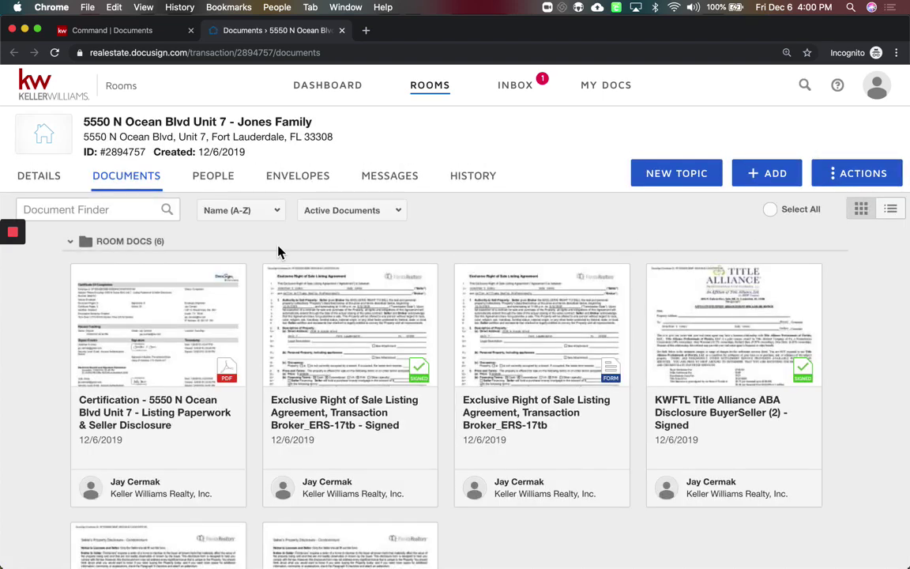
scroll(291, 258, "down", 1)
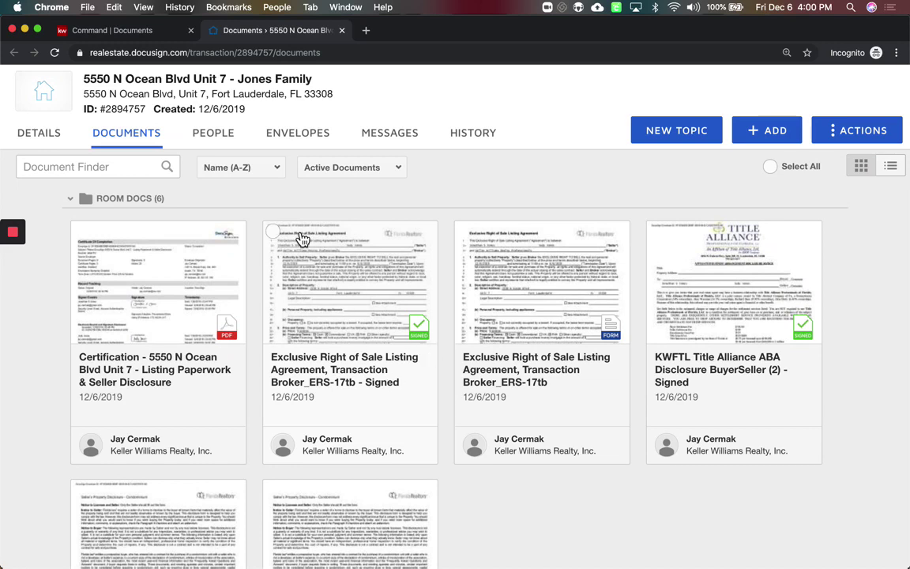
left_click(273, 234)
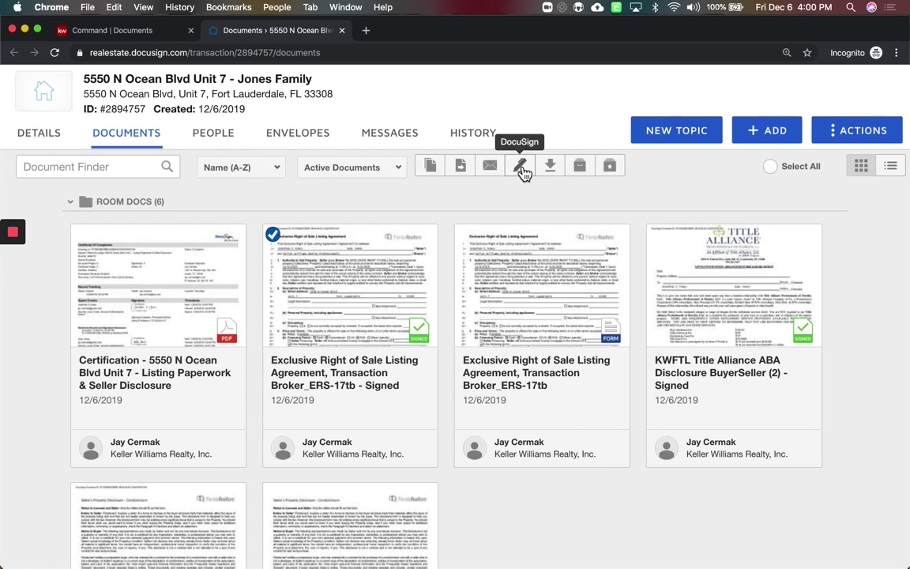
left_click(522, 169)
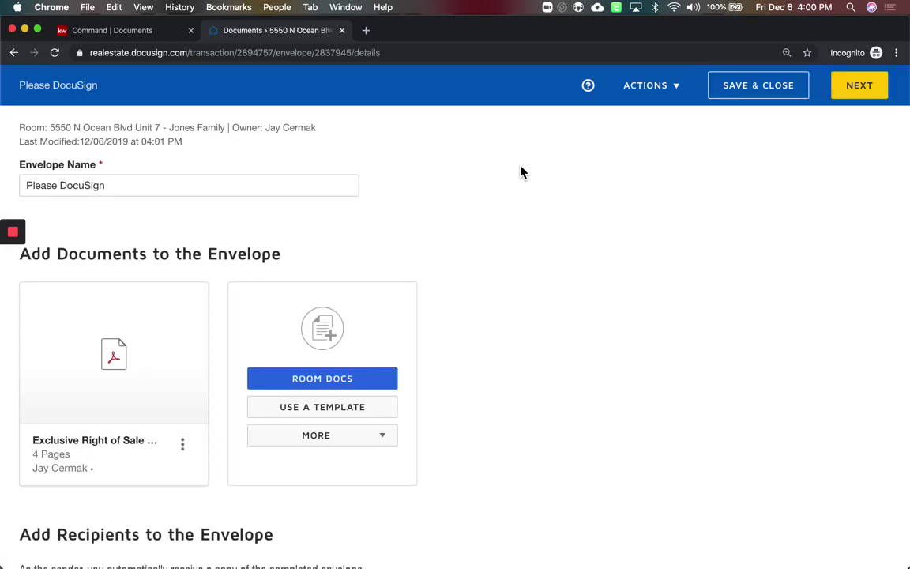
Preview the listing agreement attached to the envelope
left_click(117, 355)
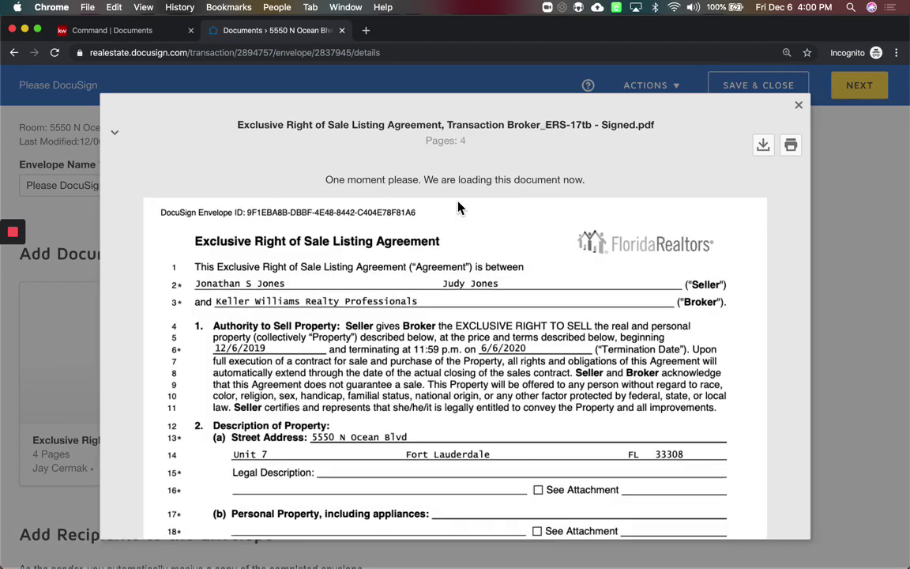
scroll(459, 207, "down", 10)
scroll(458, 207, "down", 5)
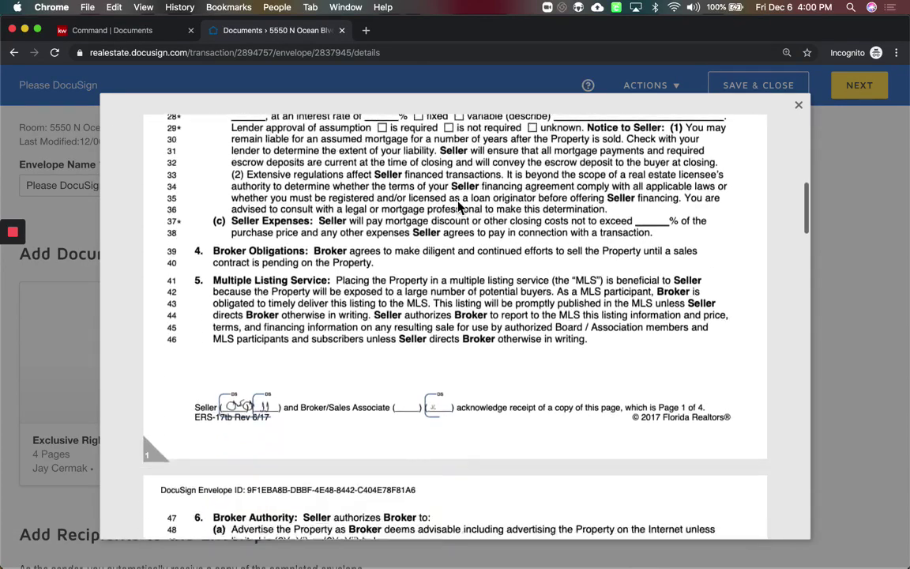
left_click_drag(307, 371, 456, 363)
left_click(799, 108)
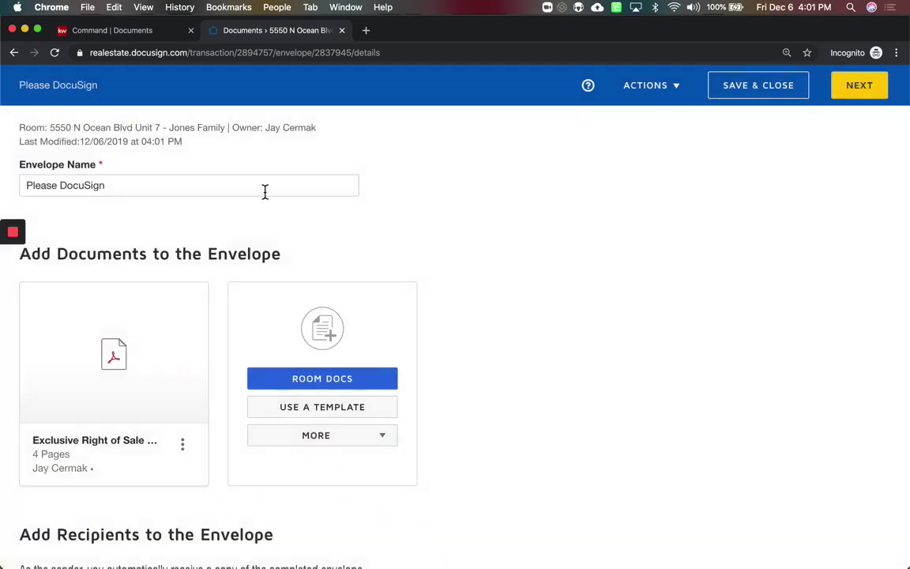
Rename the envelope to 'Please DocuSign test'
triple_click(211, 183)
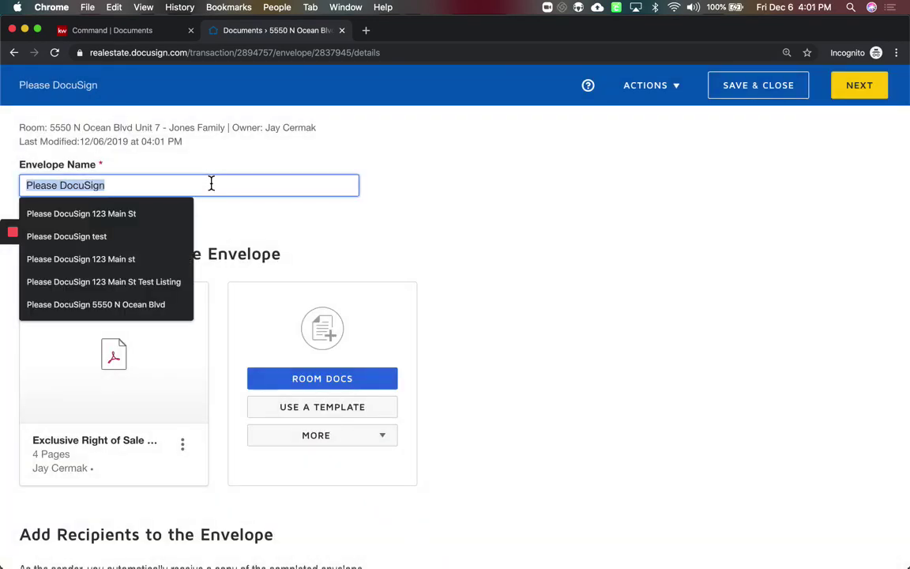
left_click(211, 183)
type("test")
left_click(214, 229)
scroll(207, 237, "down", 1)
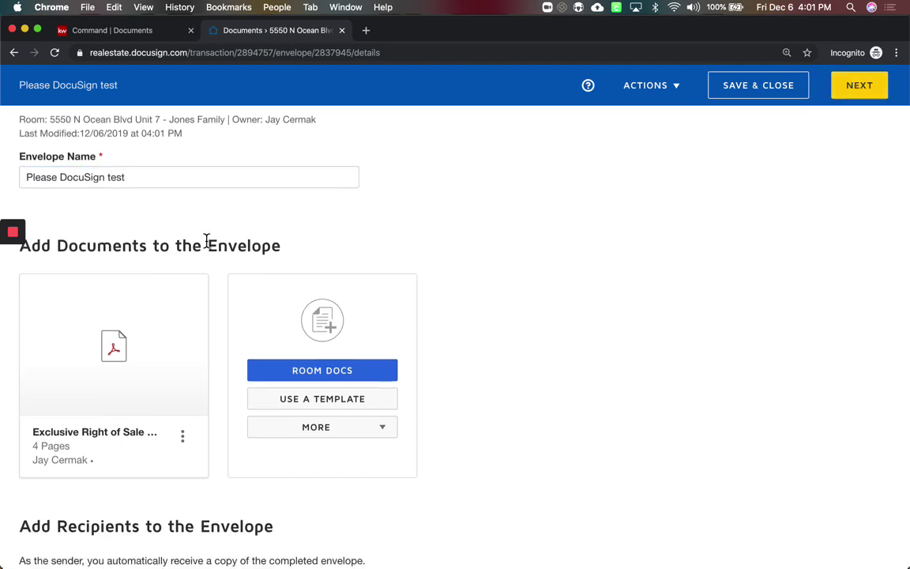
scroll(146, 227, "down", 3)
scroll(111, 315, "down", 5)
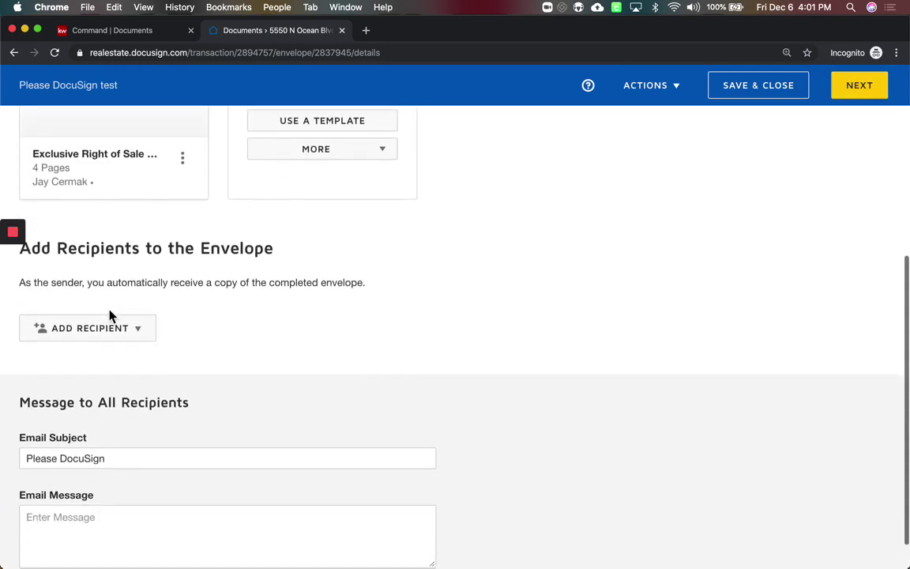
Add both sellers from the room's participants as envelope recipients
left_click(113, 327)
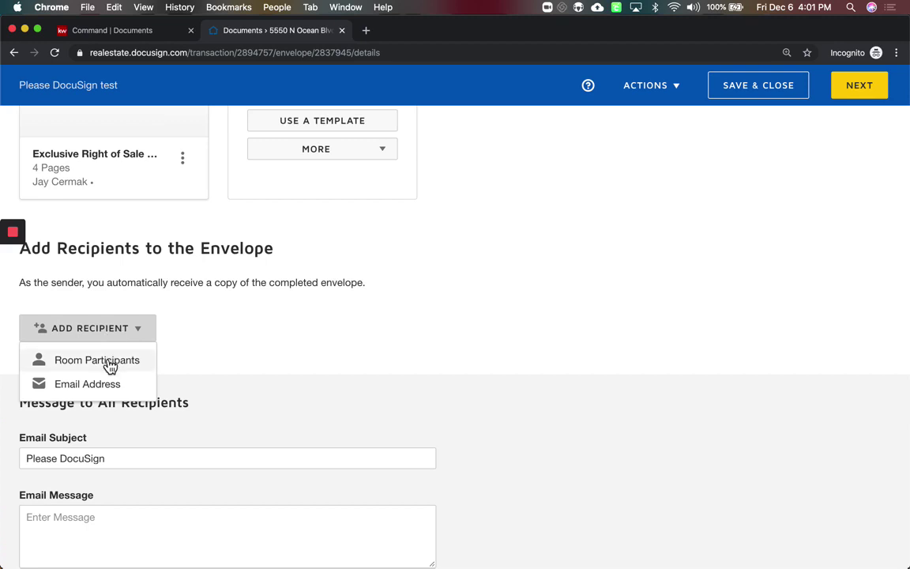
left_click(110, 364)
scroll(534, 423, "down", 1)
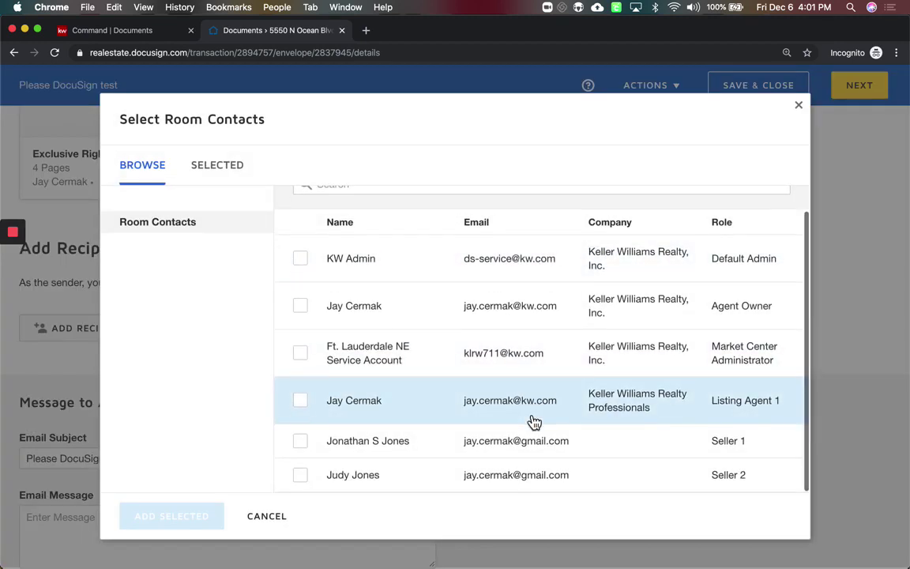
left_click(301, 442)
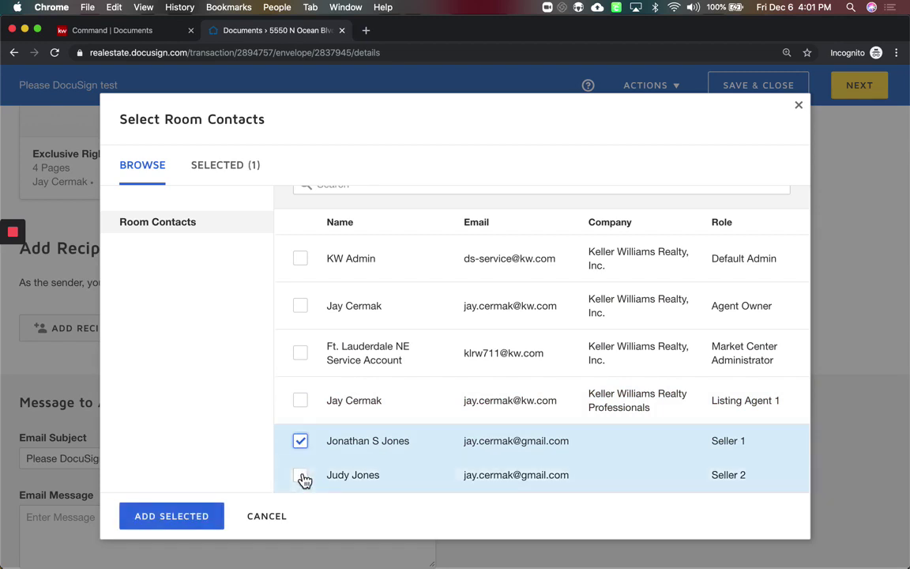
left_click(301, 476)
left_click(193, 520)
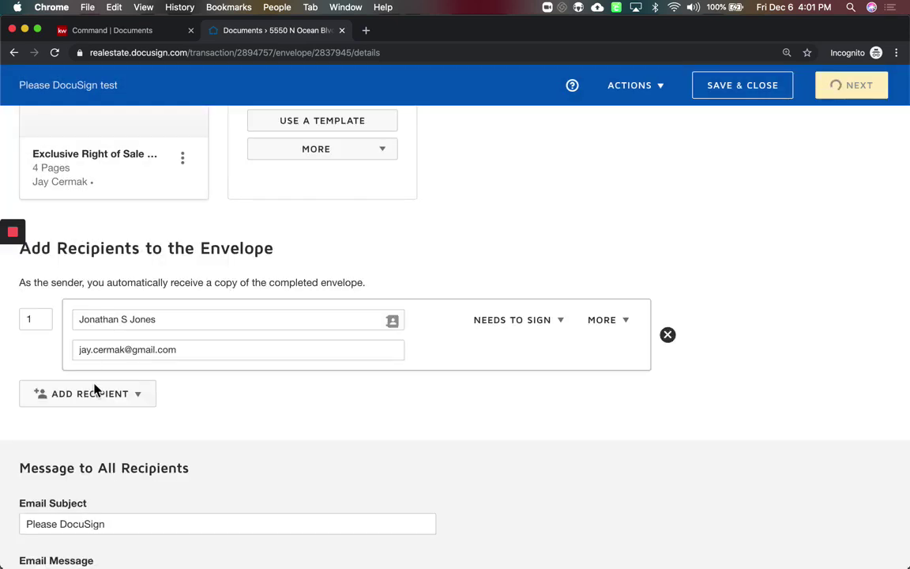
Set the second seller's signing order to 2
scroll(273, 441, "down", 2)
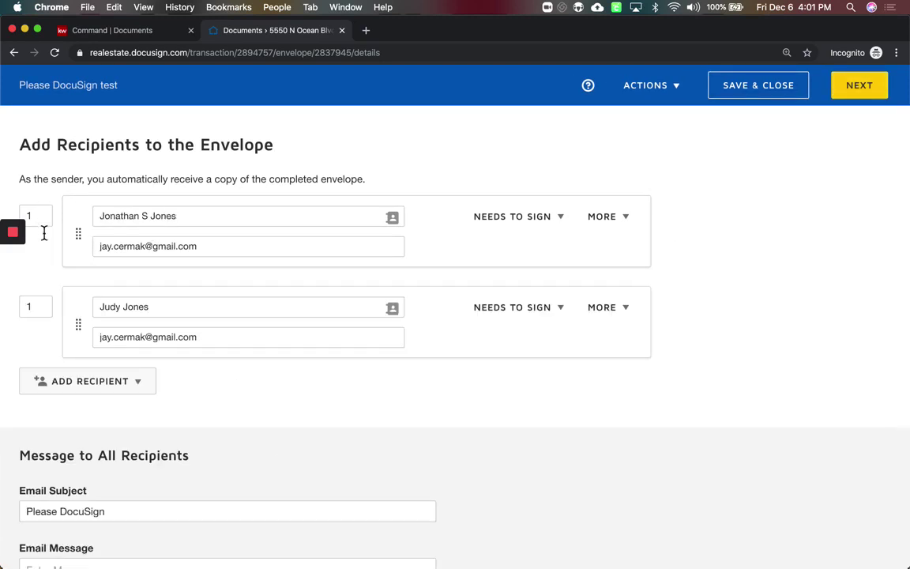
left_click(36, 301)
left_click(264, 415)
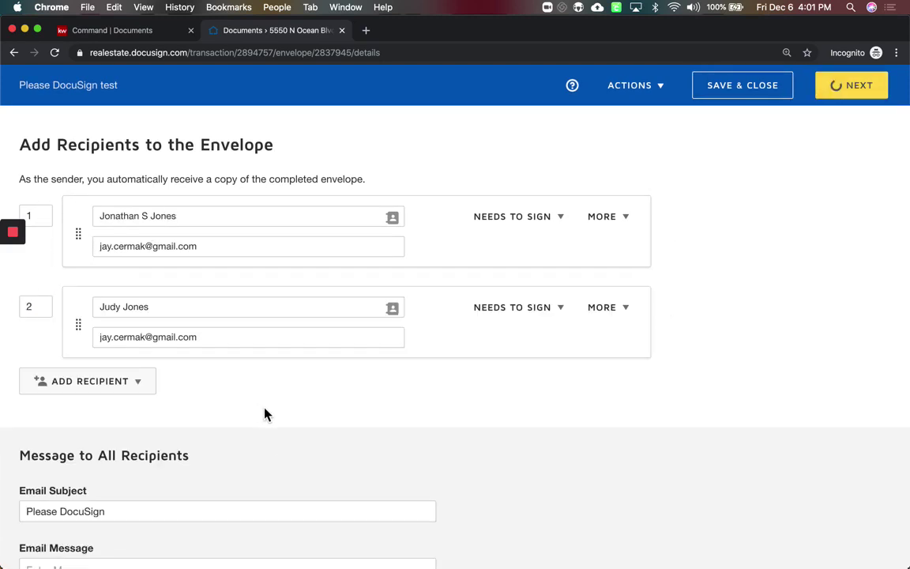
scroll(265, 414, "down", 2)
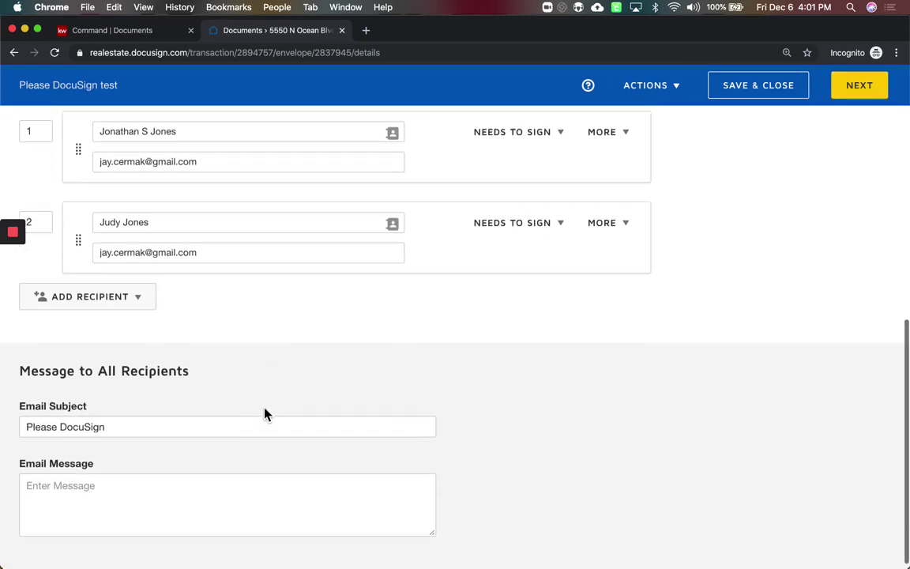
Edit the email subject and message, then continue to the Add Fields step
left_click(154, 420)
left_click(157, 505)
type("sfsesds")
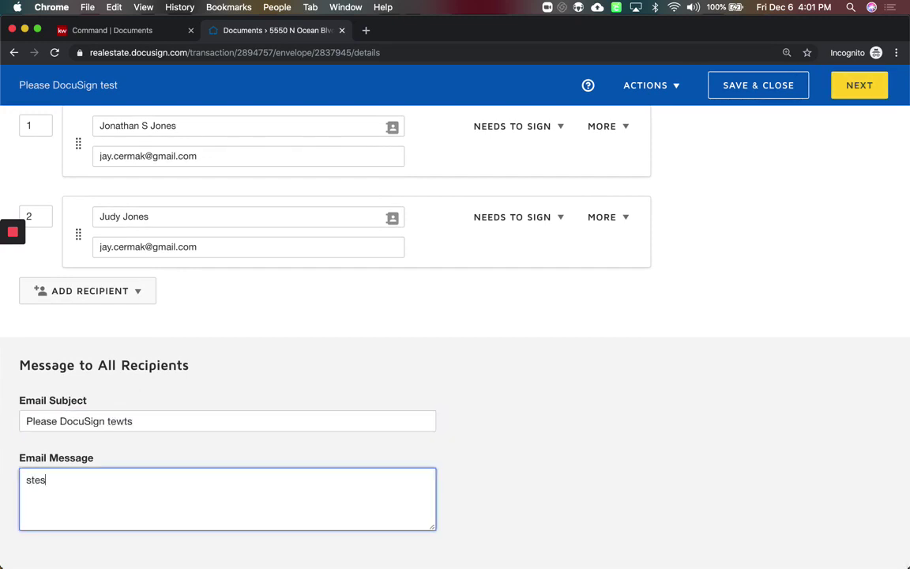
scroll(552, 435, "up", 2)
scroll(552, 437, "up", 5)
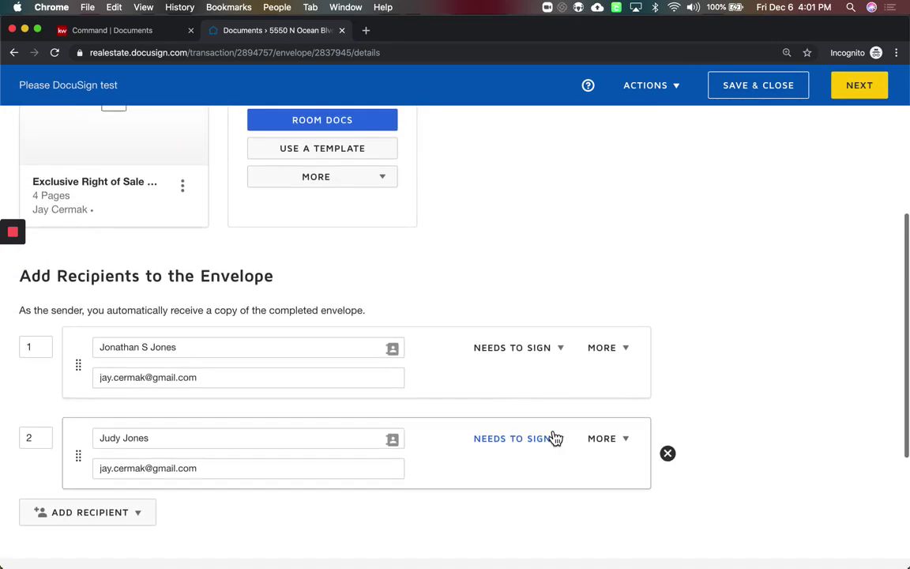
left_click(849, 94)
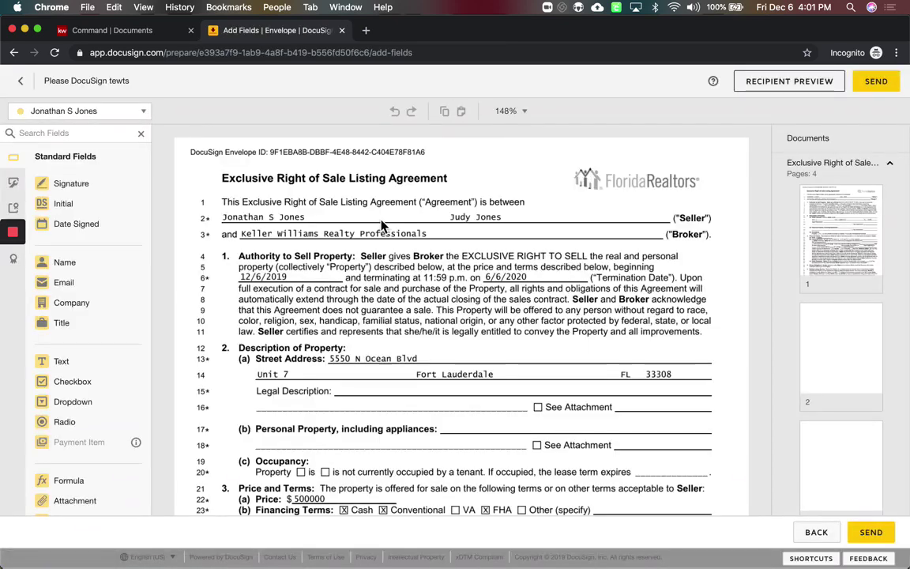
Scroll the listing agreement to section 3, Price and Terms, showing the $500000 price
scroll(447, 292, "down", 5)
scroll(447, 291, "down", 2)
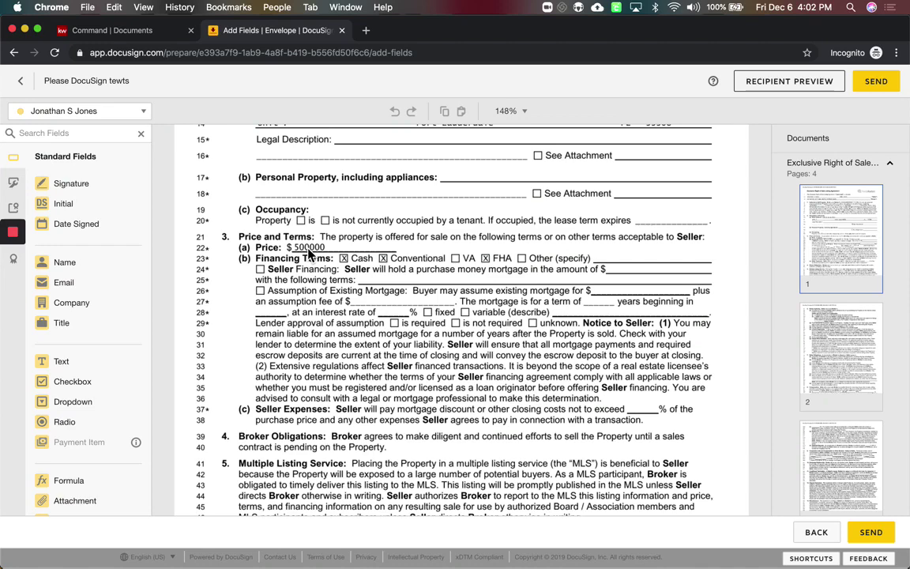
scroll(309, 251, "down", 10)
scroll(308, 251, "up", 8)
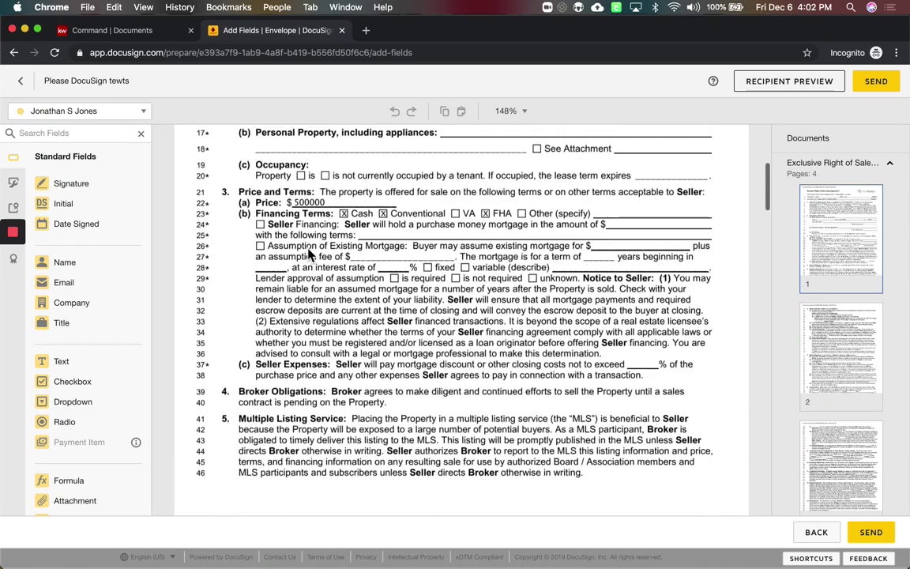
scroll(308, 251, "up", 3)
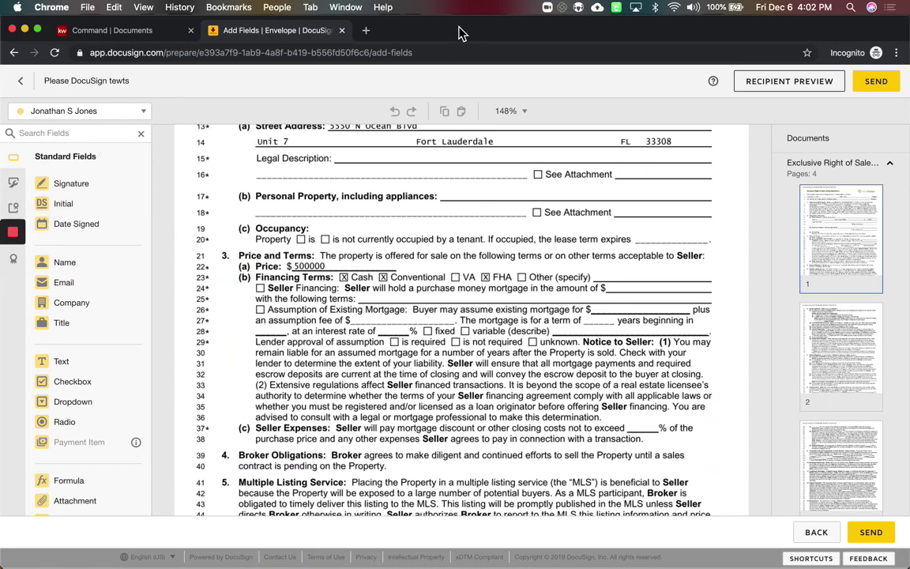
left_click_drag(463, 34, 488, 34)
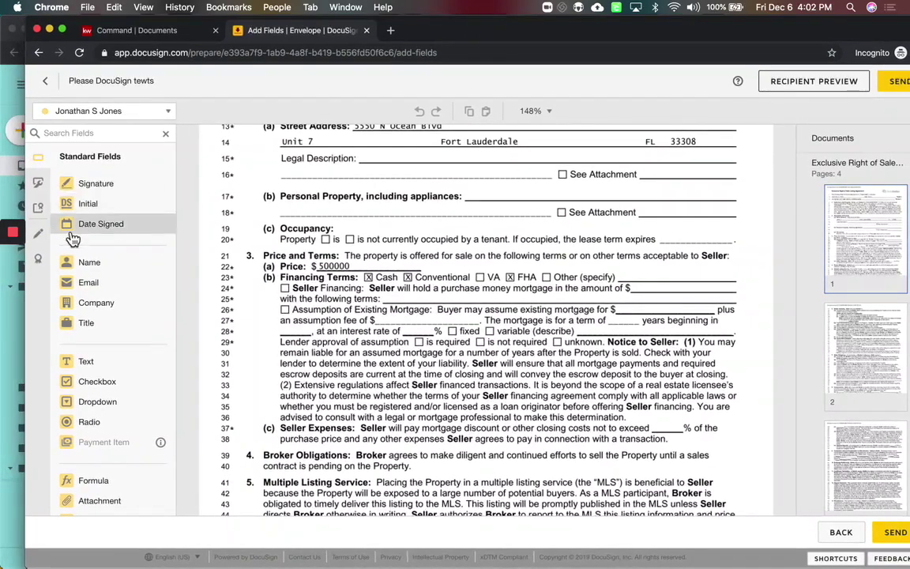
Strike through the $ 500000 price with a Line markup
left_click(38, 234)
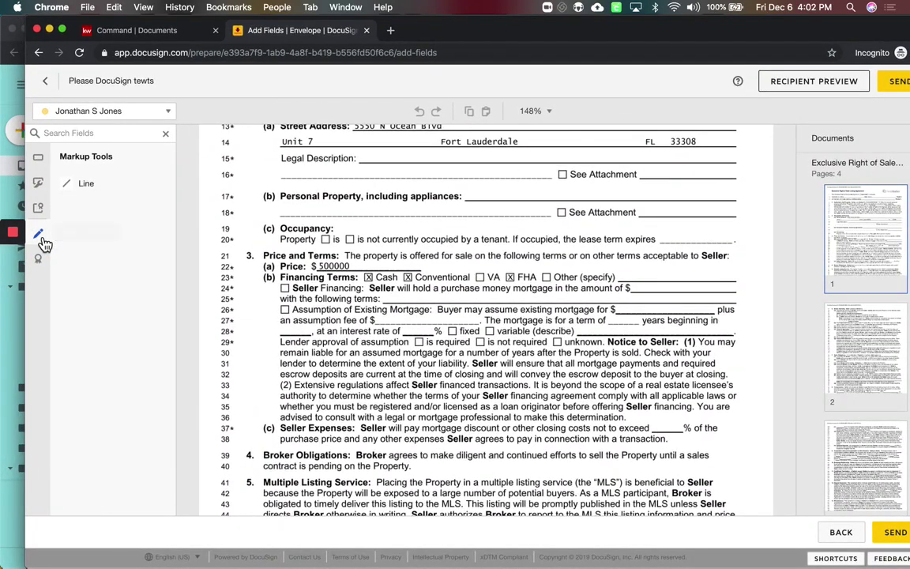
left_click(71, 190)
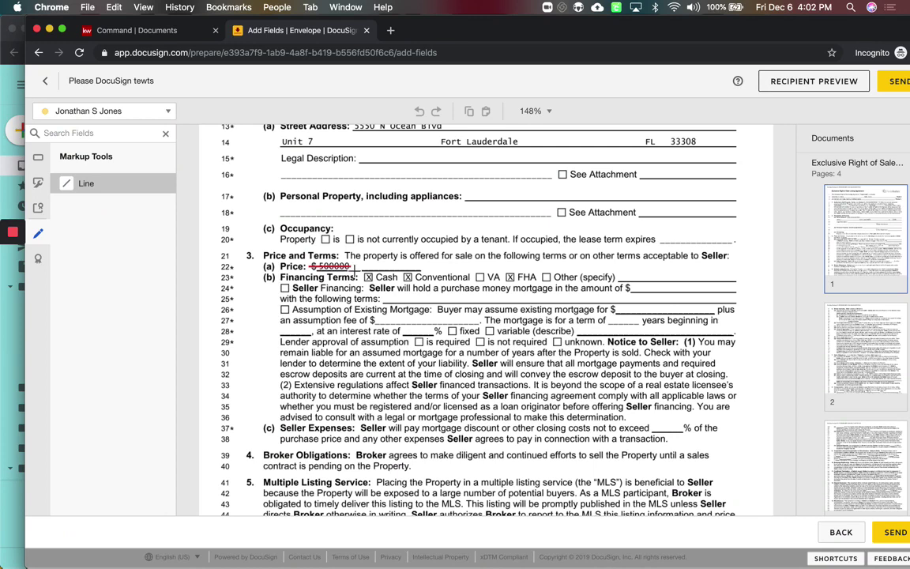
left_click_drag(353, 267, 353, 267)
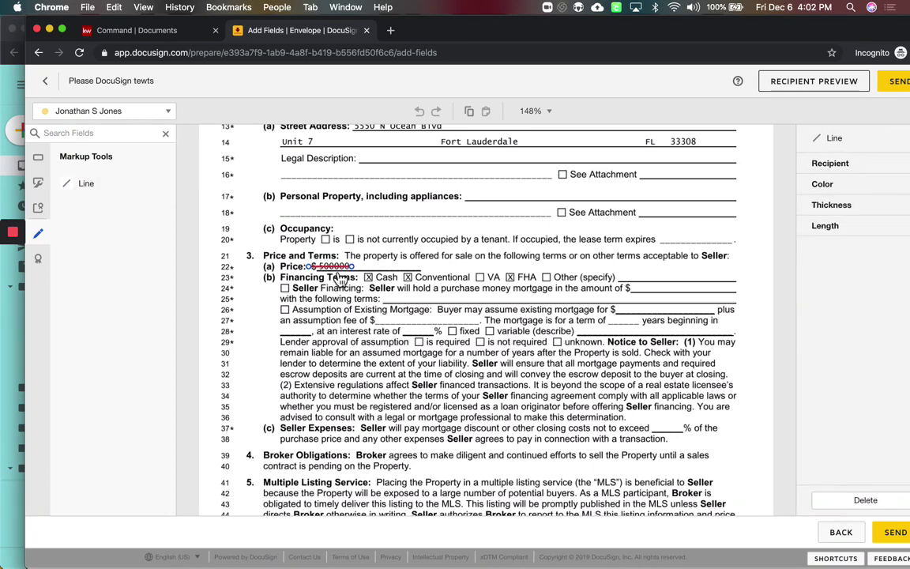
Choose a standard Text field assigned to the first seller
left_click(40, 163)
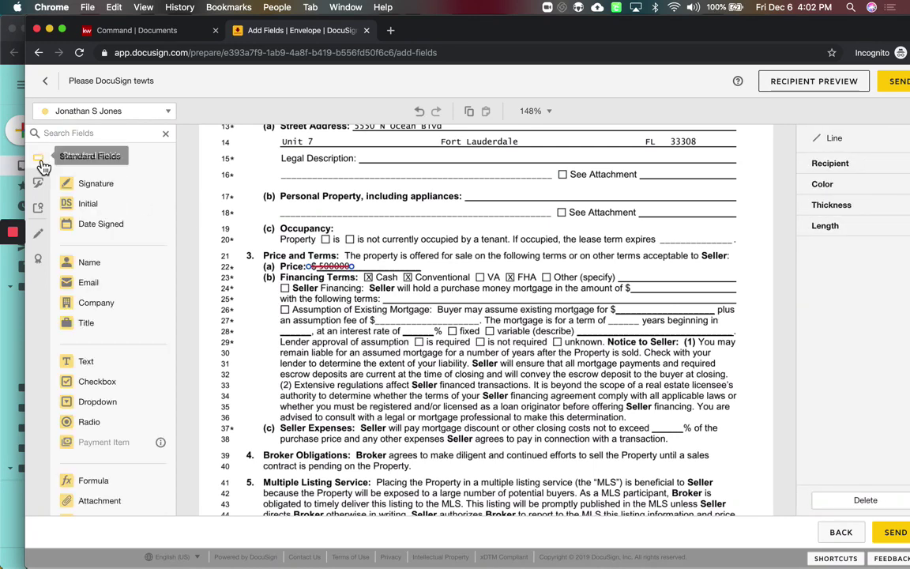
left_click(99, 110)
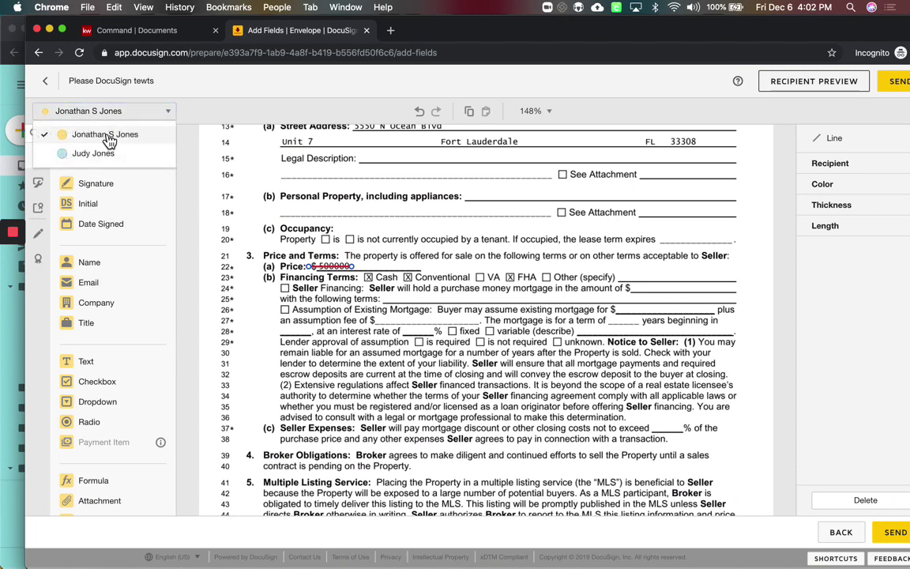
left_click(164, 113)
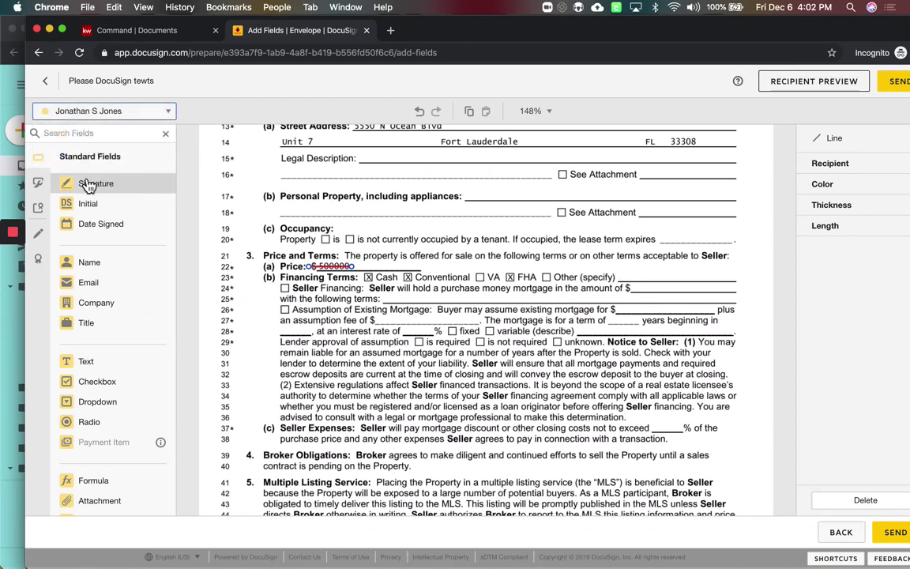
left_click(89, 364)
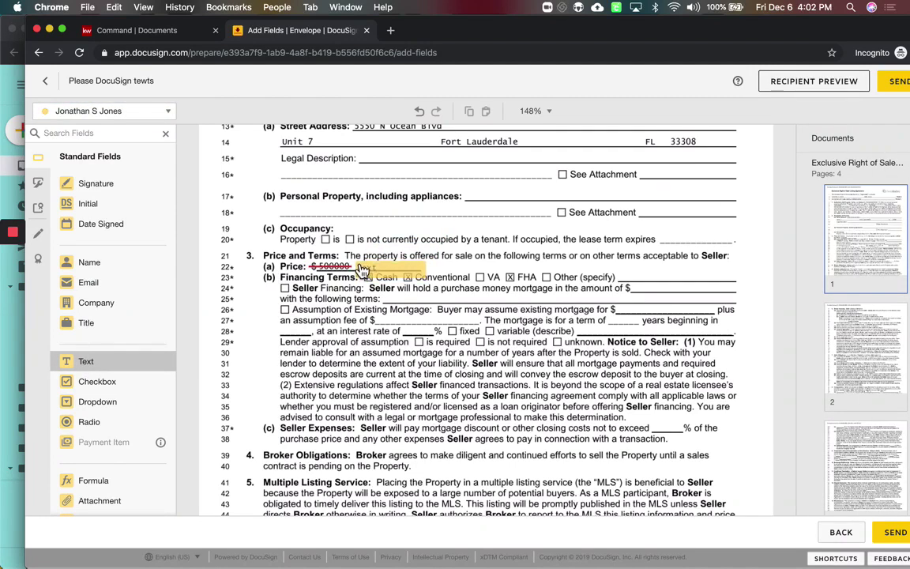
Drop the Text field beside the struck-out price, resize it, and enter $525,000
left_click(362, 267)
left_click_drag(428, 283, 420, 272)
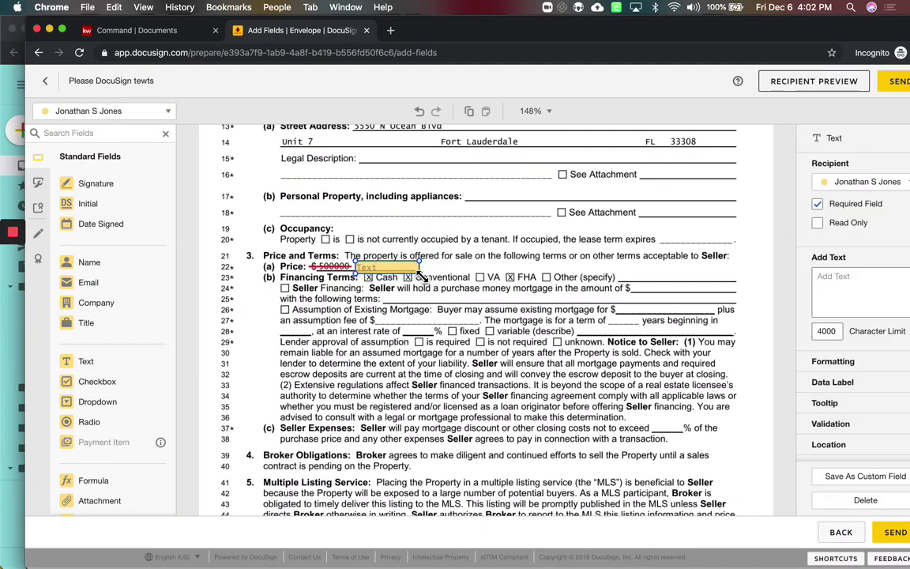
left_click(834, 283)
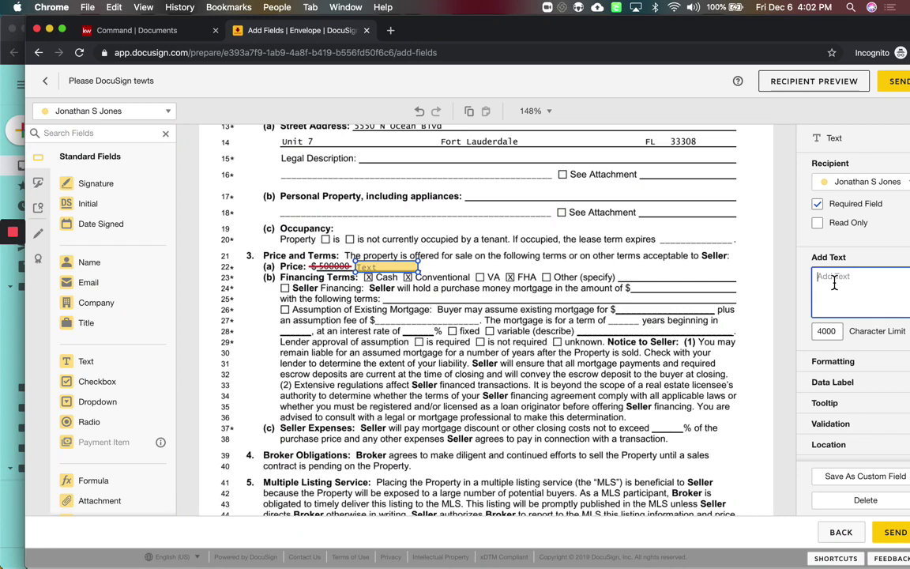
type("$525,000")
left_click(704, 252)
left_click_drag(717, 38, 688, 40)
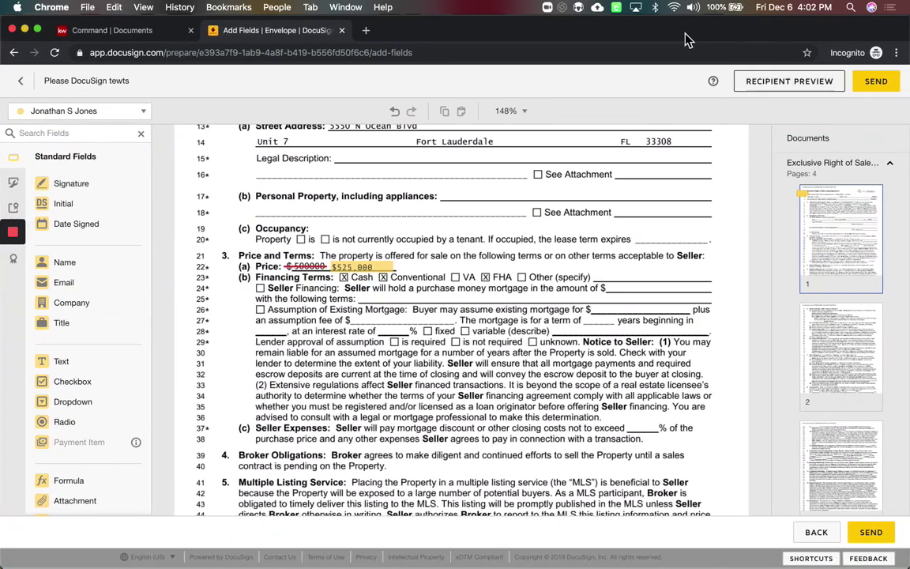
Make the $525,000 price field read-only instead of required
left_click(386, 271)
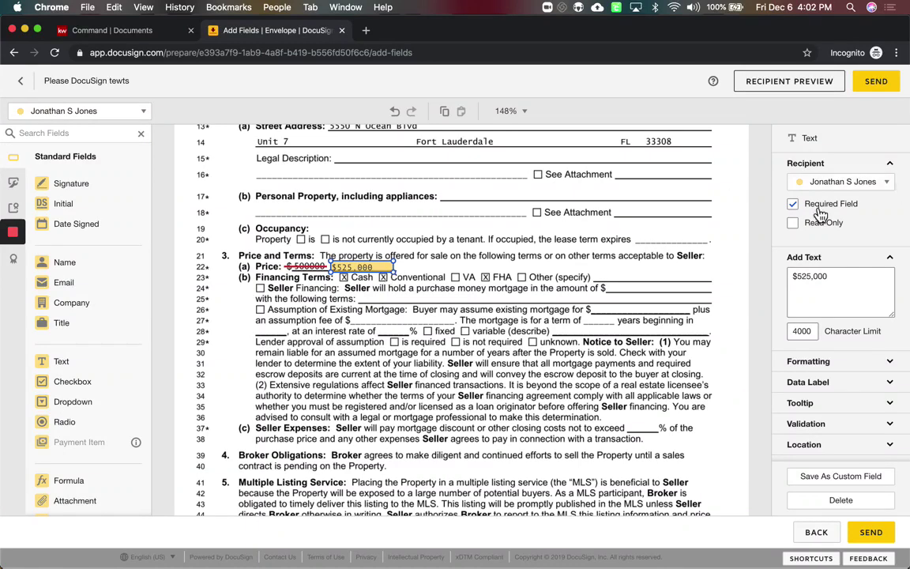
left_click(792, 204)
left_click(794, 224)
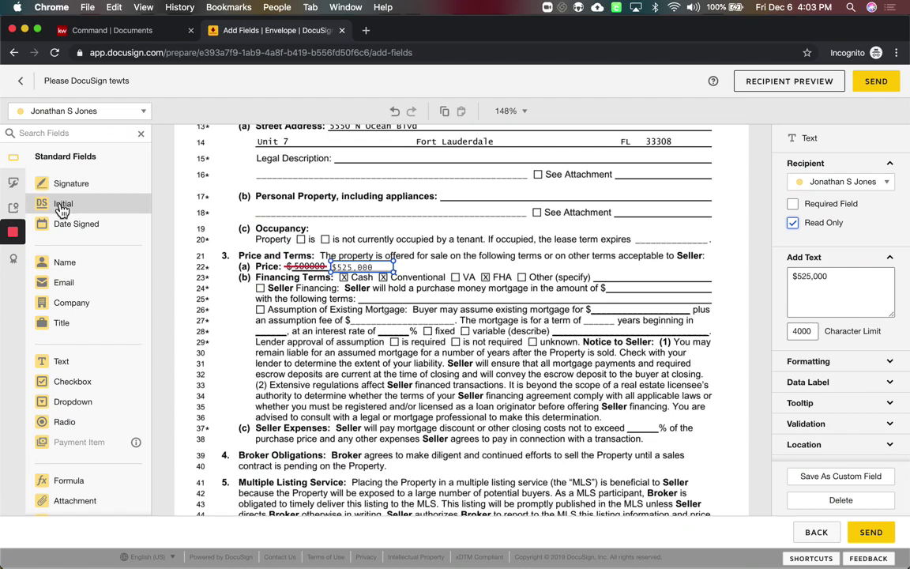
left_click_drag(63, 207, 429, 198)
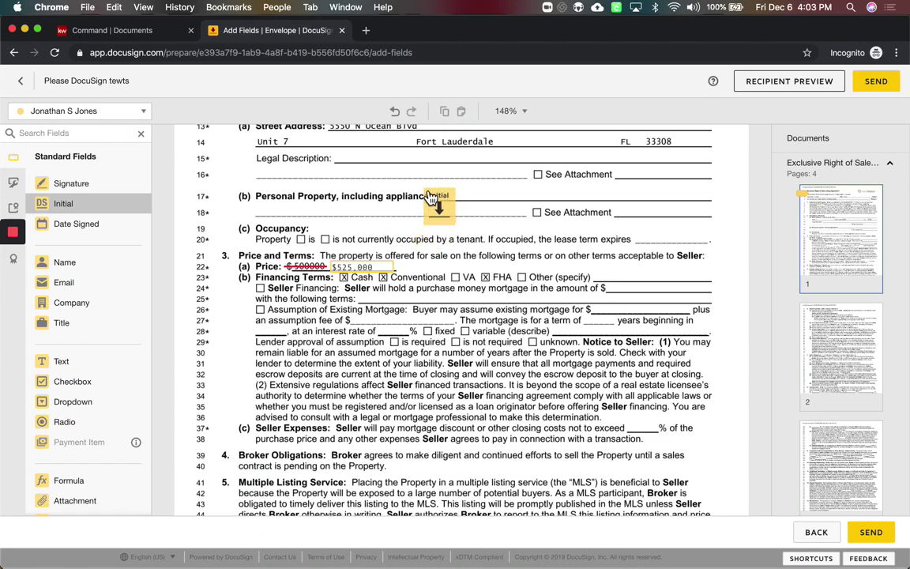
left_click_drag(429, 198, 417, 271)
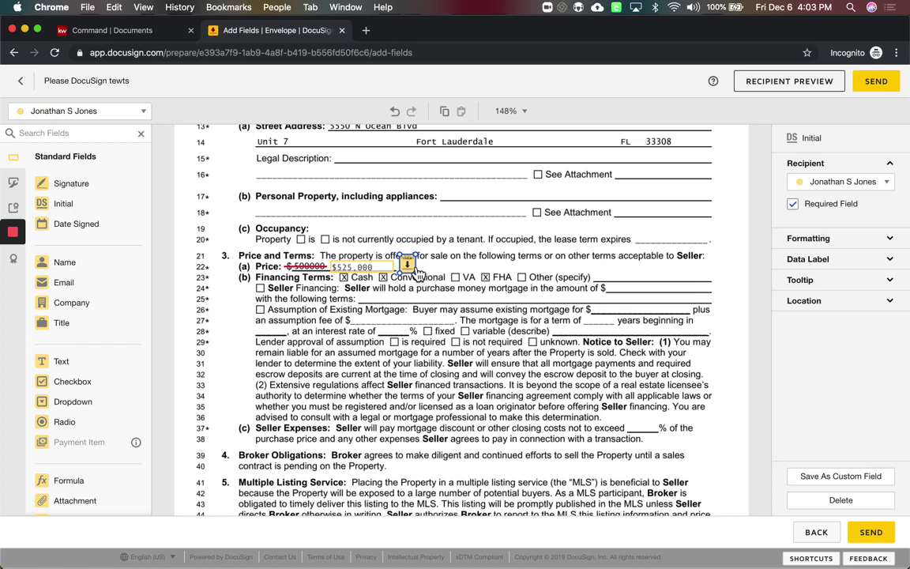
left_click(414, 358)
left_click(89, 111)
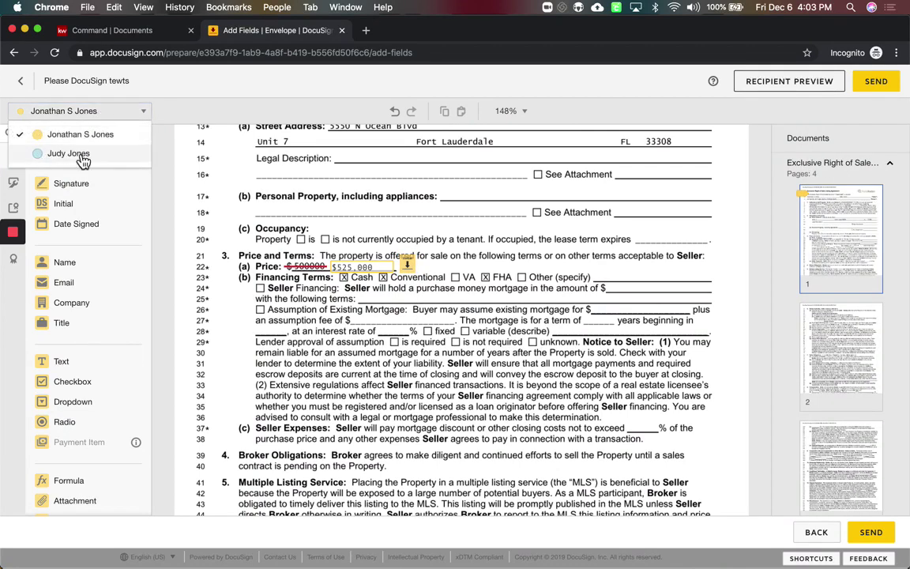
left_click(81, 156)
left_click_drag(63, 203, 418, 260)
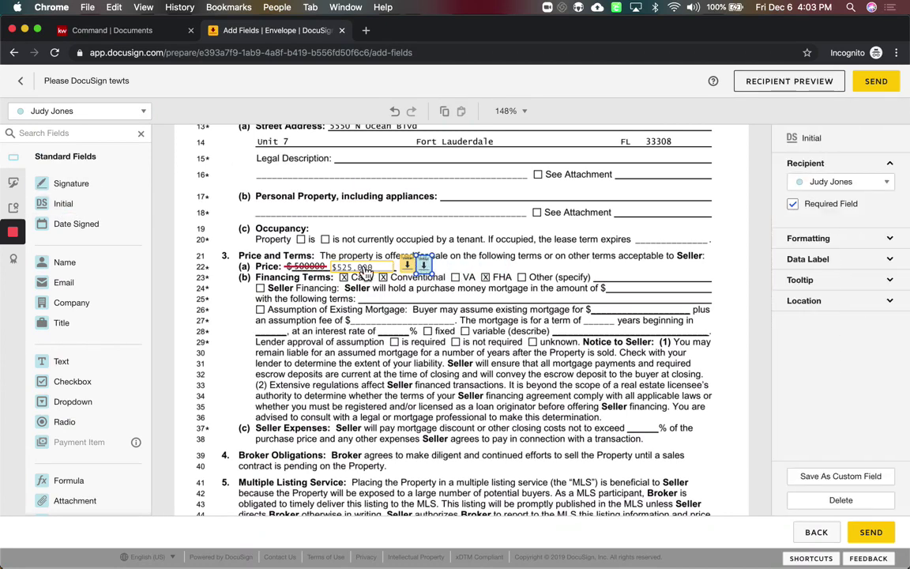
left_click_drag(89, 229, 447, 267)
left_click(462, 314)
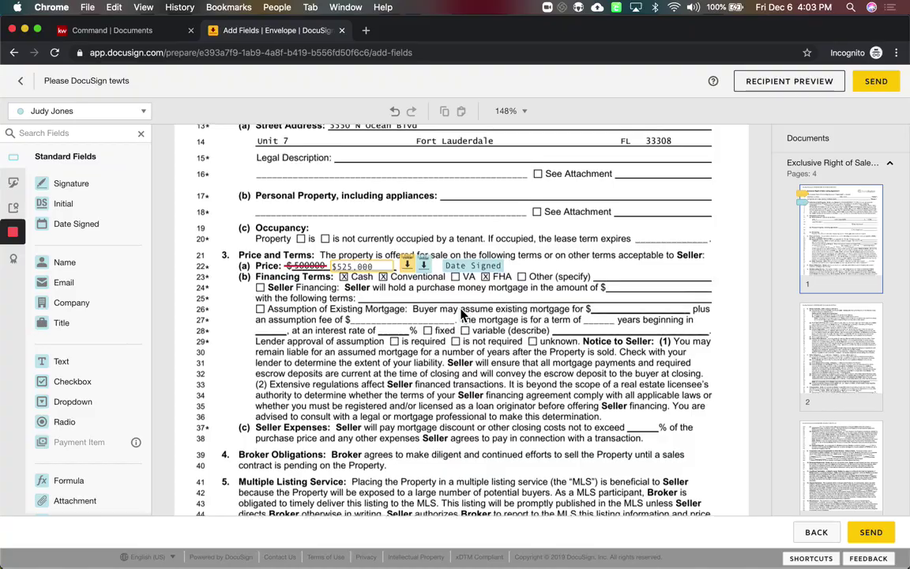
scroll(462, 314, "down", 15)
scroll(462, 314, "down", 20)
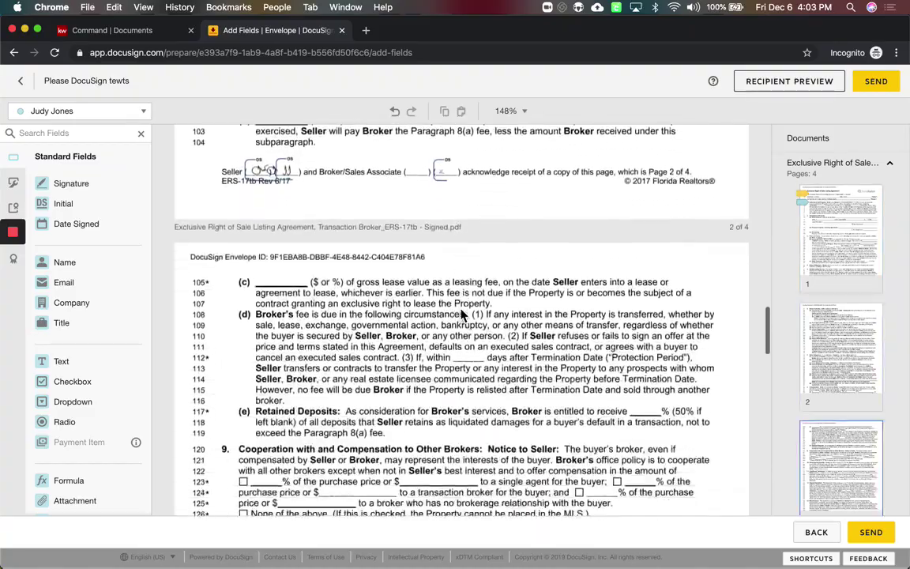
scroll(463, 313, "up", 20)
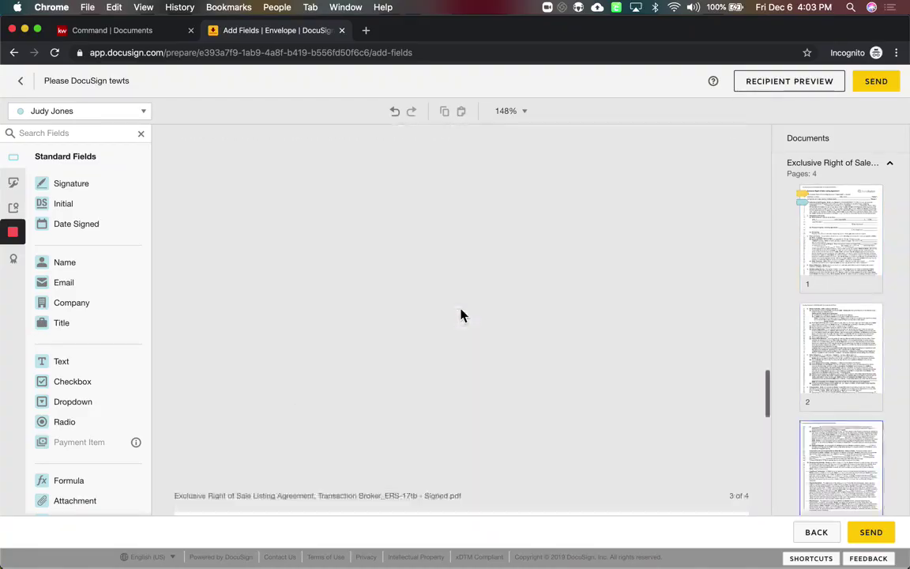
scroll(462, 313, "up", 5)
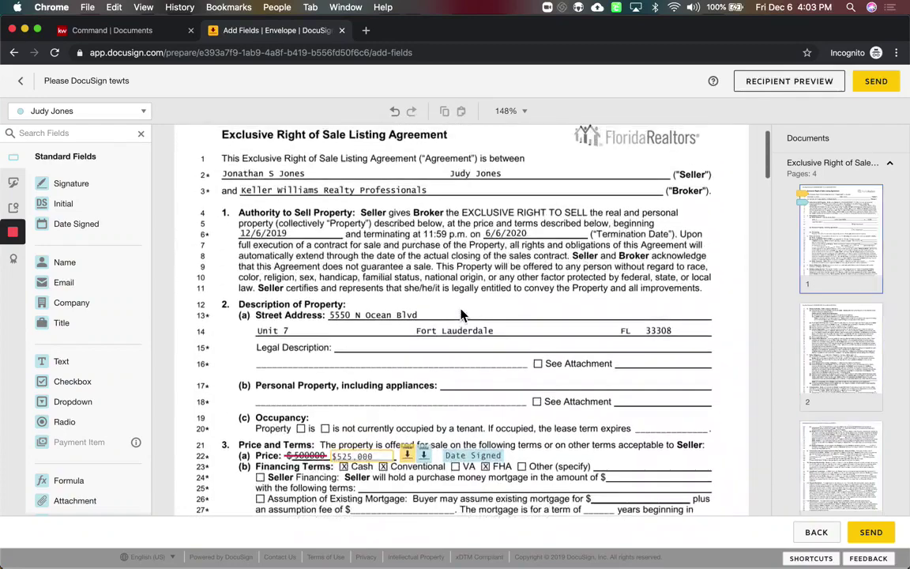
scroll(463, 315, "down", 7)
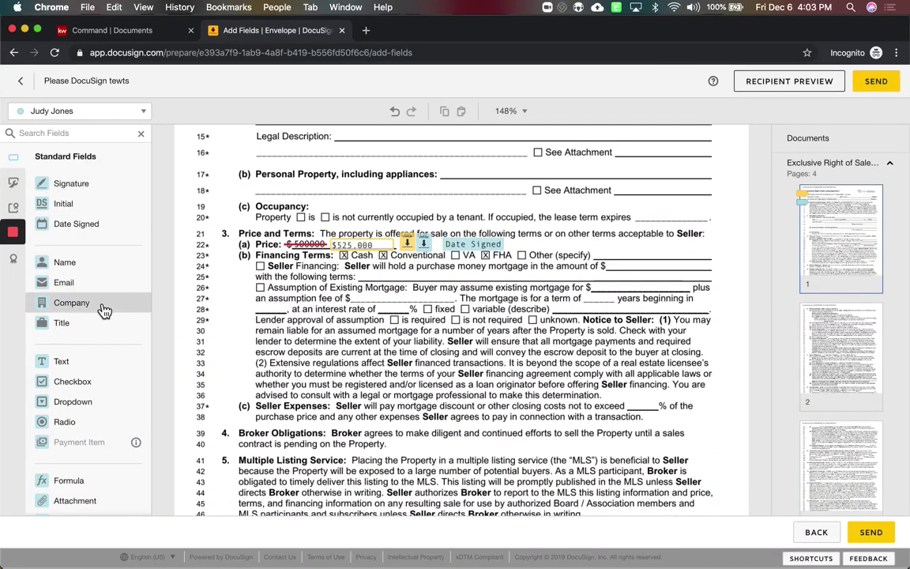
scroll(102, 309, "down", 3)
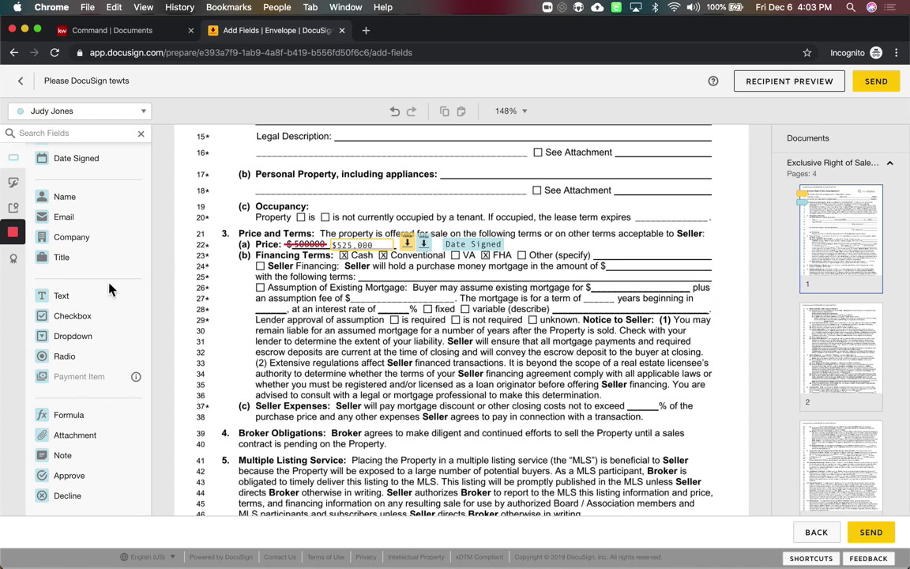
left_click(56, 322)
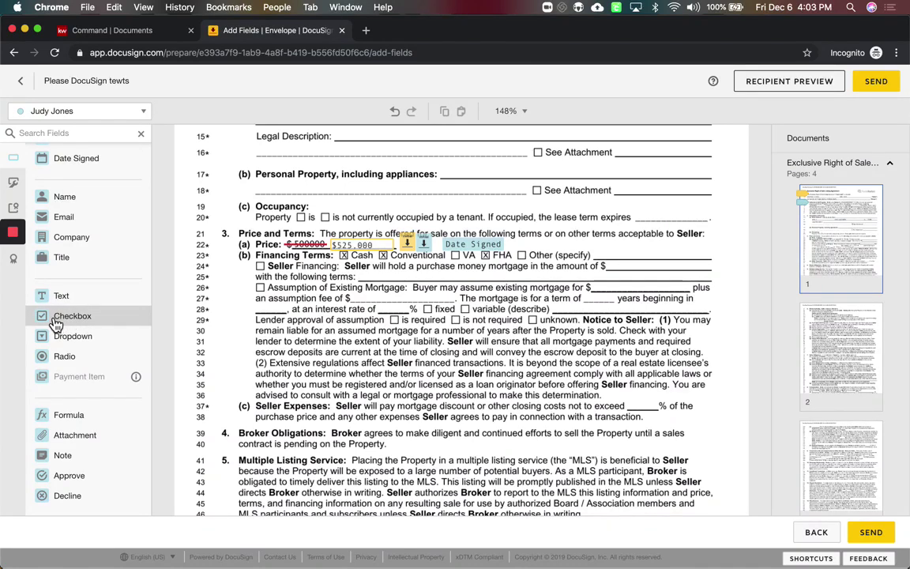
left_click(428, 310)
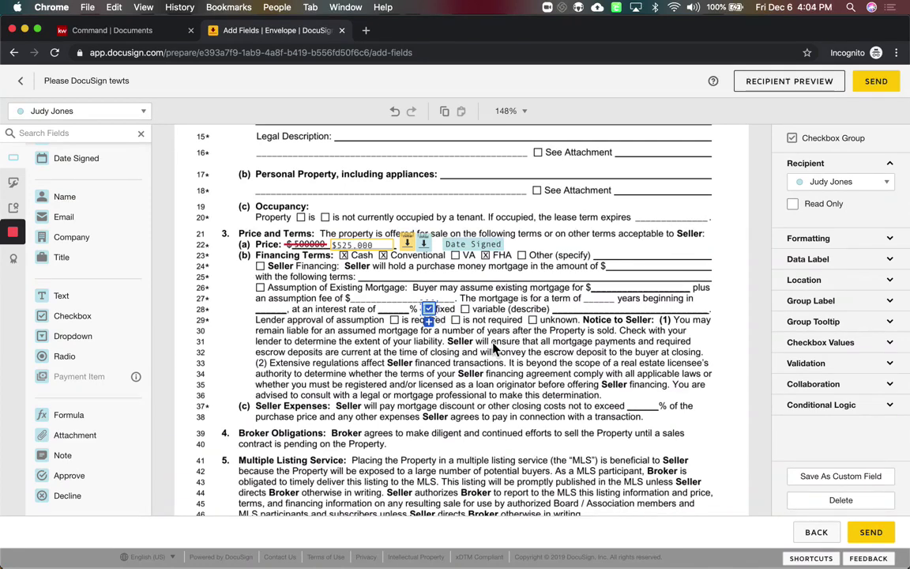
left_click(432, 329)
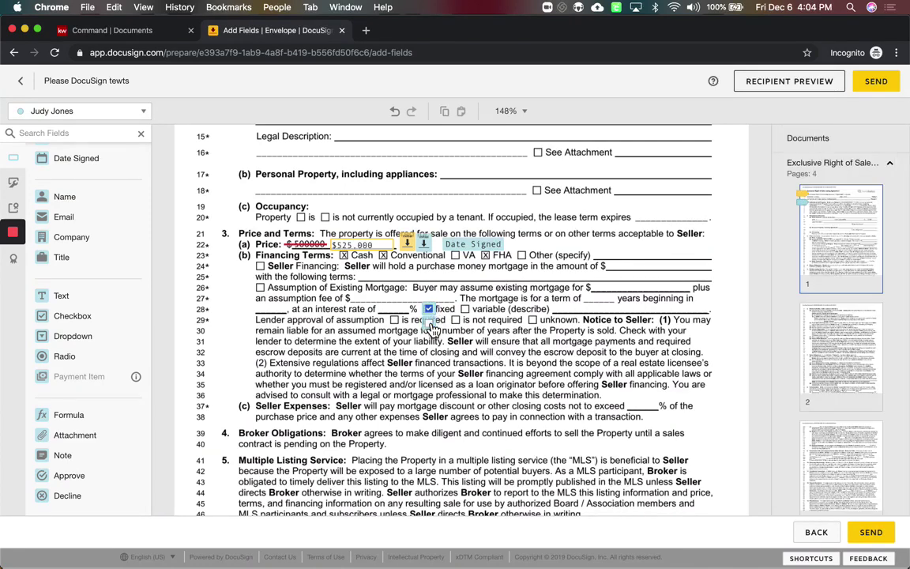
left_click(461, 330)
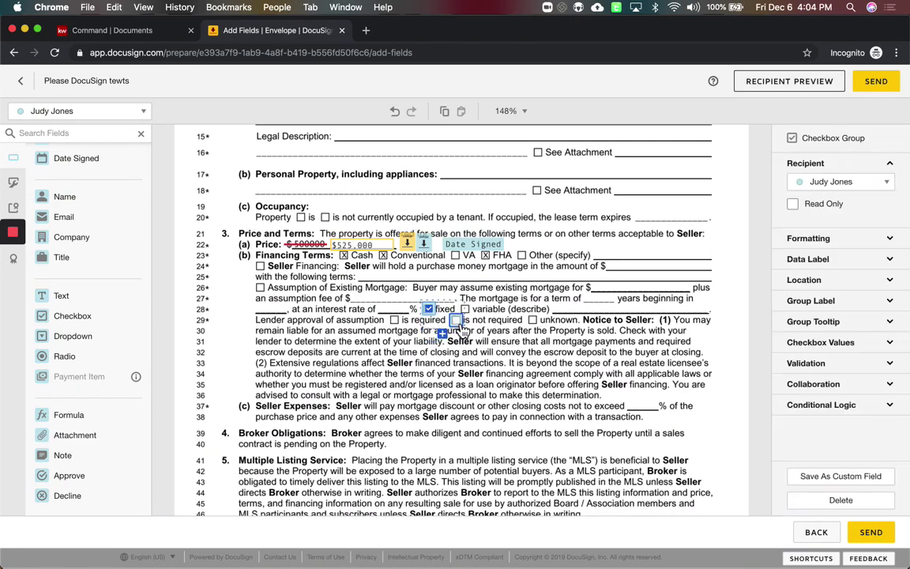
left_click(444, 335)
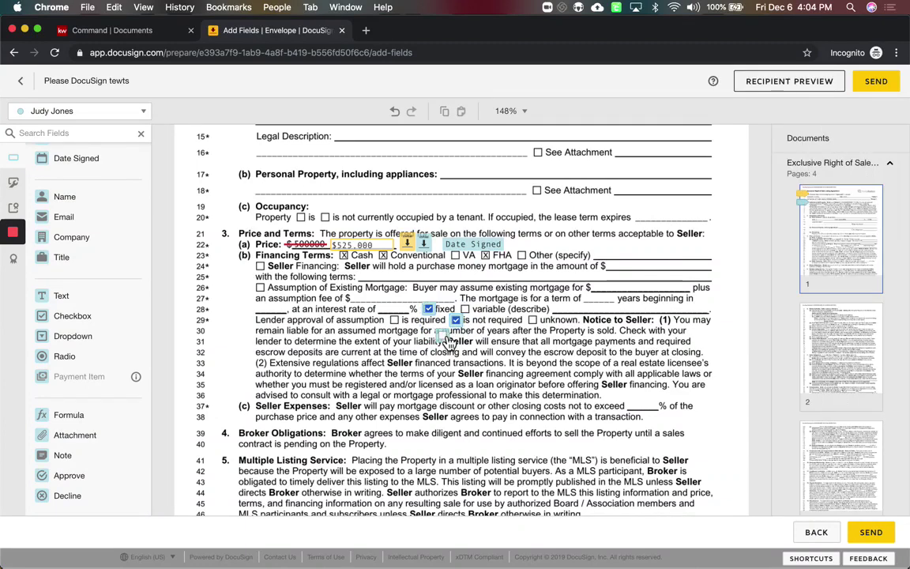
left_click(451, 342)
left_click_drag(508, 323, 535, 326)
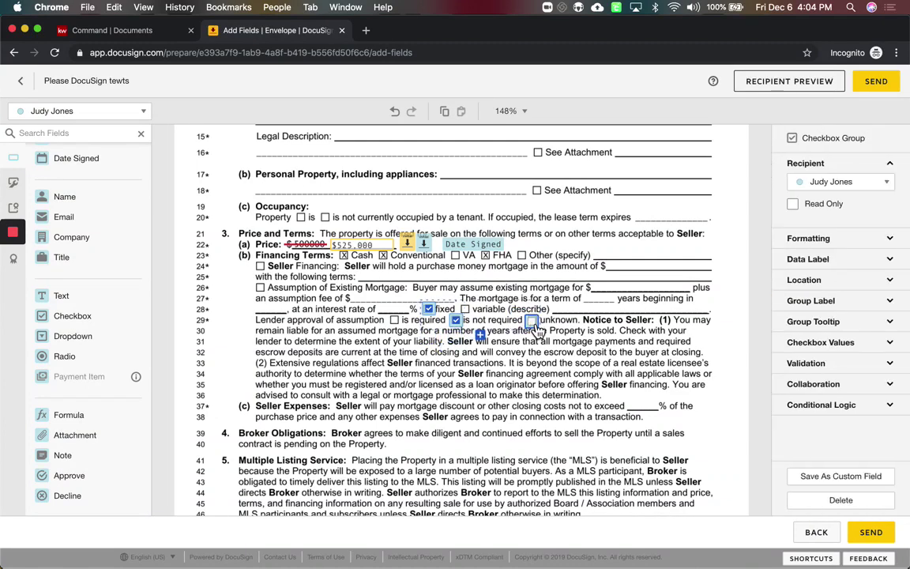
left_click(545, 347)
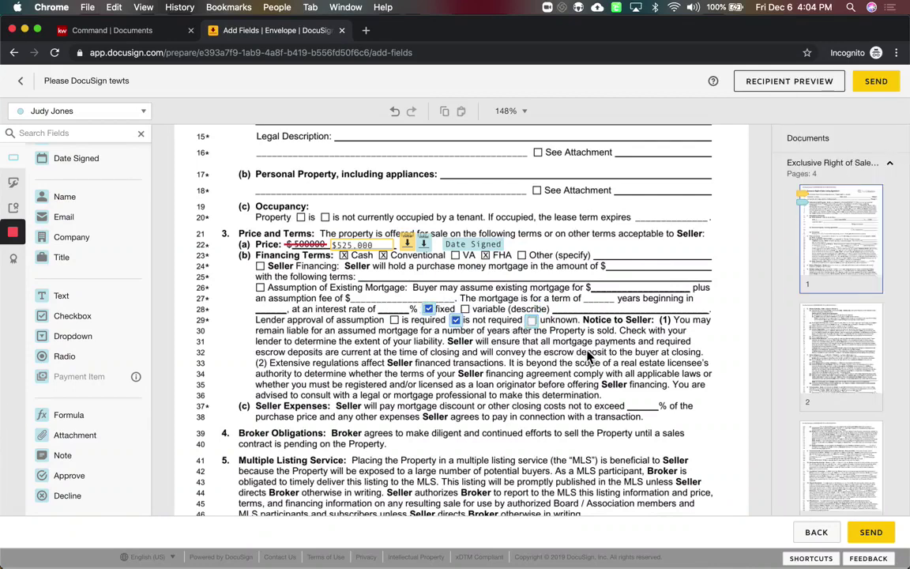
left_click_drag(587, 351, 406, 294)
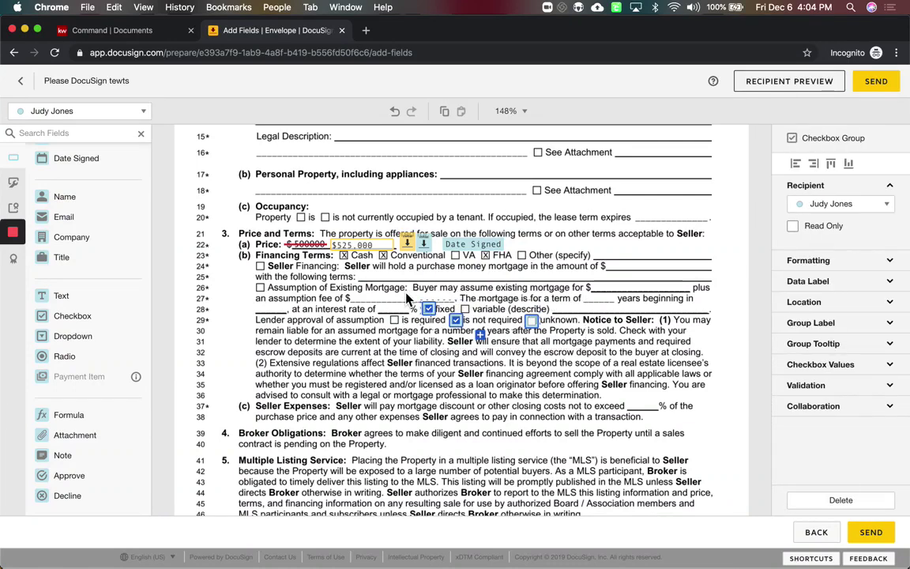
key("Delete")
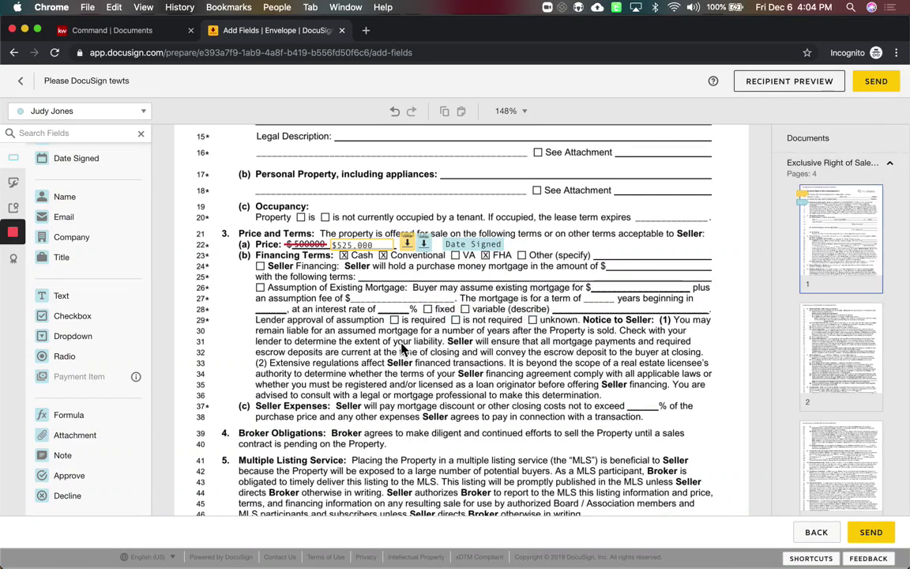
scroll(407, 299, "up", 3)
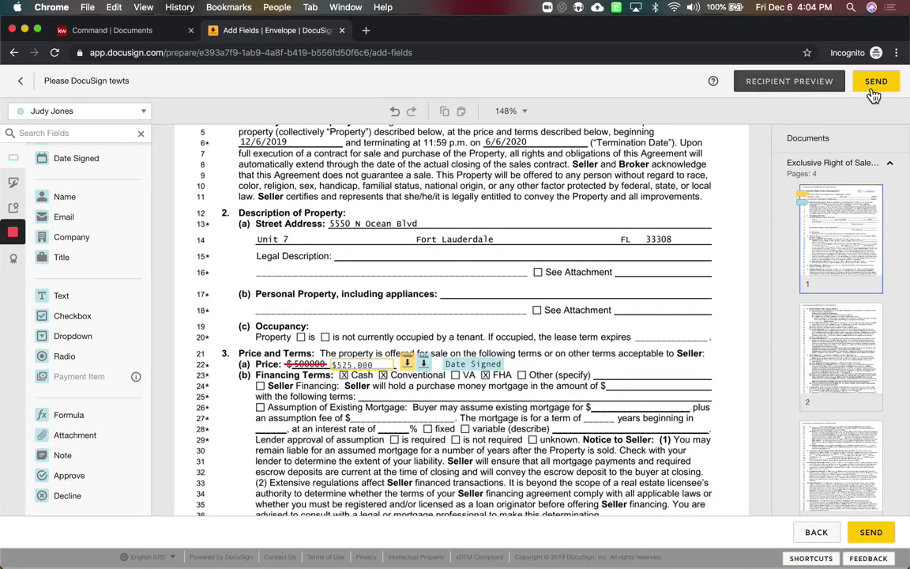
Send the envelope, then open the 'Please DocuSign tewts' email in Gmail and review its document
left_click(885, 86)
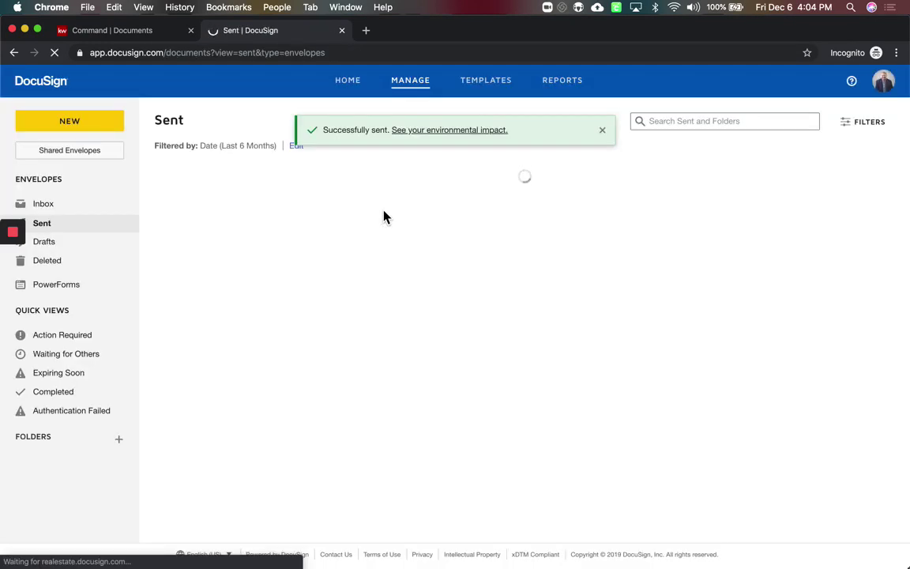
key("ctrl+Up")
left_click(226, 159)
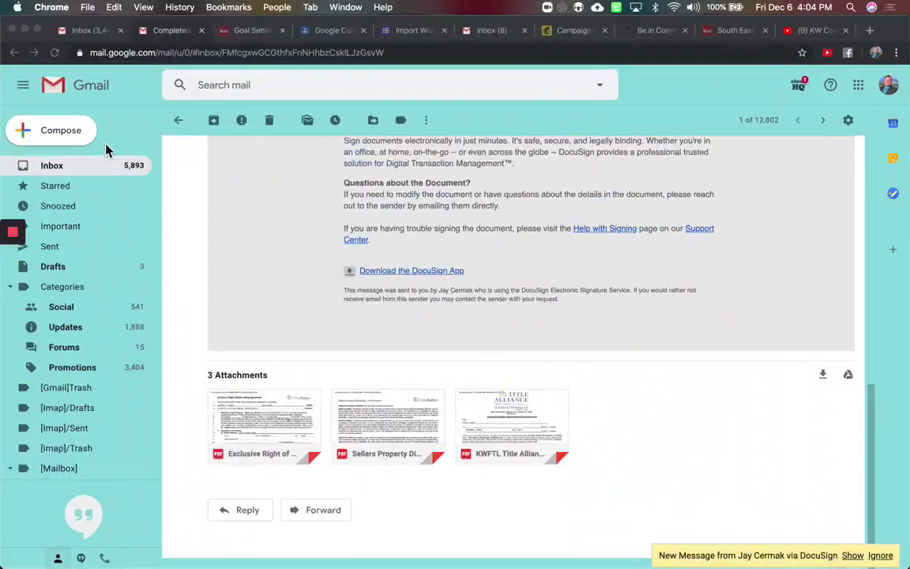
left_click(70, 168)
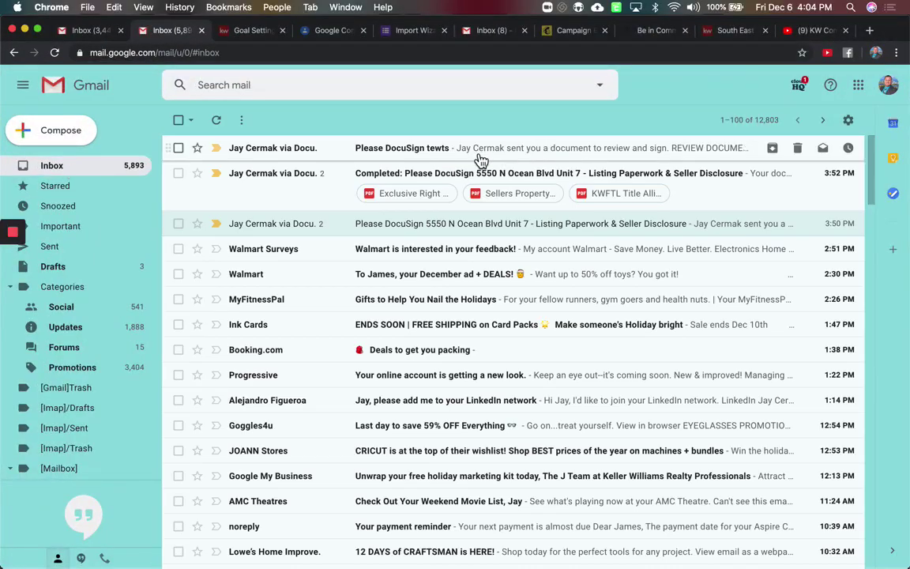
left_click(481, 158)
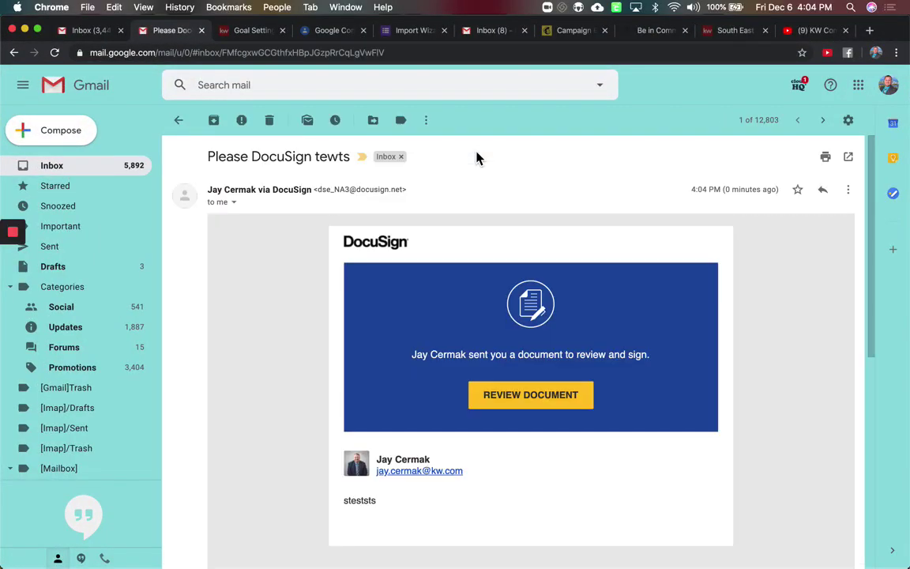
left_click(533, 402)
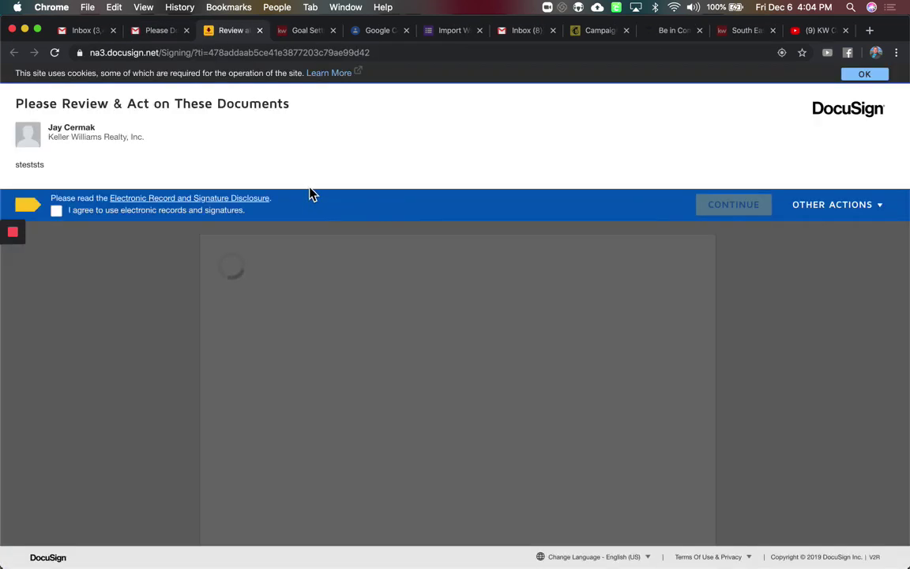
Consent to electronic signing, initial the price change, finish, and close the signing tab
left_click(60, 215)
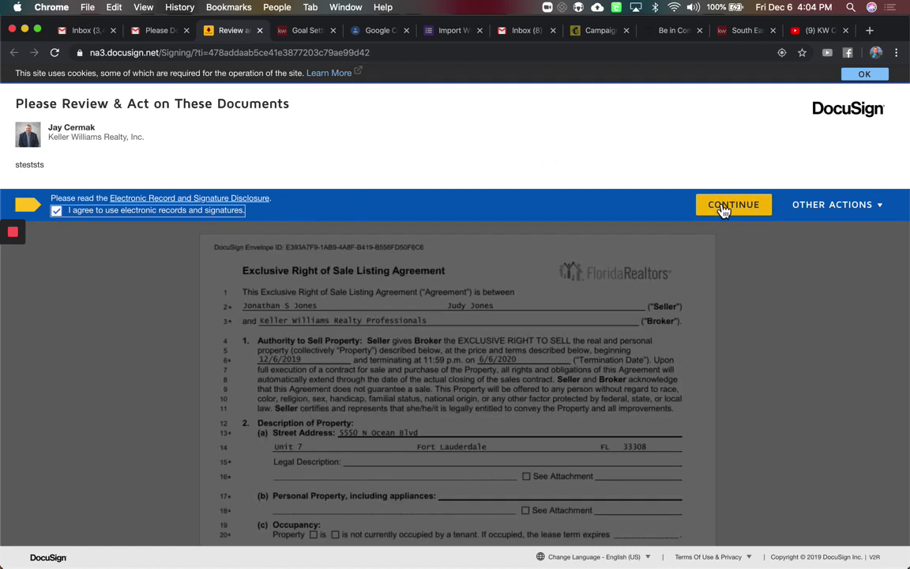
left_click(722, 210)
left_click(173, 174)
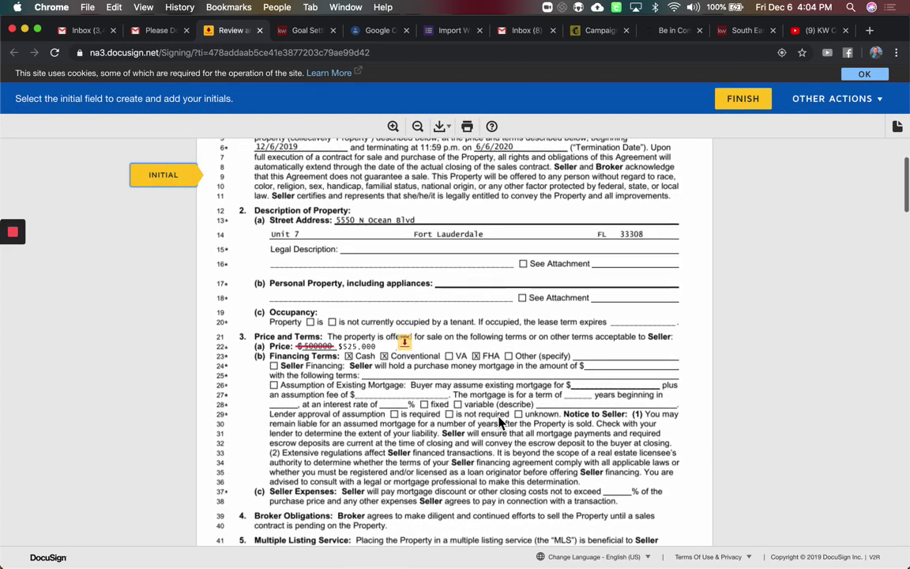
left_click(409, 340)
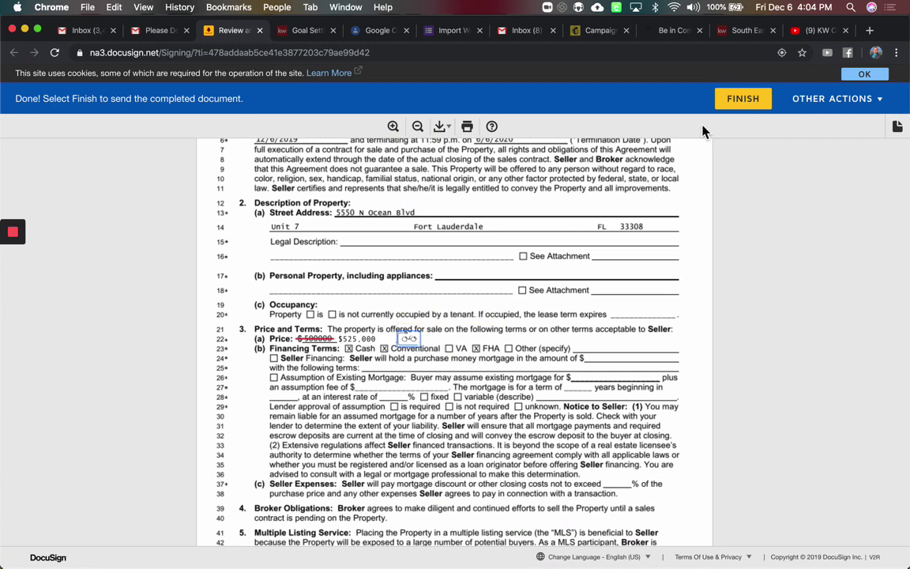
left_click(749, 102)
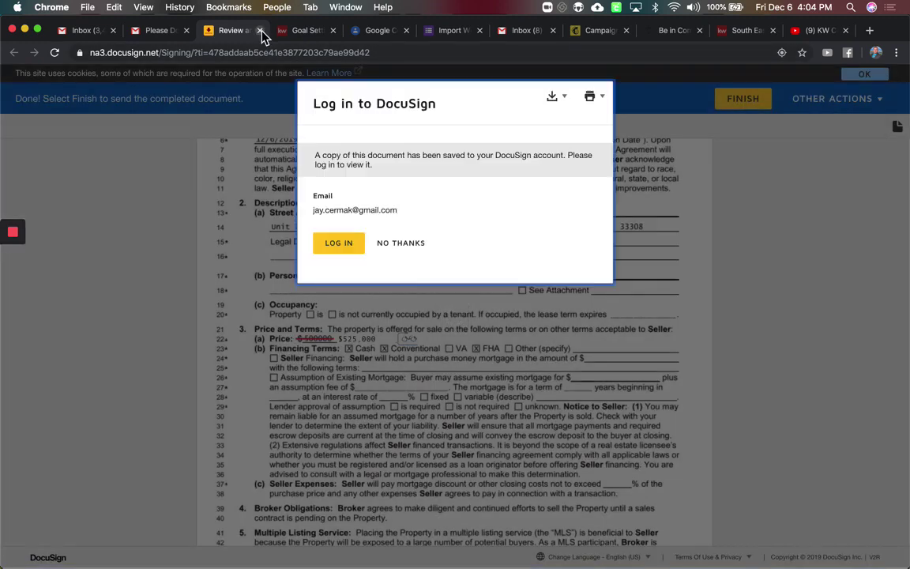
left_click(261, 30)
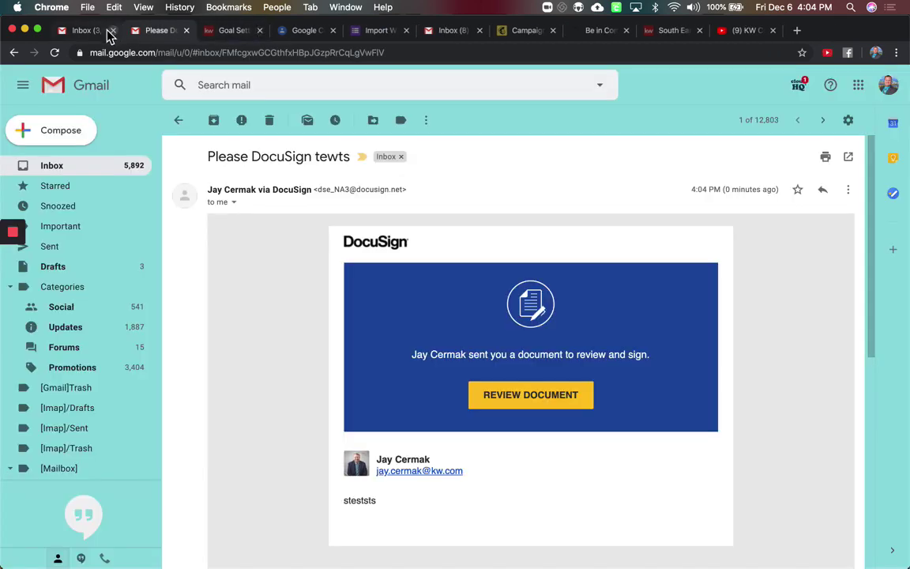
Open the latest 'Please DocuSign tewts' message in the thread and review its document
left_click(69, 173)
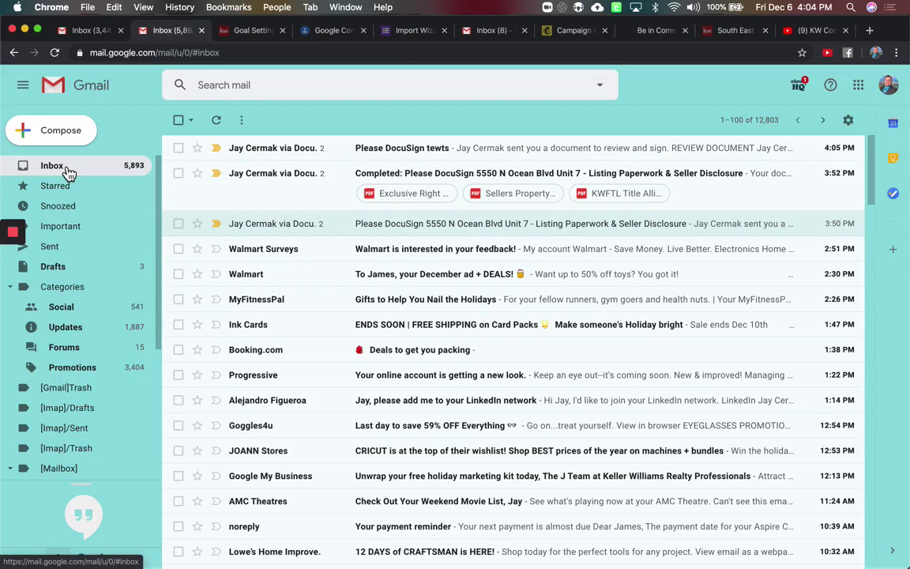
left_click(459, 153)
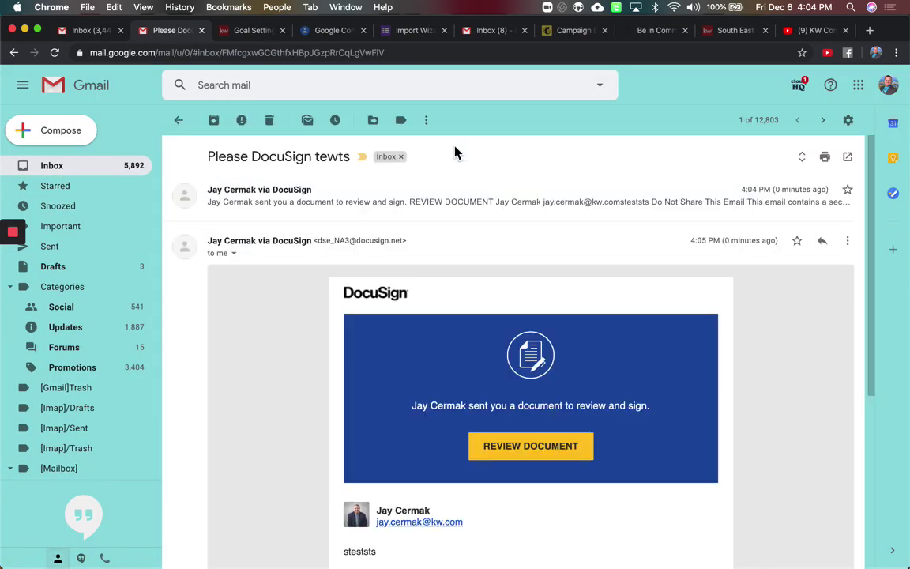
scroll(482, 371, "down", 3)
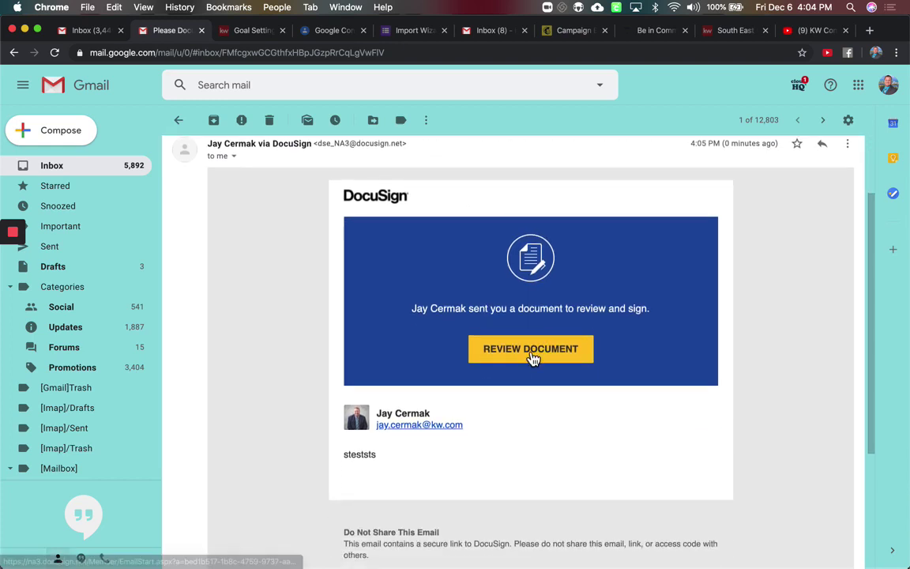
left_click(535, 354)
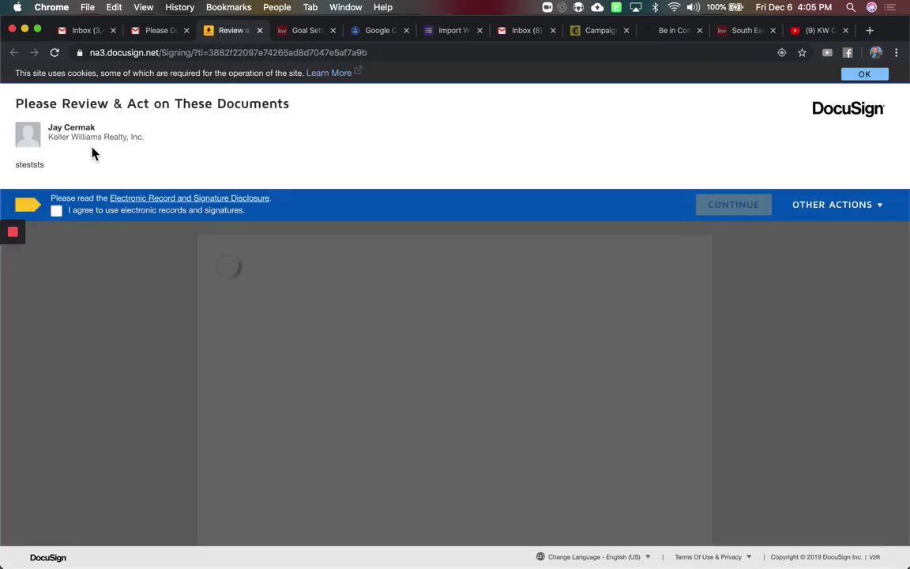
As the second seller, consent, initial the $525,000 price change, finish, and close the tab
left_click(57, 211)
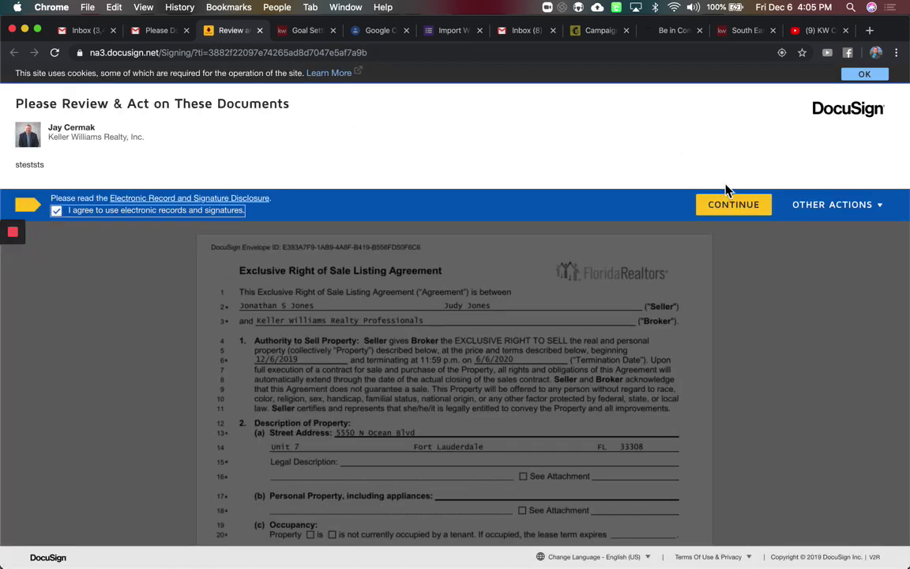
left_click(732, 207)
left_click(161, 187)
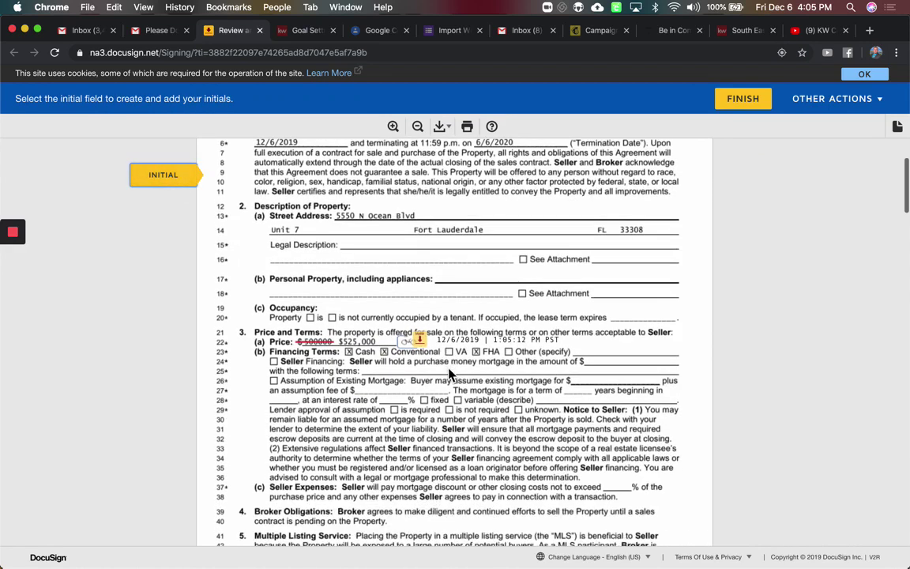
left_click(414, 338)
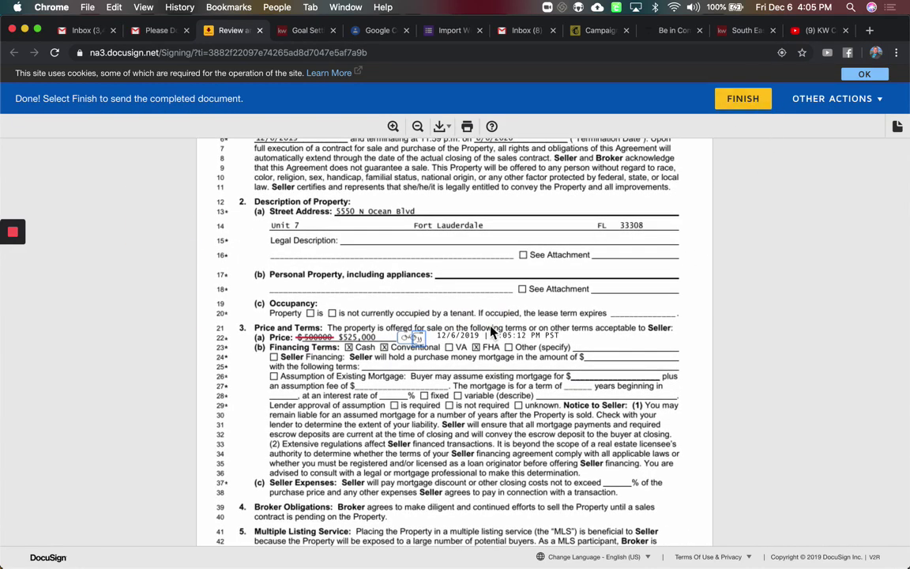
triple_click(555, 338)
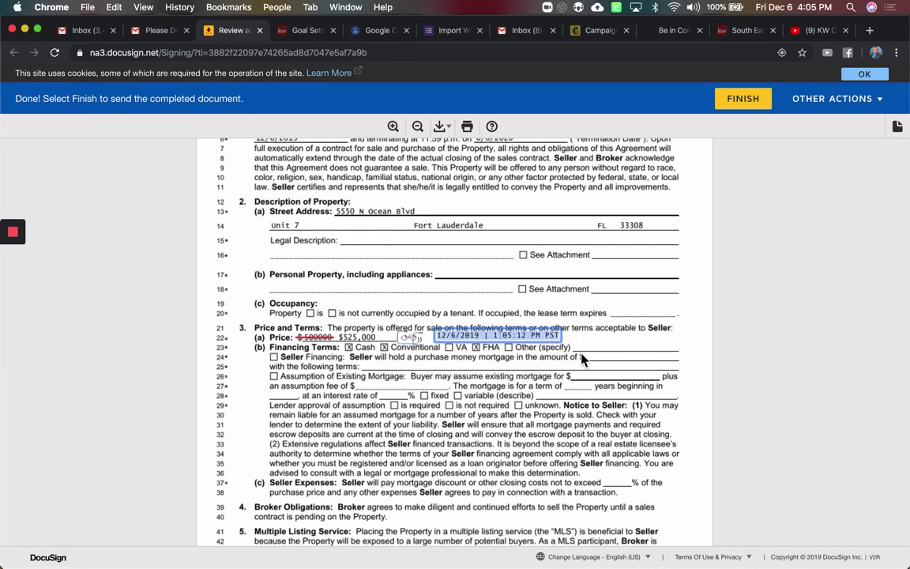
left_click(707, 190)
left_click(750, 102)
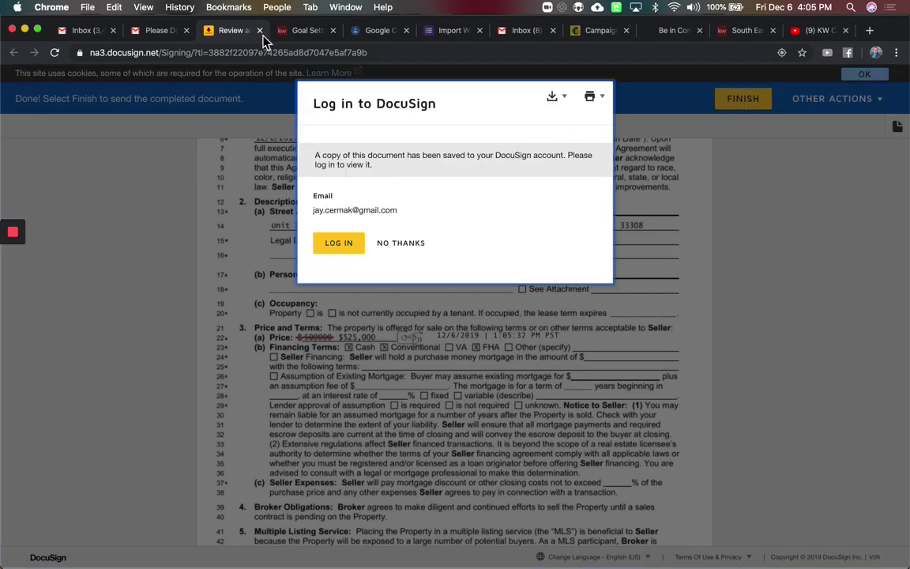
left_click(260, 30)
key("ctrl+Up")
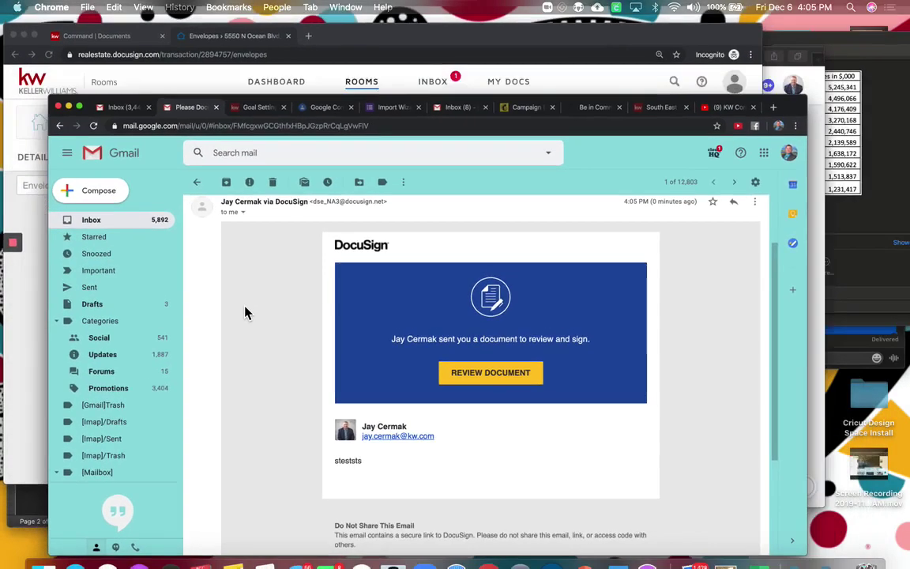
Bring the Rooms window forward, reload Envelopes, and open the room's Documents
left_click(186, 174)
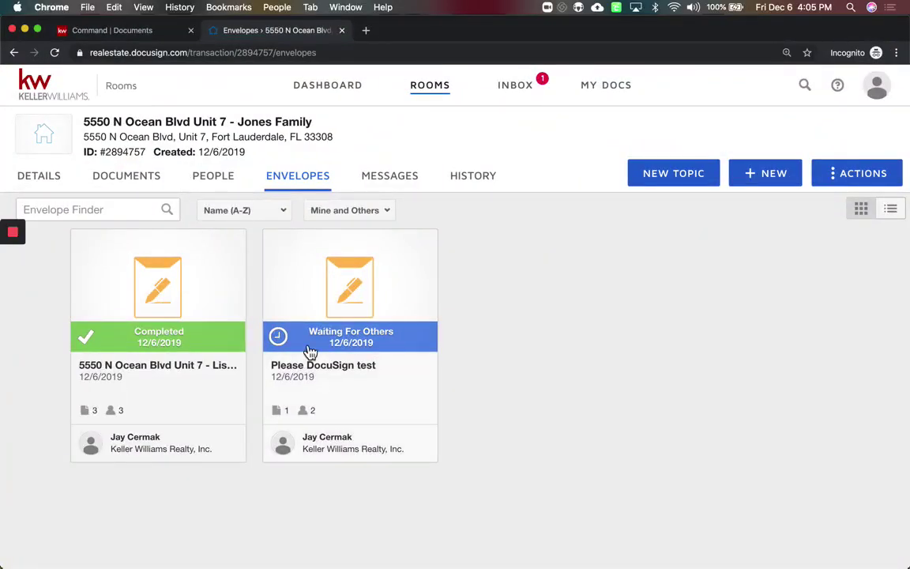
left_click(55, 54)
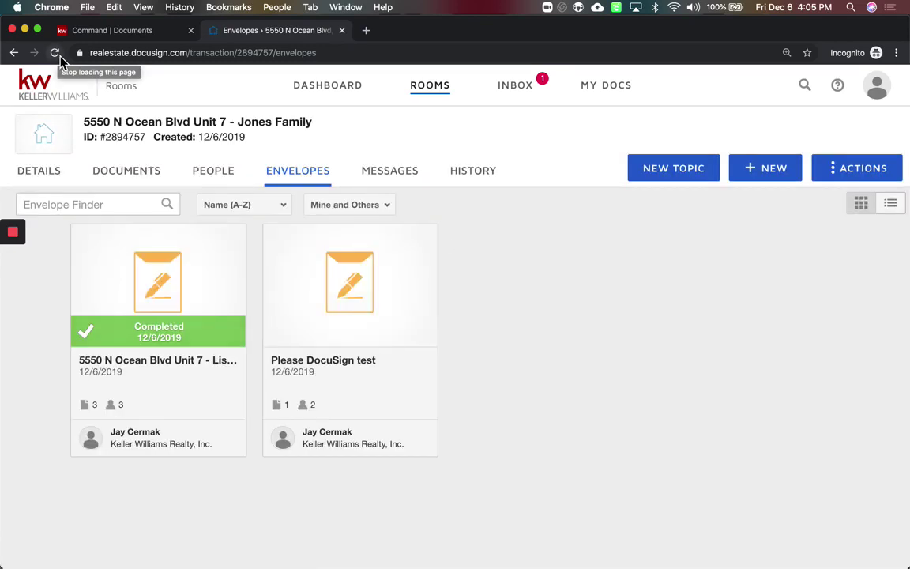
left_click(59, 58)
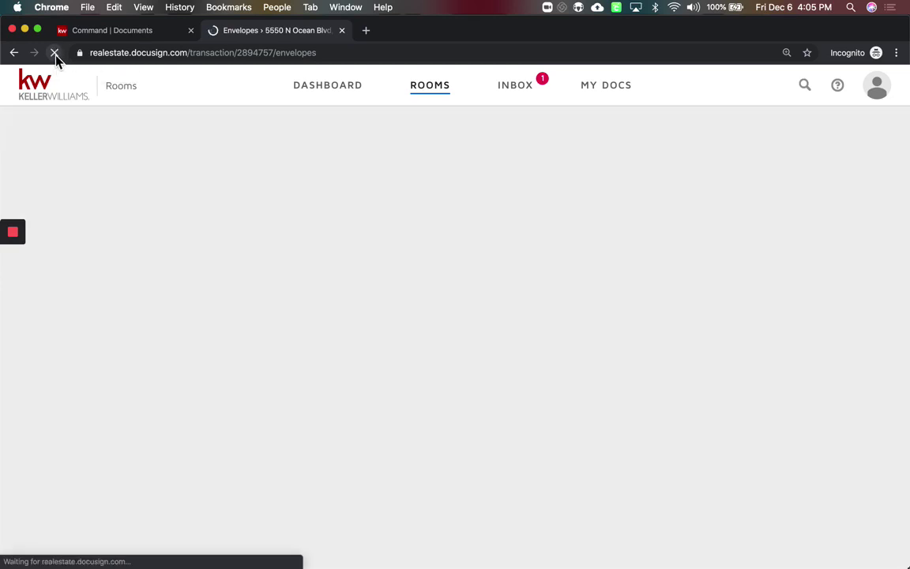
scroll(349, 292, "down", 2)
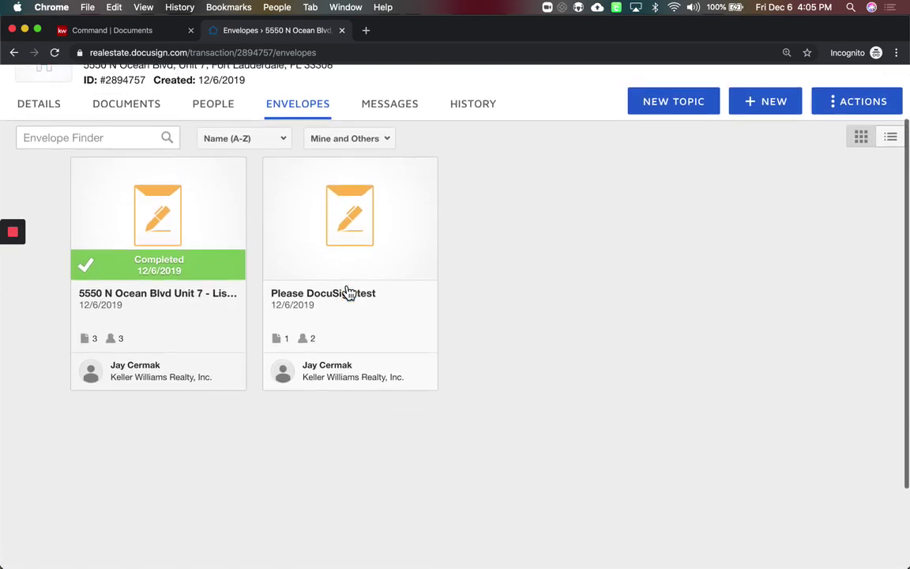
left_click(134, 114)
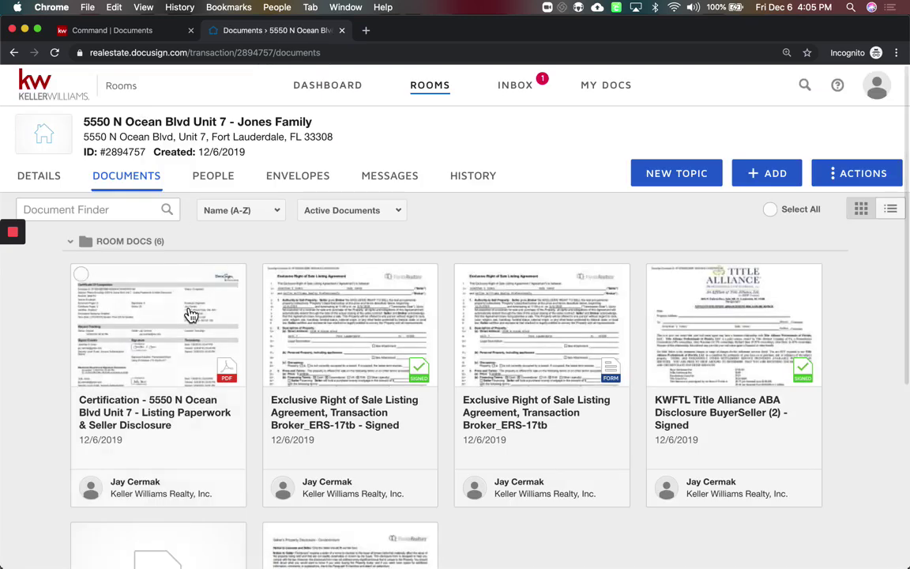
scroll(188, 314, "down", 5)
scroll(188, 313, "down", 2)
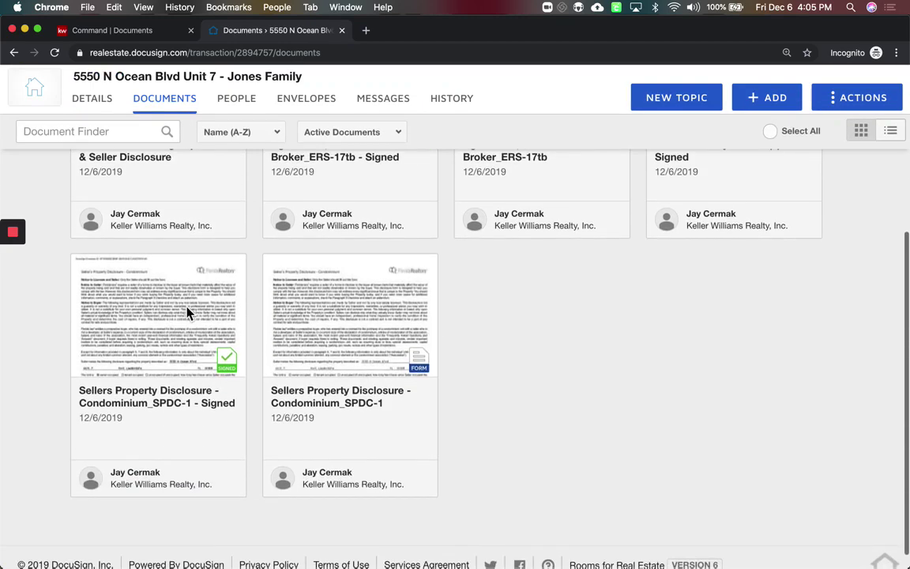
scroll(187, 310, "up", 4)
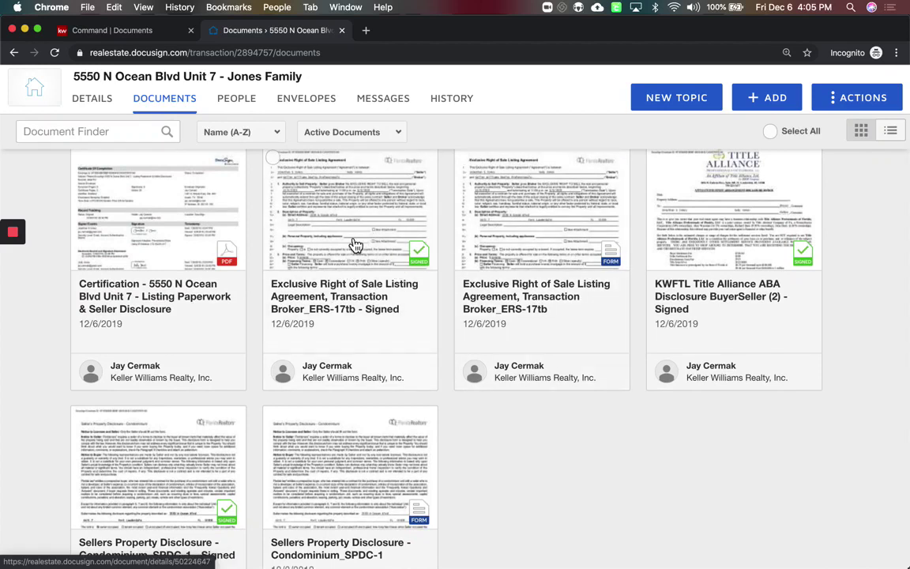
Reload the documents list and preview the newly signed listing agreement
left_click(53, 56)
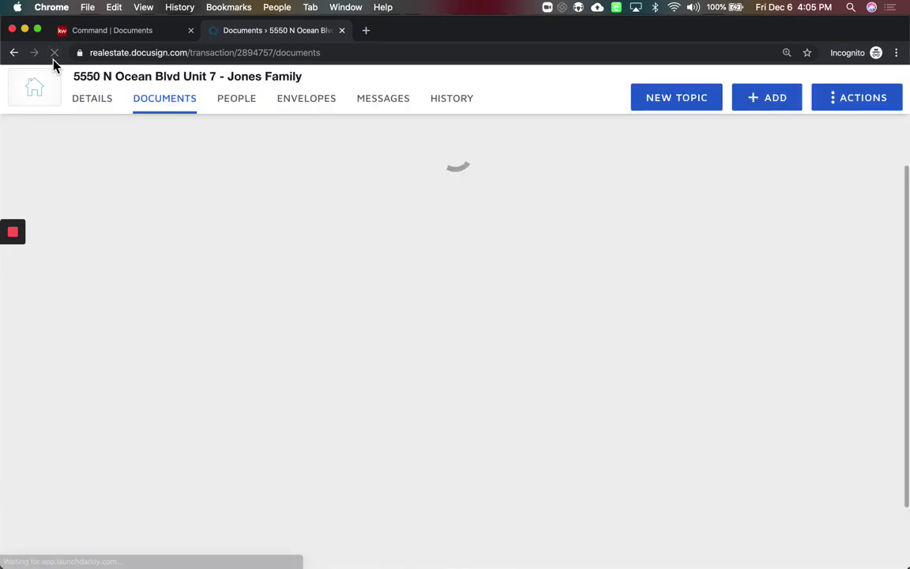
scroll(332, 182, "down", 5)
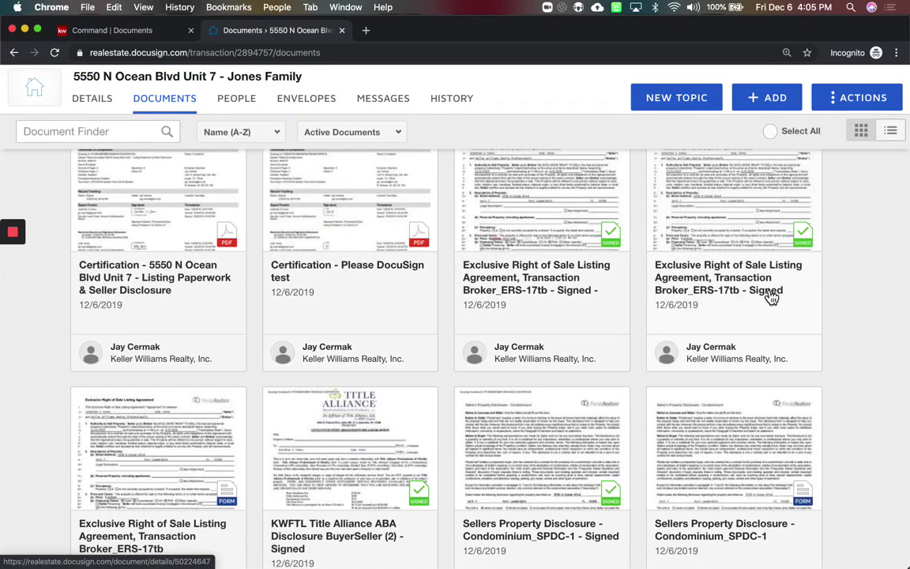
left_click(494, 311)
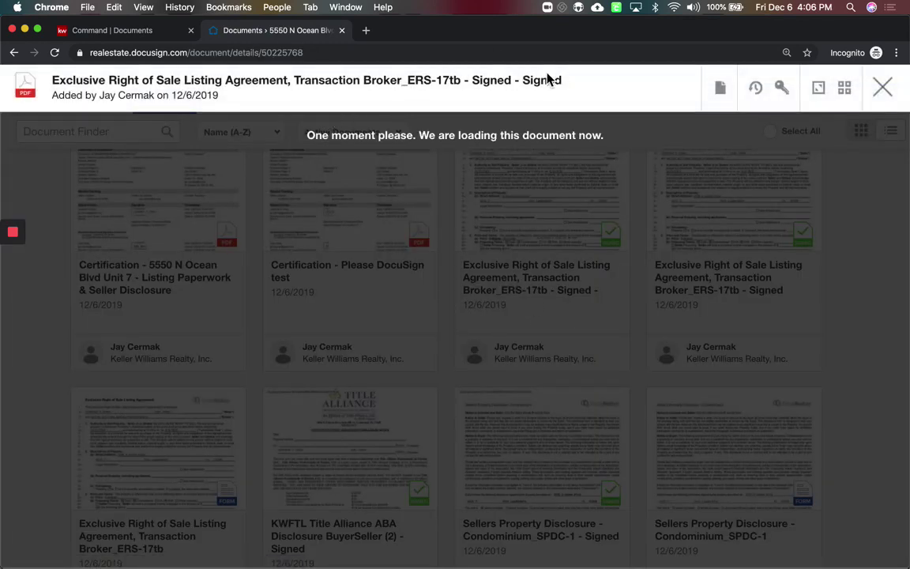
left_click_drag(581, 87, 490, 83)
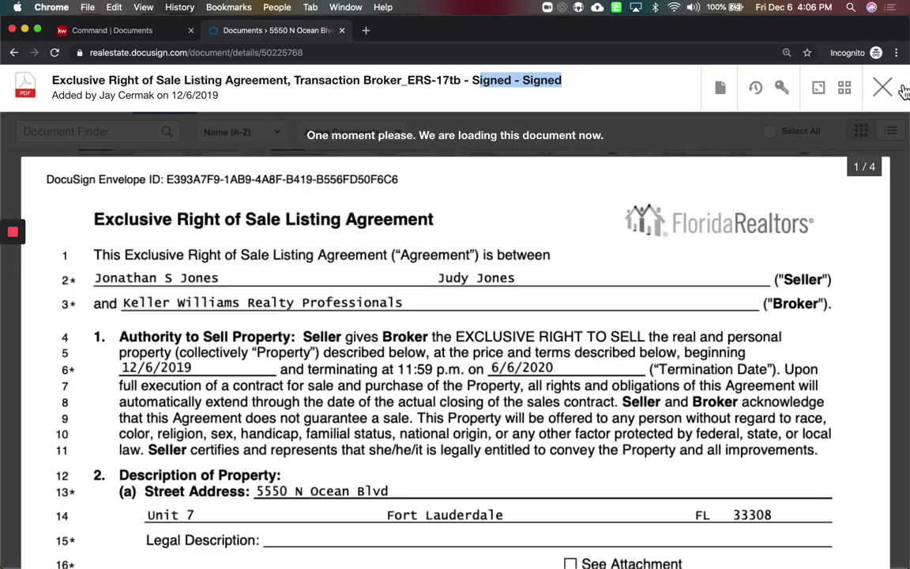
left_click(883, 87)
scroll(699, 196, "up", 3)
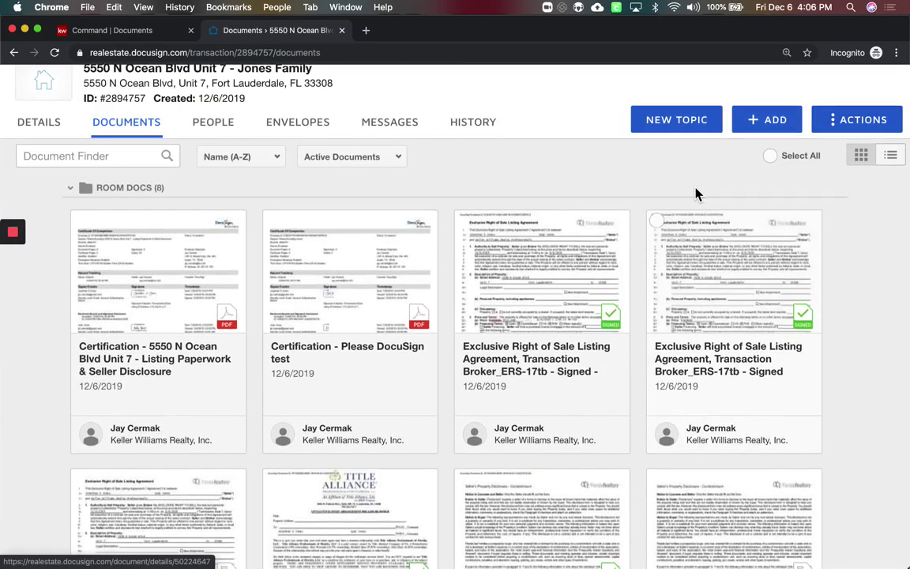
Archive the older signed listing agreement copy and return to the Command | Documents tab
left_click(659, 222)
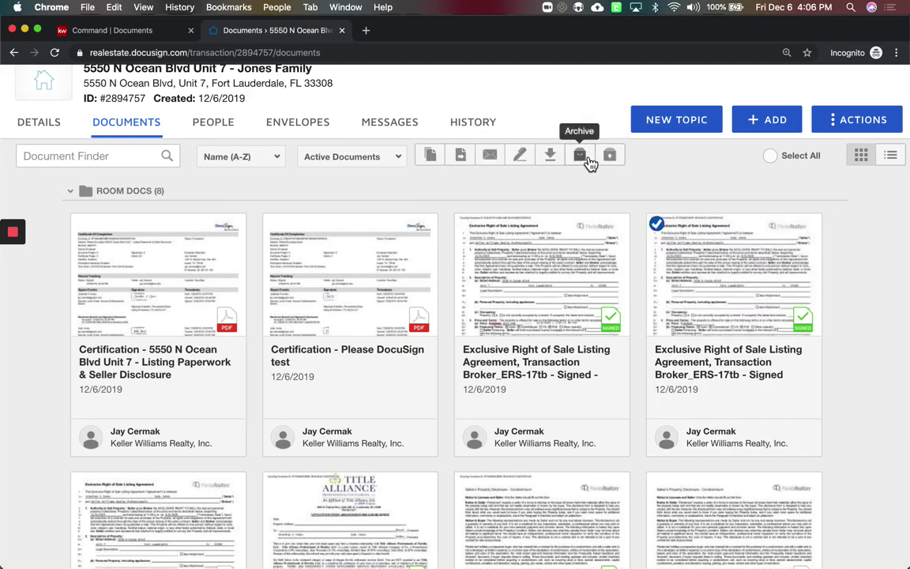
left_click(588, 162)
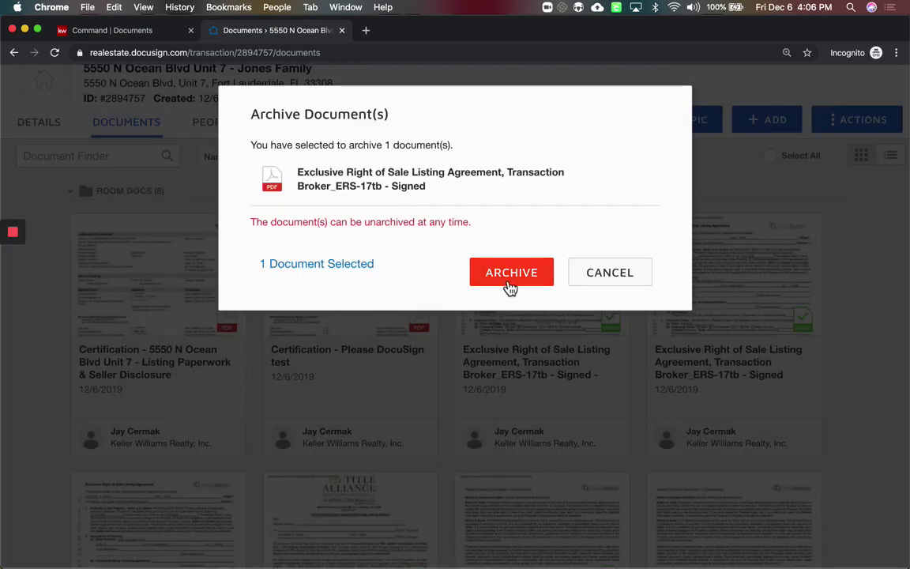
left_click(510, 274)
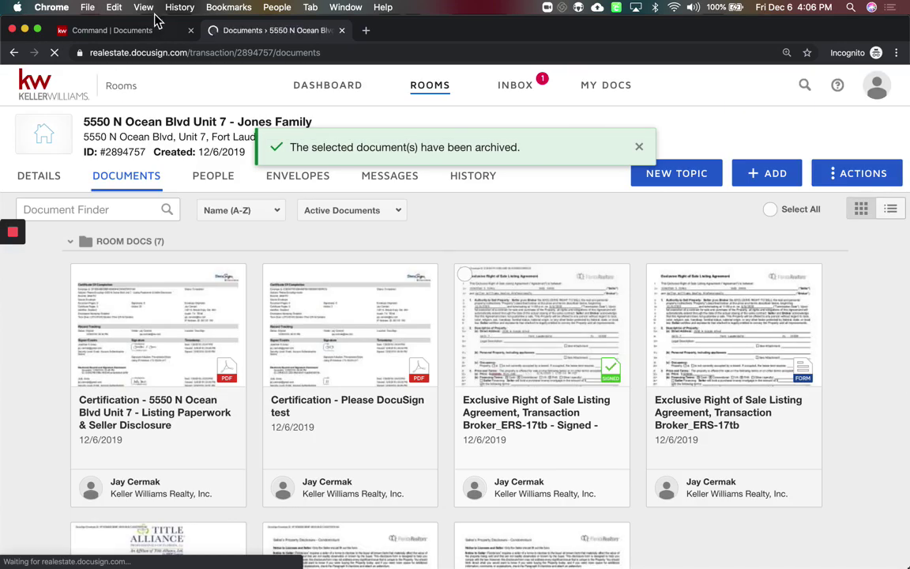
left_click(150, 33)
scroll(286, 336, "down", 5)
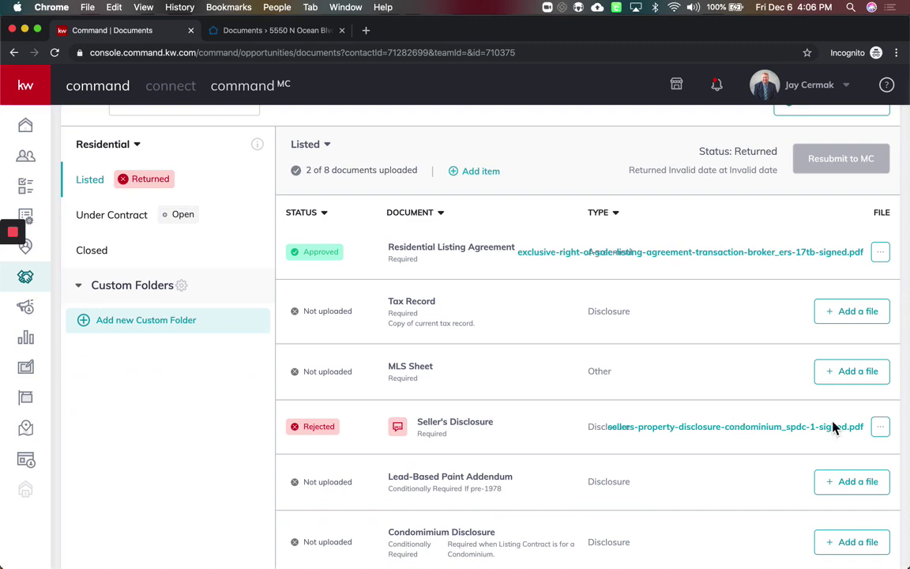
Start replacing the Seller's Disclosure file, choosing DocuSign as the source
left_click(881, 427)
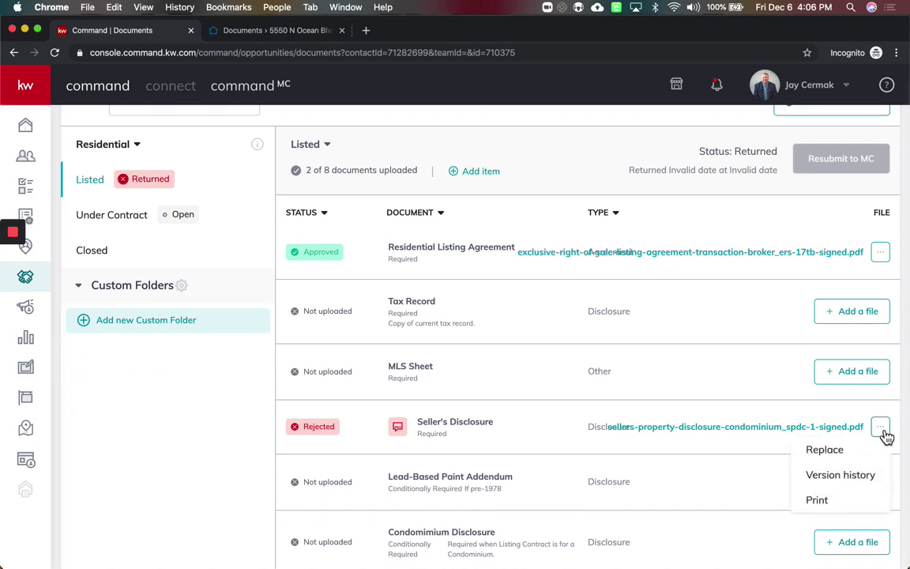
left_click(825, 450)
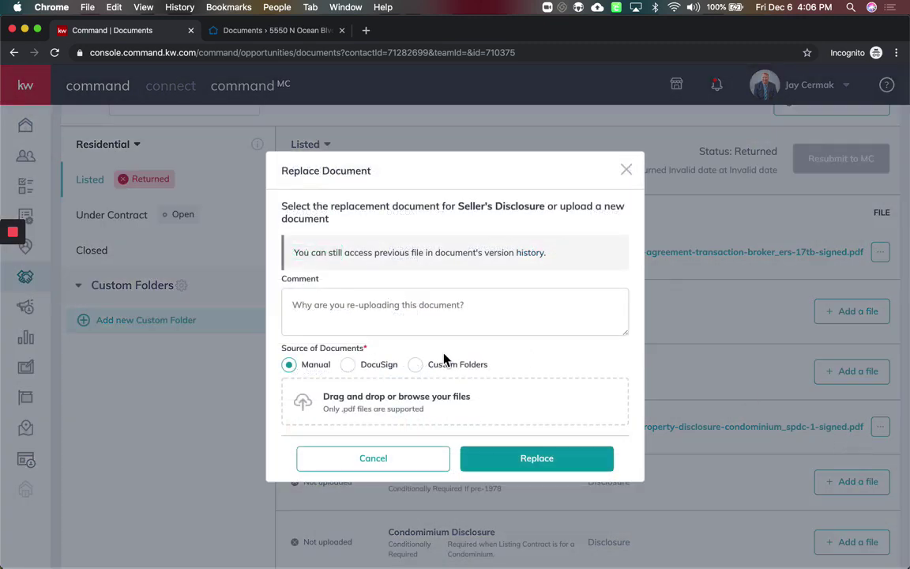
left_click(344, 370)
left_click(348, 315)
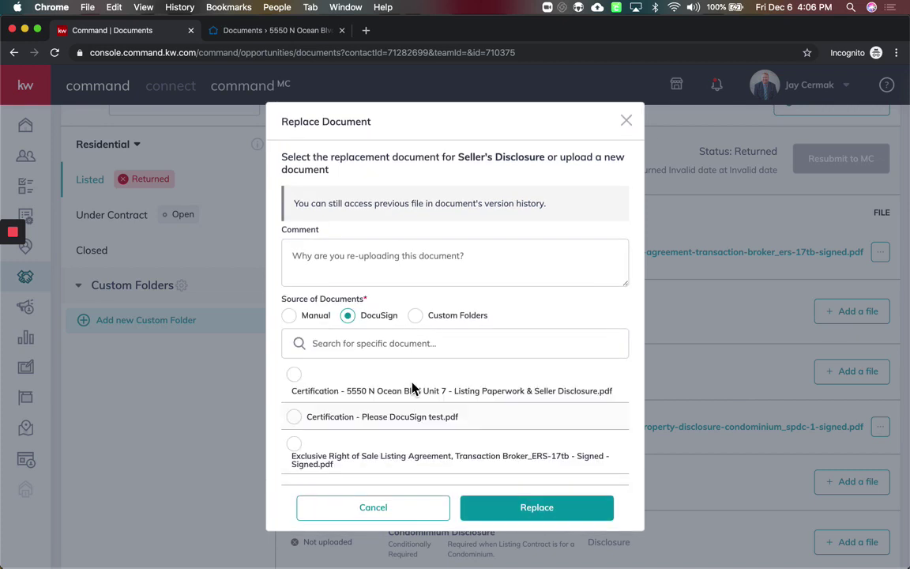
scroll(412, 386, "down", 5)
scroll(412, 386, "up", 5)
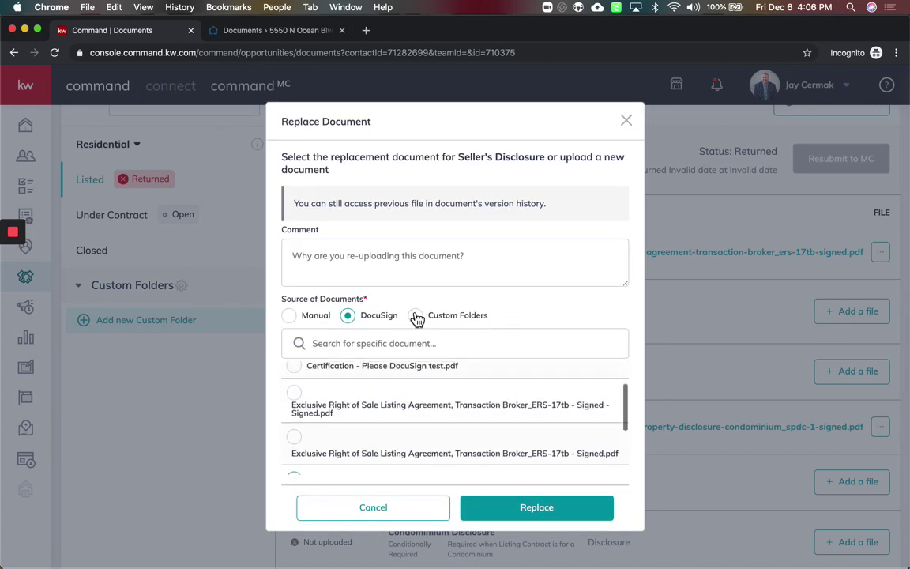
Comment 'Fixed the section 40', pick the Signed - Signed listing agreement, and replace
left_click(414, 267)
type("Fixed the section 40")
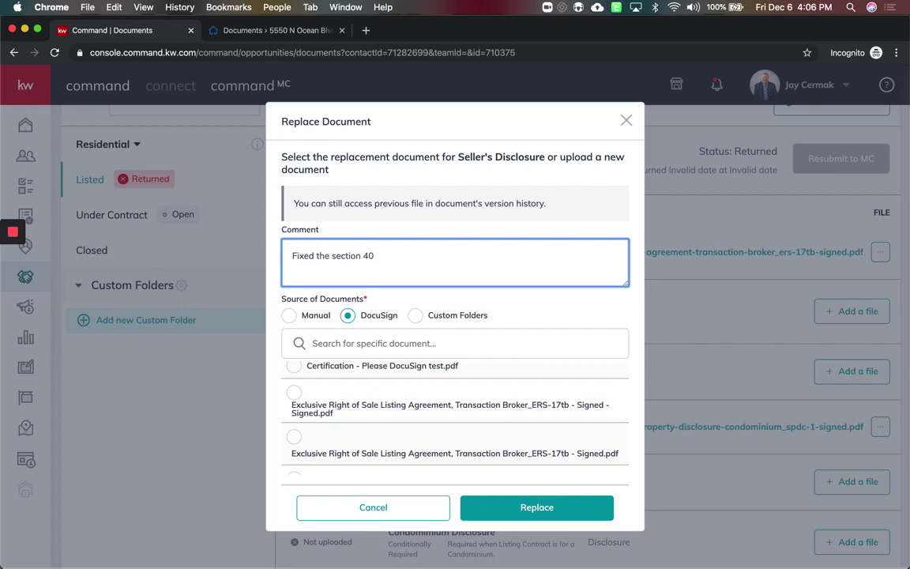
scroll(396, 331, "down", 1)
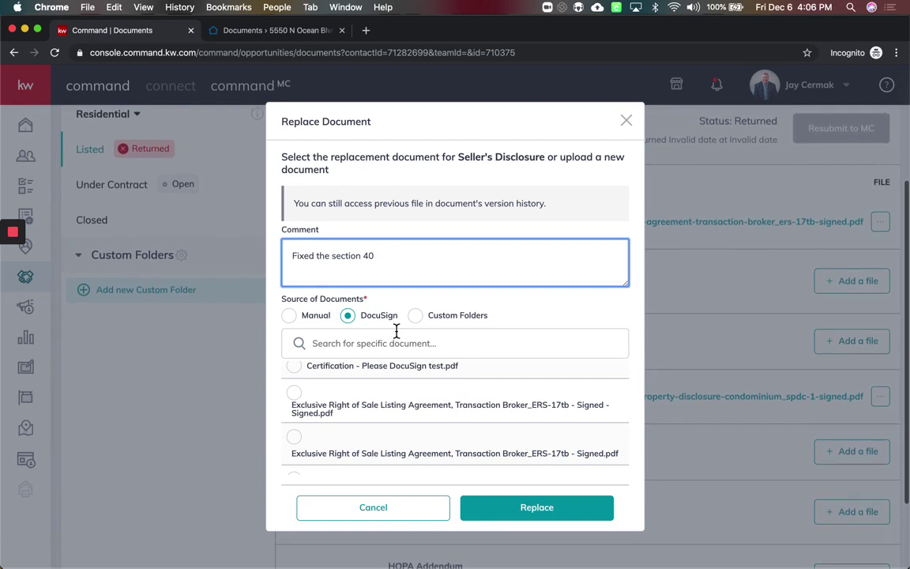
scroll(388, 422, "down", 2)
scroll(388, 427, "up", 2)
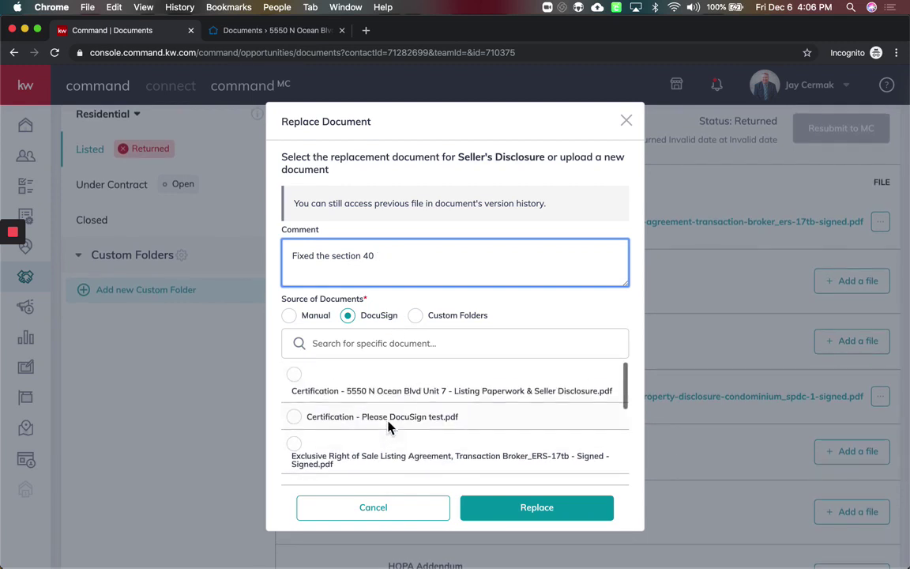
scroll(388, 427, "down", 1)
left_click(294, 399)
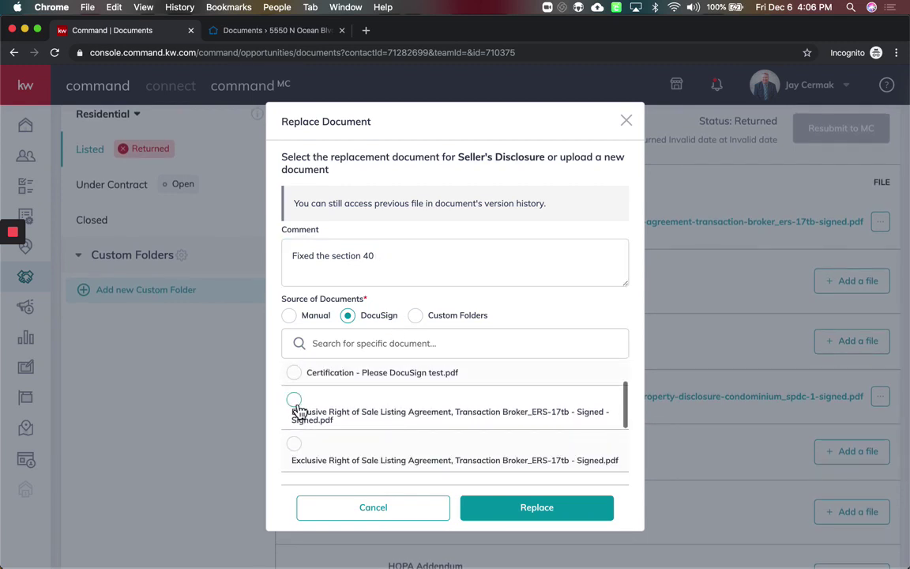
left_click(541, 512)
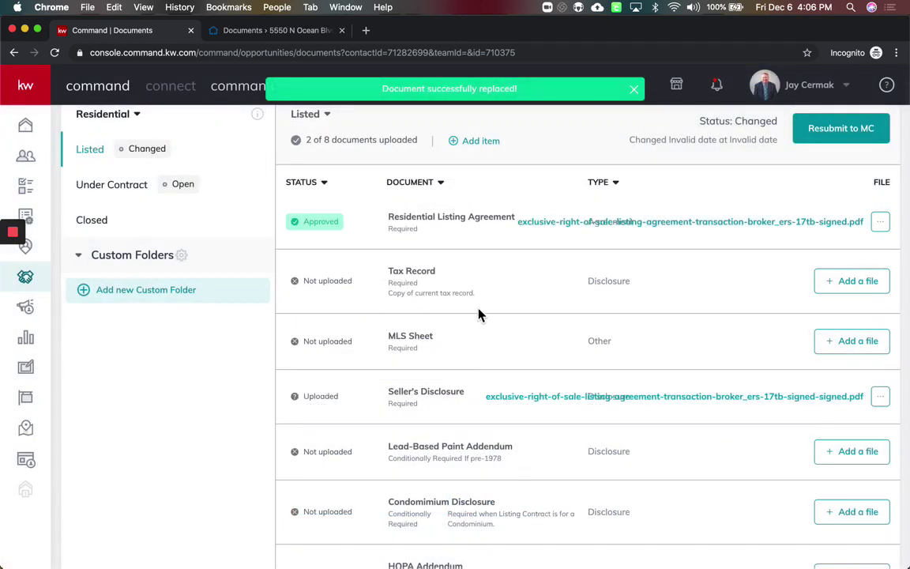
scroll(478, 314, "up", 3)
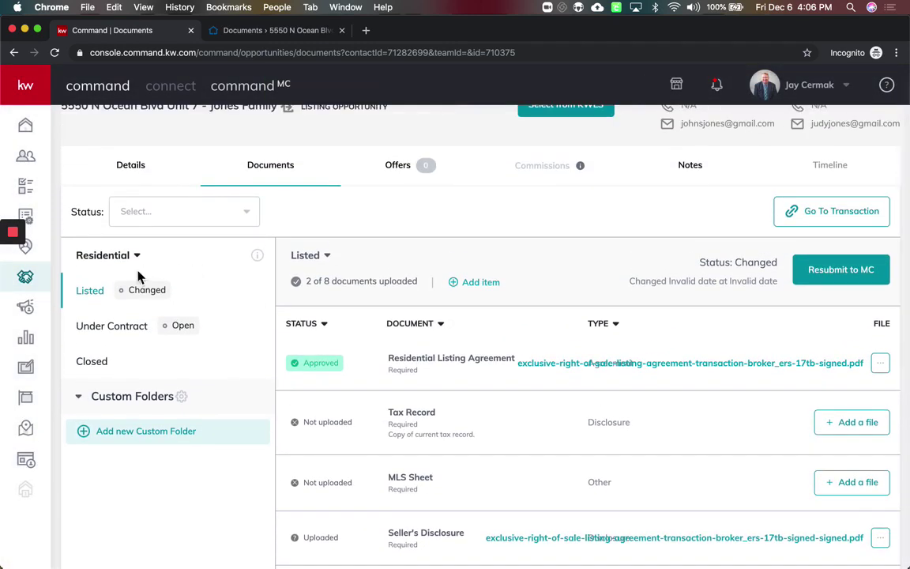
Resubmit the Listed checklist documents to MC for review, then go to the MC dashboard
left_click(854, 275)
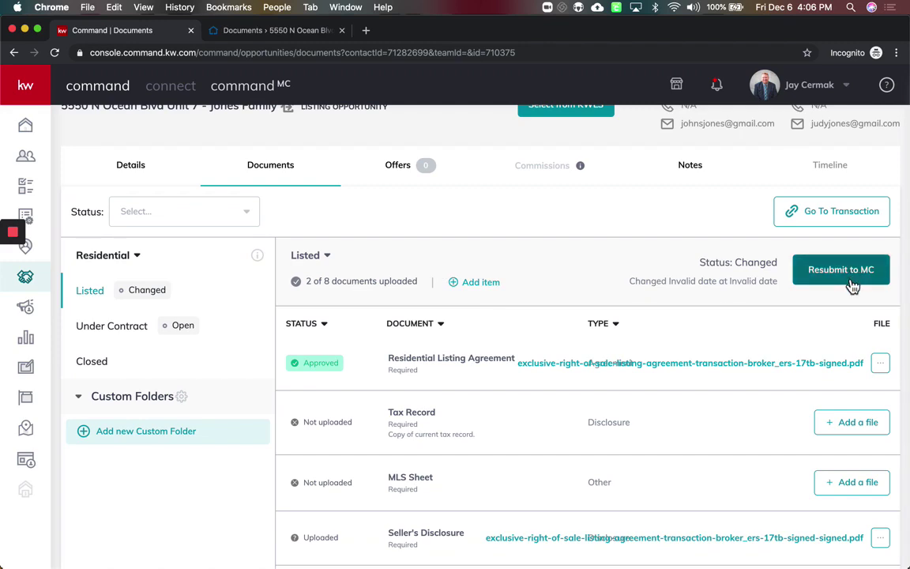
left_click(853, 283)
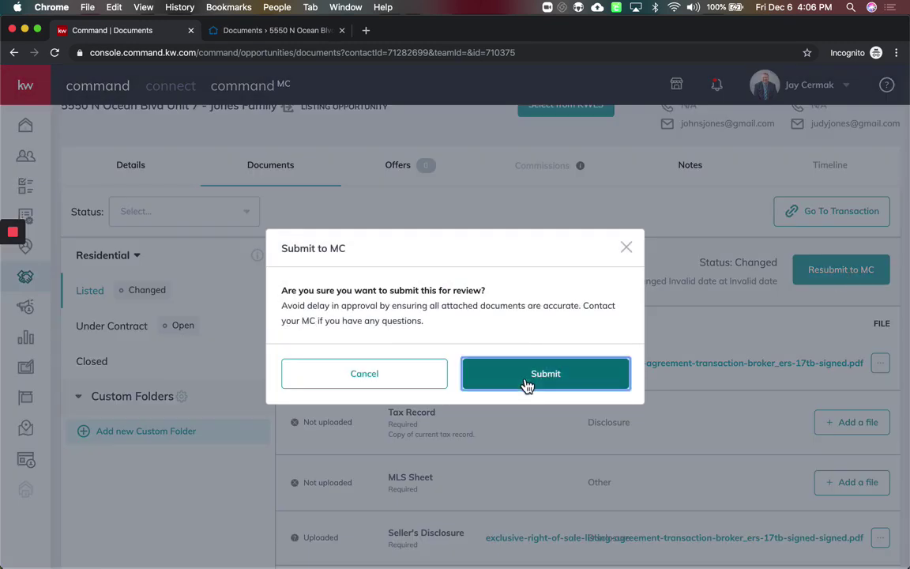
left_click(524, 383)
scroll(523, 379, "up", 1)
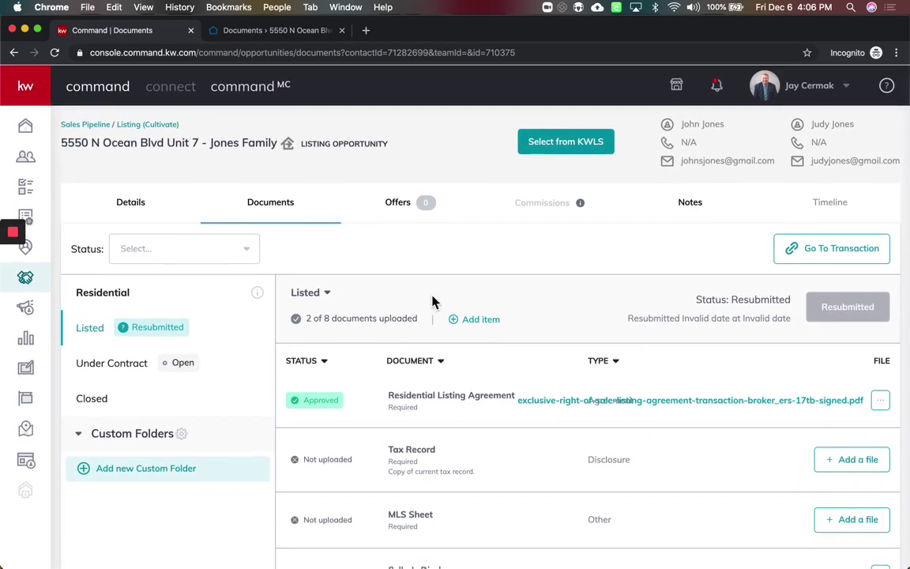
left_click(261, 93)
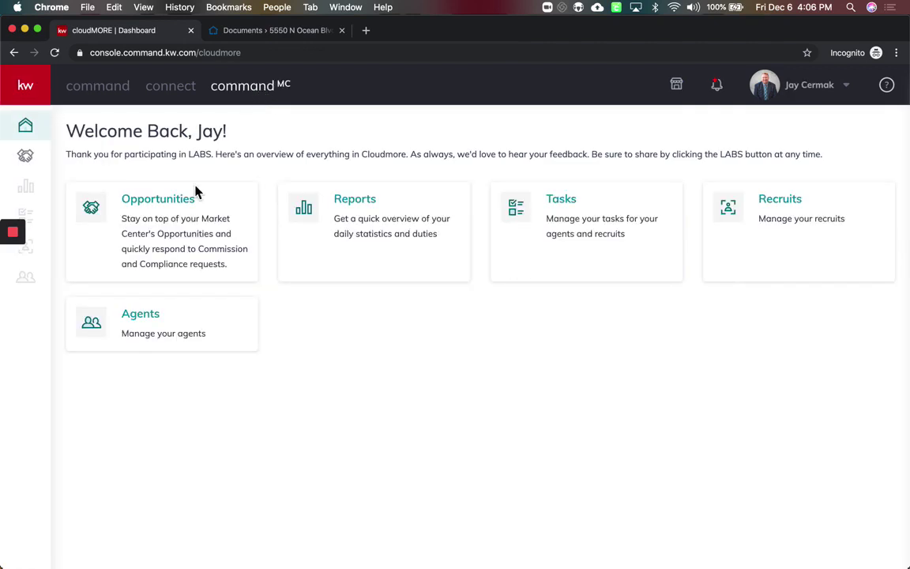
Open the Jones Family compliance request and start reviewing all its documents
left_click(196, 197)
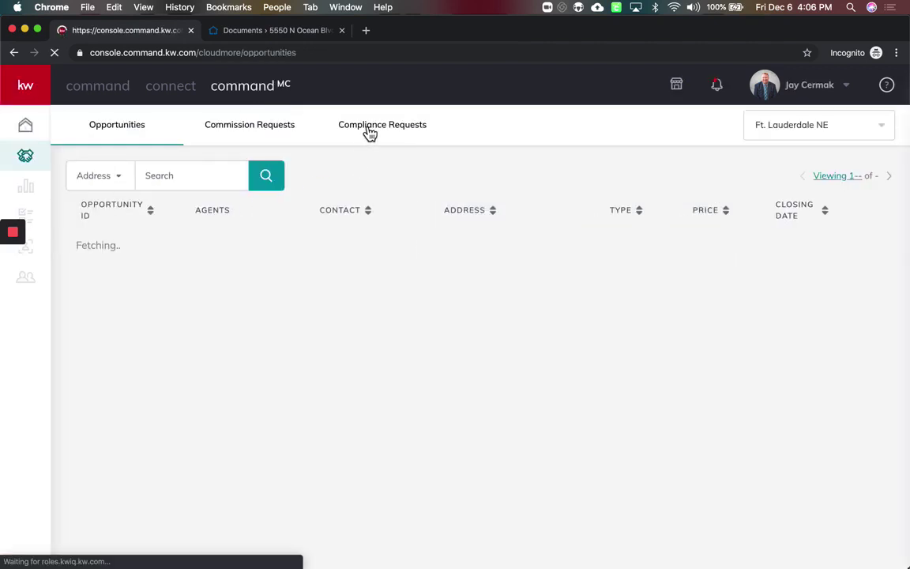
left_click(369, 133)
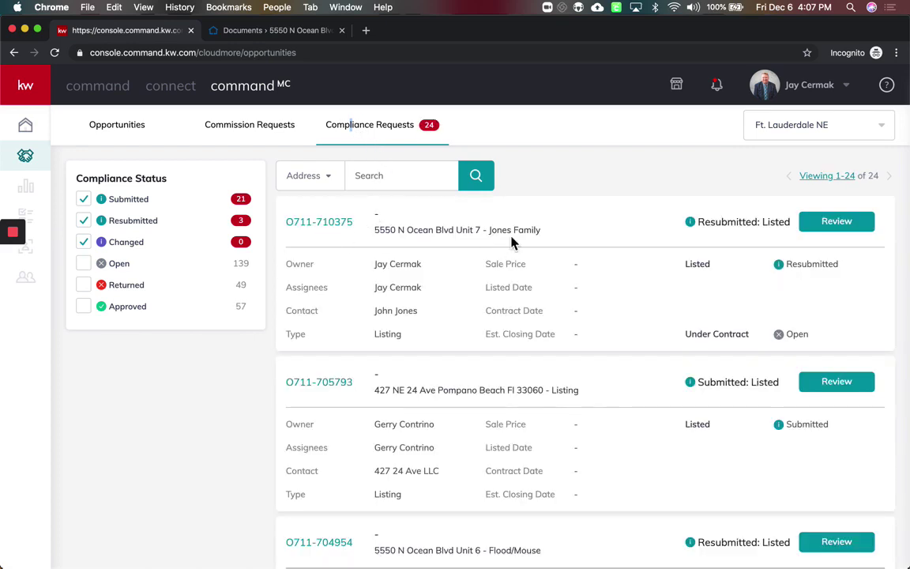
double_click(526, 230)
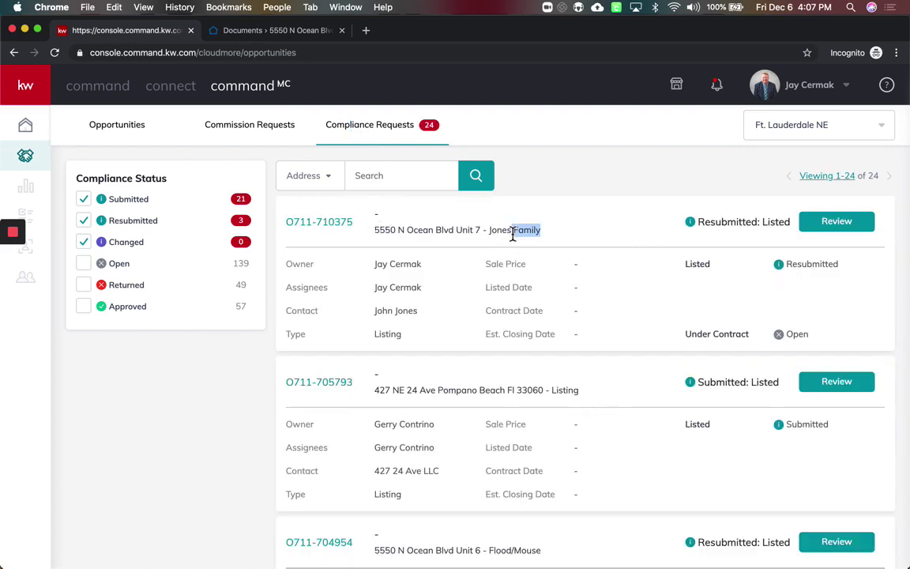
left_click(864, 229)
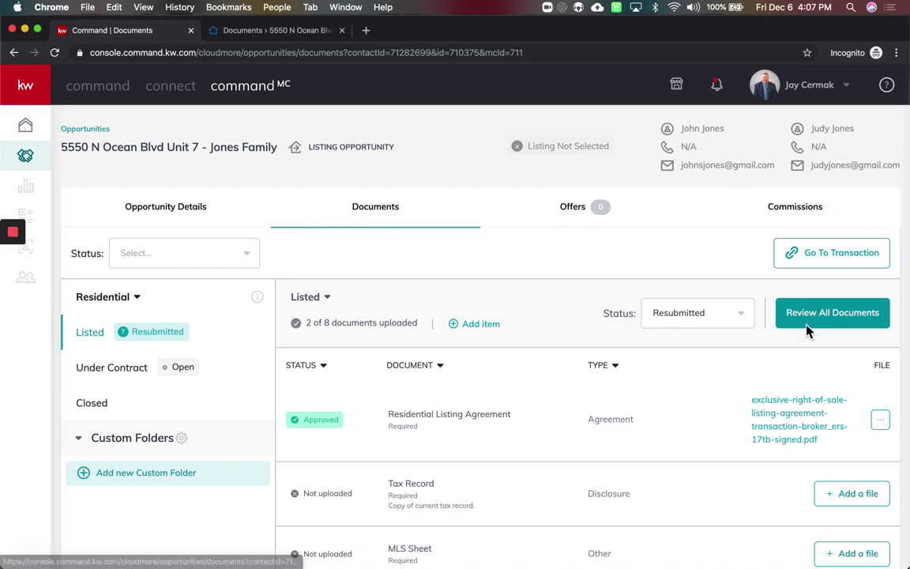
left_click(865, 325)
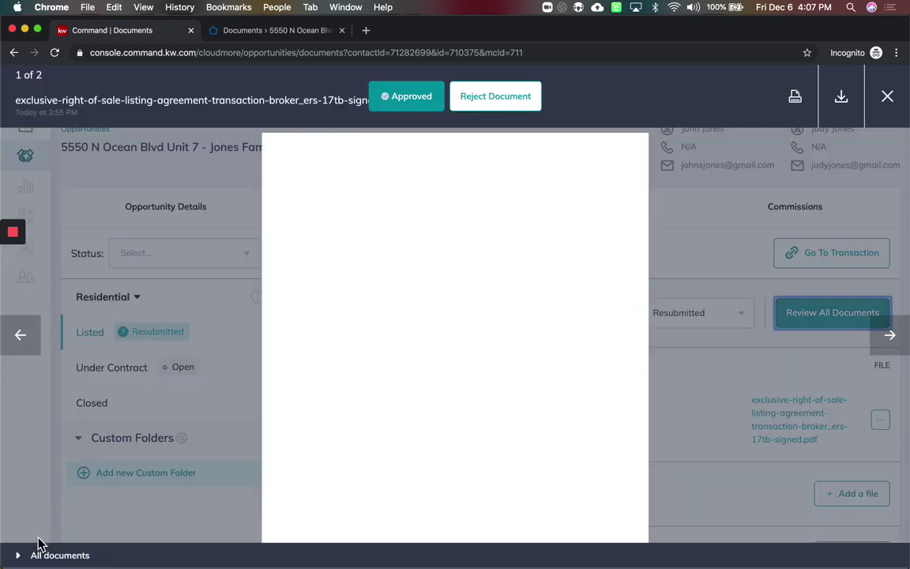
Approve the corrected listing agreement (document 2) and set the Listed checklist status to Approved
left_click(23, 555)
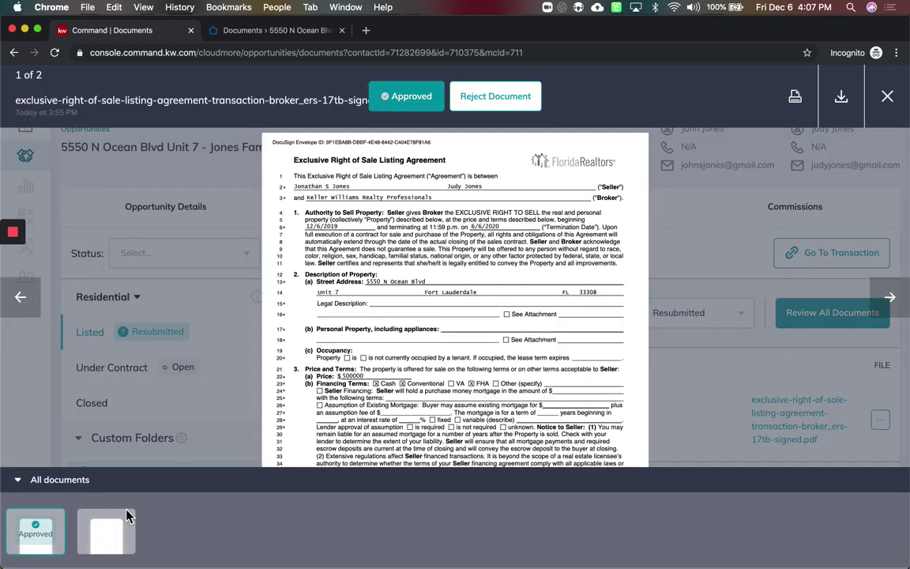
left_click(104, 541)
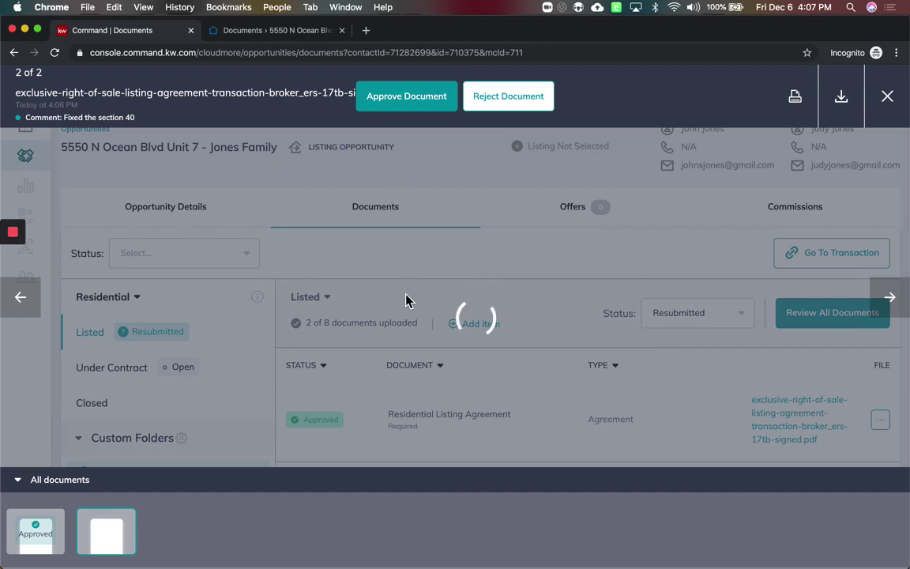
scroll(405, 292, "down", 5)
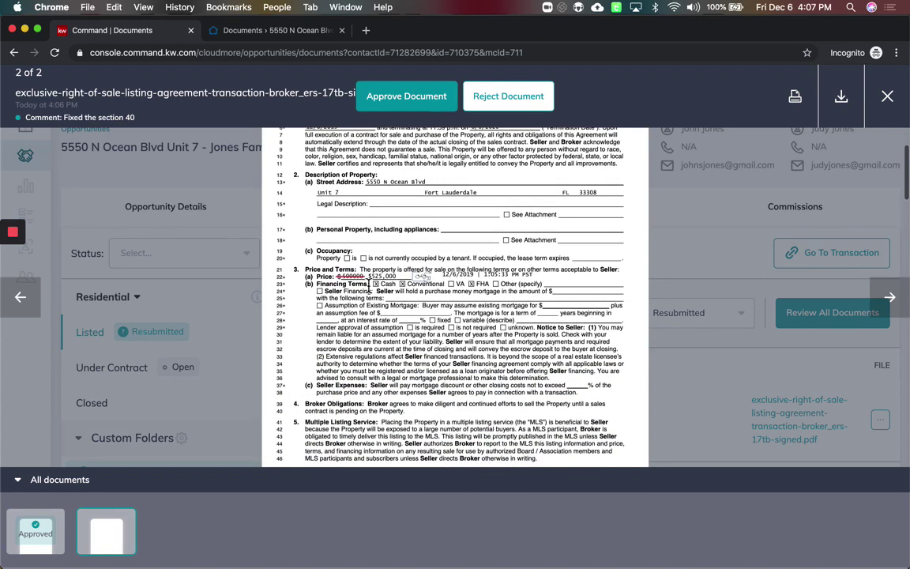
left_click(407, 96)
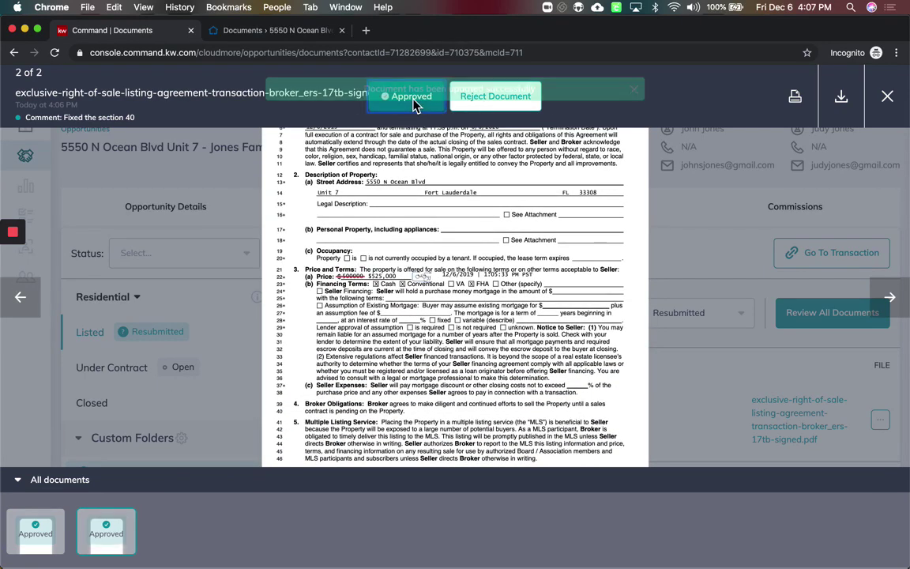
left_click(889, 97)
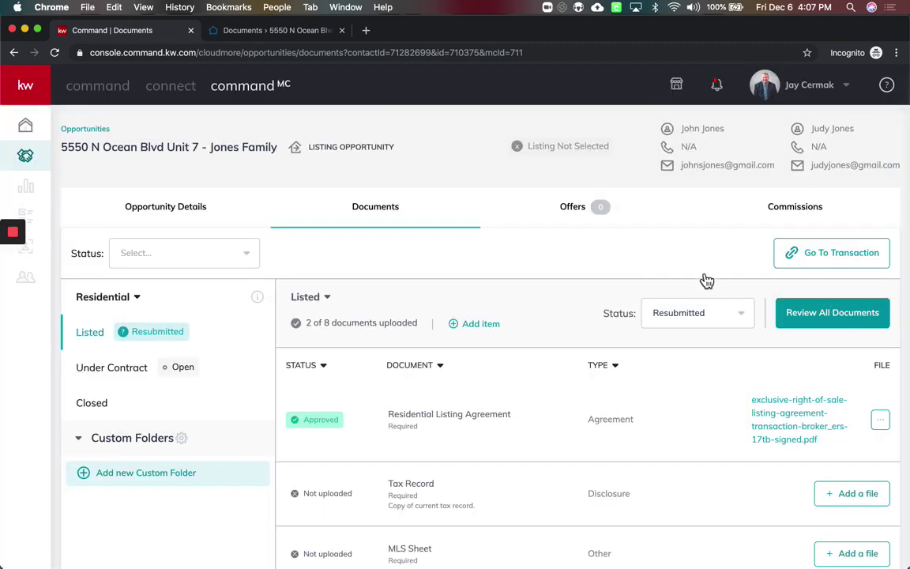
left_click(692, 324)
left_click(681, 407)
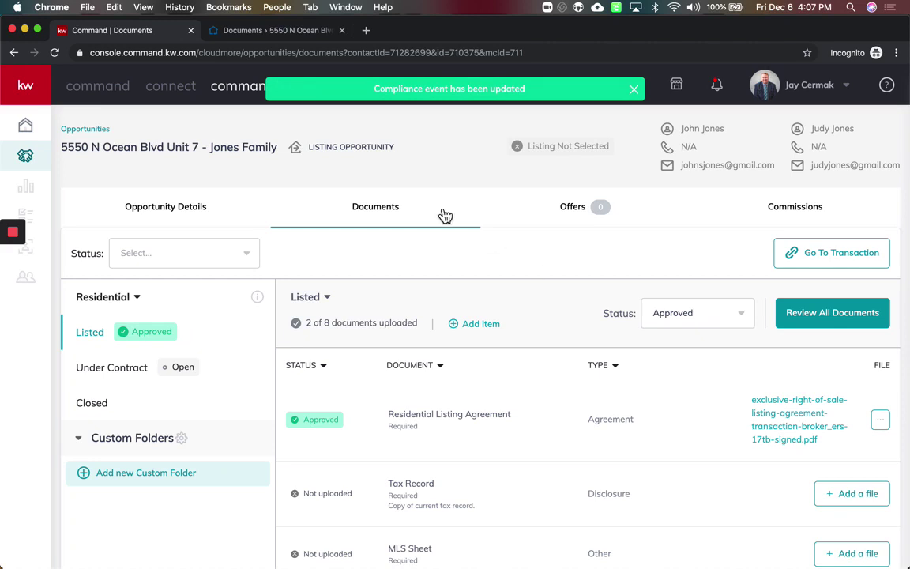
On the agent's Command dashboard, follow the approval notification to the Jones Family listing documents
left_click(27, 129)
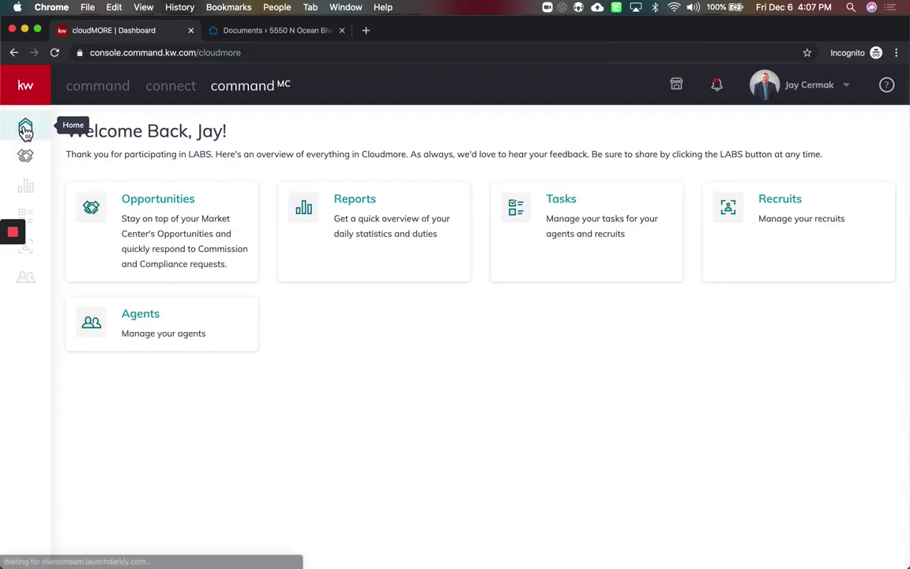
left_click(81, 87)
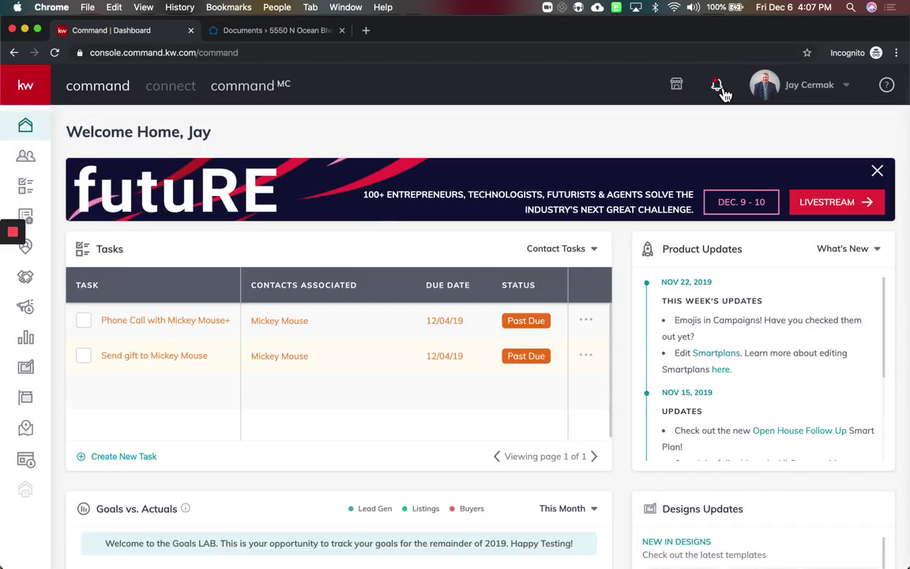
left_click(718, 87)
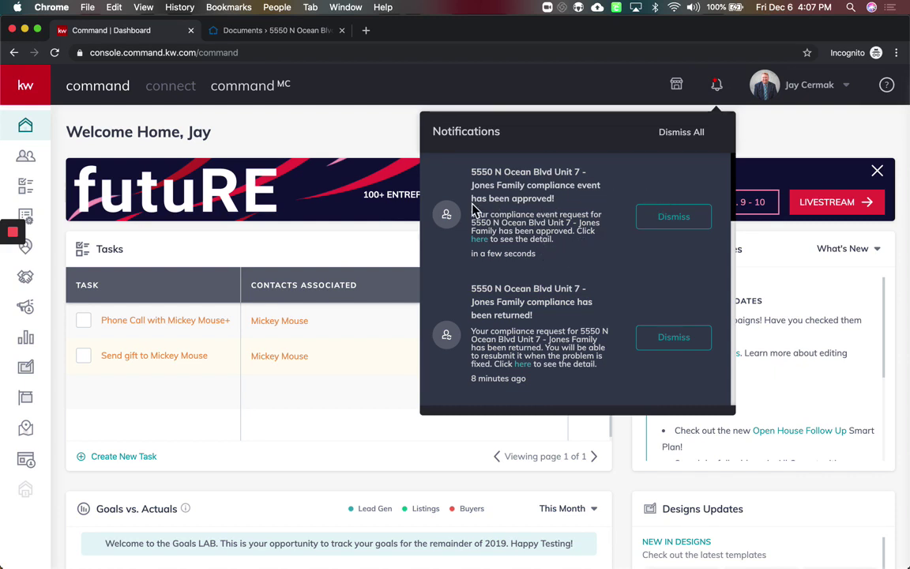
left_click(481, 240)
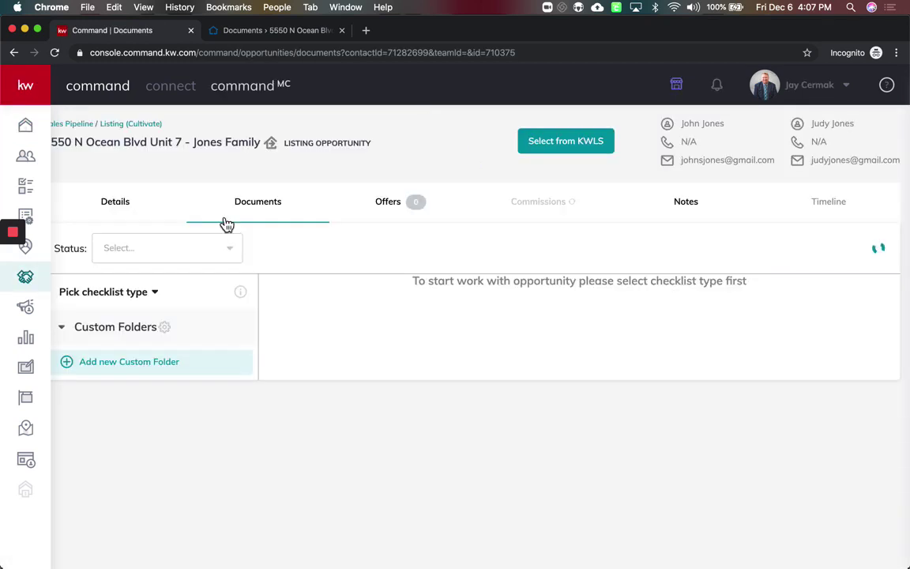
scroll(419, 363, "down", 5)
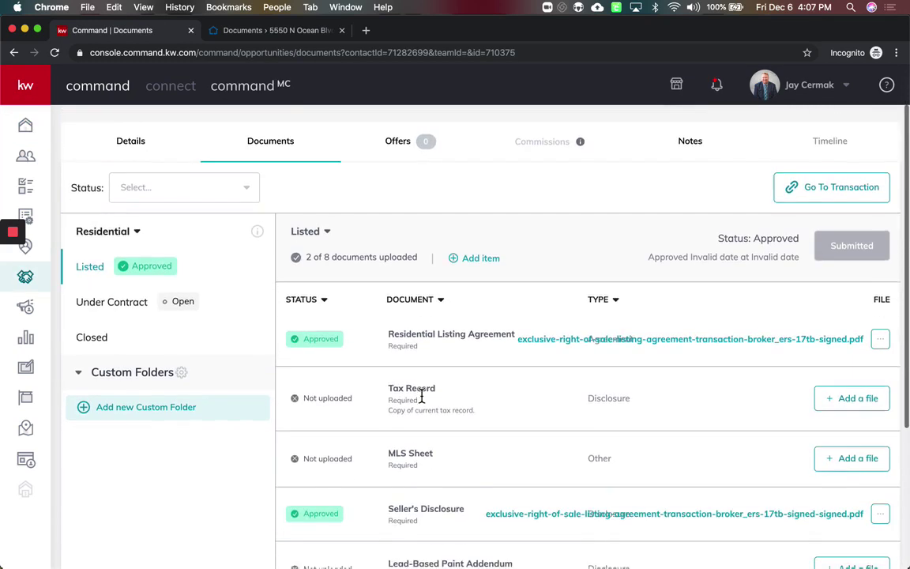
scroll(423, 379, "up", 3)
scroll(423, 401, "up", 3)
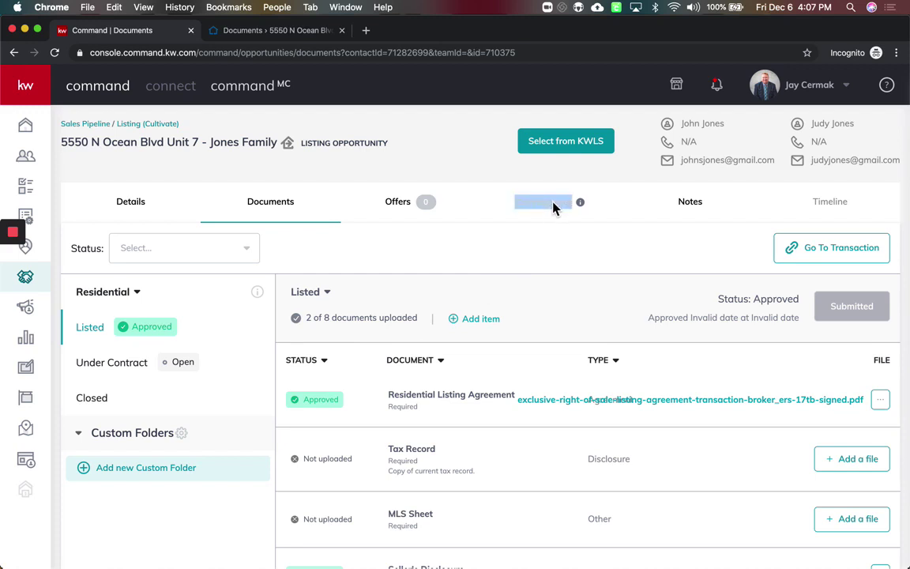
left_click(409, 254)
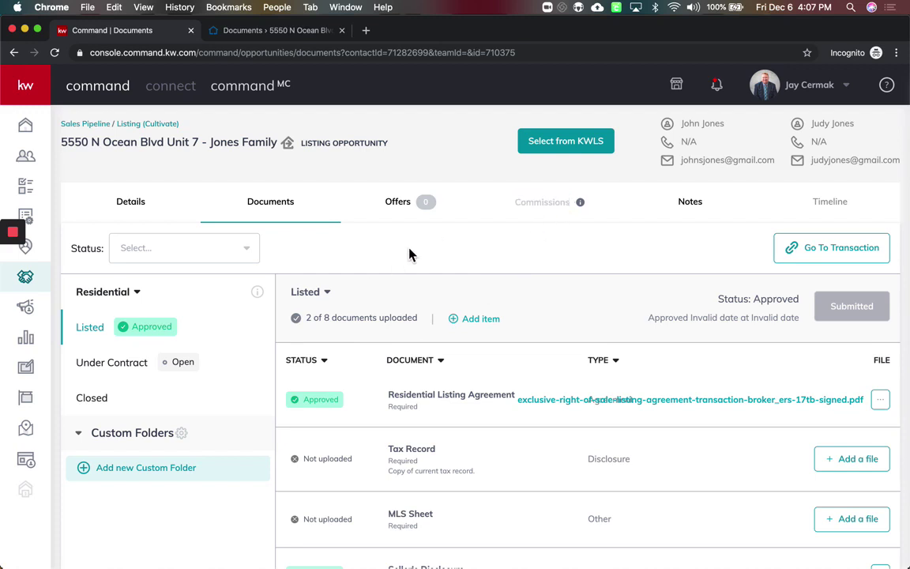